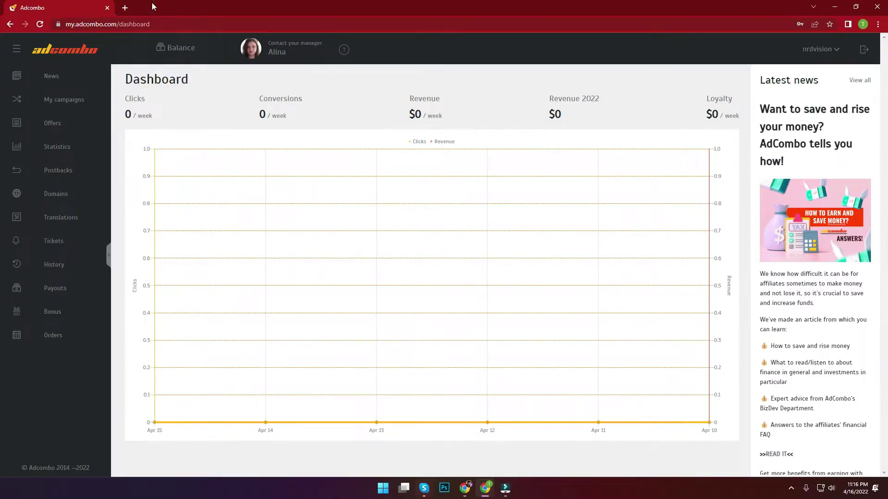
# - Open a new browser tab and check the list of available Google accounts
pyautogui.click(125, 8)
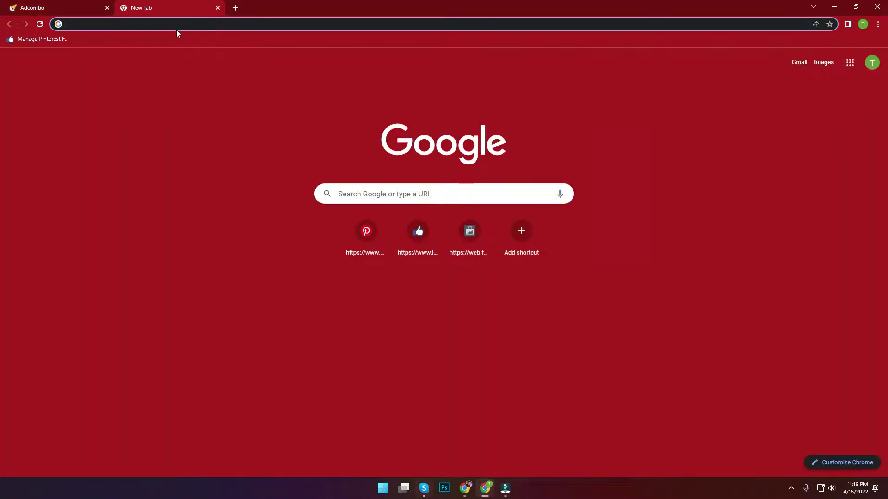
pyautogui.click(874, 63)
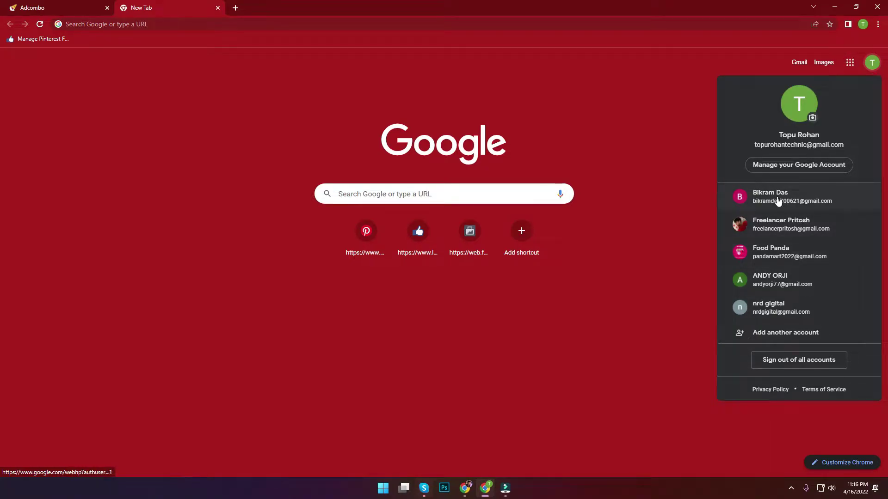
pyautogui.click(661, 275)
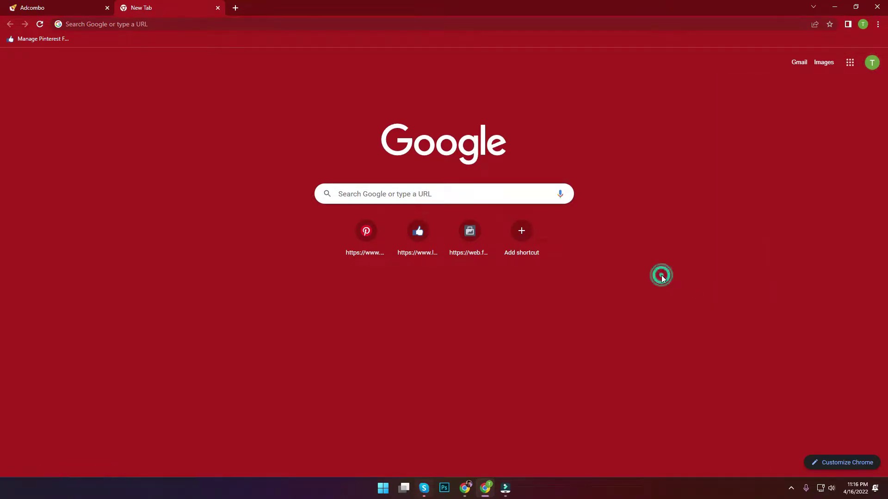
pyautogui.click(64, 6)
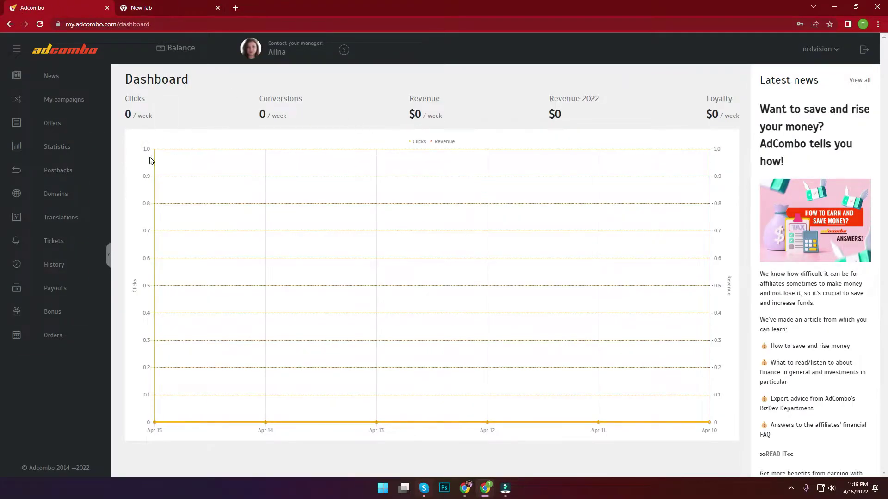
pyautogui.click(154, 5)
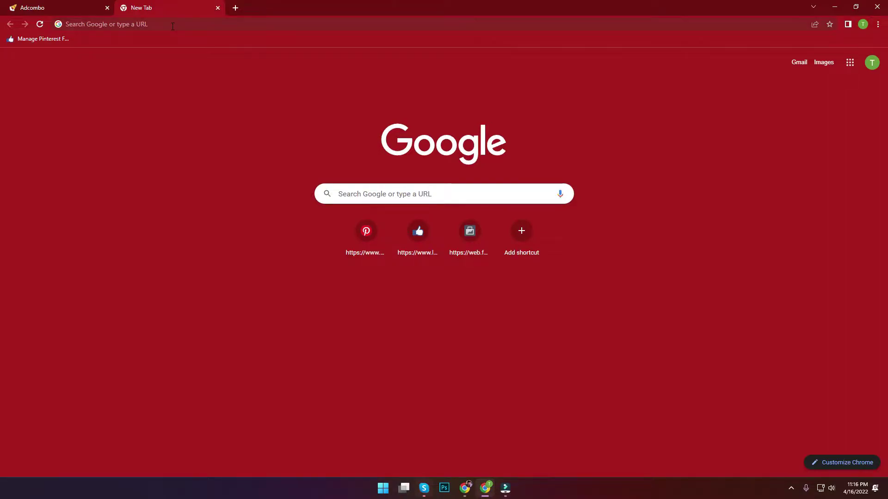
# - Search Google for blogger and open the Blogger.com website
pyautogui.click(171, 24)
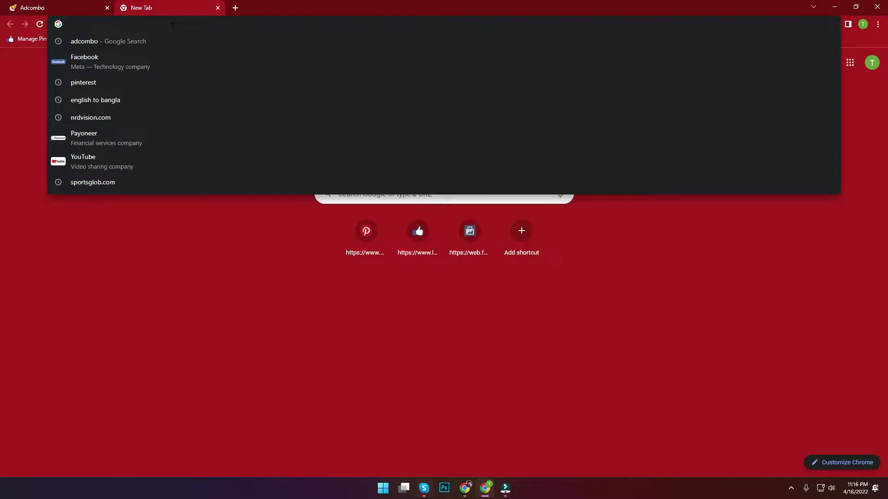
pyautogui.write('Go')
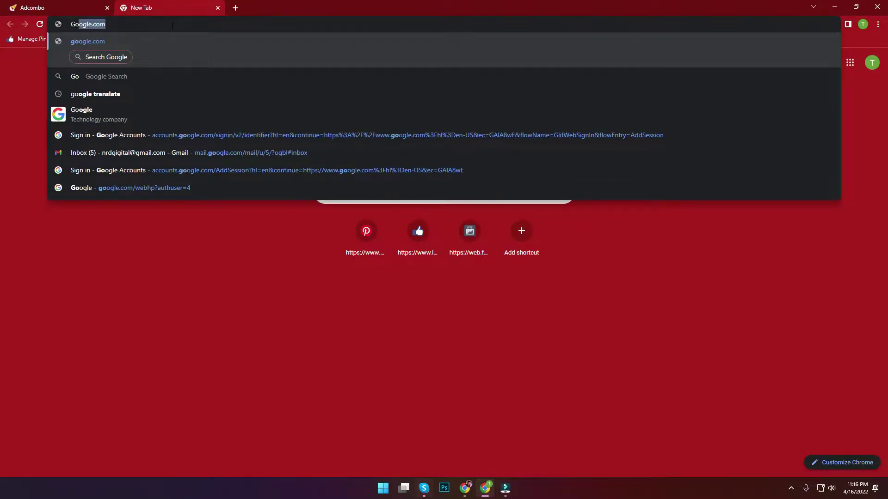
pyautogui.press('BackSpace')
pyautogui.press('BackSpace')
pyautogui.write('blogger')
pyautogui.press('Return')
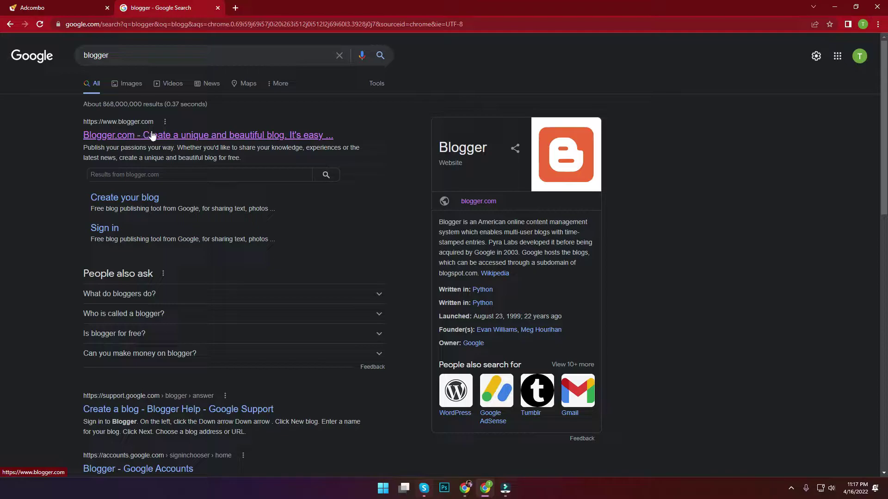
pyautogui.click(136, 135)
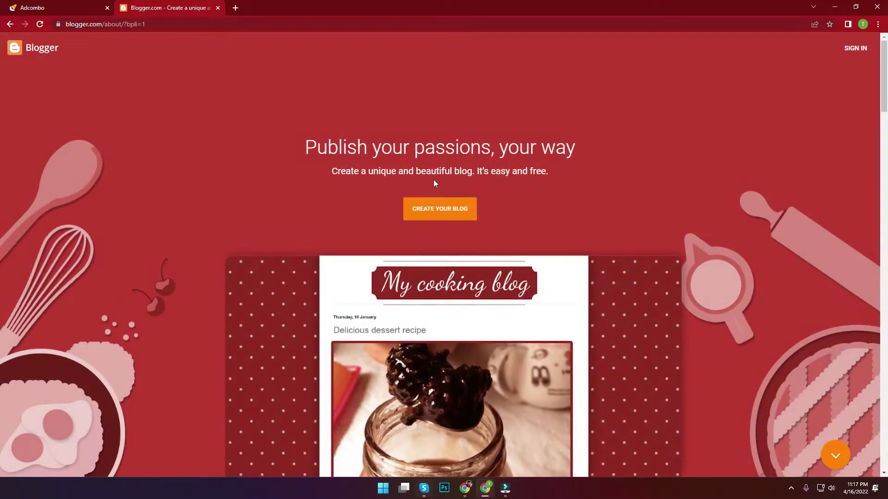
# - Start creating a blog with the last listed Google account and dismiss the European Union cookie notice
pyautogui.click(447, 210)
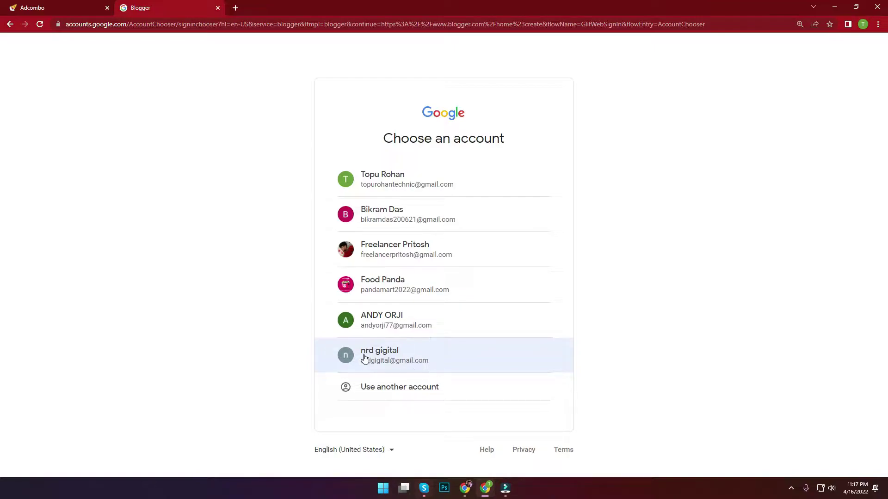
pyautogui.click(406, 354)
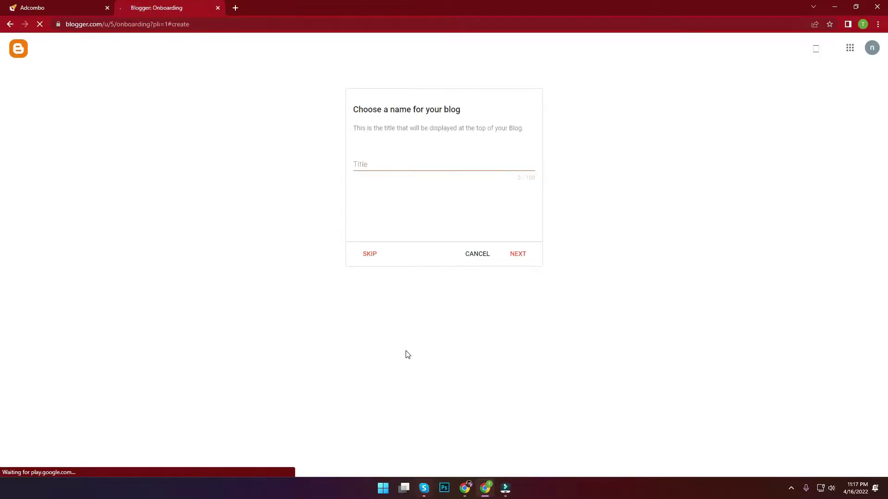
pyautogui.click(395, 348)
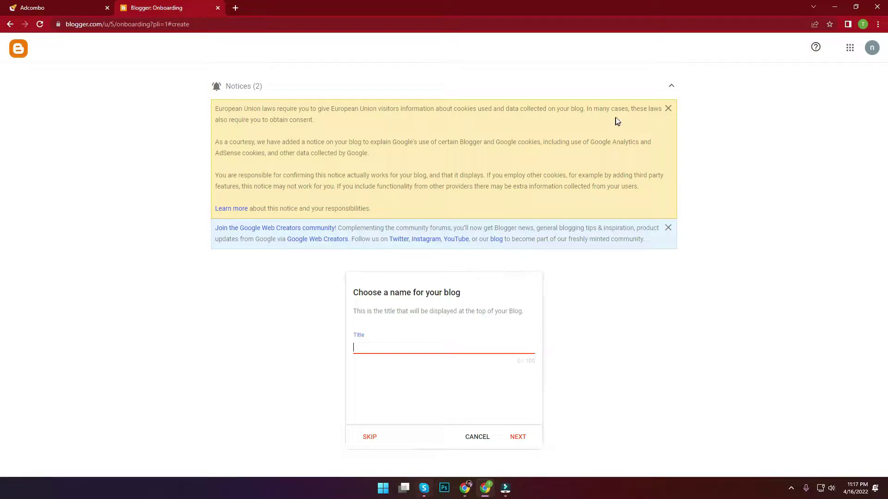
pyautogui.click(669, 110)
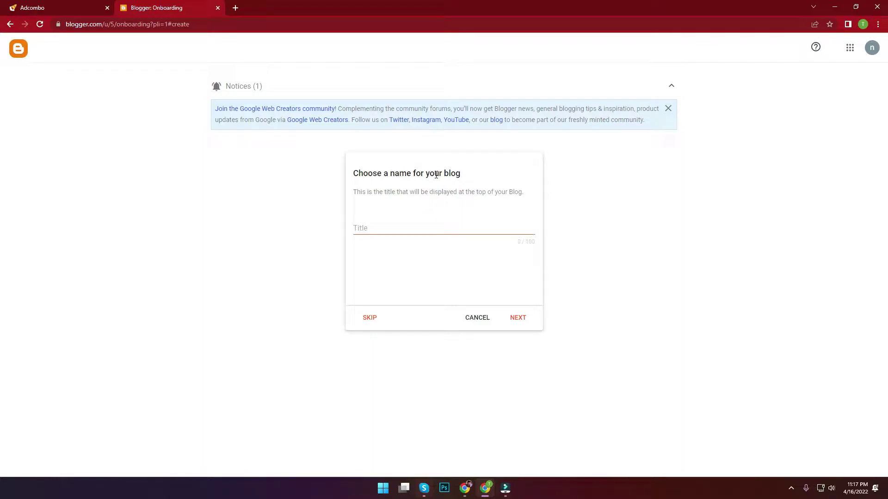
pyautogui.click(379, 229)
# - Switch to AdCombo, open the offers list and set its country filter to Germany
pyautogui.click(33, 7)
pyautogui.click(55, 126)
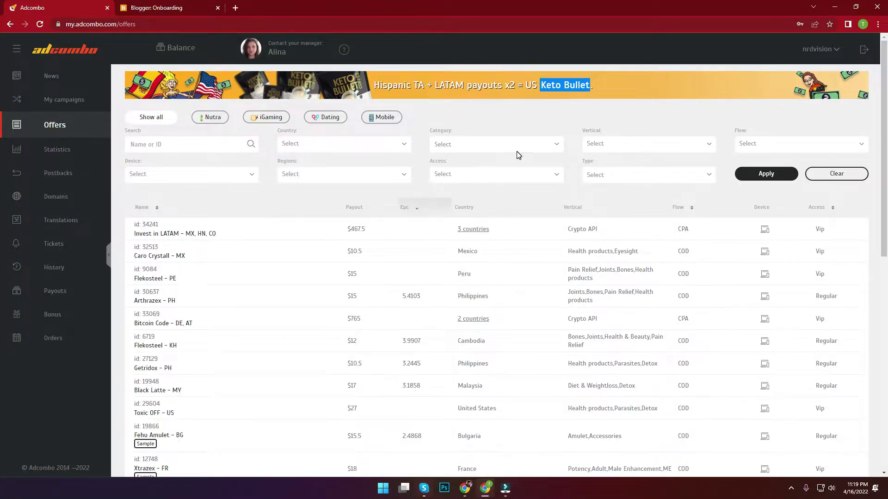
pyautogui.click(332, 148)
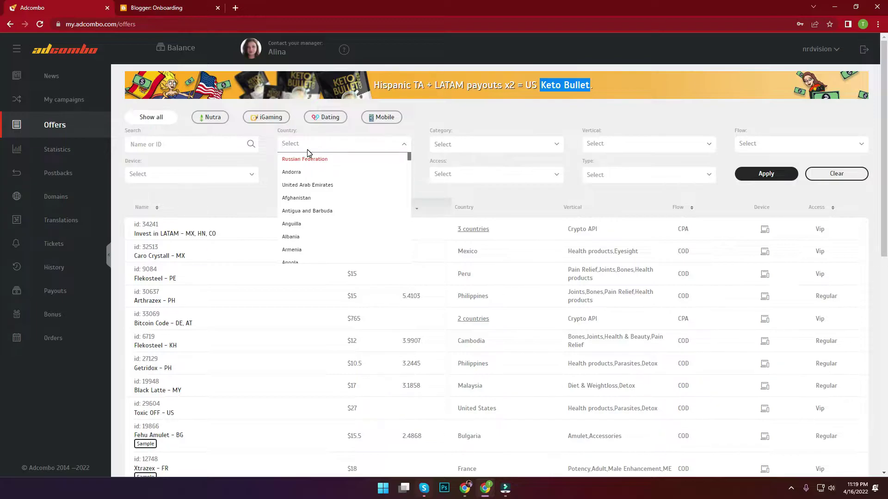
pyautogui.write('ger')
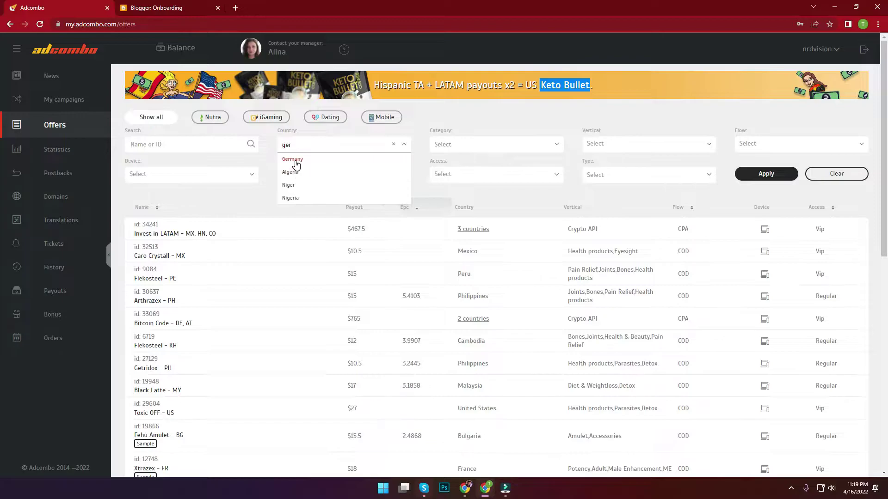
pyautogui.click(295, 162)
# - Set the vertical filter to Diet & Weightloss and apply the filters to the offers list
pyautogui.click(654, 147)
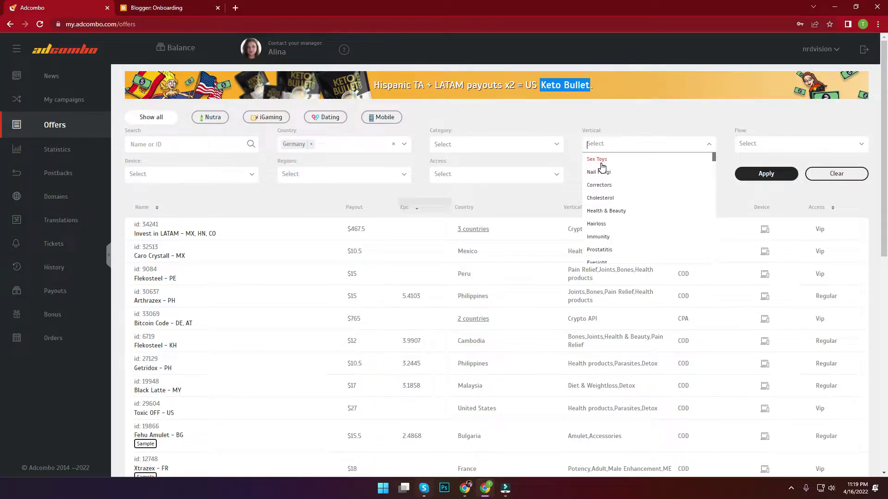
pyautogui.scroll(-6, 626, 185)
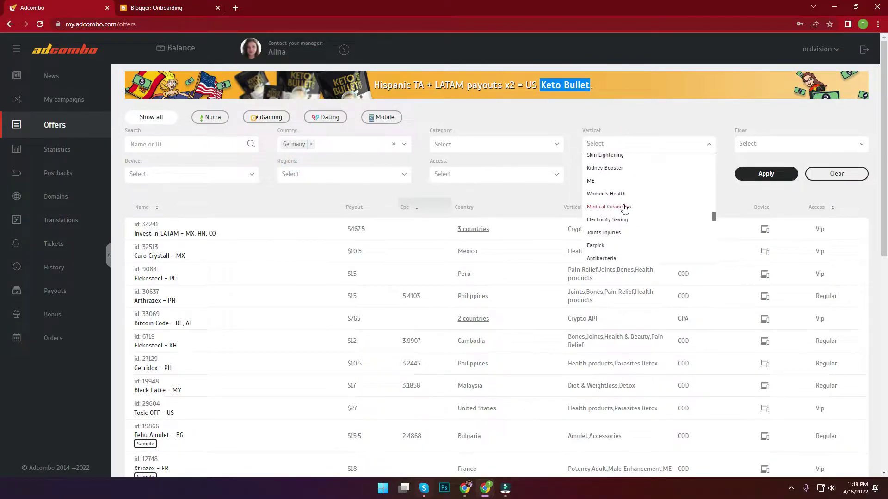
pyautogui.scroll(-5, 609, 210)
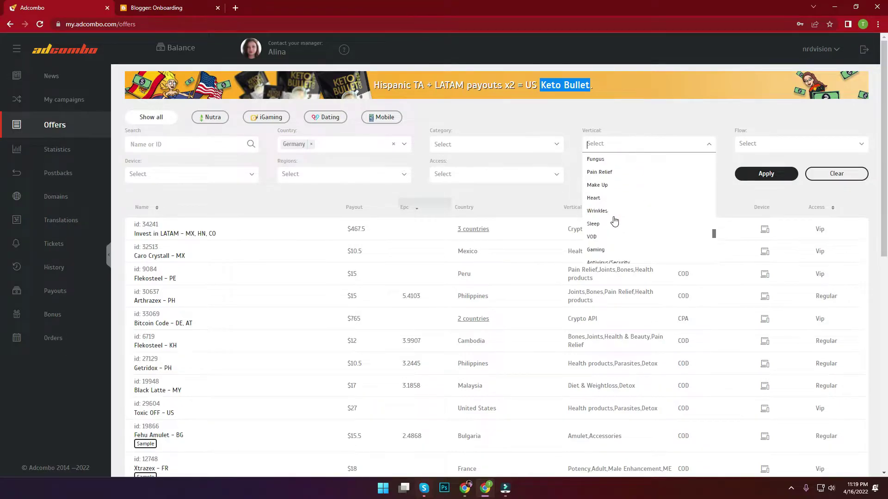
pyautogui.scroll(-5, 617, 212)
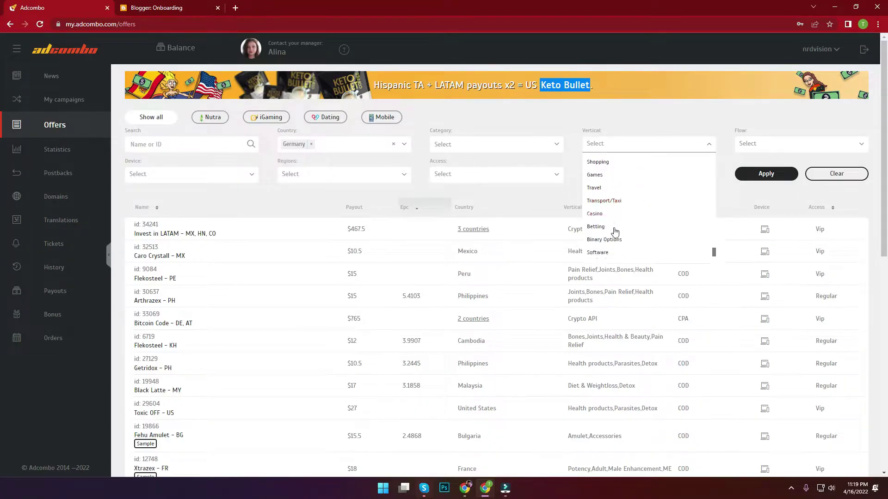
pyautogui.scroll(6, 615, 231)
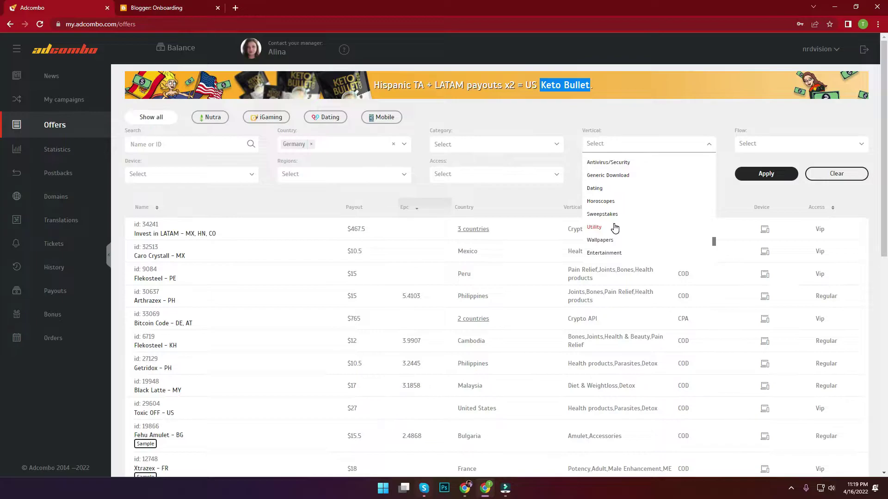
pyautogui.scroll(5, 615, 226)
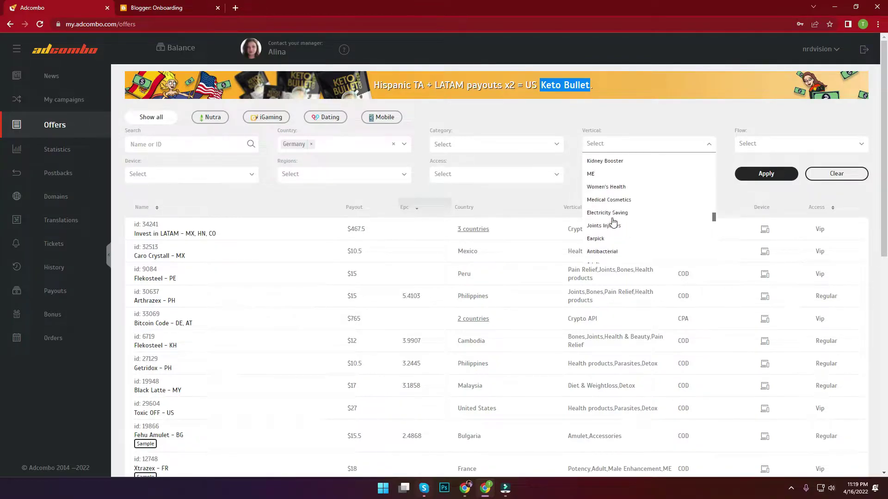
pyautogui.scroll(4, 605, 211)
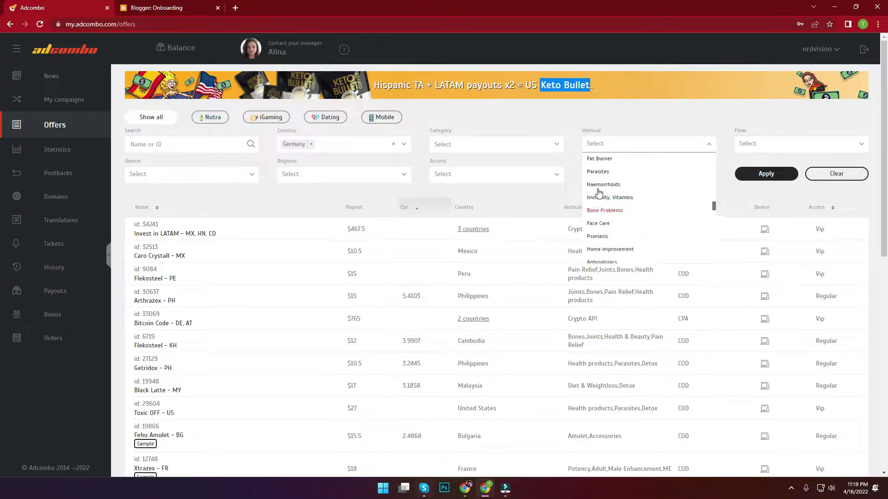
pyautogui.scroll(4, 602, 212)
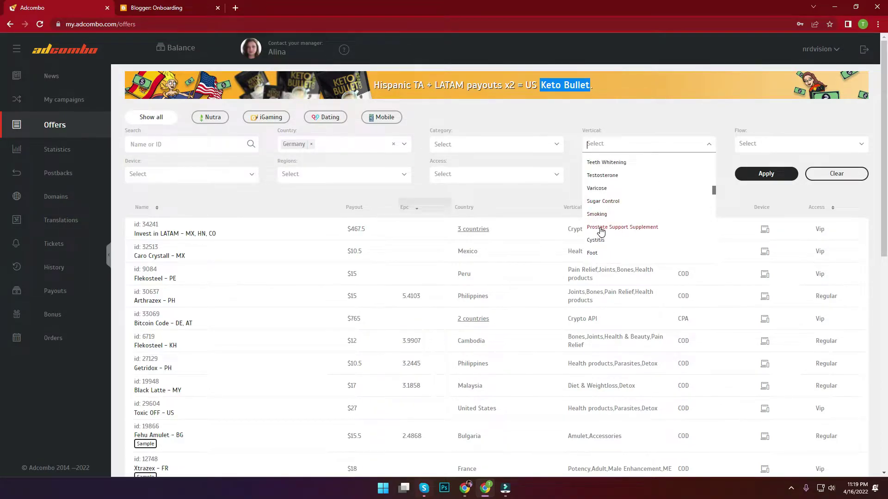
pyautogui.scroll(3, 606, 203)
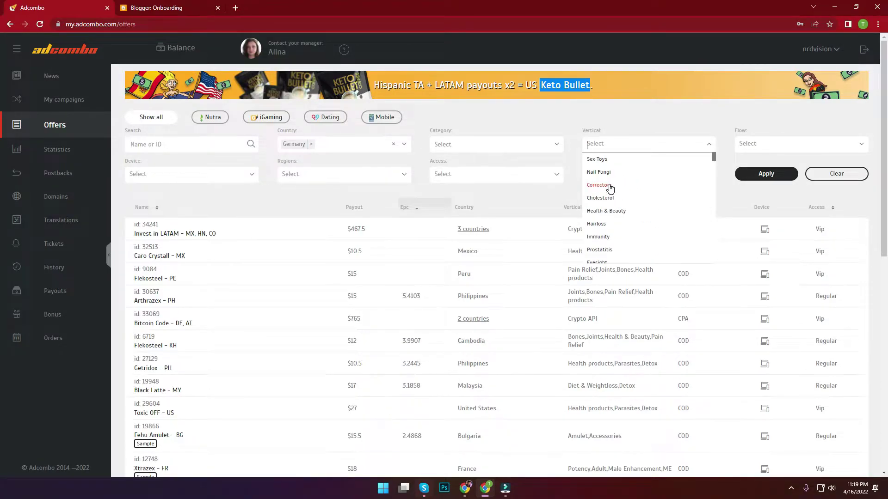
pyautogui.write('d')
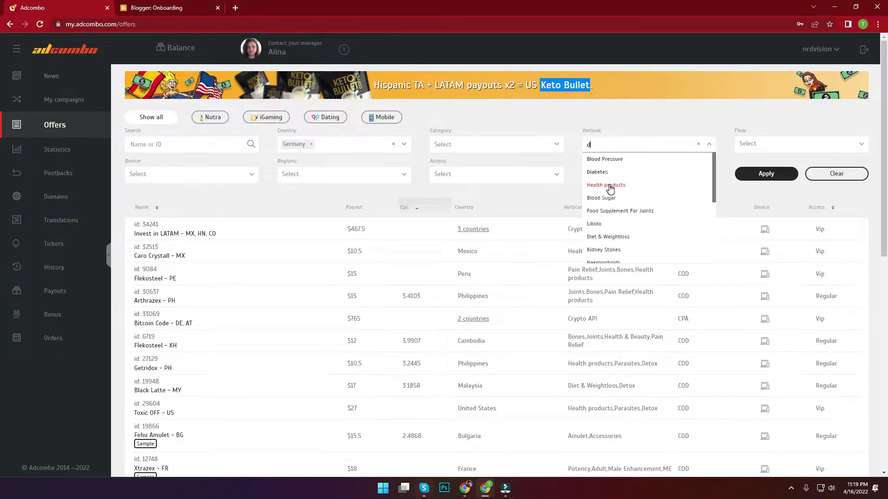
pyautogui.click(605, 241)
pyautogui.click(780, 184)
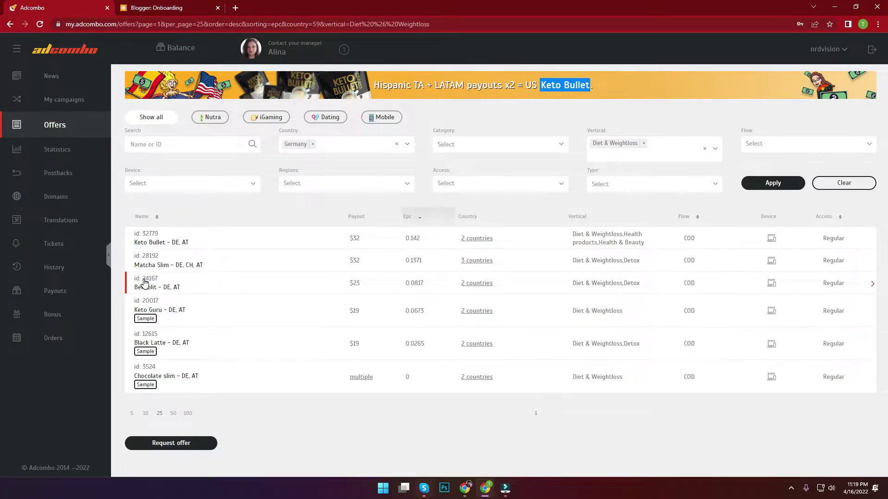
# - Open the Bentolit - DE, AT offer and copy its full title
pyautogui.click(145, 283)
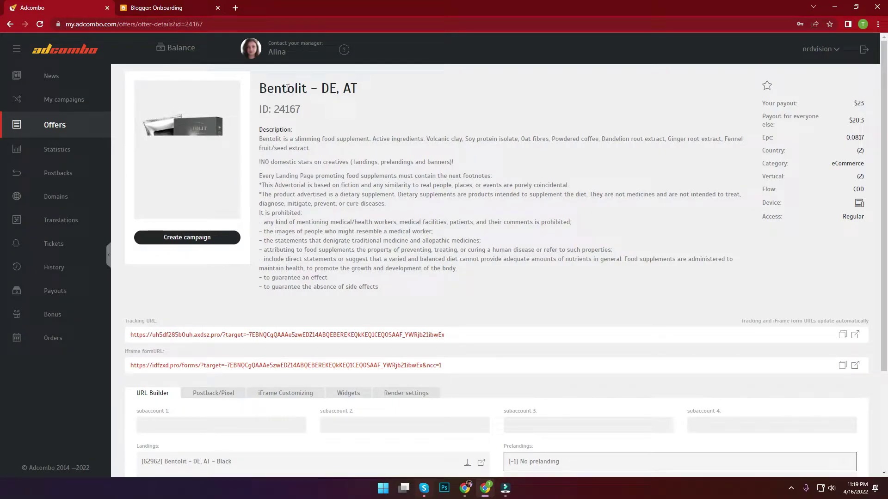
pyautogui.doubleClick(288, 88)
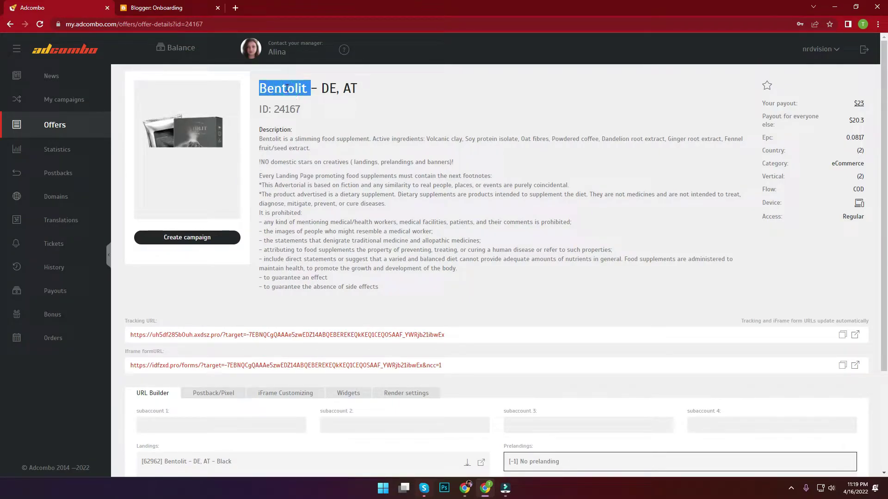
pyautogui.moveTo(289, 87); pyautogui.dragTo(357, 93)
pyautogui.hotkey('ctrl', 'c')
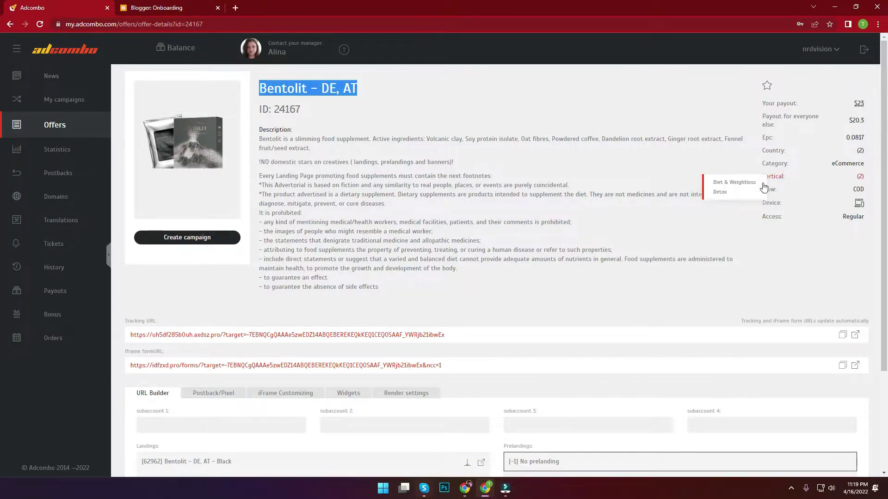
# - Check the offer's verticals and countries, and paste the copied offer title as the blog title in Blogger
pyautogui.scroll(-3, 648, 217)
pyautogui.scroll(3, 600, 311)
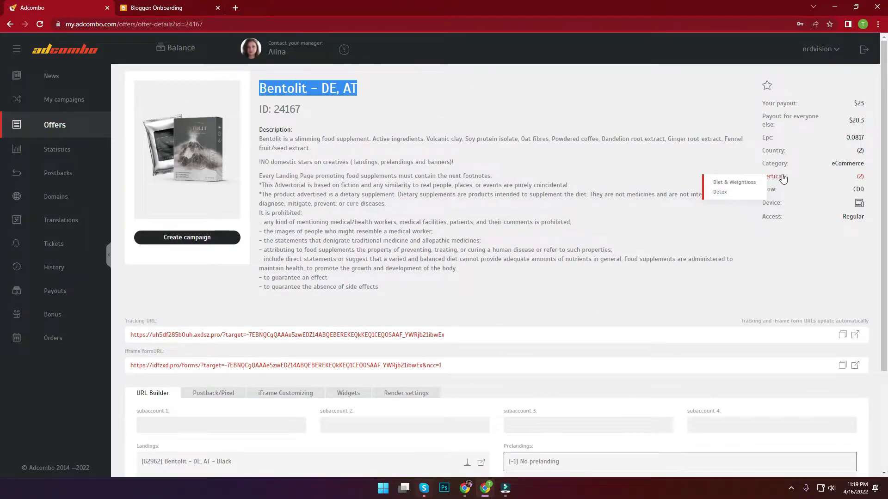
pyautogui.moveTo(791, 157)
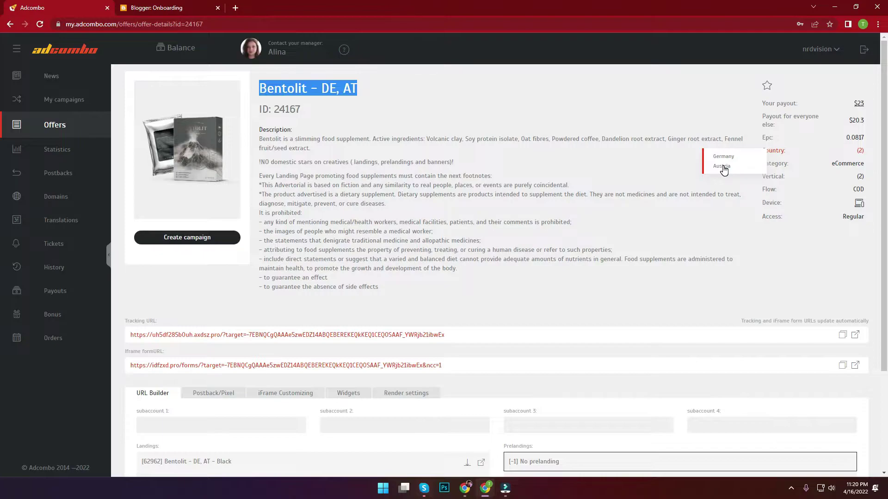
pyautogui.click(182, 6)
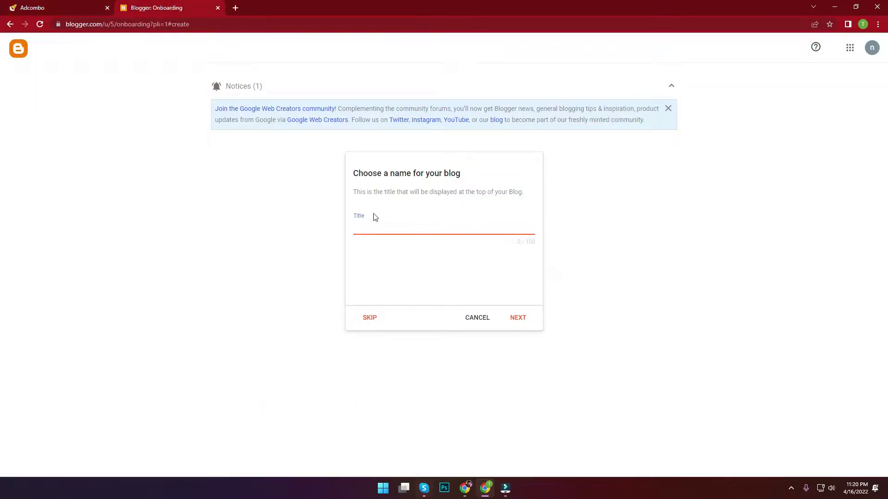
pyautogui.hotkey('ctrl', 'v')
# - Switch to the Google Meet call, admit the waiting participant and return to the Blogger window
pyautogui.click(465, 488)
pyautogui.click(443, 462)
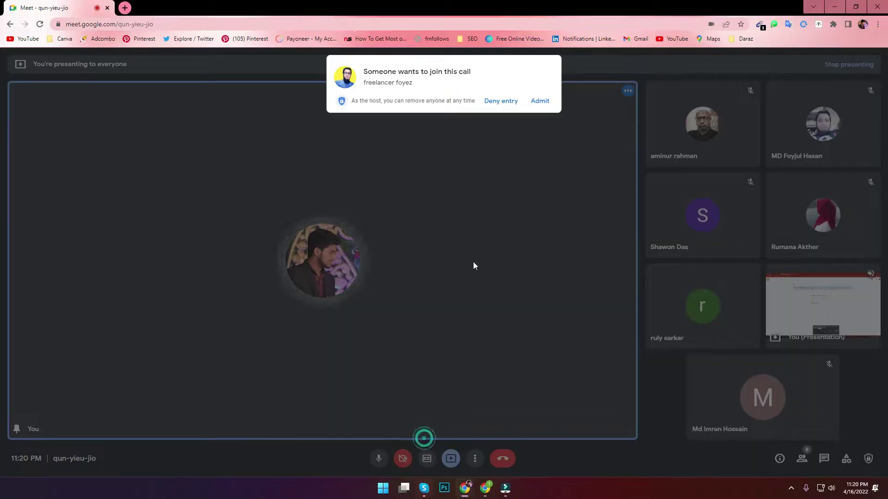
pyautogui.click(538, 99)
pyautogui.click(833, 7)
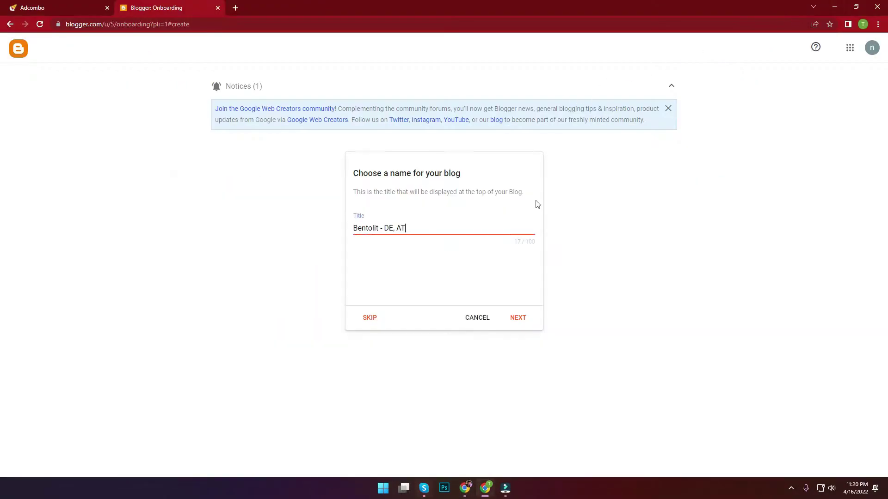
# - Accept the blog title and proceed to the blog's URL address field
pyautogui.click(518, 319)
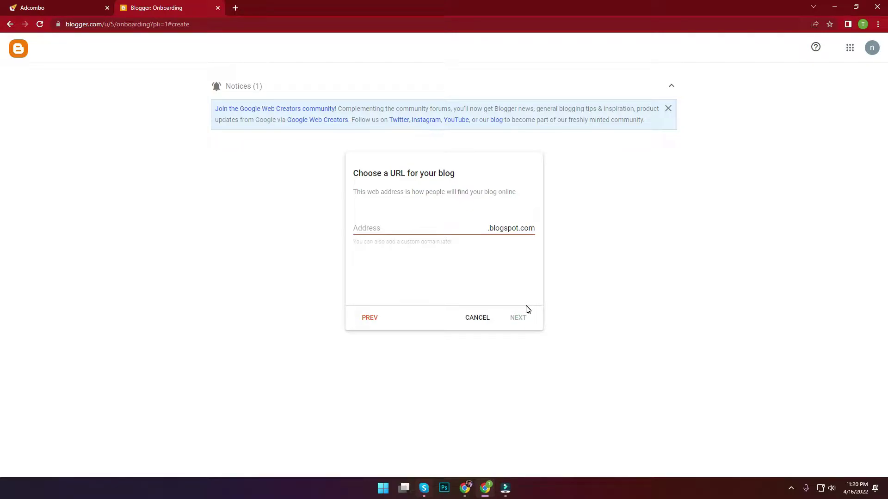
pyautogui.click(400, 231)
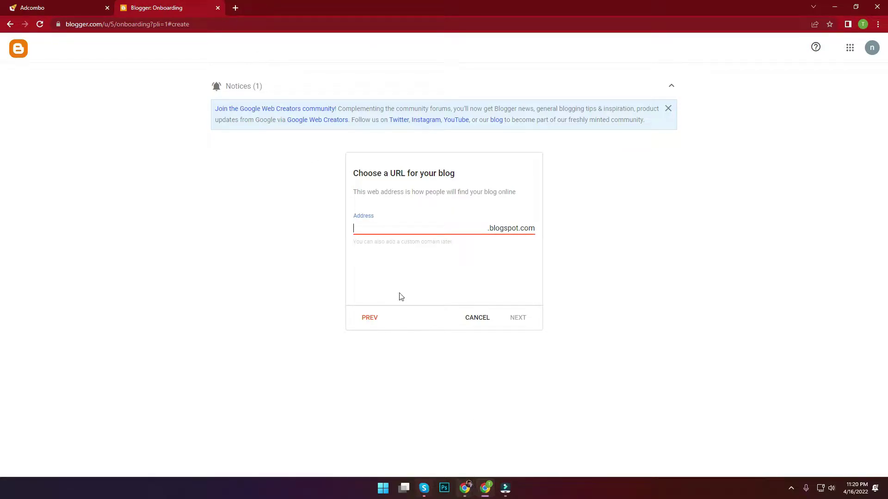
# - Switch to another Chrome window, open Facebook and examine the web addresses of its home, Marketplace and Pages sections
pyautogui.click(838, 7)
pyautogui.doubleClick(17, 279)
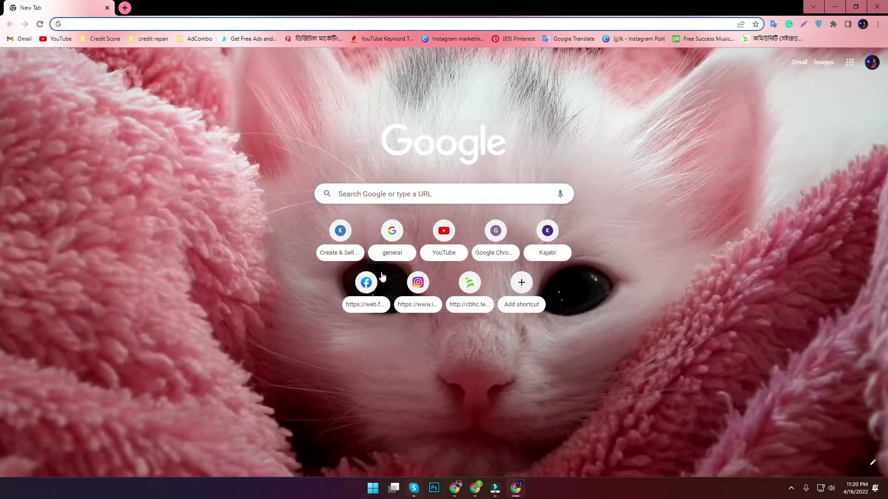
pyautogui.click(372, 289)
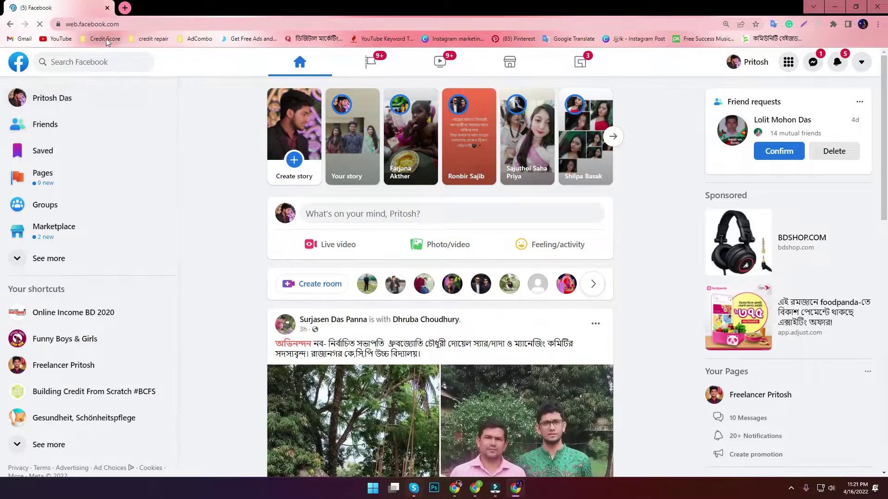
pyautogui.click(87, 24)
pyautogui.doubleClick(114, 25)
pyautogui.click(134, 24)
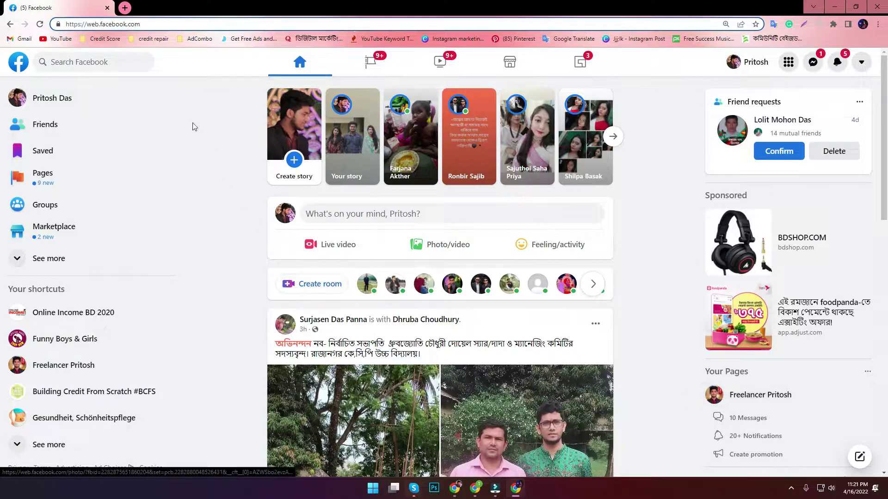
pyautogui.click(56, 231)
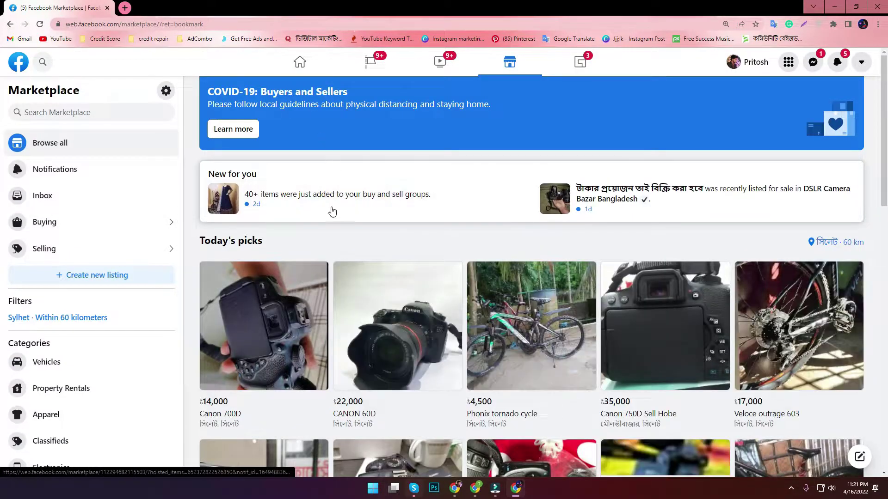
pyautogui.click(362, 61)
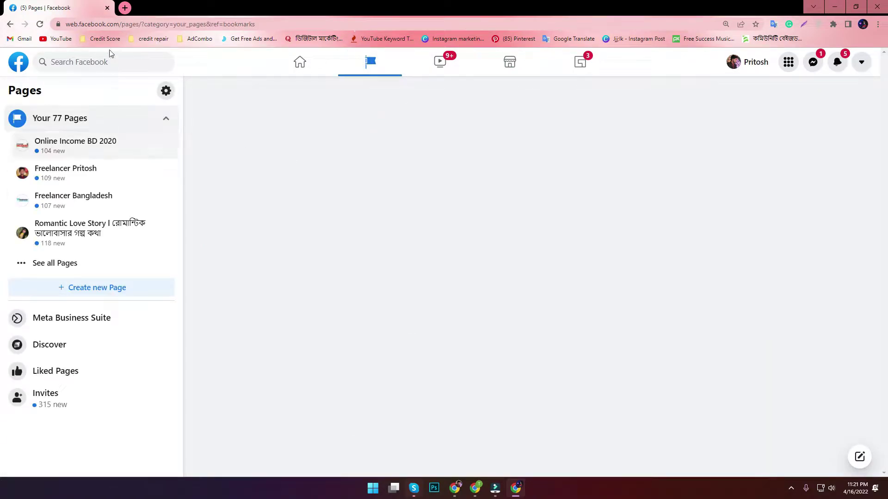
# - Open Meta Business Suite at business.facebook.com in a new tab and examine the business subdomain in its address
pyautogui.click(125, 7)
pyautogui.write('business')
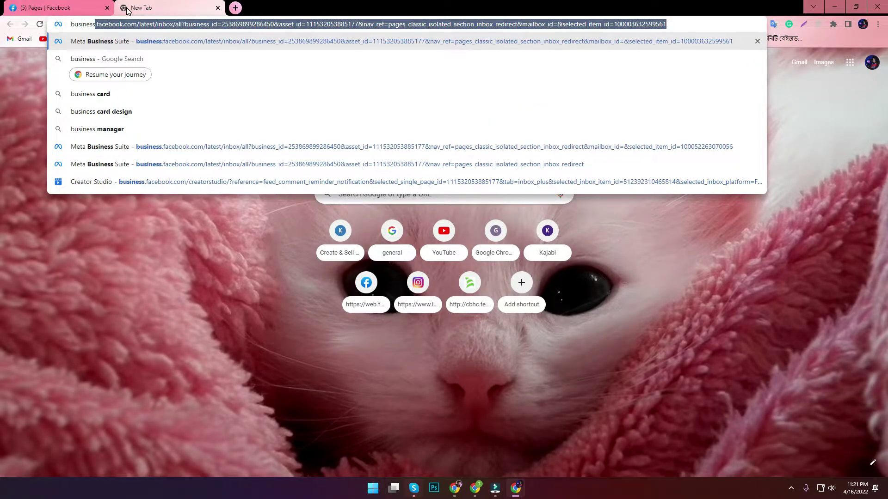
pyautogui.press('Return')
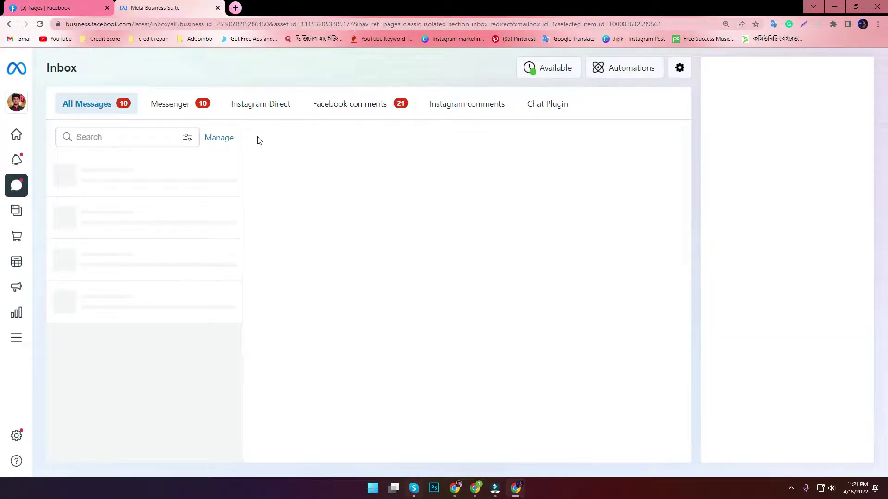
pyautogui.click(81, 6)
pyautogui.click(133, 12)
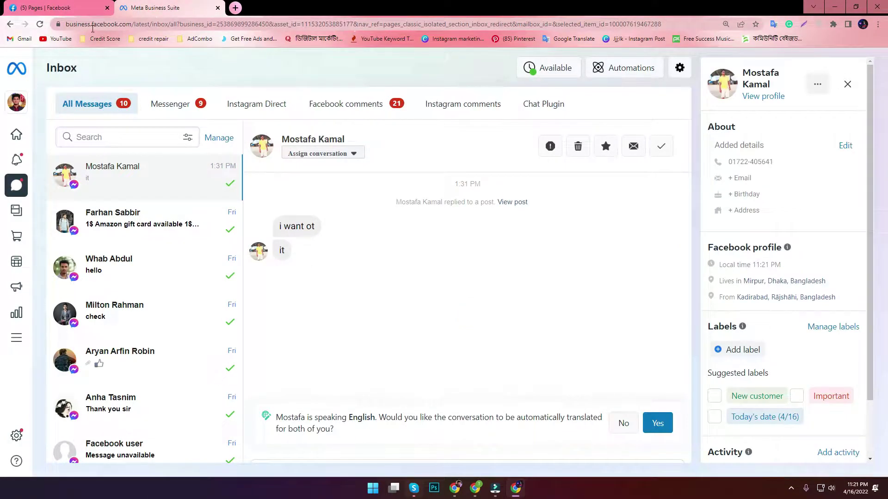
pyautogui.click(92, 26)
pyautogui.doubleClick(115, 25)
pyautogui.click(112, 24)
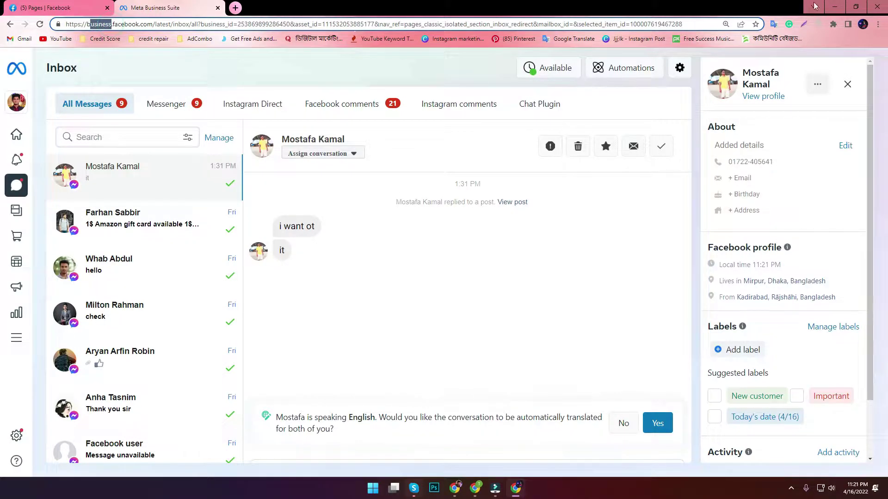
# - Return to the Chrome window with Blogger and copy the word Bentolit from the AdCombo offer's title
pyautogui.click(834, 7)
pyautogui.click(514, 488)
pyautogui.click(515, 488)
pyautogui.click(475, 489)
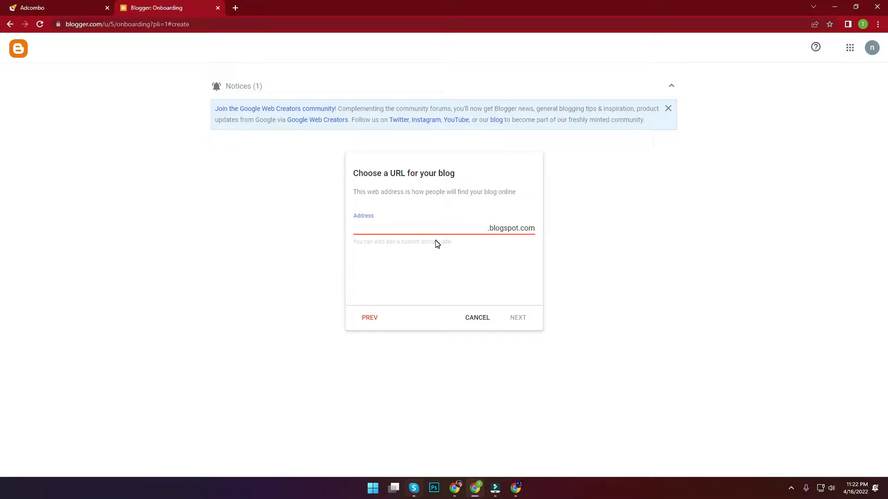
pyautogui.click(43, 9)
pyautogui.moveTo(359, 88); pyautogui.dragTo(305, 95)
pyautogui.click(269, 91)
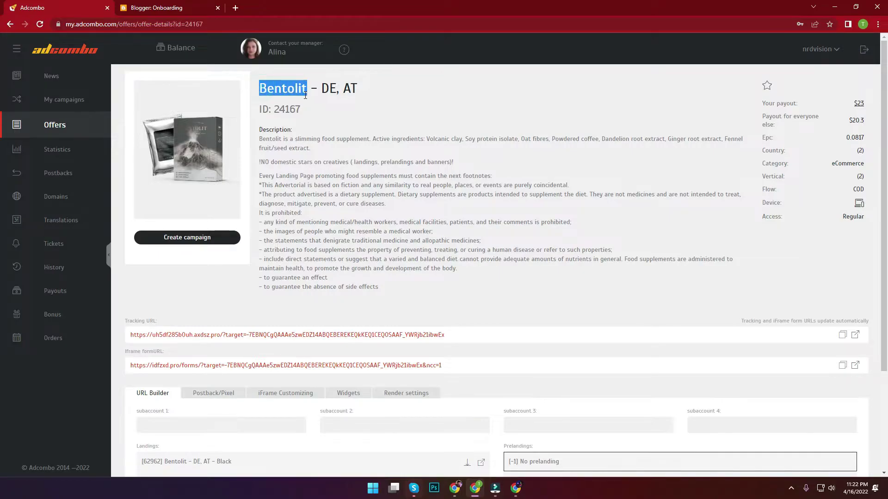
pyautogui.rightClick(304, 89)
pyautogui.click(306, 95)
# - Enter bentolit in lowercase as the blog's blogspot.com address in Blogger and check its availability
pyautogui.click(159, 13)
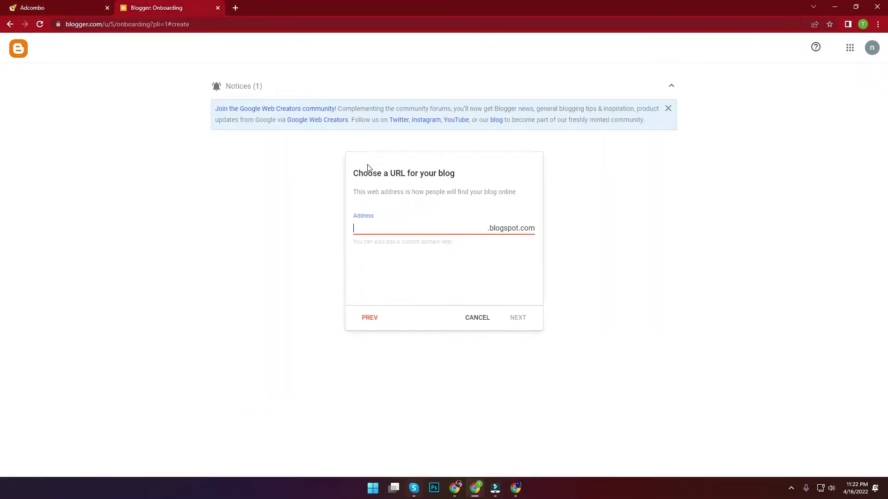
pyautogui.rightClick(368, 226)
pyautogui.click(388, 301)
pyautogui.click(350, 229)
pyautogui.press('Delete')
pyautogui.write('bentolit')
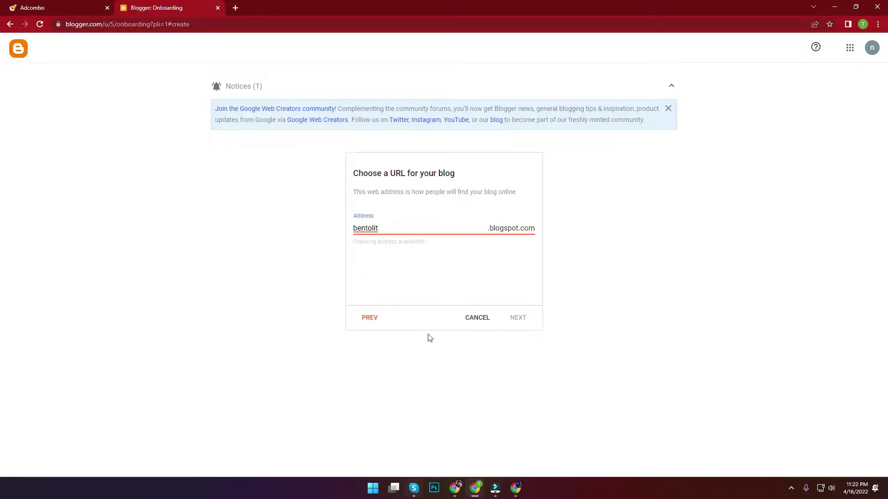
pyautogui.click(394, 275)
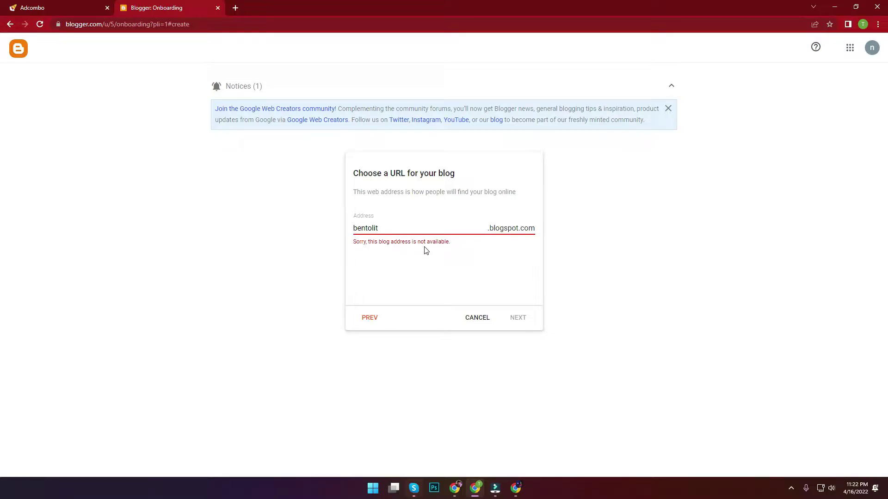
# - Copy DE from the AdCombo offer title and append it to the blog address
pyautogui.click(393, 226)
pyautogui.click(32, 8)
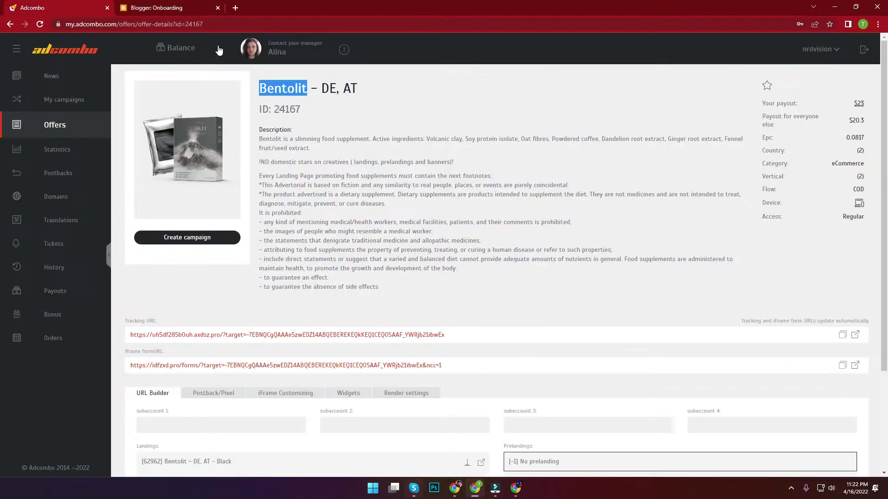
pyautogui.doubleClick(328, 88)
pyautogui.rightClick(332, 89)
pyautogui.click(337, 98)
pyautogui.hotkey('ctrl', 'Tab')
pyautogui.hotkey('ctrl', 'v')
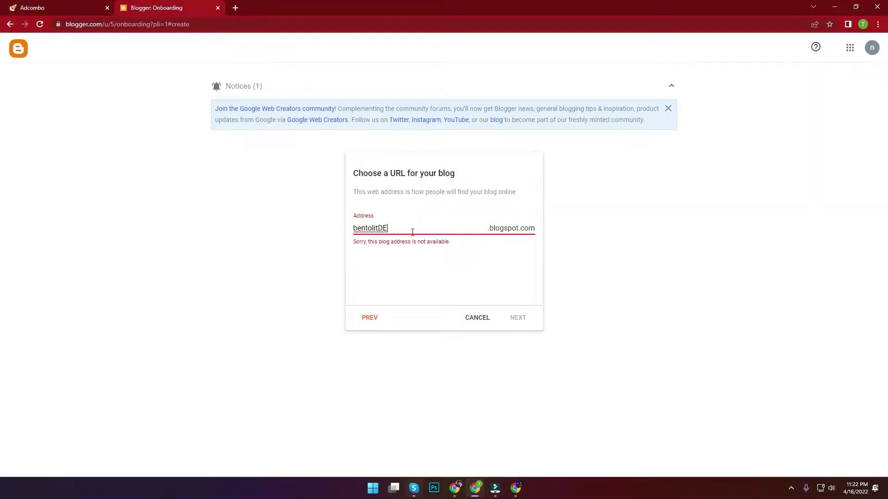
# - Replace the uppercase ending to try bentolitde as the blog address
pyautogui.click(404, 278)
pyautogui.moveTo(379, 228); pyautogui.dragTo(393, 228)
pyautogui.write('b')
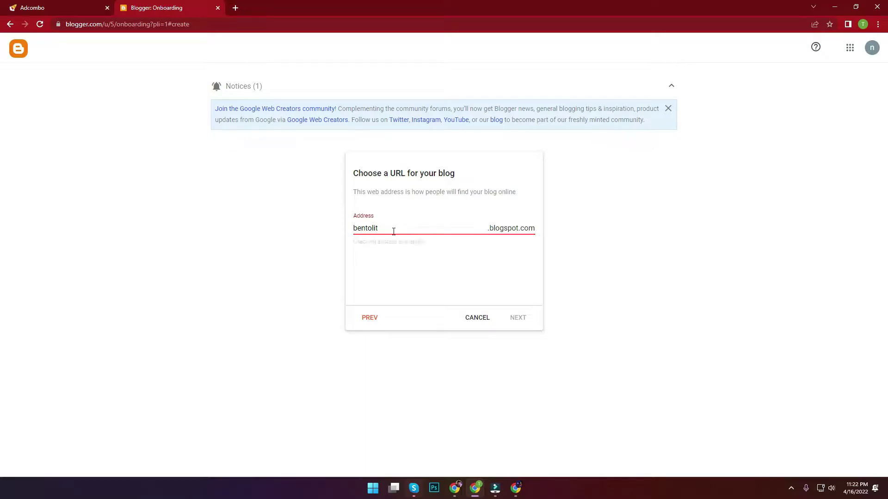
pyautogui.click(394, 260)
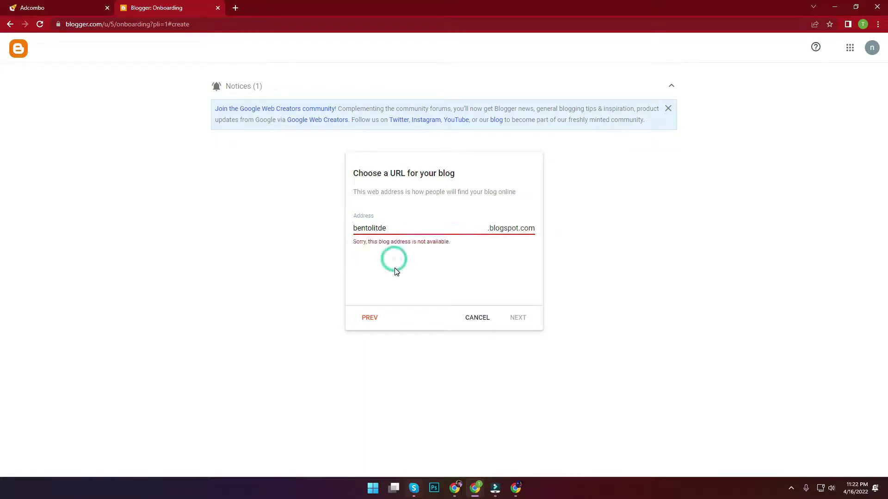
# - Remove the de ending and try bentolitfdsafsdf as the blog address
pyautogui.click(399, 230)
pyautogui.press('BackSpace')
pyautogui.press('BackSpace')
pyautogui.click(398, 264)
pyautogui.click(393, 226)
pyautogui.press('BackSpace')
pyautogui.write('fdsafsdf')
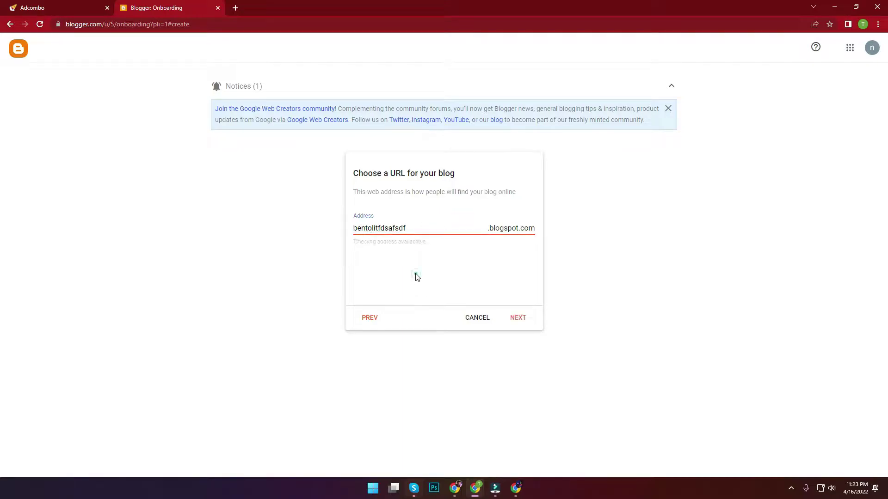
# - Try bentolitoffer as the blog address, and cut the word offer to recheck plain bentolit
pyautogui.moveTo(375, 227); pyautogui.dragTo(467, 243)
pyautogui.press('BackSpace')
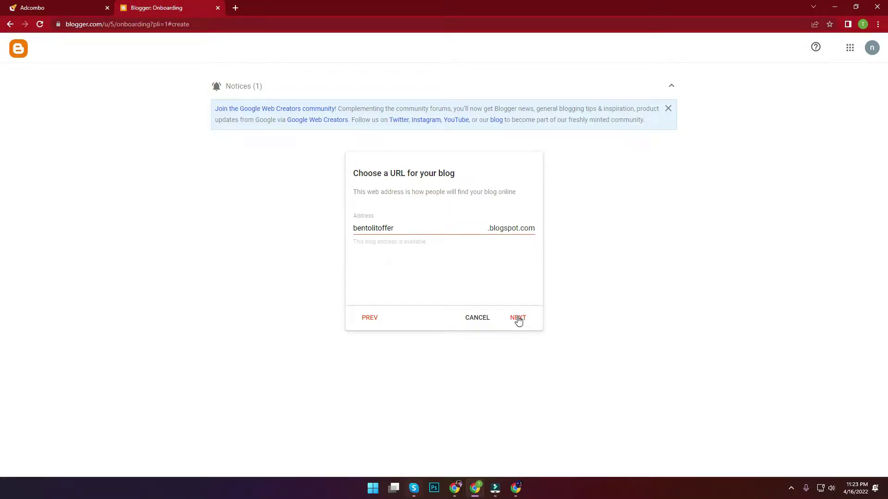
pyautogui.moveTo(376, 226); pyautogui.dragTo(394, 229)
pyautogui.rightClick(400, 233)
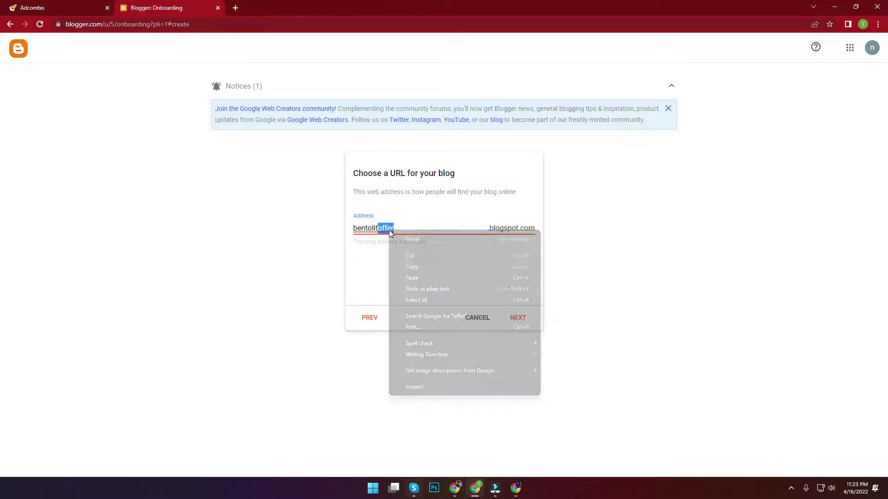
pyautogui.click(414, 253)
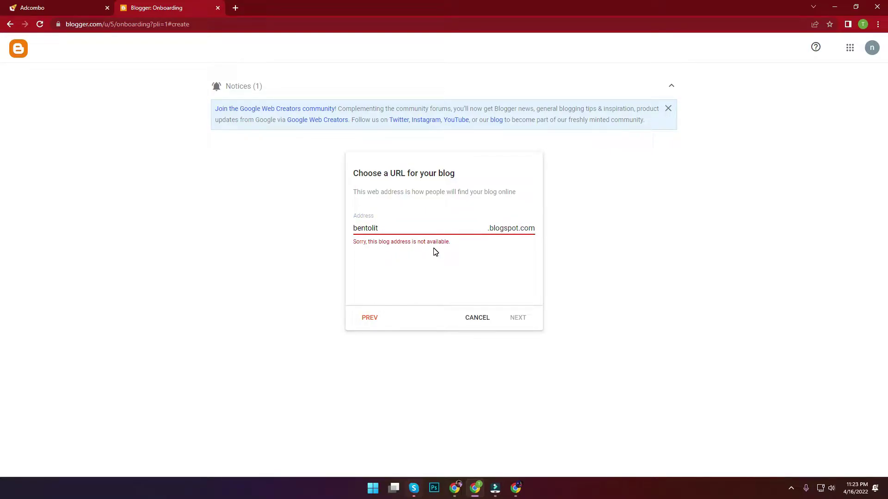
# - Set the blog address to bentolitoffer and continue to the display name
pyautogui.click(401, 229)
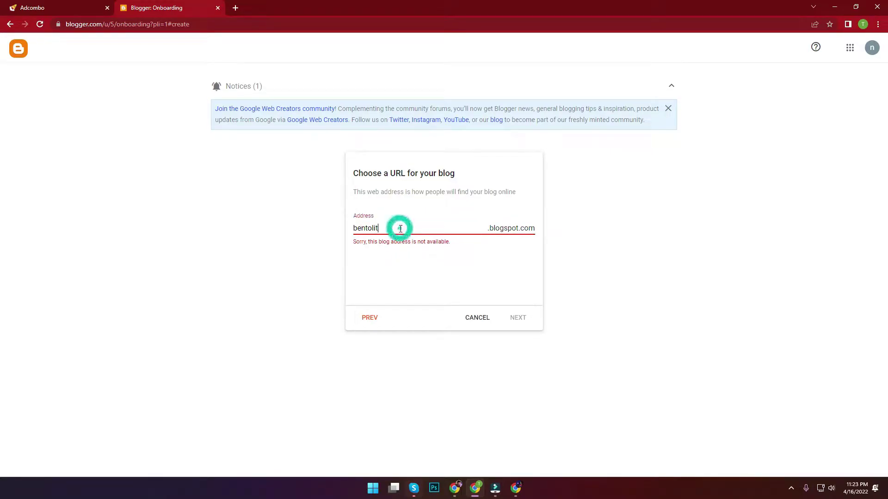
pyautogui.write('offer')
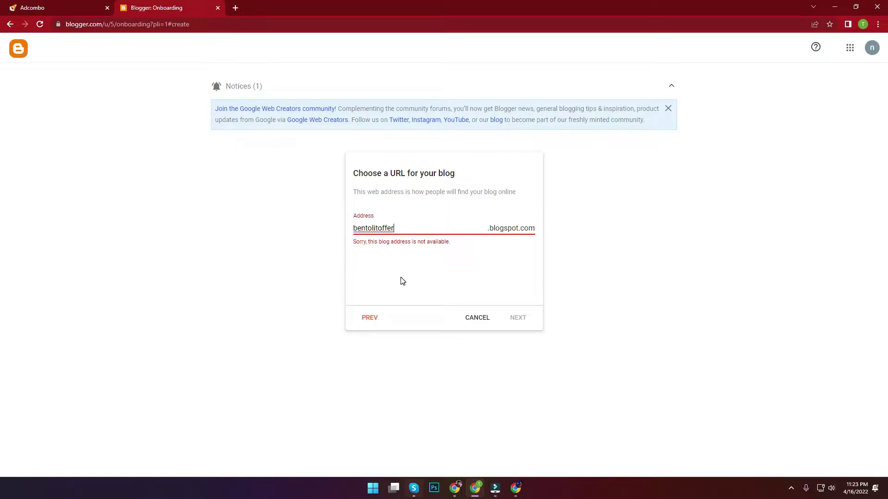
pyautogui.click(413, 278)
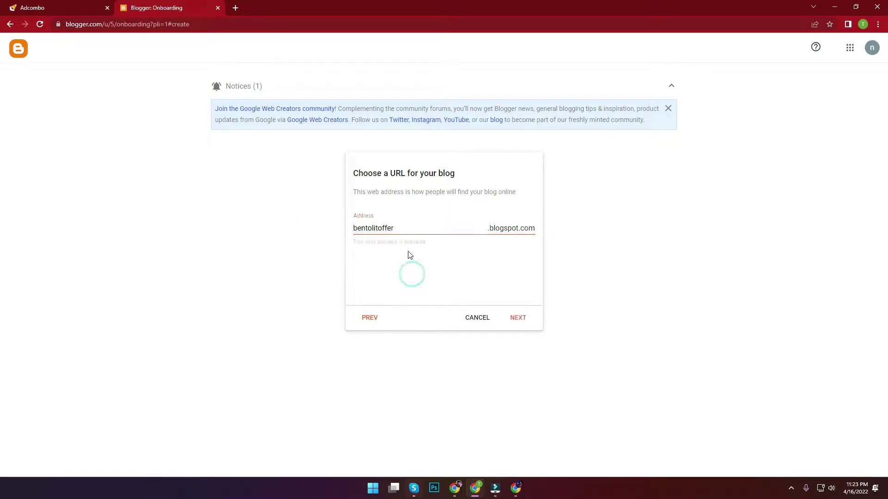
pyautogui.click(518, 322)
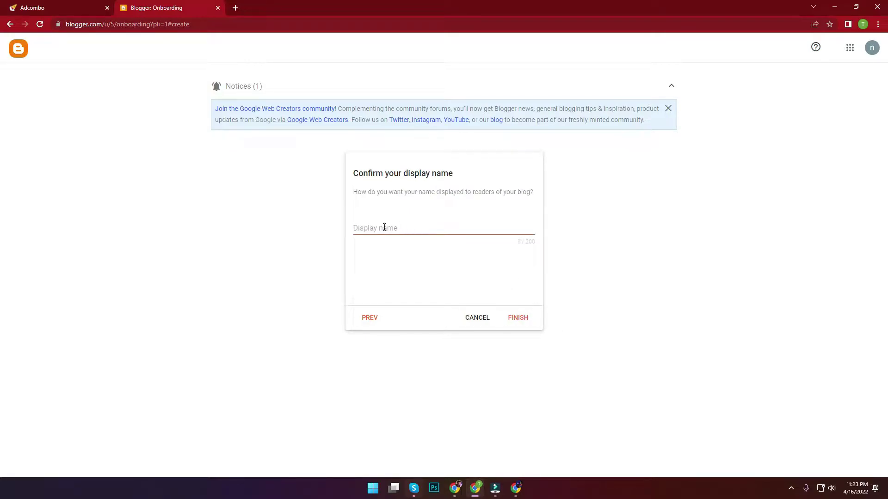
# - Copy the word Bentolit from the AdCombo offer title for the blog's display name and return to Blogger
pyautogui.click(376, 230)
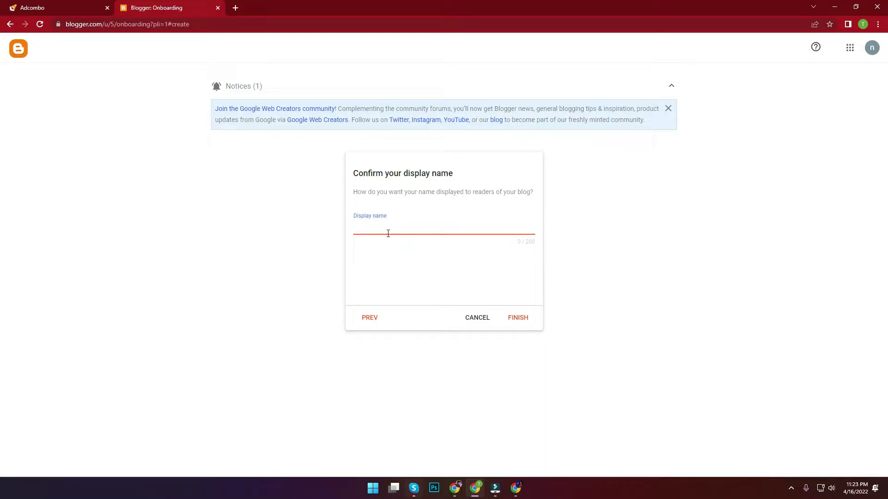
pyautogui.click(85, 7)
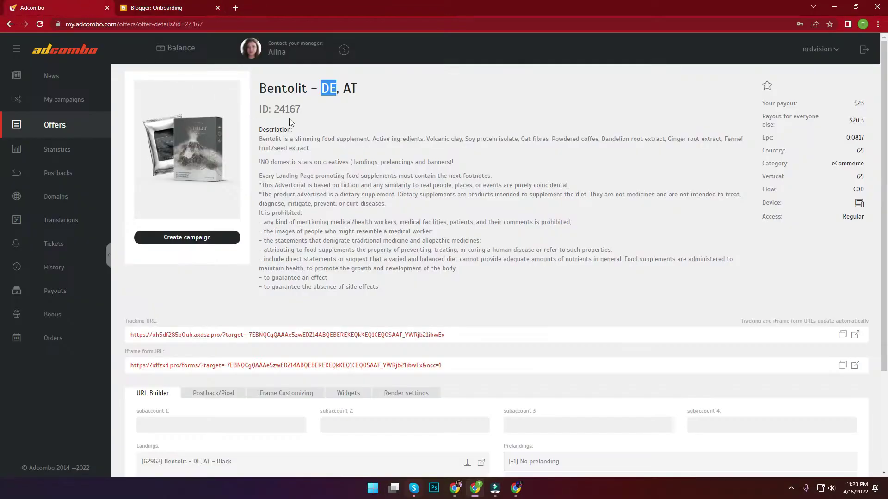
pyautogui.tripleClick(302, 87)
pyautogui.rightClick(301, 87)
pyautogui.click(319, 91)
pyautogui.moveTo(306, 87); pyautogui.dragTo(263, 89)
pyautogui.rightClick(263, 89)
pyautogui.click(277, 95)
pyautogui.click(157, 8)
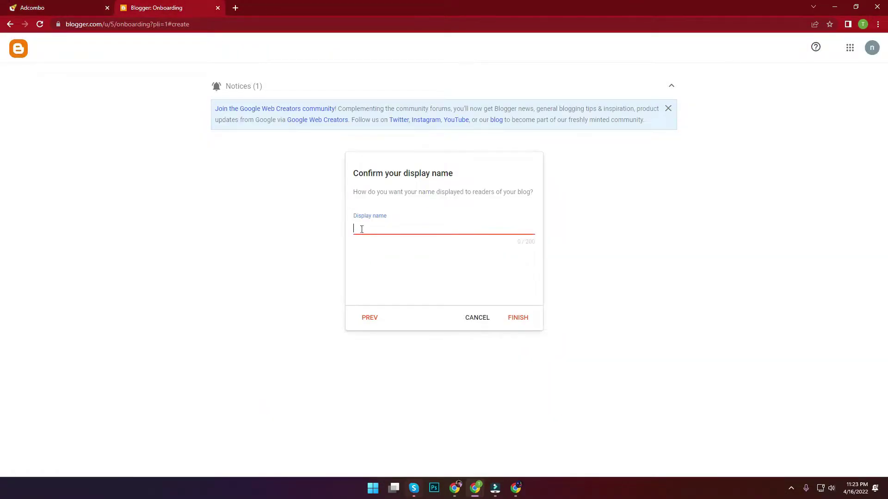
# - Paste the copied offer name as the display name and finish creating the blog
pyautogui.rightClick(363, 229)
pyautogui.click(386, 301)
pyautogui.click(526, 319)
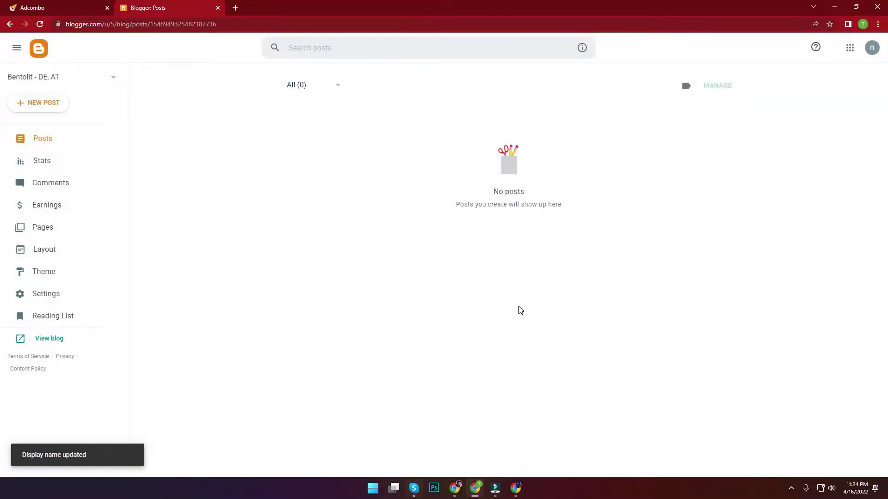
# - Start a new post in the Bentolit - DE, AT blog and place the cursor in its body
pyautogui.click(733, 110)
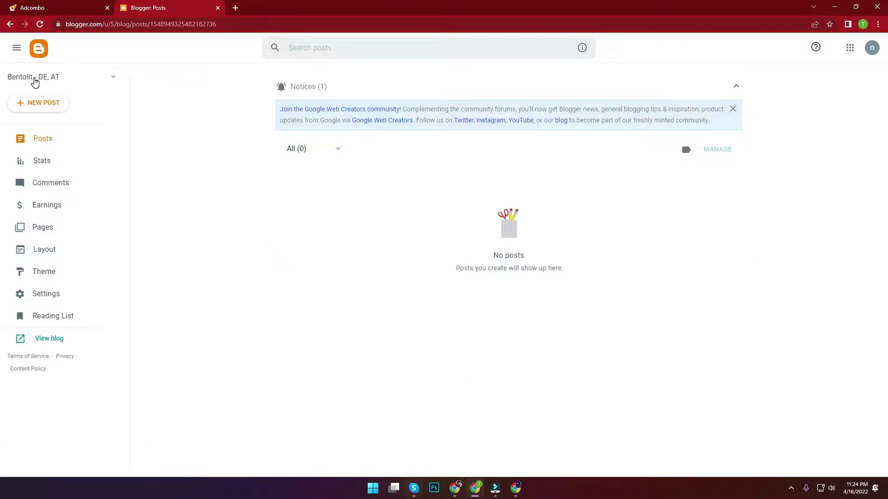
pyautogui.click(41, 104)
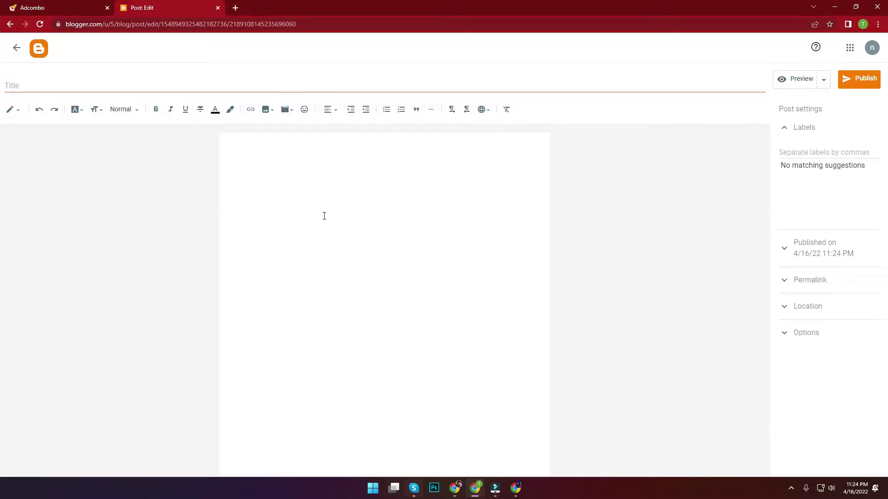
pyautogui.click(287, 154)
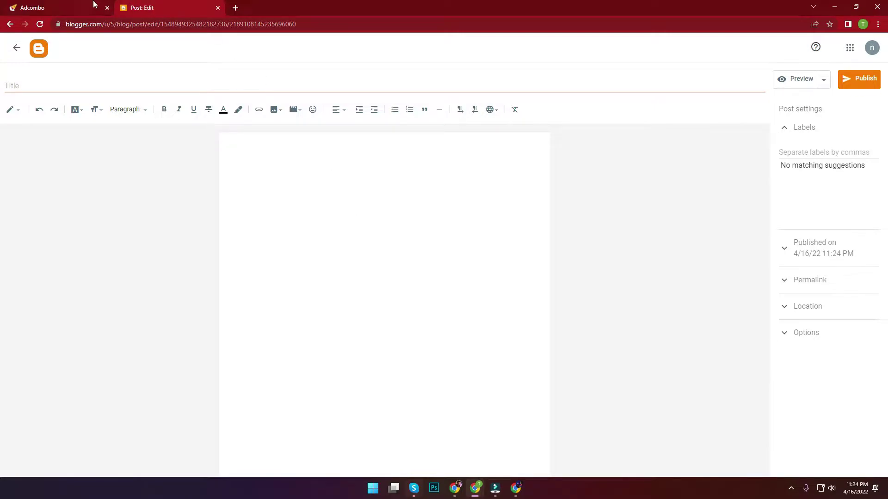
# - Separate the Blogger post editor into its own window and tile it beside the AdCombo offer page
pyautogui.moveTo(156, 4); pyautogui.dragTo(369, 26)
pyautogui.moveTo(493, 30); pyautogui.dragTo(885, 259)
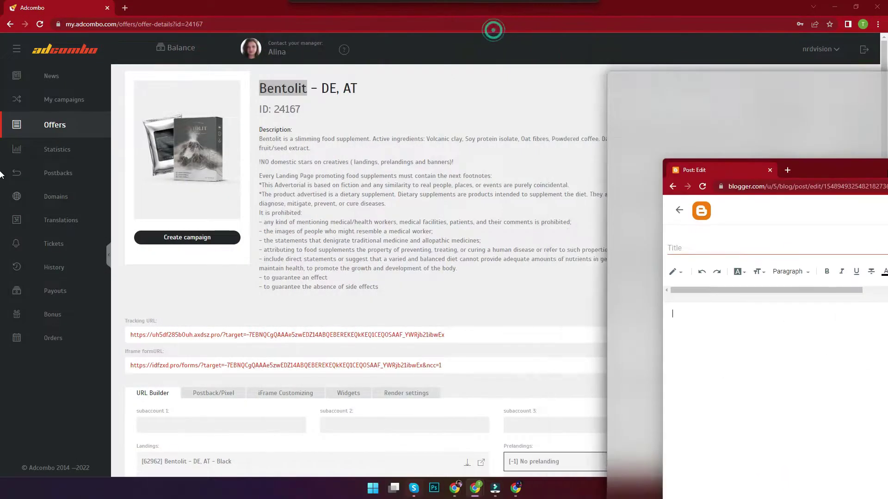
pyautogui.click(167, 142)
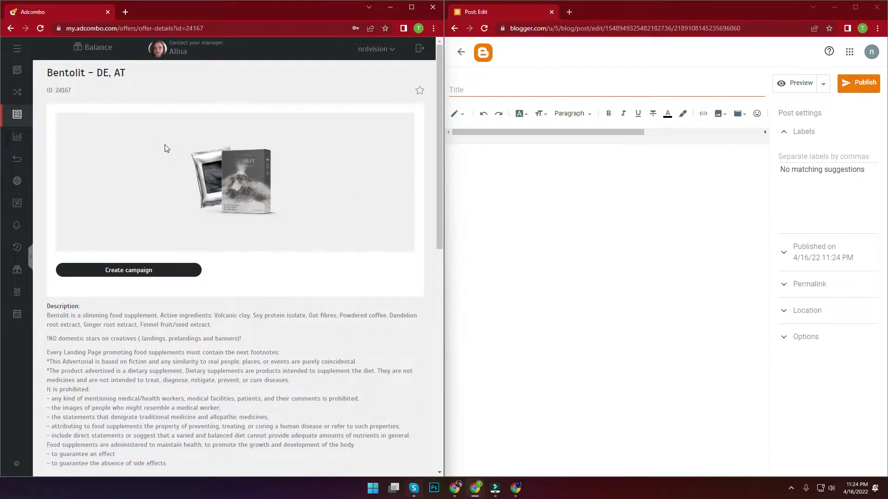
# - Maximize the AdCombo window, preview the landing Bentolit - DE, AT - Black and look through its page down to the order form
pyautogui.click(411, 6)
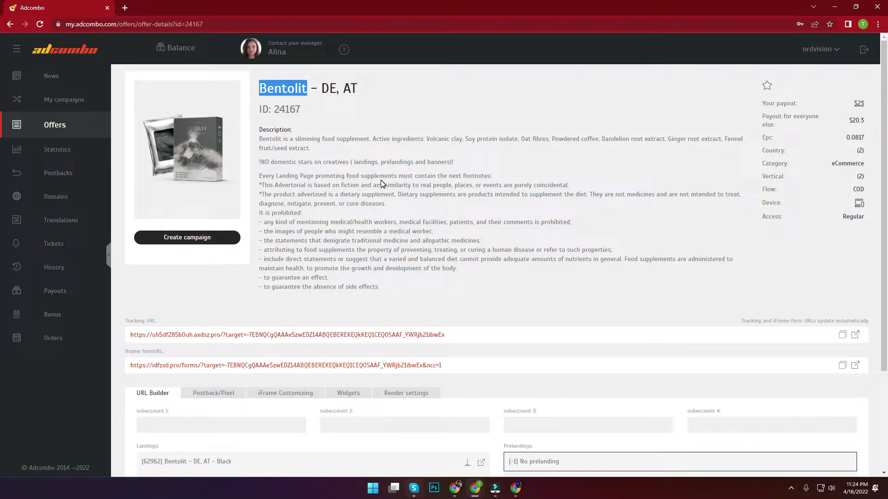
pyautogui.scroll(-3, 376, 173)
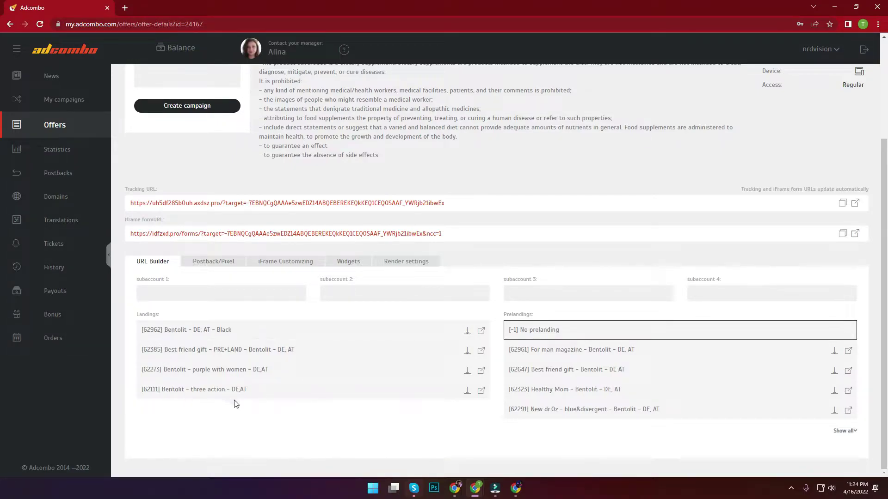
pyautogui.click(481, 331)
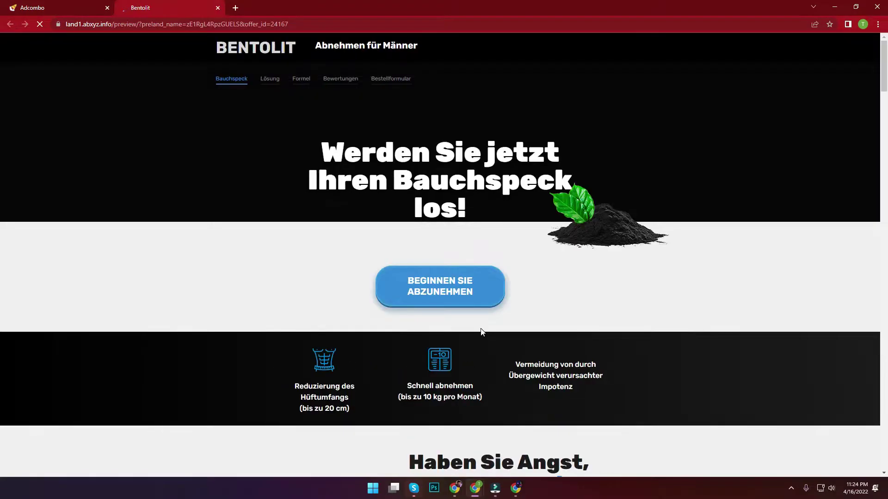
pyautogui.scroll(-20, 436, 214)
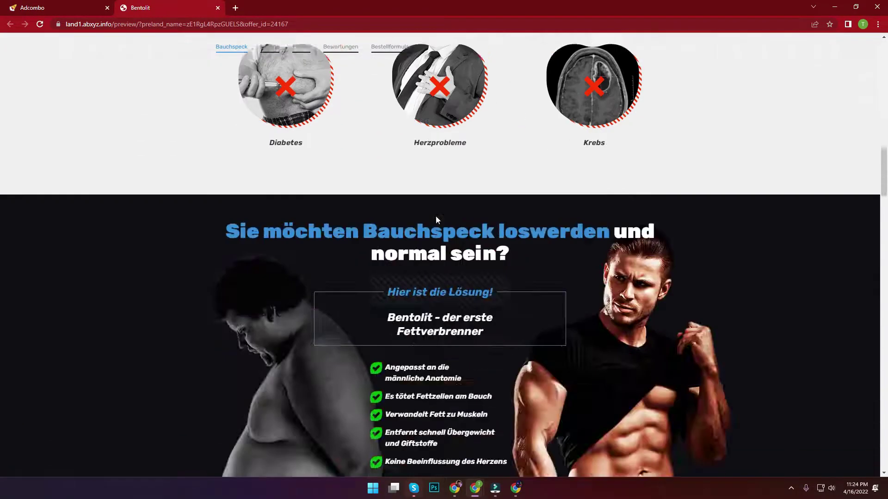
pyautogui.scroll(-10, 436, 219)
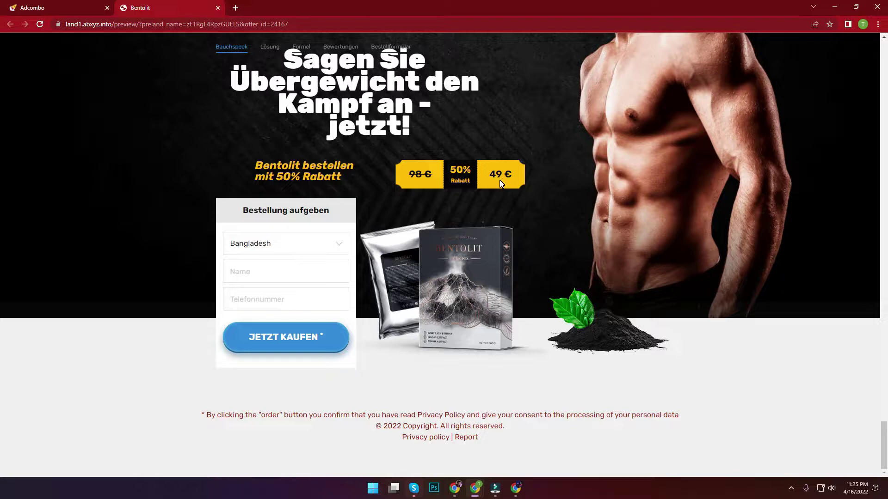
# - Review the offer page, preview the prelanding For man magazine - Bentolit - DE, AT, and close both open previews
pyautogui.hotkey('ctrl', 'shift', 'Tab')
pyautogui.scroll(1, 572, 222)
pyautogui.scroll(3, 572, 222)
pyautogui.scroll(-3, 454, 277)
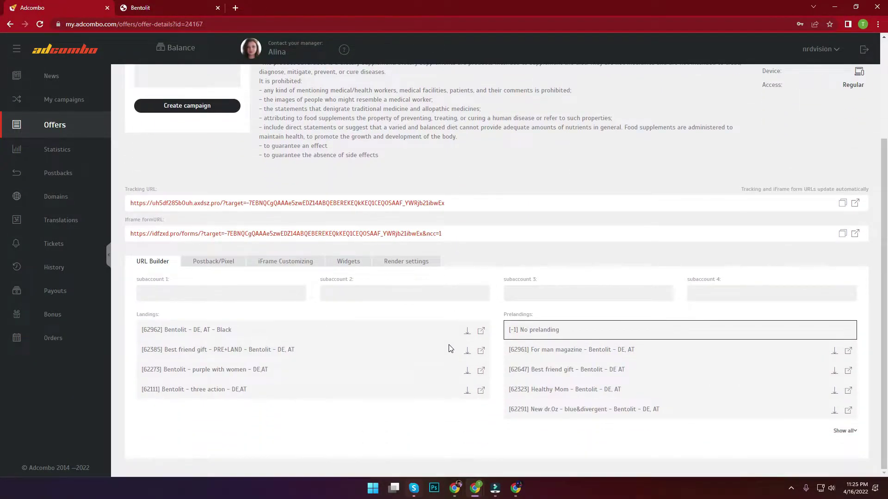
pyautogui.scroll(3, 452, 349)
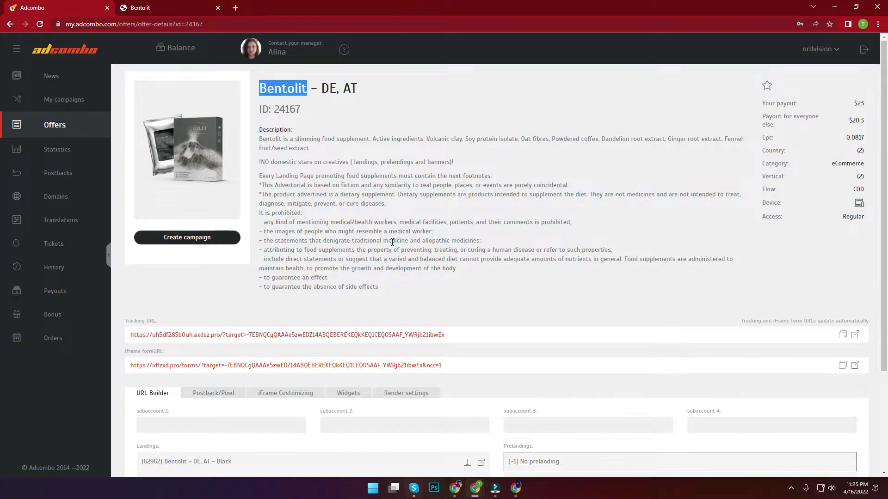
pyautogui.scroll(-2, 554, 348)
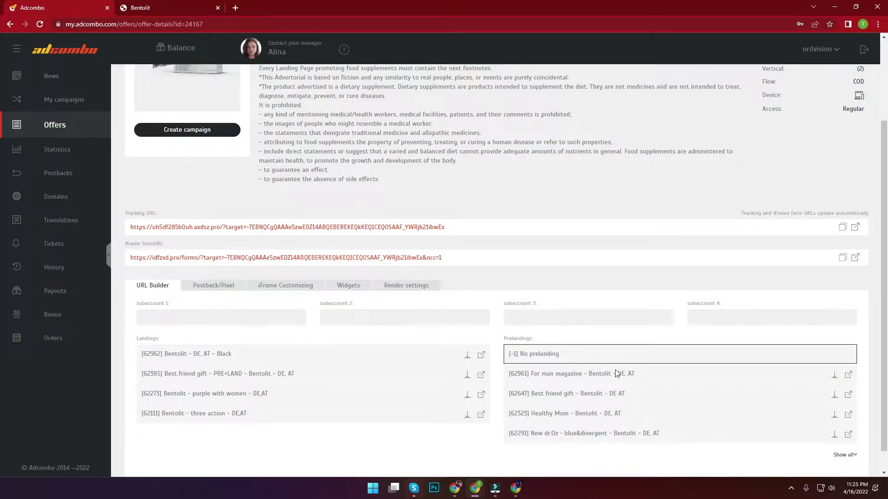
pyautogui.scroll(-1, 817, 370)
pyautogui.click(848, 350)
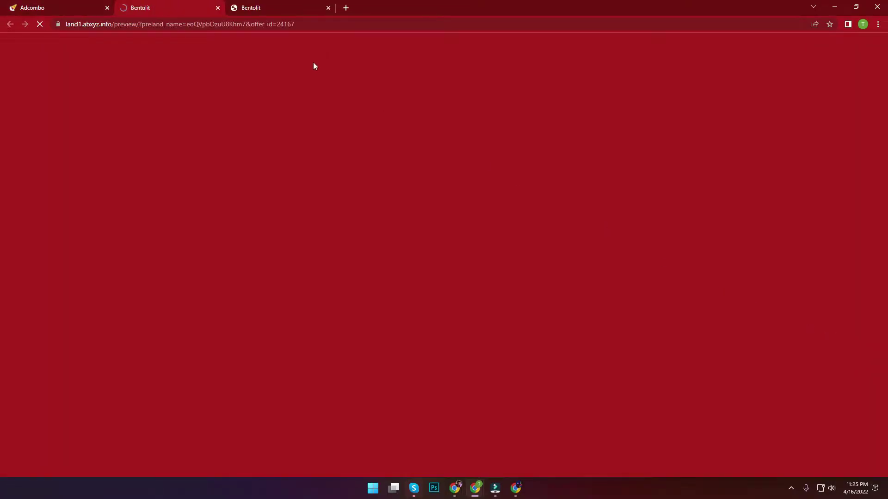
pyautogui.click(329, 8)
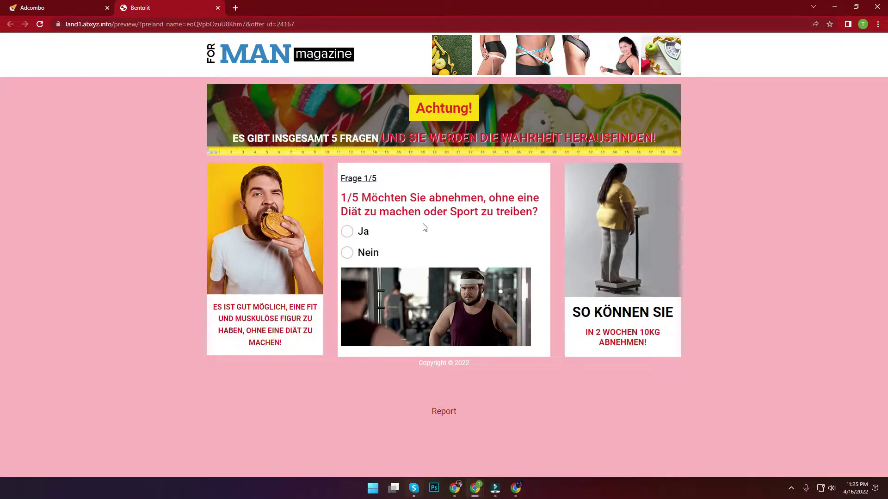
pyautogui.click(218, 8)
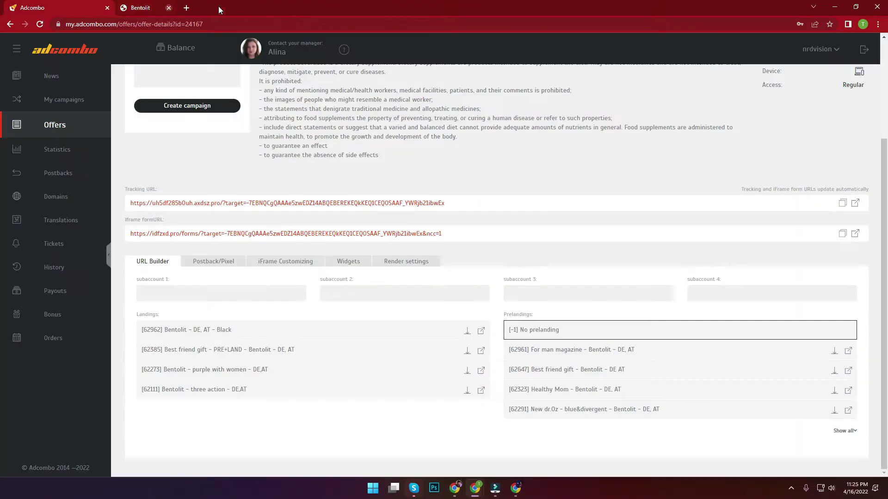
# - Preview the prelanding Best friend gift - Bentolit - DE AT, skim its story and comments, and return to the offer page
pyautogui.click(848, 370)
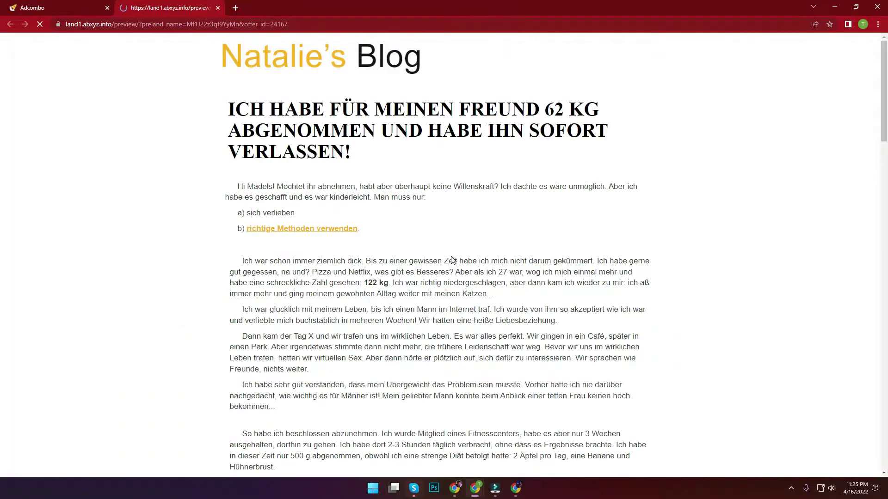
pyautogui.scroll(-20, 304, 150)
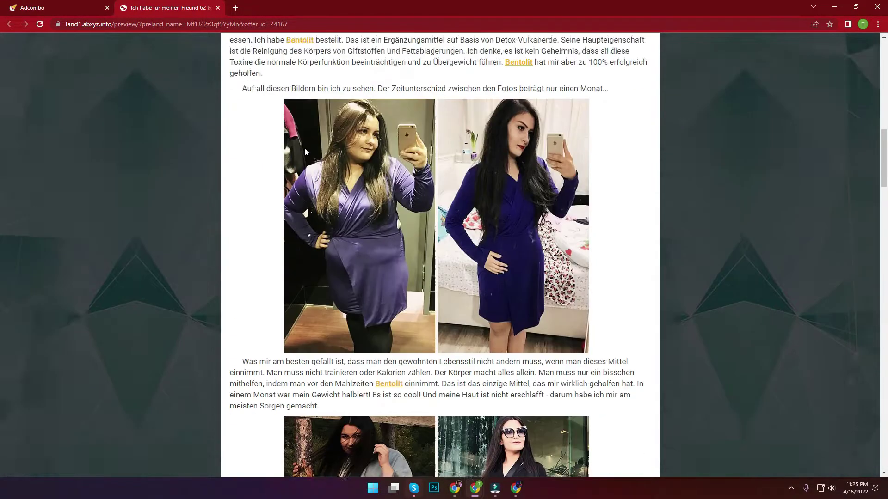
pyautogui.scroll(-20, 304, 148)
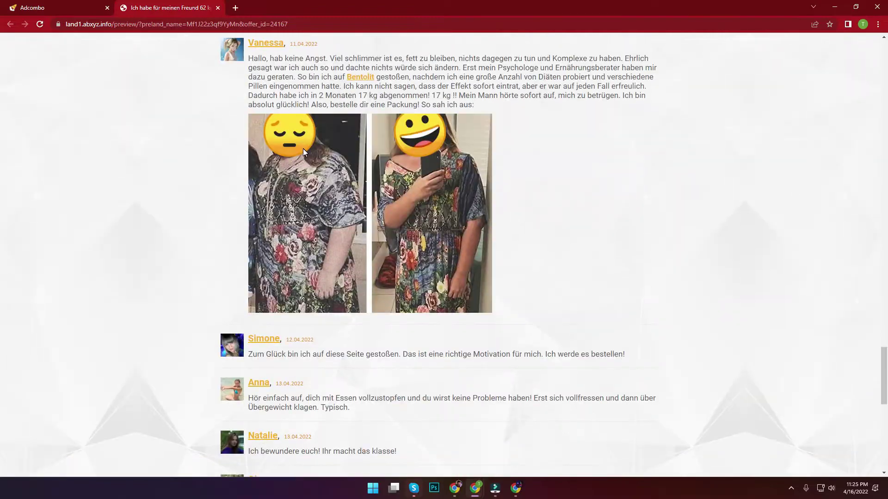
pyautogui.scroll(20, 303, 148)
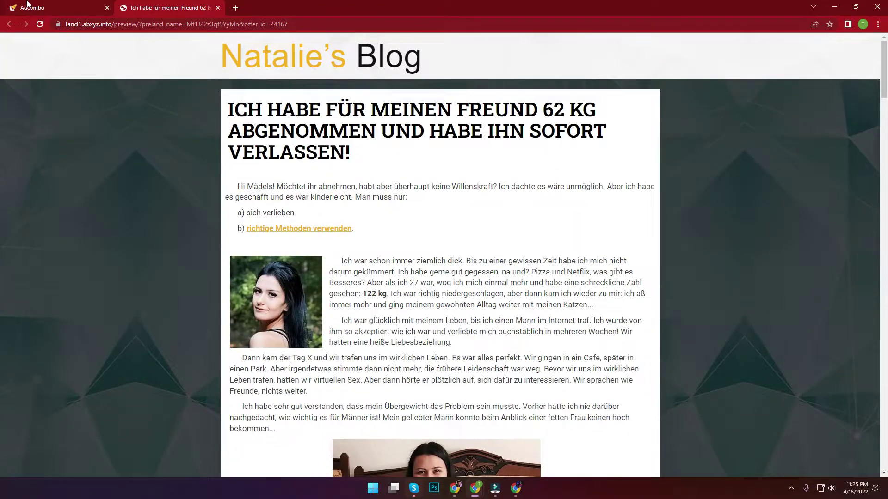
pyautogui.click(27, 6)
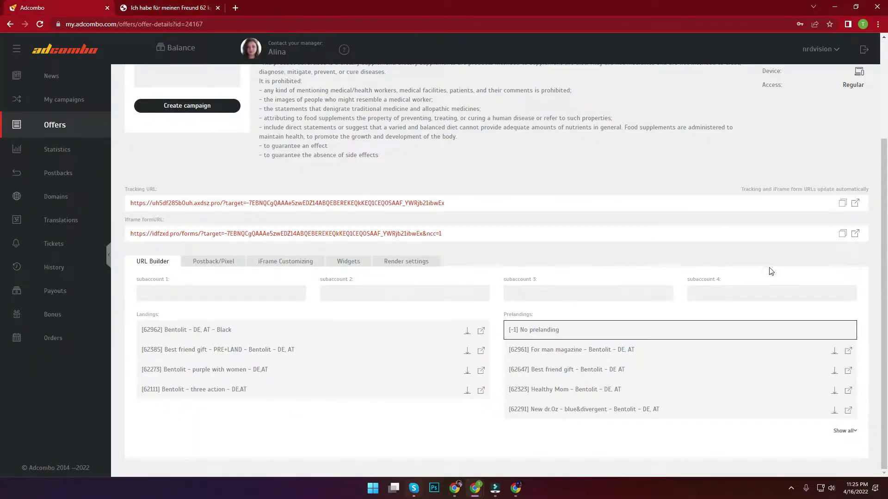
# - Preview the prelanding Healthy Mom - Bentolit - DE, AT, read through its article and photos, and close it
pyautogui.click(847, 391)
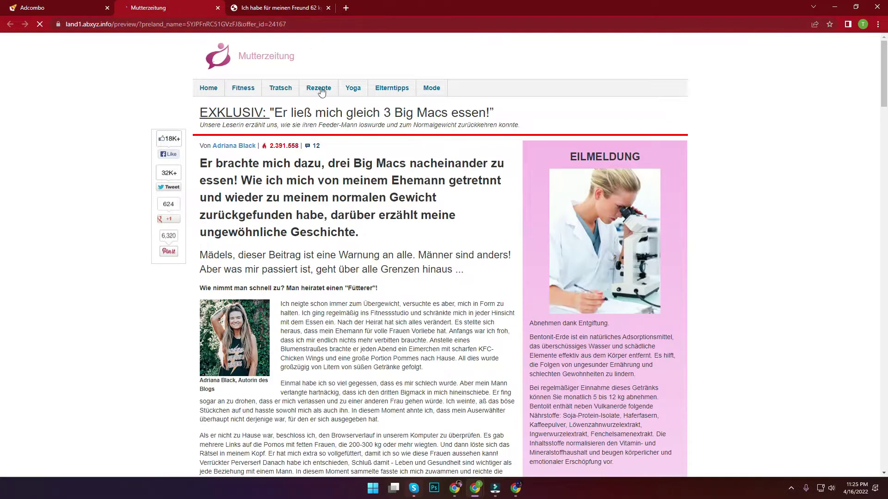
pyautogui.scroll(-9, 331, 141)
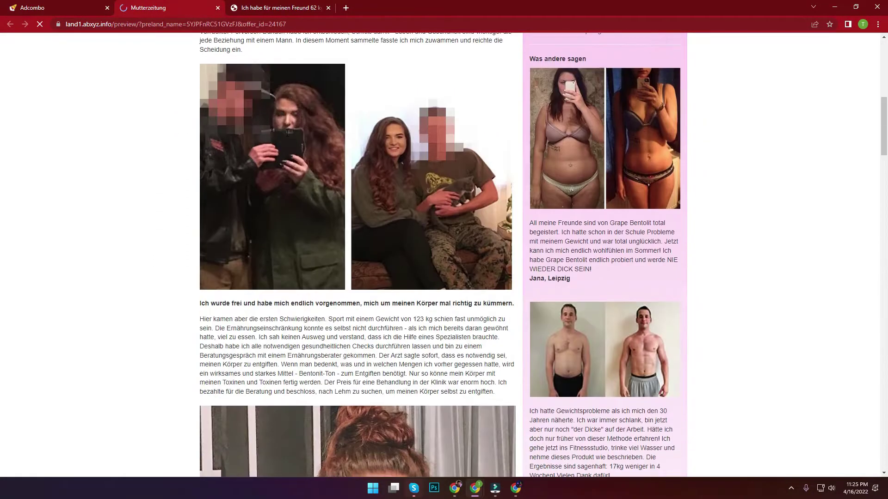
pyautogui.scroll(-19, 286, 132)
pyautogui.scroll(-2, 286, 132)
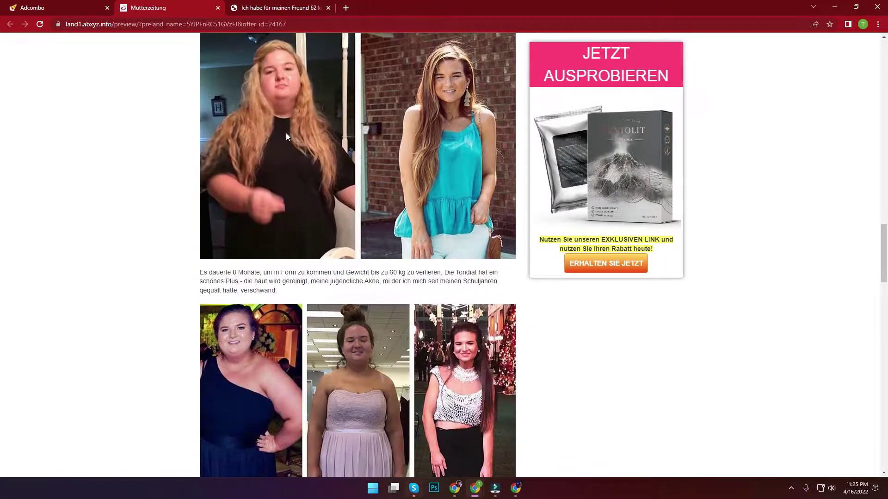
pyautogui.scroll(-5, 286, 132)
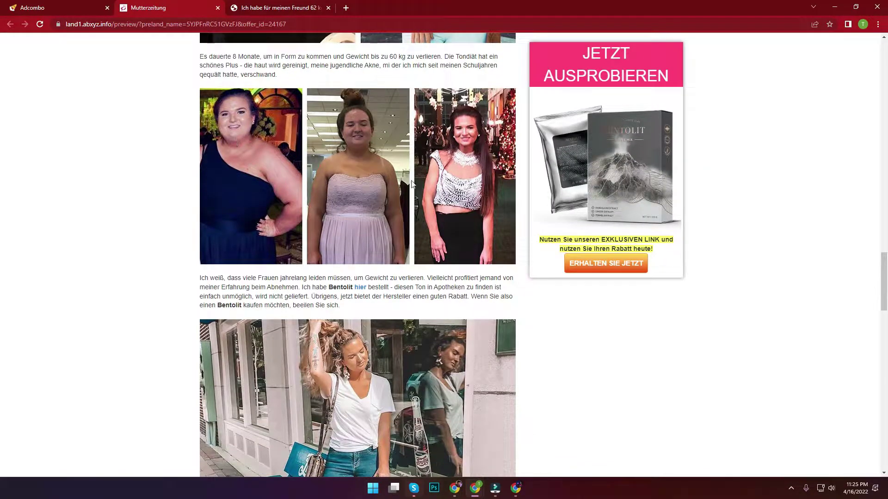
pyautogui.scroll(-2, 444, 164)
pyautogui.scroll(-5, 352, 271)
pyautogui.scroll(-15, 352, 271)
pyautogui.scroll(20, 352, 271)
pyautogui.scroll(15, 351, 271)
pyautogui.scroll(-4, 281, 198)
pyautogui.scroll(-6, 281, 199)
pyautogui.scroll(10, 355, 231)
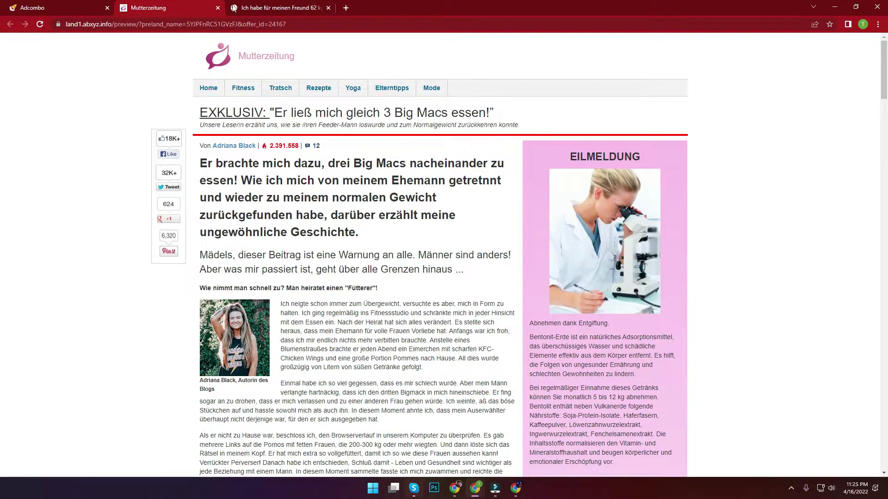
pyautogui.click(218, 8)
# - Close and reopen the Best friend gift prelanding preview, and examine its blog title, article, photos and reader comments
pyautogui.click(166, 8)
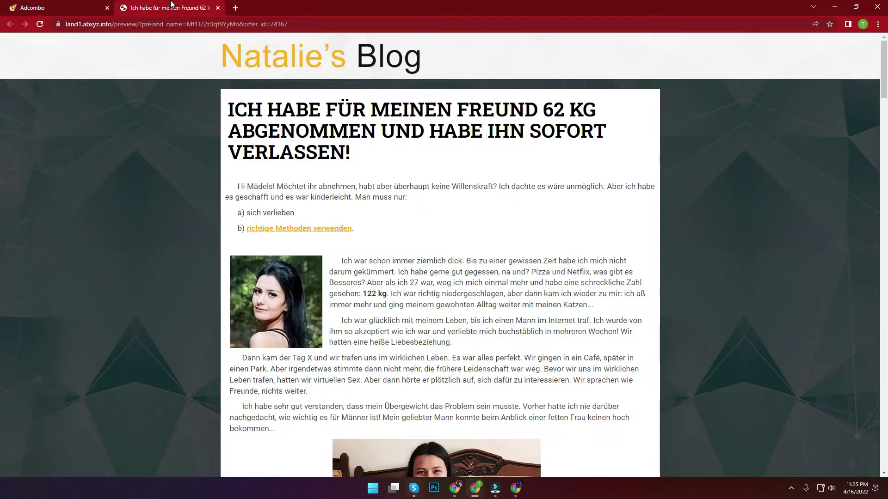
pyautogui.hotkey('ctrl', 'Tab')
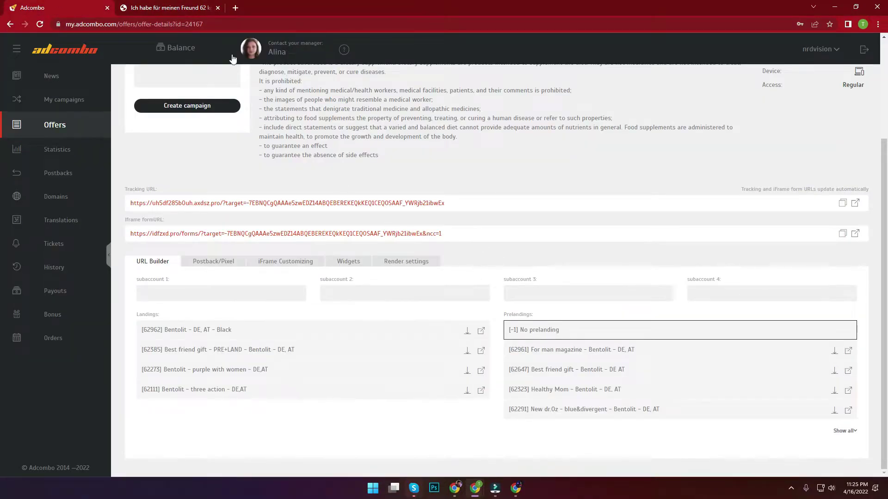
pyautogui.hotkey('ctrl', 'Tab')
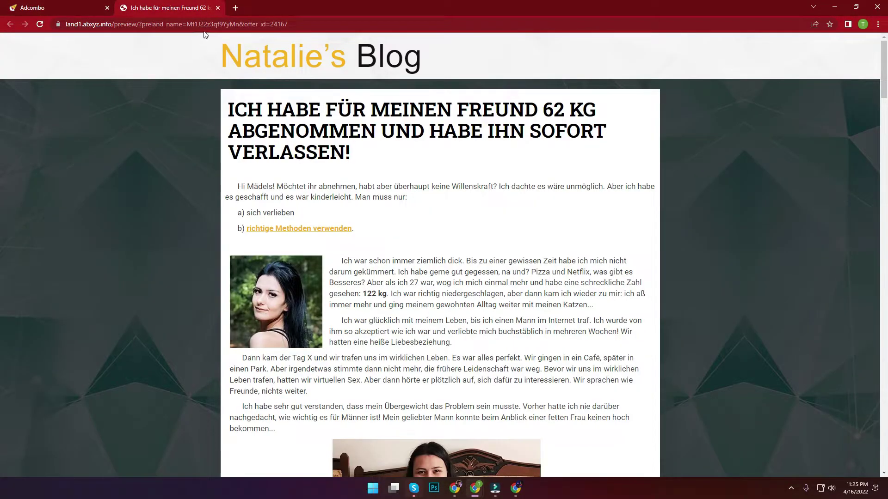
pyautogui.click(217, 7)
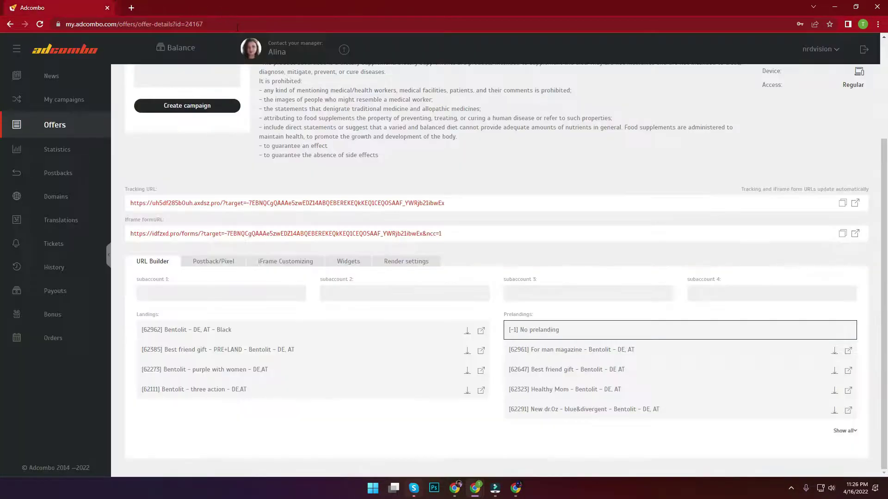
pyautogui.click(846, 372)
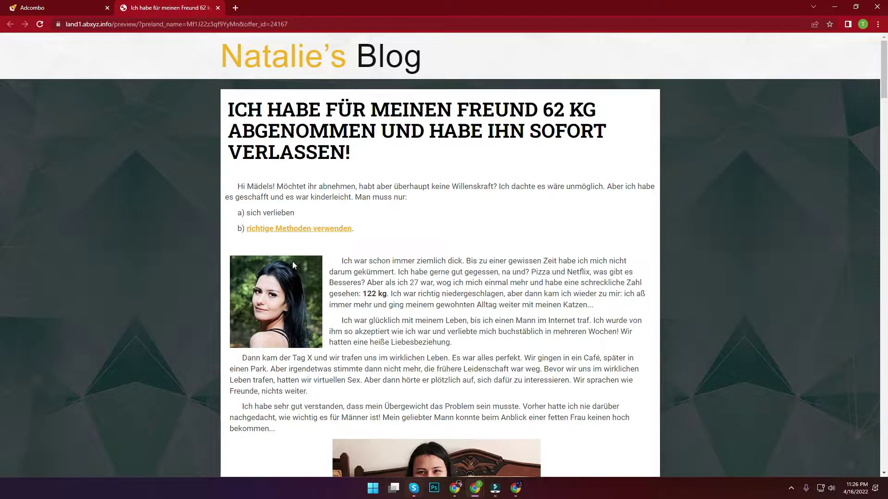
pyautogui.scroll(-15, 293, 261)
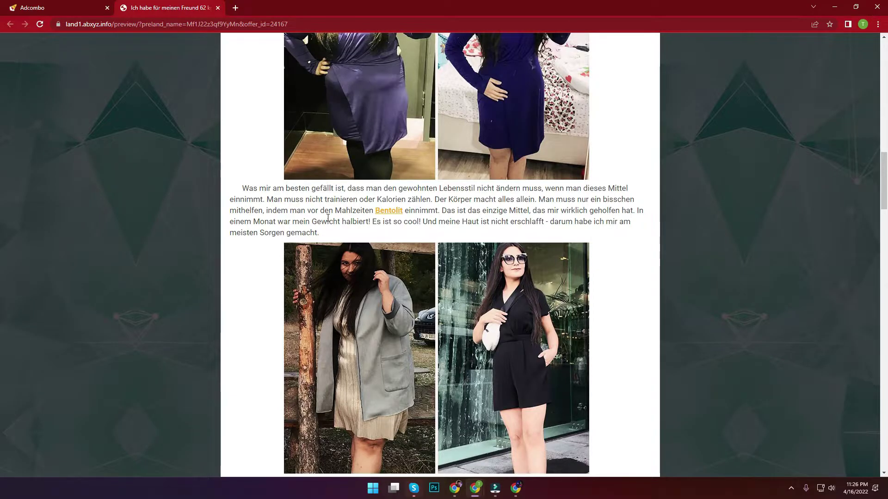
pyautogui.scroll(-20, 329, 218)
pyautogui.scroll(-20, 328, 217)
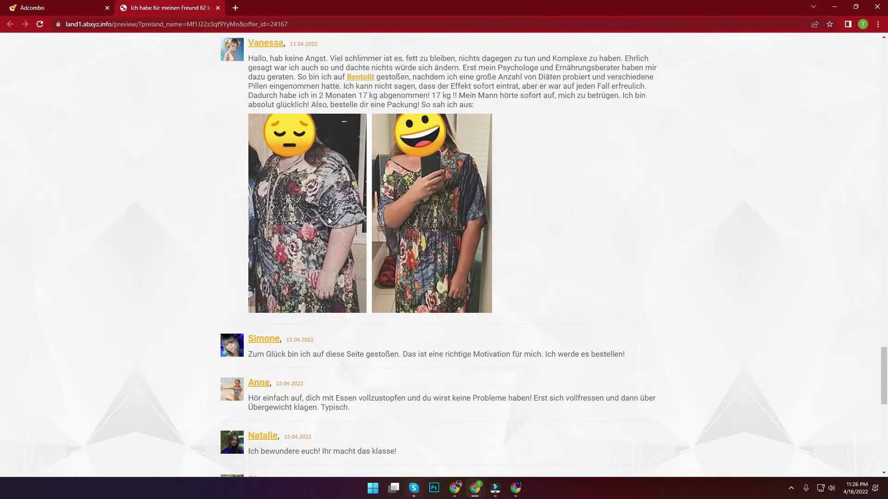
pyautogui.scroll(2, 337, 208)
pyautogui.scroll(20, 337, 207)
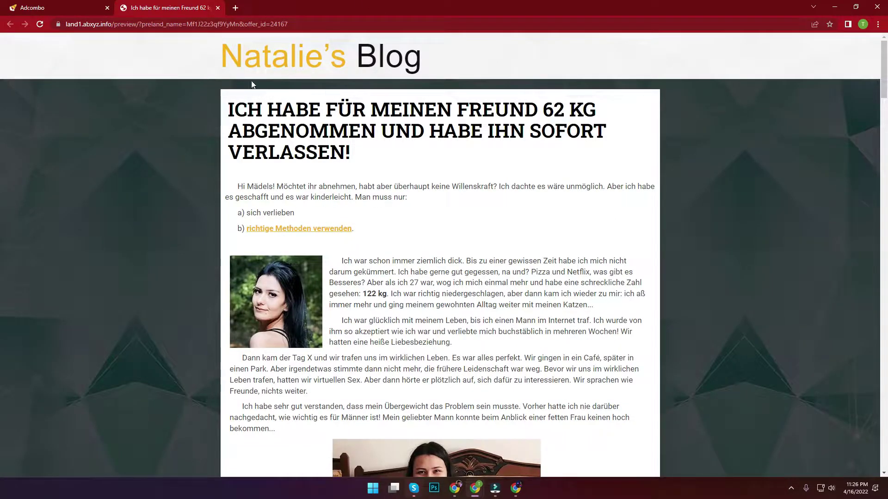
pyautogui.moveTo(223, 54); pyautogui.dragTo(386, 57)
pyautogui.click(423, 65)
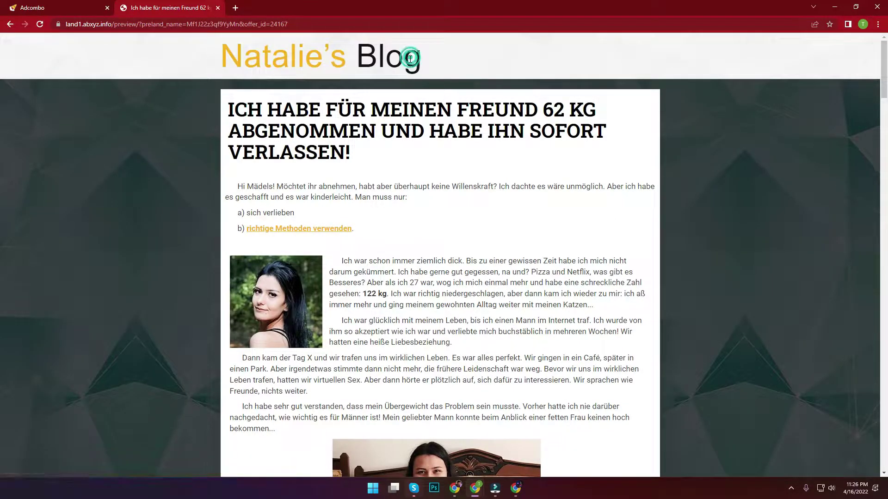
# - Shrink the browser window with the prelanding preview, place it on the desktop beside the Blogger editor, and minimize the Blogger window
pyautogui.moveTo(290, 4); pyautogui.dragTo(110, 93)
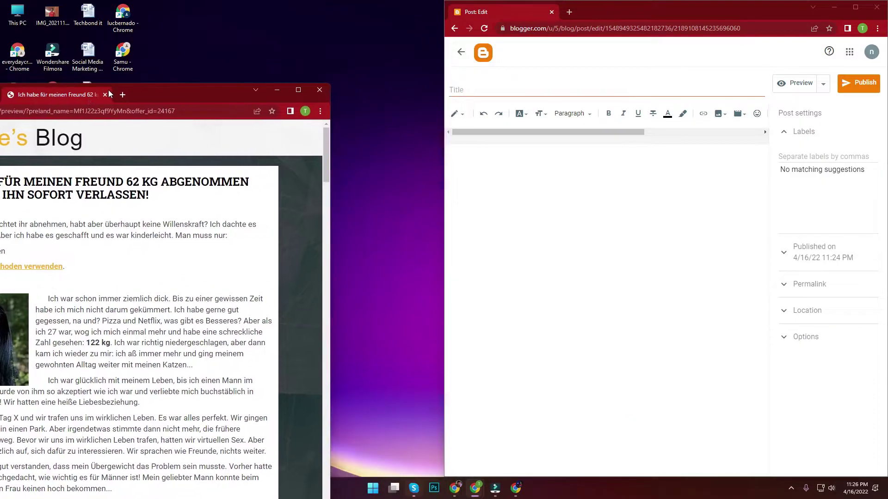
pyautogui.click(525, 195)
pyautogui.moveTo(155, 94); pyautogui.dragTo(298, 9)
pyautogui.moveTo(82, 98); pyautogui.dragTo(292, 147)
pyautogui.click(301, 155)
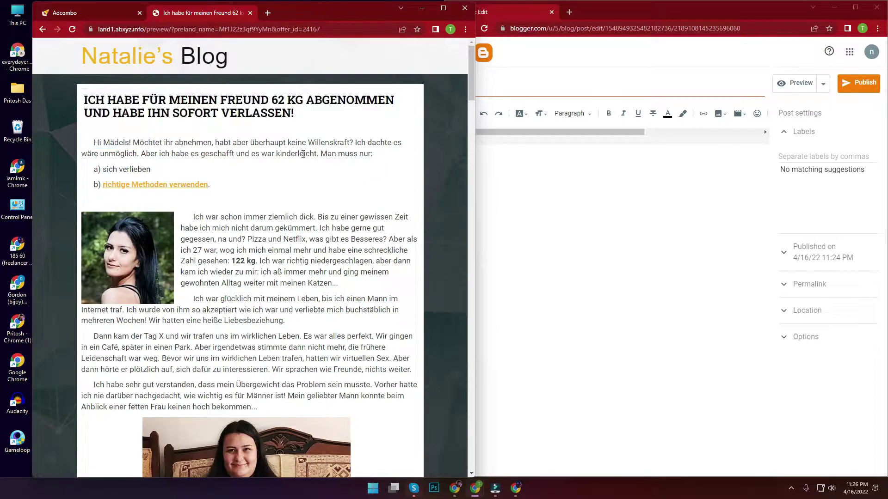
pyautogui.click(556, 197)
pyautogui.click(833, 7)
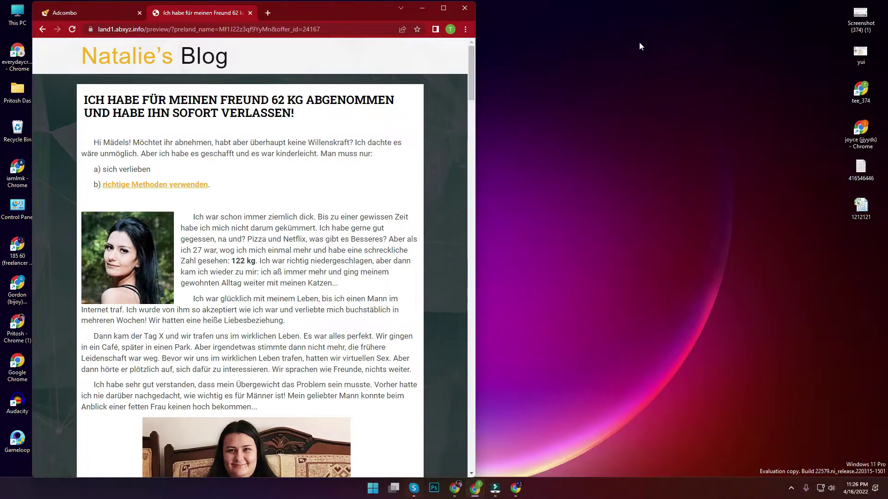
# - Open the desktop text file 416546446 in Notepad, clear its contents, save it empty and minimize it
pyautogui.click(853, 179)
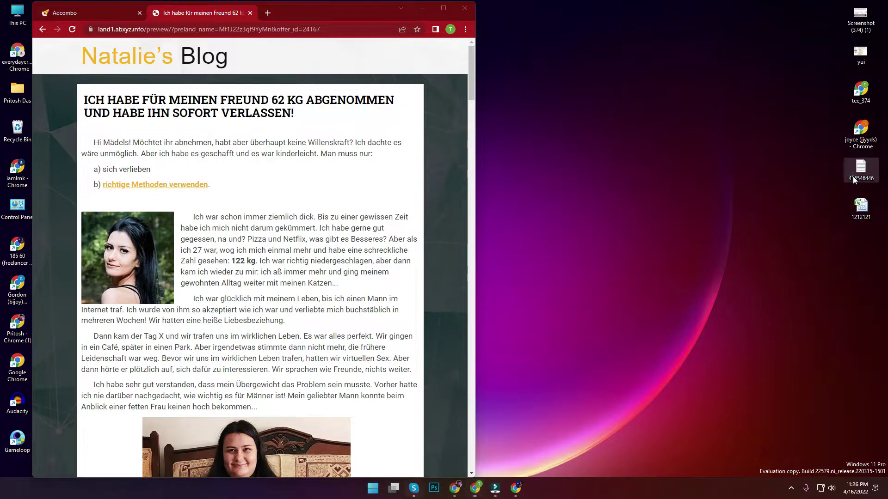
pyautogui.doubleClick(853, 178)
pyautogui.hotkey('ctrl', 'a')
pyautogui.press('Delete')
pyautogui.hotkey('ctrl', 's')
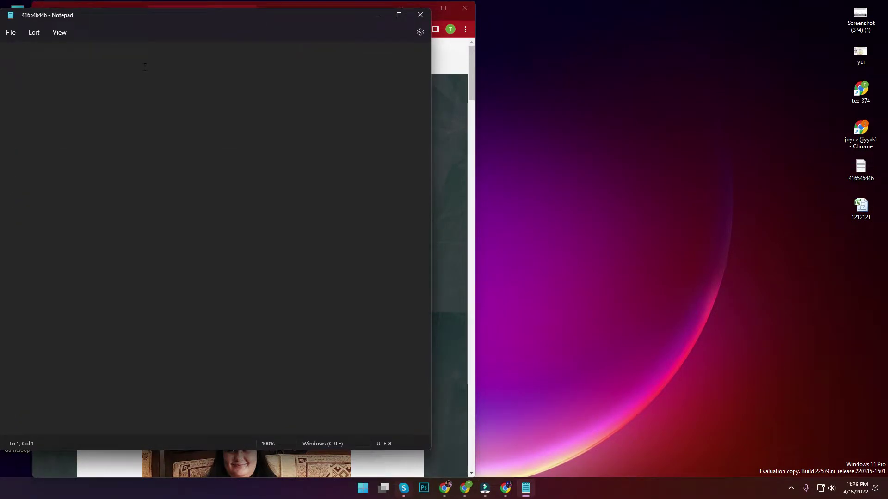
pyautogui.click(380, 20)
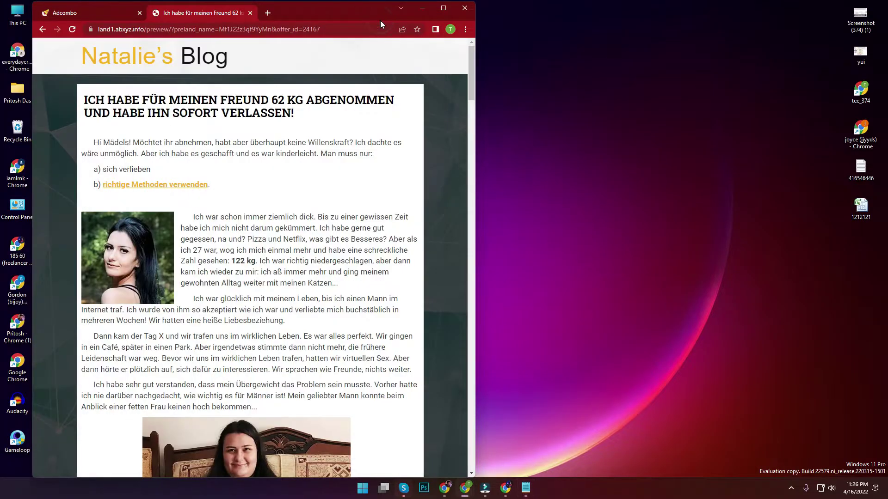
# - Maximize the prelanding preview and copy the blog name from its header into the empty Notepad file
pyautogui.click(443, 8)
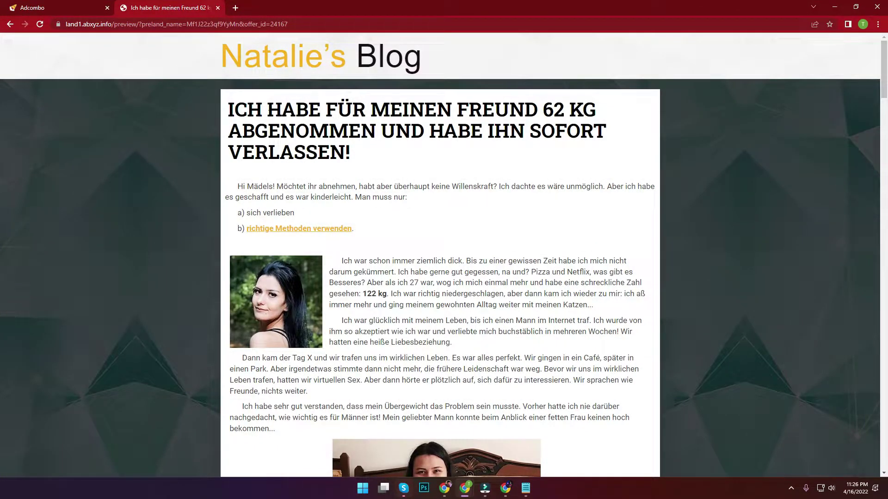
pyautogui.moveTo(224, 56); pyautogui.dragTo(415, 61)
pyautogui.hotkey('ctrl', 'c')
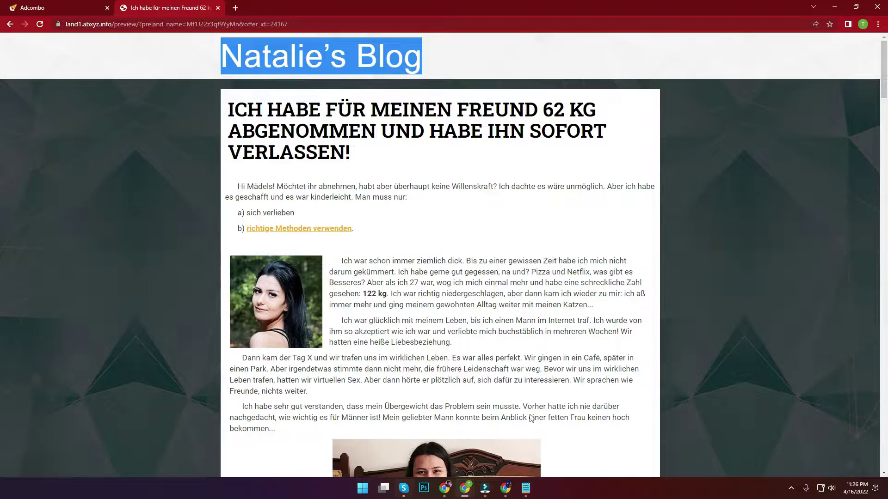
pyautogui.click(526, 488)
pyautogui.hotkey('ctrl', 'v')
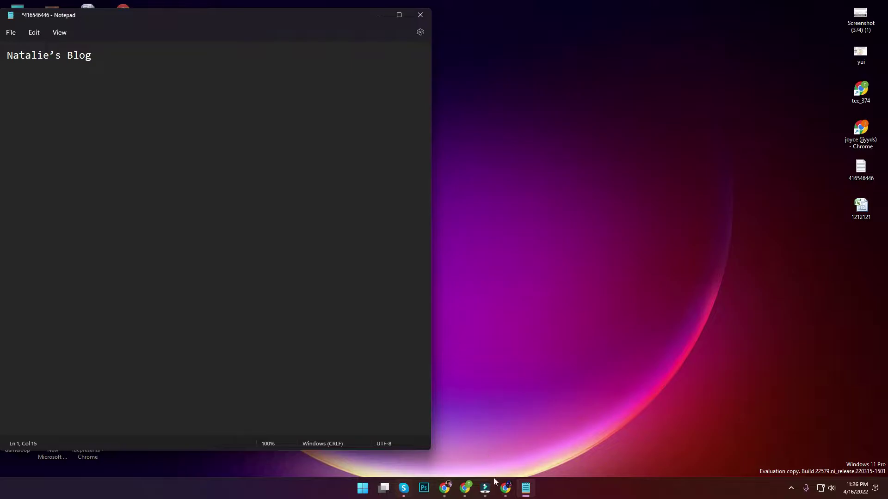
# - Switch to the Blogger post editor, maximize it and paste the prelanding's blog name with its source formatting into the body
pyautogui.click(505, 487)
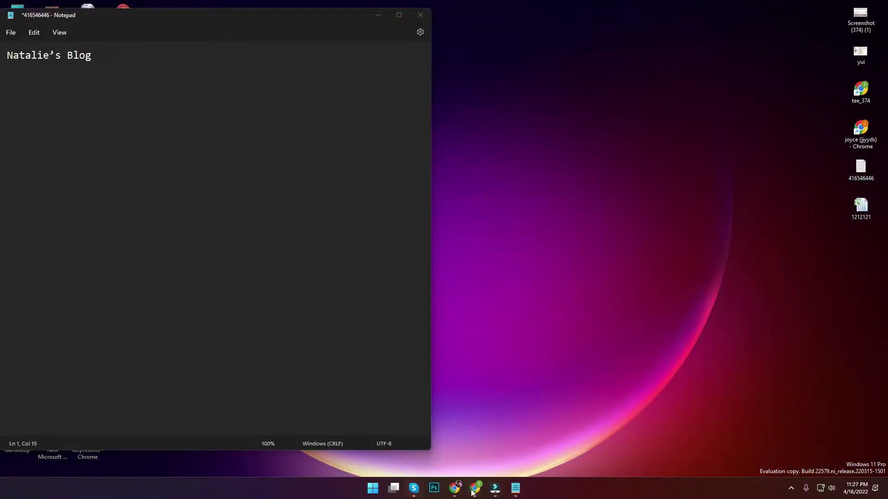
pyautogui.moveTo(470, 495)
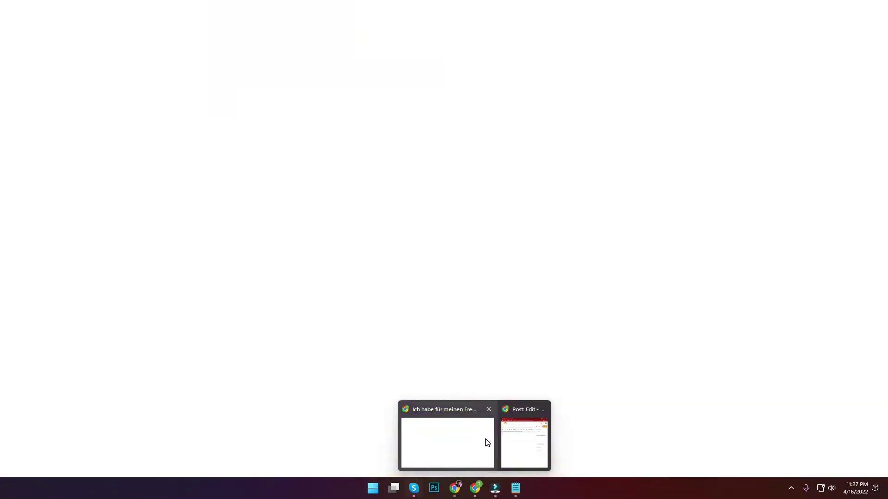
pyautogui.click(472, 442)
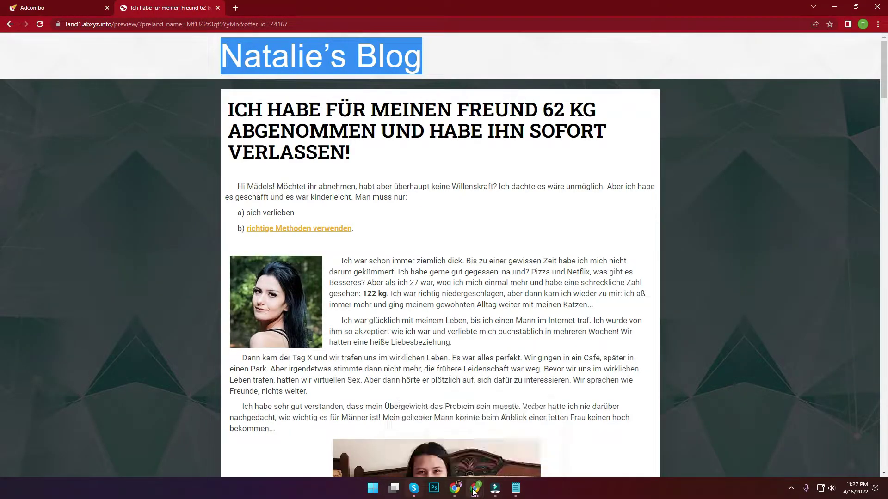
pyautogui.moveTo(475, 488)
pyautogui.click(516, 460)
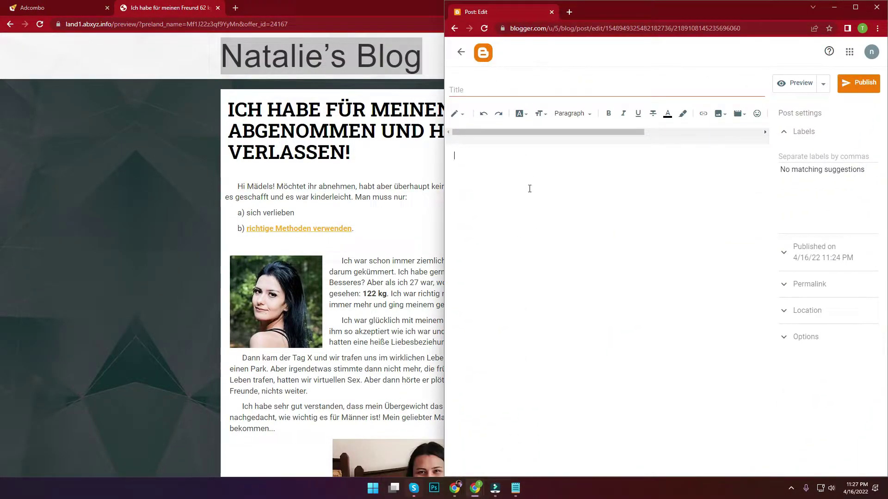
pyautogui.click(855, 7)
pyautogui.click(270, 159)
pyautogui.hotkey('ctrl', 'v')
pyautogui.click(427, 226)
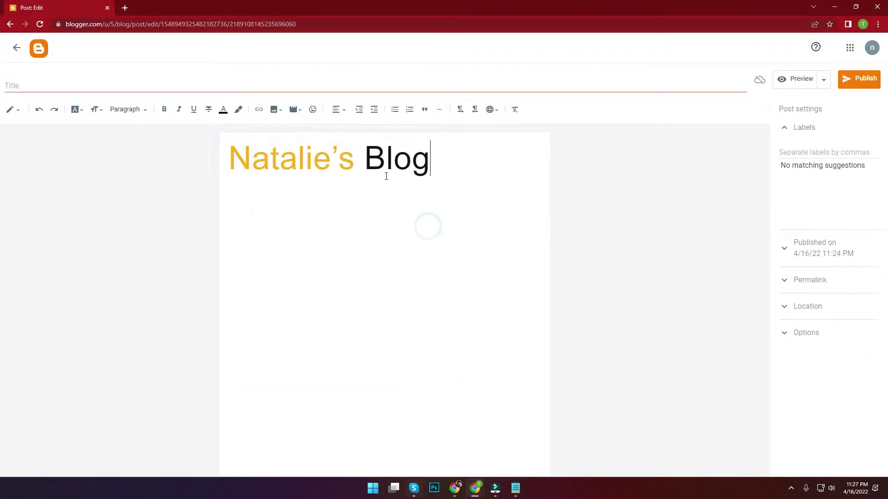
# - Replace the formatted blog name in the Blogger post with the plain-text version from Notepad
pyautogui.click(516, 488)
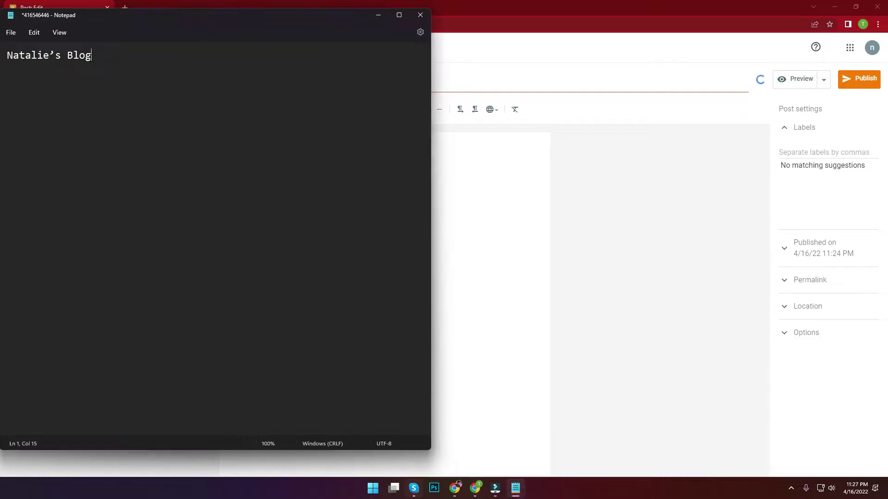
pyautogui.tripleClick(117, 55)
pyautogui.hotkey('ctrl', 'c')
pyautogui.click(481, 166)
pyautogui.tripleClick(461, 167)
pyautogui.hotkey('ctrl', 'v')
pyautogui.click(300, 162)
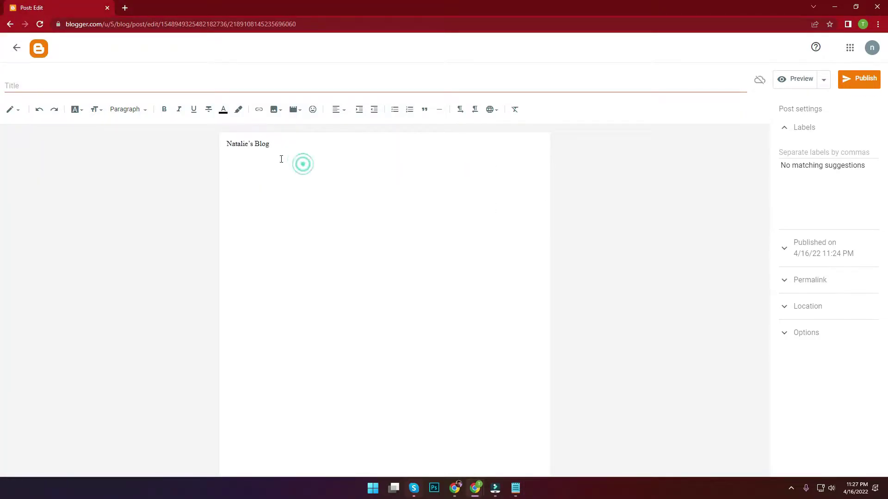
# - Arrange the prelanding preview and the Blogger editor side by side, each filling half of the screen
pyautogui.moveTo(271, 143); pyautogui.dragTo(228, 143)
pyautogui.click(264, 155)
pyautogui.click(270, 149)
pyautogui.moveTo(435, 4); pyautogui.dragTo(885, 194)
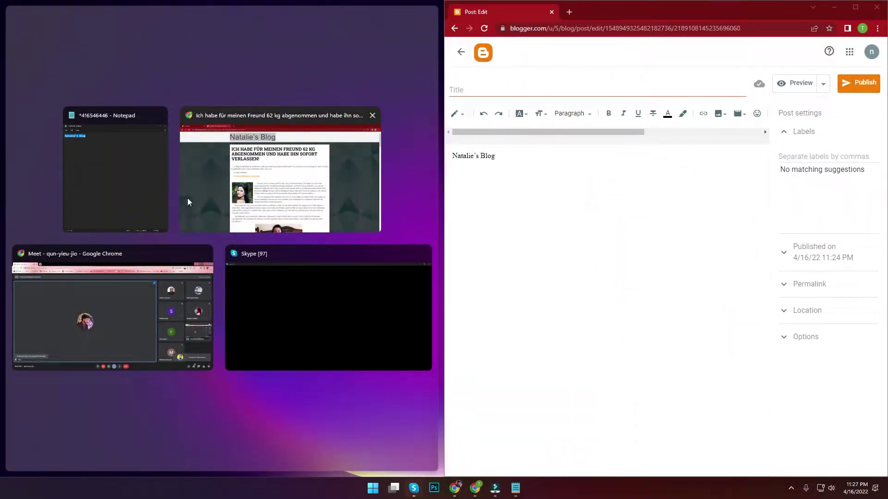
pyautogui.click(257, 181)
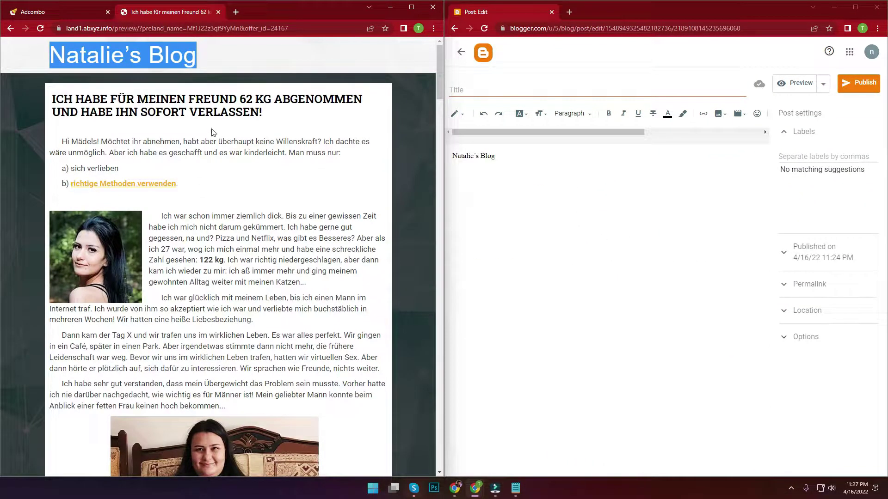
# - Copy the headline "ICH HABE FÜR MEINEN FREUND 62 KG ABGENOMMEN UND HABE IHN SOFORT VERLASSEN!" from the prelanding over the Notepad text
pyautogui.doubleClick(217, 113)
pyautogui.click(217, 114)
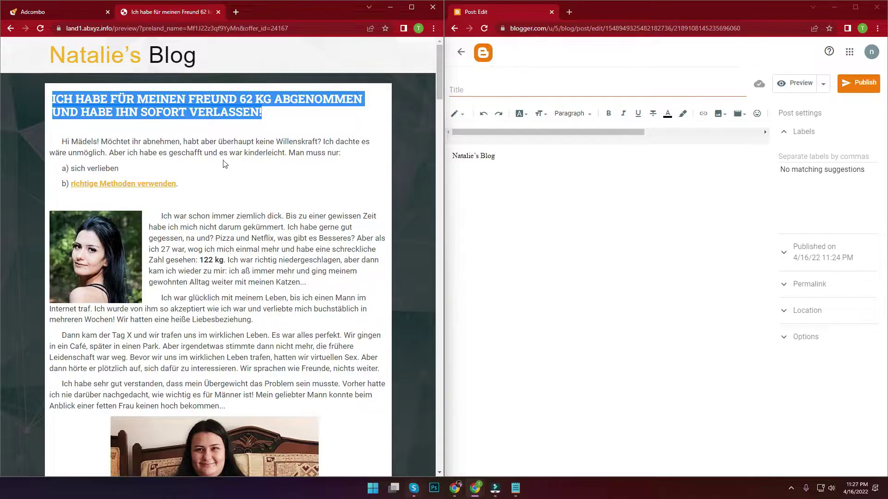
pyautogui.scroll(-10, 225, 159)
pyautogui.moveTo(266, 113); pyautogui.dragTo(52, 101)
pyautogui.hotkey('ctrl', 'c')
pyautogui.hotkey('alt', 'Tab')
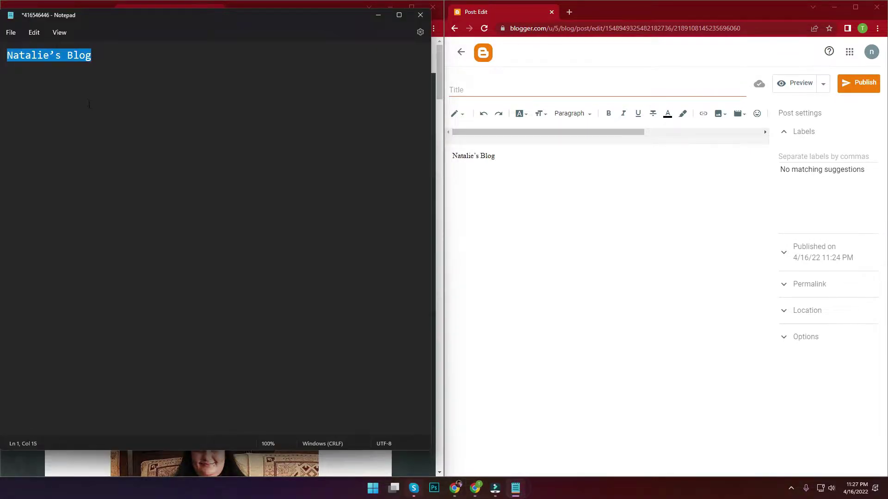
pyautogui.hotkey('ctrl', 'v')
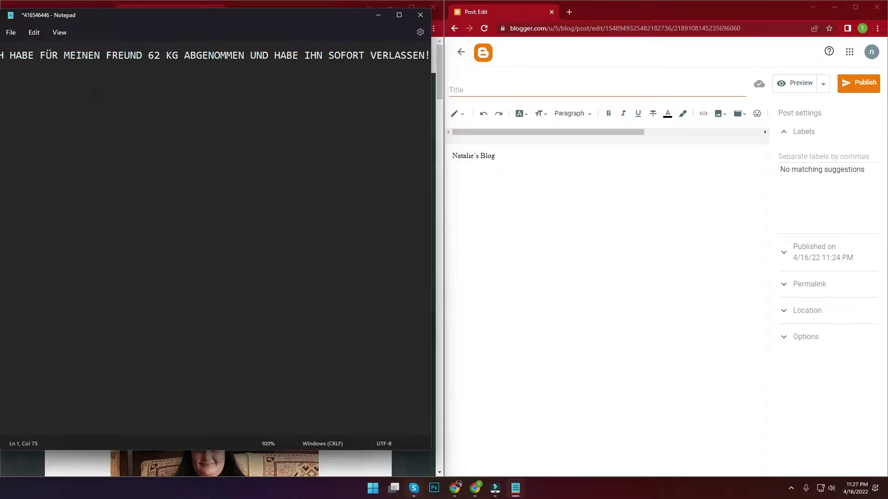
# - Copy the plain headline from Notepad into the Blogger post below the blog name, and minimize Notepad
pyautogui.click(173, 55)
pyautogui.hotkey('ctrl', 'a')
pyautogui.hotkey('ctrl', 'c')
pyautogui.click(514, 155)
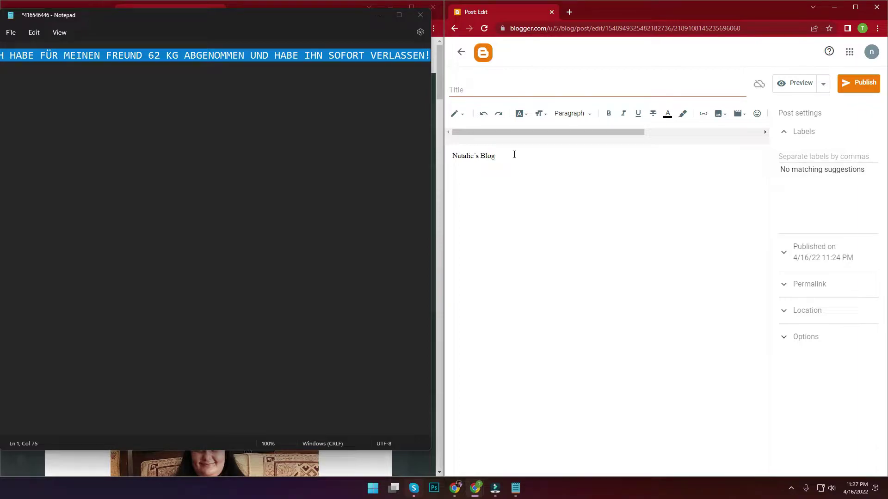
pyautogui.hotkey('ctrl', 'v')
pyautogui.click(378, 15)
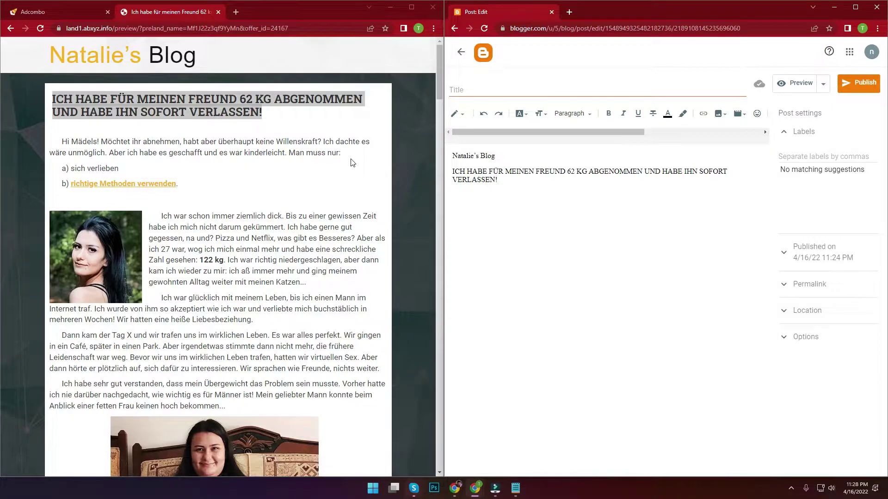
# - Copy the prelanding's intro paragraph starting "Hi Mädels!" and paste it over the headline in Notepad
pyautogui.moveTo(341, 154); pyautogui.dragTo(40, 148)
pyautogui.hotkey('ctrl', 'c')
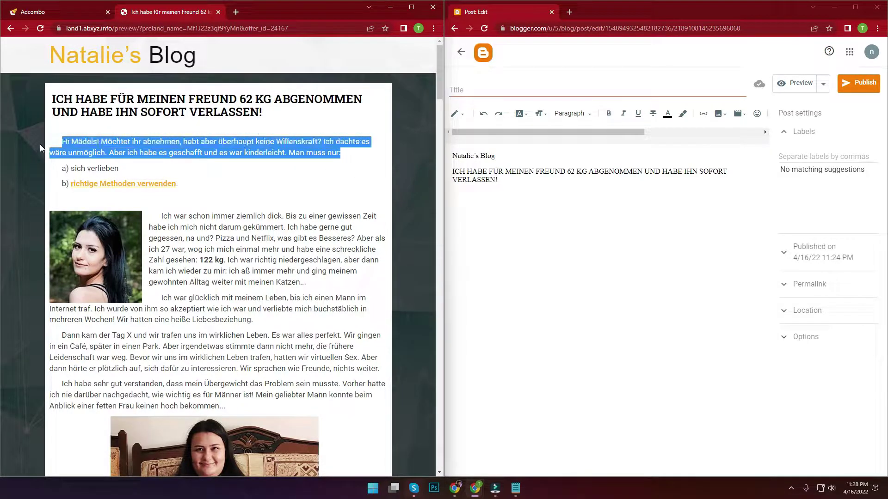
pyautogui.click(515, 488)
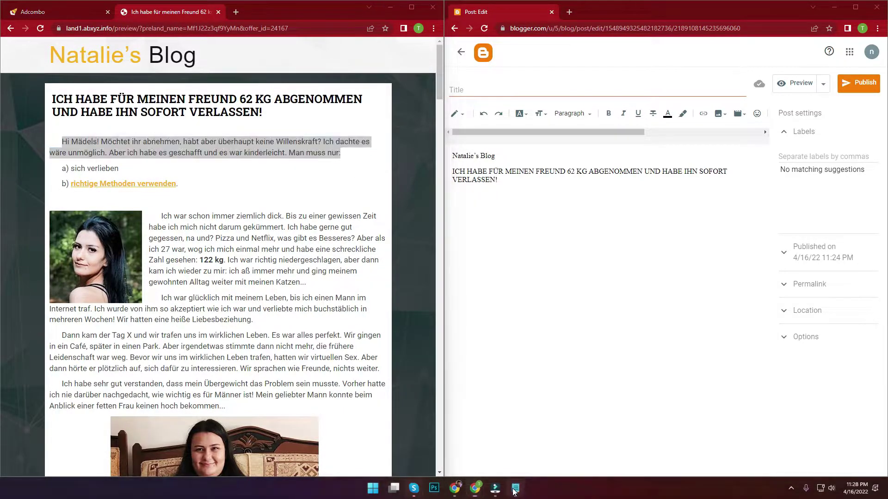
pyautogui.hotkey('ctrl', 'v')
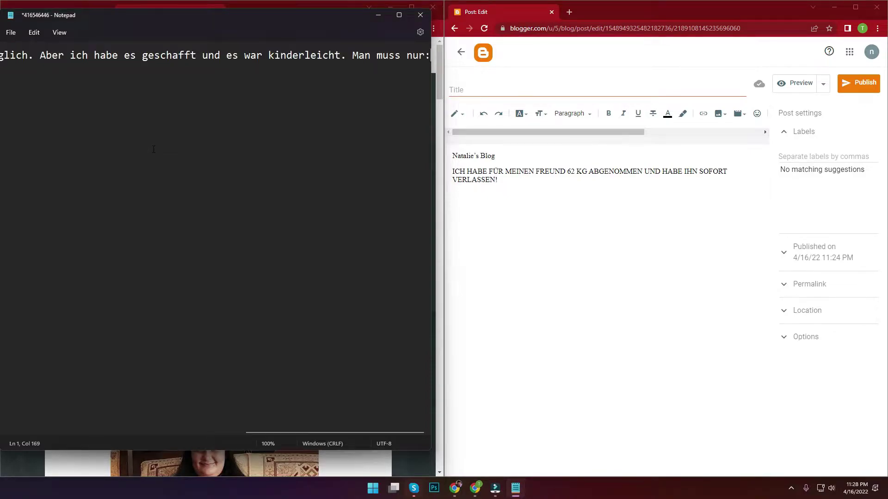
# - Transfer the plain intro paragraph from Notepad to the Blogger post below the headline, and remove the empty line above it
pyautogui.tripleClick(247, 56)
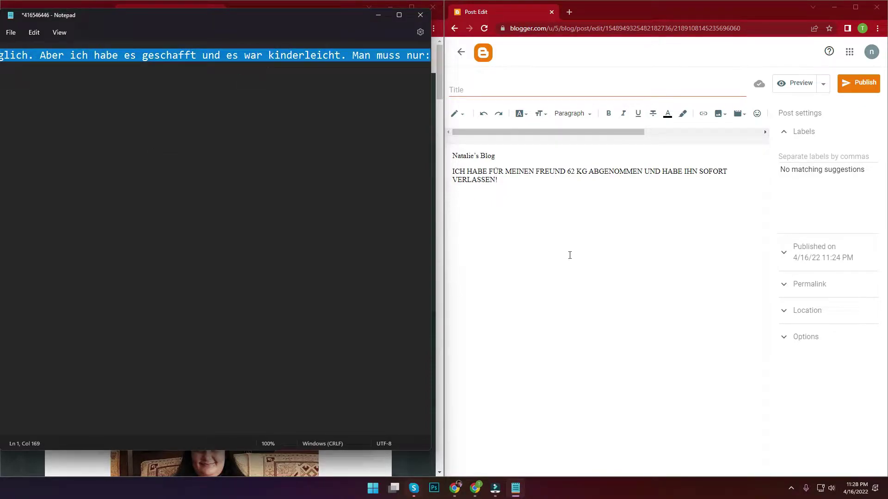
pyautogui.click(464, 199)
pyautogui.hotkey('ctrl', 'v')
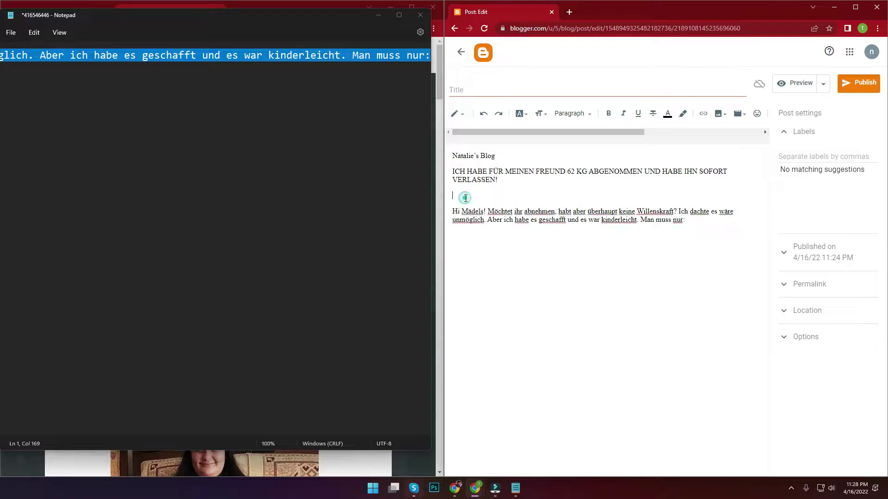
pyautogui.click(466, 198)
pyautogui.press('BackSpace')
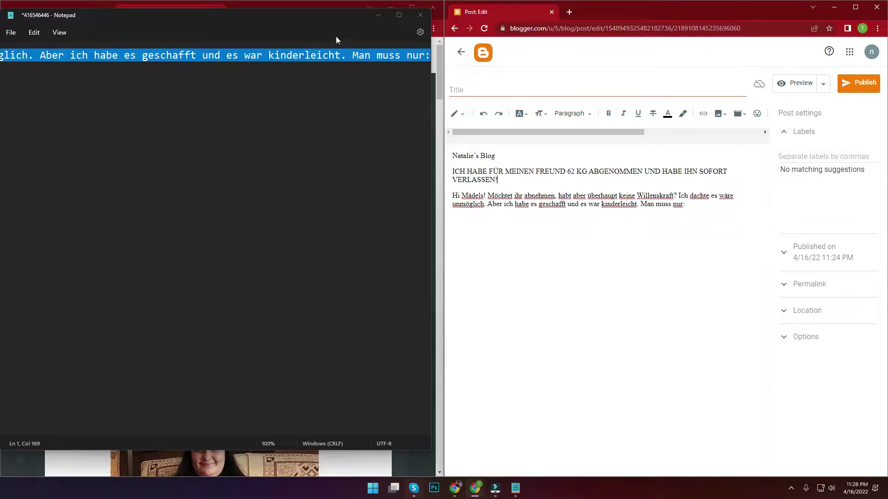
pyautogui.click(369, 16)
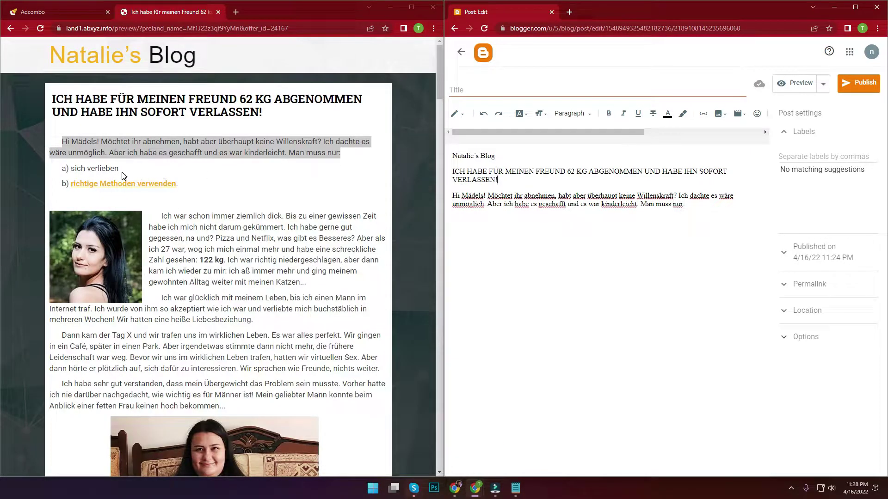
pyautogui.click(790, 488)
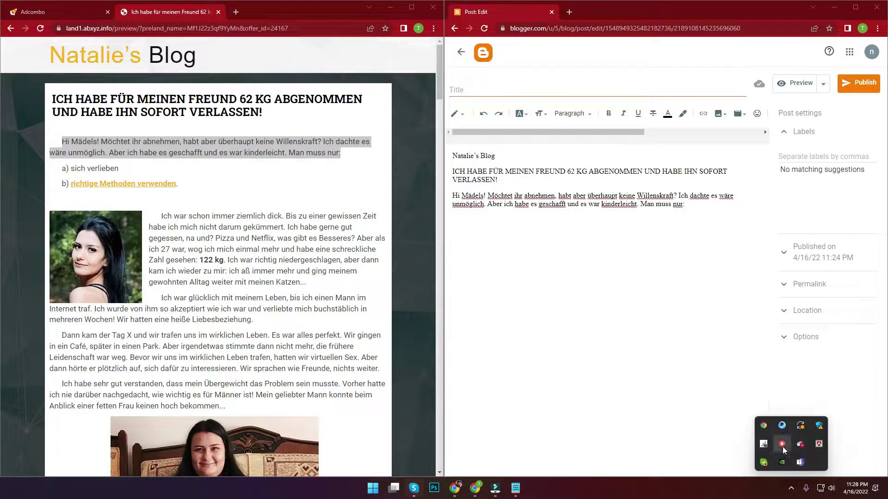
pyautogui.click(783, 447)
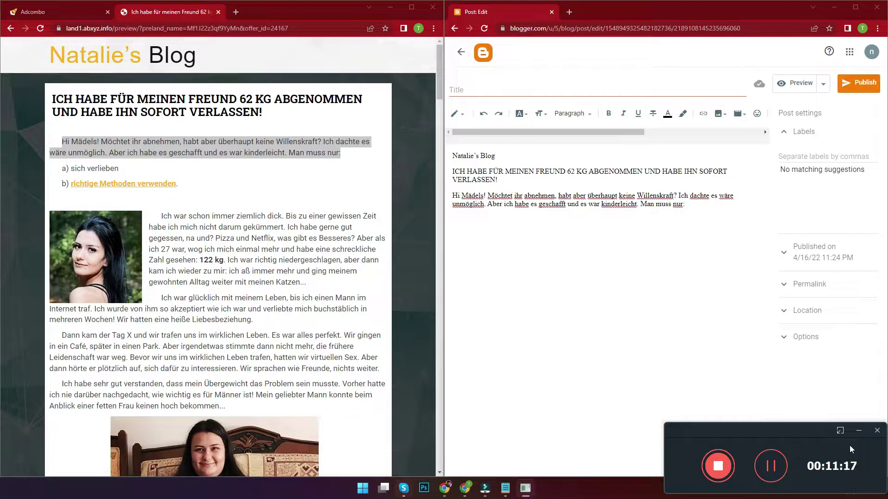
pyautogui.click(858, 431)
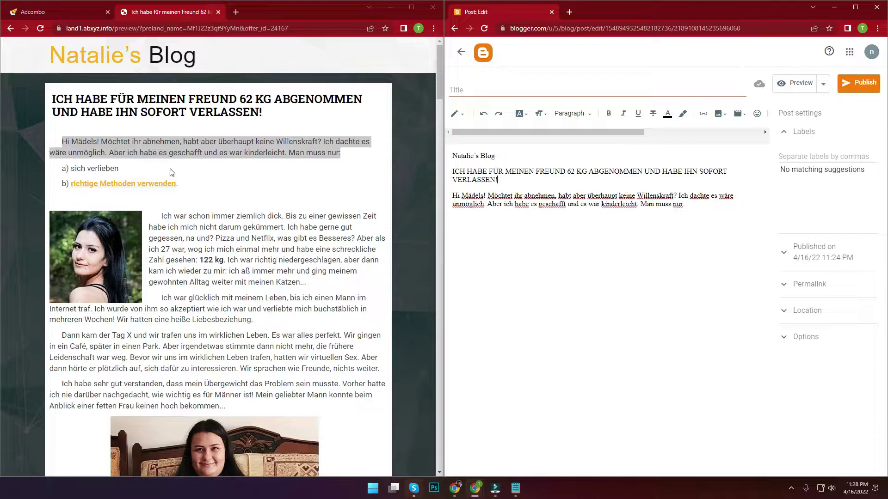
# - Copy the list line "a) sich verlieben" from the prelanding and paste it over the text in Notepad
pyautogui.click(149, 162)
pyautogui.moveTo(60, 168); pyautogui.dragTo(119, 172)
pyautogui.hotkey('ctrl', 'c')
pyautogui.hotkey('alt', 'Tab')
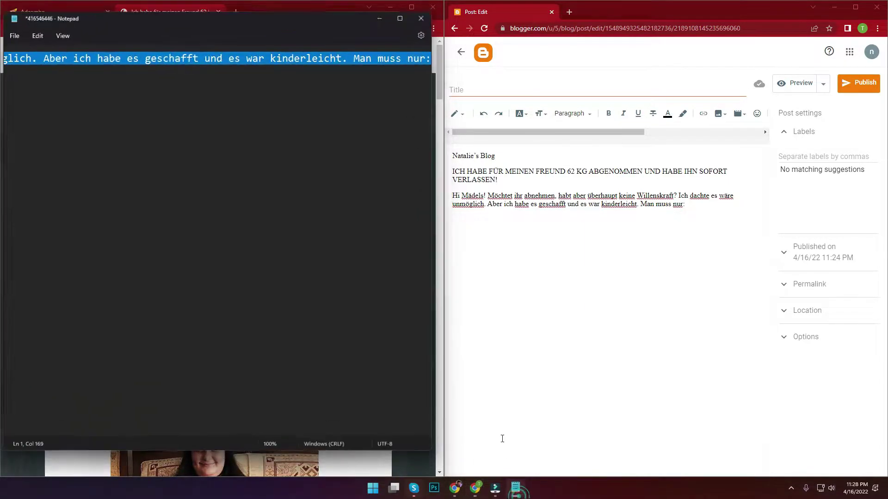
pyautogui.hotkey('ctrl', 'v')
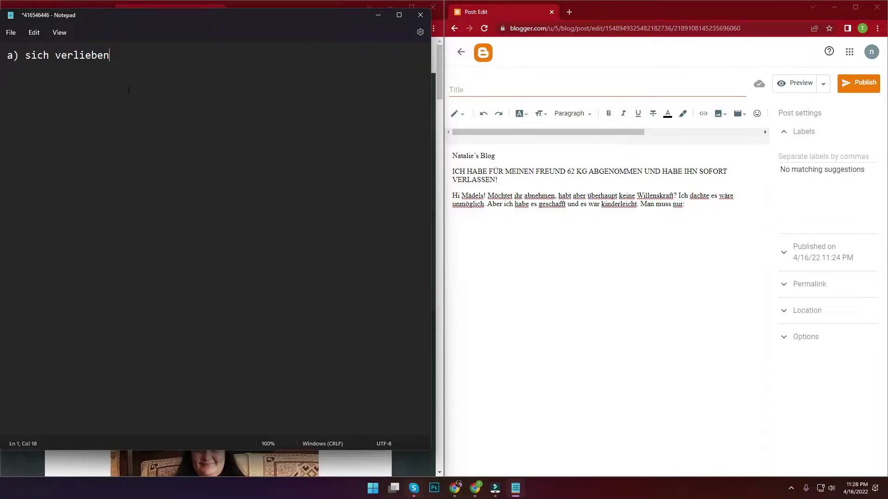
# - Add the plain line "a) sich verlieben" from Notepad on a new line below the intro paragraph in the Blogger post
pyautogui.hotkey('ctrl', 'a')
pyautogui.hotkey('ctrl', 'c')
pyautogui.click(483, 221)
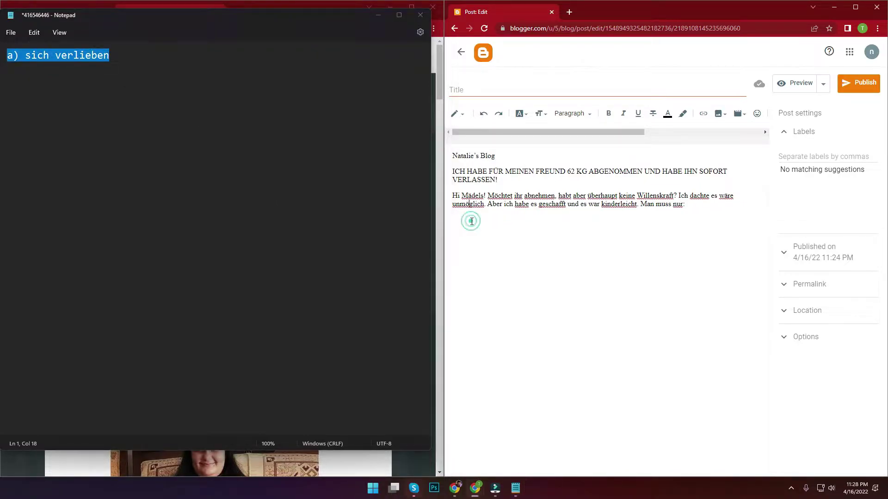
pyautogui.click(693, 211)
pyautogui.press('Return')
pyautogui.hotkey('ctrl', 'v')
pyautogui.click(377, 15)
# - Copy the list line "b) richtige Methoden verwenden." from the prelanding and paste it over the text in Notepad
pyautogui.moveTo(185, 182); pyautogui.dragTo(58, 179)
pyautogui.hotkey('ctrl', 'c')
pyautogui.click(515, 488)
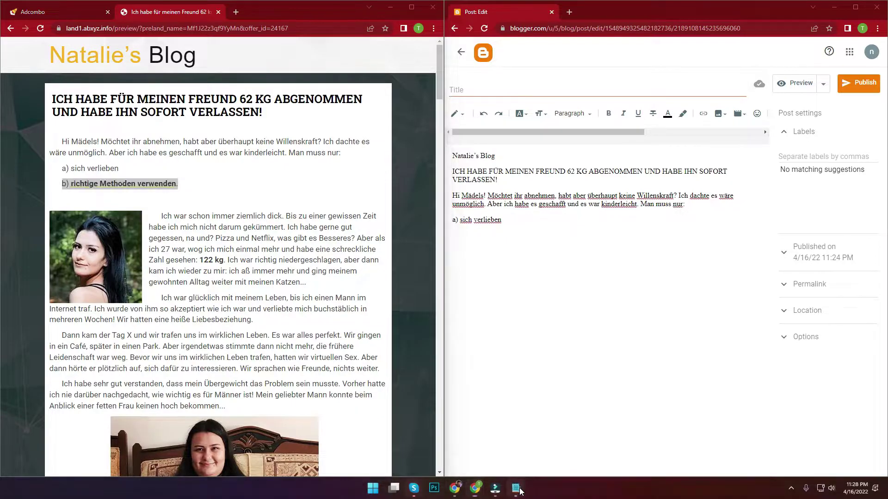
pyautogui.press('BackSpace')
pyautogui.hotkey('ctrl', 'v')
pyautogui.hotkey('ctrl', 'a')
# - Add the plain line "b) richtige Methoden verwenden." from Notepad on a new line below line a) in the Blogger post
pyautogui.click(514, 221)
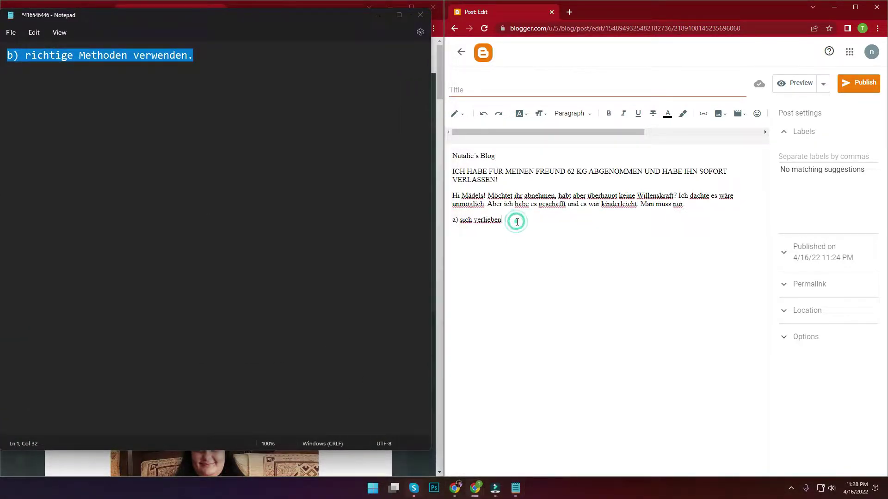
pyautogui.press('Return')
pyautogui.hotkey('ctrl', 'v')
pyautogui.click(378, 15)
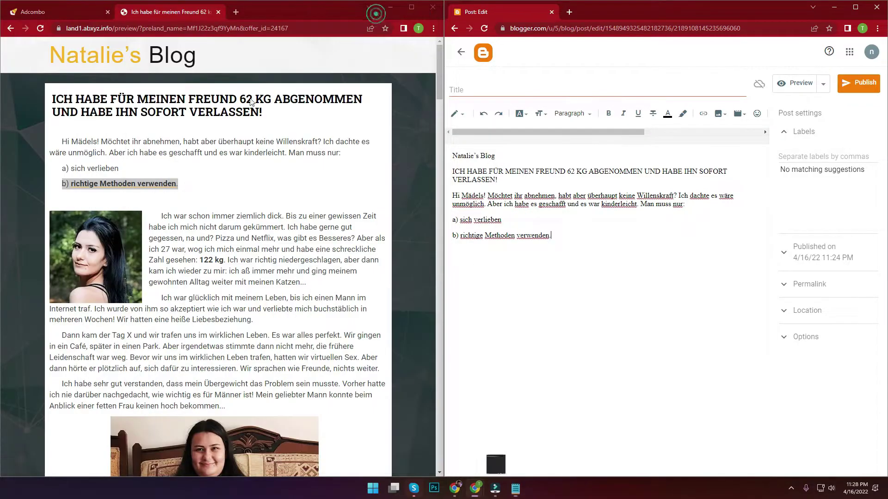
# - Save the prelanding's portrait of the dark-haired woman to the Downloads folder as a JPEG, and put the prelanding window back on its half of the screen
pyautogui.scroll(-2, 181, 211)
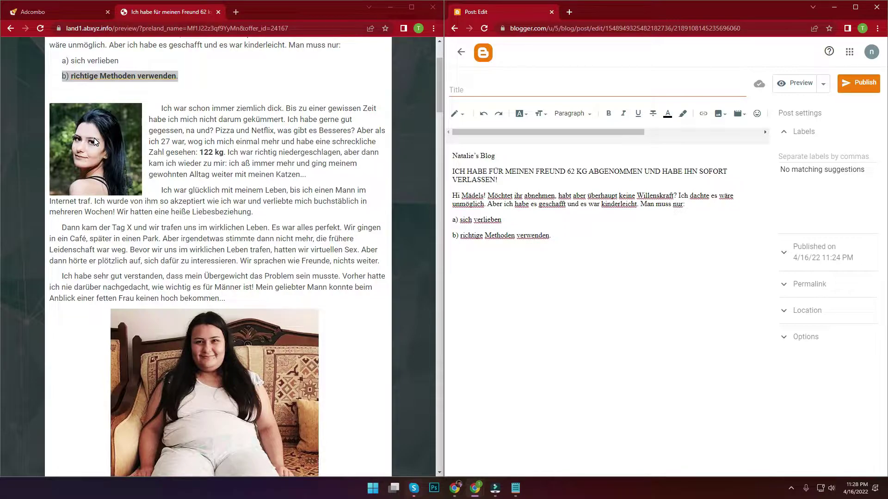
pyautogui.click(411, 7)
pyautogui.rightClick(256, 177)
pyautogui.click(282, 200)
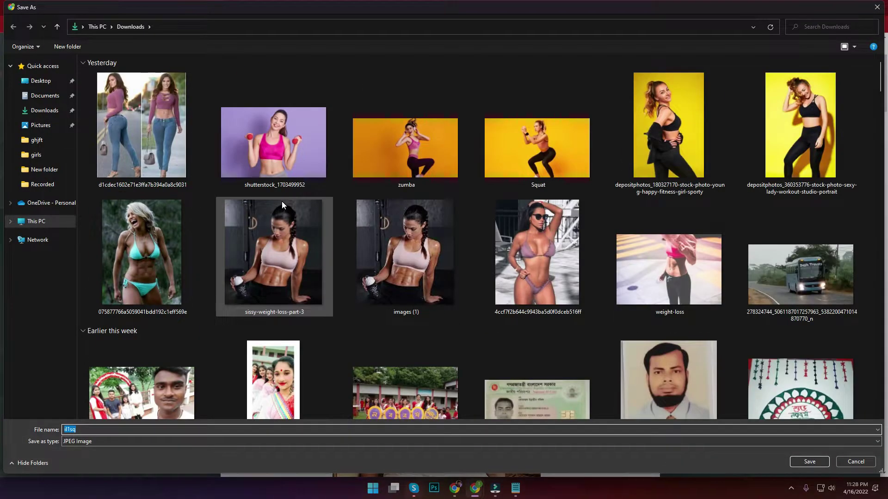
pyautogui.press('Return')
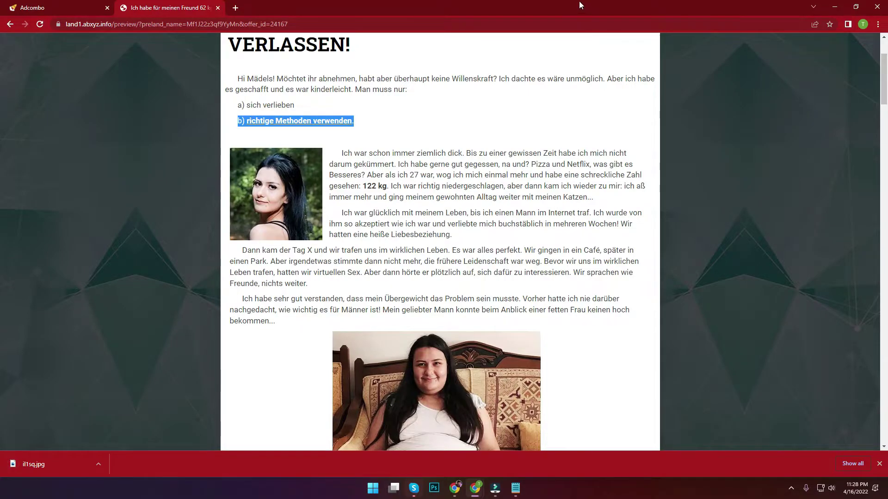
pyautogui.moveTo(407, 7); pyautogui.dragTo(1, 92)
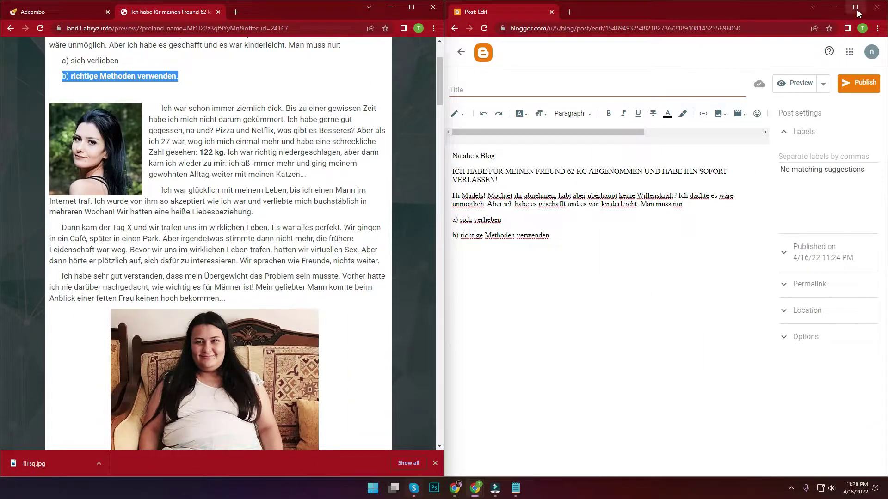
# - Upload the il1sq image from Downloads and insert it on a new line below line b) in the Blogger post
pyautogui.click(855, 7)
pyautogui.click(341, 220)
pyautogui.press('Return')
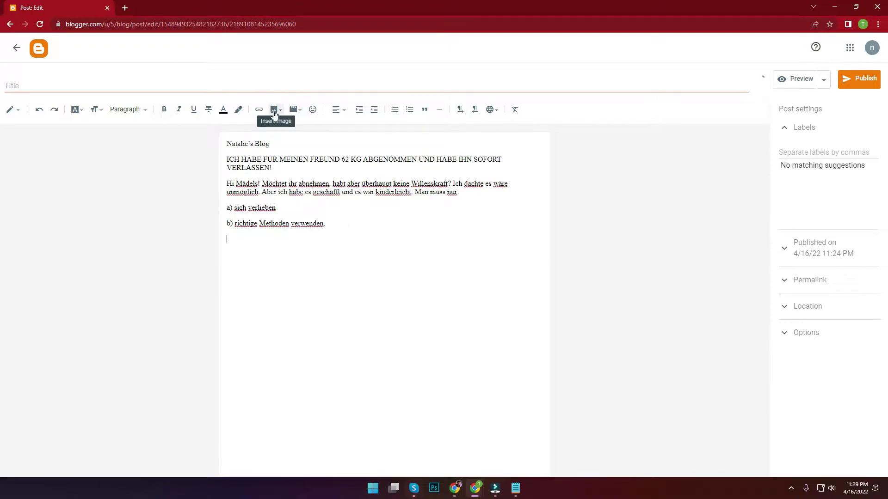
pyautogui.click(272, 110)
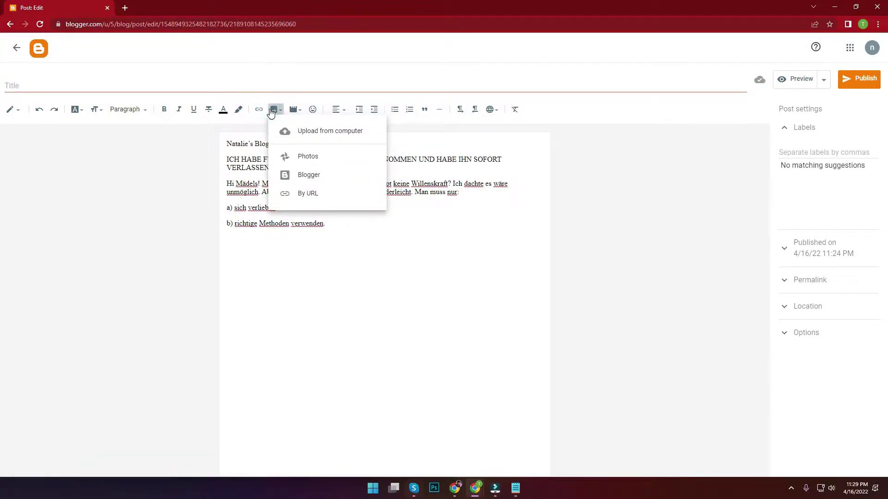
pyautogui.click(333, 133)
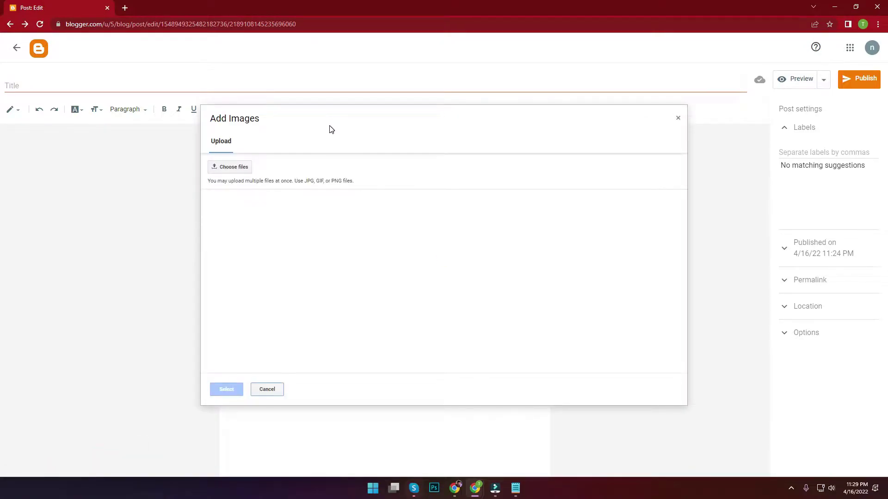
pyautogui.click(230, 167)
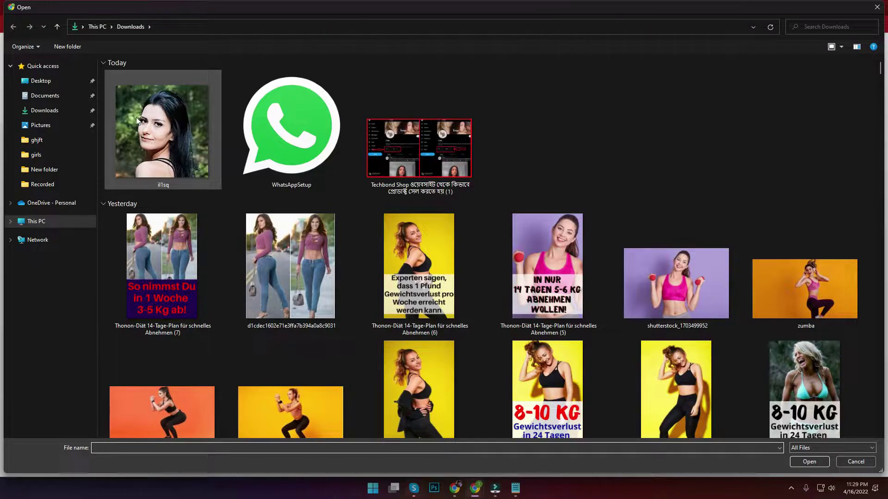
pyautogui.doubleClick(157, 122)
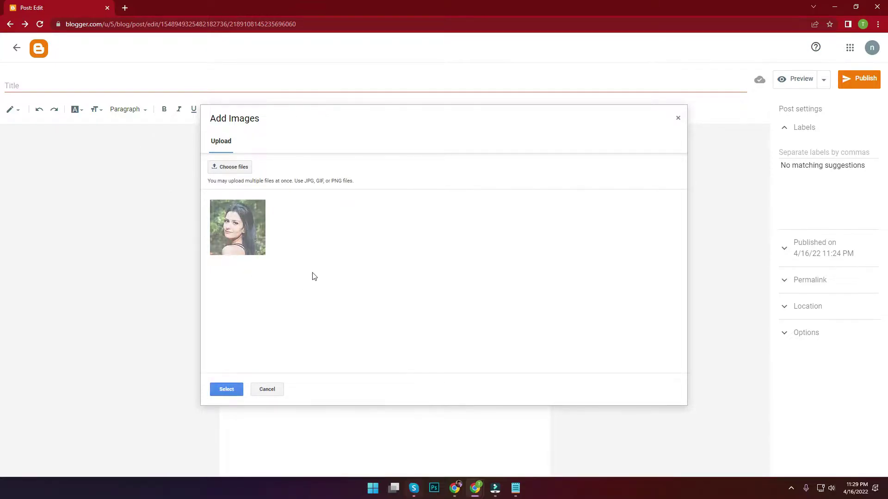
pyautogui.click(225, 390)
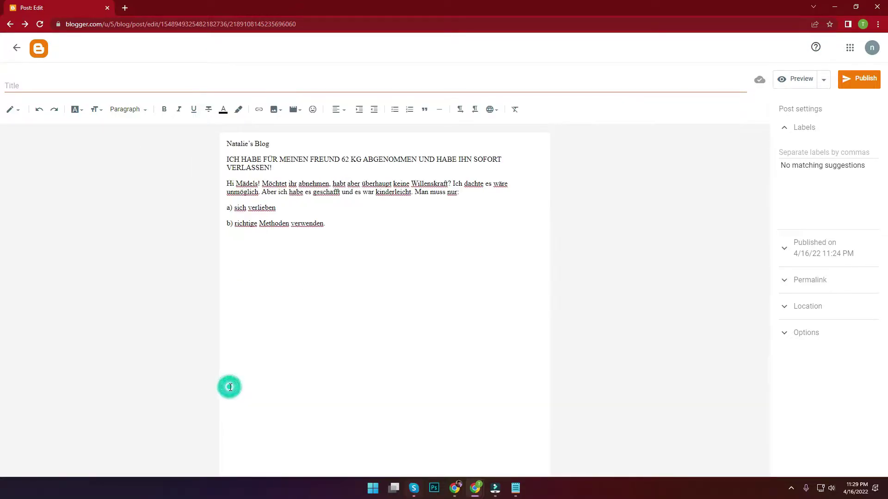
# - Try left, right and centre alignment on the inserted portrait
pyautogui.click(390, 291)
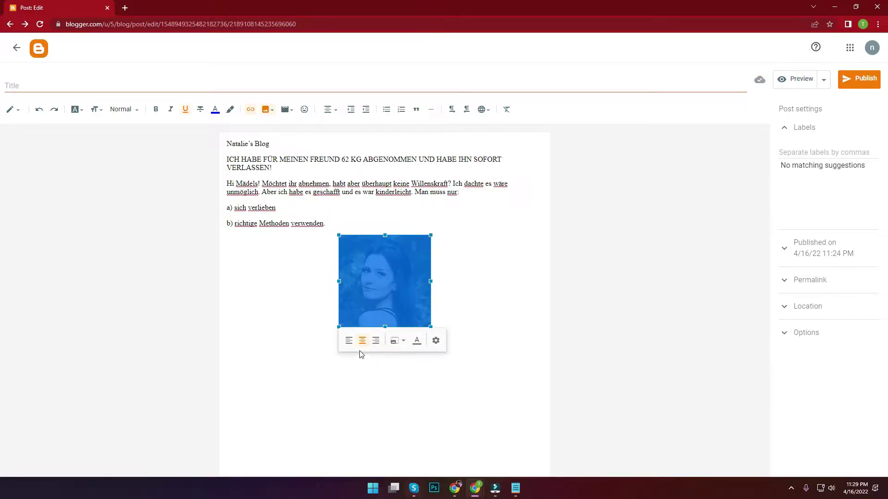
pyautogui.click(349, 340)
pyautogui.click(286, 310)
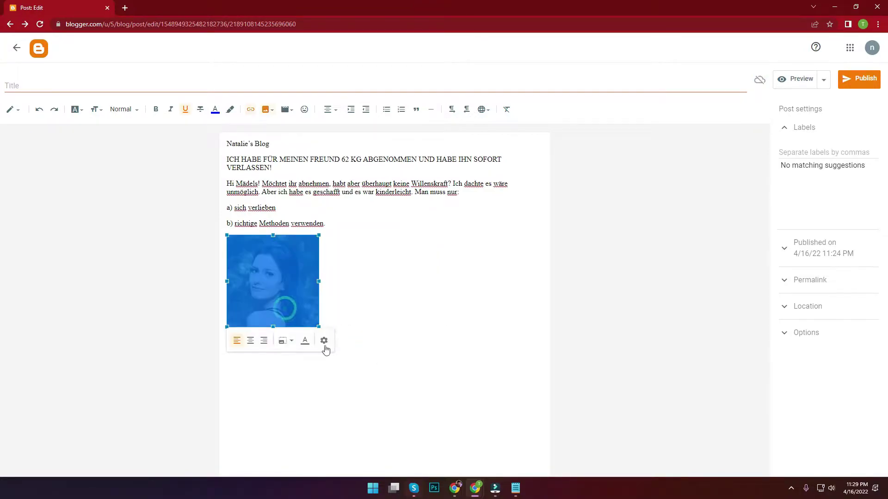
pyautogui.click(264, 340)
pyautogui.click(493, 298)
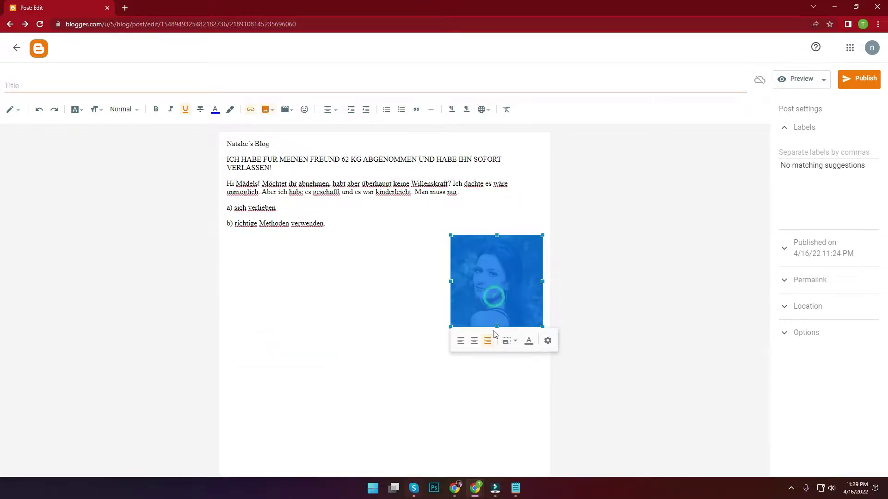
pyautogui.click(476, 344)
# - Try the Medium and Original sizes on the inserted portrait
pyautogui.click(387, 323)
pyautogui.click(402, 343)
pyautogui.click(377, 375)
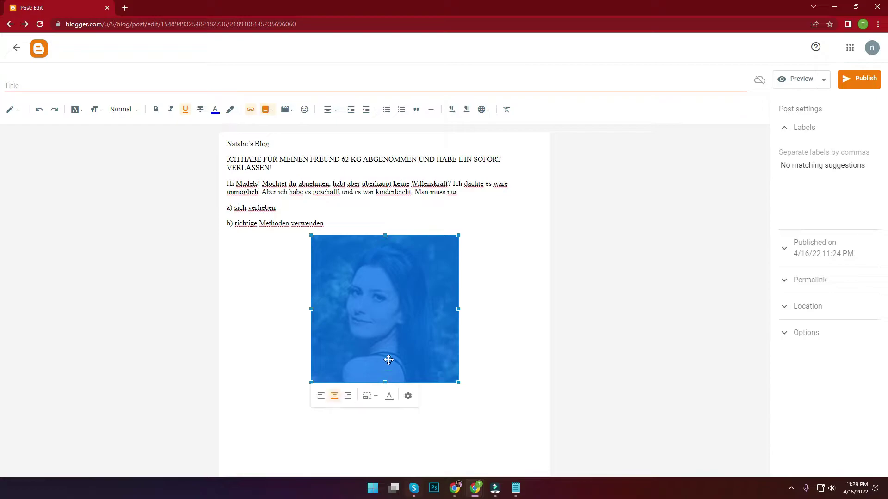
pyautogui.click(372, 401)
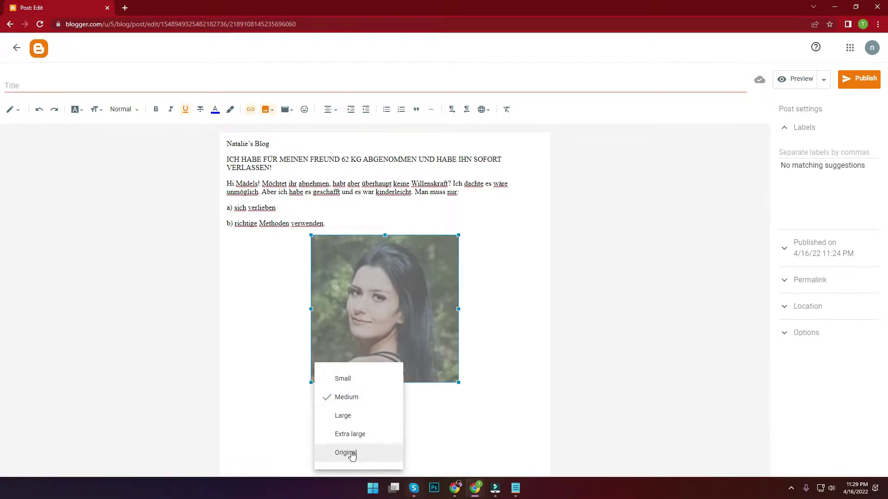
pyautogui.click(347, 452)
pyautogui.click(398, 342)
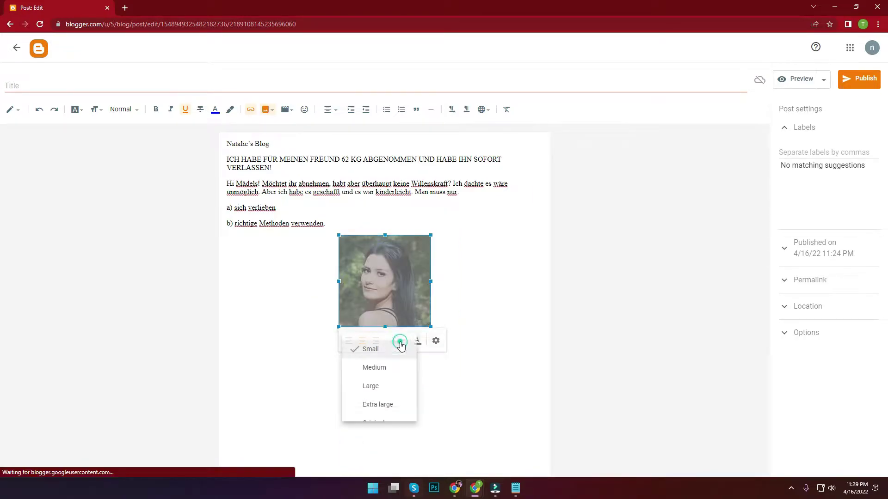
pyautogui.click(467, 373)
# - Left-align the portrait in the Blogger post and place the text cursor beside it
pyautogui.click(399, 276)
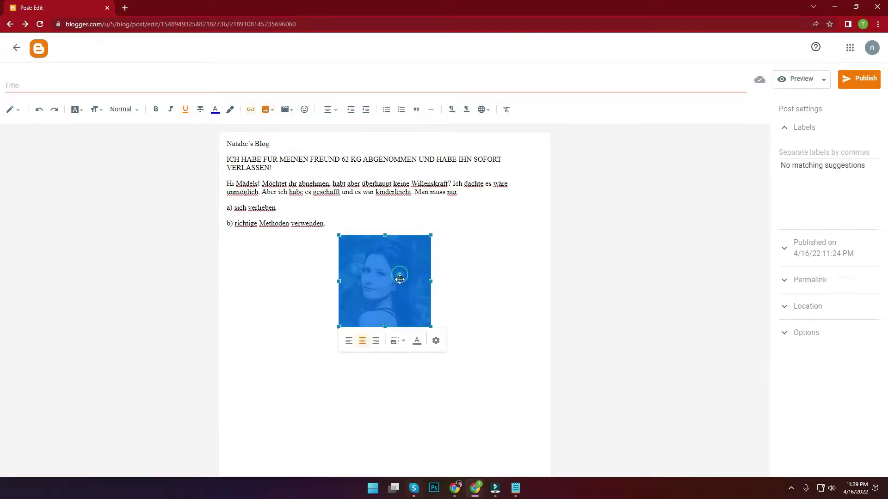
pyautogui.click(349, 343)
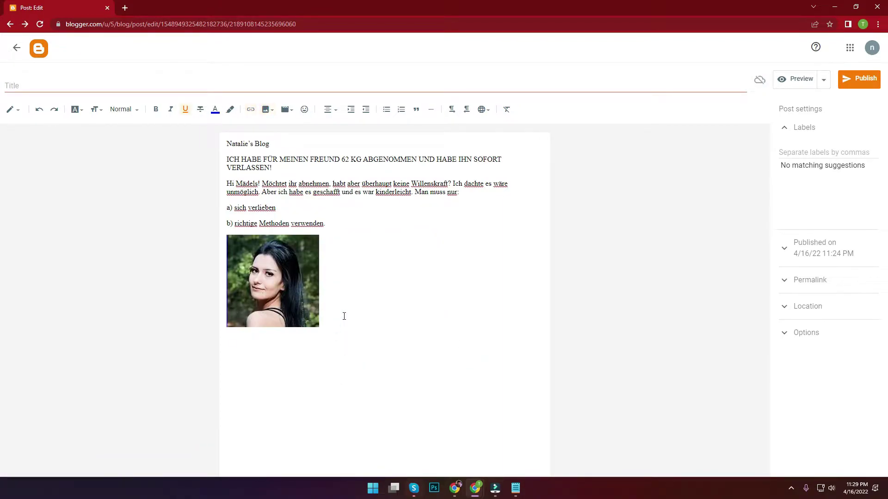
pyautogui.click(359, 243)
pyautogui.click(350, 313)
pyautogui.click(334, 245)
pyautogui.click(334, 238)
# - Copy the prelanding paragraph starting "Ich war schon immer ziemlich dick" and paste it over the text in Notepad
pyautogui.moveTo(348, 6); pyautogui.dragTo(621, 26)
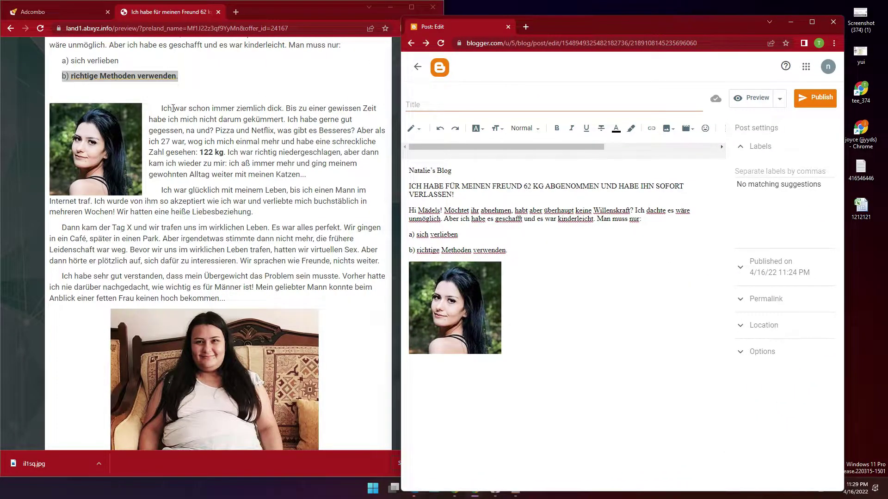
pyautogui.moveTo(162, 110); pyautogui.dragTo(322, 180)
pyautogui.hotkey('ctrl', 'c')
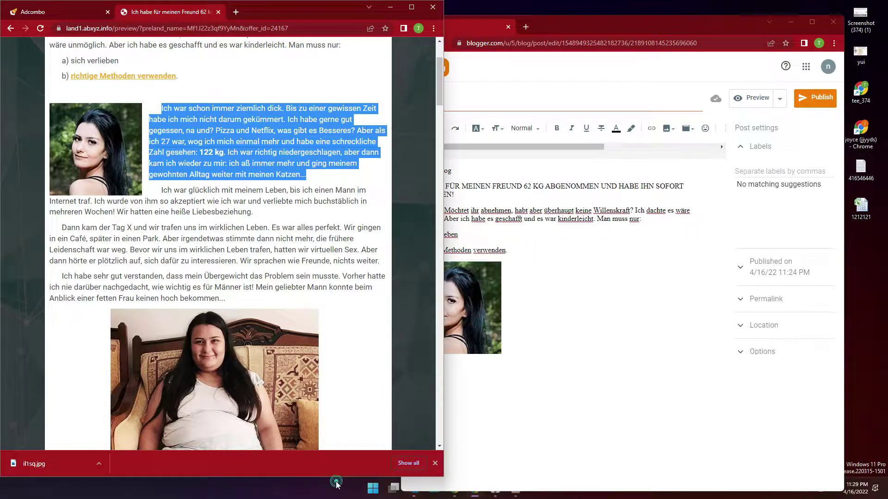
pyautogui.moveTo(699, 27); pyautogui.dragTo(885, 2)
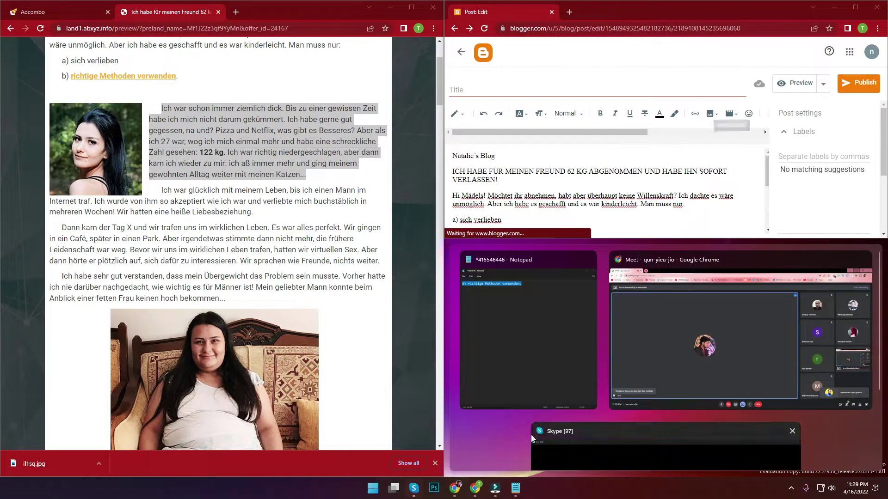
pyautogui.moveTo(650, 18); pyautogui.dragTo(885, 185)
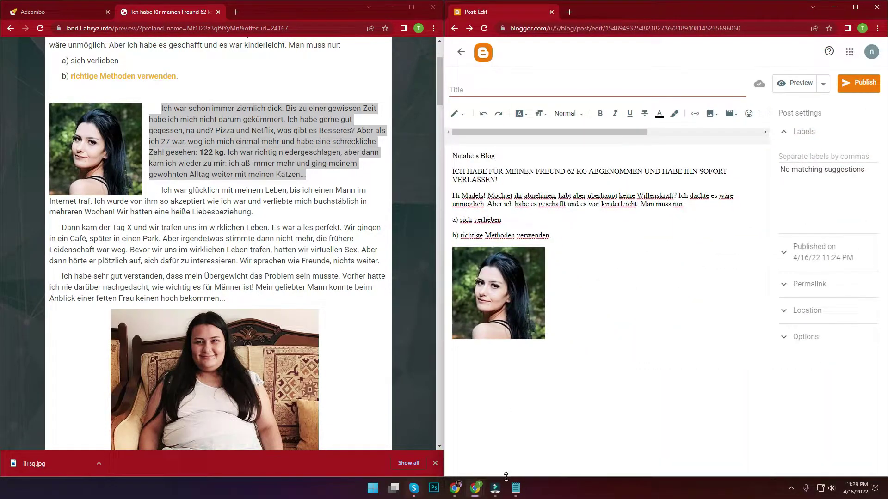
pyautogui.click(515, 487)
pyautogui.hotkey('ctrl', 'v')
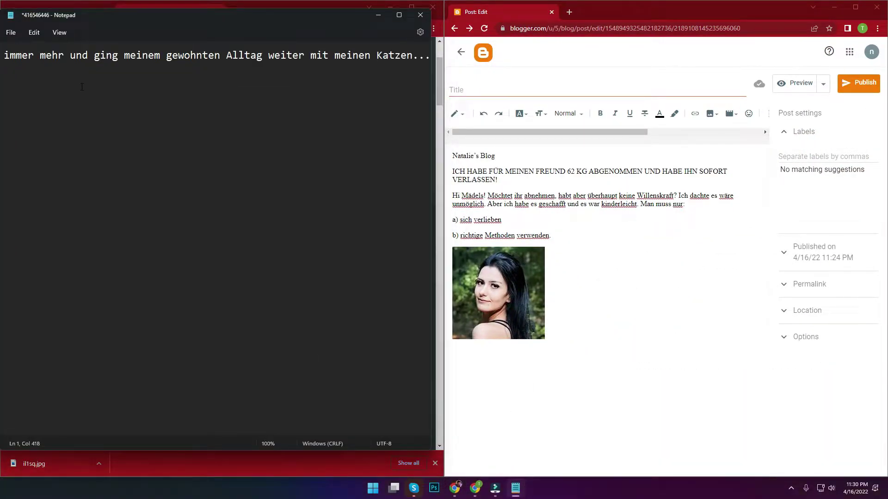
pyautogui.hotkey('ctrl', 'a')
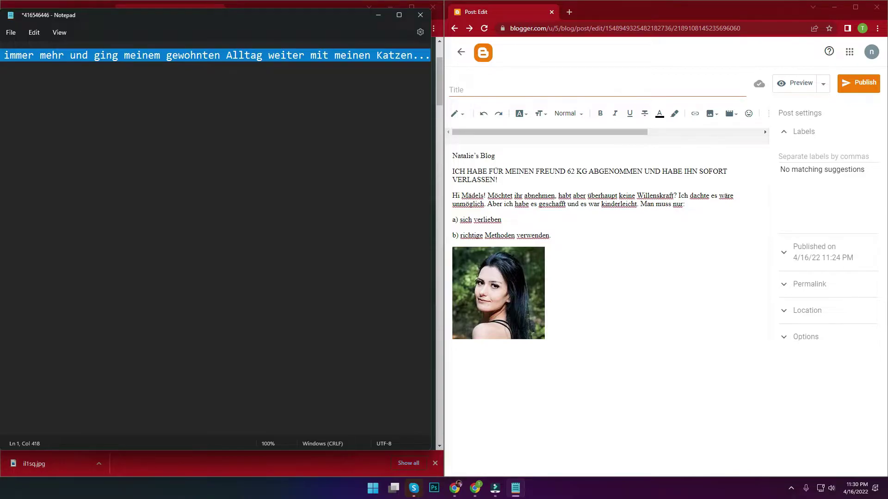
# - Paste the plain paragraph starting "Ich war schon immer ziemlich dick" beside the portrait in the Blogger post
pyautogui.click(856, 7)
pyautogui.click(337, 243)
pyautogui.hotkey('ctrl', 'v')
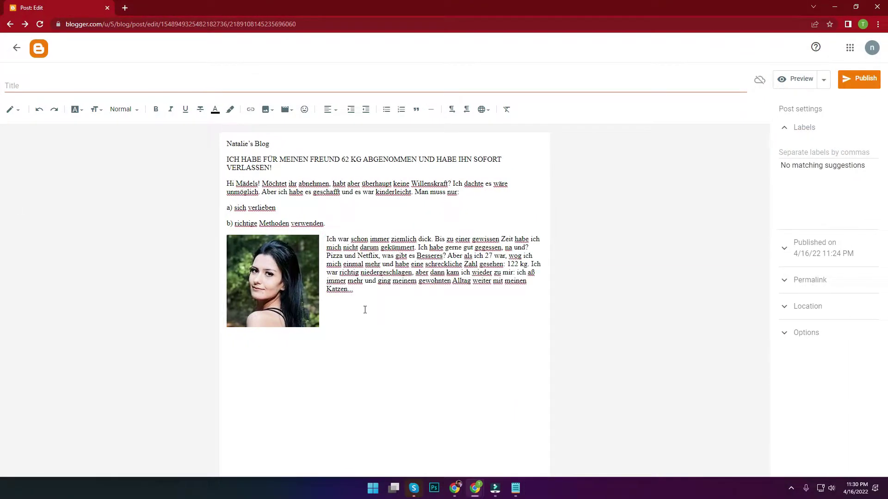
pyautogui.click(385, 305)
# - Arrange the prelanding window and the Blogger editor window side by side
pyautogui.moveTo(412, 22); pyautogui.dragTo(885, 1)
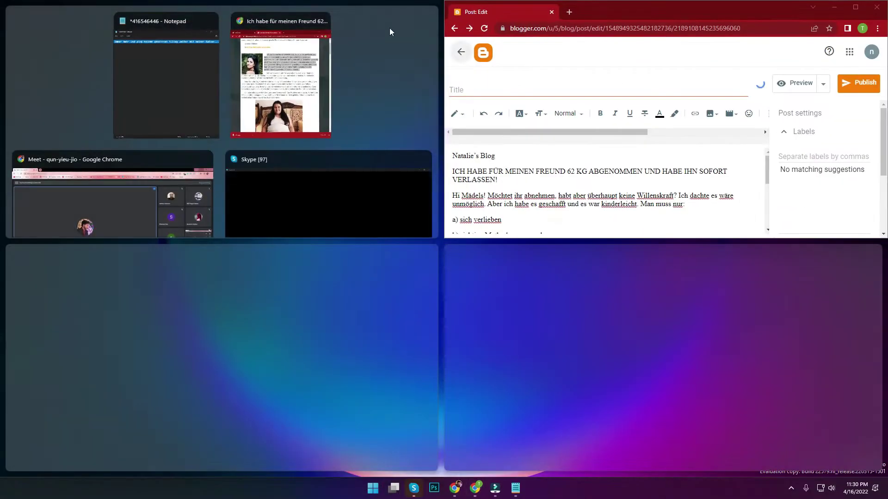
pyautogui.click(314, 63)
pyautogui.moveTo(323, 11); pyautogui.dragTo(1, 334)
pyautogui.press('super+Down')
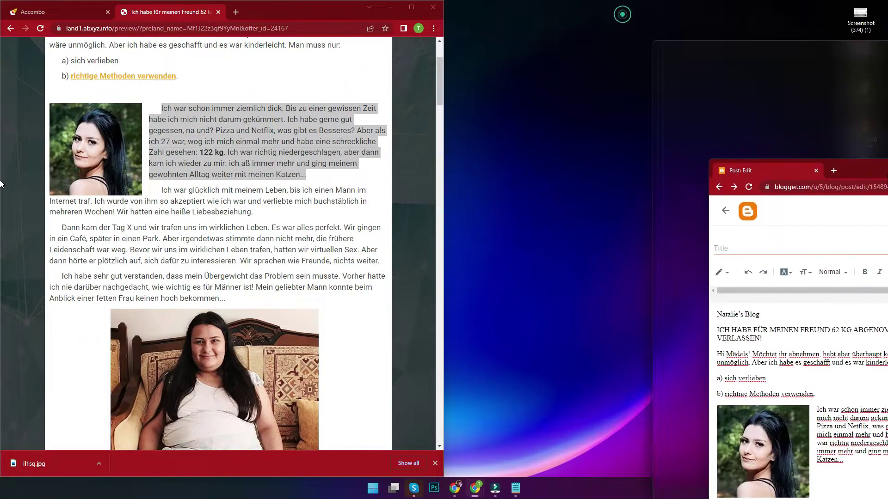
# - Copy the prelanding paragraph starting "Ich war glücklich mit meinem Leben" and paste it over the text in Notepad
pyautogui.moveTo(161, 190); pyautogui.dragTo(261, 212)
pyautogui.hotkey('ctrl', 'c')
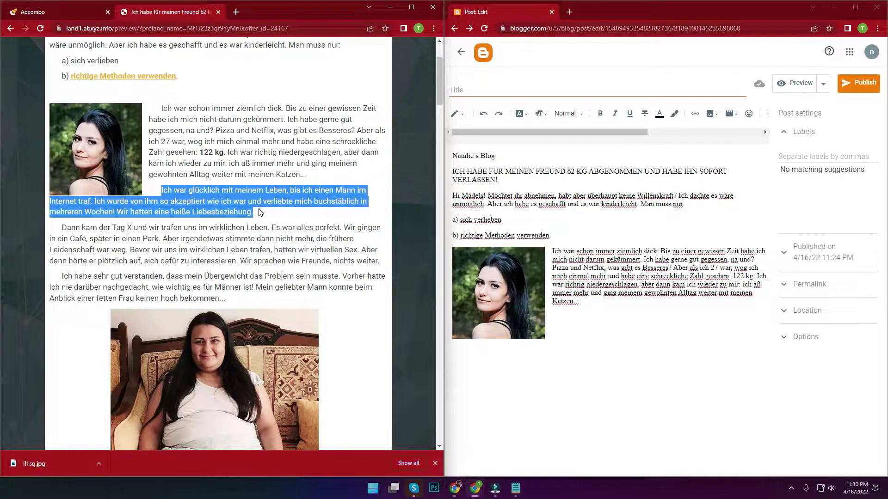
pyautogui.click(516, 489)
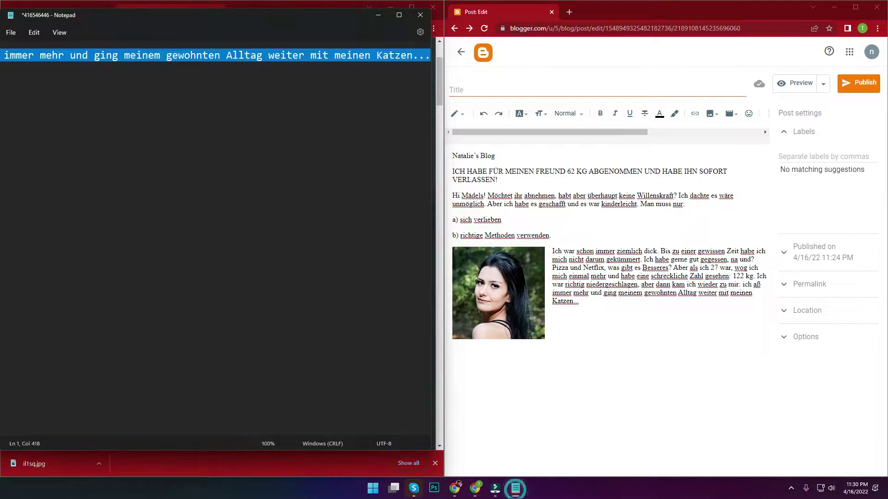
pyautogui.press('BackSpace')
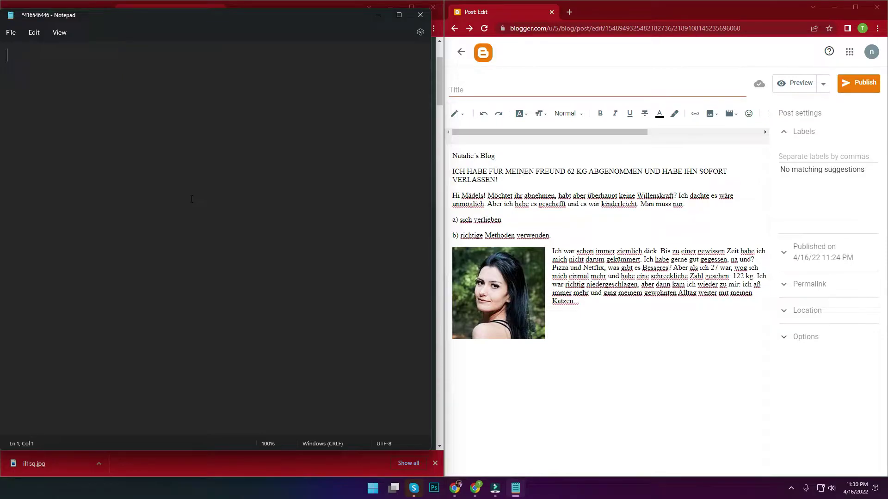
pyautogui.hotkey('ctrl', 'v')
pyautogui.hotkey('ctrl', 'a')
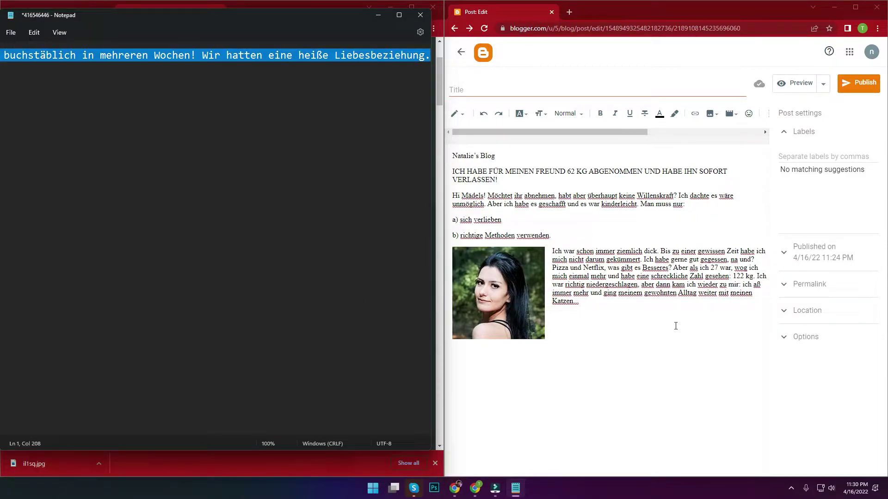
# - Paste the plain paragraph starting "Ich war glücklich mit meinem Leben" below the first paragraph beside the portrait and return to the prelanding
pyautogui.click(587, 319)
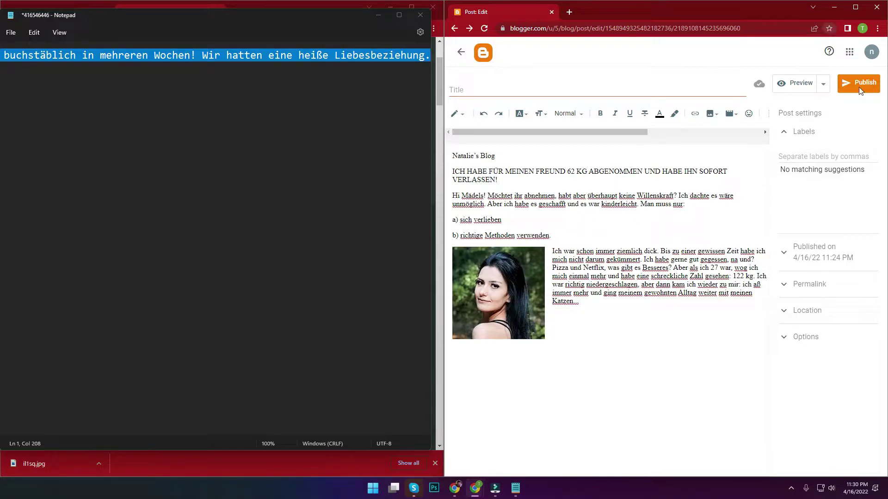
pyautogui.hotkey('ctrl', 'v')
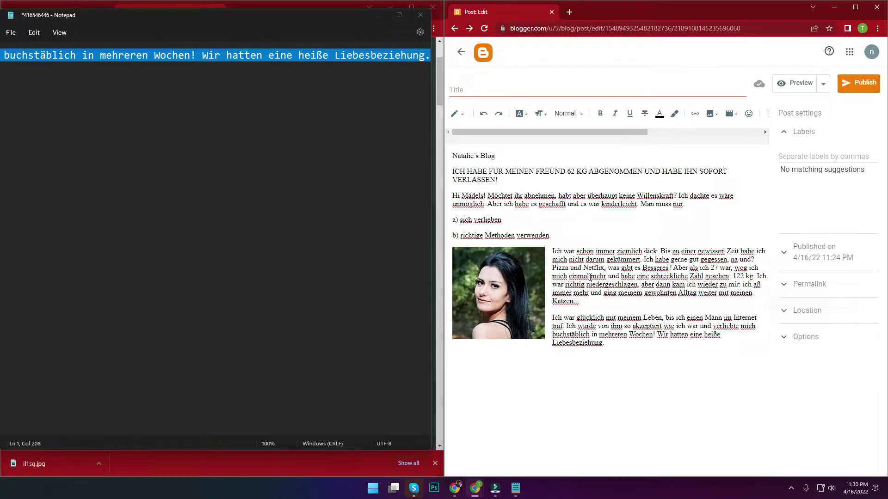
pyautogui.click(376, 16)
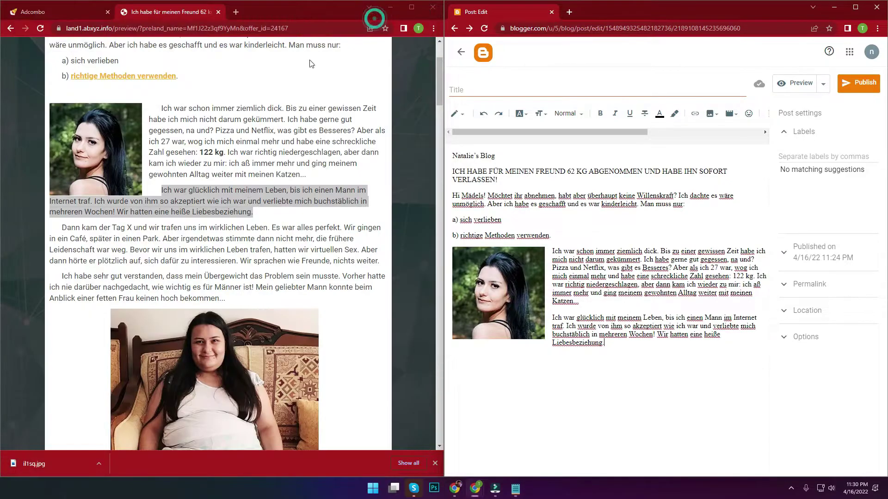
# - Transfer the prelanding paragraph starting "Dann kam der Tag X" as plain text through Notepad into the Blogger post below the portrait
pyautogui.moveTo(62, 228); pyautogui.dragTo(385, 264)
pyautogui.hotkey('ctrl', 'c')
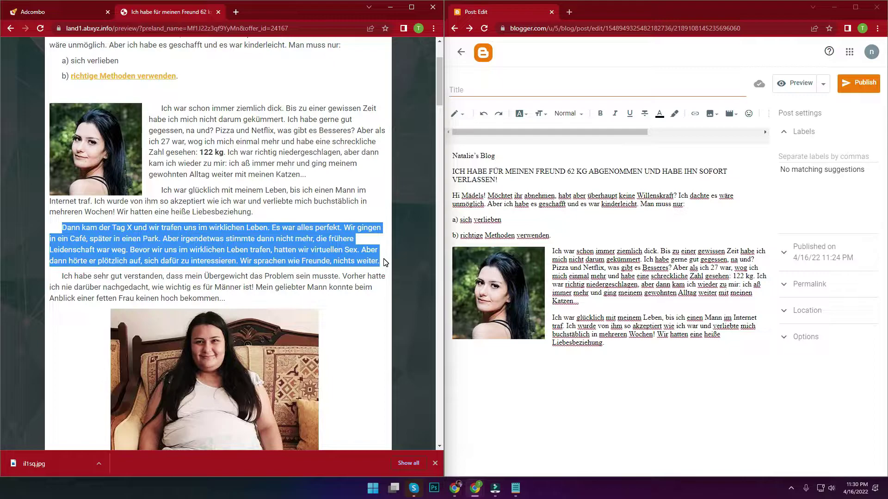
pyautogui.click(515, 487)
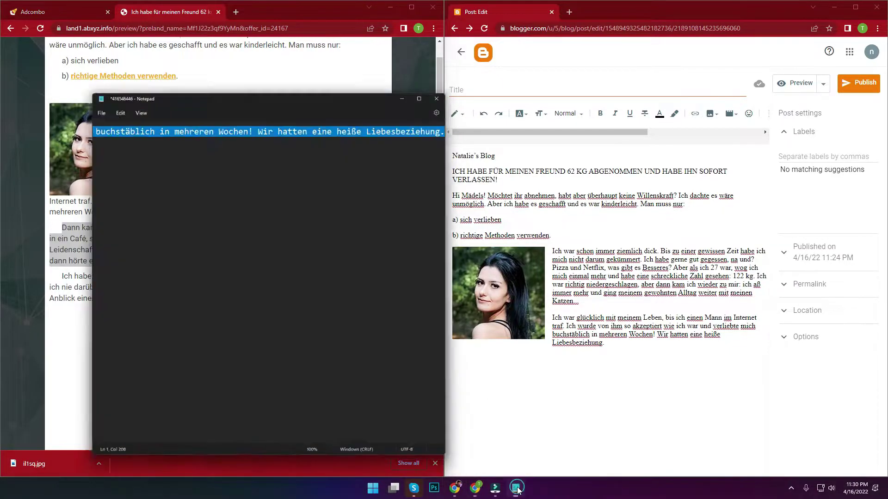
pyautogui.press('BackSpace')
pyautogui.hotkey('ctrl', 'v')
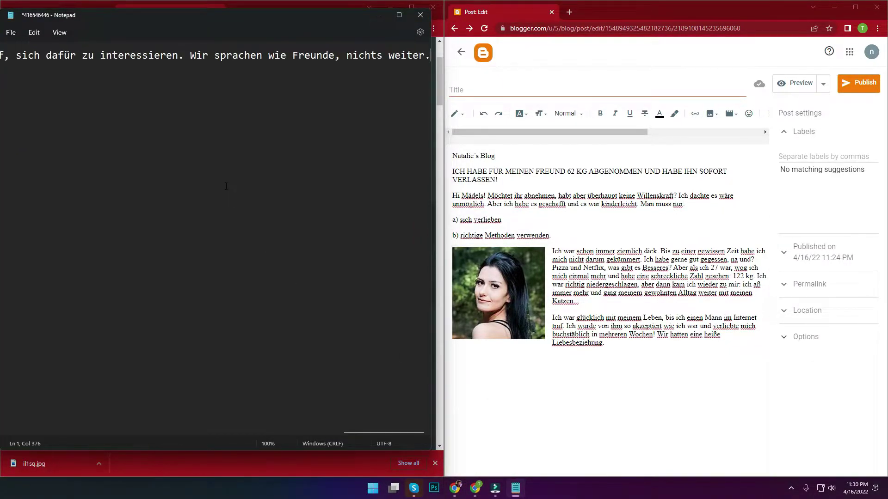
pyautogui.hotkey('ctrl', 'a')
pyautogui.click(494, 363)
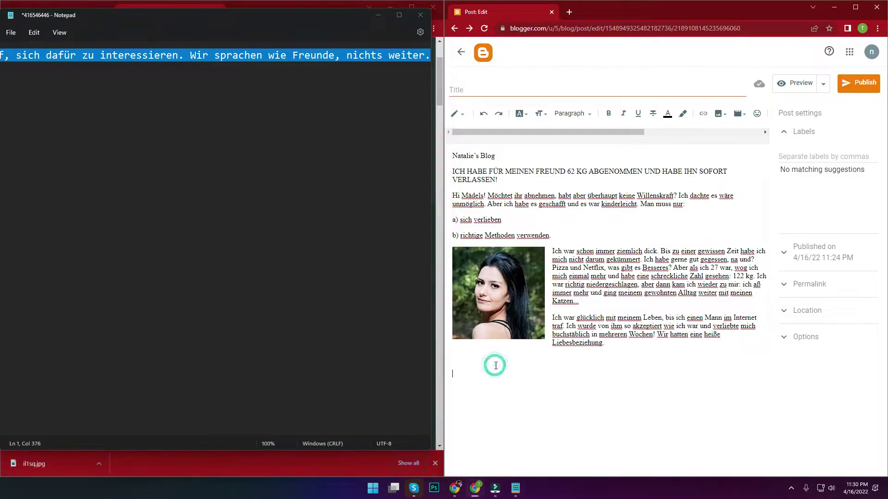
pyautogui.hotkey('ctrl', 'v')
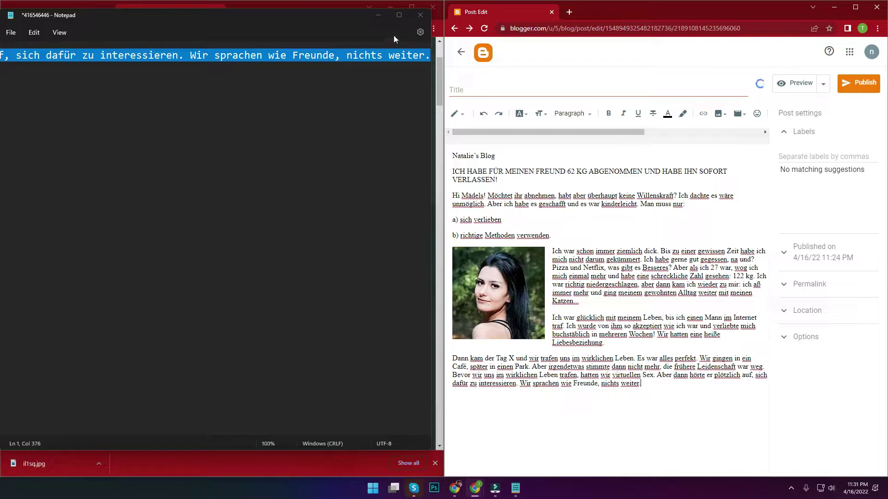
# - Transfer the prelanding paragraph starting "Ich habe sehr gut verstanden" as plain text through Notepad to the end of the Blogger post
pyautogui.hotkey('alt', 'Tab')
pyautogui.moveTo(227, 299); pyautogui.dragTo(57, 278)
pyautogui.hotkey('ctrl', 'c')
pyautogui.click(515, 488)
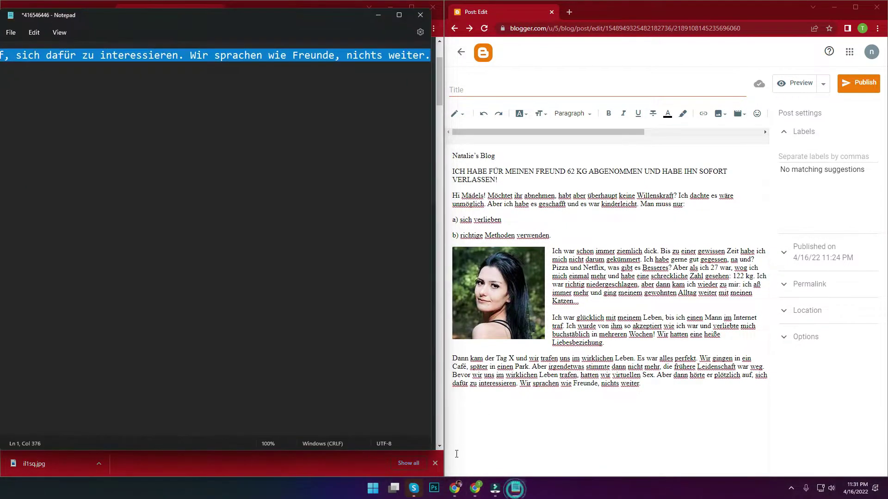
pyautogui.press('BackSpace')
pyautogui.hotkey('ctrl', 'v')
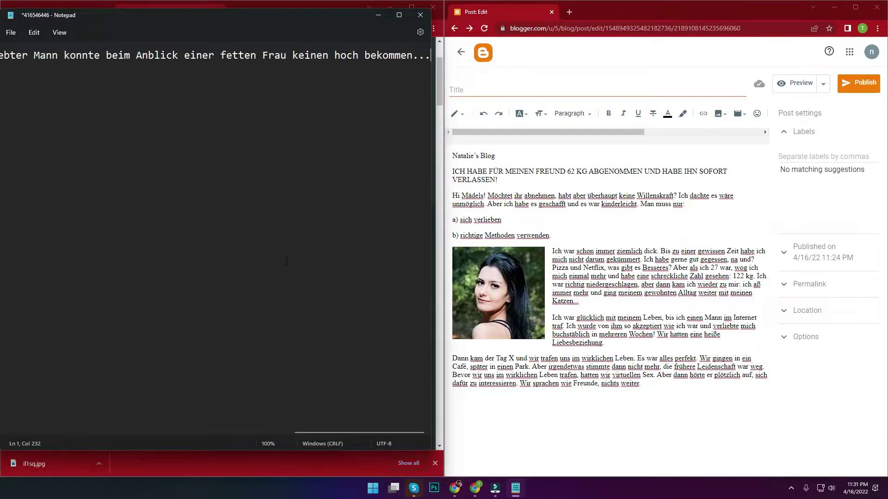
pyautogui.hotkey('ctrl', 'a')
pyautogui.click(663, 389)
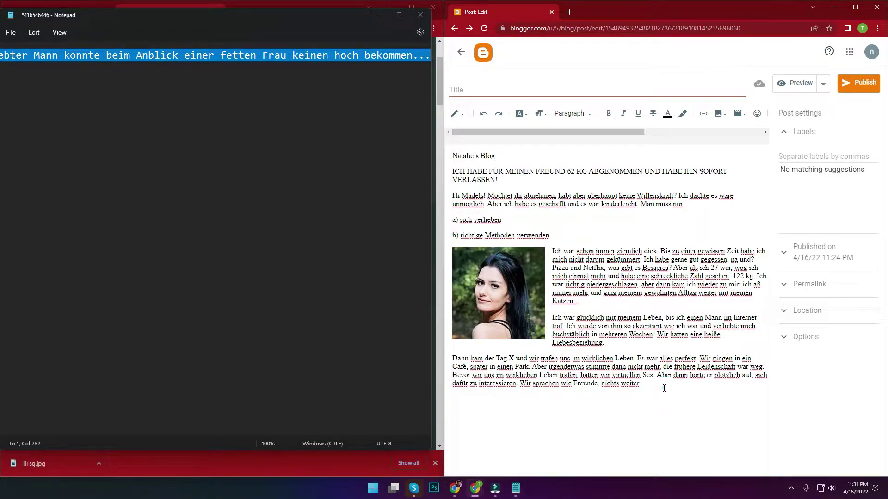
pyautogui.hotkey('ctrl', 'v')
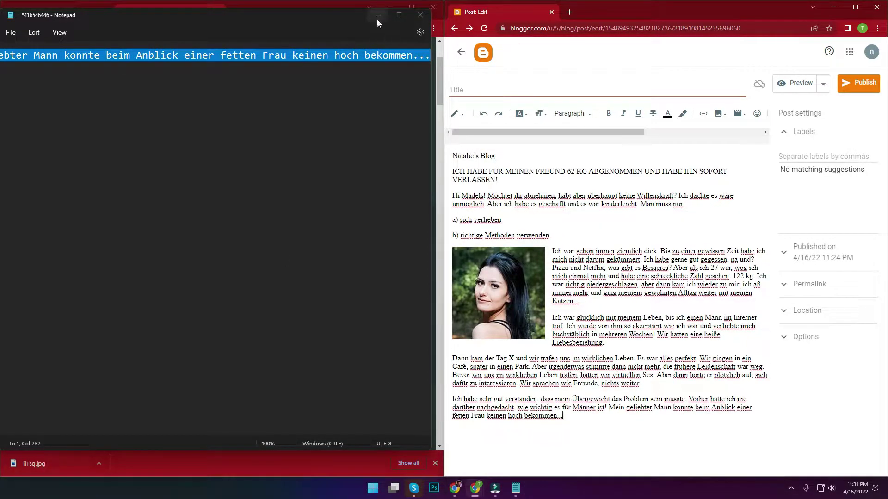
# - Save the prelanding photo of the woman sitting on the sofa to the computer as il0.jpg
pyautogui.click(377, 19)
pyautogui.scroll(-3, 228, 234)
pyautogui.click(411, 7)
pyautogui.rightClick(391, 251)
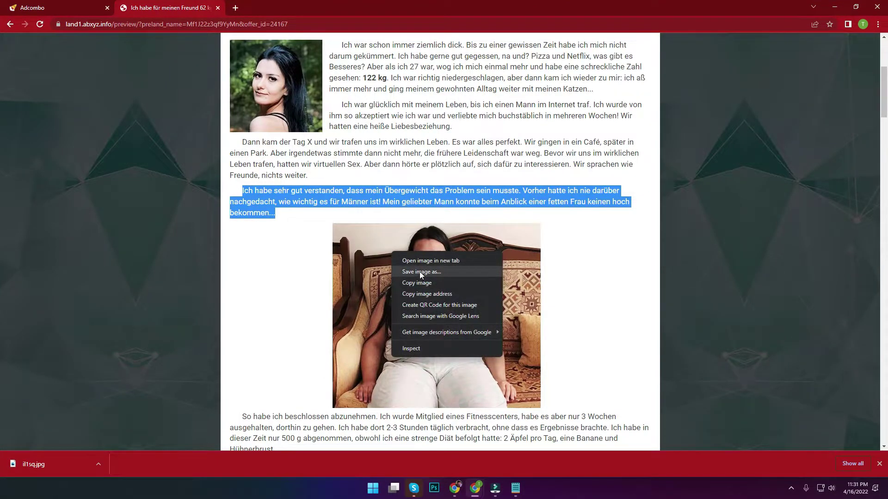
pyautogui.click(419, 271)
pyautogui.press('Return')
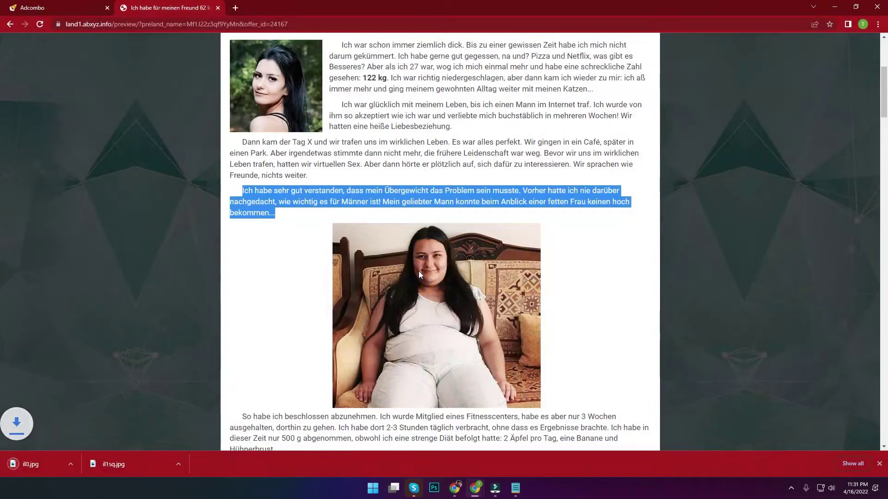
pyautogui.click(834, 7)
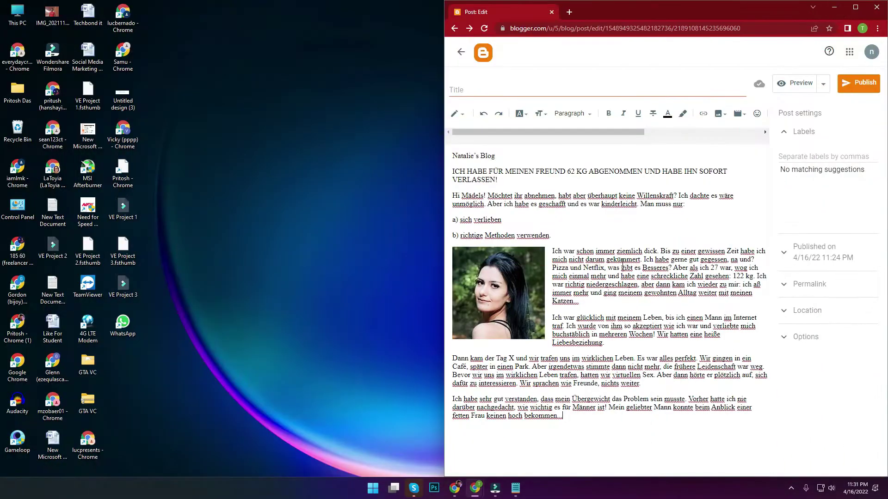
# - Upload the image il0 from Downloads and insert it below the last paragraph of the Blogger post
pyautogui.click(856, 7)
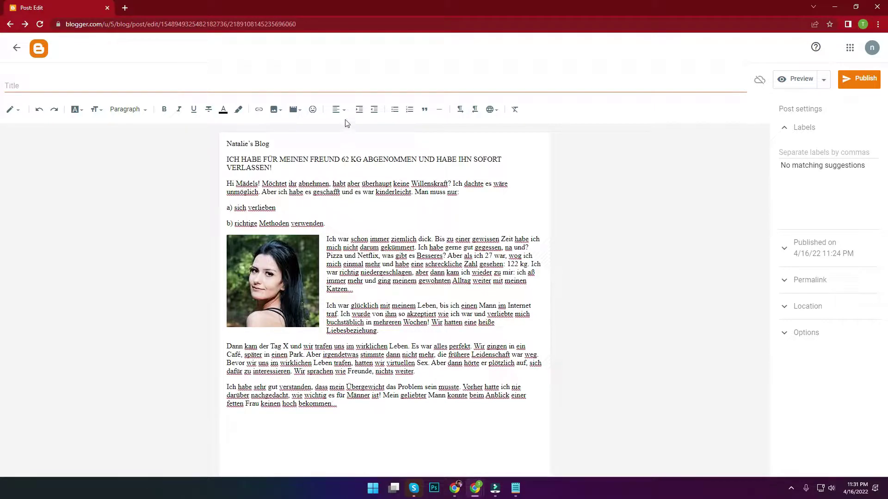
pyautogui.click(274, 109)
pyautogui.click(305, 132)
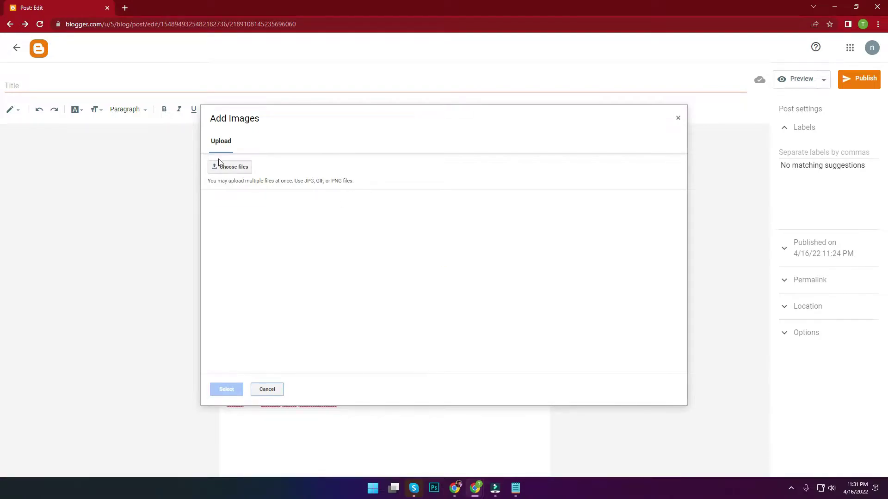
pyautogui.click(228, 170)
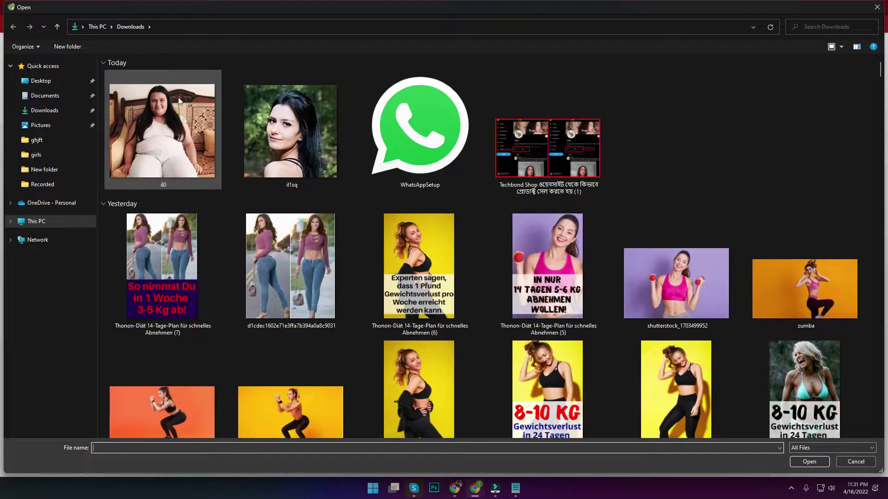
pyautogui.doubleClick(178, 100)
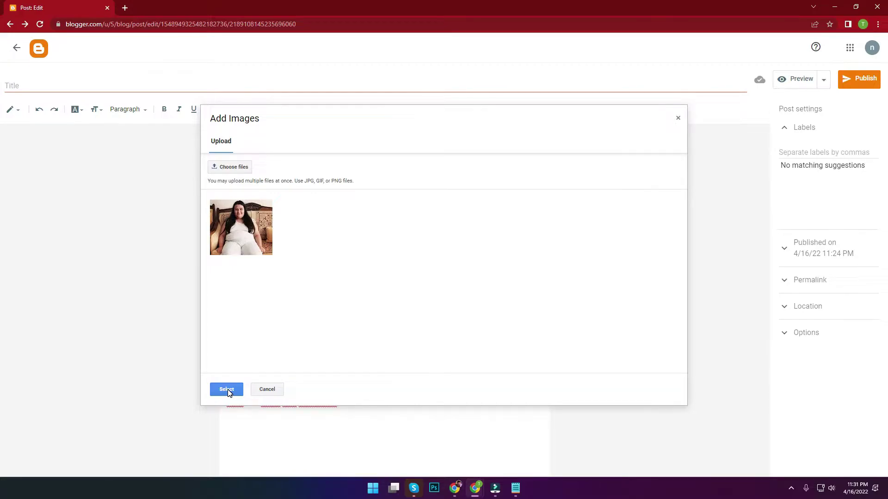
pyautogui.click(227, 390)
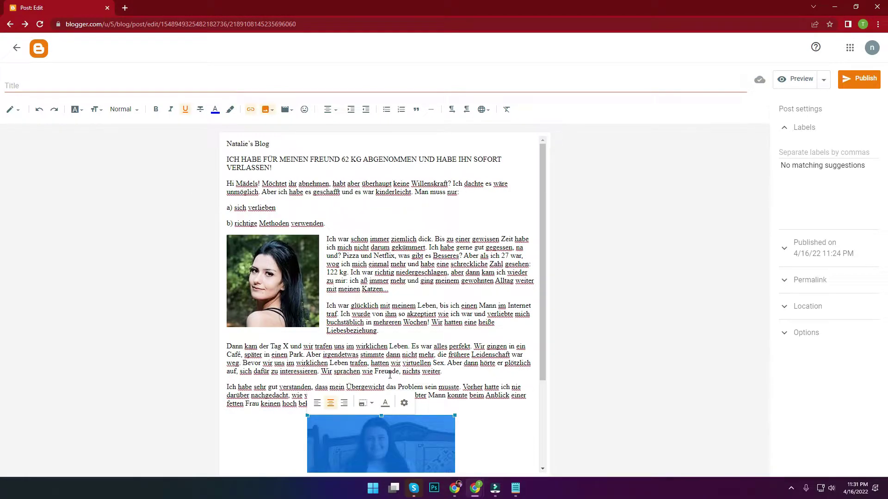
# - Set the size of the inserted sofa photo to Large
pyautogui.scroll(-3, 390, 368)
pyautogui.click(478, 360)
pyautogui.click(403, 360)
pyautogui.click(368, 439)
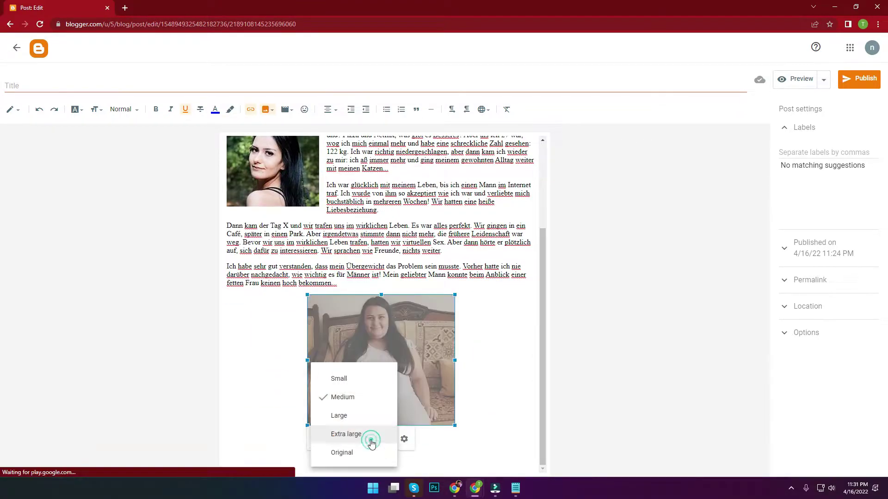
pyautogui.click(355, 416)
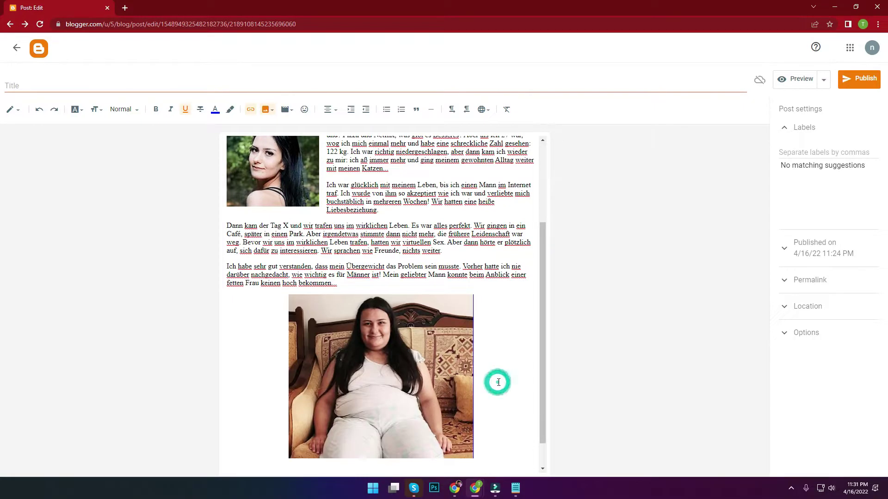
pyautogui.scroll(-1, 512, 402)
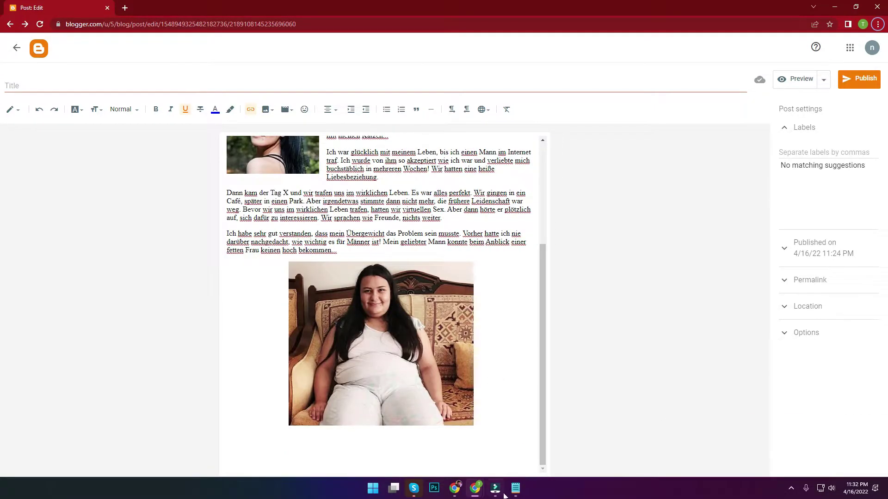
# - Copy the prelanding paragraph starting "So habe ich beschlossen abzunehmen", paste it over the text in Notepad and select it all
pyautogui.moveTo(474, 489)
pyautogui.click(425, 440)
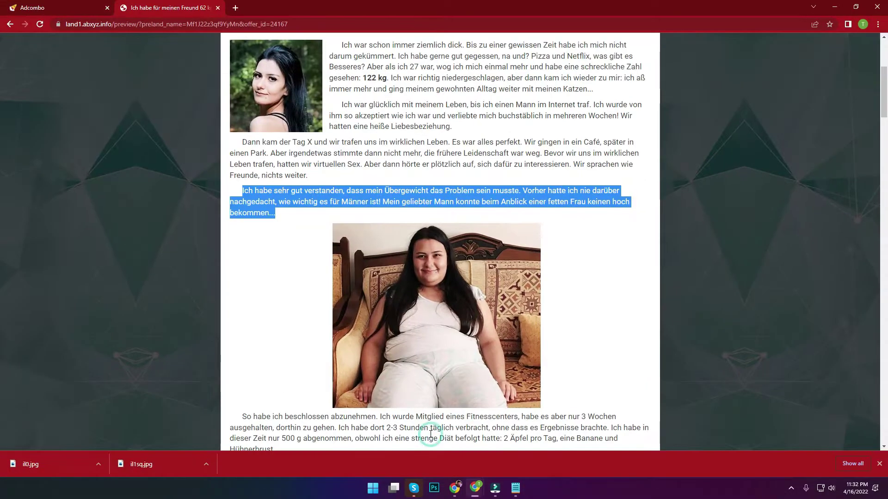
pyautogui.scroll(-3, 285, 327)
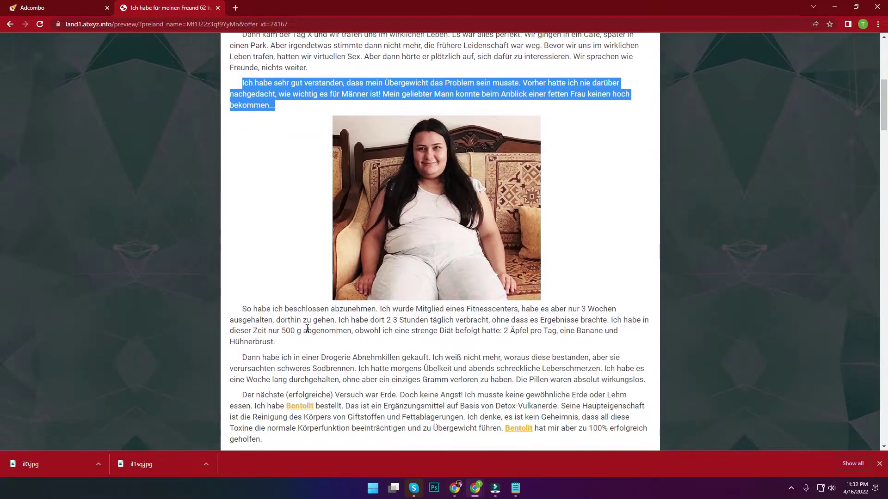
pyautogui.click(280, 342)
pyautogui.moveTo(279, 342); pyautogui.dragTo(232, 308)
pyautogui.click(515, 489)
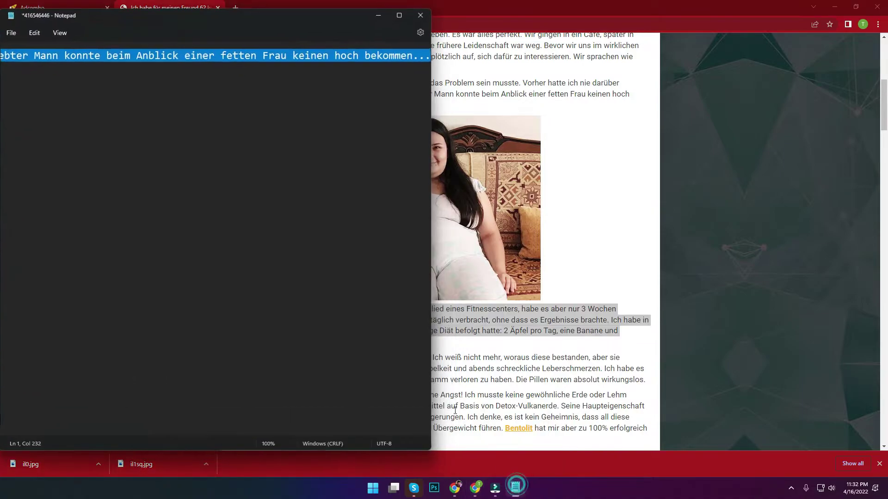
pyautogui.hotkey('ctrl', 'v')
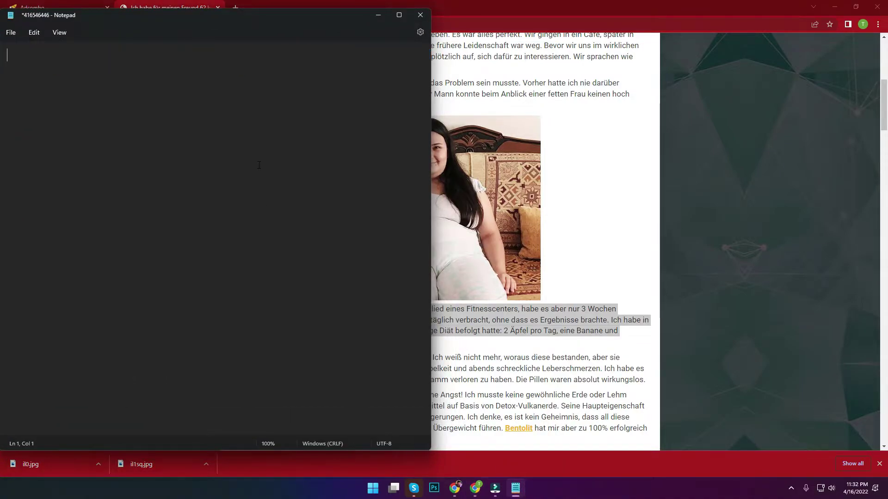
pyautogui.hotkey('ctrl', 'a')
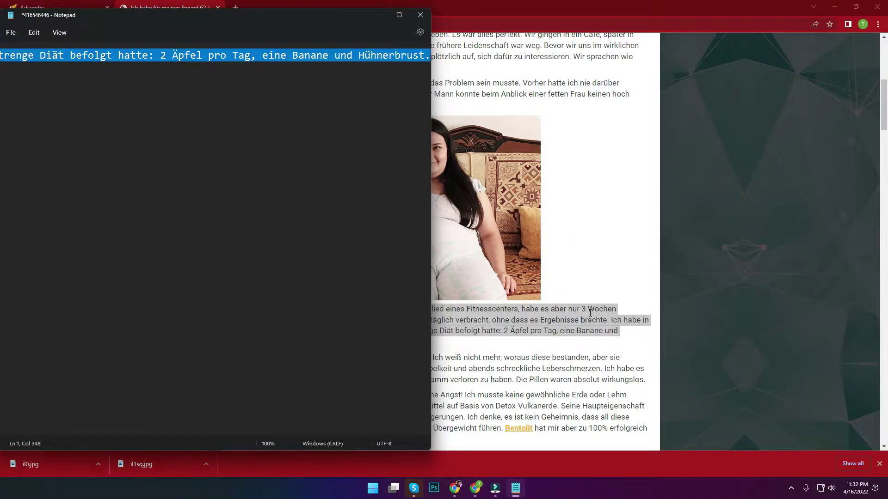
# - Place the prelanding window and the Blogger editor window side by side, with Notepad out of the way
pyautogui.moveTo(743, 11); pyautogui.dragTo(3, 104)
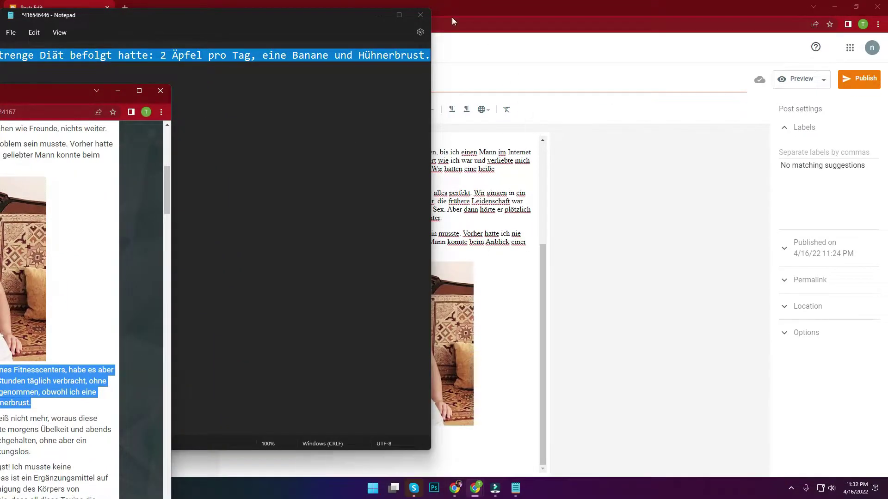
pyautogui.press('super+Left')
pyautogui.click(579, 159)
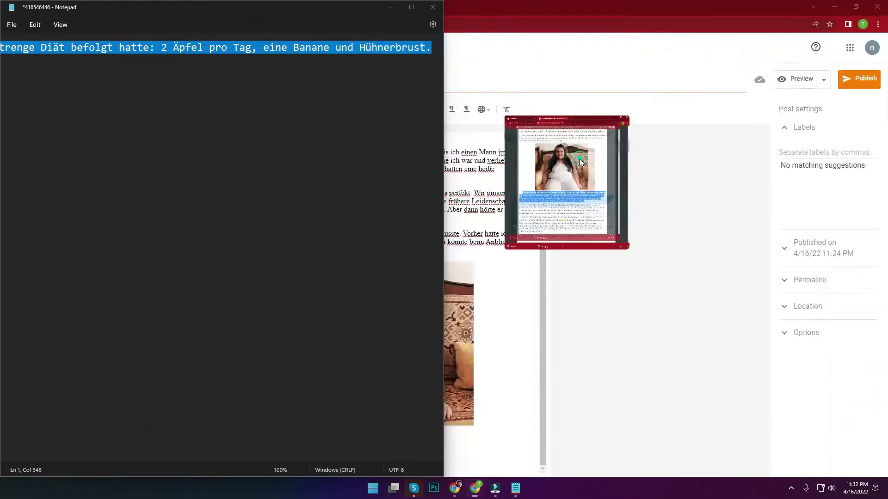
pyautogui.scroll(7, 619, 235)
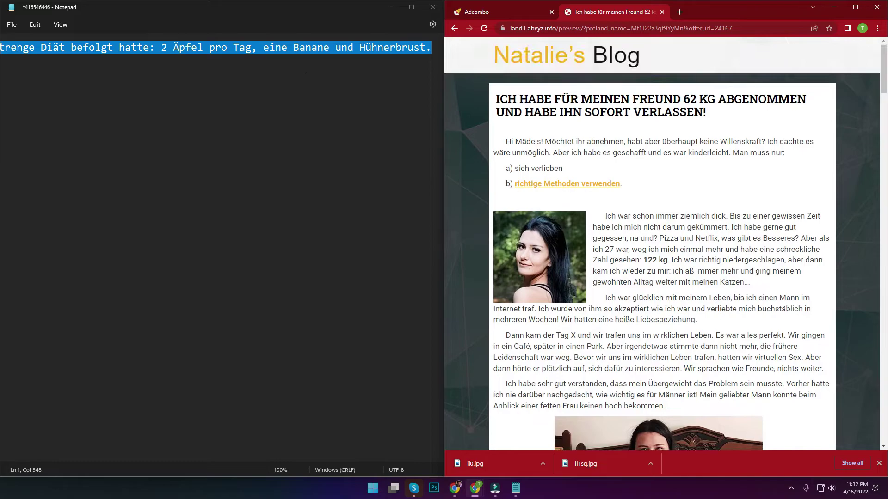
pyautogui.click(390, 8)
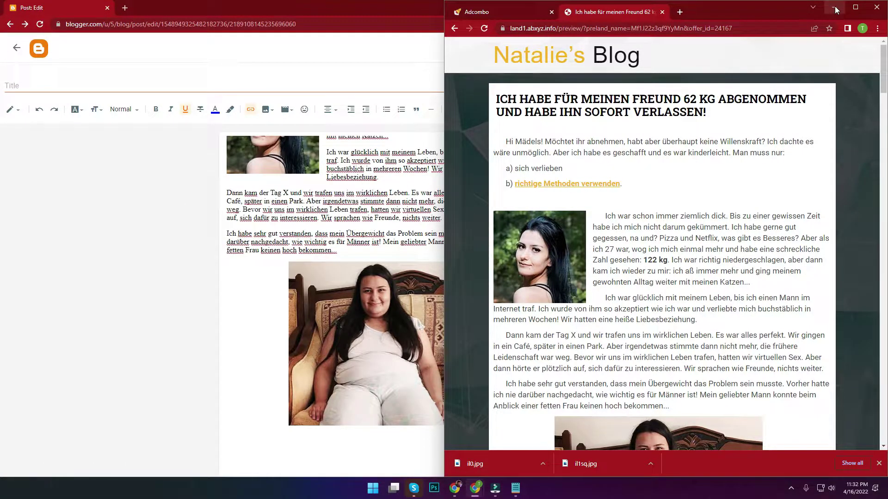
pyautogui.moveTo(789, 13); pyautogui.dragTo(2, 2)
pyautogui.click(499, 185)
pyautogui.moveTo(326, 21); pyautogui.dragTo(1, 138)
pyautogui.press('super+Down')
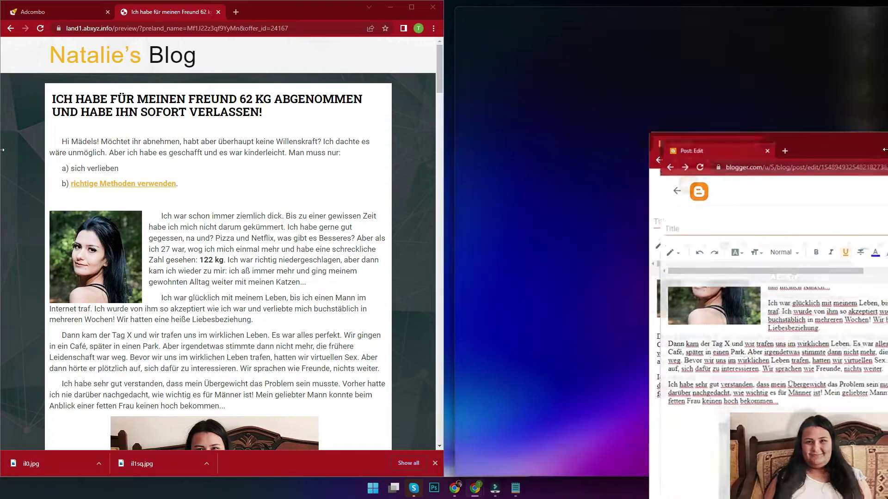
pyautogui.click(515, 488)
pyautogui.click(253, 48)
pyautogui.moveTo(368, 11); pyautogui.dragTo(384, 41)
pyautogui.click(385, 44)
# - Copy the prelanding paragraph below the sofa photo, starting "So habe ich beschlossen abzunehmen"
pyautogui.scroll(-8, 186, 298)
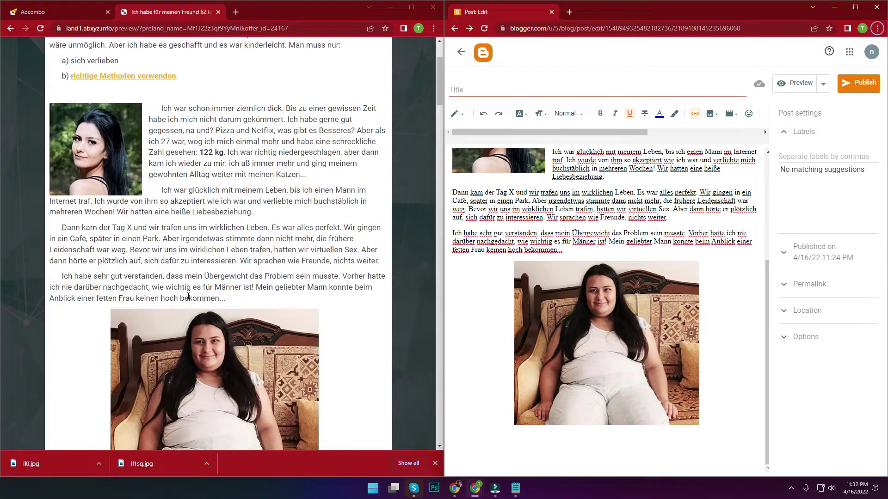
pyautogui.click(317, 327)
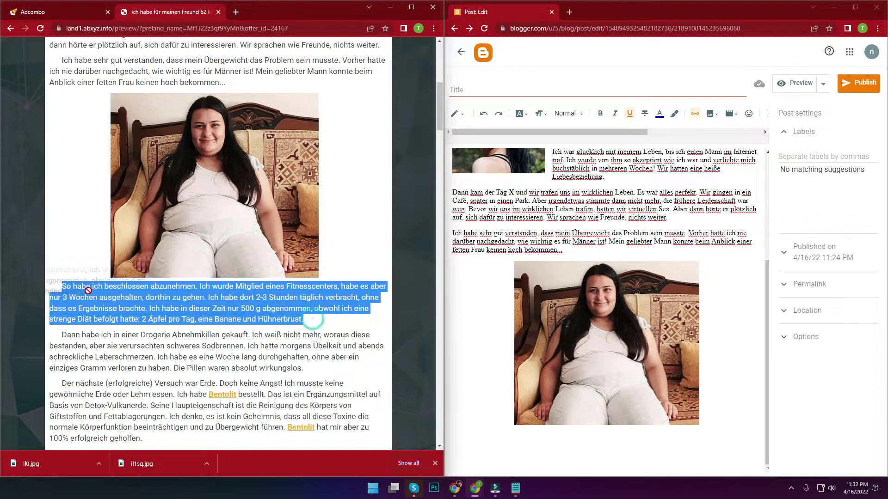
pyautogui.rightClick(103, 295)
pyautogui.click(121, 303)
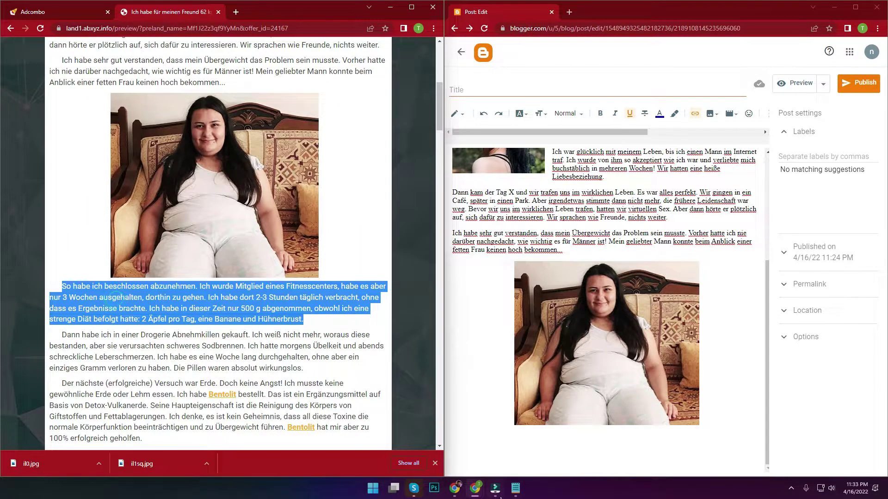
# - Replace the Notepad text with the copied paragraph, select it all and paste the paragraph below the sofa photo in the Blogger post
pyautogui.click(516, 489)
pyautogui.press('super+Left')
pyautogui.click(301, 258)
pyautogui.hotkey('ctrl', 'a')
pyautogui.hotkey('ctrl', 'v')
pyautogui.hotkey('ctrl', 'a')
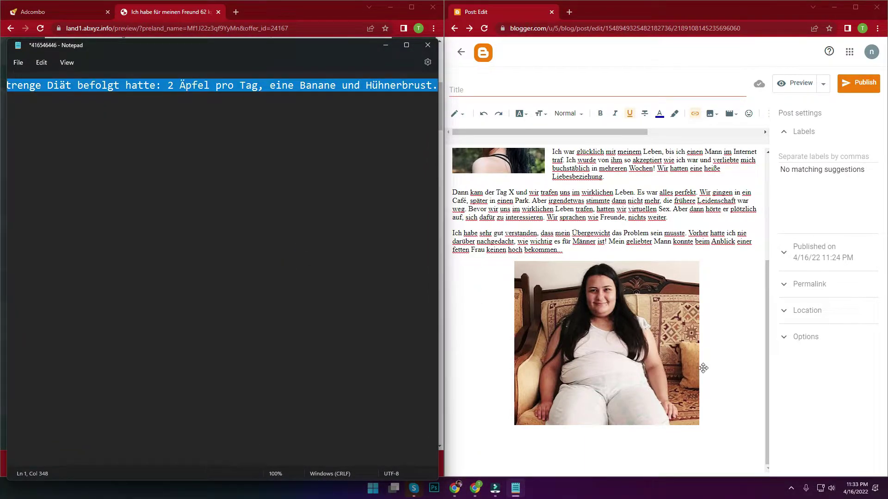
pyautogui.click(743, 389)
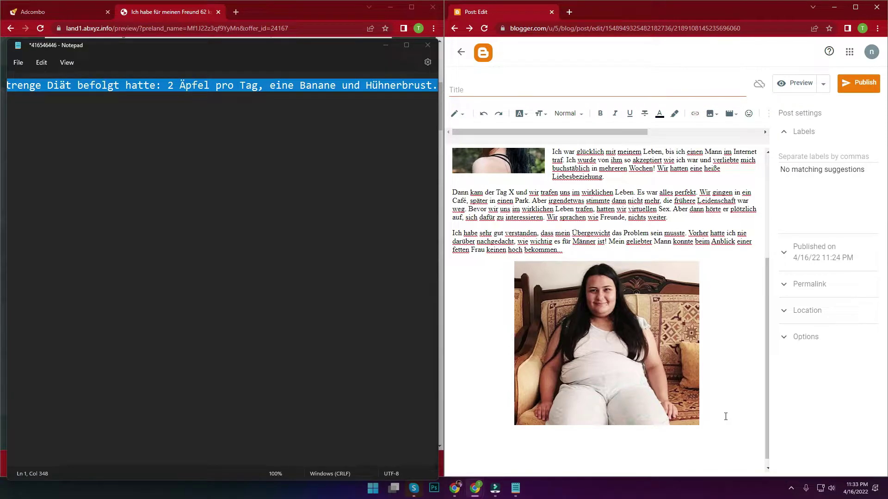
pyautogui.hotkey('ctrl', 'v')
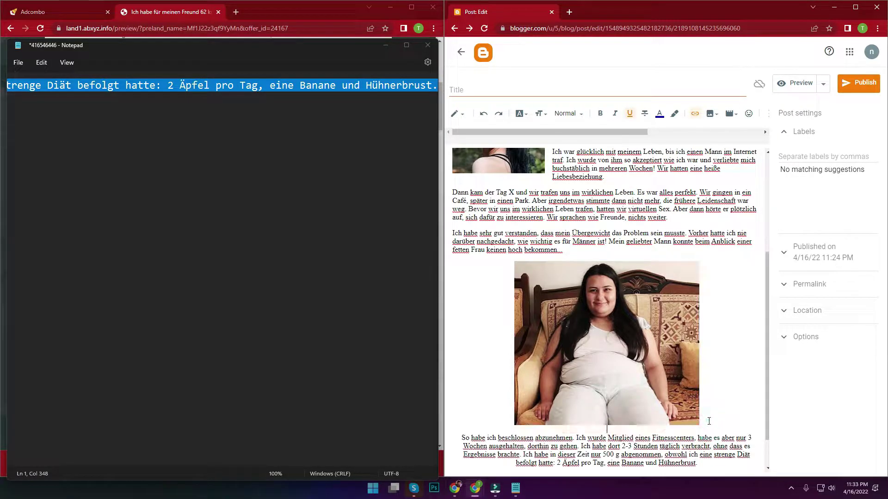
# - Bring the prelanding window back in front of Notepad, side by side with the Blogger editor
pyautogui.click(388, 7)
pyautogui.click(390, 7)
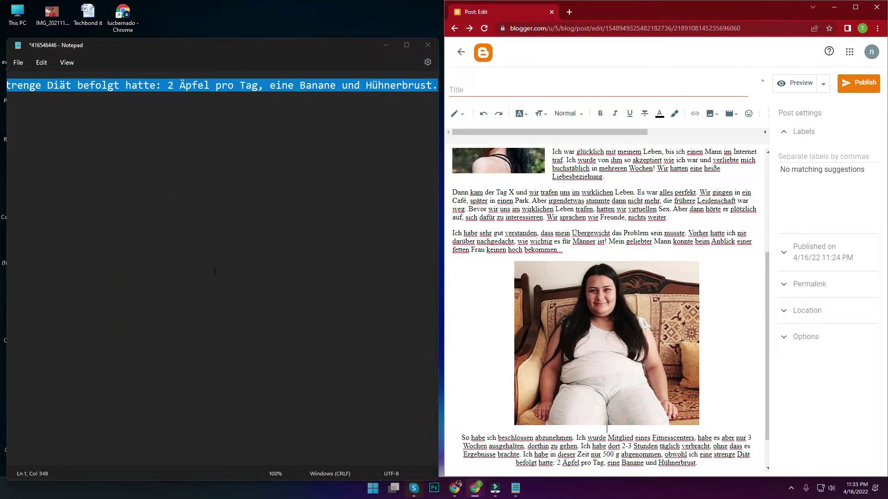
pyautogui.click(475, 491)
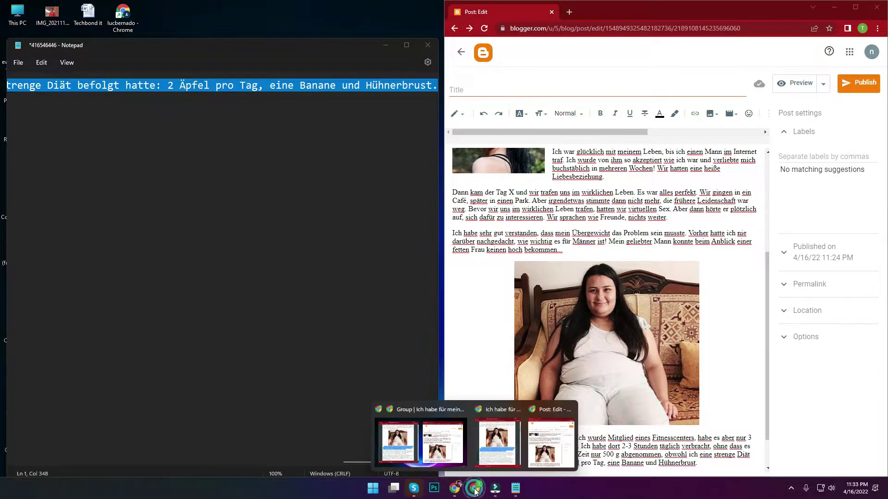
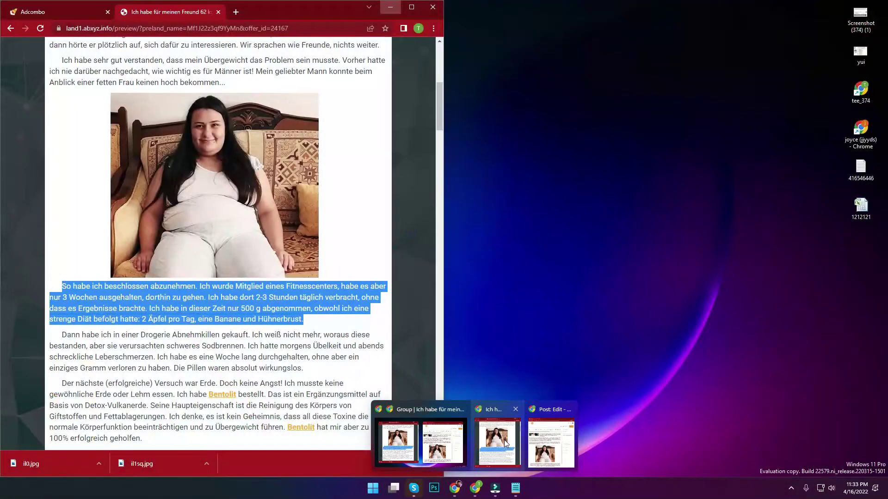
pyautogui.click(507, 444)
pyautogui.moveTo(496, 488)
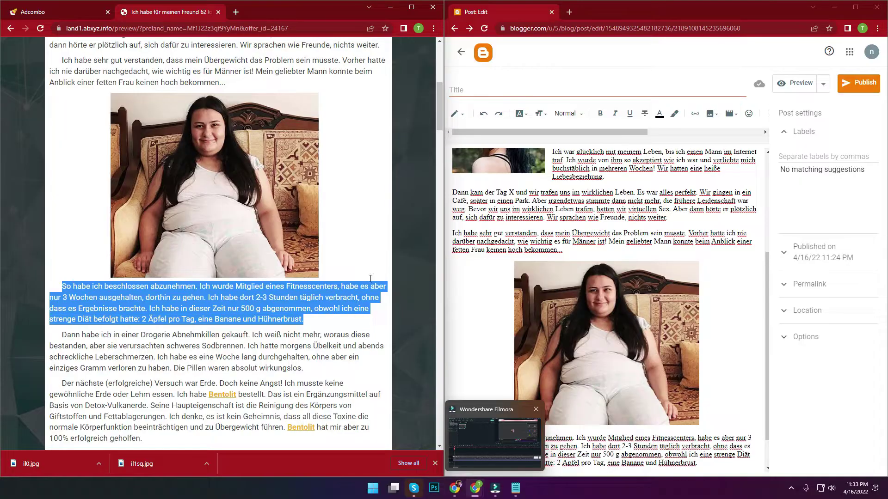
pyautogui.click(474, 489)
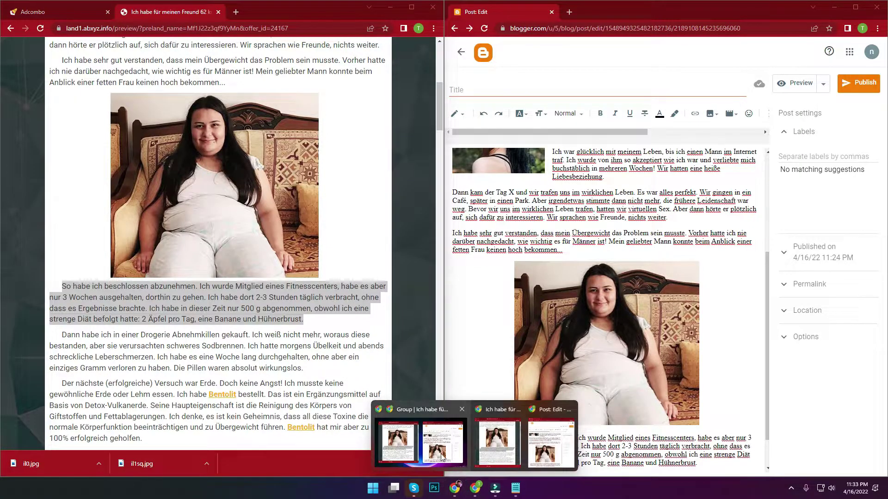
pyautogui.click(442, 450)
pyautogui.scroll(-1, 548, 328)
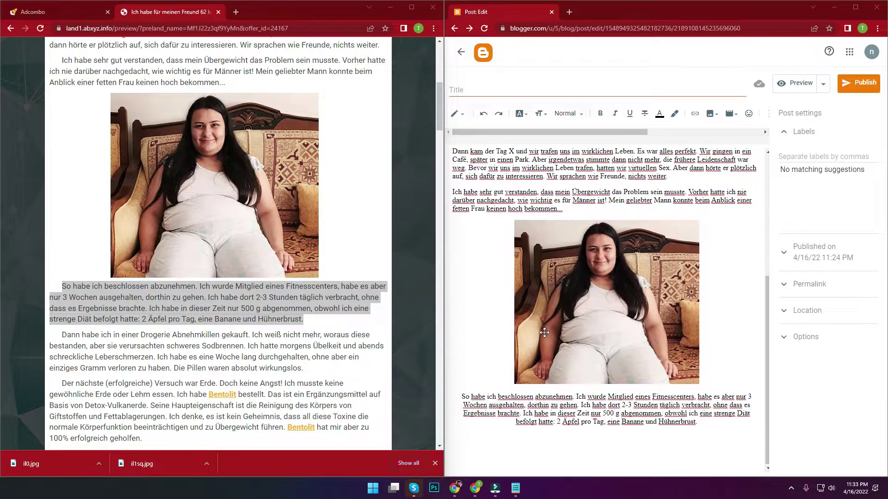
# - Copy the prelanding paragraph starting "Dann habe ich in einer Drogerie", replace the Notepad text with it and select it all
pyautogui.scroll(-4, 325, 150)
pyautogui.moveTo(305, 154); pyautogui.dragTo(60, 121)
pyautogui.hotkey('ctrl', 'c')
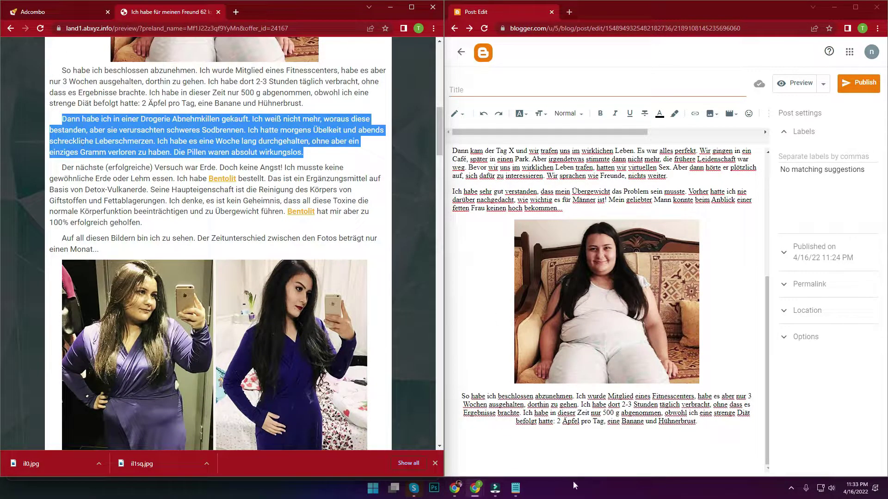
pyautogui.click(516, 488)
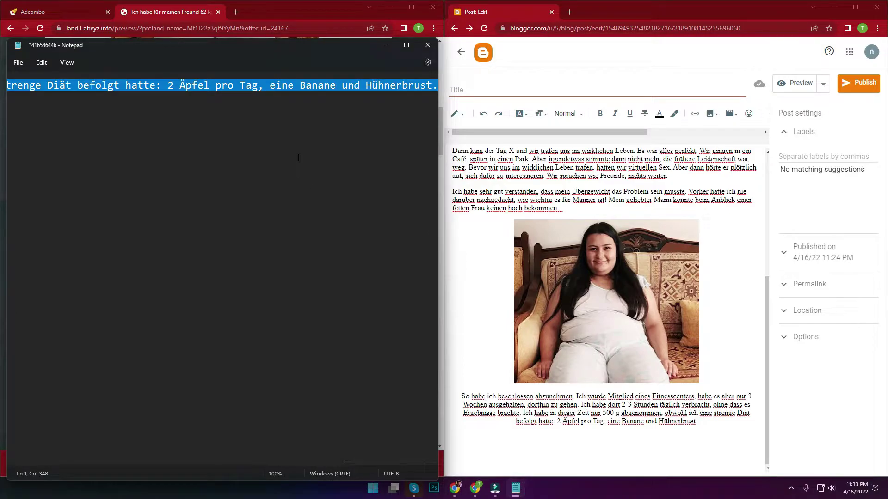
pyautogui.press('Delete')
pyautogui.hotkey('ctrl', 'v')
pyautogui.hotkey('ctrl', 'a')
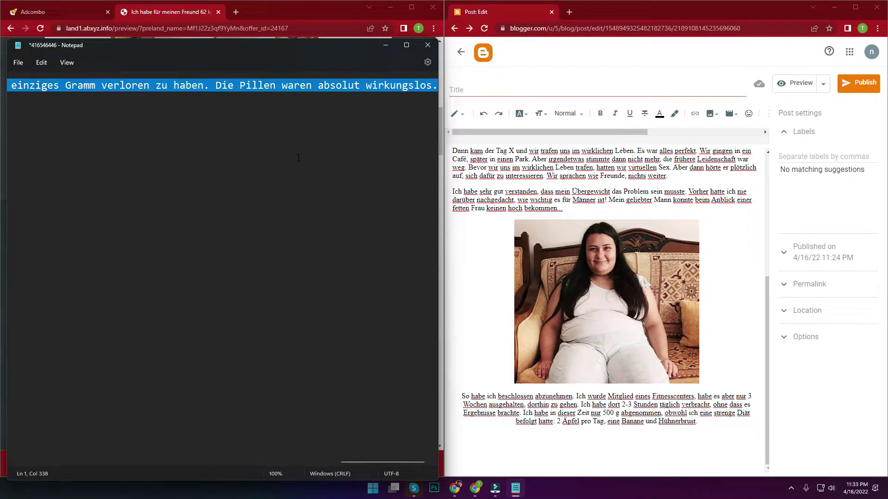
# - Paste the drugstore paragraph below the last paragraph of the post, add a line break after it and minimize Notepad
pyautogui.click(712, 426)
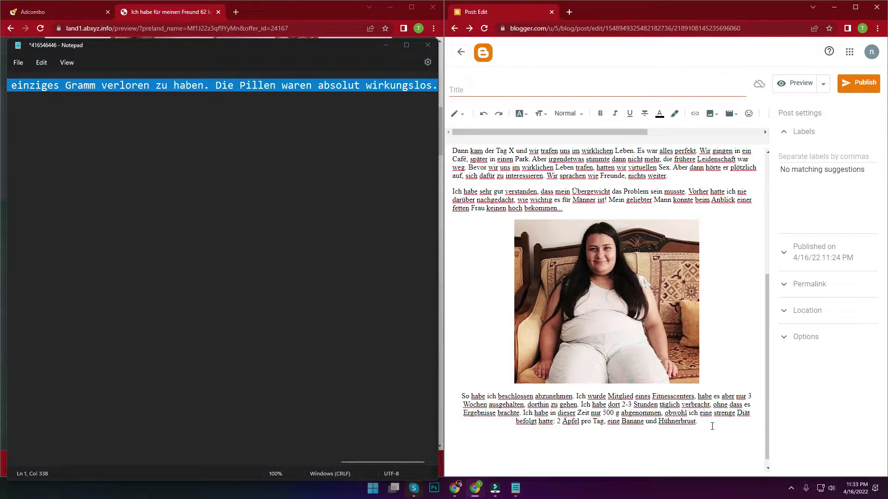
pyautogui.hotkey('ctrl', 'v')
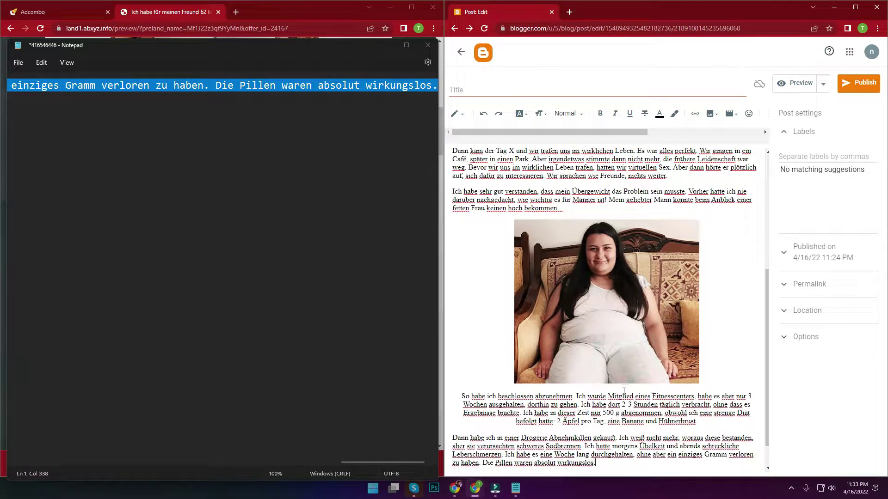
pyautogui.press('Return')
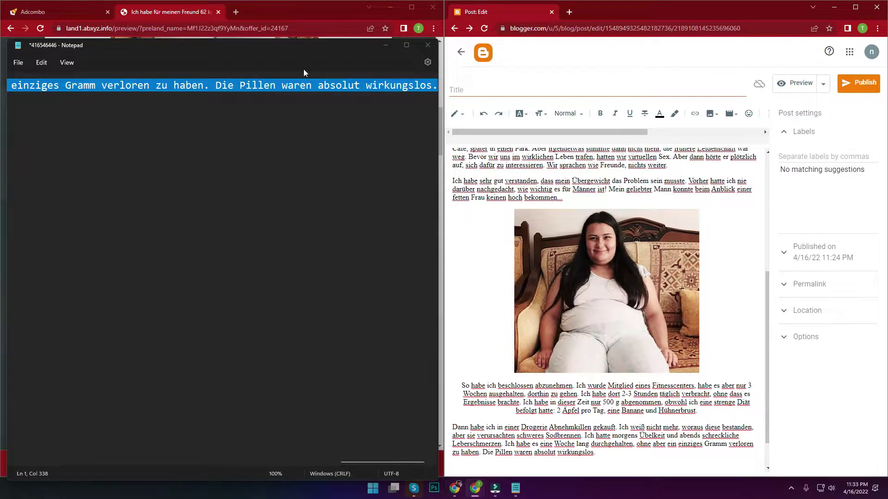
pyautogui.click(386, 46)
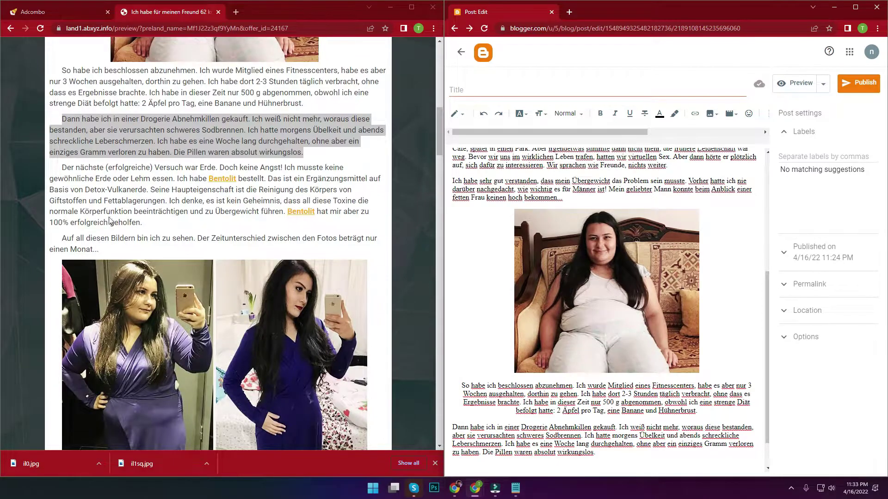
# - Copy the prelanding paragraph starting "Der nächste (erfolgreiche) Versuch war Erde", replace the Notepad text with it and select it all
pyautogui.moveTo(154, 229); pyautogui.dragTo(62, 172)
pyautogui.hotkey('ctrl', 'c')
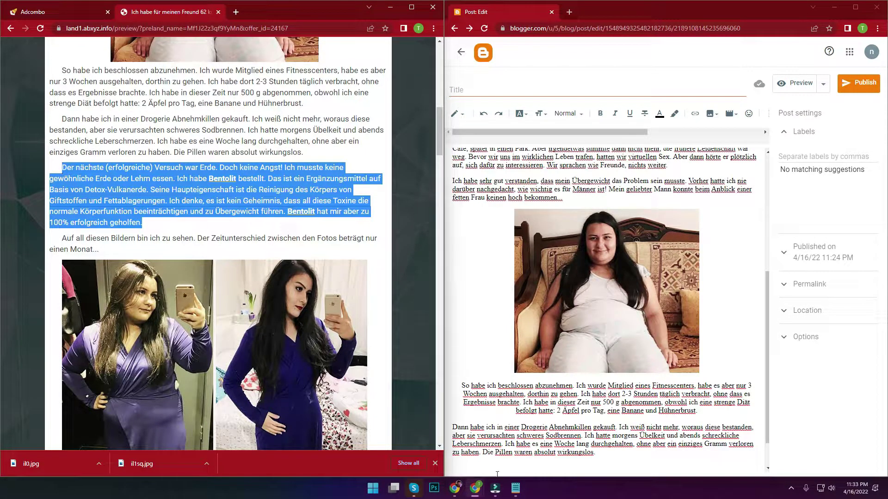
pyautogui.click(516, 489)
pyautogui.press('BackSpace')
pyautogui.hotkey('ctrl', 'v')
pyautogui.hotkey('ctrl', 'a')
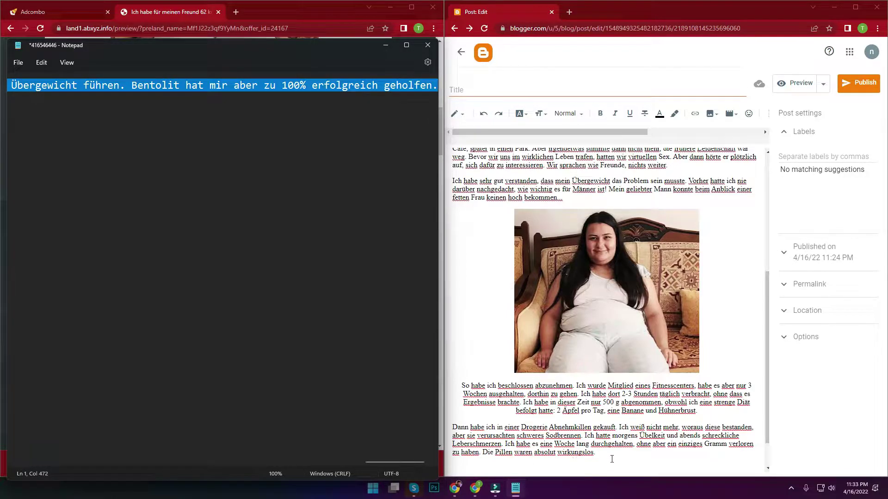
# - Paste the "Der nächste (erfolgreiche) Versuch" paragraph on a new line at the end of the post and minimize Notepad
pyautogui.click(612, 455)
pyautogui.press('Return')
pyautogui.hotkey('ctrl', 'v')
pyautogui.scroll(-1, 603, 415)
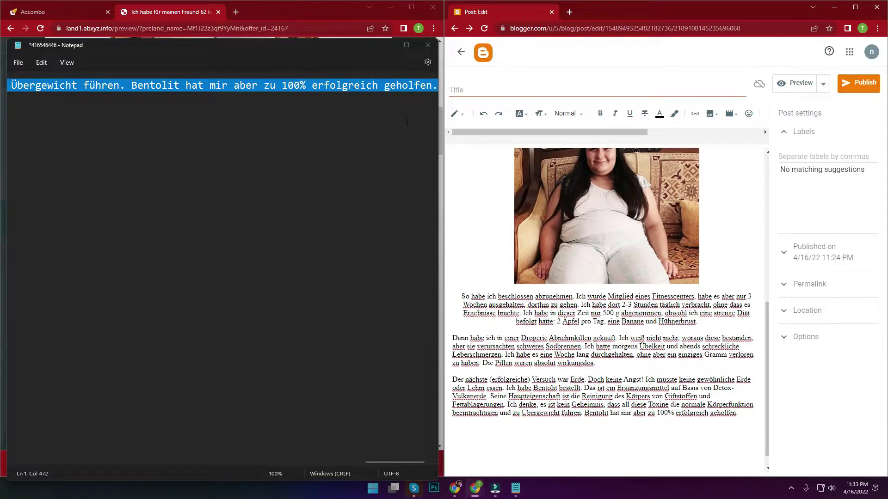
pyautogui.click(386, 45)
# - Copy the prelanding paragraph starting "Auf all diesen Bildern bin ich zu sehen", put it in Notepad and select it all
pyautogui.moveTo(111, 256); pyautogui.dragTo(61, 242)
pyautogui.hotkey('ctrl', 'c')
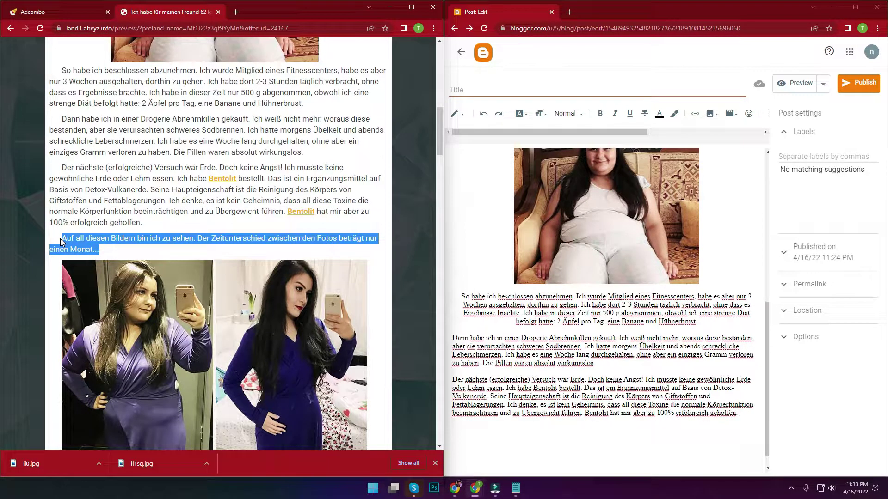
pyautogui.click(514, 490)
pyautogui.hotkey('ctrl', 'v')
pyautogui.hotkey('ctrl', 'a')
# - Paste the "Auf all diesen Bildern" paragraph at the end of the post and minimize Notepad
pyautogui.click(502, 436)
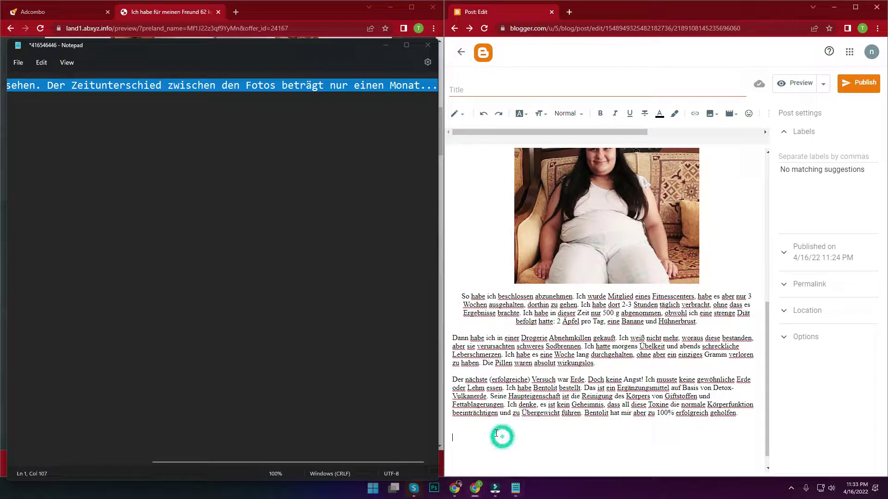
pyautogui.hotkey('ctrl', 'v')
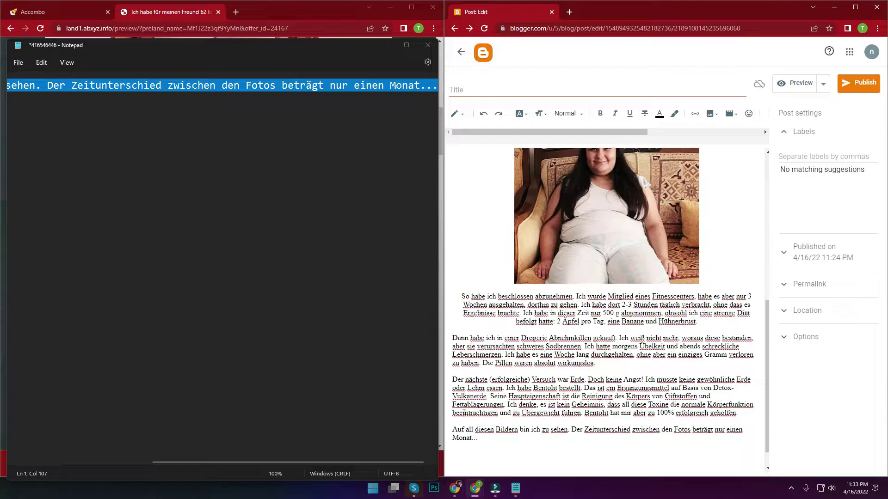
pyautogui.click(385, 44)
# - Save the prelanding's before-and-after photo in the purple dress as il1.jpg in Downloads
pyautogui.scroll(-3, 262, 223)
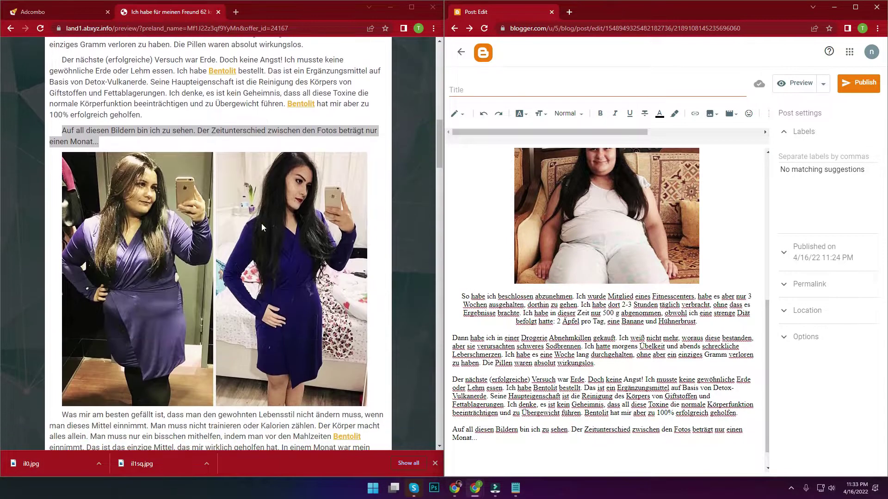
pyautogui.rightClick(169, 199)
pyautogui.click(193, 217)
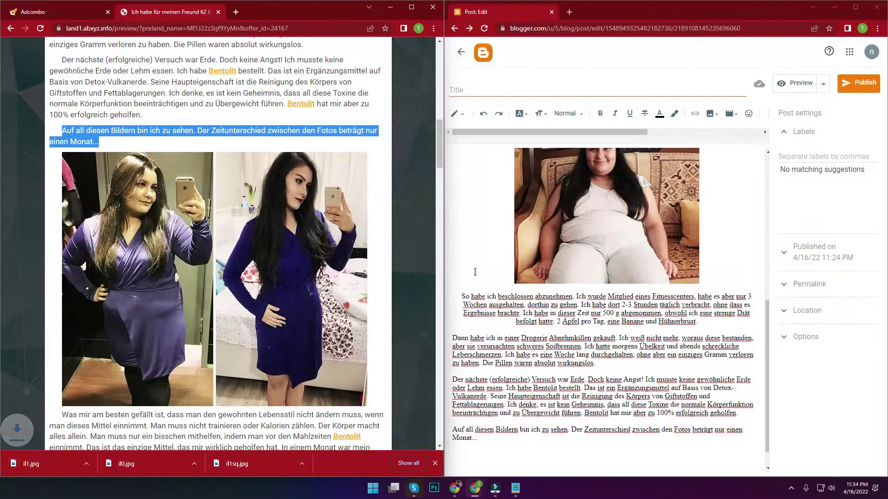
# - Maximize the Blogger editor window and add an empty line below the last paragraph of the post
pyautogui.scroll(-1, 601, 277)
pyautogui.click(855, 11)
pyautogui.click(856, 11)
pyautogui.click(285, 417)
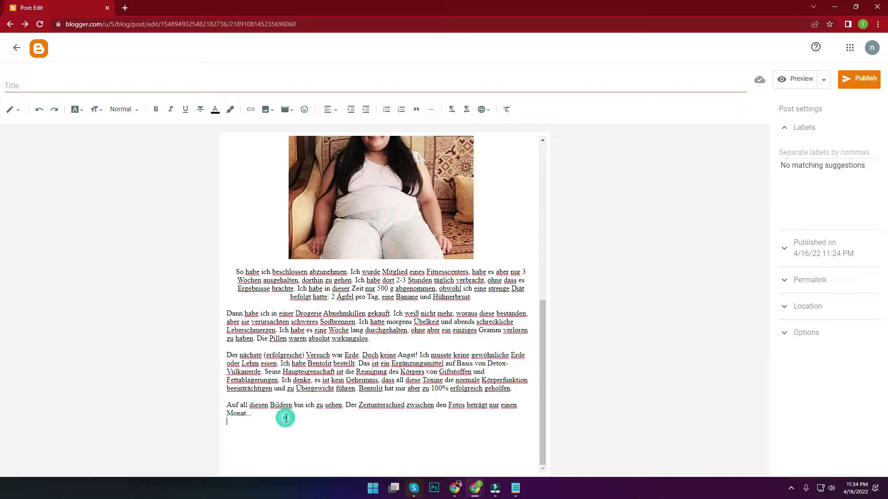
pyautogui.press('Return')
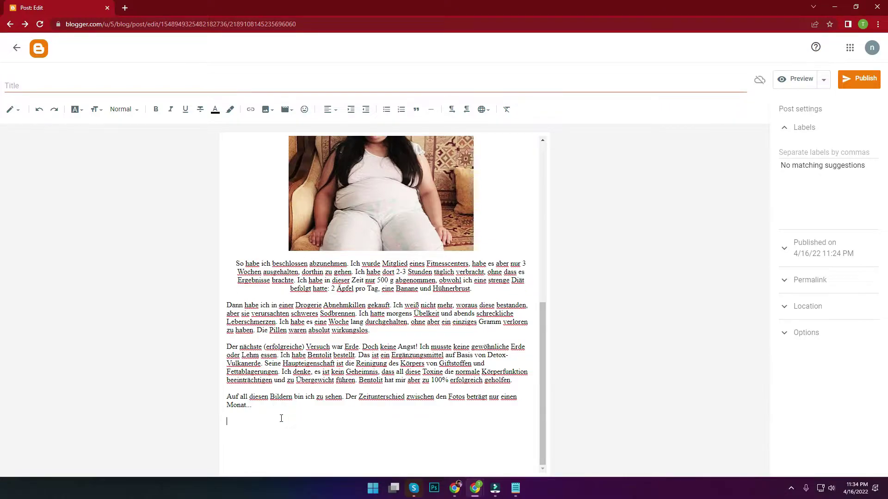
# - Upload the image il1 from Downloads and insert it below the "Auf all diesen Bildern" paragraph
pyautogui.click(264, 111)
pyautogui.click(293, 129)
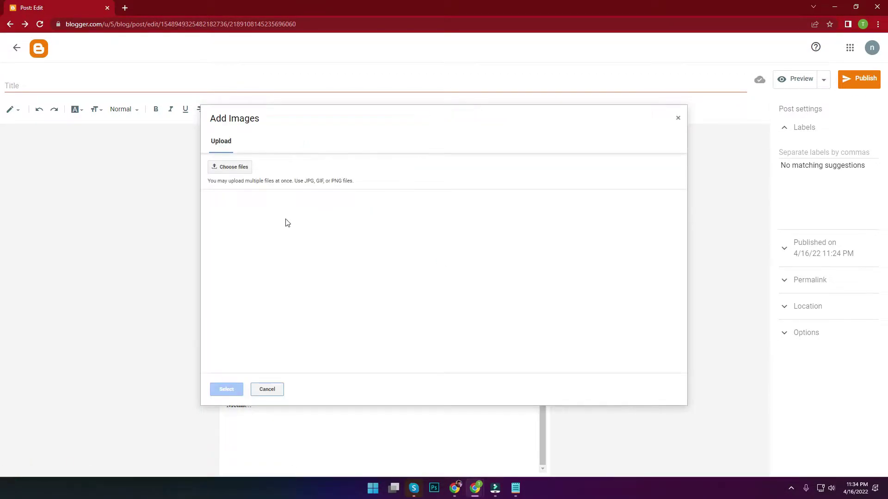
pyautogui.click(228, 165)
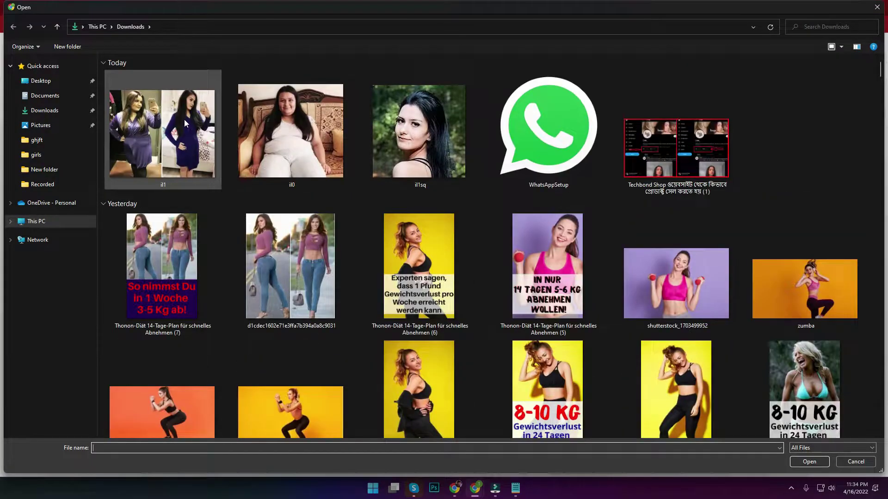
pyautogui.click(184, 121)
pyautogui.doubleClick(184, 120)
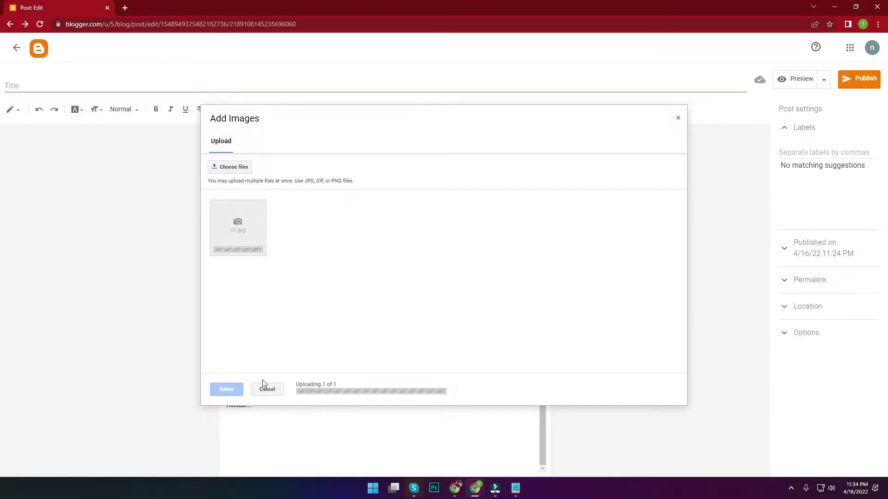
pyautogui.click(228, 388)
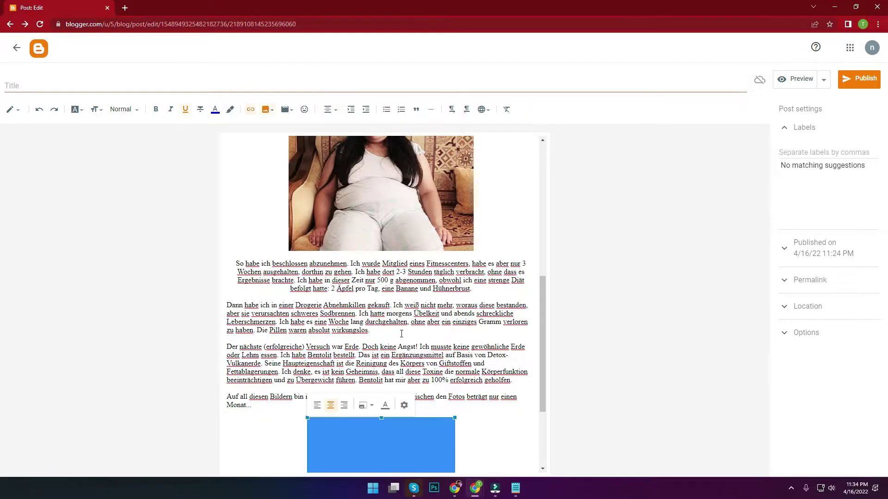
# - Set the size of the inserted before-and-after photo to Large
pyautogui.scroll(-3, 398, 336)
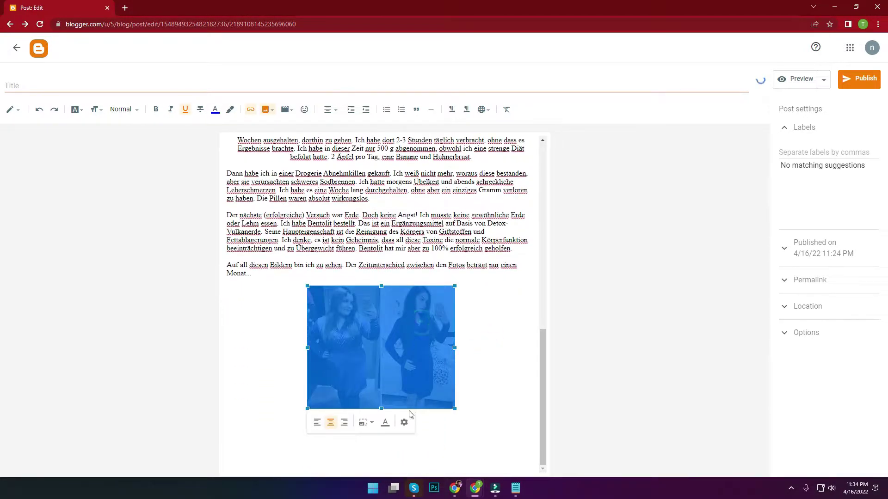
pyautogui.click(366, 423)
pyautogui.click(350, 416)
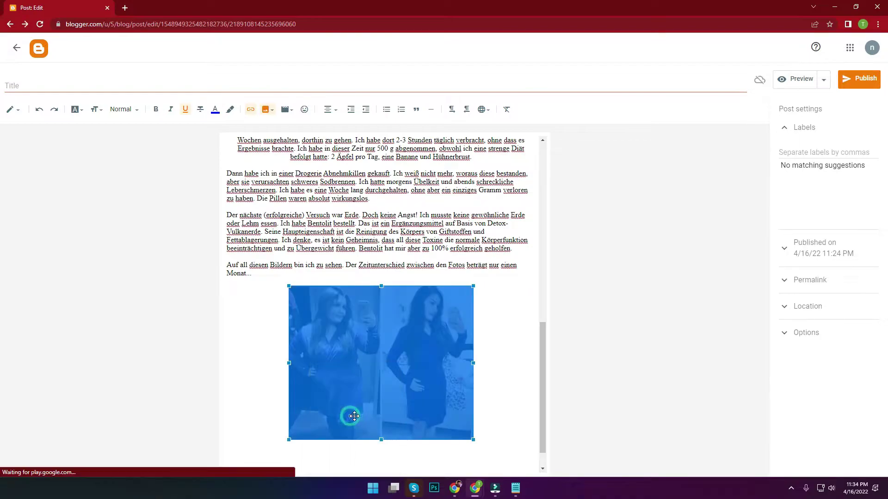
# - Place the Blogger window beside the prelanding and copy the prelanding's paragraph starting "Was mir am besten gefällt ist"
pyautogui.click(500, 382)
pyautogui.scroll(-5, 501, 383)
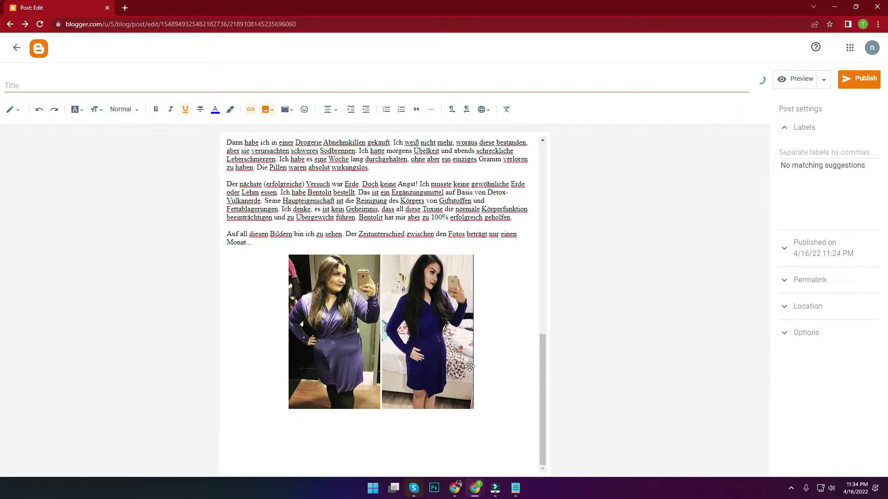
pyautogui.doubleClick(419, 1)
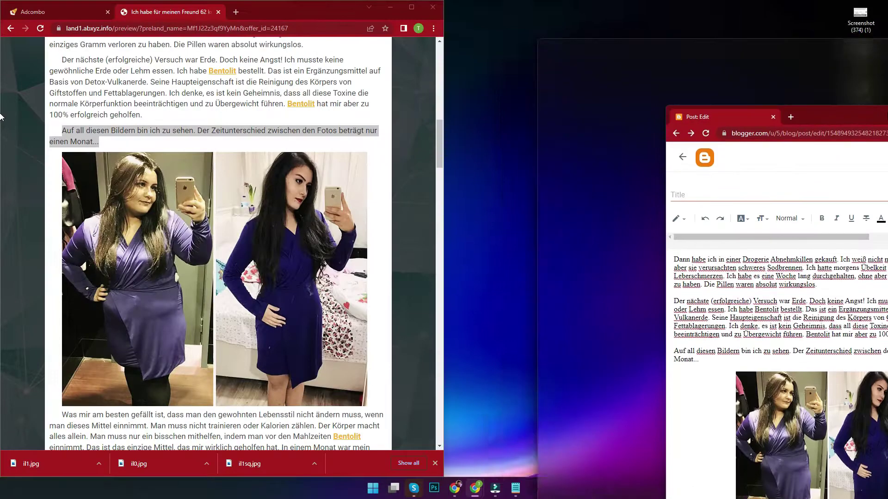
pyautogui.scroll(-5, 239, 279)
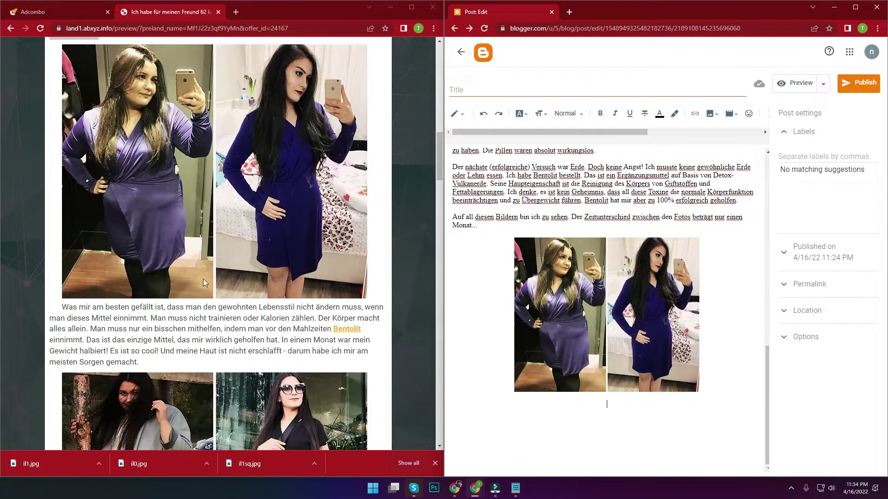
pyautogui.moveTo(63, 194); pyautogui.dragTo(154, 256)
pyautogui.hotkey('ctrl', 'c')
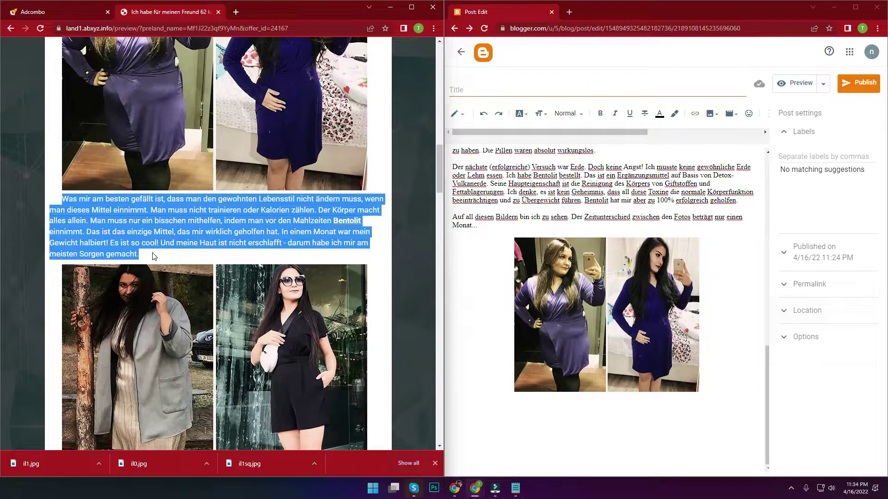
# - Replace Notepad's text with the copied paragraph and transfer it as plain text below the purple-dress photo in the post
pyautogui.click(516, 489)
pyautogui.press('Delete')
pyautogui.hotkey('ctrl', 'v')
pyautogui.hotkey('ctrl', 'a')
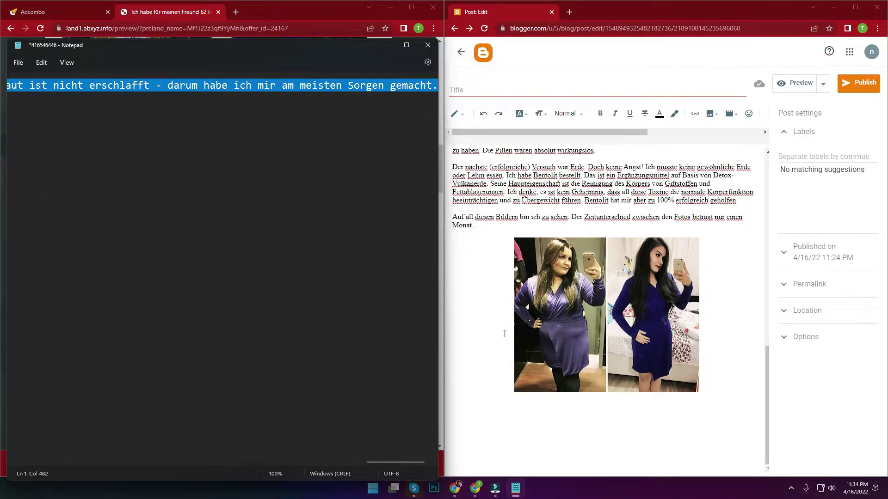
pyautogui.click(501, 413)
pyautogui.hotkey('ctrl', 'v')
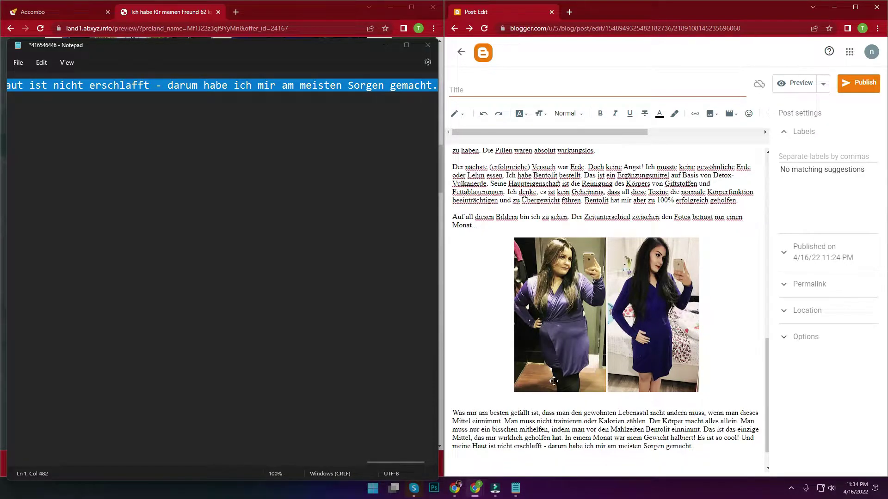
pyautogui.scroll(-1, 553, 381)
# - Save the prelanding's before-and-after photo with the grey coat and black outfit as il2.jpg in Downloads
pyautogui.click(385, 45)
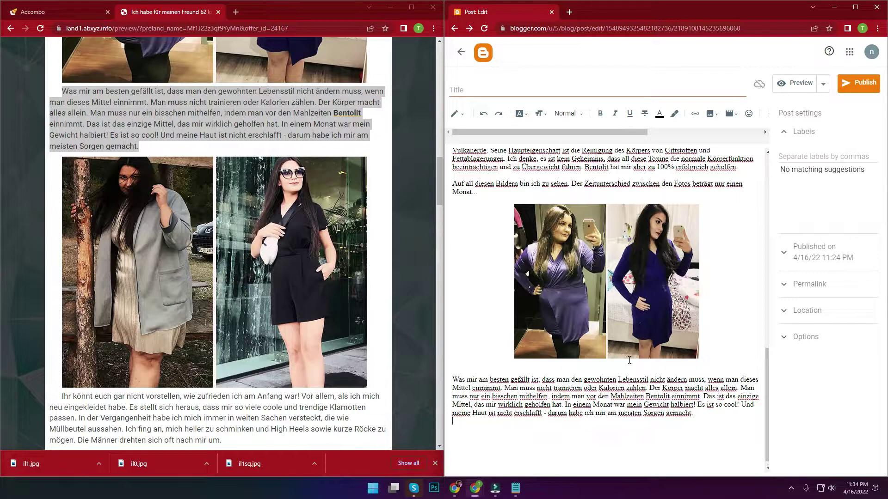
pyautogui.rightClick(225, 209)
pyautogui.click(243, 227)
pyautogui.press('Return')
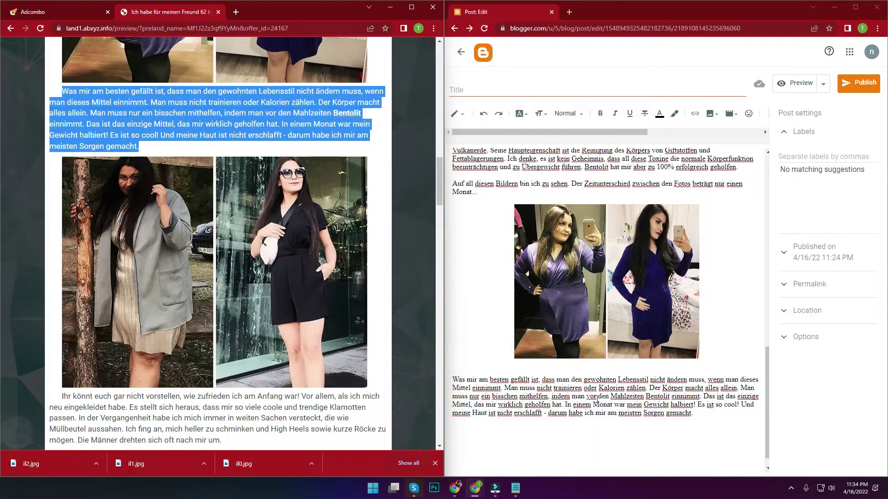
# - Upload the image il2 from Downloads and insert it on a new line below the "Was mir am besten gefällt" paragraph
pyautogui.click(706, 418)
pyautogui.press('Return')
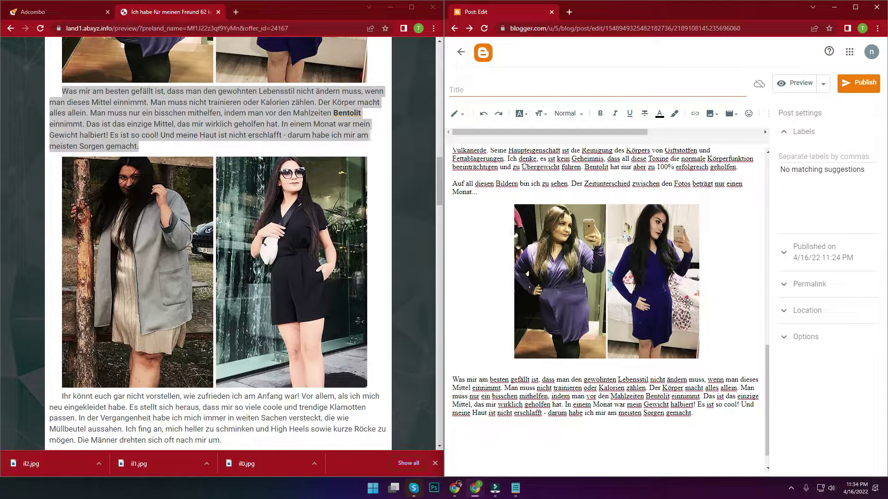
pyautogui.click(711, 114)
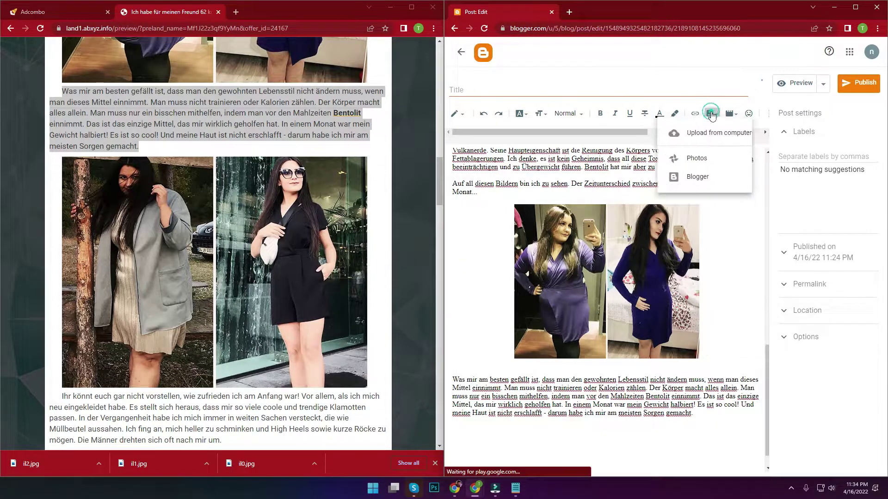
pyautogui.click(692, 145)
pyautogui.click(527, 204)
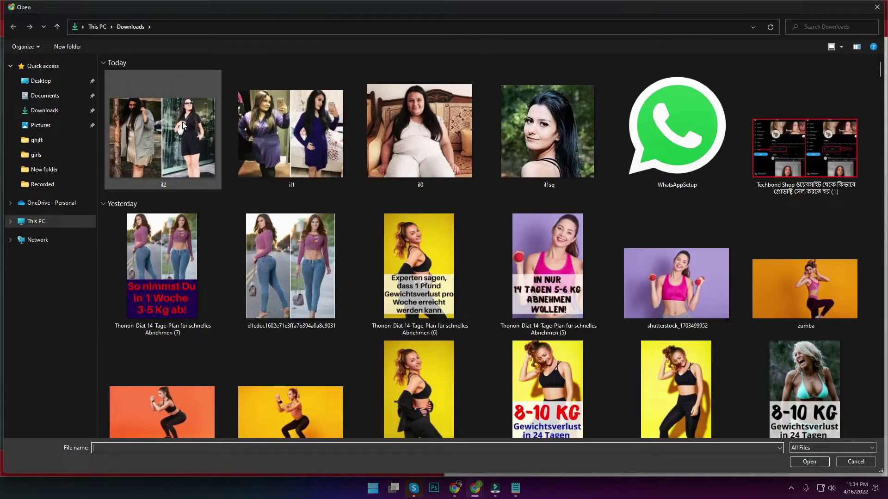
pyautogui.click(183, 125)
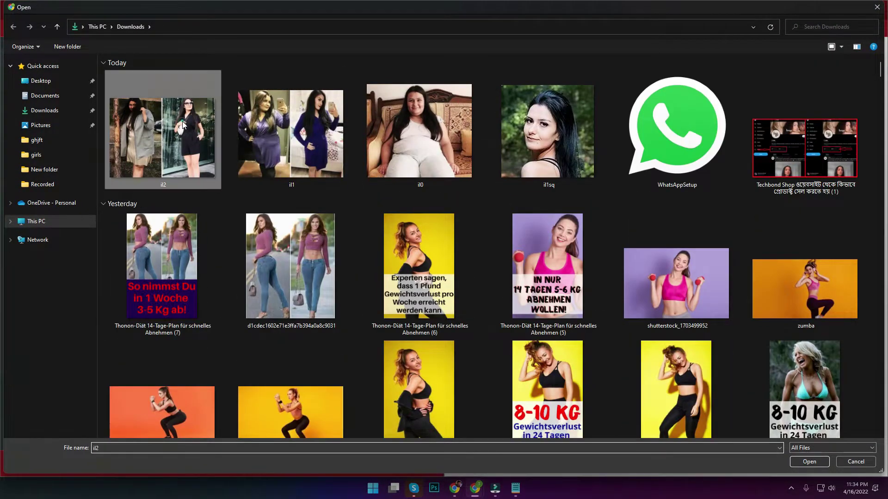
pyautogui.doubleClick(183, 125)
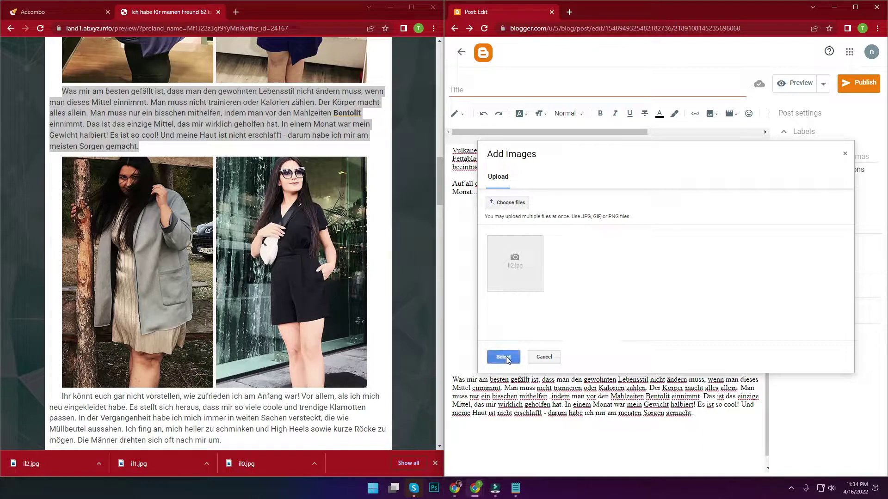
pyautogui.click(507, 360)
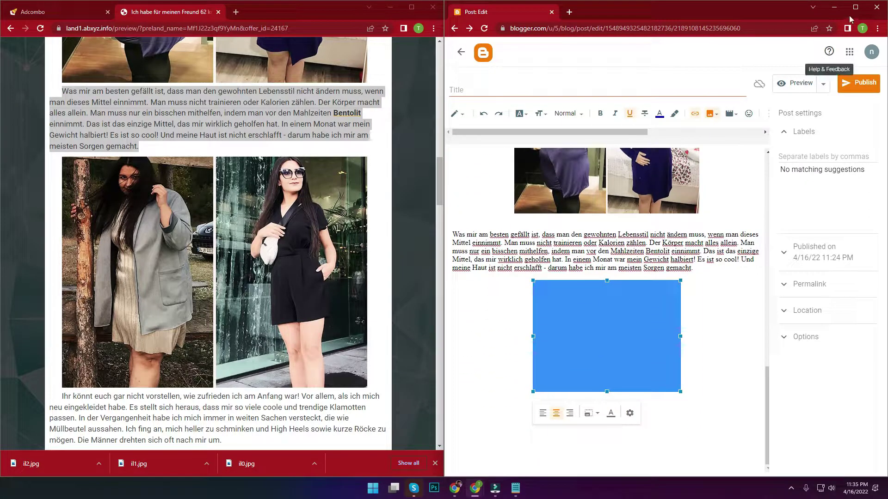
# - Set the size of the inserted grey-coat before-and-after photo to Large
pyautogui.click(648, 352)
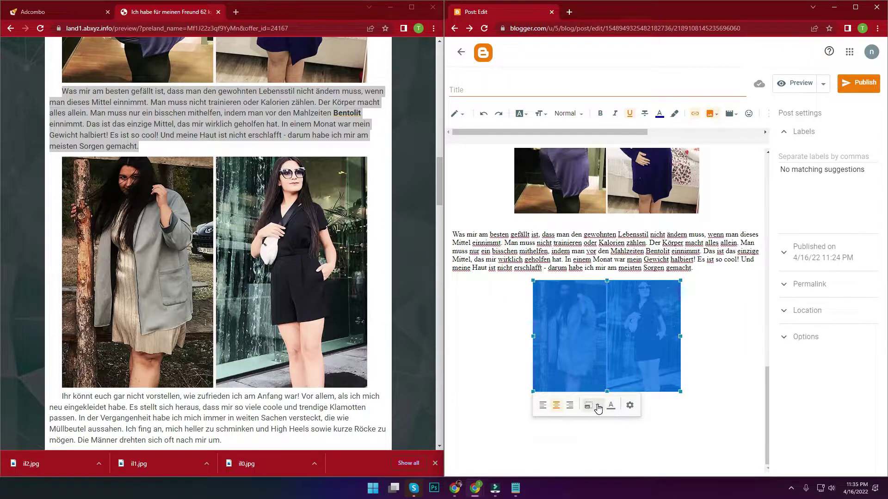
pyautogui.click(592, 405)
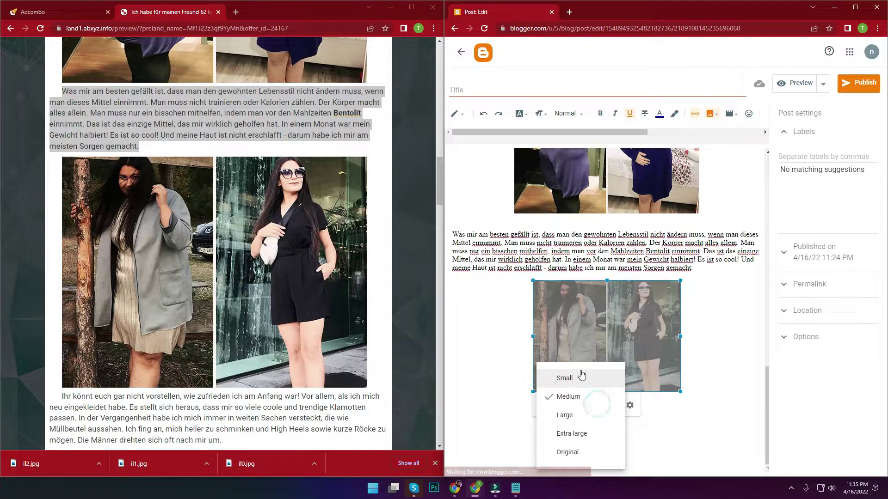
pyautogui.click(705, 383)
# - Copy the prelanding's paragraph starting "Ihr könnt euch gar nicht vorstellen" and replace Notepad's text with it
pyautogui.scroll(-5, 319, 336)
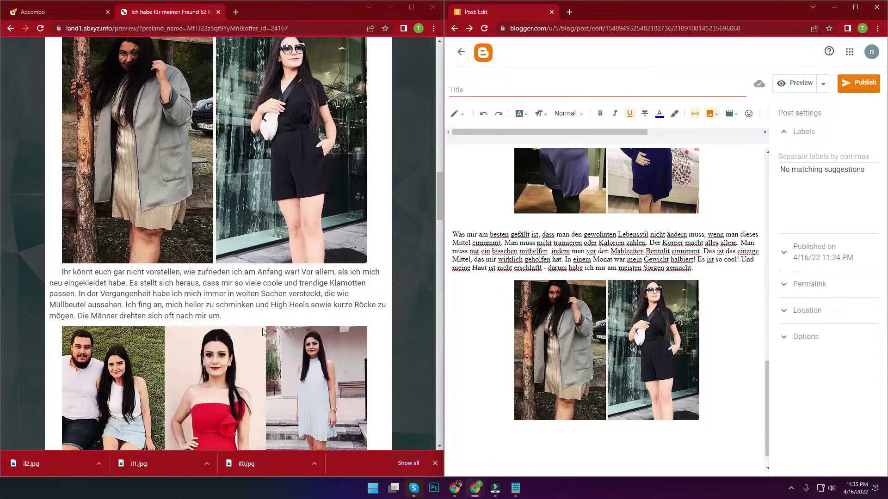
pyautogui.moveTo(232, 226); pyautogui.dragTo(59, 188)
pyautogui.hotkey('ctrl', 'c')
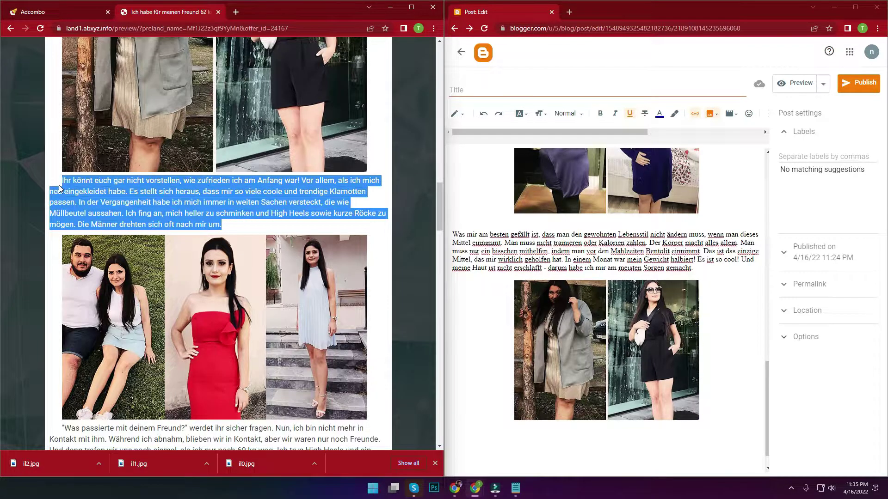
pyautogui.click(515, 488)
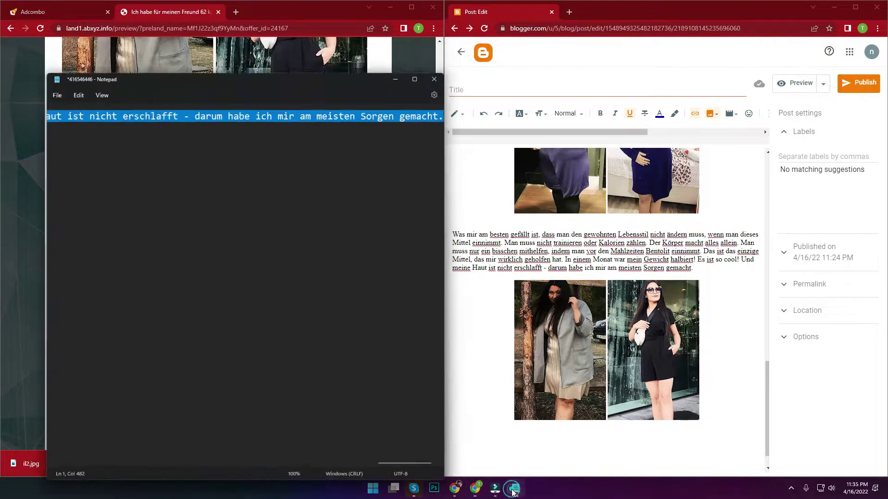
pyautogui.hotkey('ctrl', 'v')
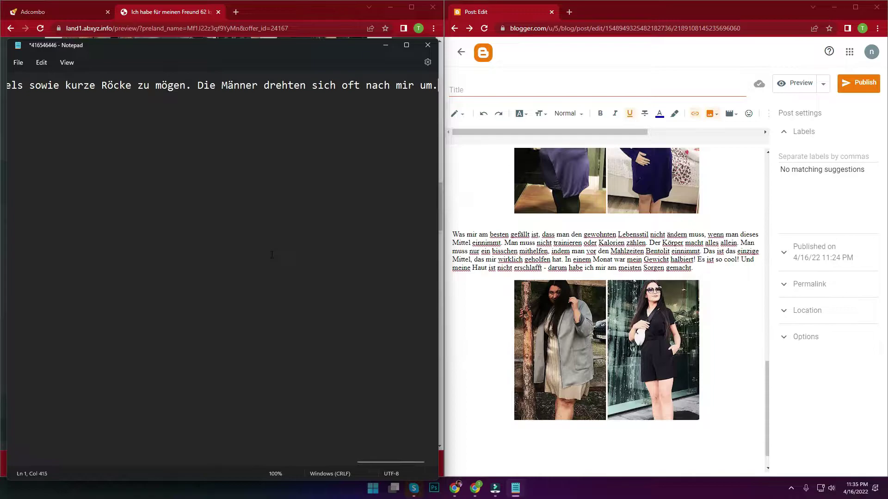
pyautogui.hotkey('ctrl', 'a')
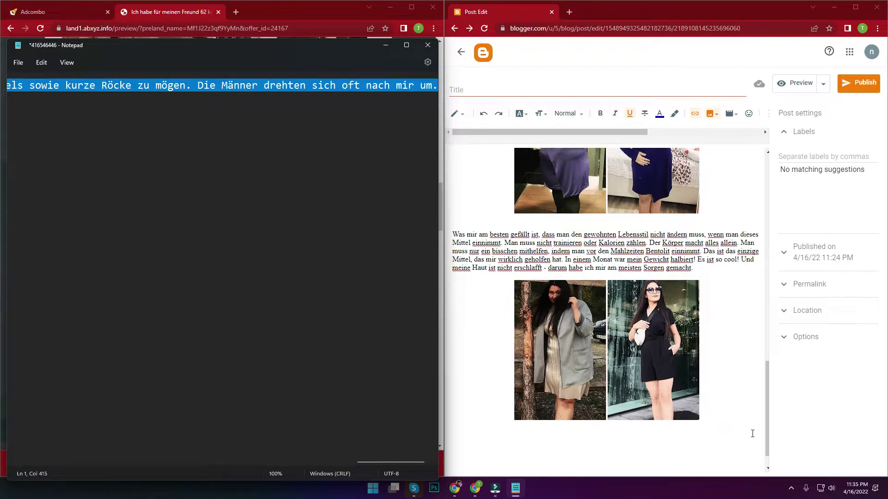
# - Paste the "Ihr könnt euch gar nicht vorstellen" paragraph as plain text below the grey-coat photo in the post
pyautogui.click(728, 424)
pyautogui.press('BackSpace')
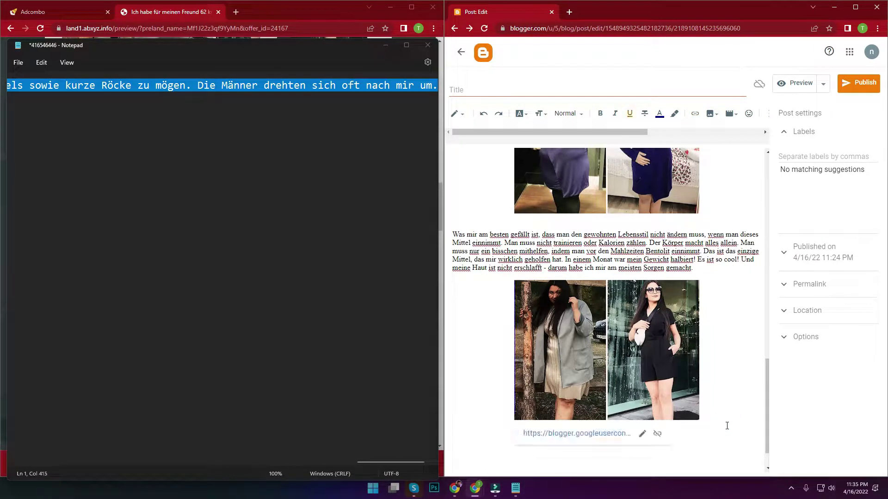
pyautogui.click(722, 398)
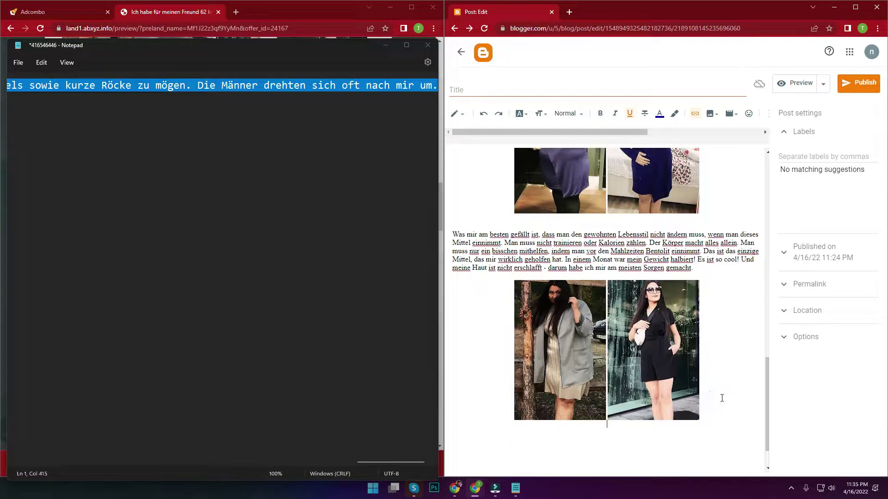
pyautogui.hotkey('ctrl', 'v')
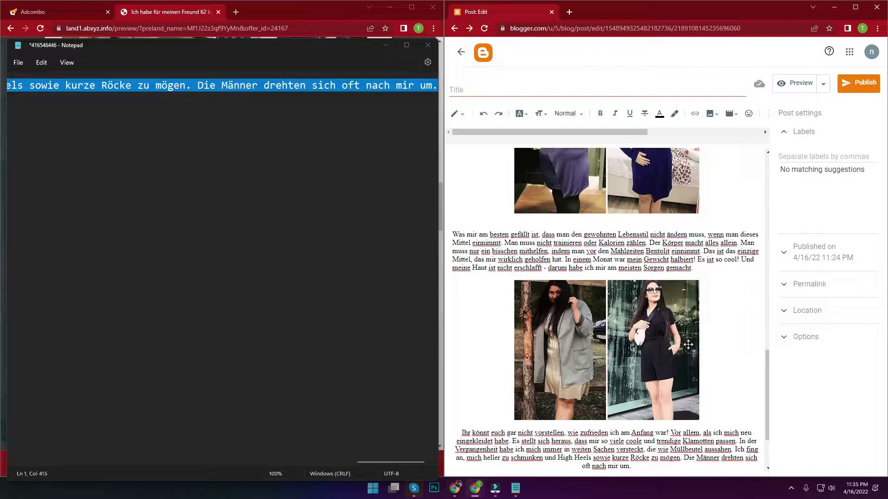
# - Save the prelanding's three-part photo with the couple and the red dress as il3.jpg in Downloads
pyautogui.click(387, 42)
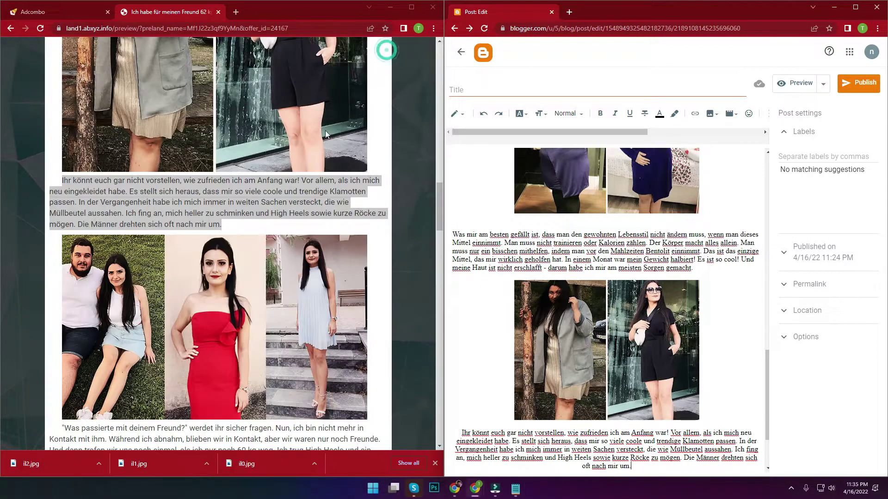
pyautogui.scroll(-3, 231, 316)
pyautogui.rightClick(182, 184)
pyautogui.click(202, 206)
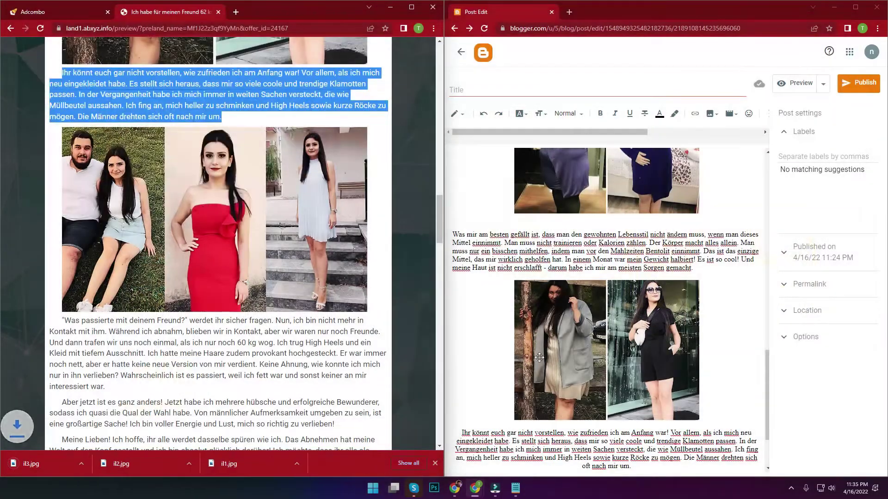
# - Upload the image il3 from Downloads and insert it on a line below the "Ihr könnt euch" paragraph
pyautogui.scroll(-2, 592, 357)
pyautogui.click(640, 382)
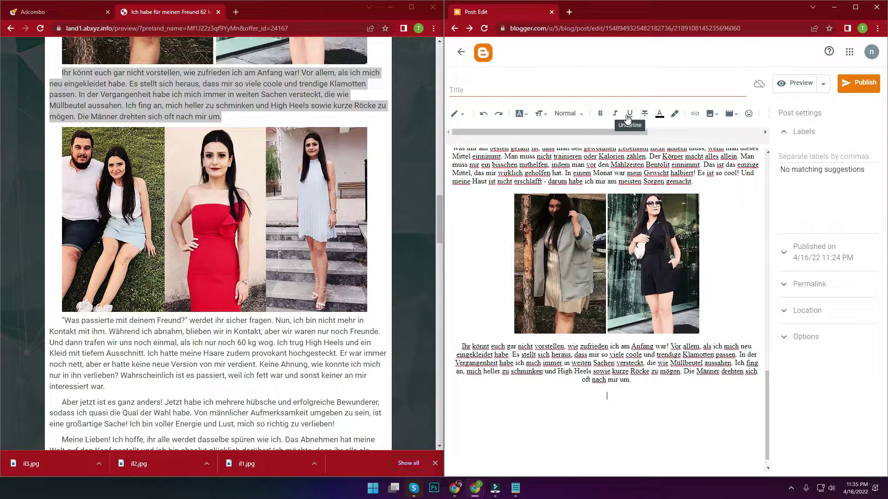
pyautogui.click(711, 113)
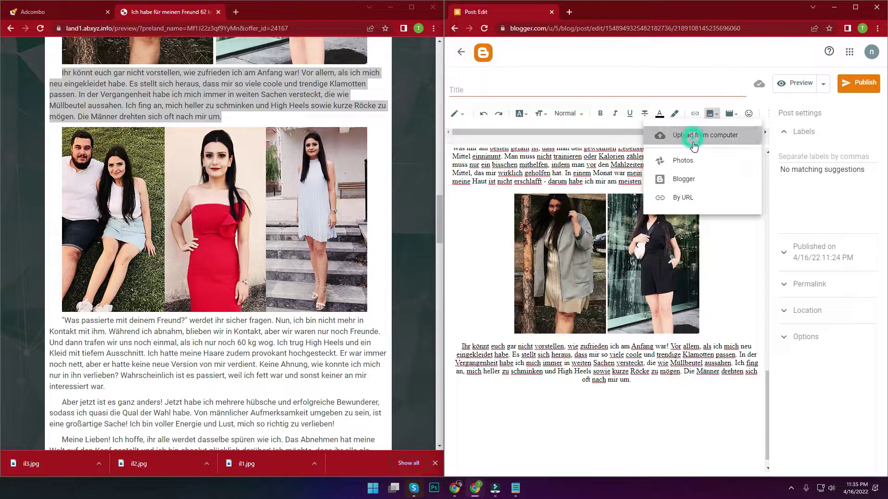
pyautogui.click(694, 142)
pyautogui.click(524, 207)
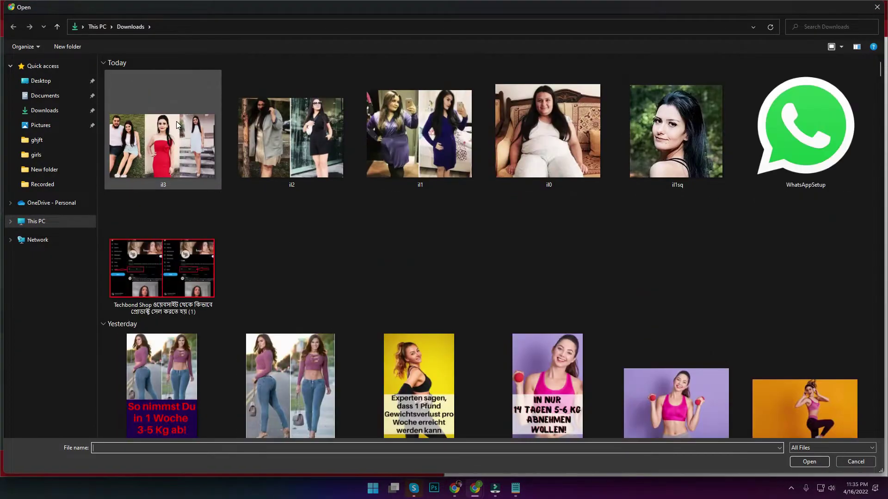
pyautogui.doubleClick(176, 121)
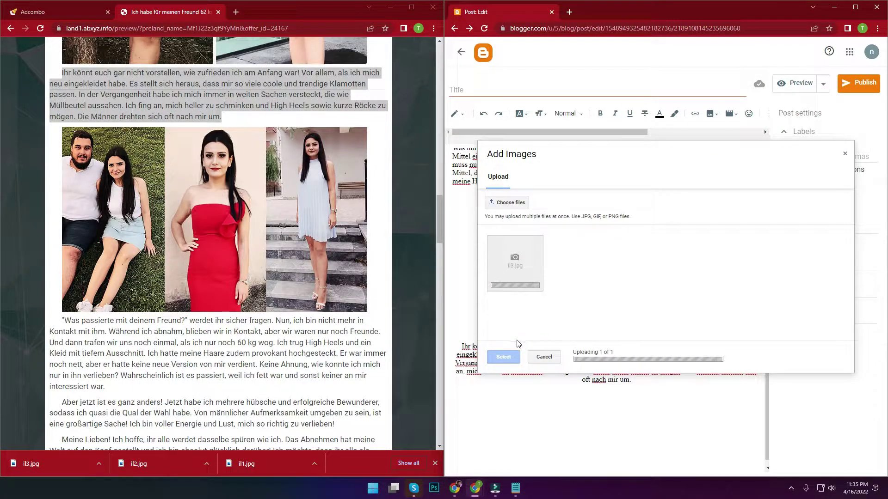
pyautogui.click(504, 357)
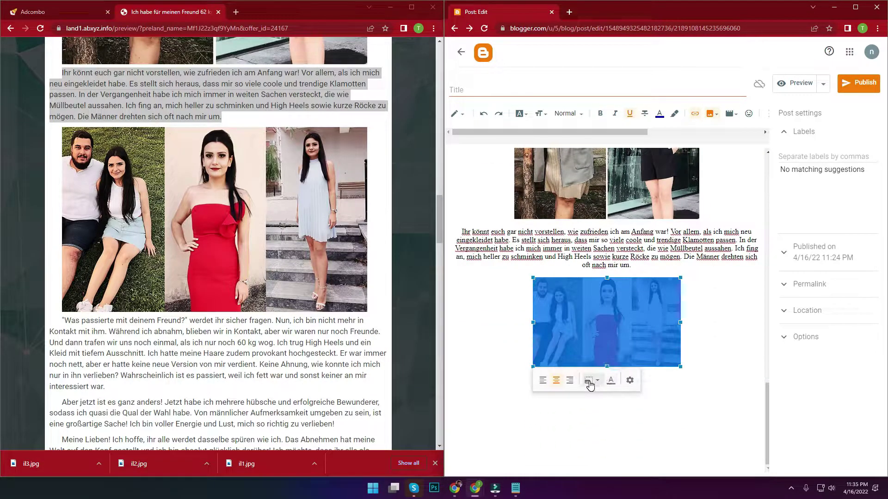
# - Set the size of the inserted three-part photo to Large
pyautogui.click(591, 381)
pyautogui.click(565, 415)
pyautogui.click(716, 368)
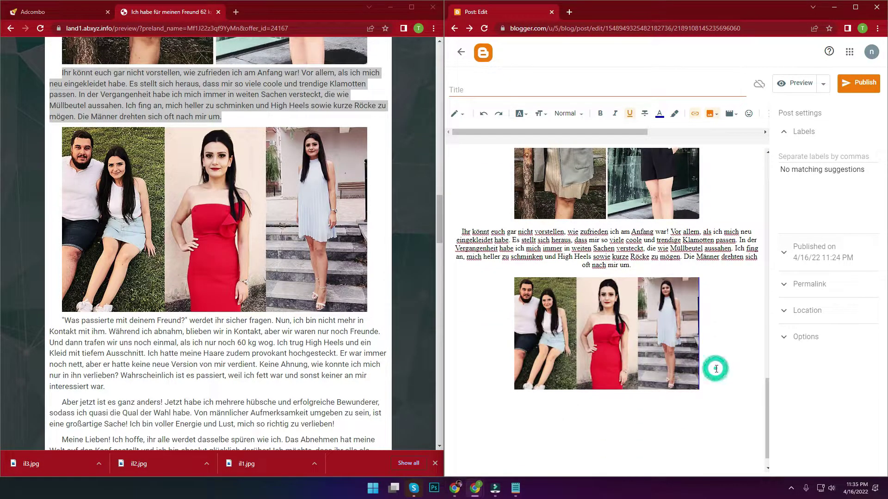
# - Copy the prelanding paragraph starting "Was passierte mit deinem Freund?" into Notepad in place of the old text and select it all
pyautogui.scroll(-2, 221, 243)
pyautogui.moveTo(107, 279); pyautogui.dragTo(61, 215)
pyautogui.hotkey('ctrl', 'c')
pyautogui.click(515, 487)
pyautogui.press('BackSpace')
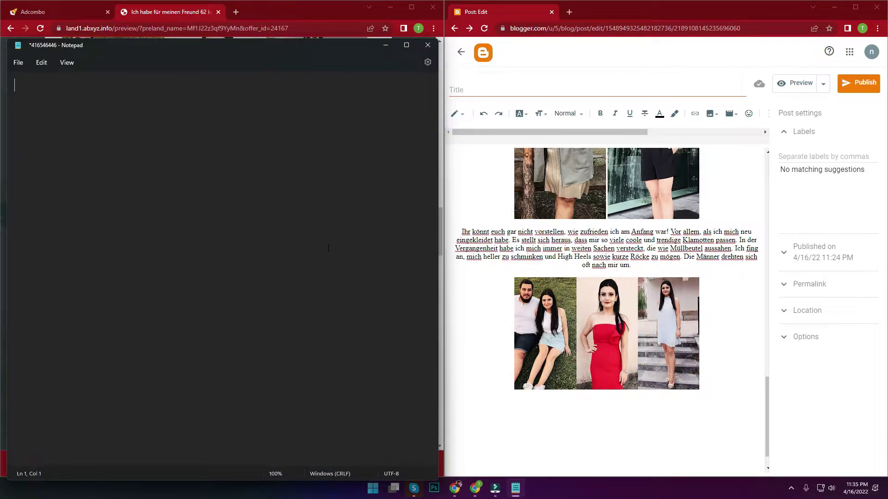
pyautogui.hotkey('ctrl', 'v')
pyautogui.hotkey('ctrl', 'a')
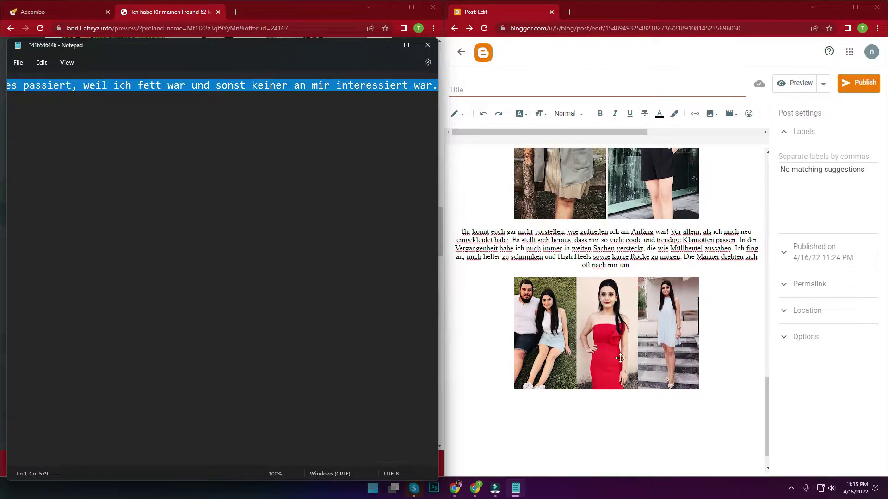
# - Paste the "Was passierte mit deinem Freund?" paragraph below the three-part photo in the post and remove the empty line above it
pyautogui.click(385, 45)
pyautogui.click(660, 406)
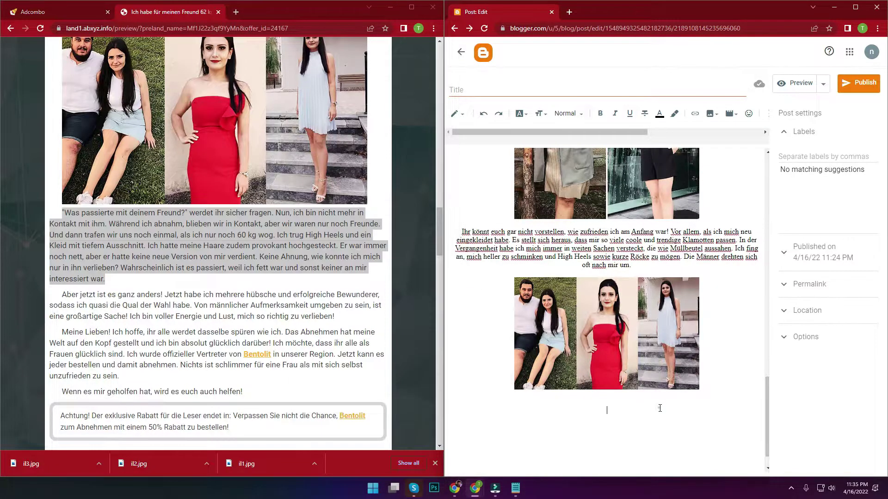
pyautogui.hotkey('ctrl', 'v')
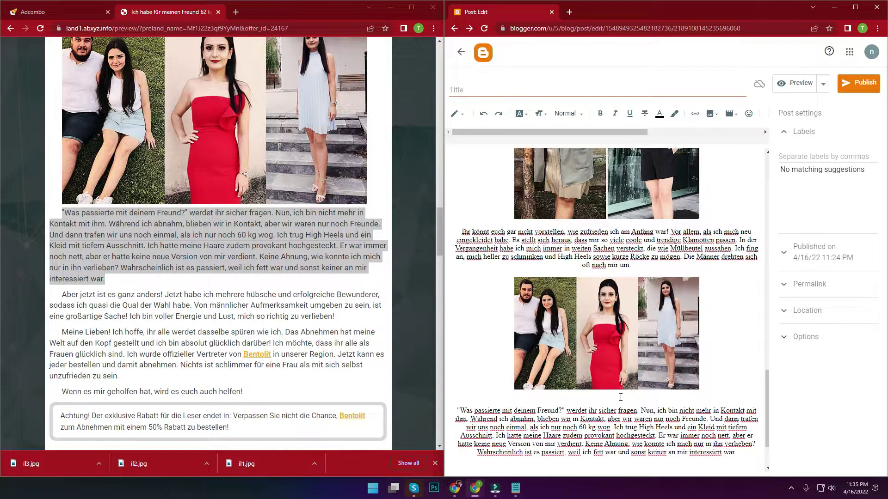
pyautogui.click(620, 398)
pyautogui.press('BackSpace')
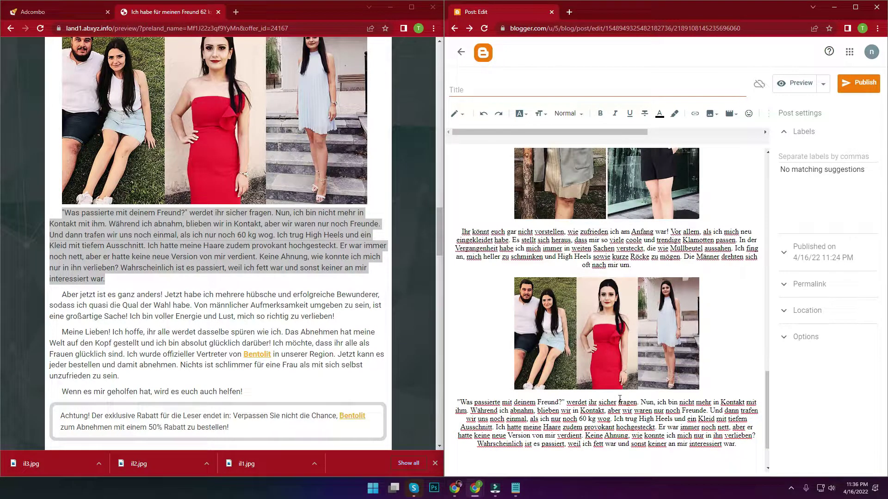
# - Transfer the prelanding's "Aber jetzt ist es ganz anders!" paragraph through Notepad and paste it below the "Was passierte" paragraph in the post
pyautogui.scroll(-2, 733, 405)
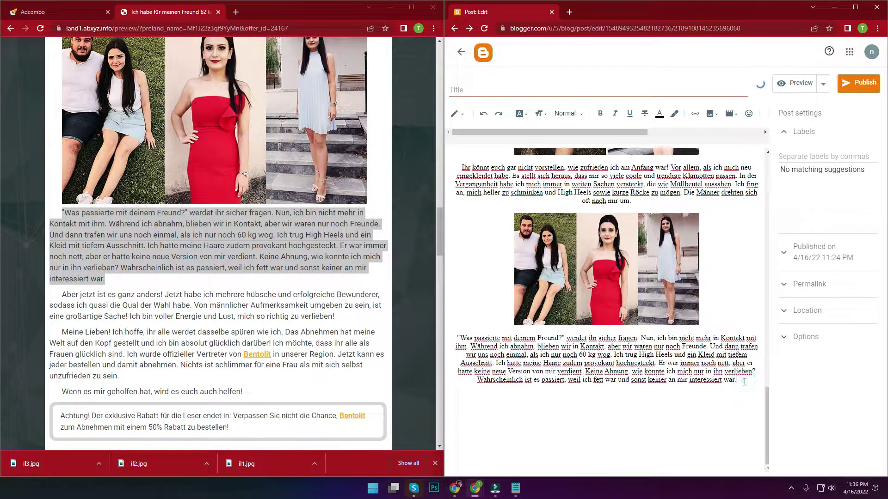
pyautogui.scroll(-2, 264, 239)
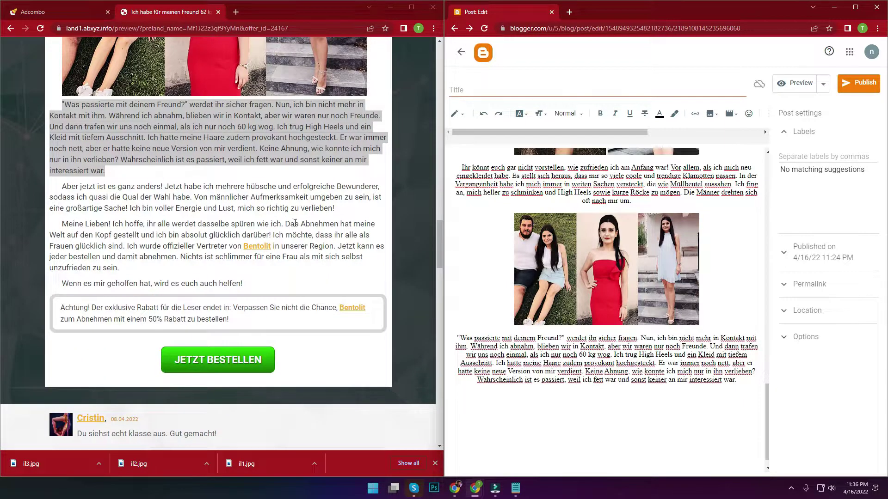
pyautogui.moveTo(336, 209); pyautogui.dragTo(55, 188)
pyautogui.hotkey('ctrl', 'c')
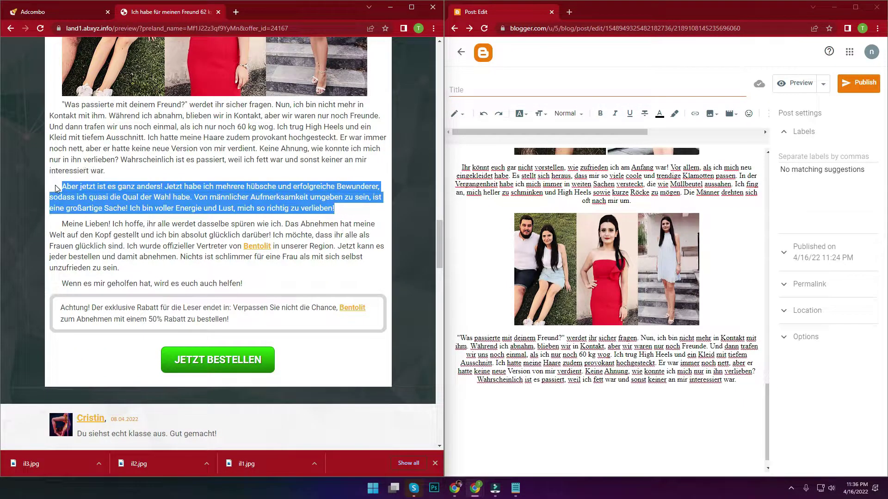
pyautogui.click(515, 487)
pyautogui.hotkey('ctrl', 'v')
pyautogui.hotkey('ctrl', 'a')
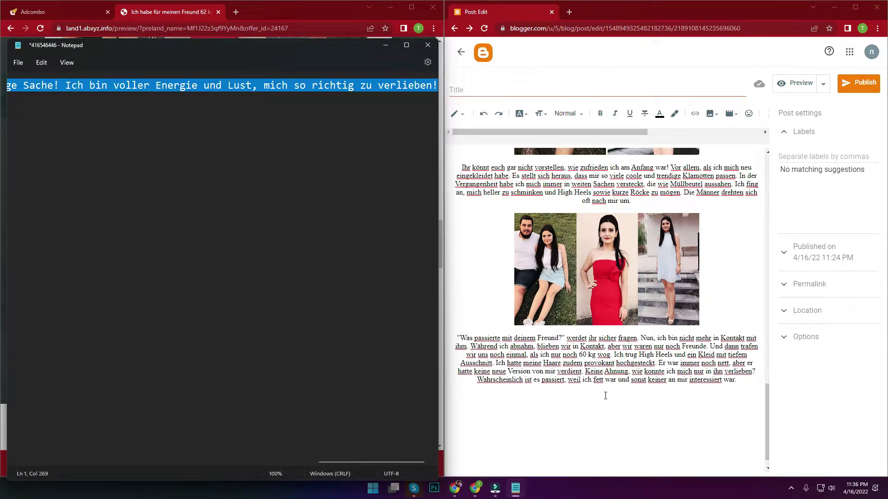
pyautogui.click(605, 396)
pyautogui.hotkey('ctrl', 'v')
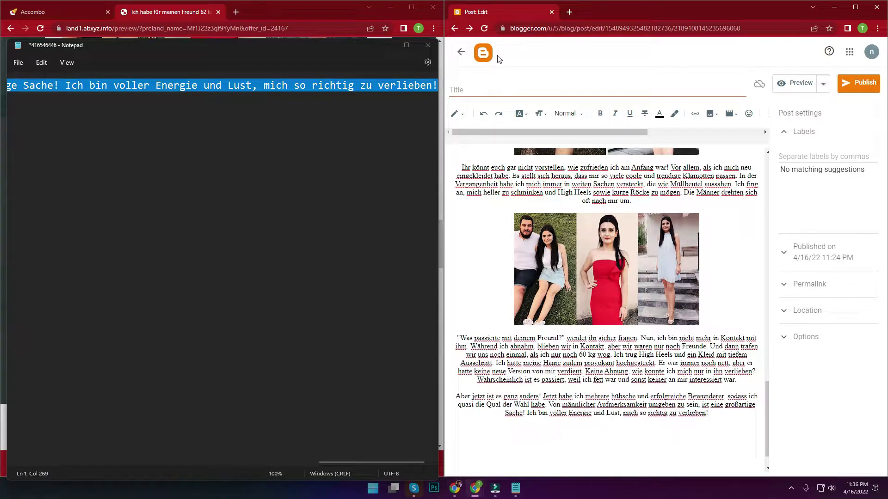
pyautogui.click(386, 45)
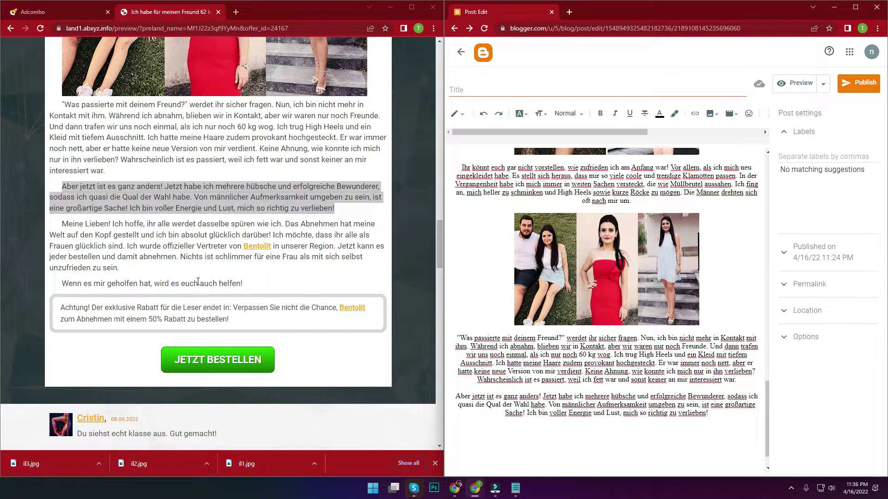
# - Transfer the prelanding's "Meine Lieben!" paragraph through Notepad and paste it below the "Aber jetzt" paragraph in the post
pyautogui.moveTo(138, 271); pyautogui.dragTo(63, 227)
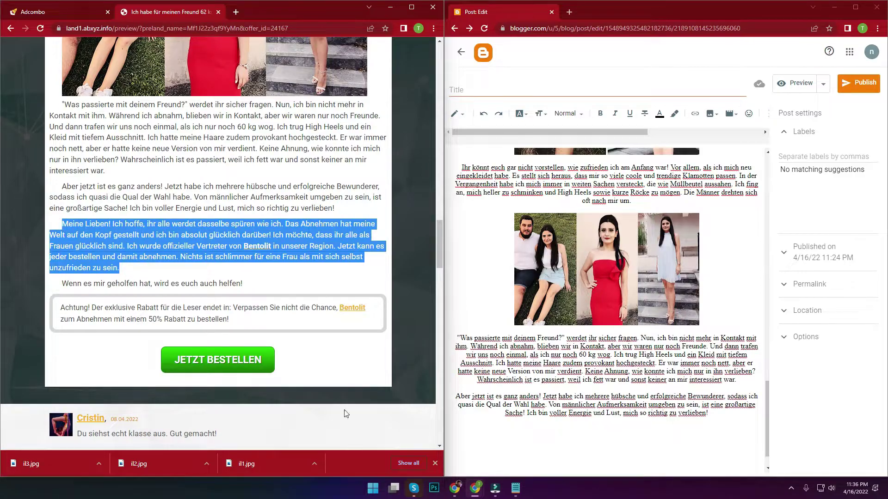
pyautogui.hotkey('ctrl', 'c')
pyautogui.click(515, 488)
pyautogui.hotkey('ctrl', 'a')
pyautogui.hotkey('ctrl', 'v')
pyautogui.hotkey('ctrl', 'a')
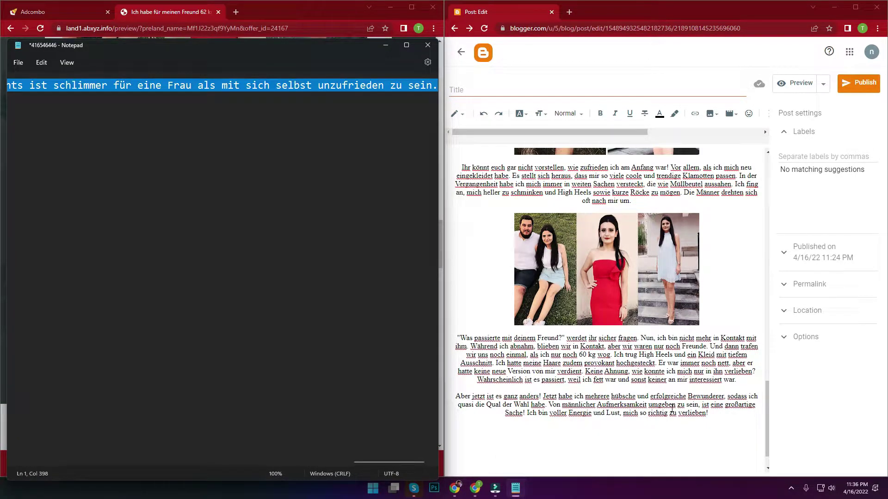
pyautogui.click(734, 415)
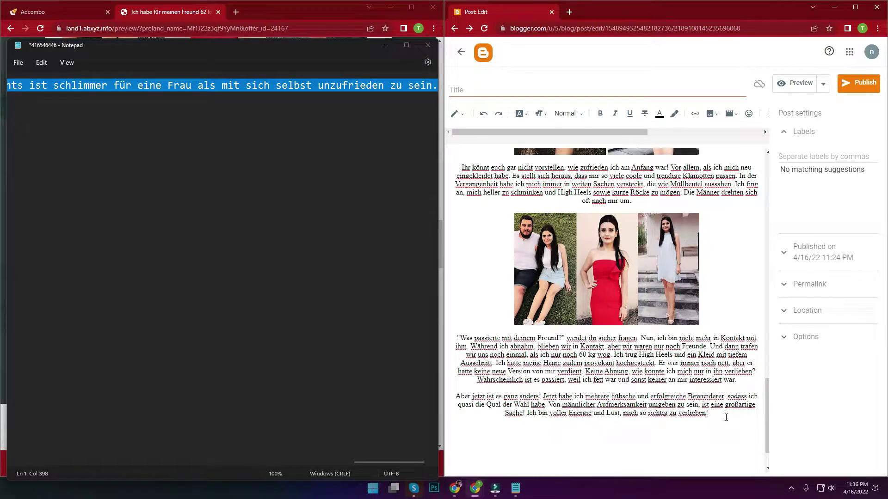
pyautogui.hotkey('ctrl', 'v')
pyautogui.click(386, 45)
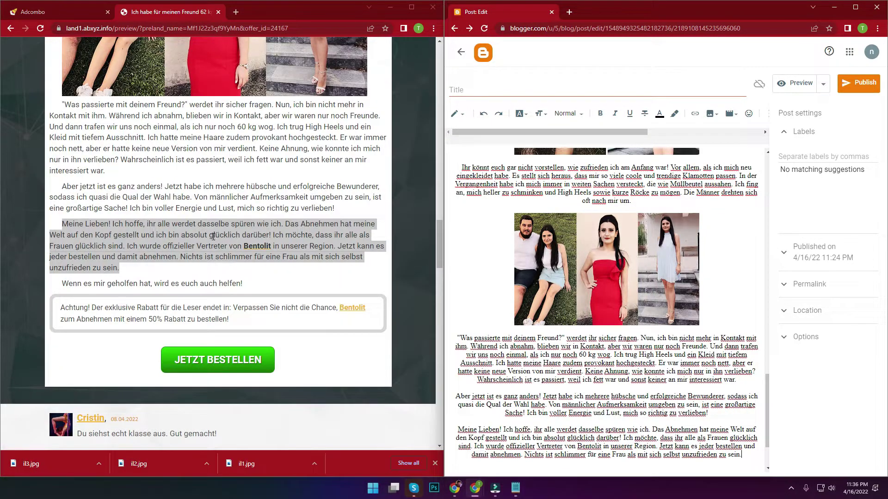
# - Transfer the line "Wenn es mir geholfen hat, wird es euch auch helfen!" through Notepad and paste it below the "Meine Lieben!" paragraph in the post
pyautogui.scroll(-2, 213, 234)
pyautogui.moveTo(244, 176); pyautogui.dragTo(55, 174)
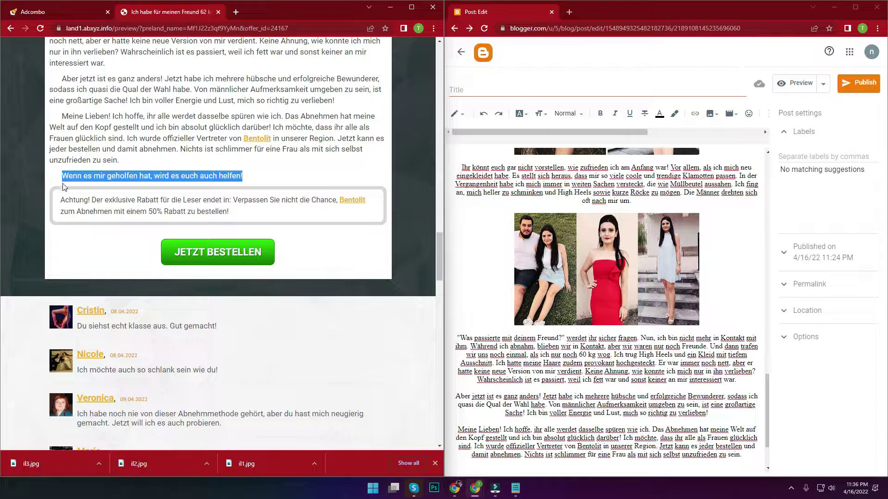
pyautogui.click(519, 489)
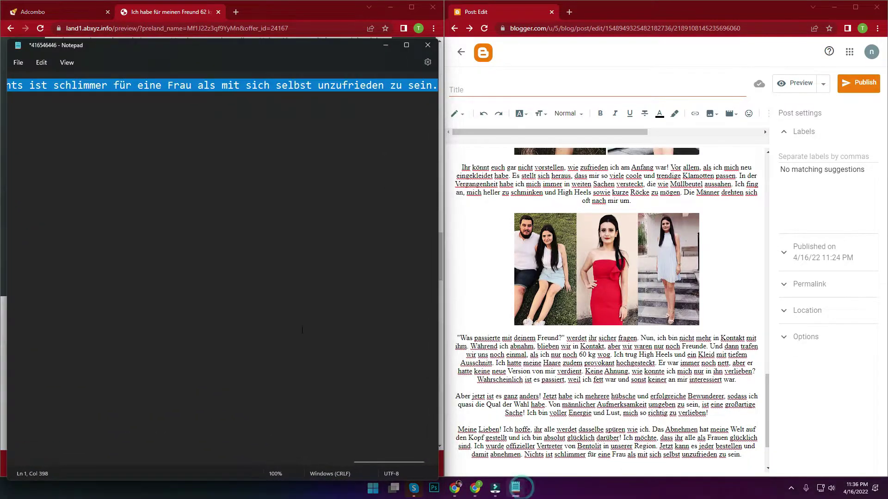
pyautogui.hotkey('ctrl', 'v')
pyautogui.hotkey('ctrl', 'a')
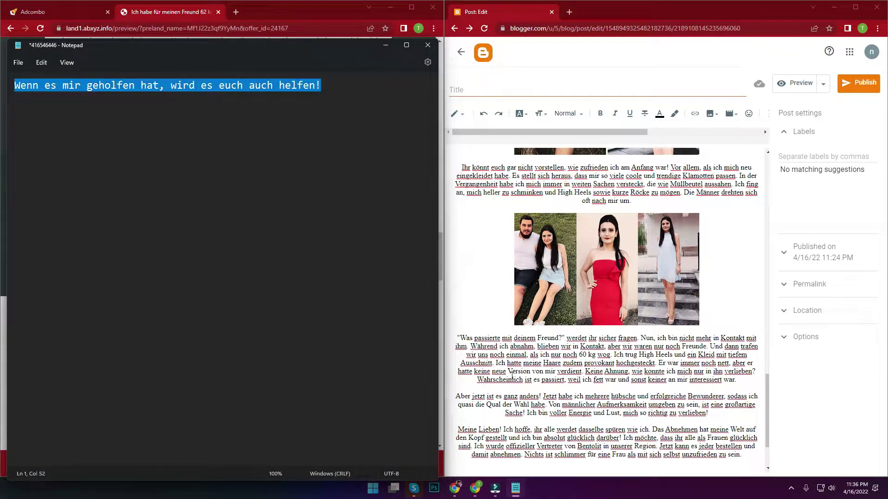
pyautogui.click(727, 469)
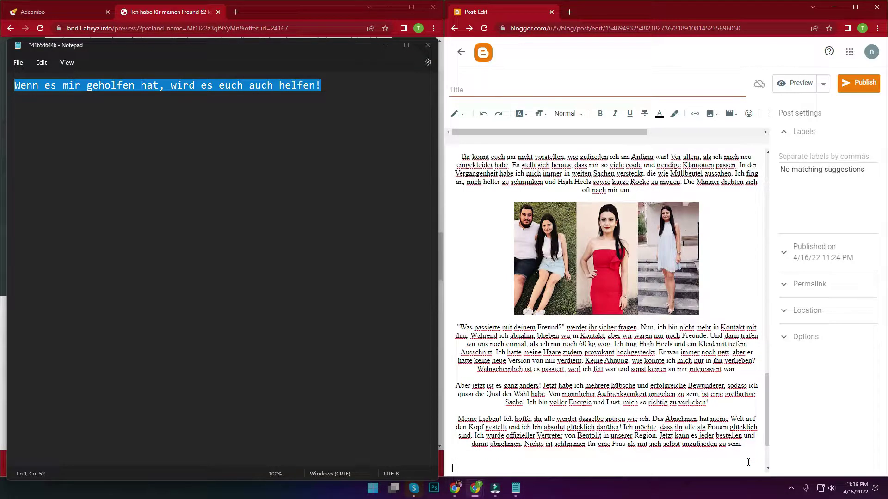
pyautogui.hotkey('ctrl', 'v')
pyautogui.scroll(-2, 692, 390)
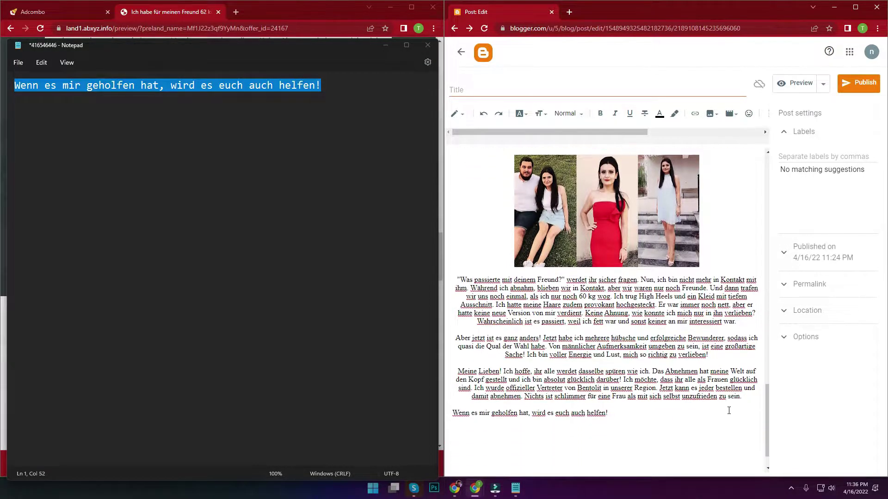
pyautogui.click(390, 49)
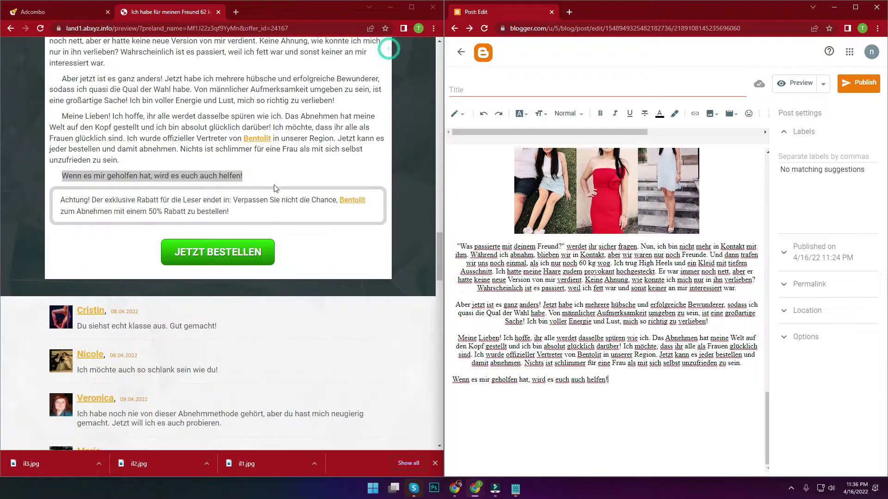
# - Transfer the boxed "Achtung!" 50% discount notice through Notepad and paste it on a new line at the end of the post
pyautogui.moveTo(236, 218); pyautogui.dragTo(65, 196)
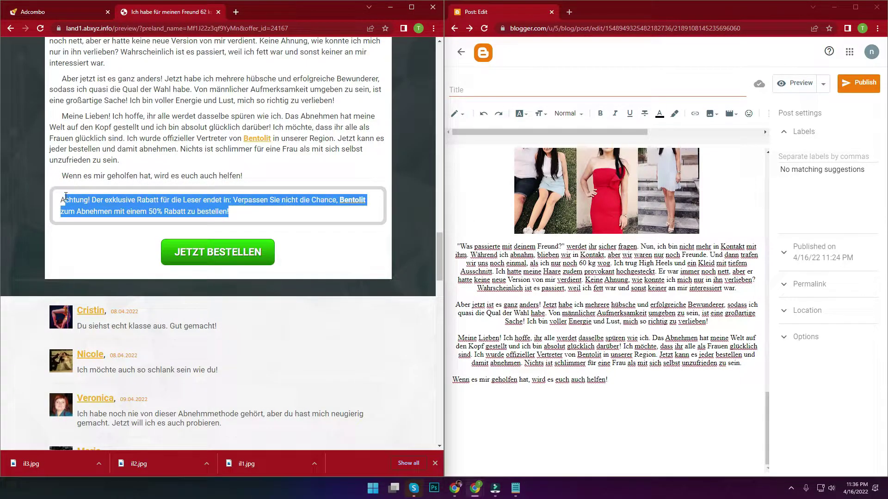
pyautogui.click(520, 492)
pyautogui.hotkey('ctrl', 'v')
pyautogui.hotkey('ctrl', 'a')
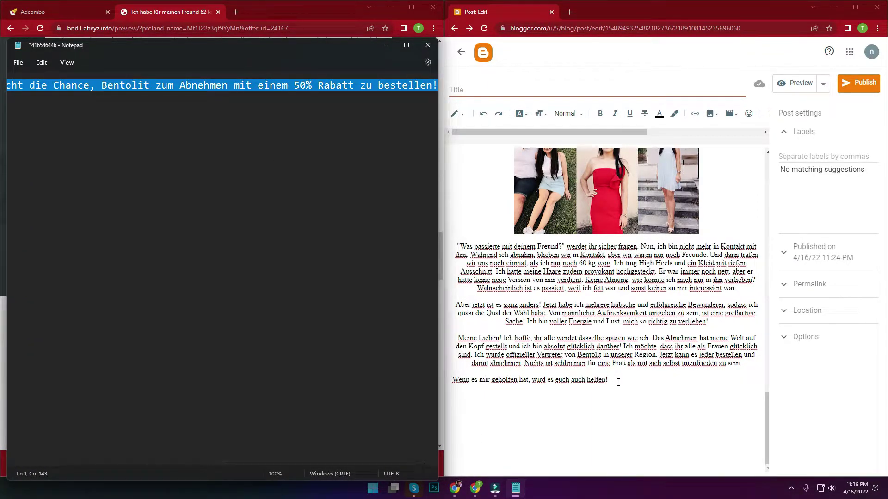
pyautogui.click(617, 380)
pyautogui.press('Return')
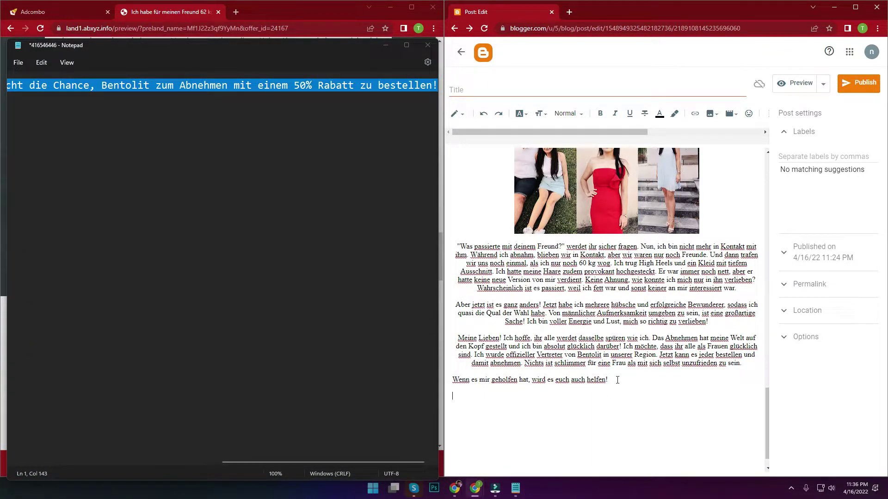
pyautogui.hotkey('ctrl', 'v')
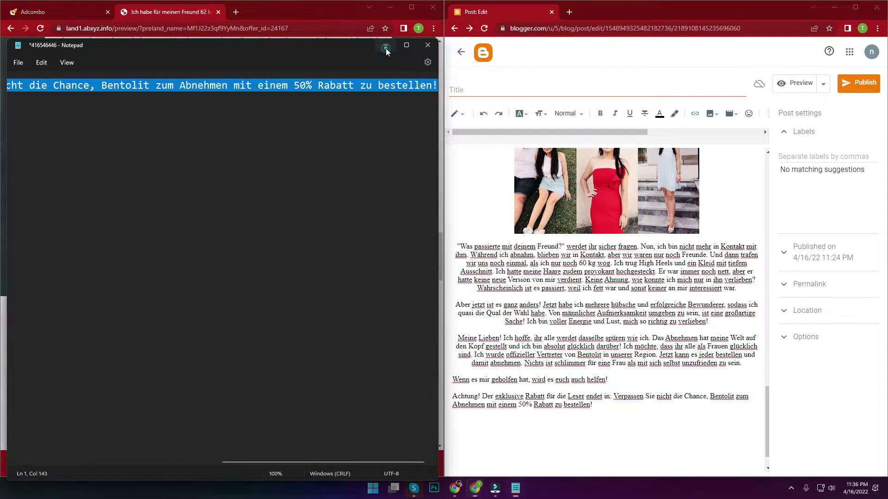
# - Minimize the text file and copy the "JETZT BESTELLEN" order button text from the landing page
pyautogui.click(385, 45)
pyautogui.scroll(-2, 259, 232)
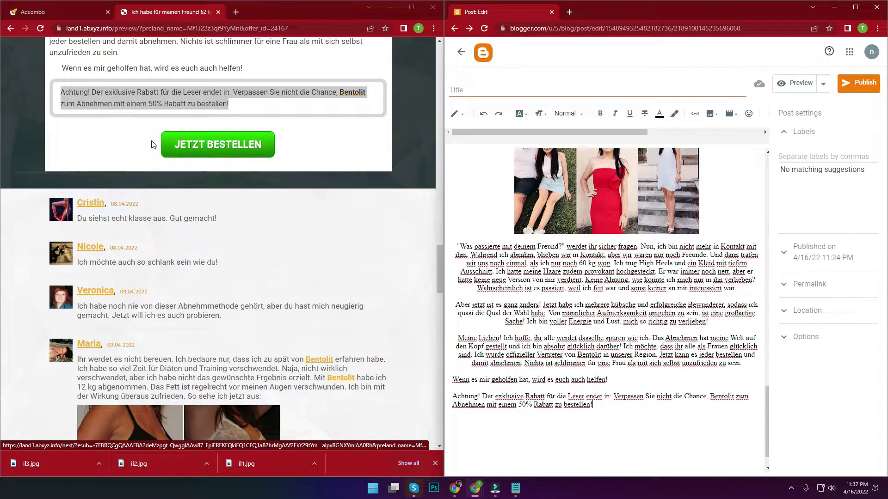
pyautogui.moveTo(149, 140); pyautogui.dragTo(280, 145)
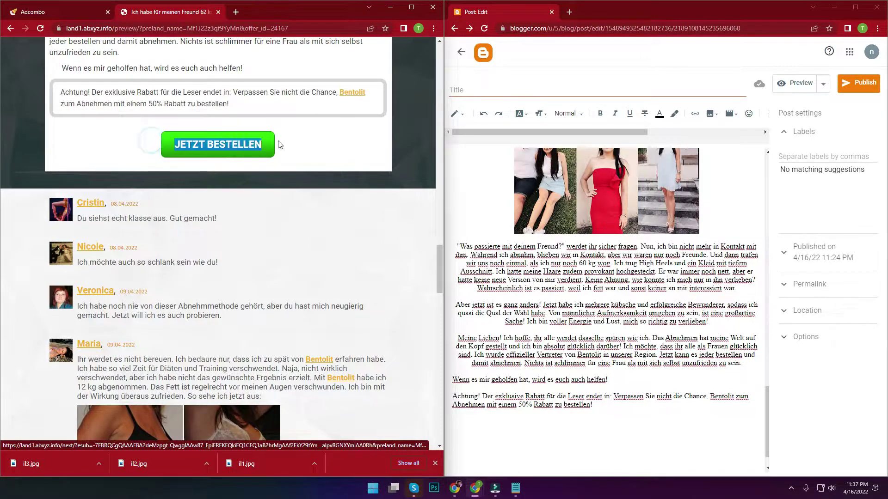
pyautogui.rightClick(235, 149)
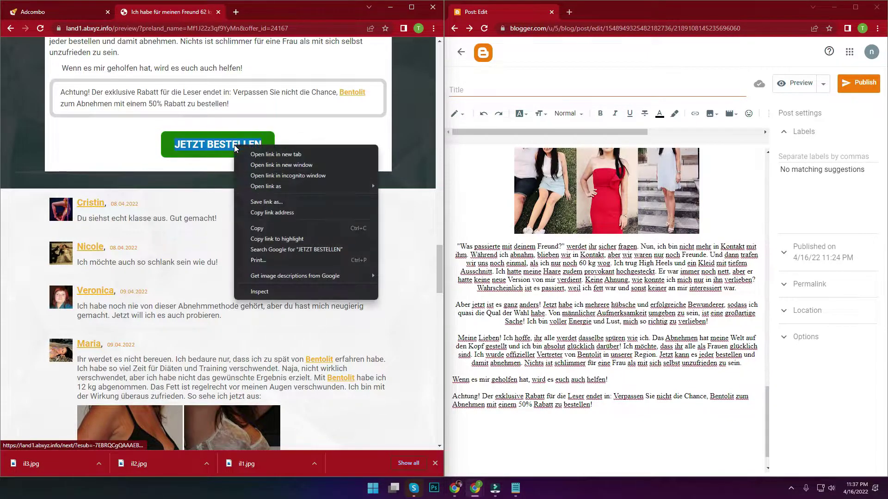
pyautogui.click(249, 228)
# - Search the web for "eng to beng" in a new maximized browser tab and open Google Translate from the results
pyautogui.click(232, 15)
pyautogui.write('e')
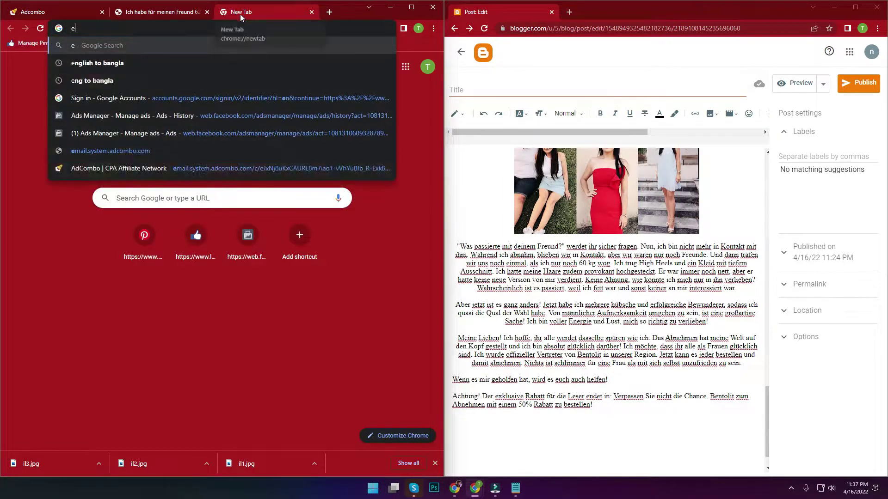
pyautogui.click(411, 7)
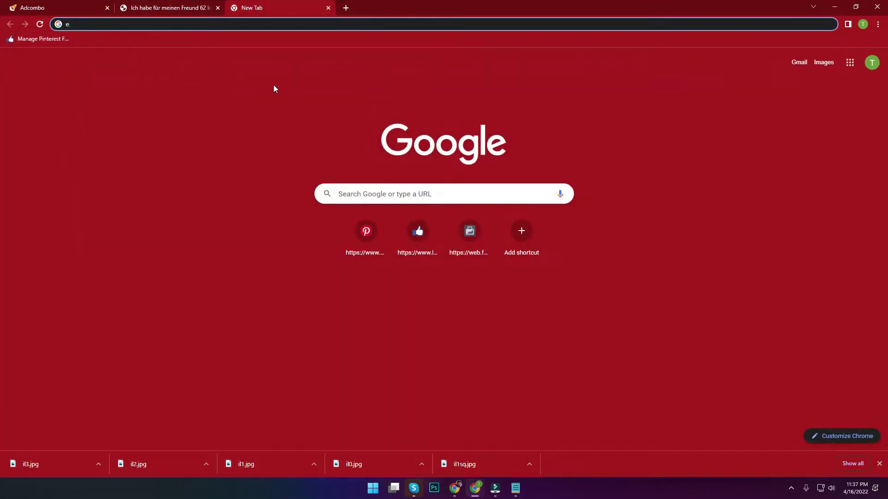
pyautogui.write('ng to beng')
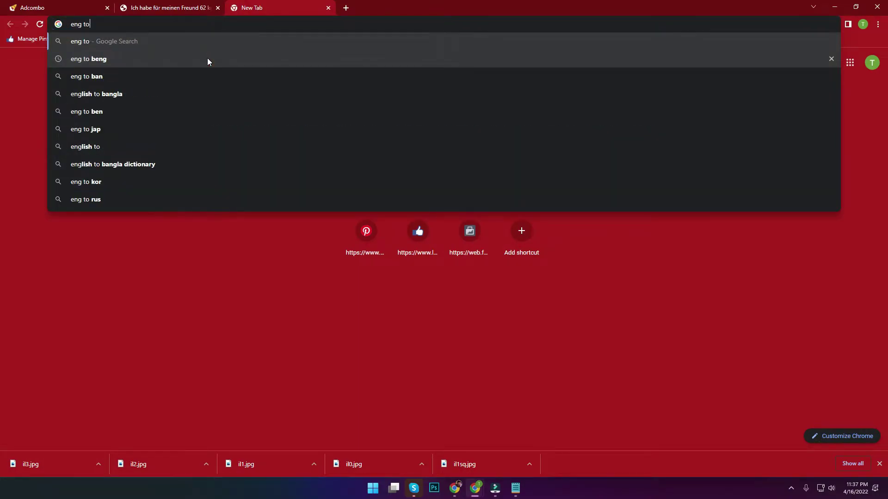
pyautogui.click(154, 63)
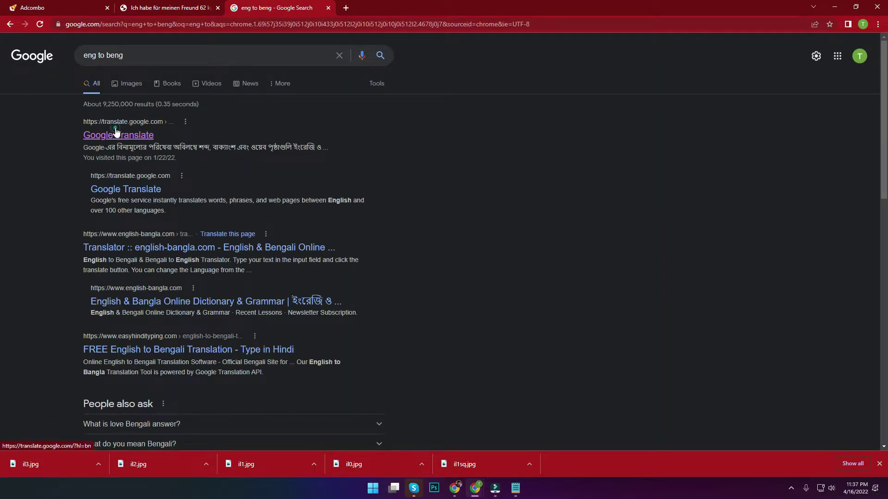
pyautogui.click(117, 133)
# - Translate the copied "JETZT BESTELLEN" into English with automatic source language detection
pyautogui.click(167, 13)
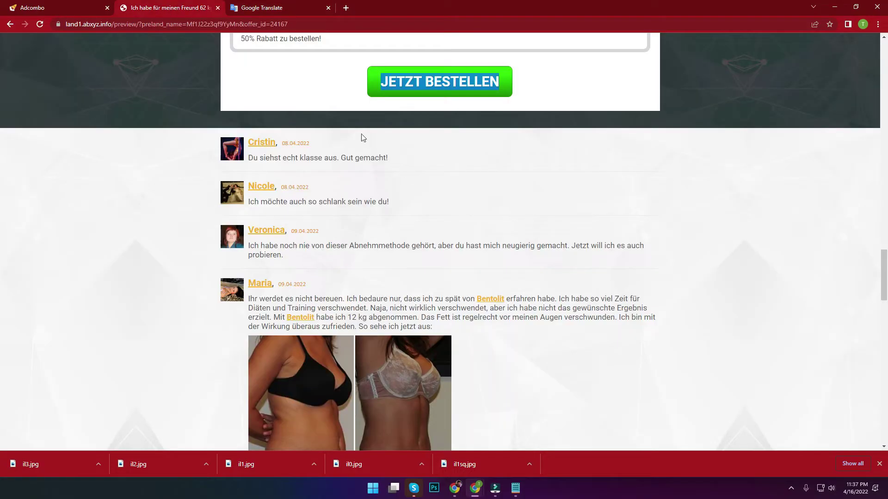
pyautogui.scroll(2, 420, 173)
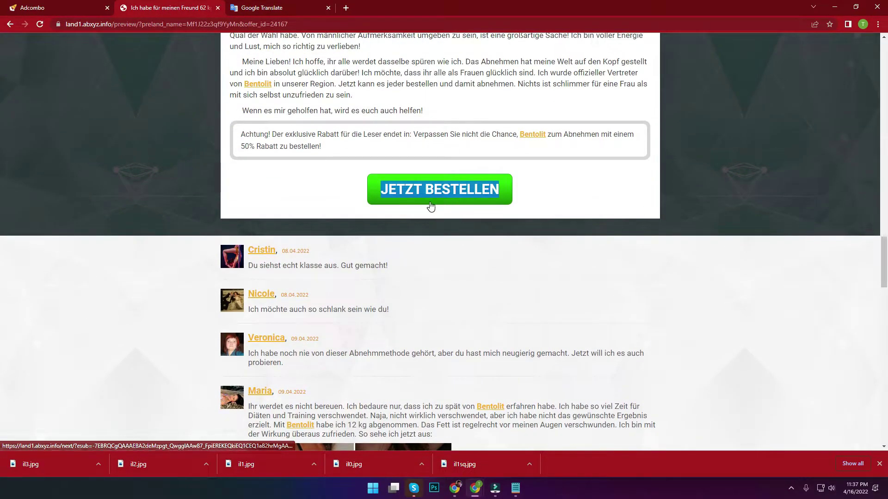
pyautogui.click(275, 6)
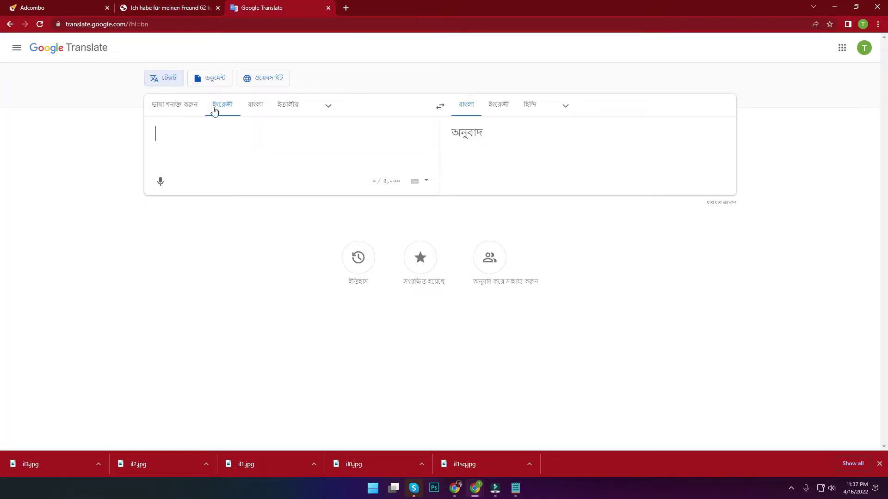
pyautogui.click(170, 108)
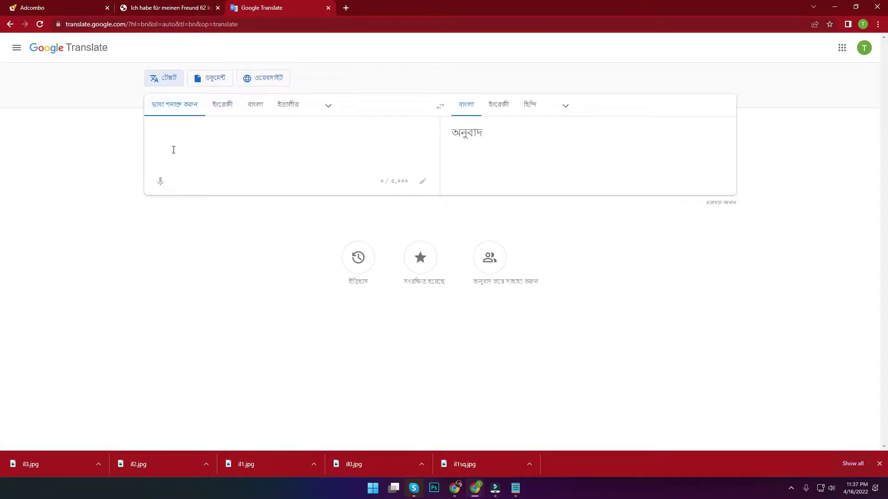
pyautogui.hotkey('ctrl', 'v')
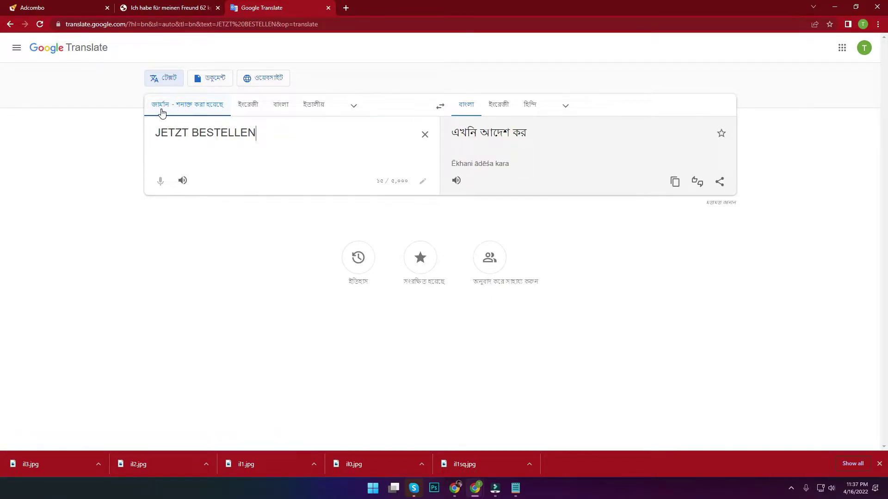
pyautogui.click(494, 106)
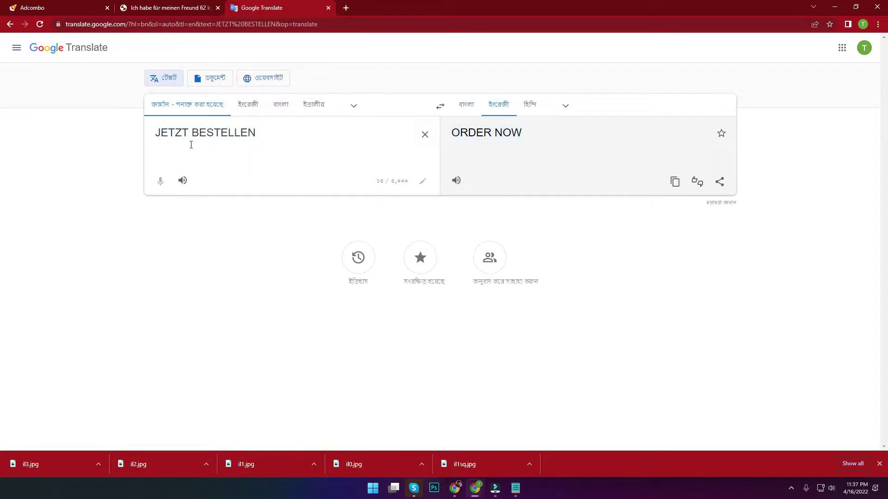
# - Run a Google image search for "JETZT BESTELLEN" in a new tab, using the source text from the translator
pyautogui.moveTo(255, 134); pyautogui.dragTo(138, 133)
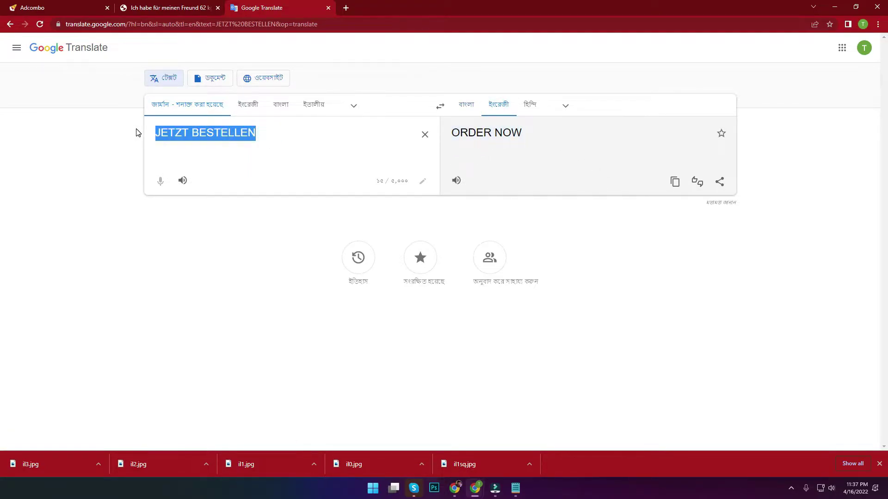
pyautogui.click(344, 7)
pyautogui.hotkey('ctrl', 'v')
pyautogui.press('Return')
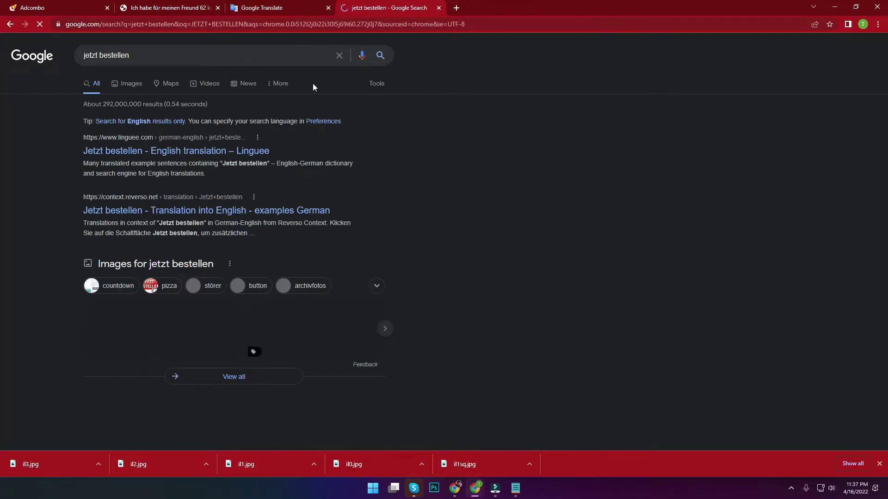
pyautogui.click(121, 83)
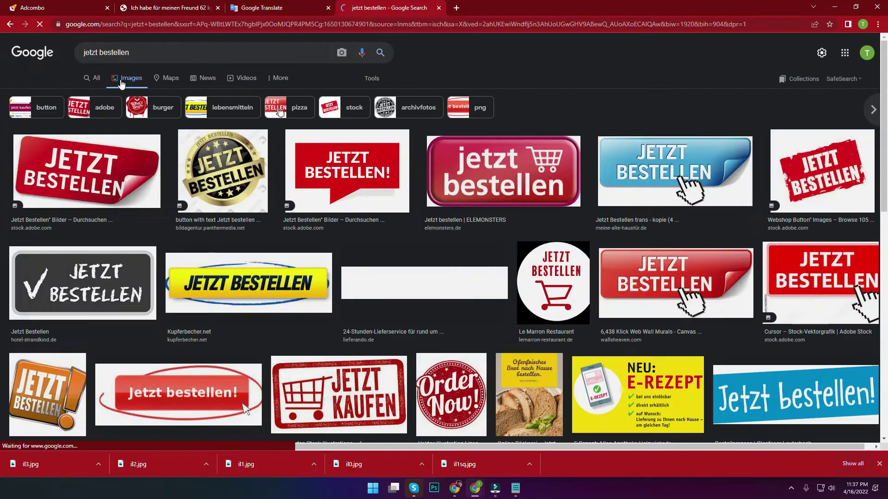
# - Look through the "jetzt bestellen" image results for a suitable order button graphic
pyautogui.scroll(-2, 671, 257)
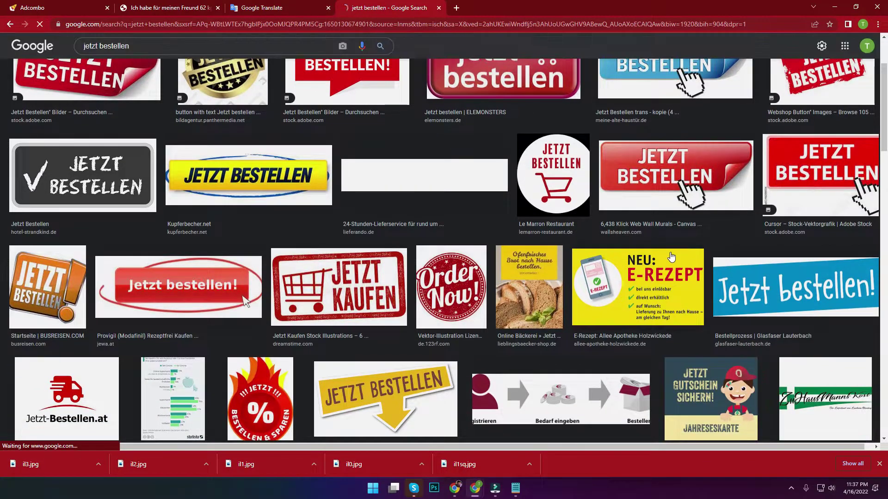
pyautogui.scroll(-6, 637, 250)
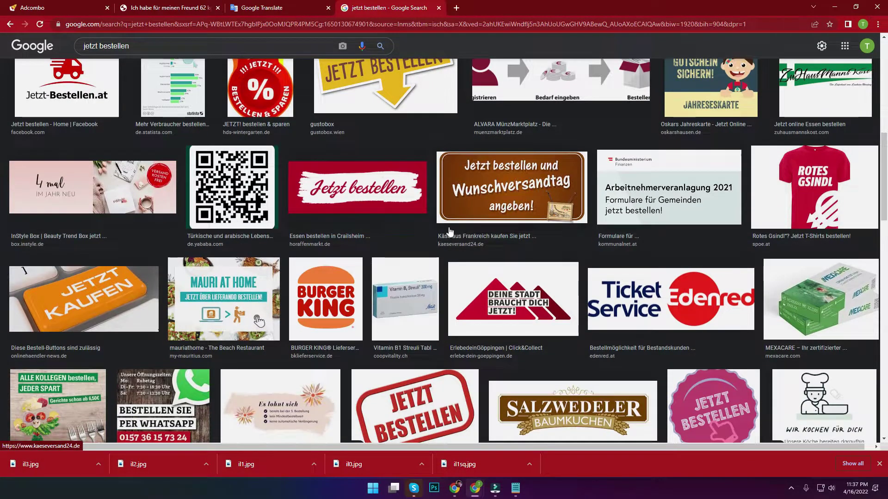
pyautogui.scroll(-2, 460, 231)
pyautogui.scroll(-8, 406, 219)
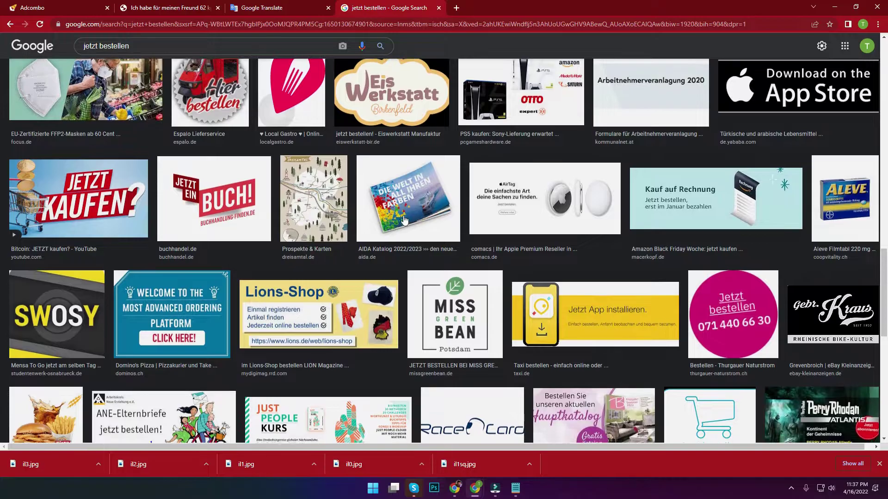
pyautogui.scroll(-4, 405, 221)
pyautogui.scroll(-7, 403, 220)
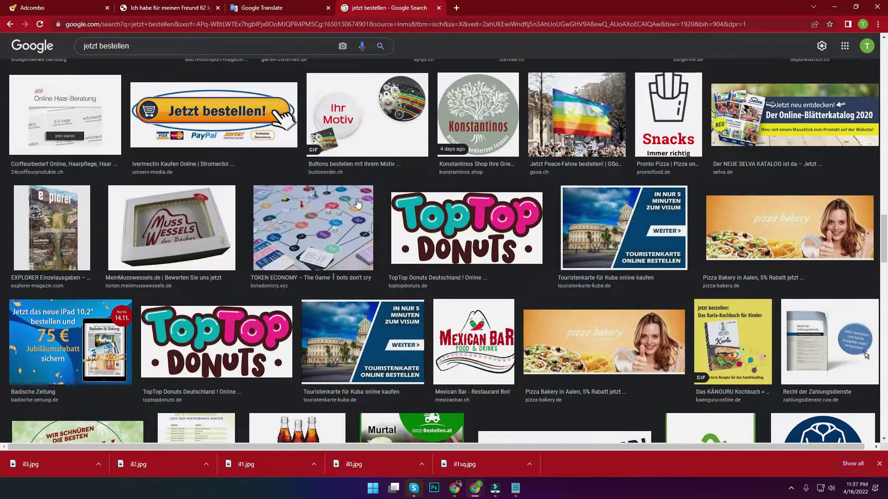
pyautogui.scroll(-5, 413, 201)
pyautogui.scroll(-4, 383, 200)
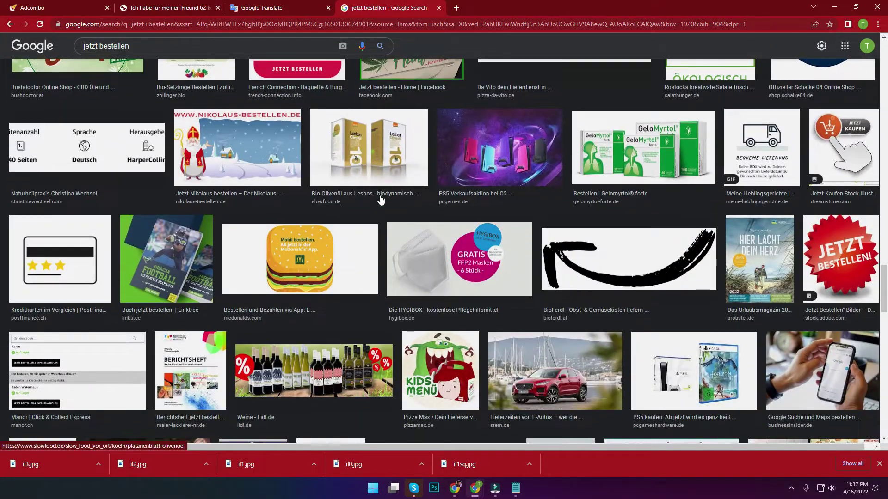
pyautogui.scroll(-5, 378, 199)
pyautogui.scroll(-7, 377, 199)
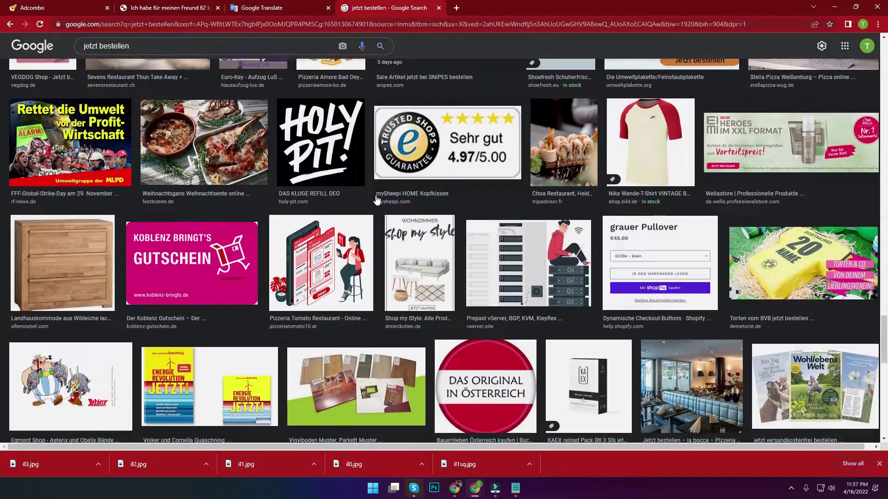
pyautogui.scroll(20, 376, 198)
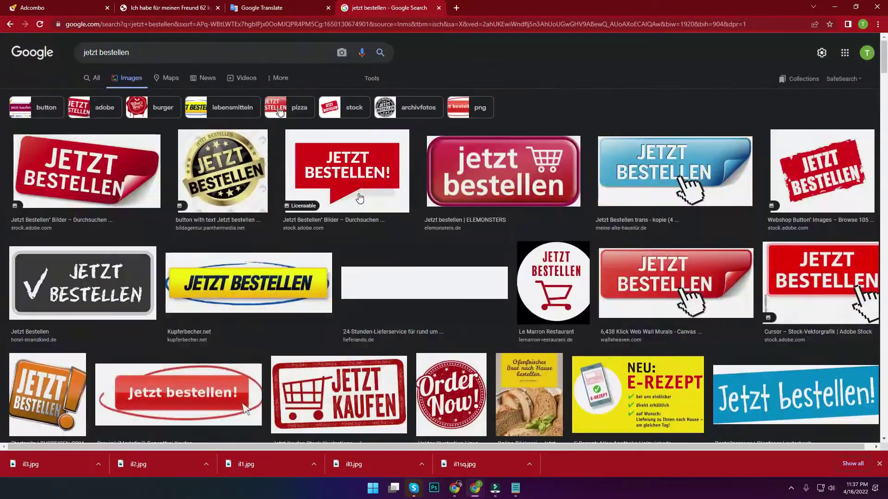
# - Narrow the image results to "button" and look through them for a suitable order button
pyautogui.click(40, 106)
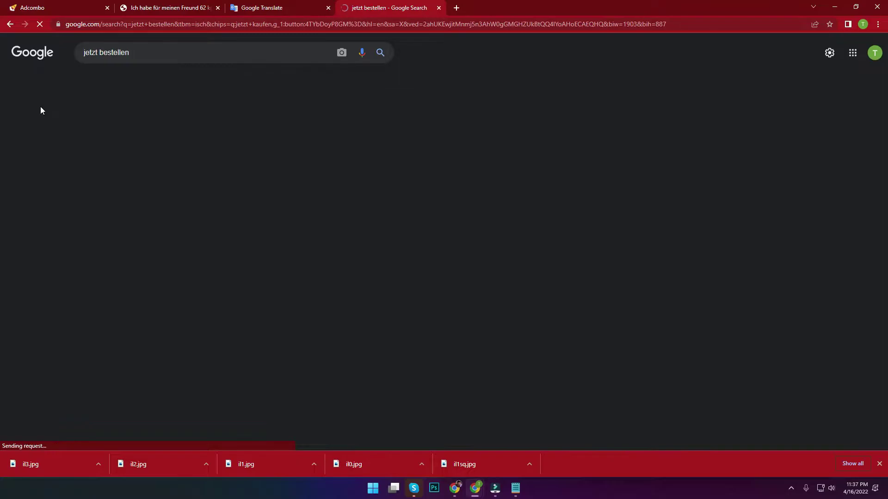
pyautogui.scroll(-3, 238, 251)
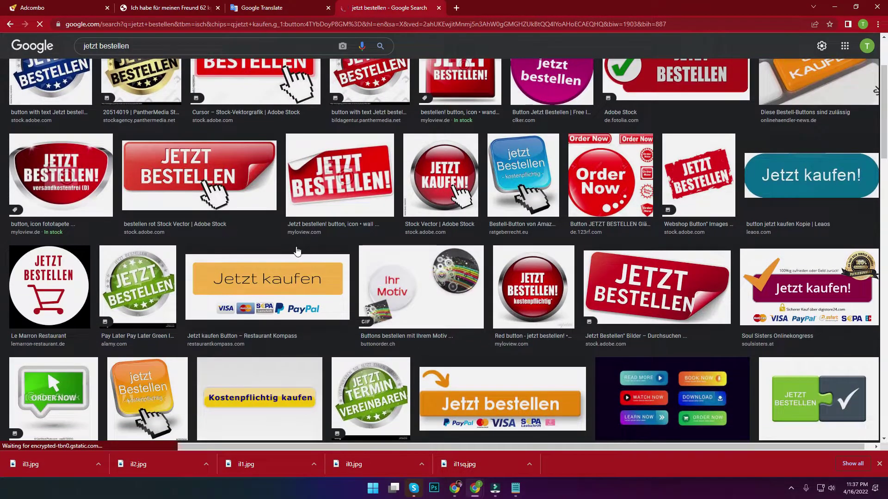
pyautogui.scroll(-5, 256, 245)
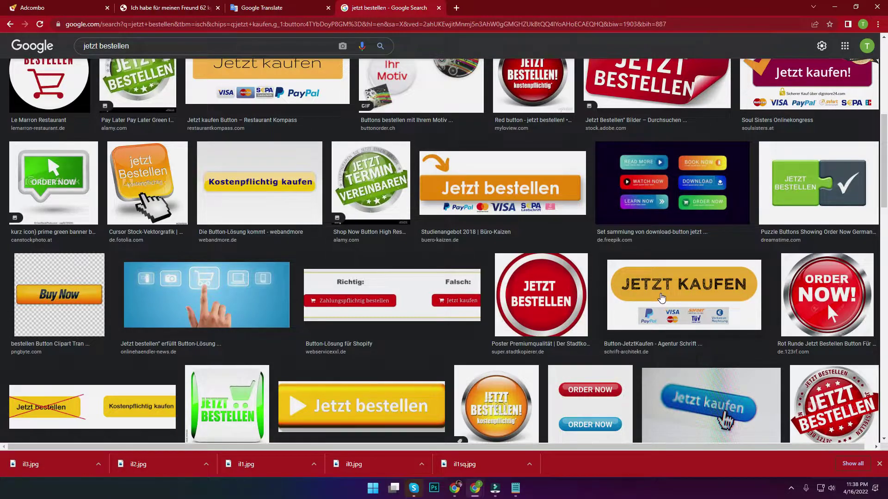
pyautogui.scroll(-3, 661, 298)
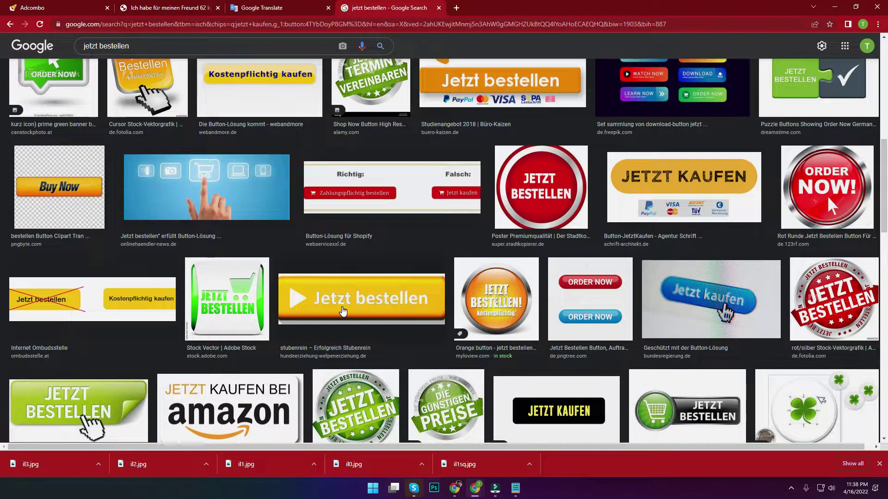
pyautogui.scroll(-3, 343, 312)
pyautogui.scroll(-5, 447, 229)
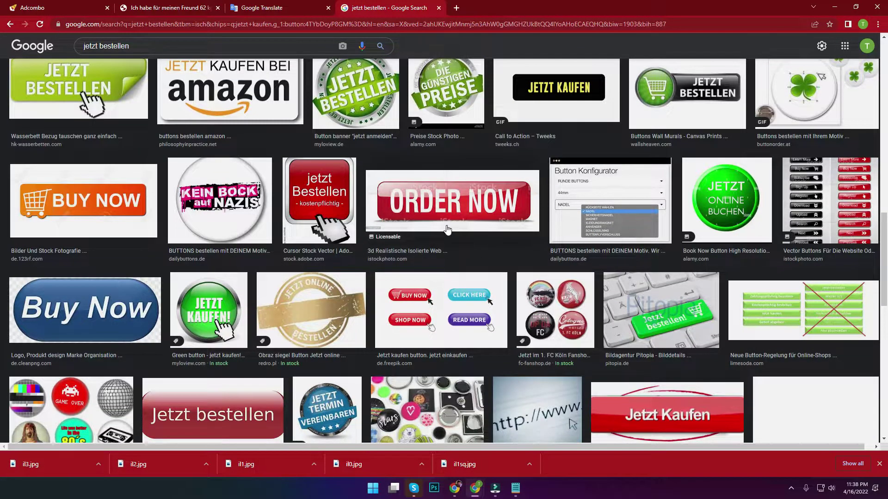
pyautogui.scroll(-5, 363, 238)
pyautogui.scroll(-3, 336, 238)
pyautogui.scroll(-2, 337, 238)
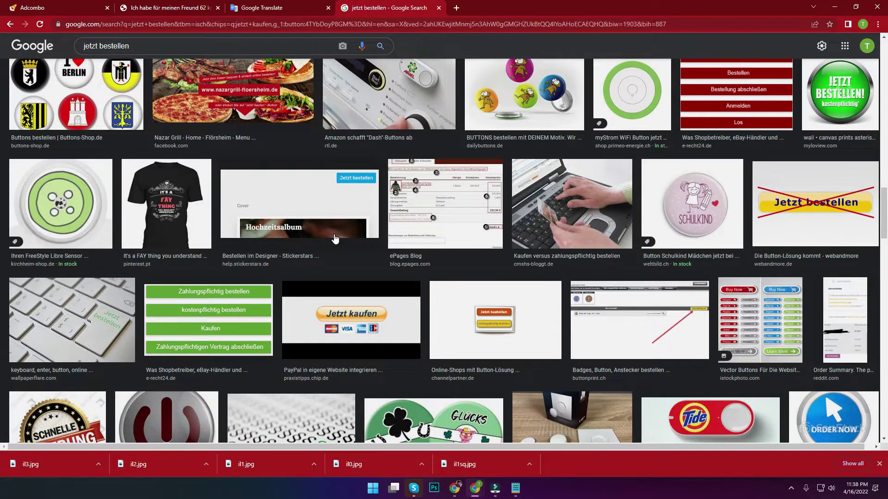
pyautogui.press('Home')
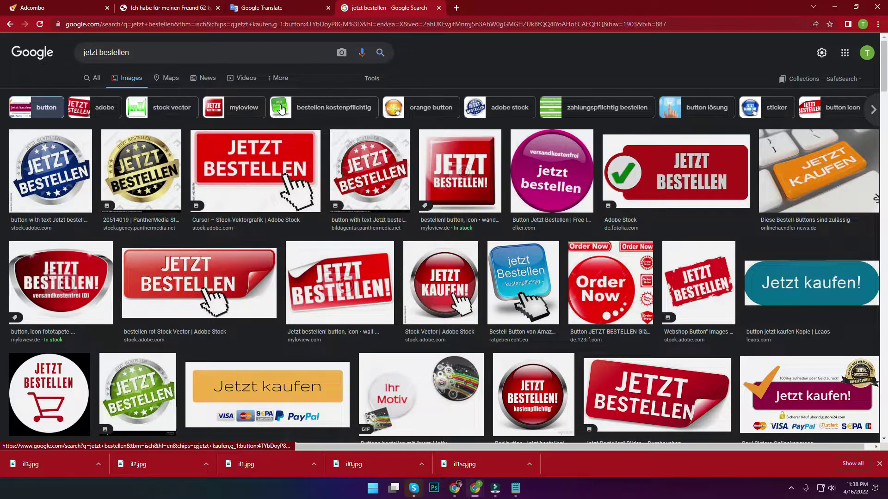
# - Try narrowing the button images further to "stock vector" and look through those results
pyautogui.click(170, 107)
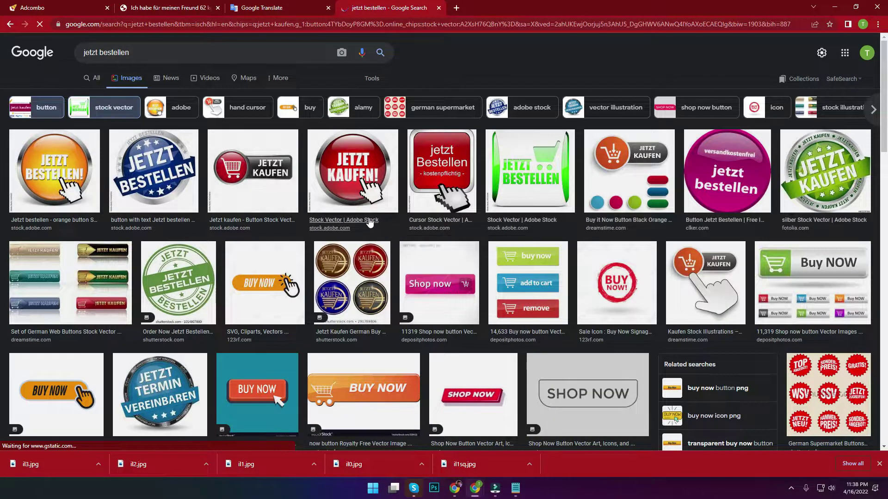
pyautogui.scroll(-2, 494, 226)
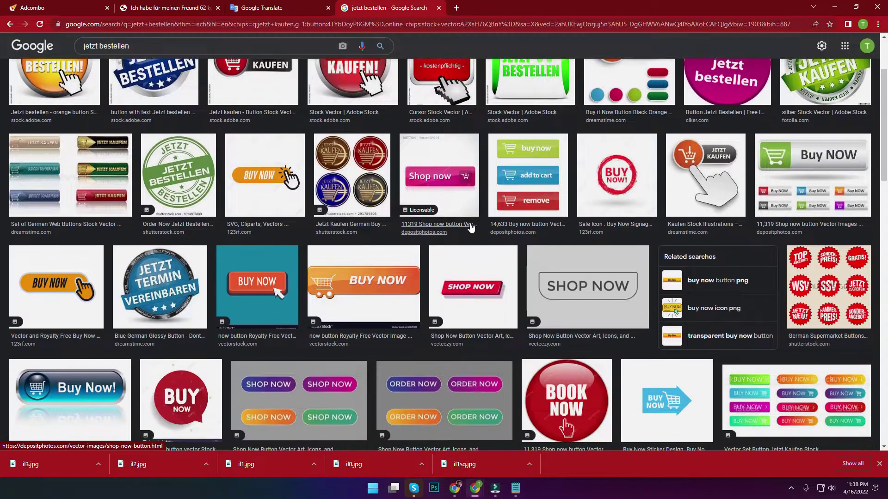
pyautogui.scroll(-6, 450, 225)
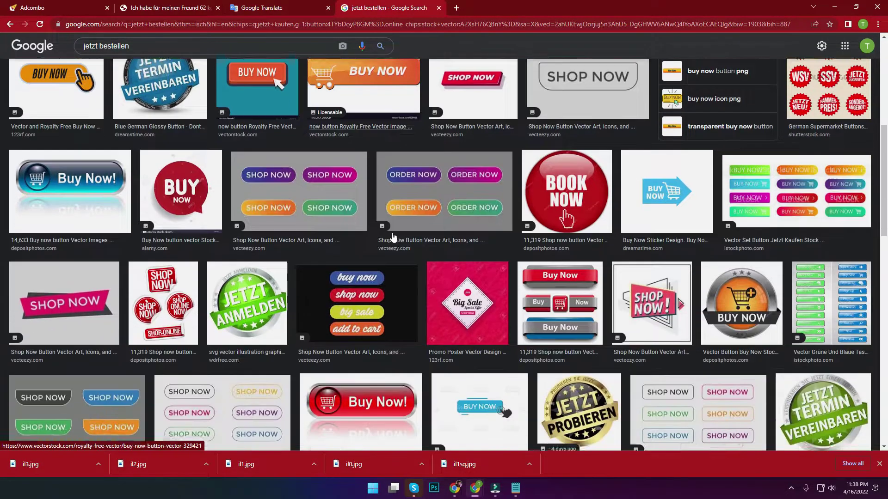
pyautogui.scroll(10, 176, 234)
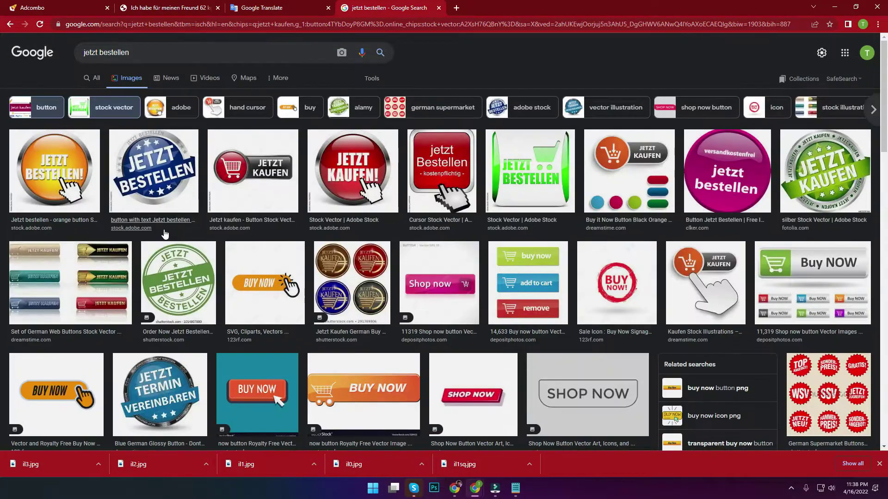
pyautogui.click(9, 23)
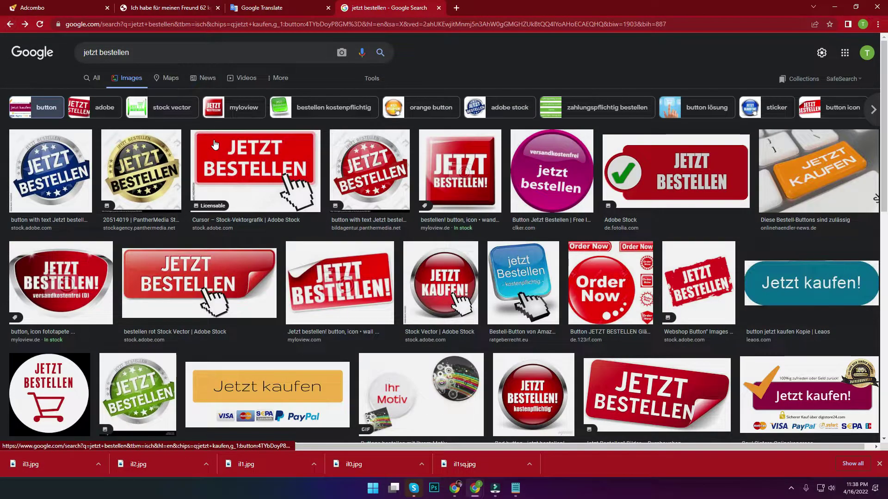
# - Try narrowing the button images to "stock vector" and "shop now button", and return to the "button" results
pyautogui.click(172, 106)
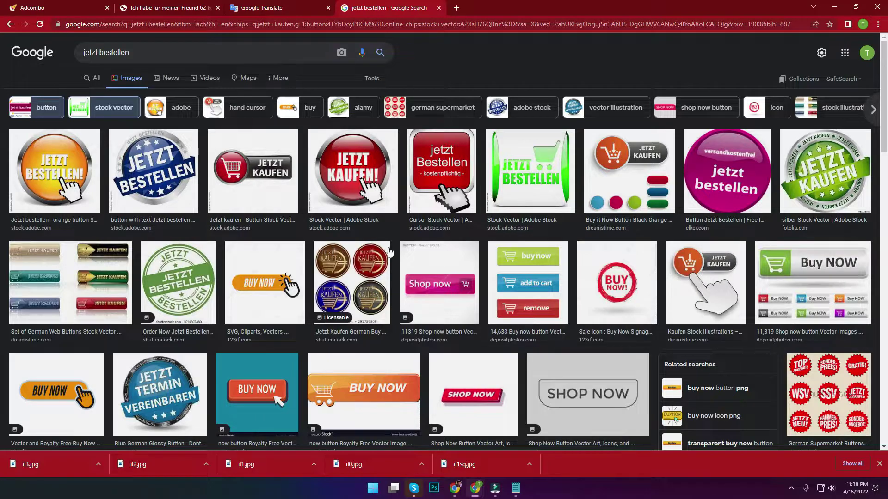
pyautogui.click(706, 109)
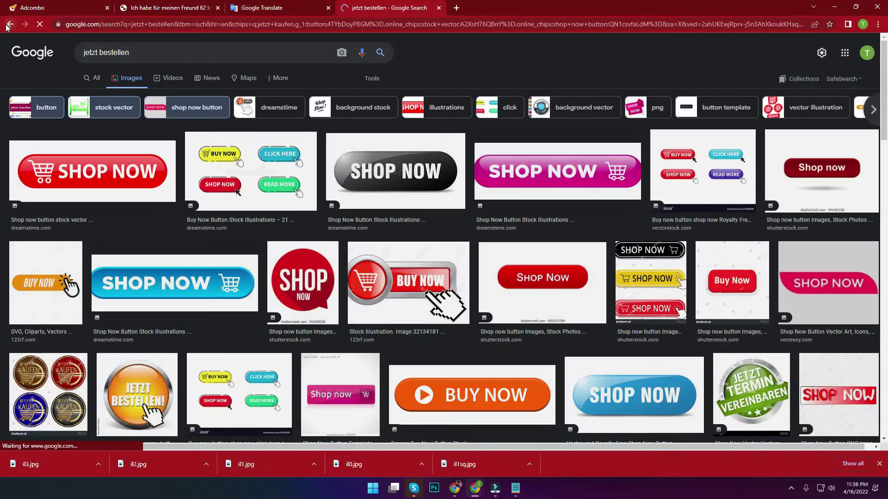
pyautogui.click(9, 24)
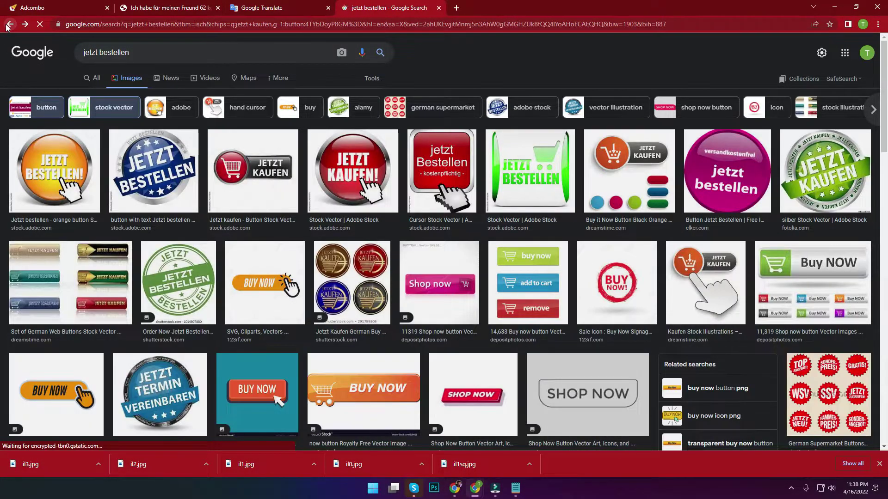
pyautogui.click(10, 24)
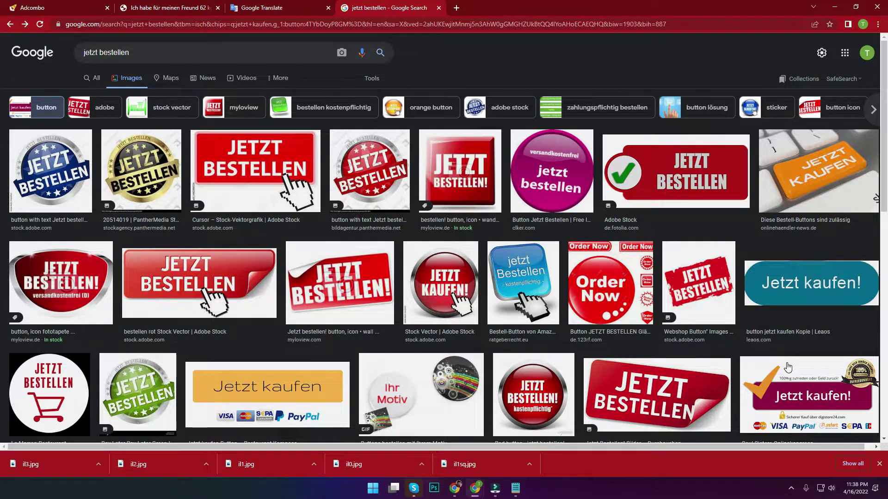
# - Preview the purple "Jetzt kaufen!" button image and look through its related red and blue button graphics
pyautogui.click(815, 393)
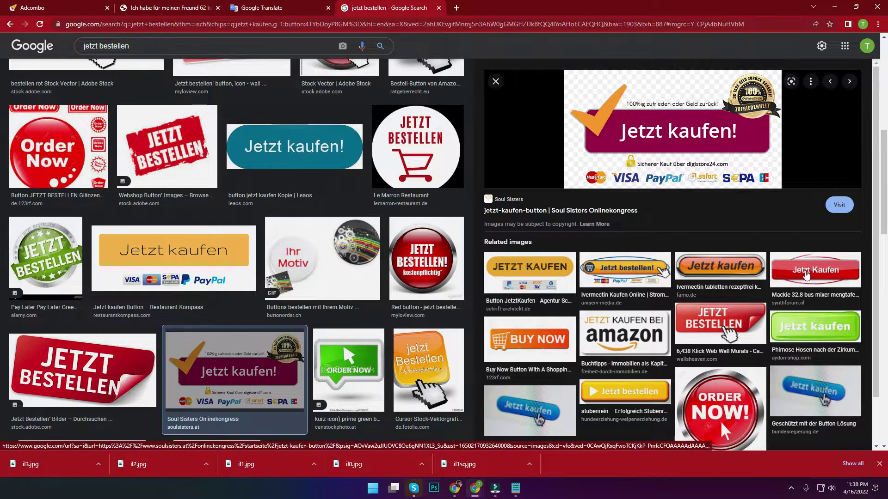
pyautogui.click(809, 270)
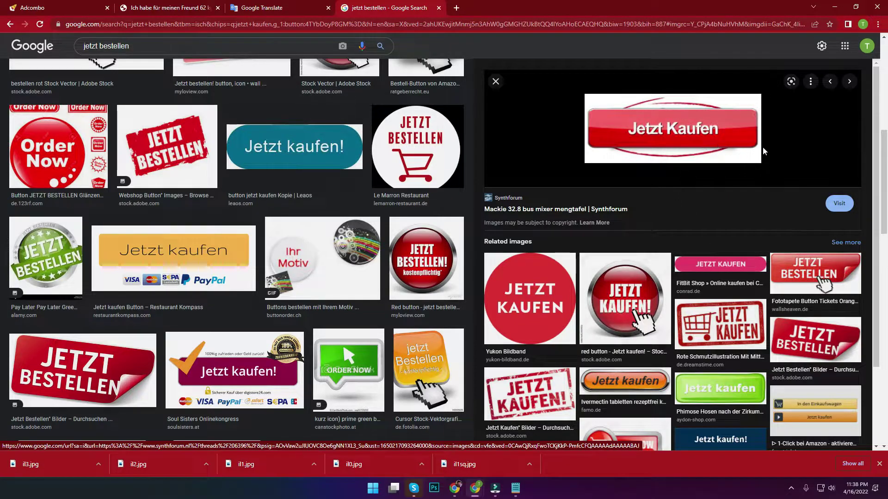
pyautogui.scroll(-2, 693, 208)
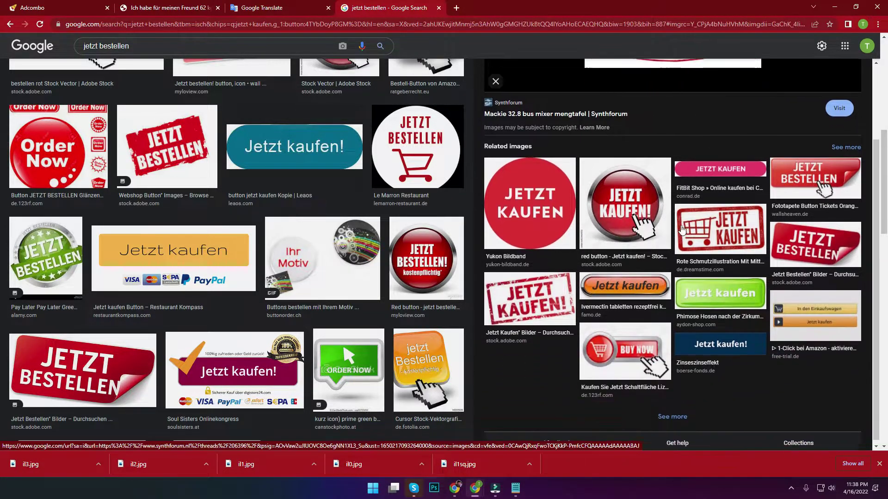
pyautogui.click(732, 345)
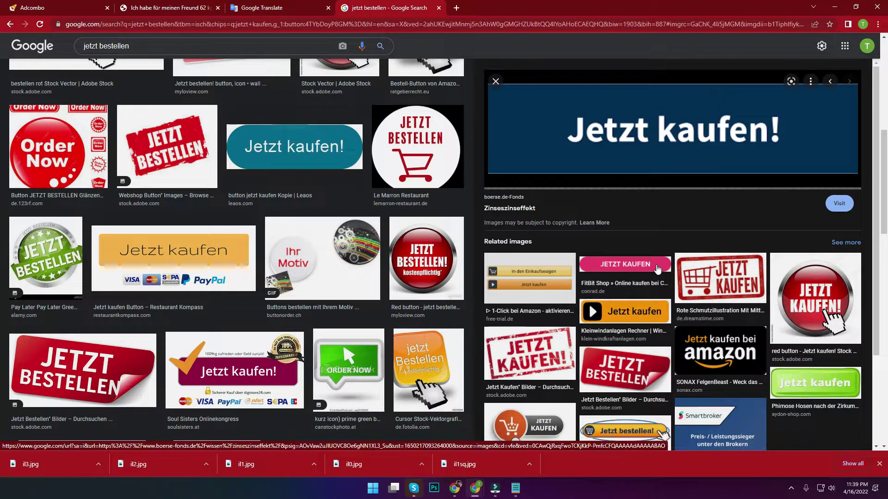
pyautogui.scroll(-2, 652, 343)
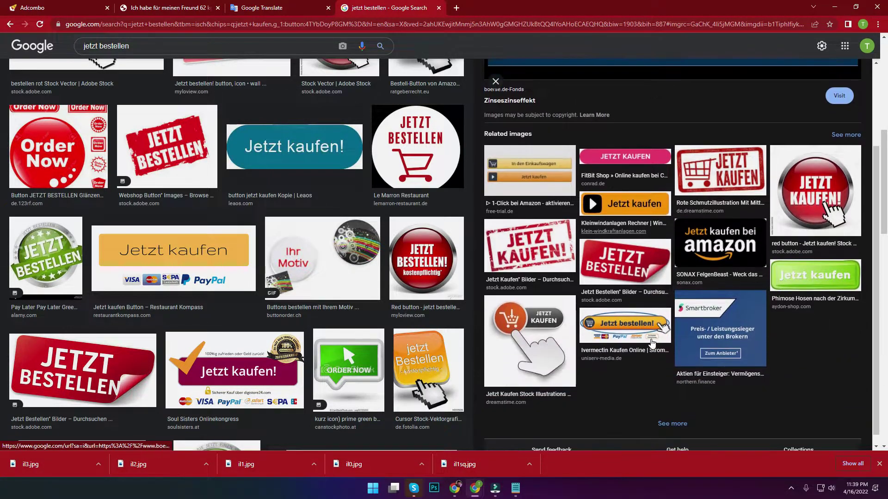
pyautogui.click(9, 24)
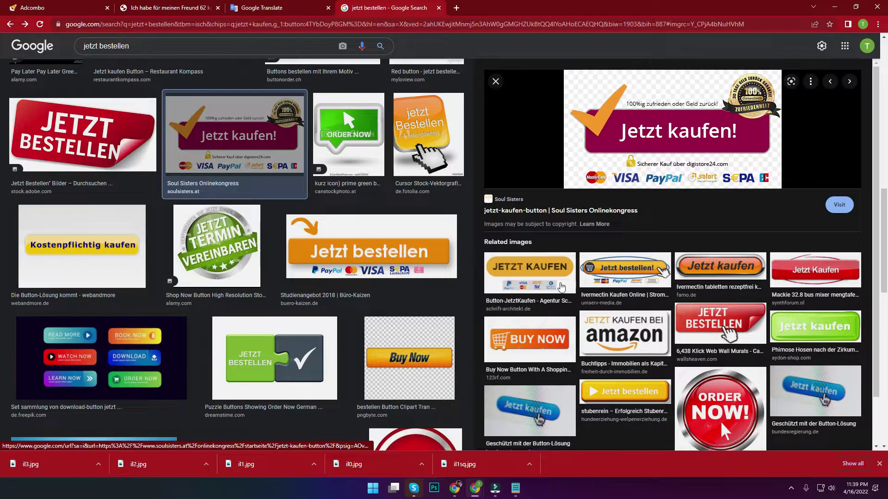
# - Find the plain orange-yellow "Jetzt kaufen" button from tuningblog.eu among the related images and save it to Downloads
pyautogui.click(538, 269)
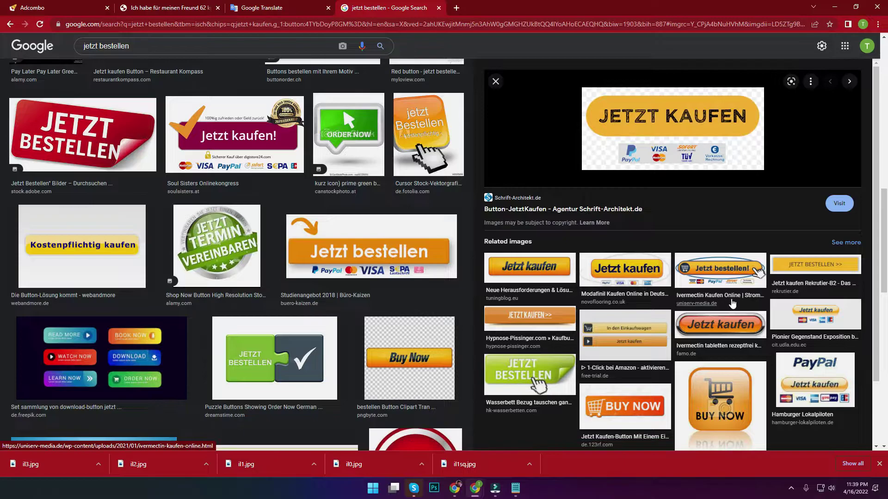
pyautogui.click(530, 269)
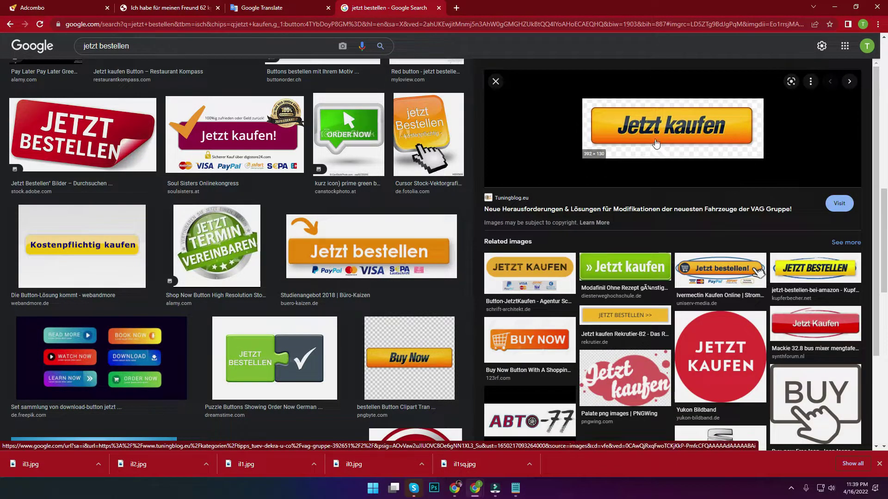
pyautogui.rightClick(622, 124)
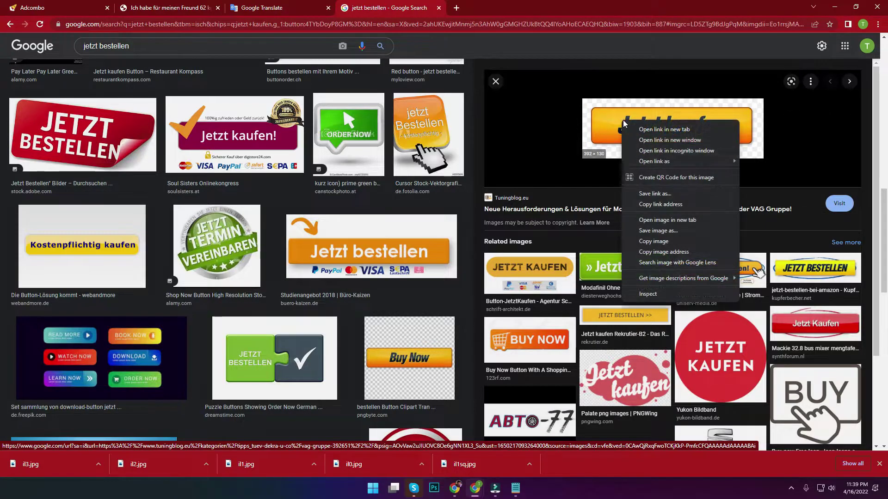
pyautogui.click(651, 233)
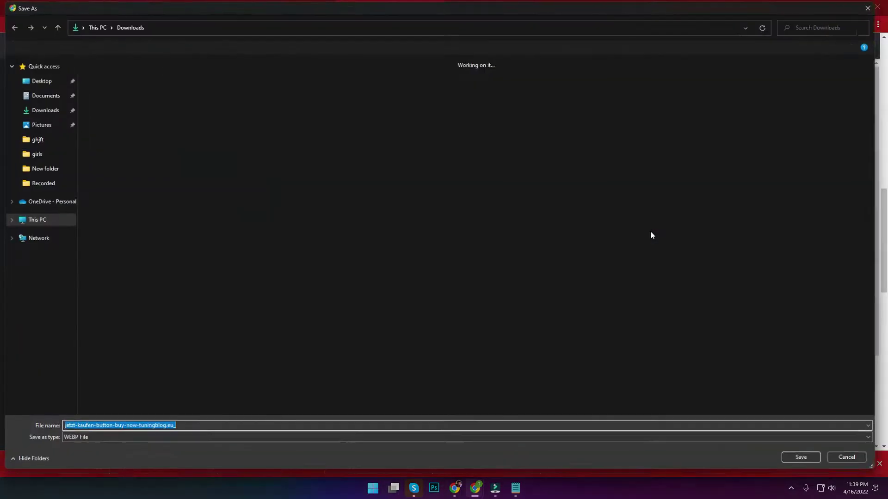
pyautogui.press('Return')
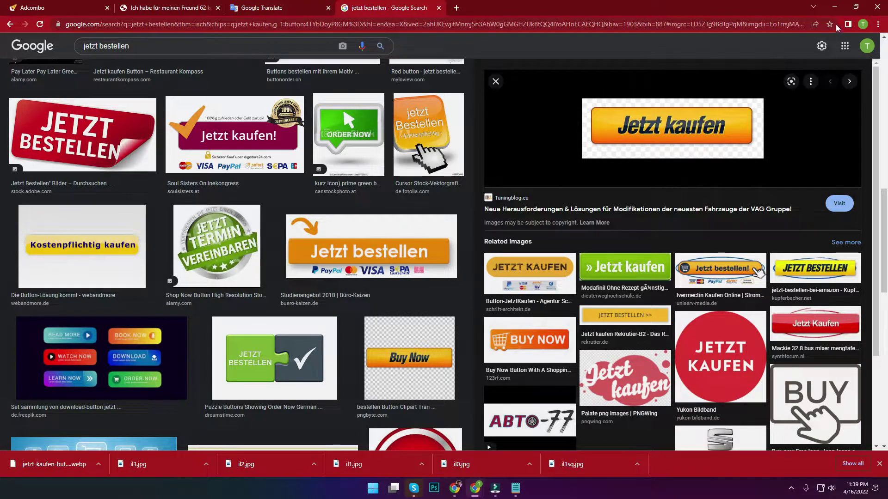
# - Switch to the Blogger post editor and start a new line below the closing 50% Rabatt paragraph
pyautogui.click(835, 7)
pyautogui.click(855, 7)
pyautogui.click(382, 399)
pyautogui.press('Return')
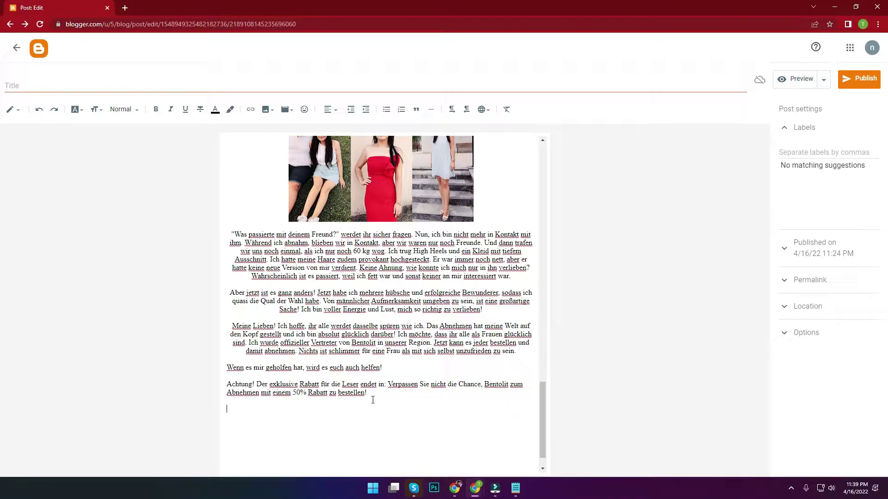
# - Upload the saved "Jetzt kaufen" button image from the computer and insert it at the end of the post
pyautogui.click(265, 109)
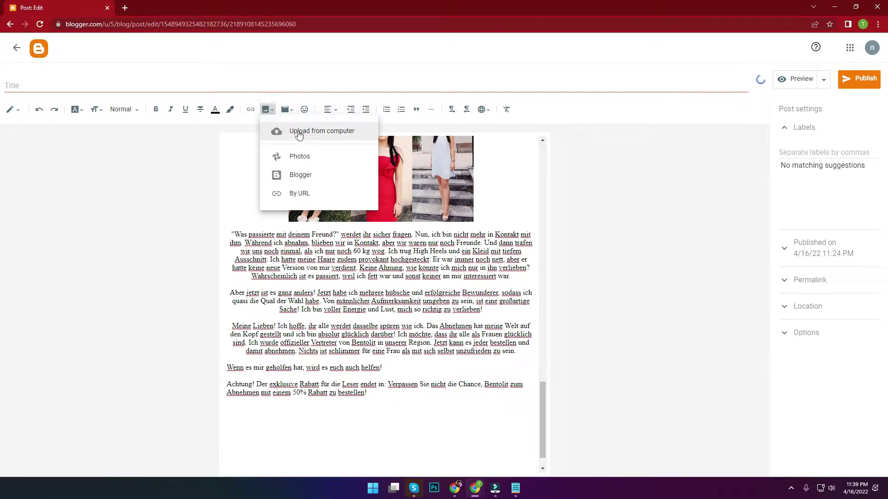
pyautogui.click(296, 131)
pyautogui.click(206, 166)
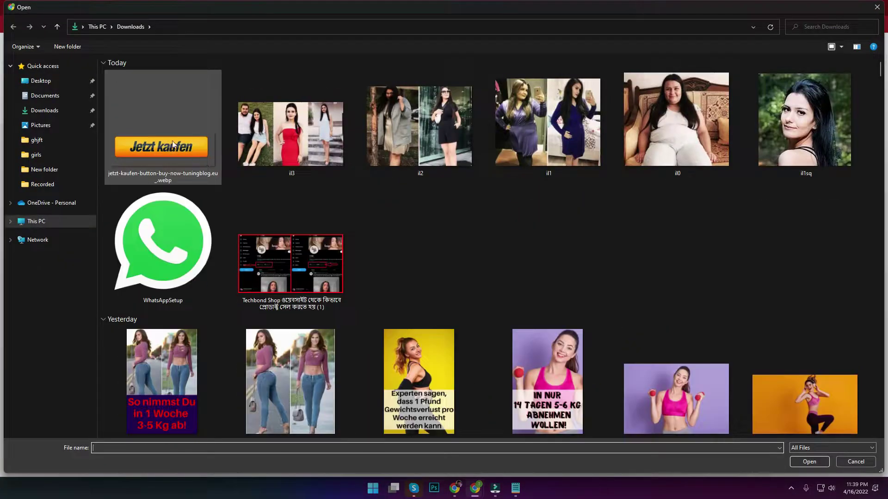
pyautogui.doubleClick(172, 141)
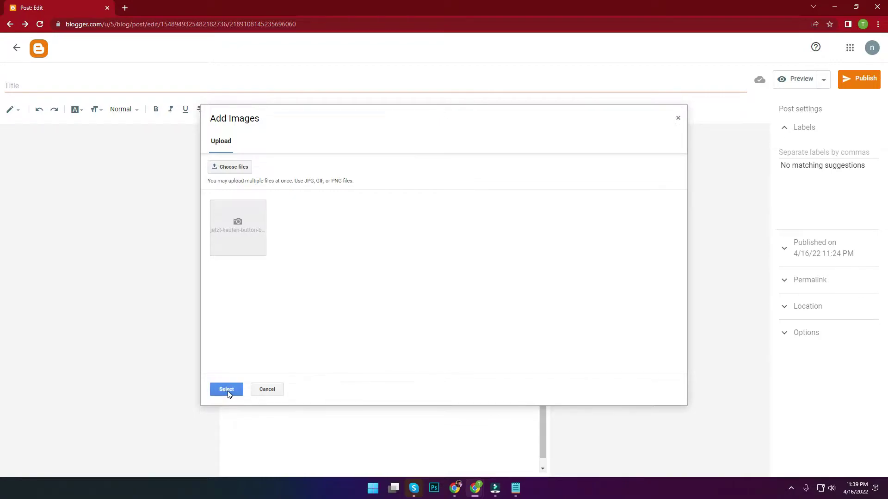
pyautogui.click(226, 389)
pyautogui.click(530, 436)
pyautogui.scroll(-2, 529, 436)
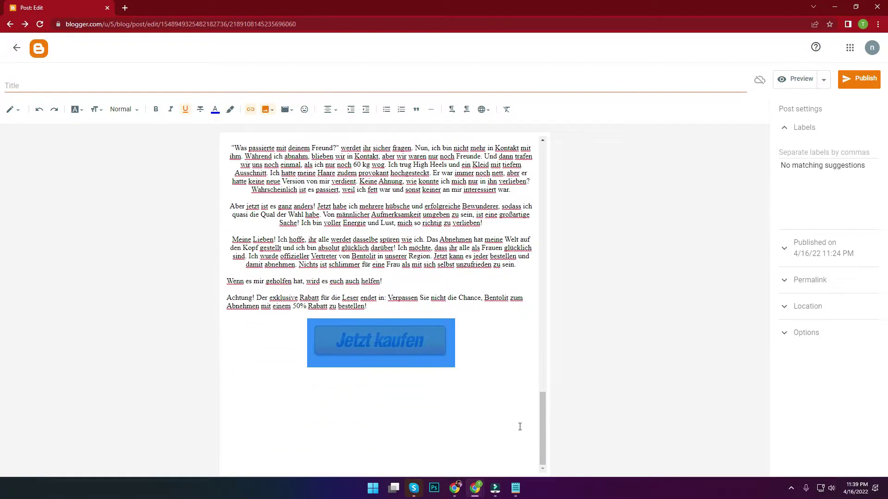
# - Select the inserted "Jetzt kaufen" button image and delete it from the post
pyautogui.click(414, 353)
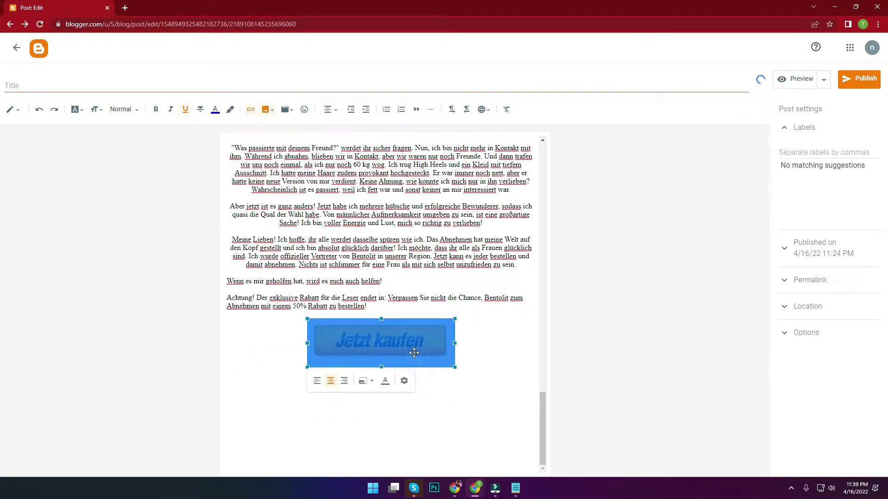
pyautogui.click(372, 347)
pyautogui.click(340, 343)
pyautogui.click(460, 394)
pyautogui.click(429, 363)
pyautogui.press('Delete')
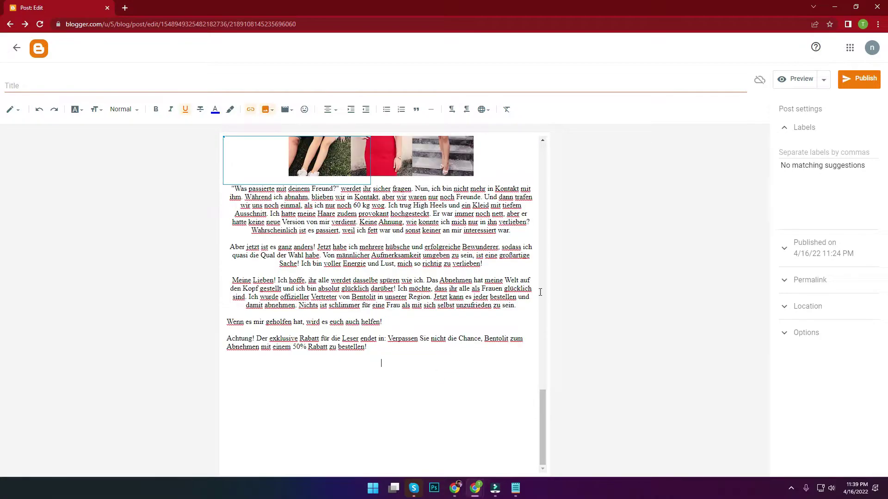
# - Switch to the Downloads folder in File Explorer and open the jetzt-kaufen-button WEBP image in Paint
pyautogui.click(836, 6)
pyautogui.doubleClick(19, 16)
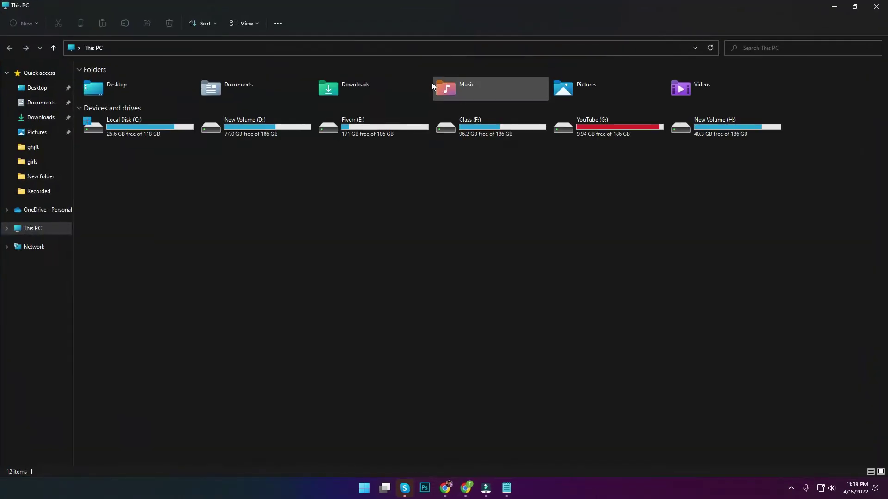
pyautogui.doubleClick(368, 83)
pyautogui.rightClick(123, 105)
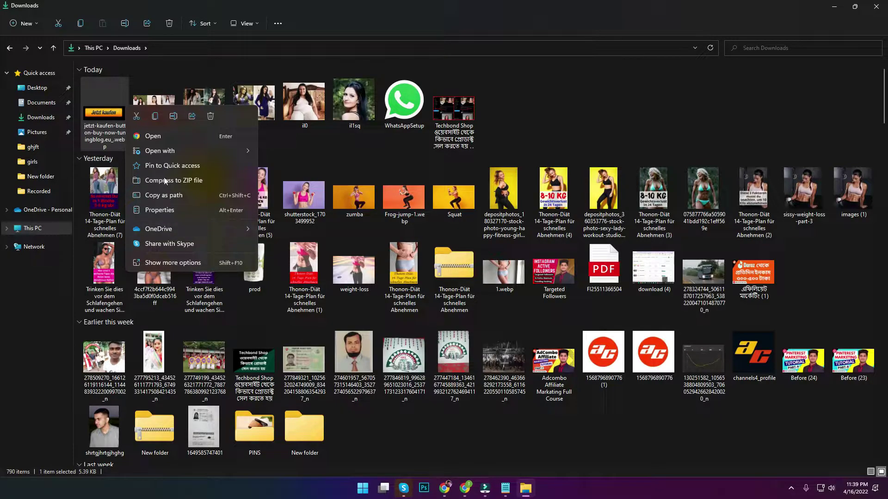
pyautogui.moveTo(165, 150)
pyautogui.click(283, 183)
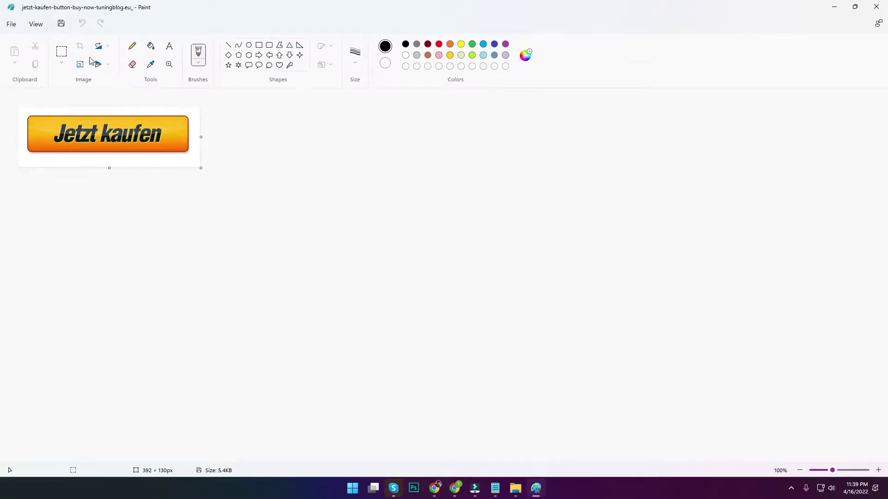
# - Crop the image closely around the orange button to about 358 × 86 px, cutting off the white margins
pyautogui.click(66, 56)
pyautogui.moveTo(25, 115); pyautogui.dragTo(104, 132)
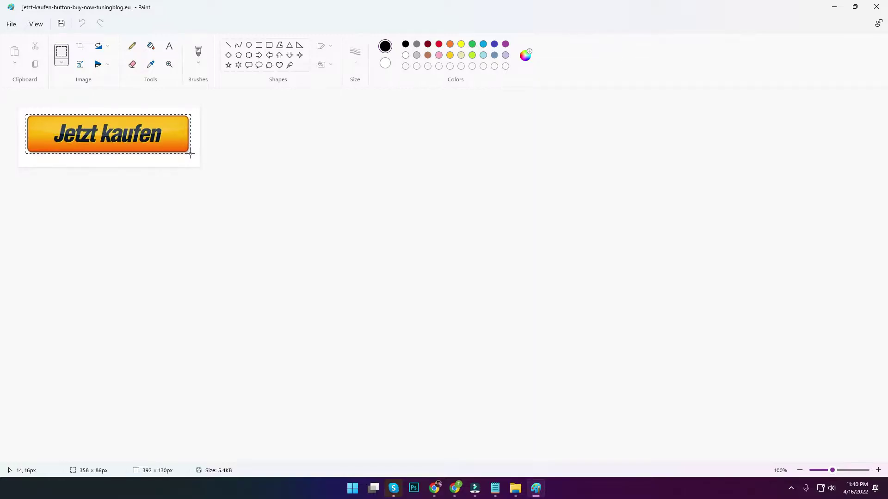
pyautogui.click(80, 46)
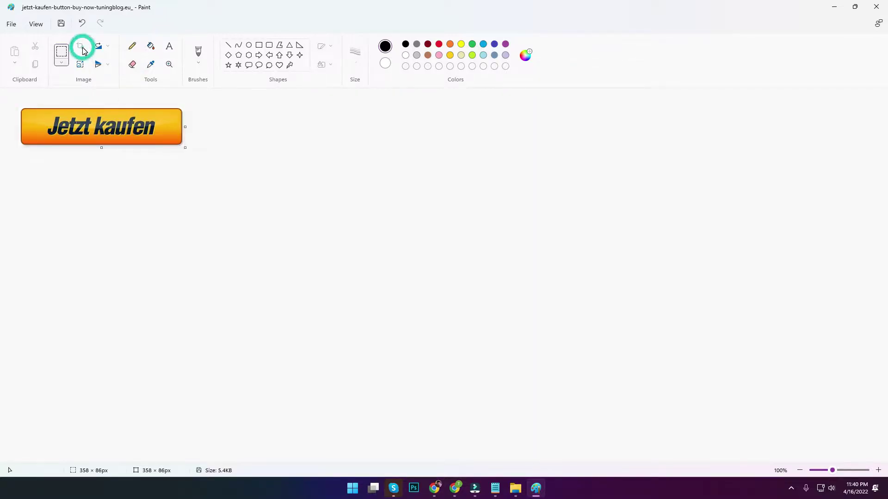
# - Try to save the cropped button as an HEIC copy in Downloads, accepting the loss of transparency
pyautogui.hotkey('ctrl', 'shift', 's')
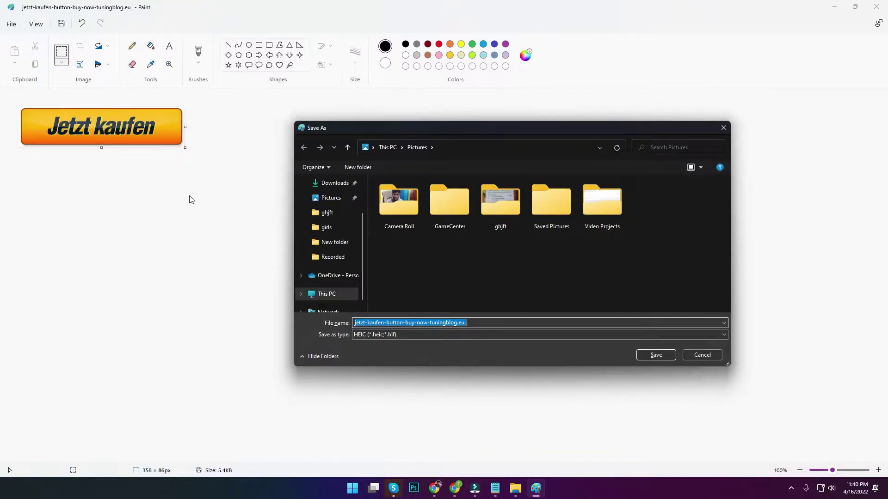
pyautogui.click(703, 355)
pyautogui.hotkey('ctrl', 'shift', 's')
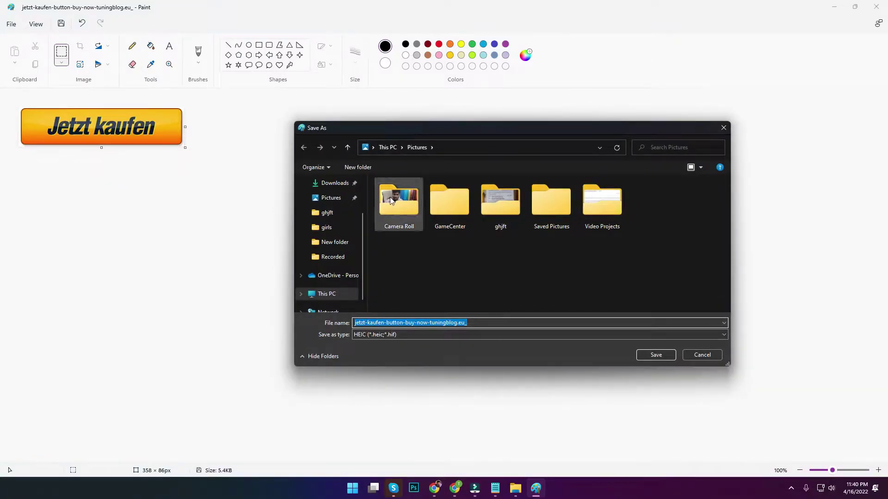
pyautogui.click(332, 183)
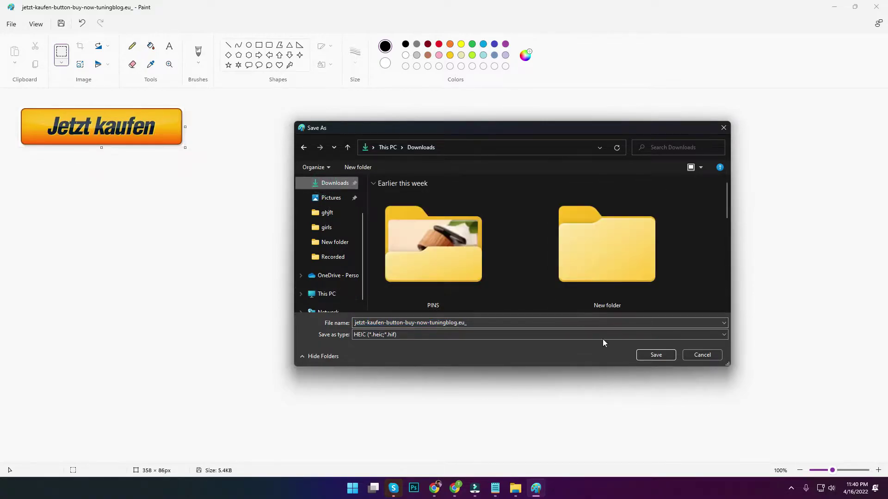
pyautogui.click(652, 353)
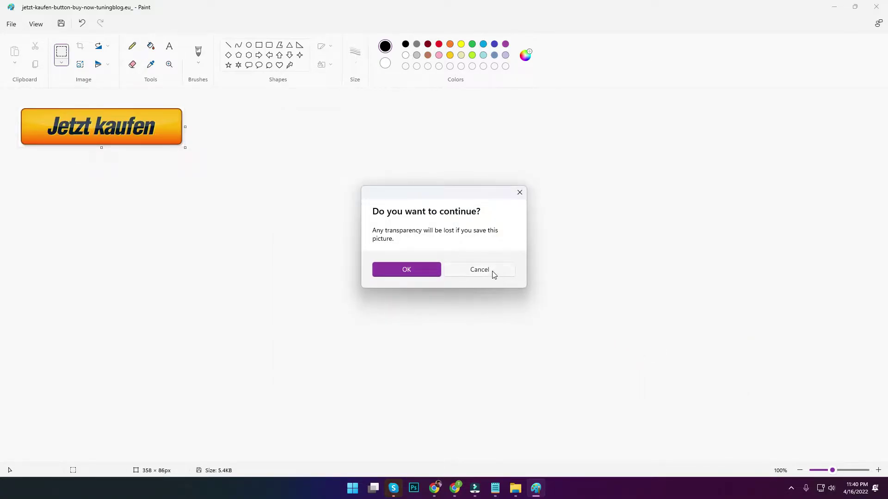
pyautogui.click(413, 267)
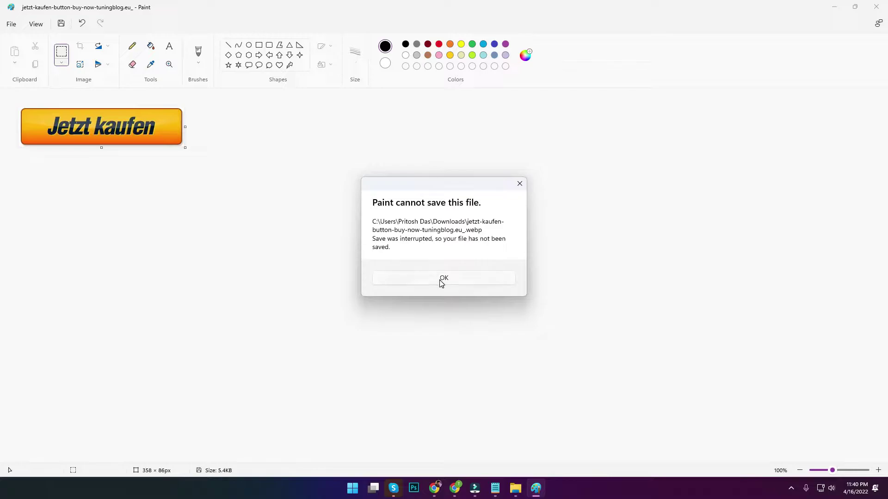
pyautogui.click(441, 280)
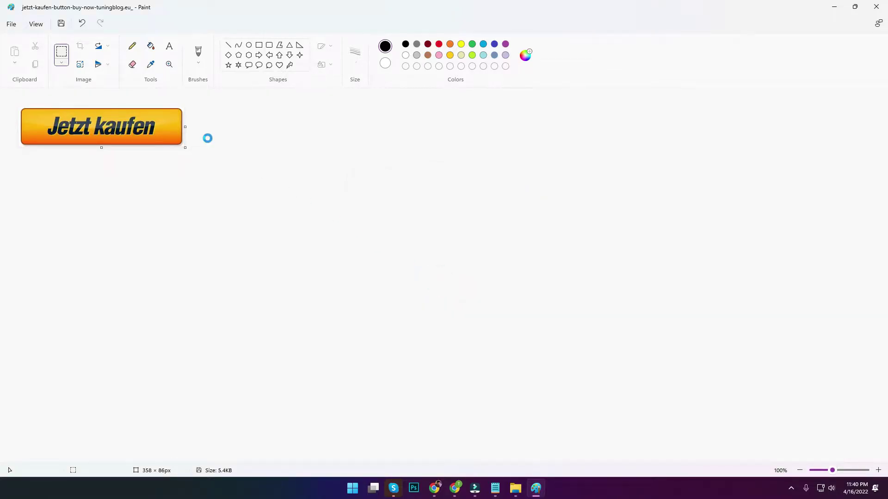
pyautogui.click(464, 282)
# - Close Paint and discard the unsaved changes to the button image
pyautogui.click(877, 7)
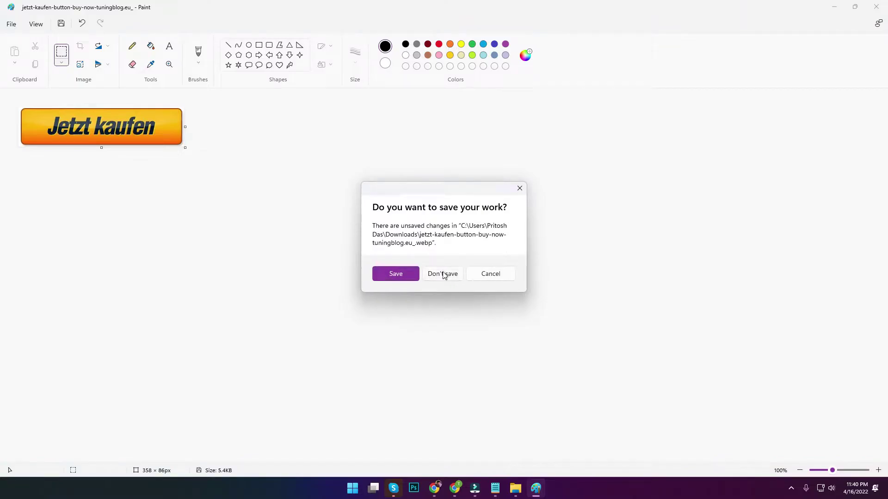
pyautogui.click(413, 275)
pyautogui.click(428, 279)
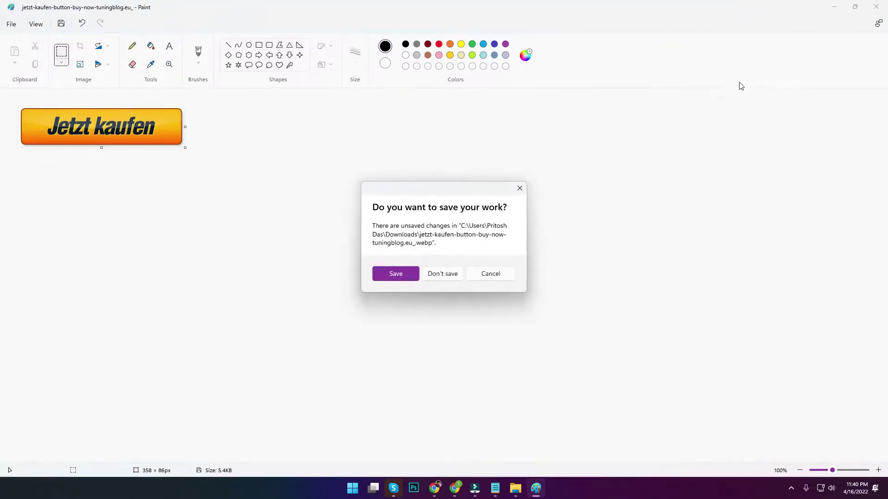
pyautogui.click(446, 275)
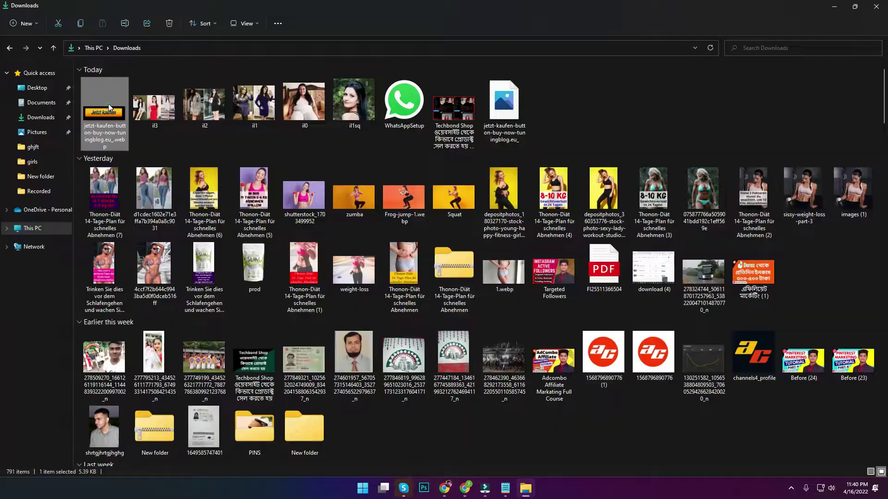
# - Reopen the original jetzt-kaufen-button WEBP image from the Downloads folder in Paint
pyautogui.doubleClick(109, 107)
pyautogui.hotkey('alt', 'F4')
pyautogui.rightClick(90, 119)
pyautogui.moveTo(125, 181)
pyautogui.click(246, 212)
# - Crop the image closely around the orange "Jetzt kaufen" button to about 362 × 86 px
pyautogui.click(61, 53)
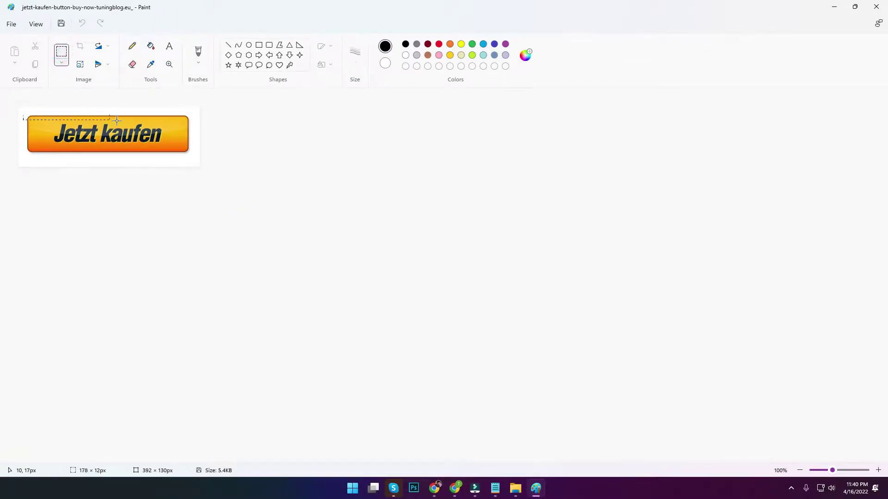
pyautogui.moveTo(190, 155); pyautogui.dragTo(190, 154)
pyautogui.click(78, 47)
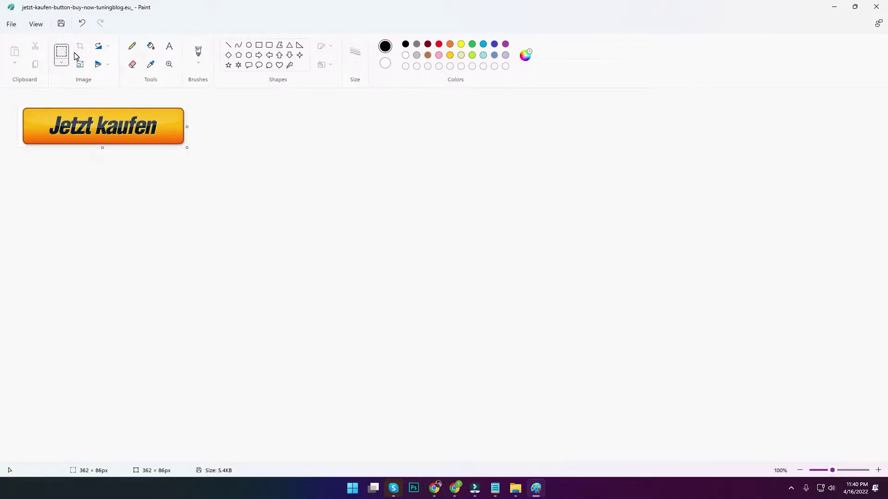
# - Save the cropped button as a JPEG copy in Downloads under the same file name, accepting the loss of transparency
pyautogui.hotkey('ctrl', 'shift', 's')
pyautogui.click(365, 334)
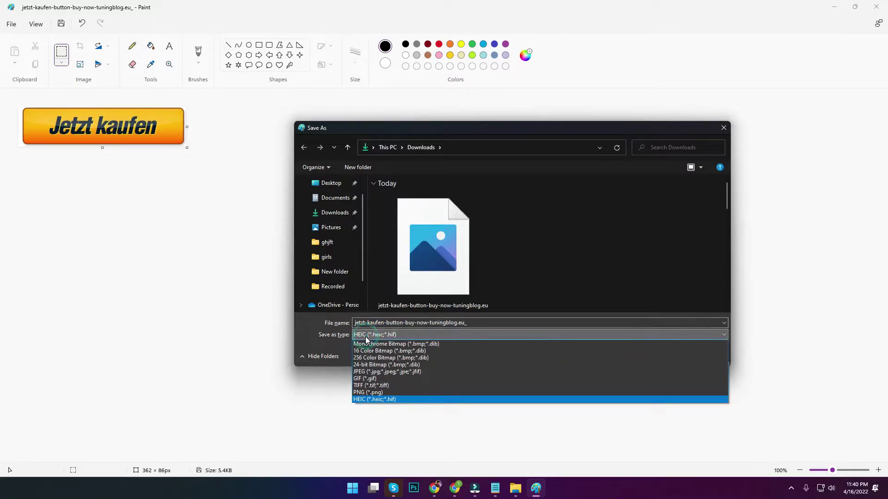
pyautogui.click(392, 372)
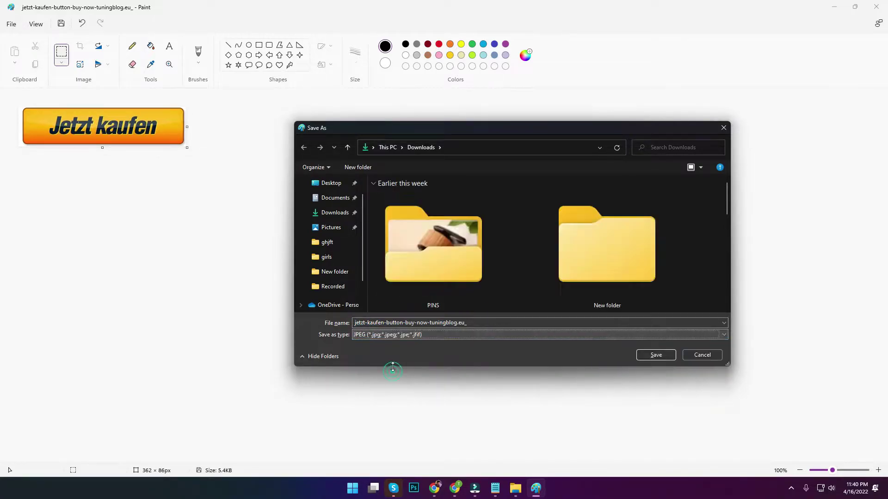
pyautogui.click(656, 355)
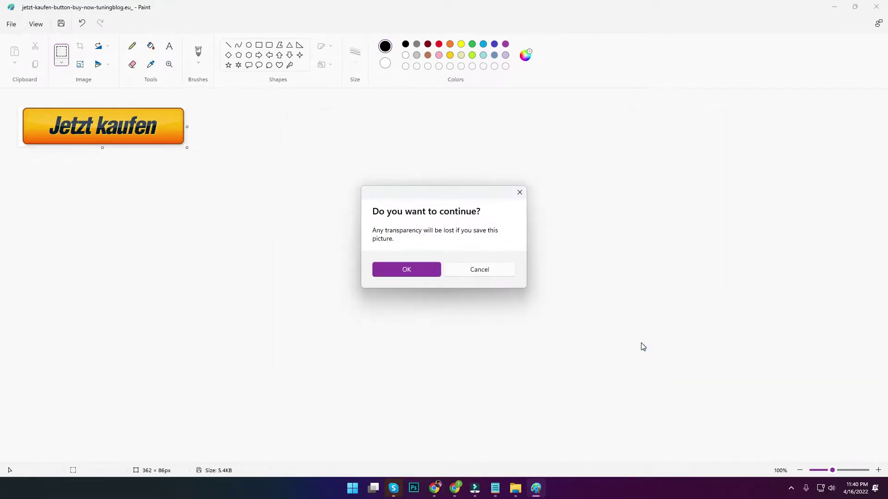
pyautogui.click(421, 276)
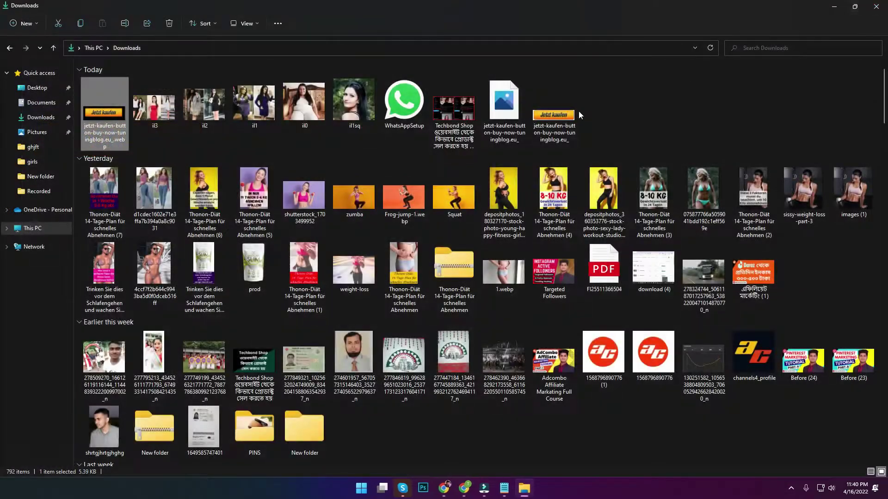
# - Close the Downloads folder, return to the Blogger post and upload the cropped JPEG button image below the closing discount paragraph
pyautogui.click(549, 111)
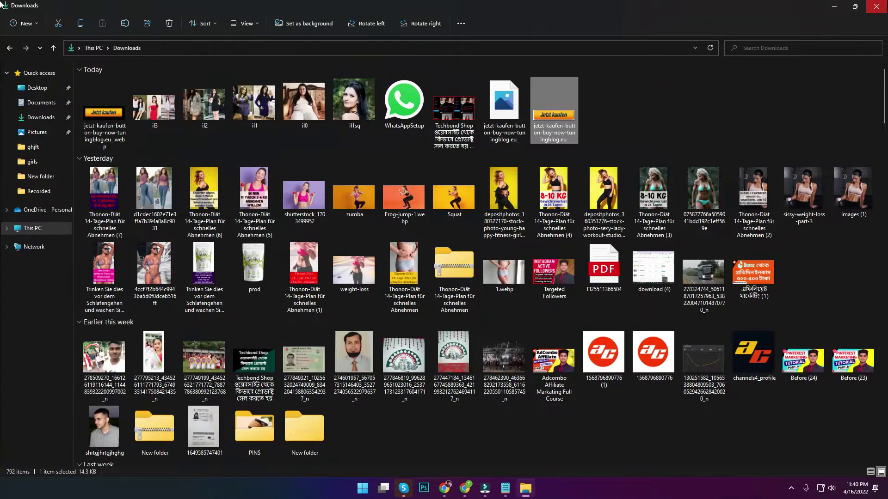
pyautogui.hotkey('alt', 'F4')
pyautogui.moveTo(476, 490)
pyautogui.click(509, 439)
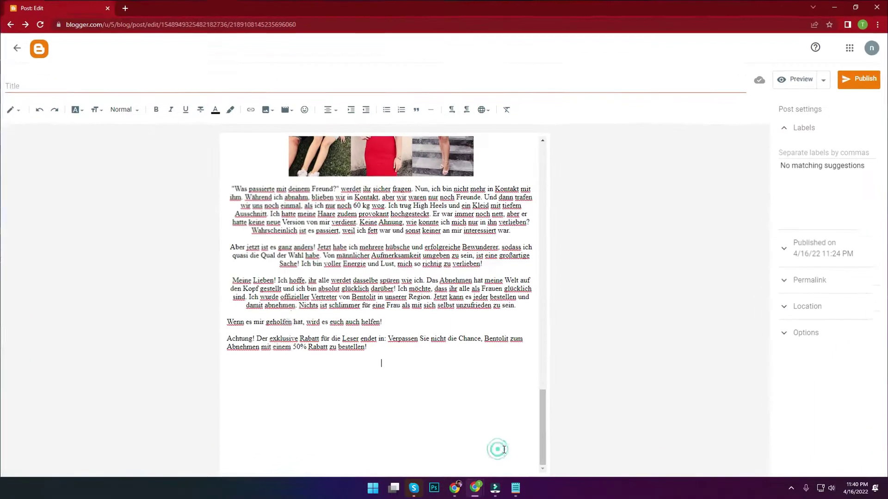
pyautogui.click(271, 110)
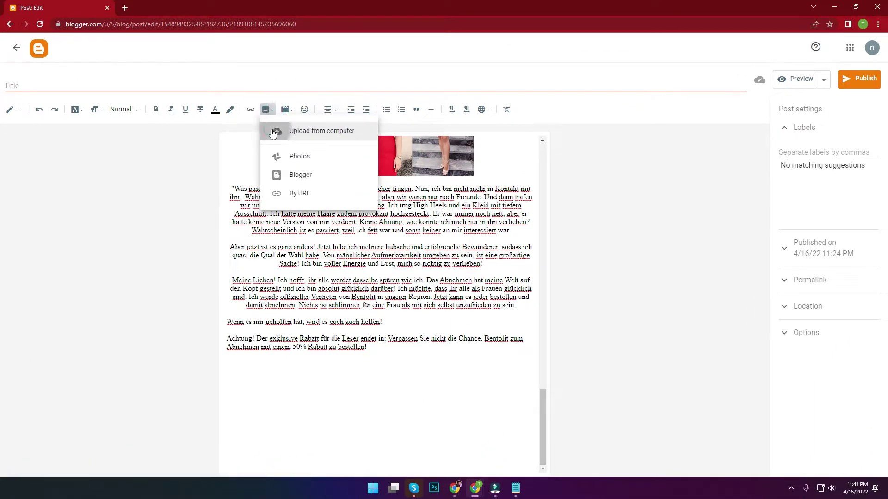
pyautogui.click(277, 127)
pyautogui.click(238, 168)
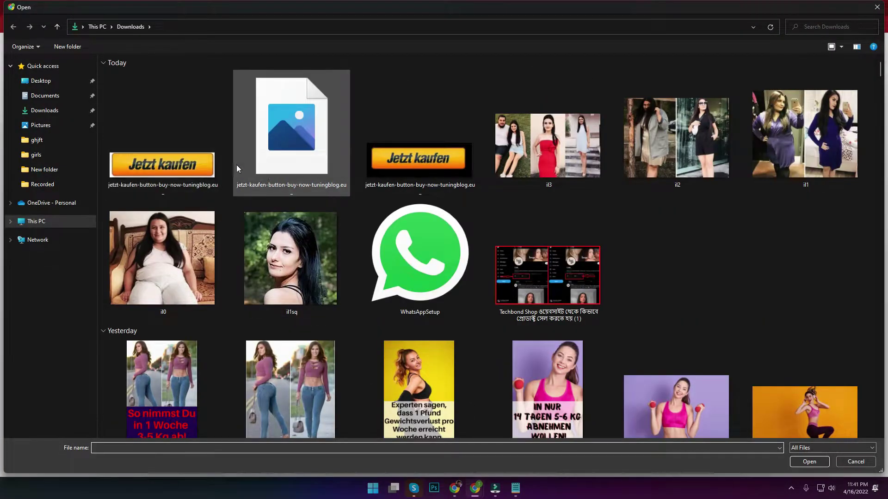
pyautogui.doubleClick(215, 160)
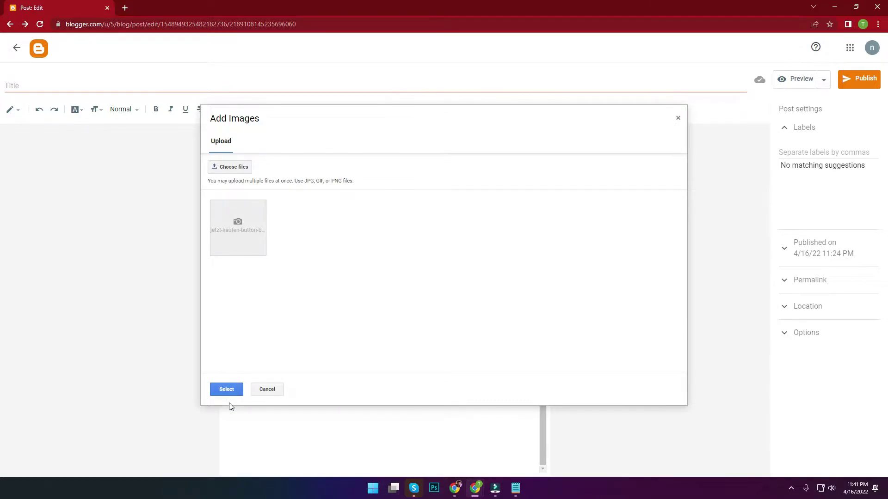
pyautogui.click(230, 391)
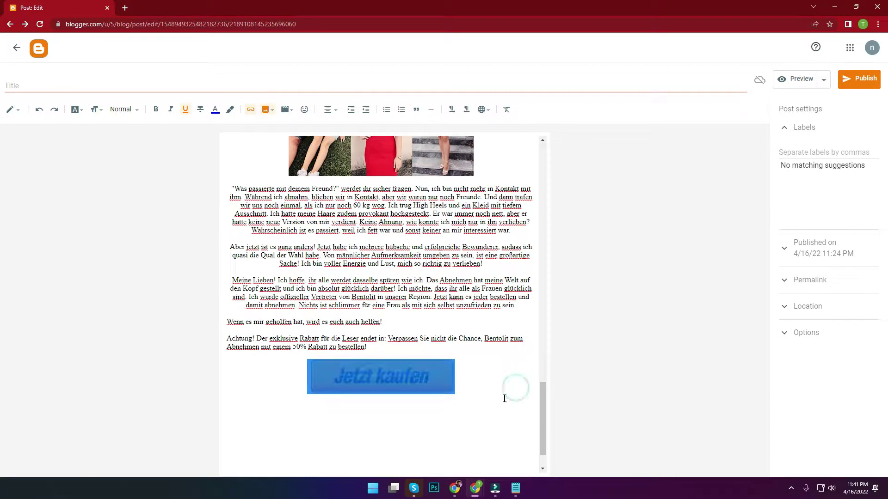
# - Try the Small size on the inserted button image, then set its size to Original
pyautogui.click(375, 409)
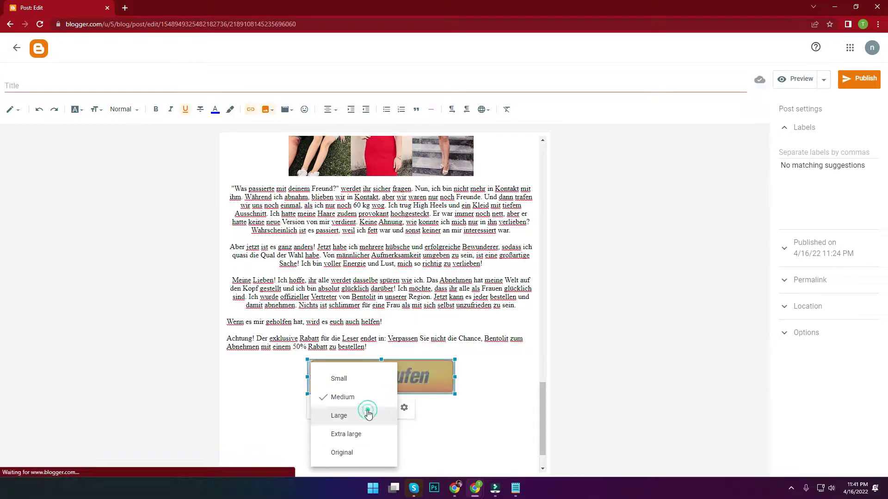
pyautogui.click(356, 396)
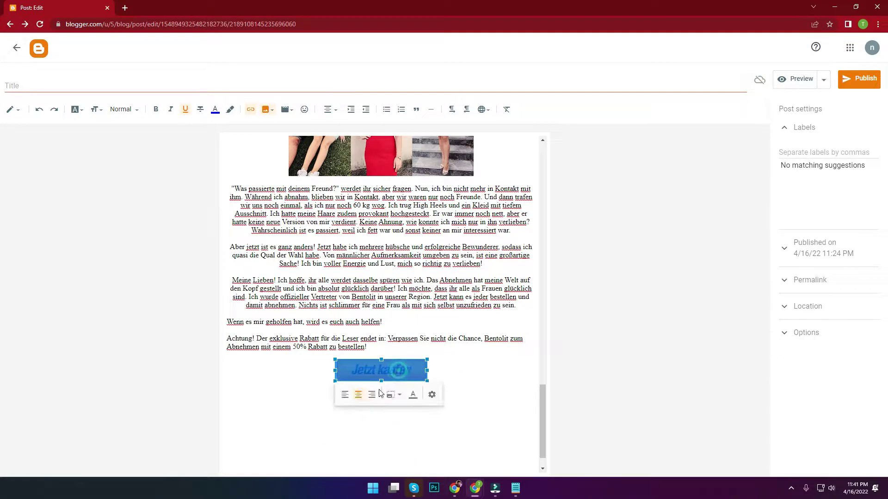
pyautogui.click(411, 399)
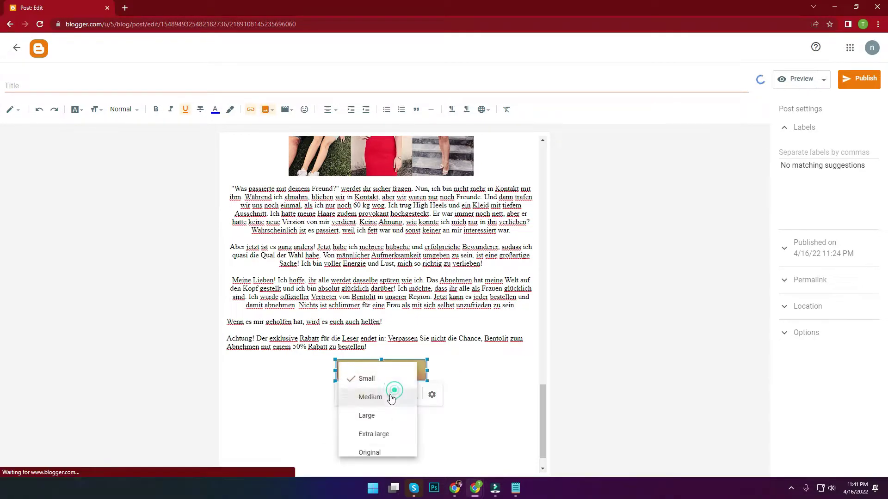
pyautogui.click(357, 453)
pyautogui.click(467, 381)
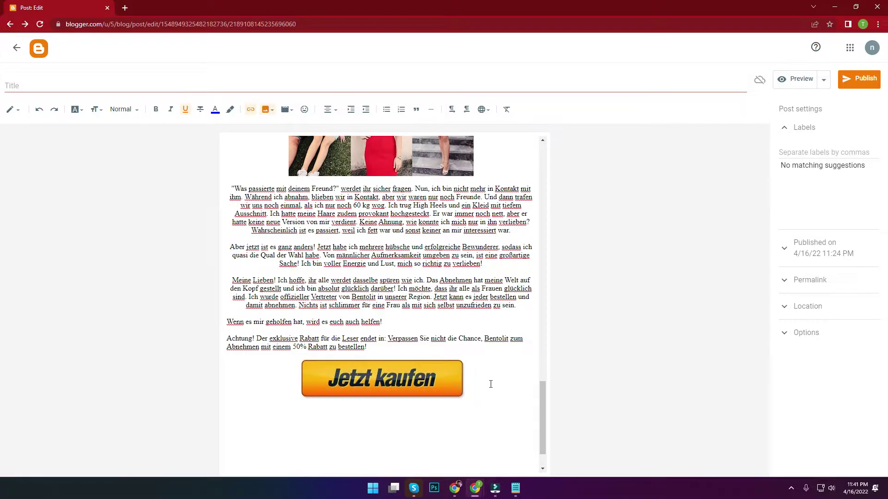
# - Scale the "Jetzt kaufen" button image down to about three quarters of its width and add a blank line above it
pyautogui.scroll(-1, 491, 383)
pyautogui.click(426, 342)
pyautogui.click(445, 394)
pyautogui.click(447, 339)
pyautogui.moveTo(463, 349); pyautogui.dragTo(426, 335)
pyautogui.click(446, 392)
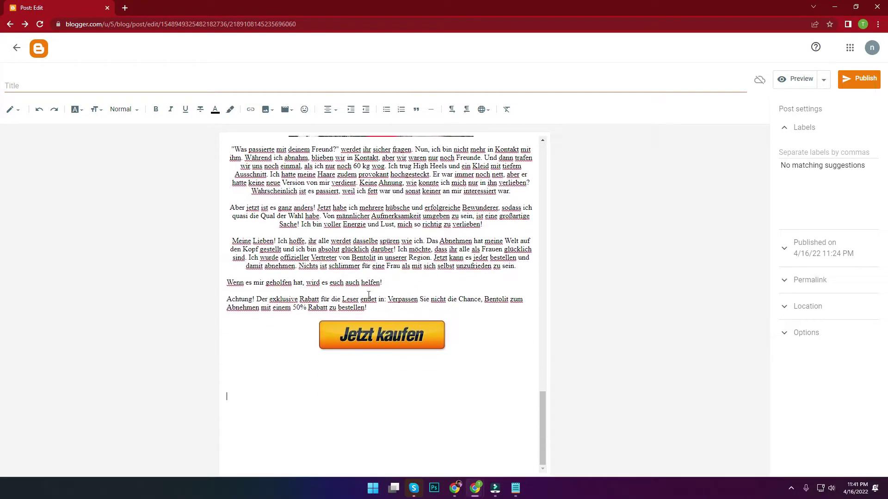
pyautogui.press('Return')
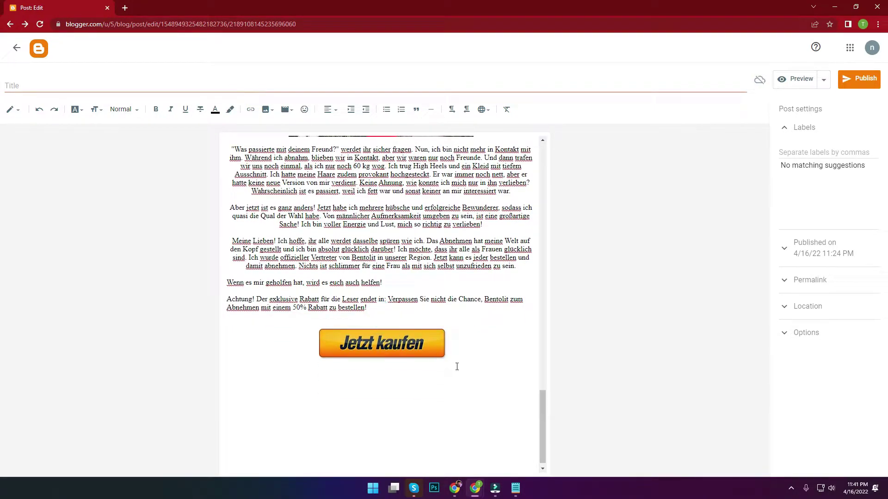
# - Arrange the Blogger editor and the other Chrome window side by side and show the Bentolit landing page there
pyautogui.scroll(15, 471, 347)
pyautogui.scroll(-8, 371, 248)
pyautogui.scroll(10, 371, 248)
pyautogui.moveTo(398, 3); pyautogui.dragTo(886, 100)
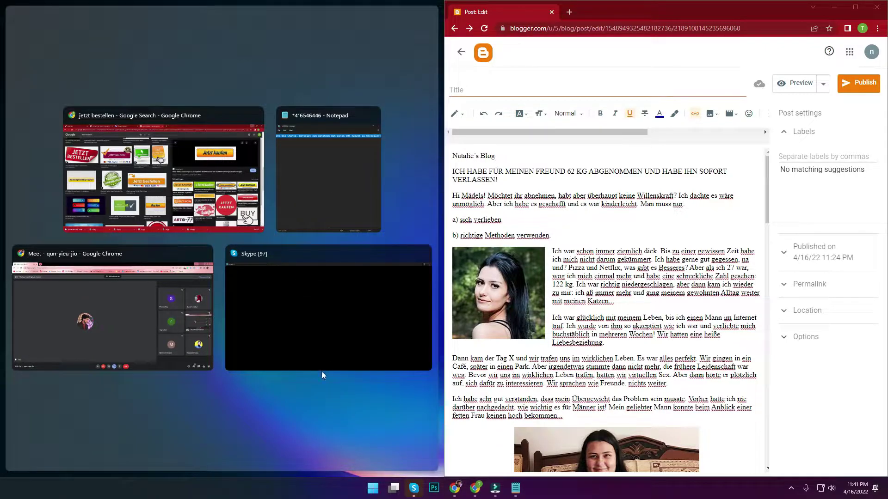
pyautogui.click(167, 181)
pyautogui.click(37, 12)
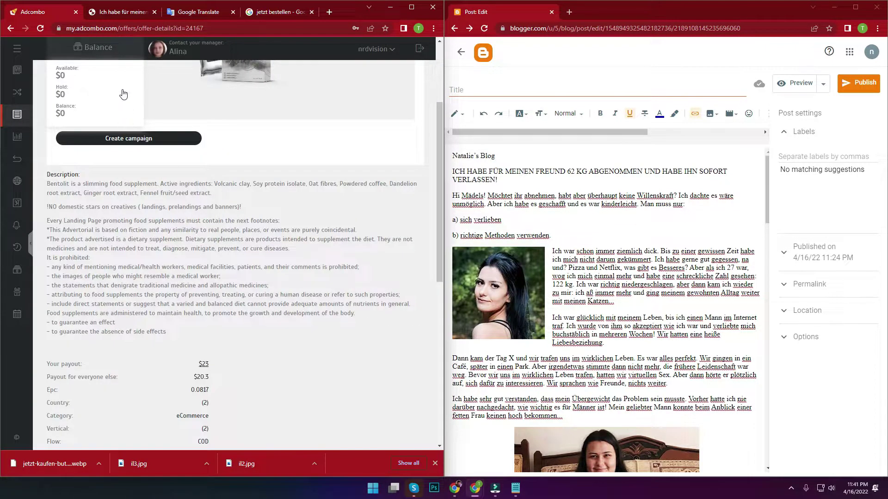
pyautogui.click(131, 13)
# - Look through the reader comments on the landing page and place the text cursor below the post's "Jetzt kaufen" button
pyautogui.scroll(5, 124, 214)
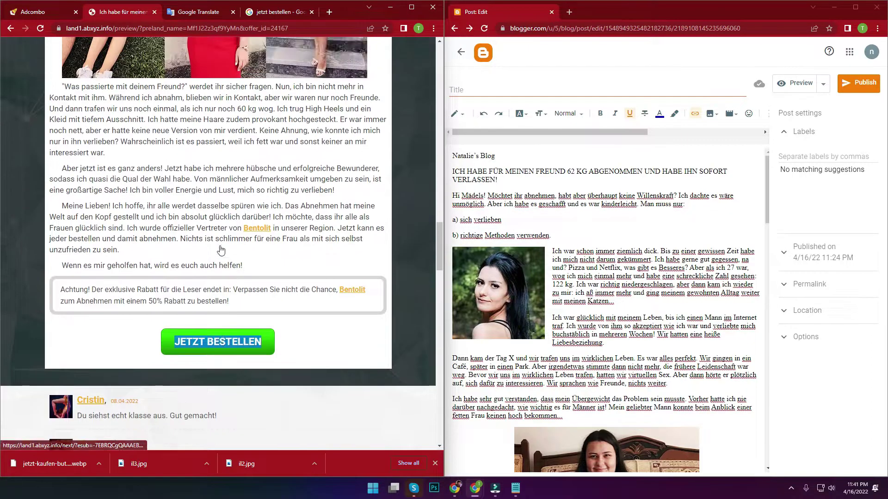
pyautogui.scroll(-7, 124, 214)
pyautogui.scroll(-12, 124, 213)
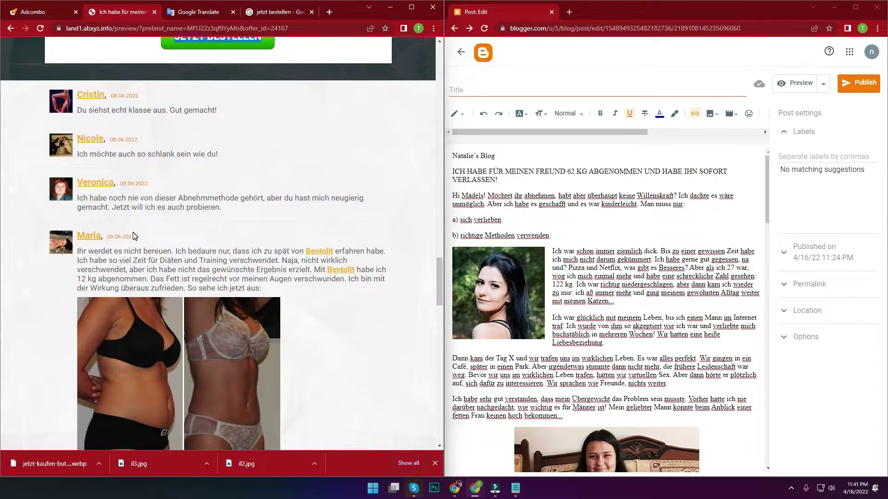
pyautogui.scroll(-10, 134, 233)
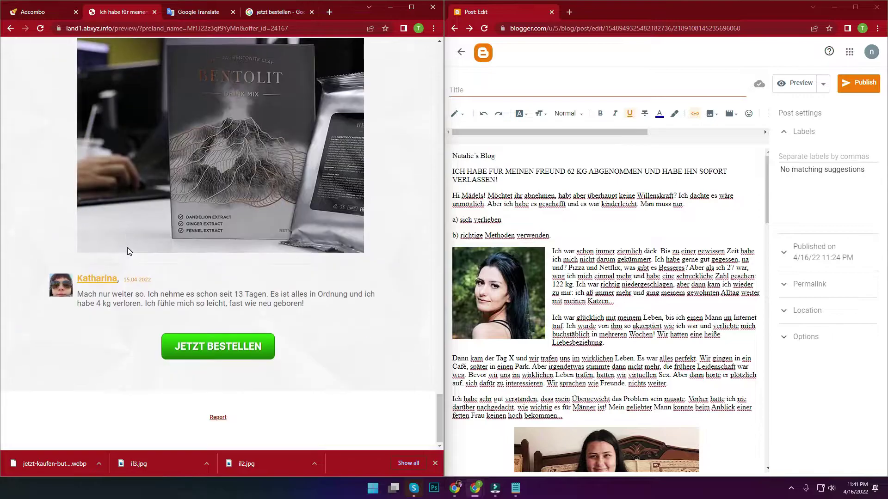
pyautogui.scroll(5, 139, 249)
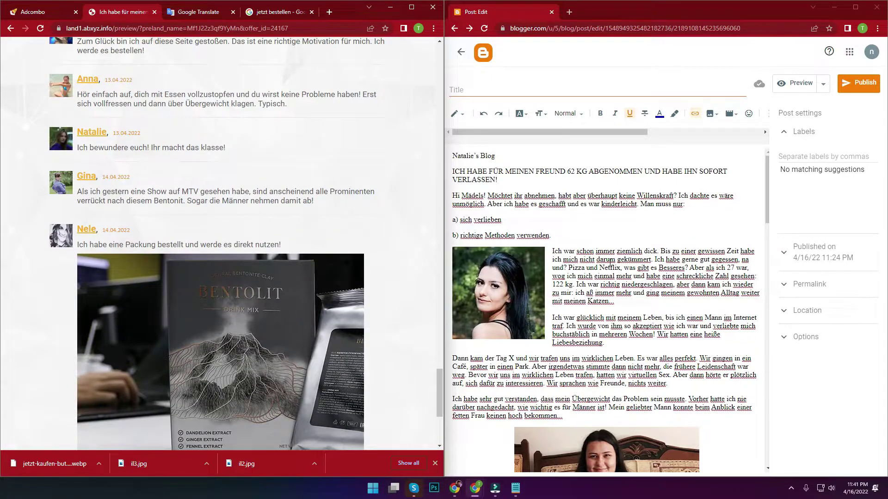
pyautogui.scroll(-20, 609, 262)
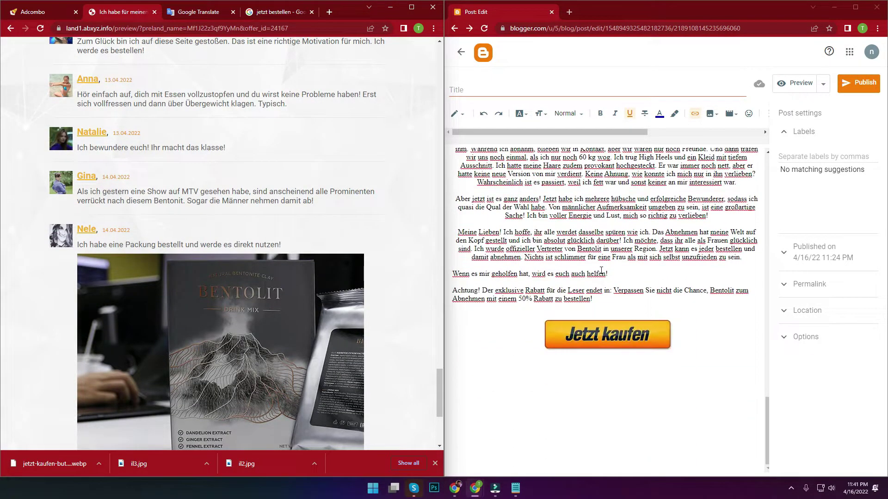
pyautogui.click(690, 345)
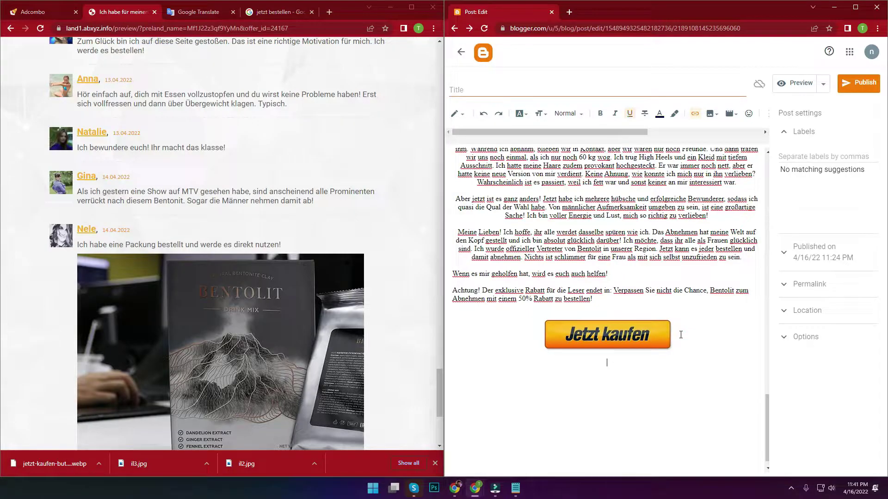
# - Maximize the landing page window and save the first commenter's profile picture to Downloads as bcoik2ko8xk.jpg
pyautogui.scroll(7, 318, 245)
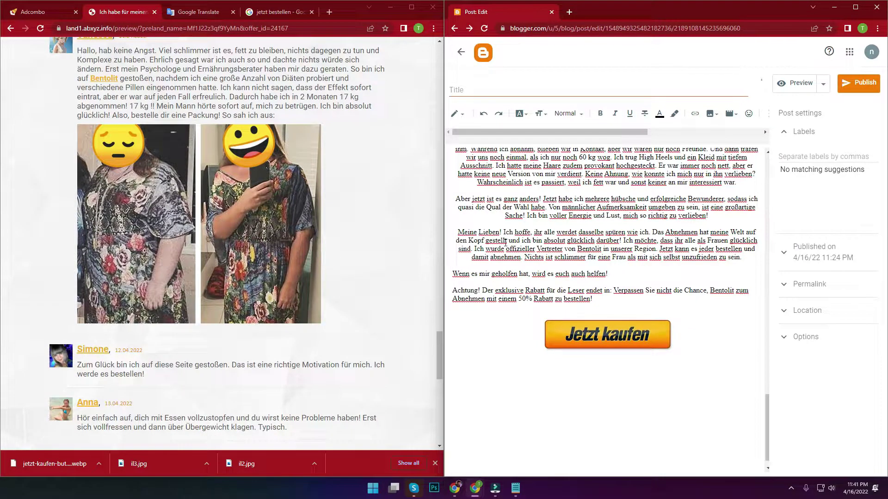
pyautogui.scroll(15, 207, 212)
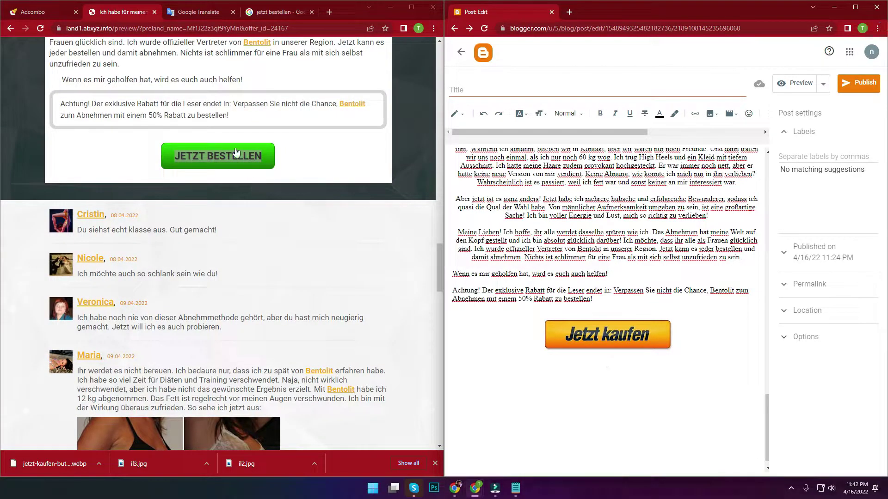
pyautogui.click(411, 7)
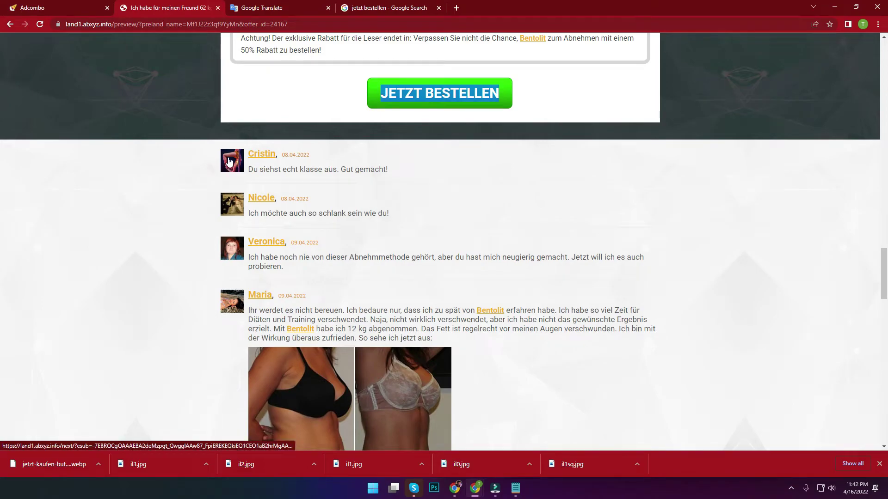
pyautogui.rightClick(228, 161)
pyautogui.click(255, 268)
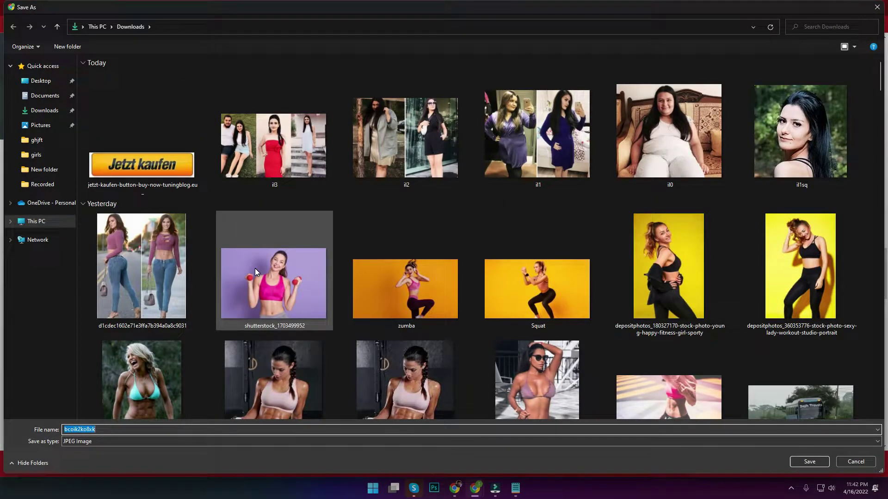
pyautogui.press('Return')
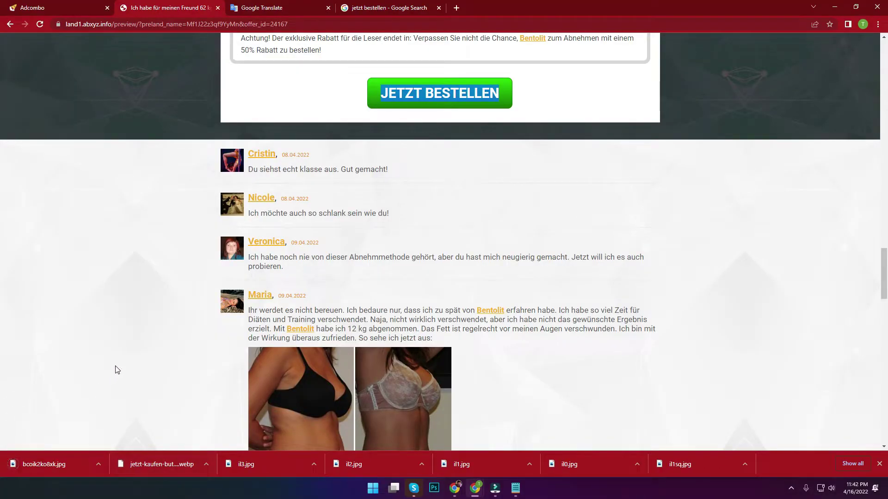
# - Shrink the landing page window to the half beside the editor, maximize the Blogger editor and left-align the empty line below the "Jetzt kaufen" button
pyautogui.moveTo(600, 11); pyautogui.dragTo(2, 208)
pyautogui.click(702, 343)
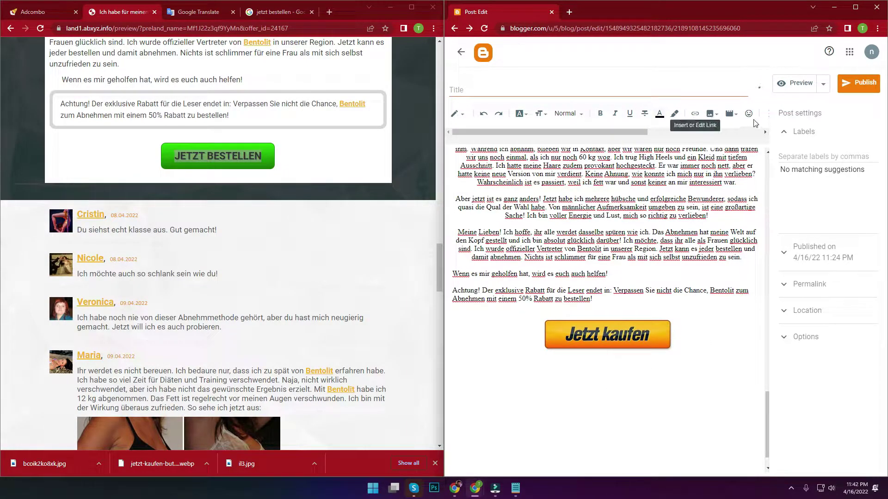
pyautogui.click(856, 7)
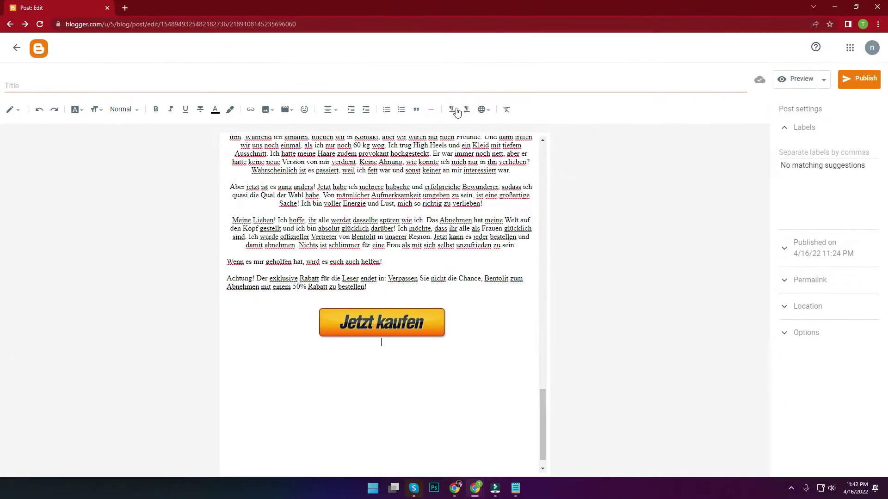
pyautogui.click(329, 110)
pyautogui.click(344, 98)
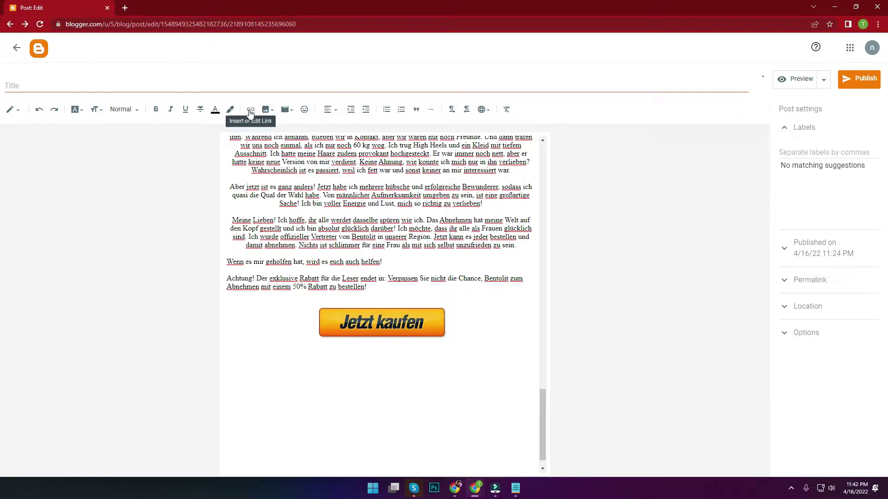
# - Upload bcoik2ko8xk.jpg from Downloads and insert it into the post below the "Jetzt kaufen" button
pyautogui.click(265, 111)
pyautogui.click(286, 132)
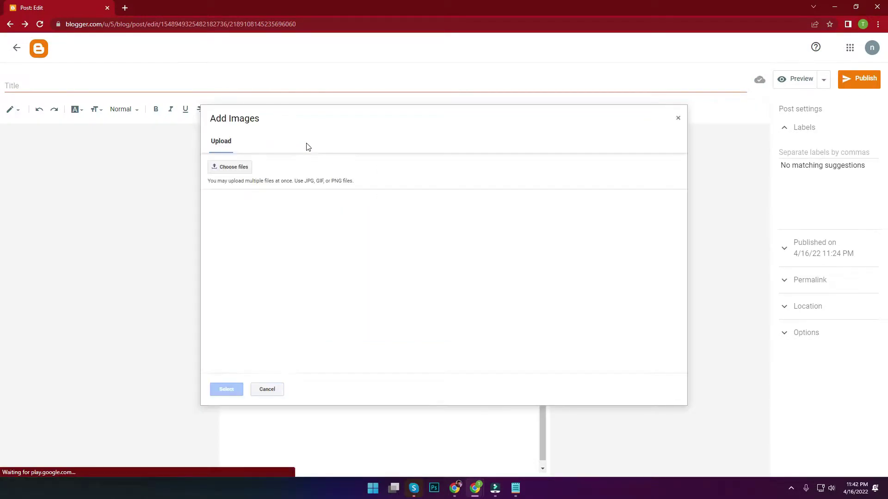
pyautogui.click(229, 167)
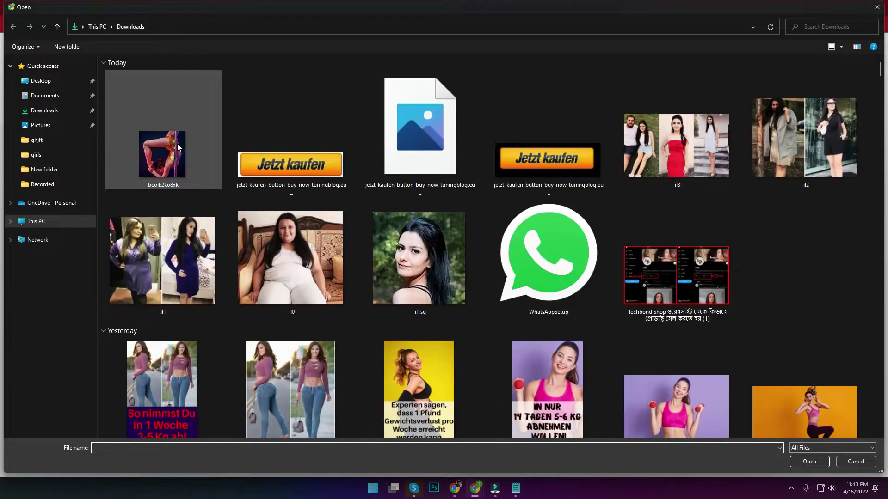
pyautogui.doubleClick(176, 143)
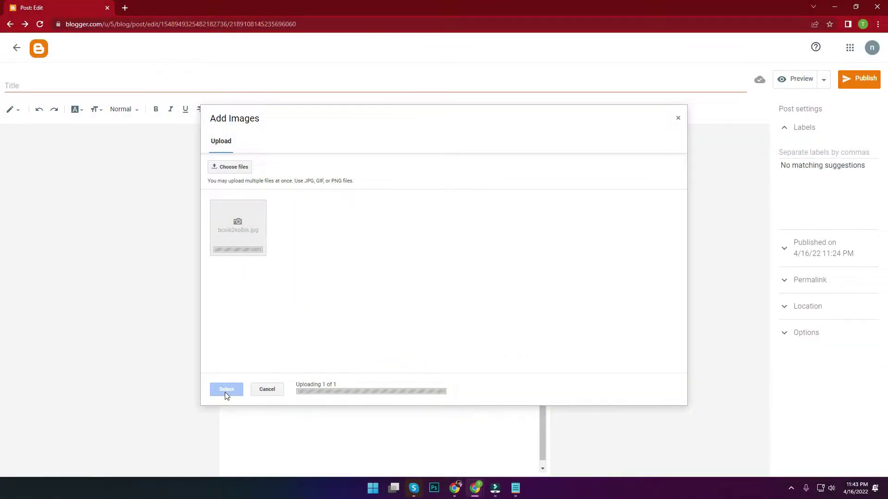
pyautogui.click(226, 391)
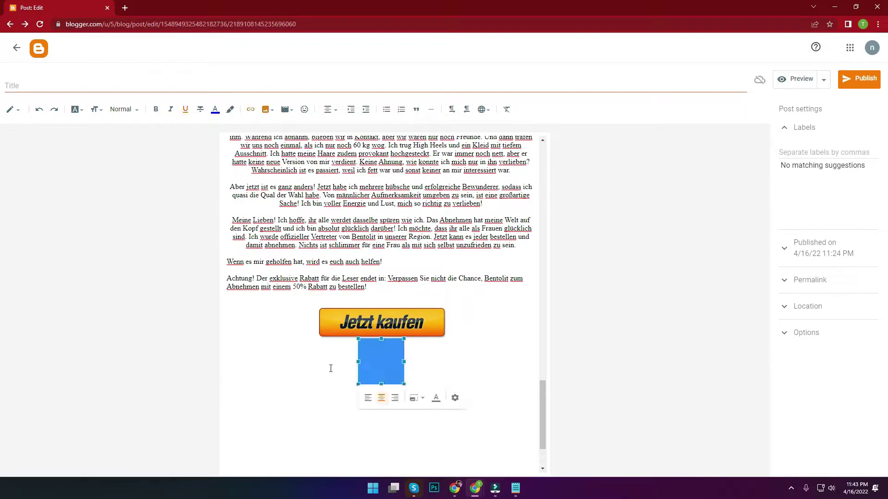
# - Add blank space between the "Jetzt kaufen" button and the inserted profile picture, and align the picture left
pyautogui.click(451, 332)
pyautogui.click(369, 364)
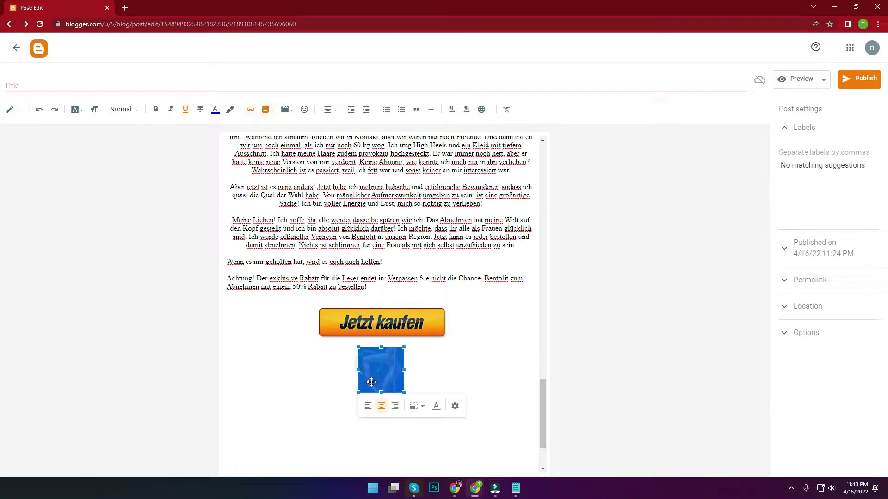
pyautogui.click(368, 406)
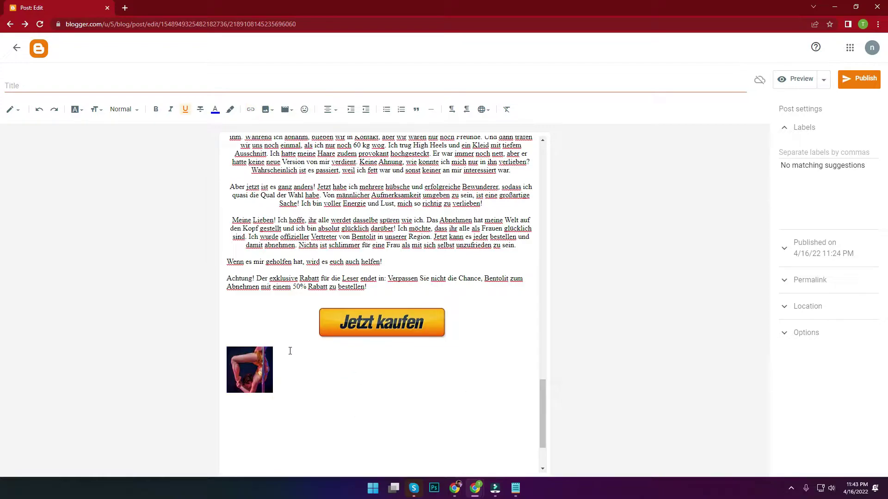
pyautogui.click(472, 331)
pyautogui.moveTo(417, 4); pyautogui.dragTo(606, 1)
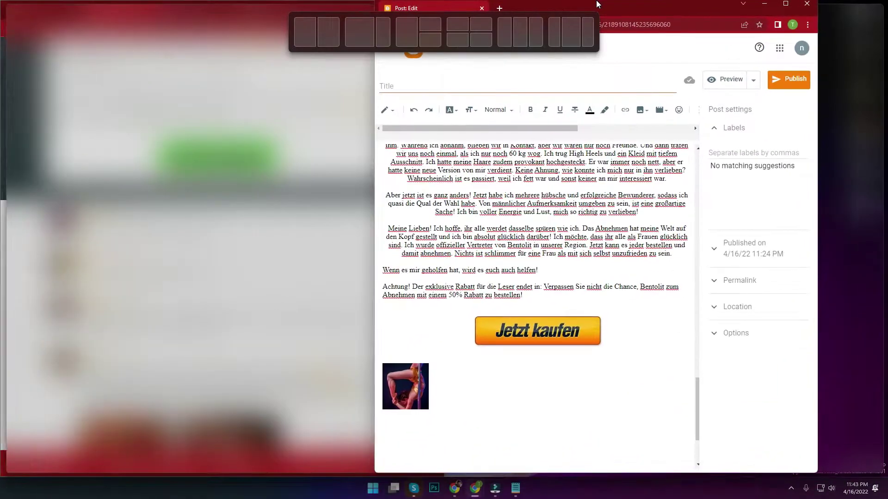
# - Try the Small size on the profile picture and switch it back to Original
pyautogui.click(238, 389)
pyautogui.click(287, 415)
pyautogui.click(260, 452)
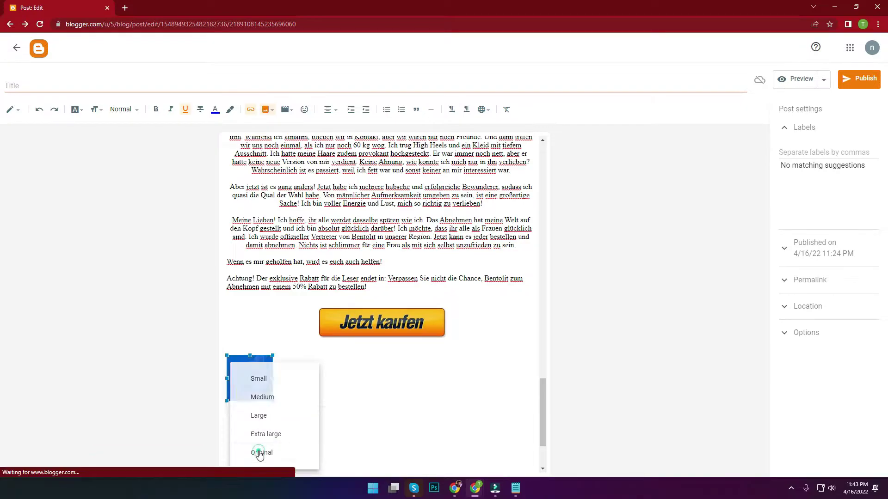
pyautogui.click(283, 414)
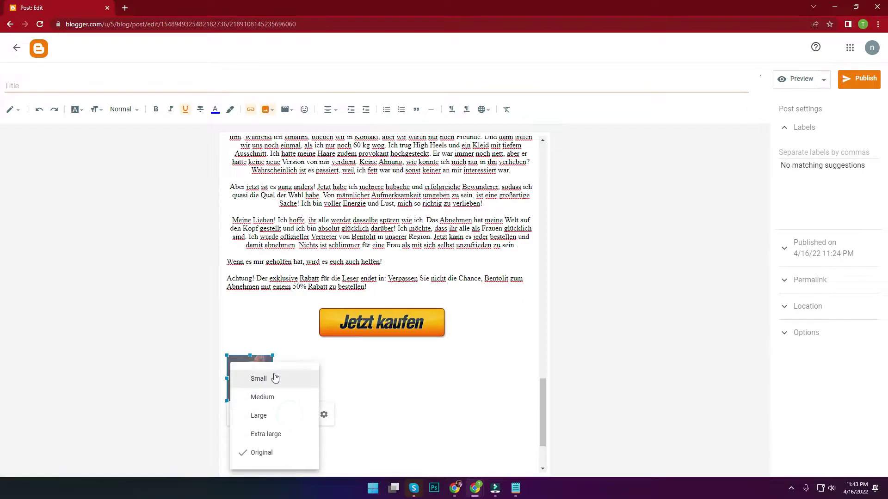
pyautogui.click(273, 377)
pyautogui.click(283, 461)
pyautogui.click(398, 409)
pyautogui.click(284, 417)
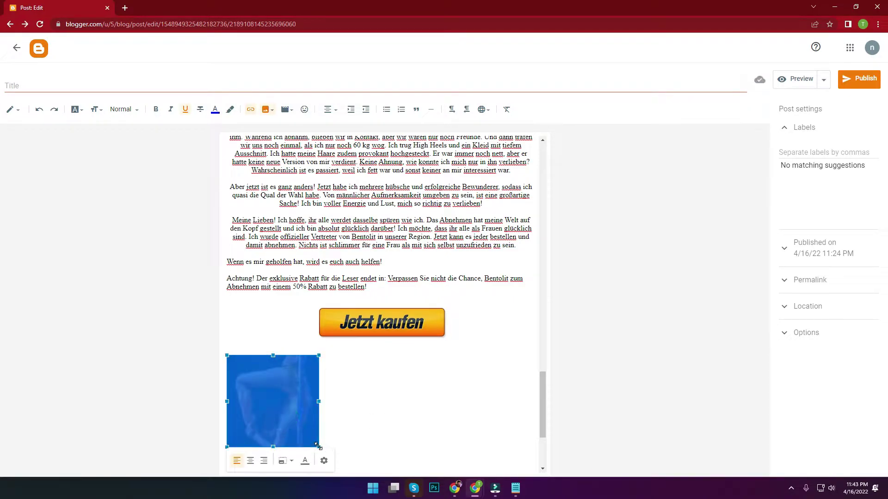
pyautogui.click(288, 461)
pyautogui.click(254, 452)
# - Scale the profile picture down by hand to about three quarters of its width
pyautogui.click(337, 428)
pyautogui.click(272, 390)
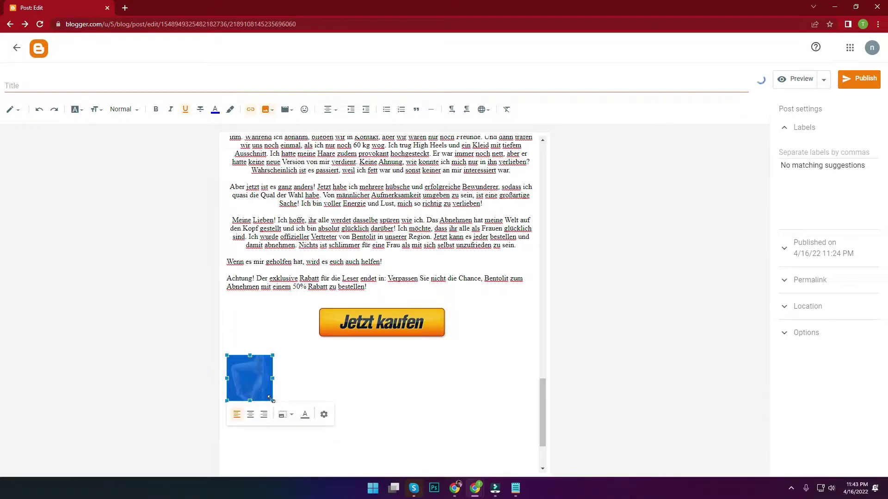
pyautogui.moveTo(271, 399); pyautogui.dragTo(261, 387)
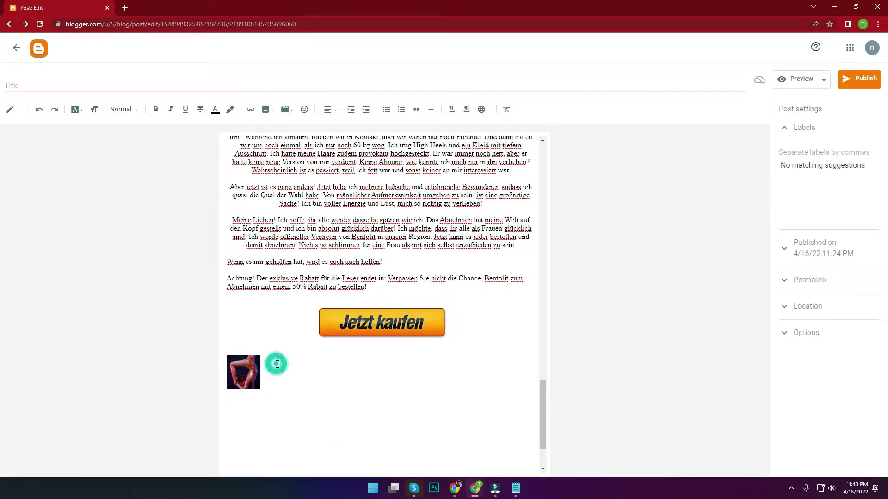
# - Set the profile picture's size to Original and place the text cursor beside it
pyautogui.click(250, 372)
pyautogui.click(293, 405)
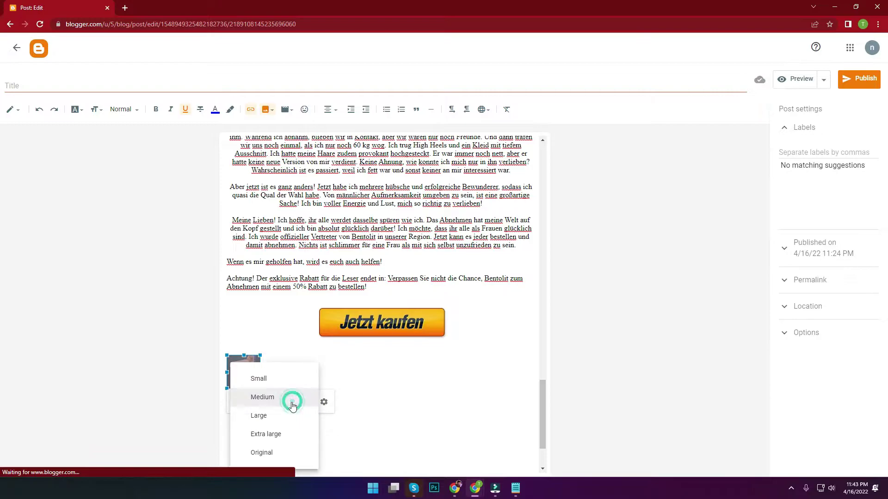
pyautogui.click(267, 452)
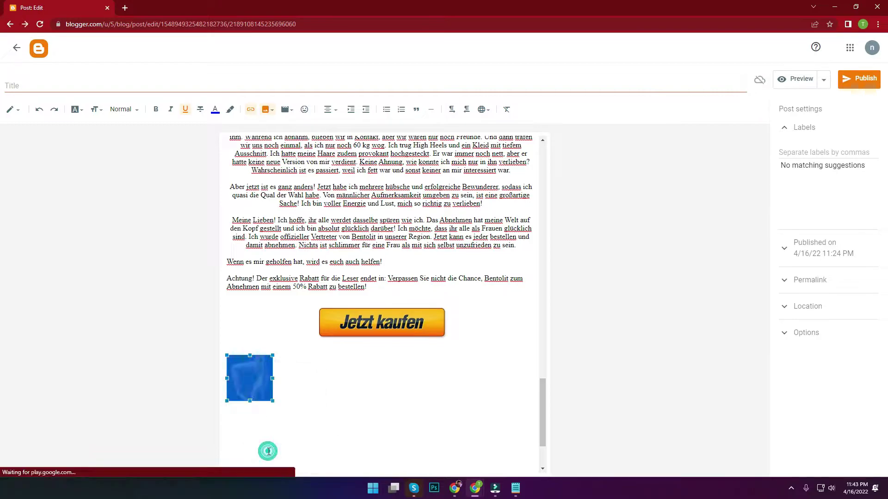
pyautogui.click(293, 359)
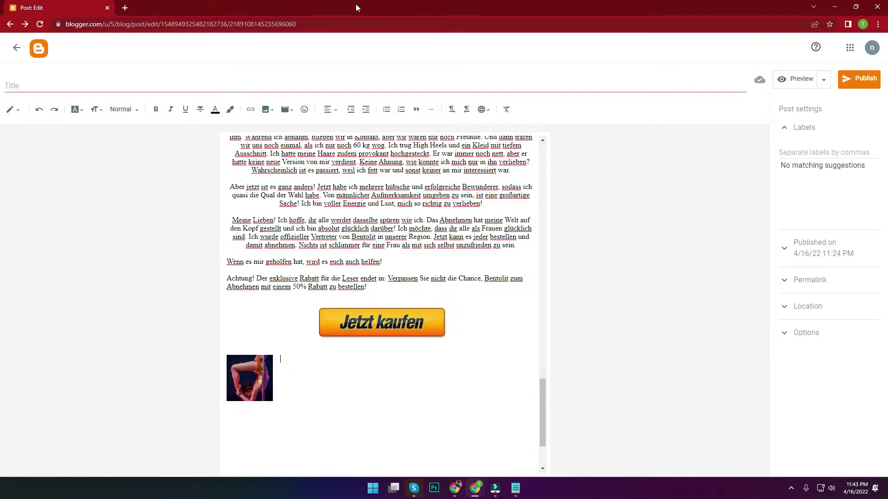
# - Put the first commenter's name and the date 08.04.2022 from the landing page on one line in Notepad, replacing its contents, and copy it
pyautogui.doubleClick(356, 4)
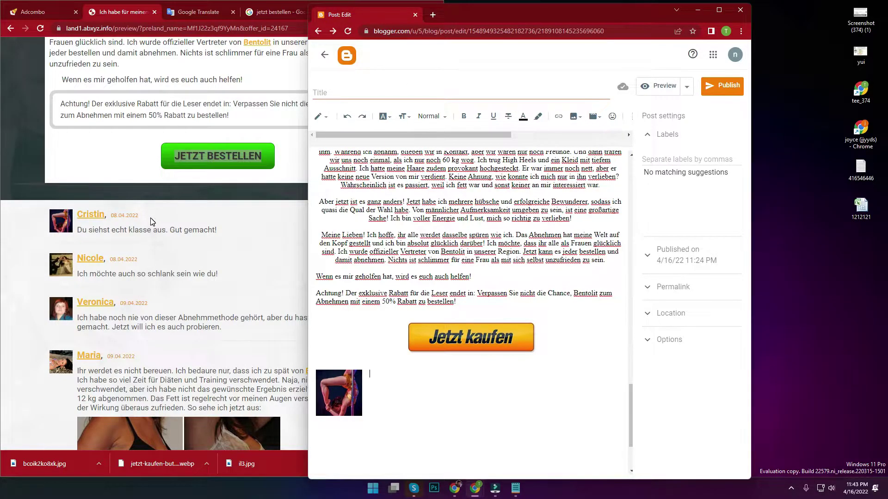
pyautogui.click(161, 222)
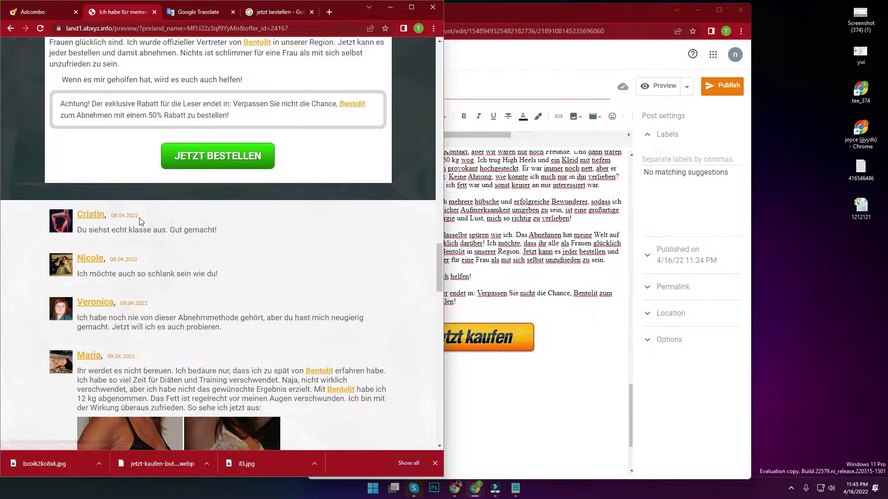
pyautogui.tripleClick(138, 215)
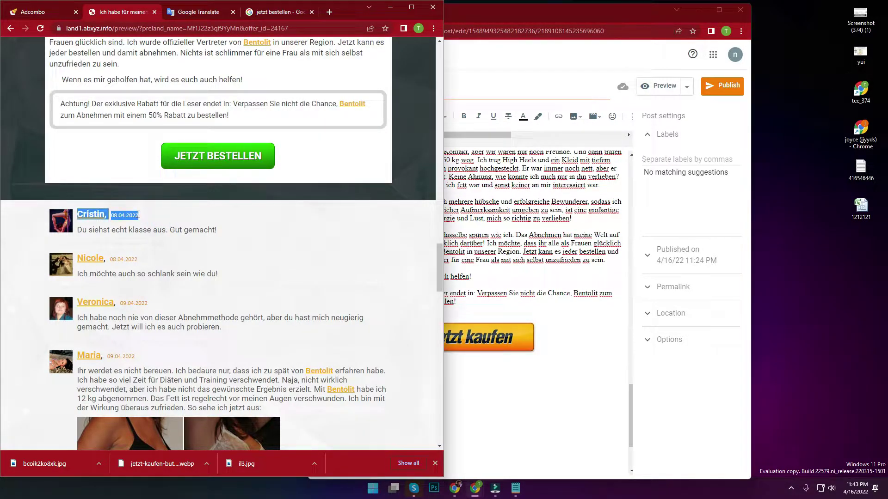
pyautogui.tripleClick(138, 214)
pyautogui.click(515, 488)
pyautogui.press('BackSpace')
pyautogui.write('Cristin,08.04.2022')
pyautogui.hotkey('ctrl', 'a')
pyautogui.hotkey('ctrl', 'c')
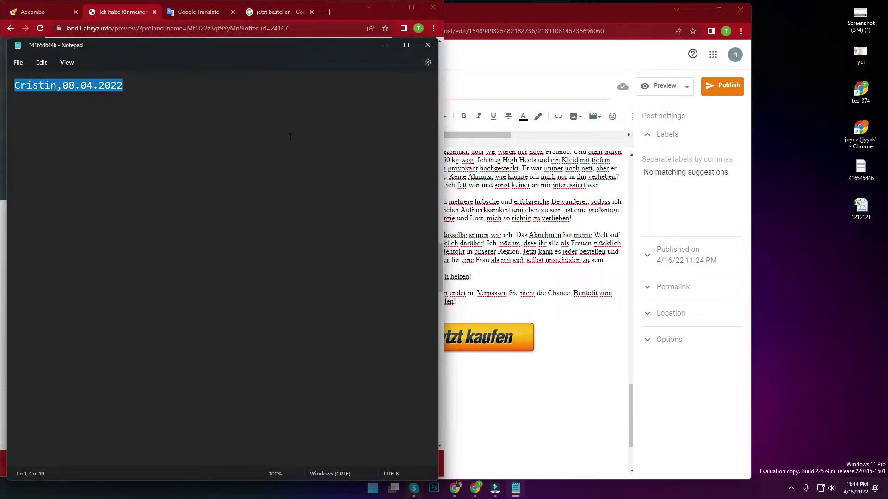
# - Maximize the Blogger editor and paste the commenter's name and date beside the profile picture
pyautogui.click(562, 84)
pyautogui.doubleClick(526, 5)
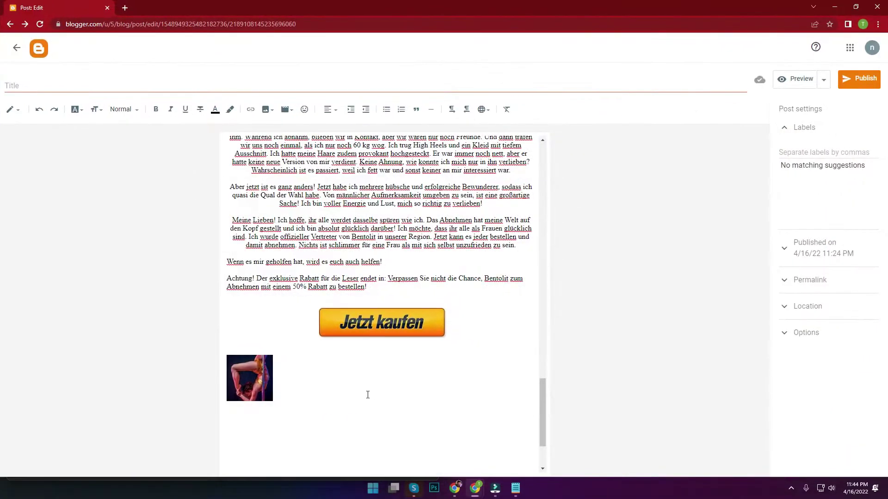
pyautogui.click(282, 361)
pyautogui.hotkey('ctrl', 'v')
# - Insert a space after the comma in the commenter line and arrange the editor side by side with the landing page
pyautogui.doubleClick(501, 11)
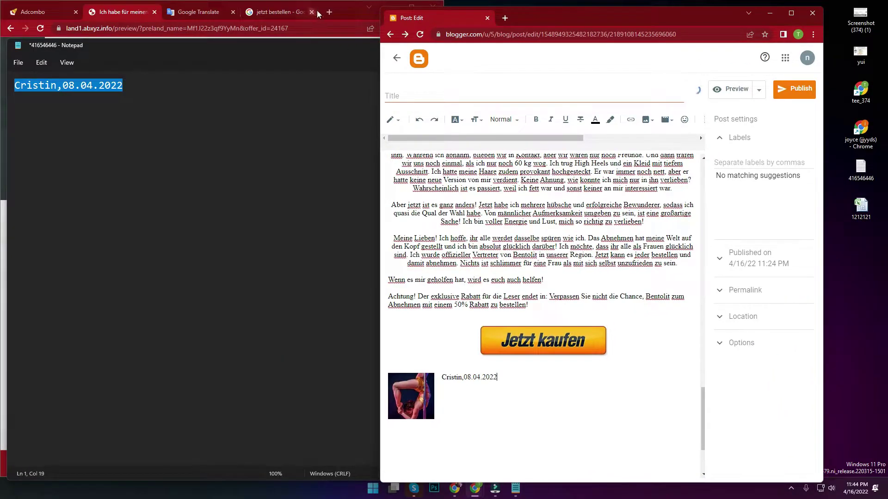
pyautogui.click(35, 17)
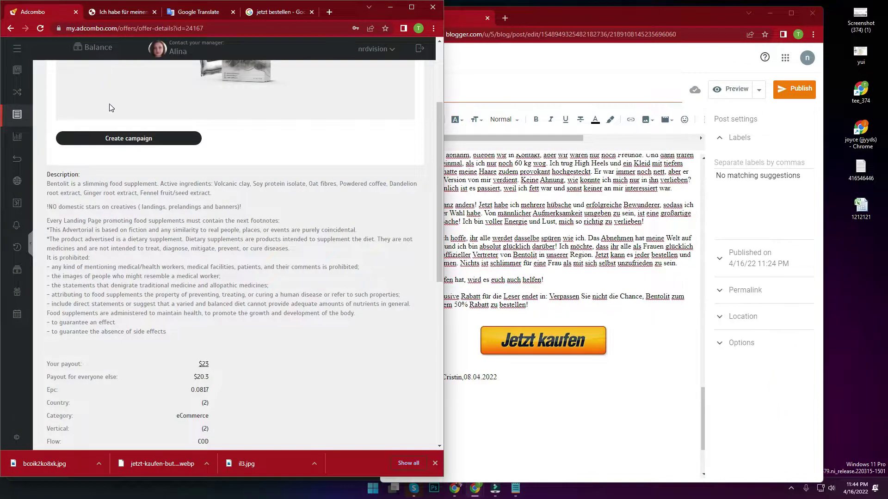
pyautogui.click(117, 12)
pyautogui.click(104, 230)
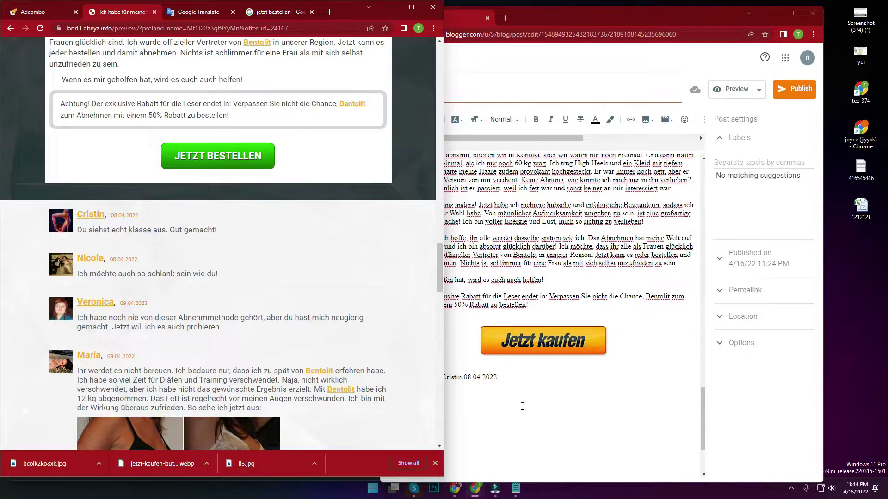
pyautogui.click(464, 374)
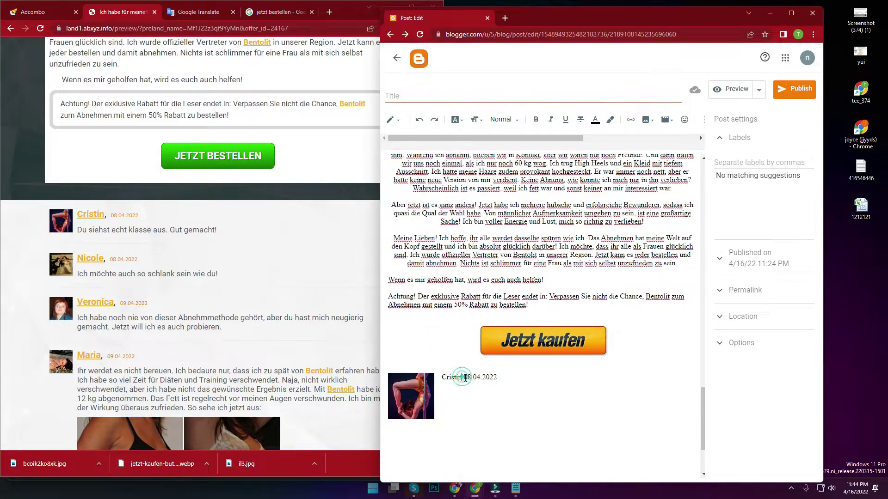
pyautogui.moveTo(604, 21); pyautogui.dragTo(884, 3)
pyautogui.click(609, 20)
pyautogui.moveTo(609, 20); pyautogui.dragTo(885, 249)
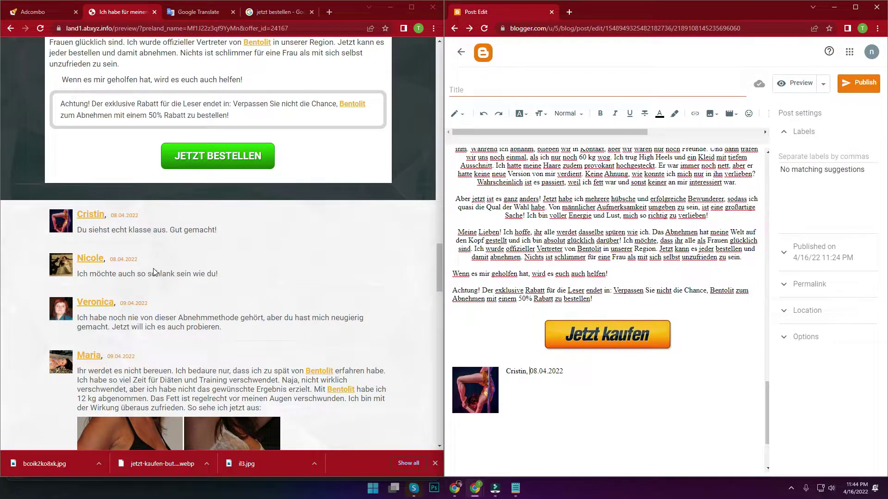
# - Transfer the comment "Du siehst echt klasse aus. Gut gemacht!" from the landing page to Notepad, replacing its contents, and copy it as plain text
pyautogui.tripleClick(186, 231)
pyautogui.hotkey('ctrl', 'c')
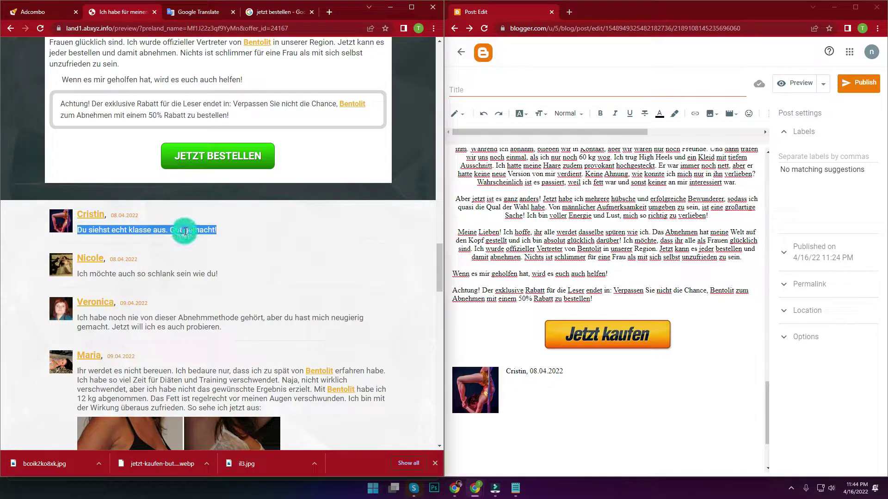
pyautogui.click(517, 489)
pyautogui.hotkey('ctrl', 'a')
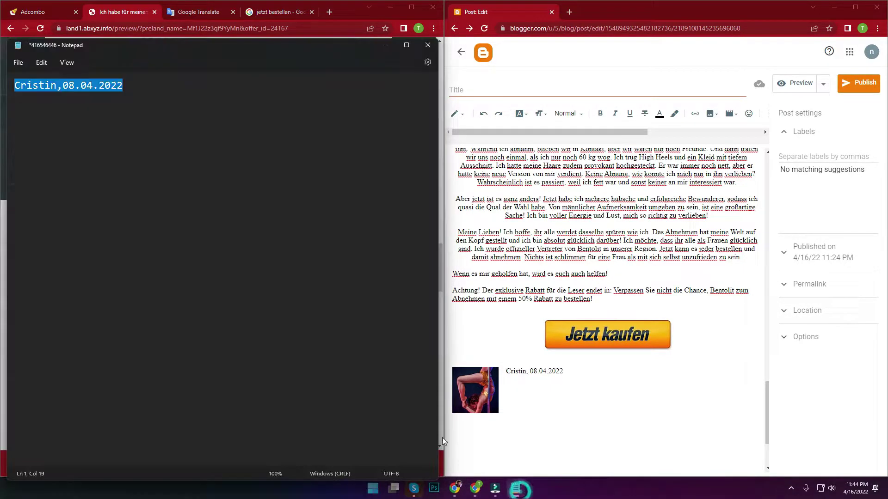
pyautogui.hotkey('ctrl', 'v')
pyautogui.hotkey('ctrl', 'a')
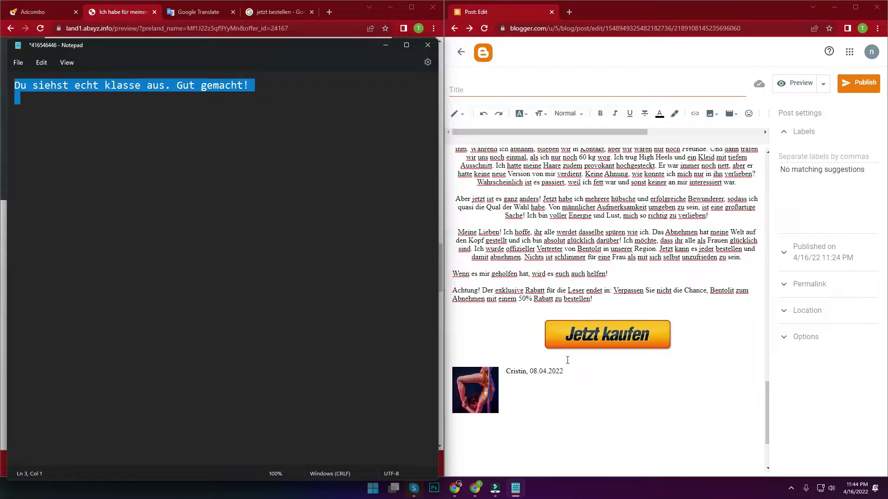
# - Paste the comment on a new line below the commenter's name and date in the post
pyautogui.click(525, 383)
pyautogui.click(591, 373)
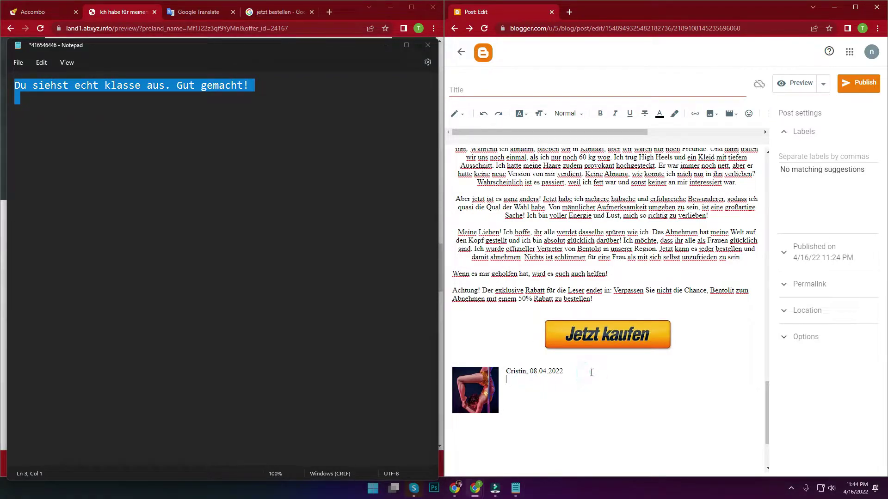
pyautogui.hotkey('ctrl', 'v')
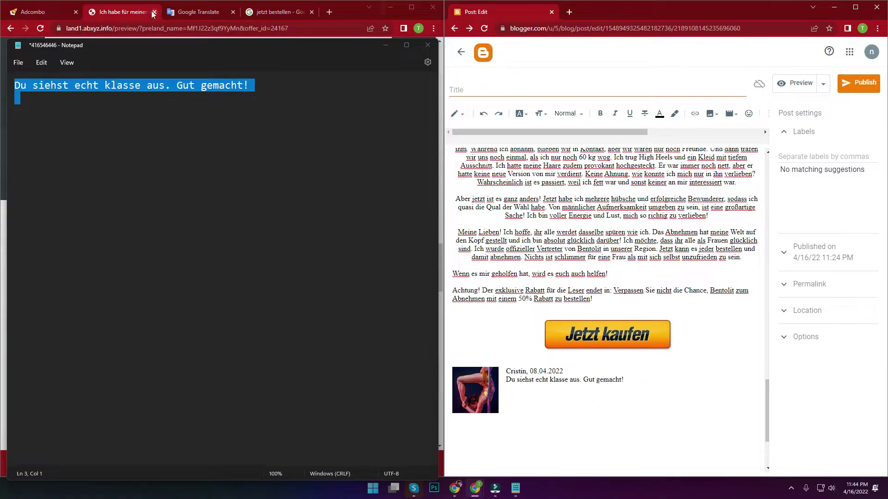
# - Return to the landing page and save the second commenter's profile picture as d_38b7fcb4.jpg in Downloads
pyautogui.click(384, 46)
pyautogui.rightClick(52, 254)
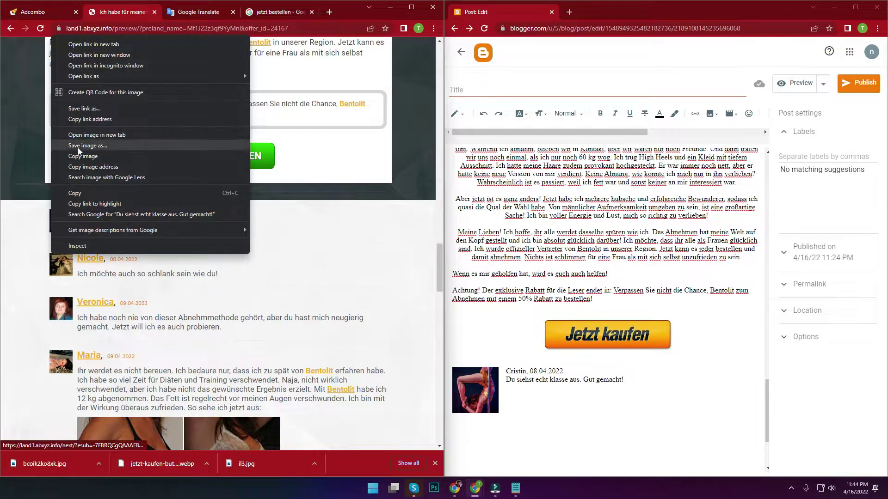
pyautogui.rightClick(62, 261)
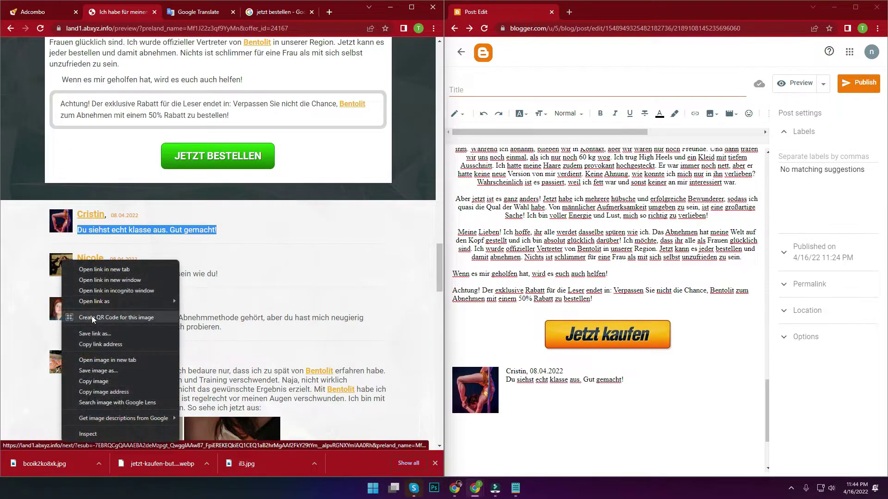
pyautogui.click(84, 370)
pyautogui.press('Return')
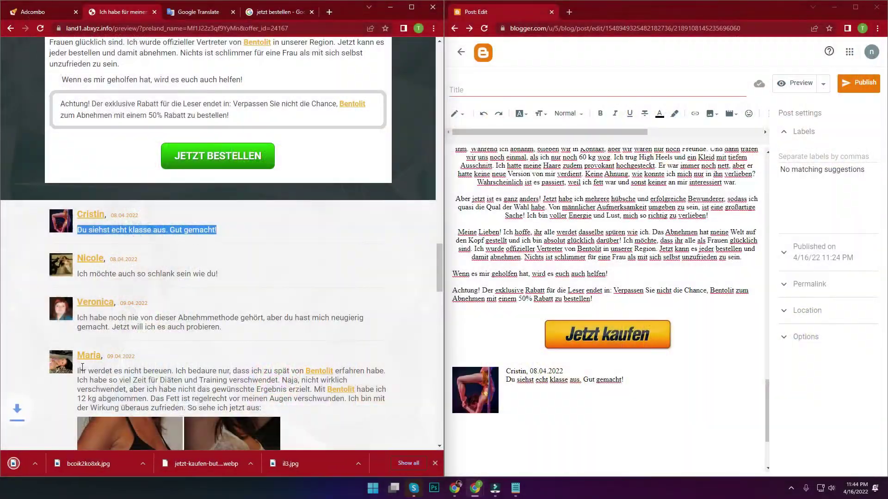
# - Upload d_38b7fcb4.jpg from the computer into the post below the first comment and align it left
pyautogui.click(463, 428)
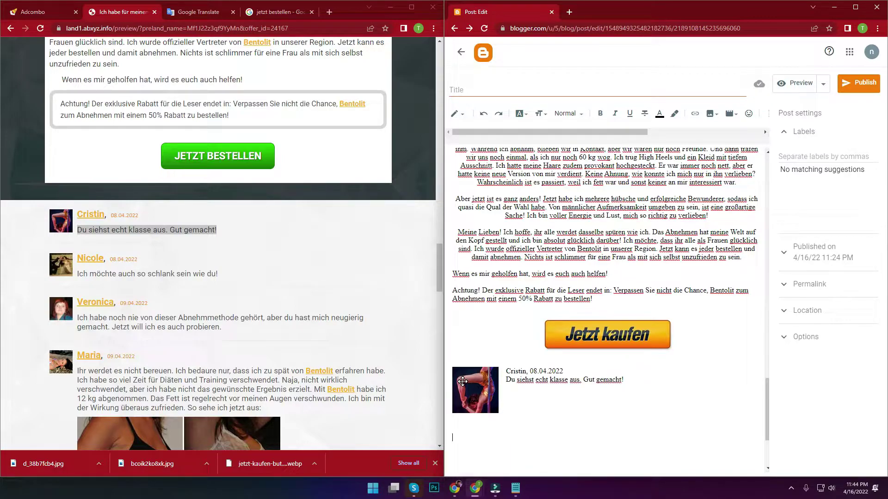
pyautogui.click(711, 114)
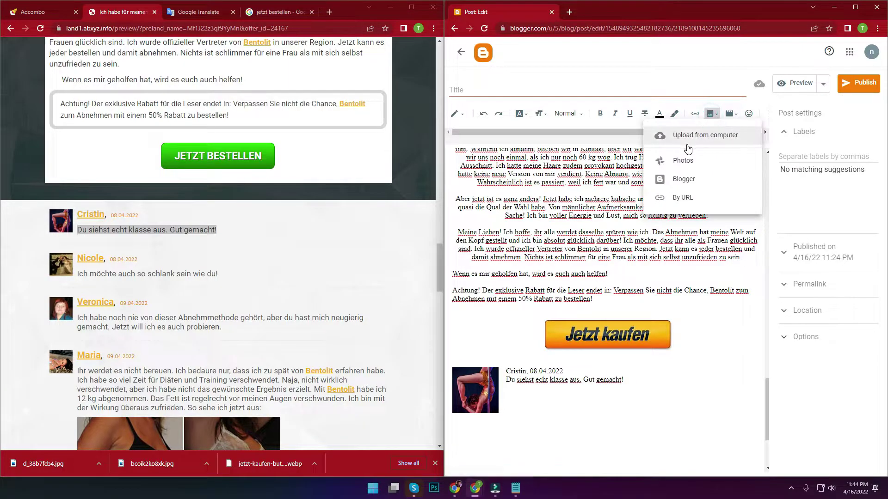
pyautogui.click(684, 136)
pyautogui.click(509, 207)
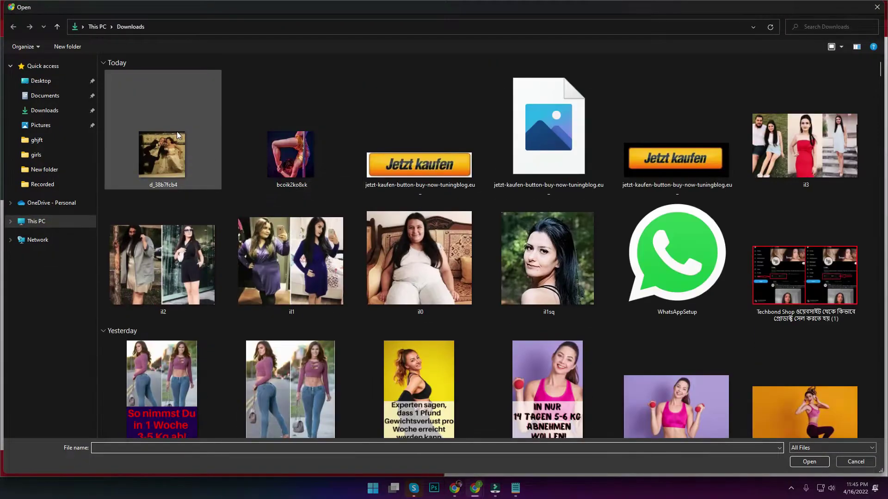
pyautogui.doubleClick(177, 135)
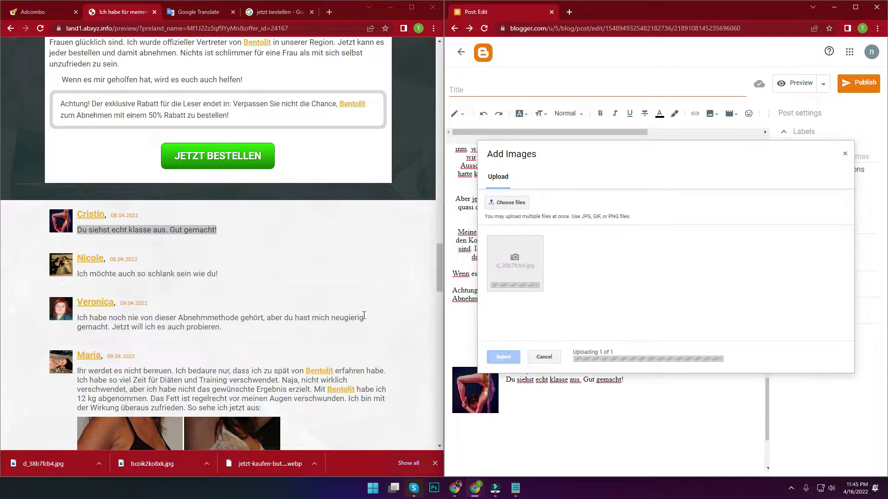
pyautogui.scroll(-7, 127, 293)
pyautogui.scroll(-1, 127, 292)
pyautogui.scroll(10, 134, 284)
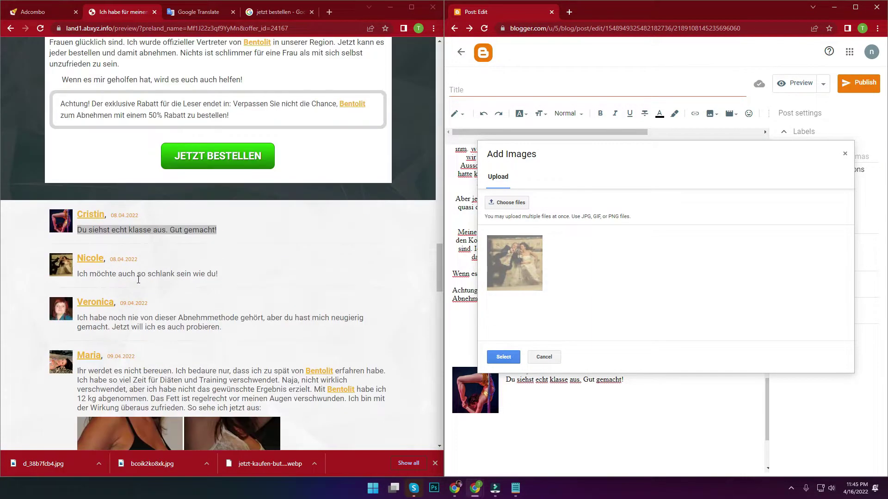
pyautogui.scroll(-5, 138, 282)
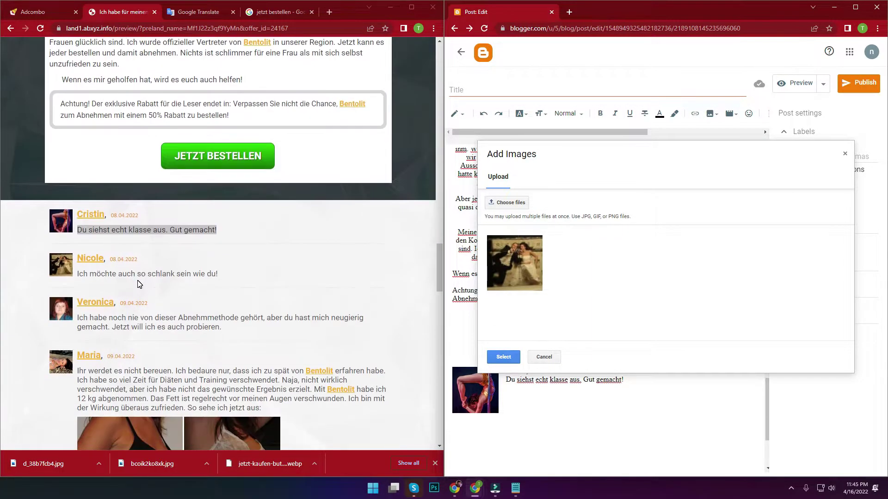
pyautogui.click(506, 358)
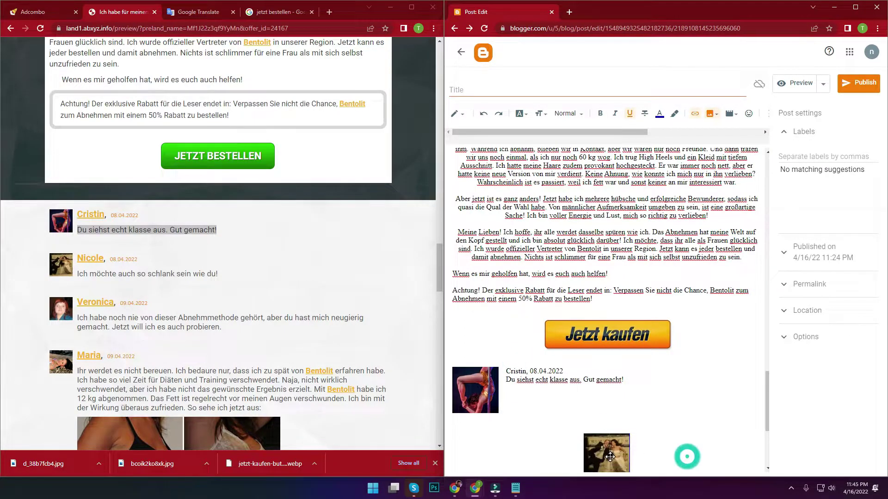
pyautogui.scroll(-3, 582, 423)
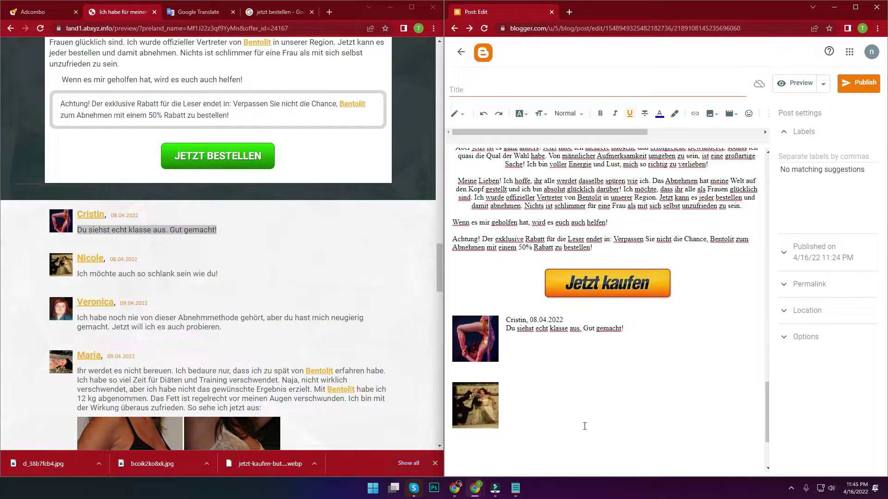
# - Transfer the second commenter's name and date, 08.04.2022, from the landing page to Notepad, replacing its contents, and select the plain text
pyautogui.click(147, 265)
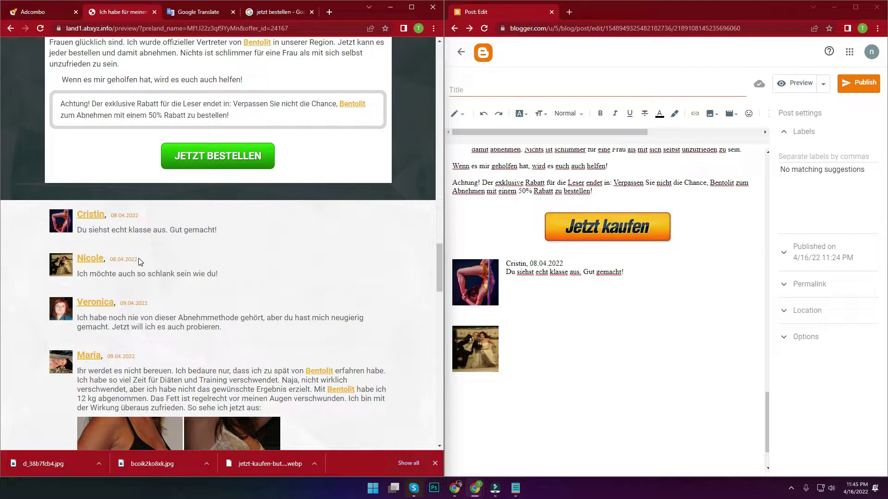
pyautogui.tripleClick(137, 260)
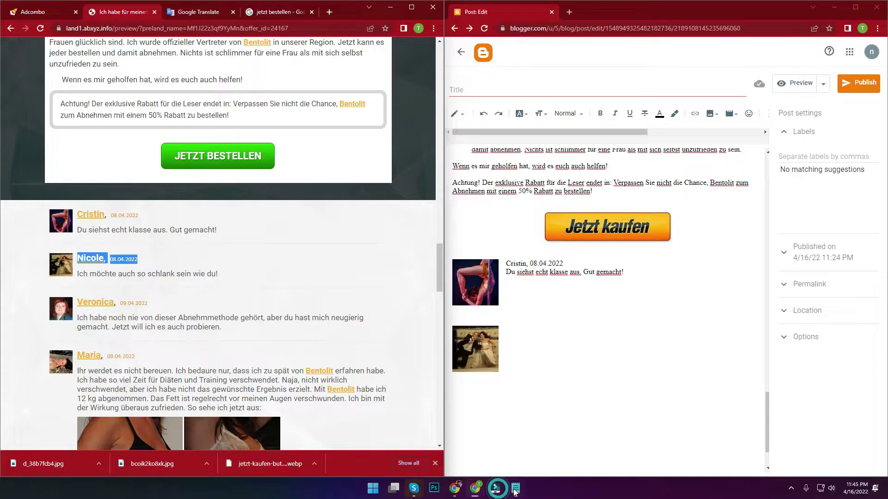
pyautogui.click(515, 489)
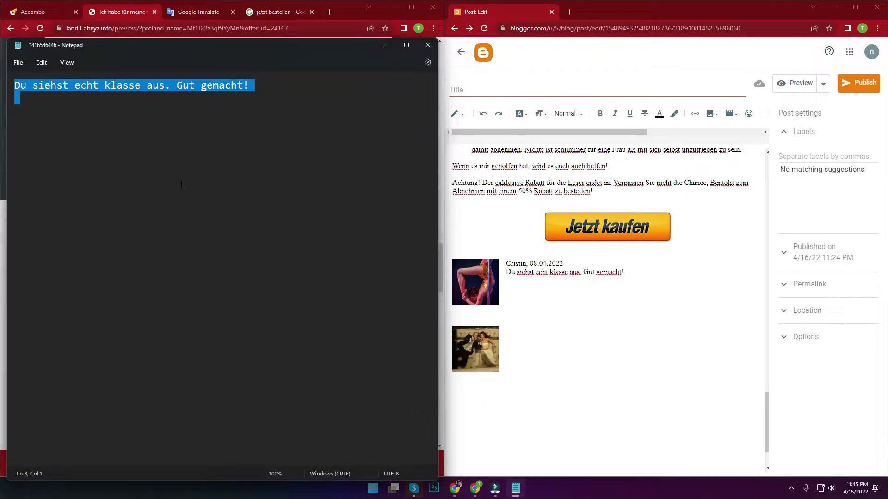
pyautogui.write('Nicole,08.04.2022')
pyautogui.hotkey('ctrl', 'a')
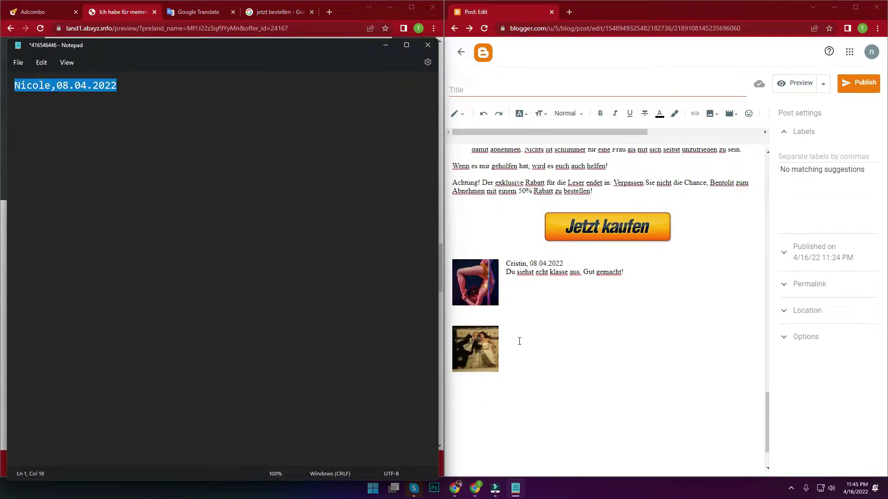
# - Paste the second commenter's name and date beside the new profile picture and insert a space after the comma
pyautogui.click(514, 332)
pyautogui.write('Nicole,08.04.2022')
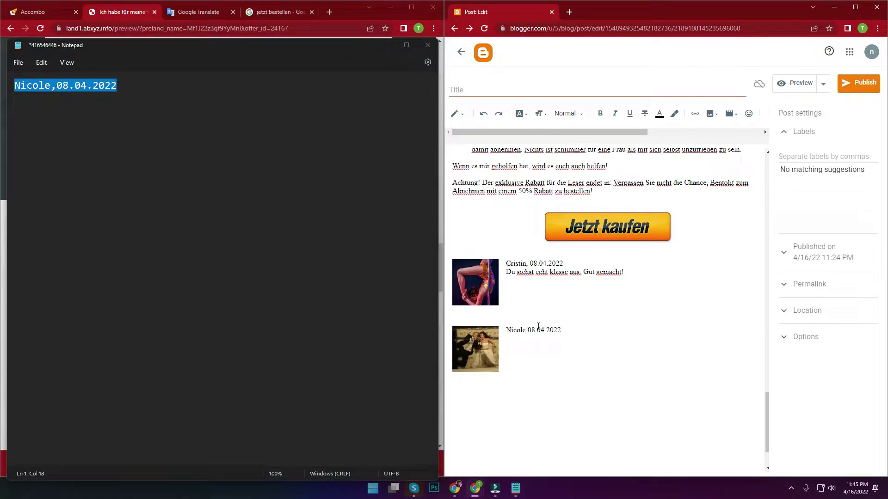
pyautogui.click(528, 331)
pyautogui.click(569, 328)
# - Transfer the comment "Ich möchte auch so schlank sein wie du!" through Notepad into the post, below the second commenter's name and date
pyautogui.click(380, 49)
pyautogui.moveTo(225, 274); pyautogui.dragTo(79, 274)
pyautogui.hotkey('ctrl', 'c')
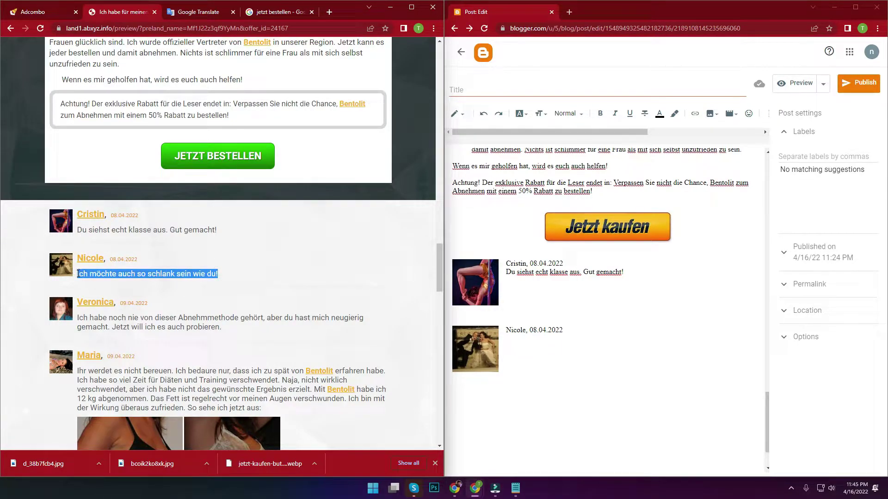
pyautogui.click(516, 489)
pyautogui.hotkey('ctrl', 'v')
pyautogui.hotkey('ctrl', 'a')
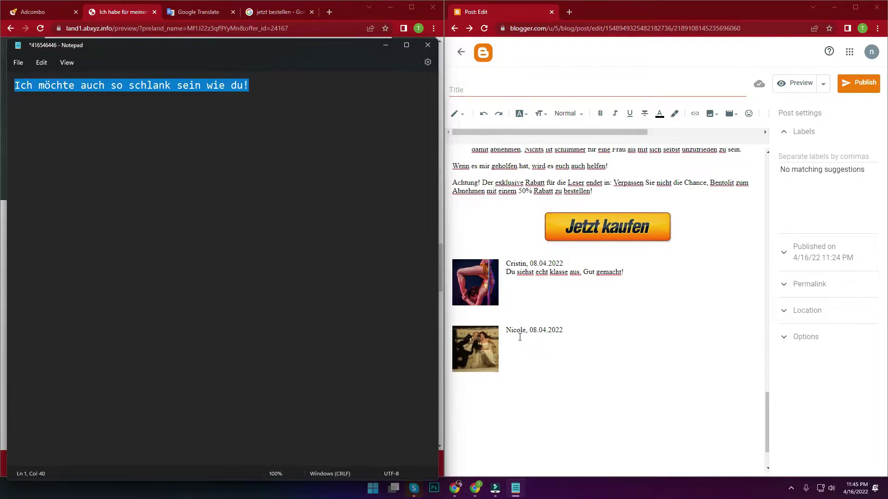
pyautogui.click(518, 337)
pyautogui.hotkey('ctrl', 'v')
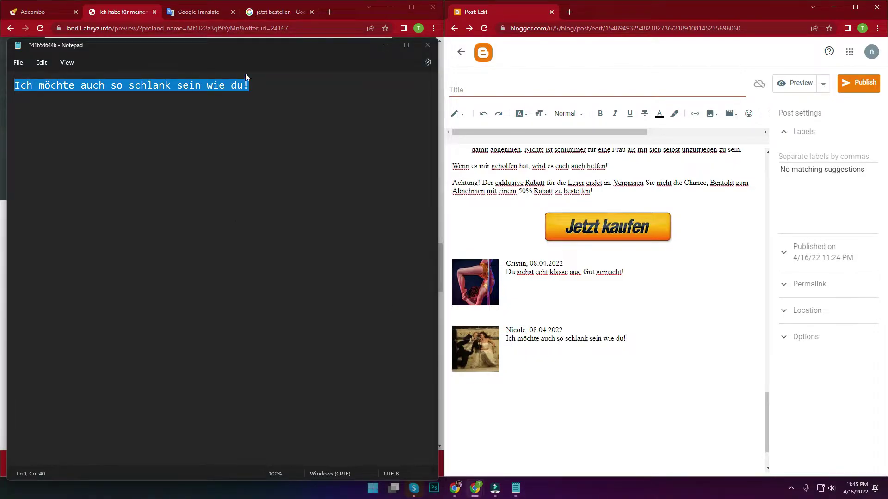
# - Return to the landing page and save the third commenter's profile picture as cam-004.jpg in Downloads
pyautogui.click(386, 45)
pyautogui.scroll(-2, 135, 264)
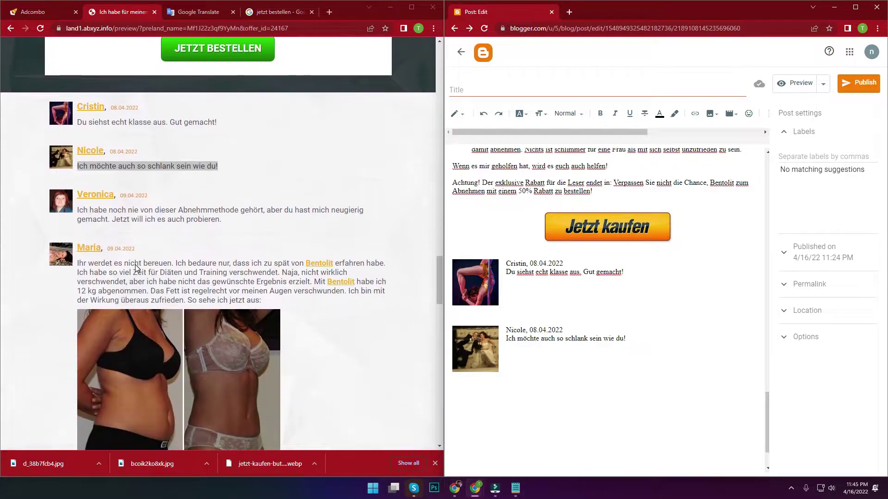
pyautogui.rightClick(54, 204)
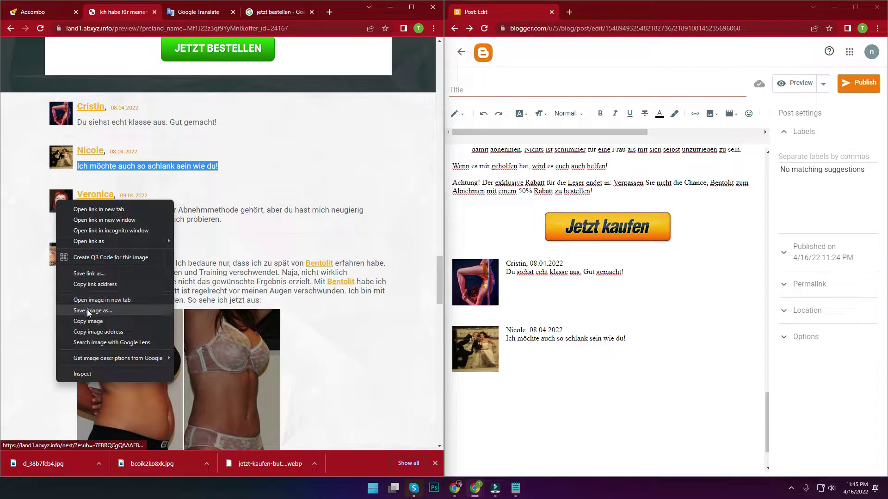
pyautogui.click(87, 309)
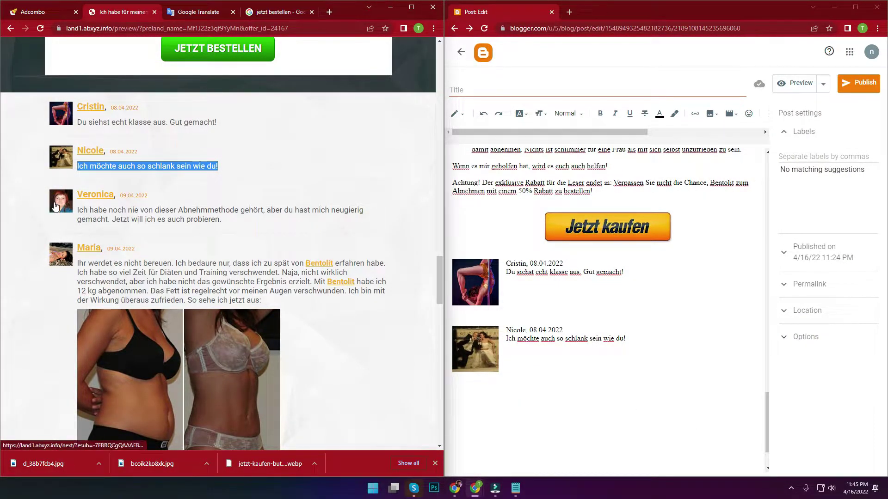
# - Upload cam-004.jpg from the computer into the post below the second comment and align it left
pyautogui.click(521, 367)
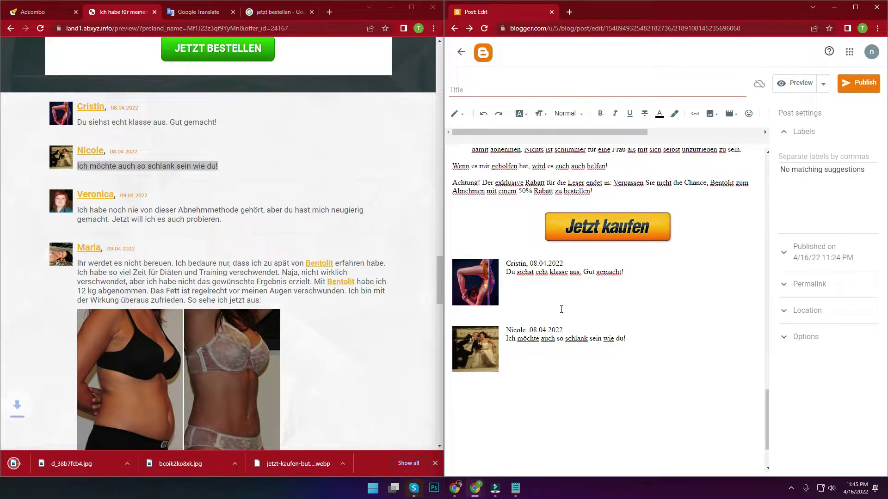
pyautogui.click(712, 113)
pyautogui.click(686, 140)
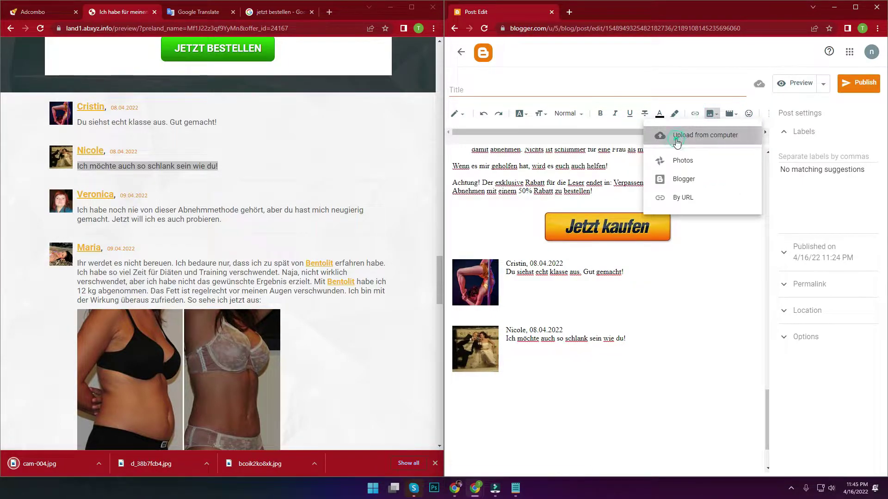
pyautogui.click(512, 201)
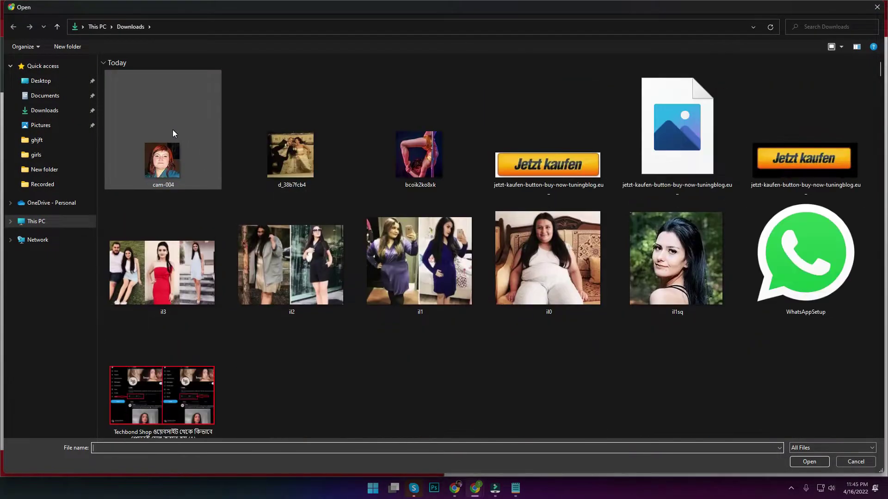
pyautogui.doubleClick(173, 131)
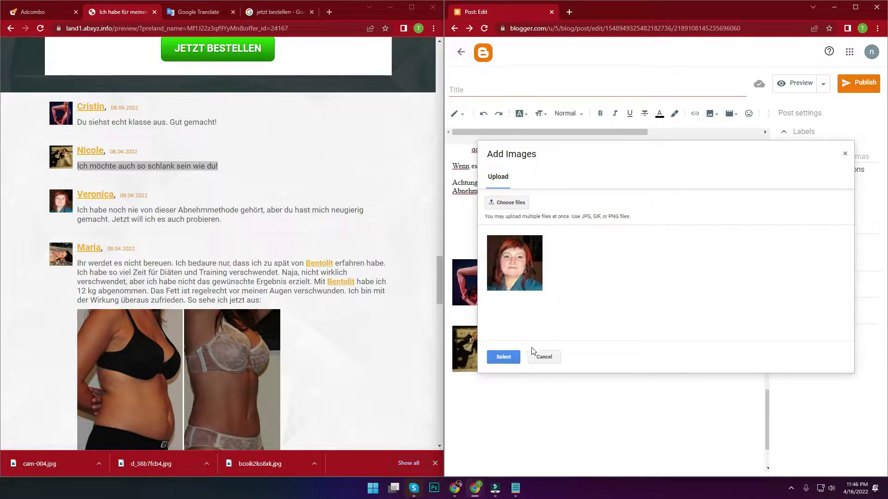
pyautogui.click(510, 357)
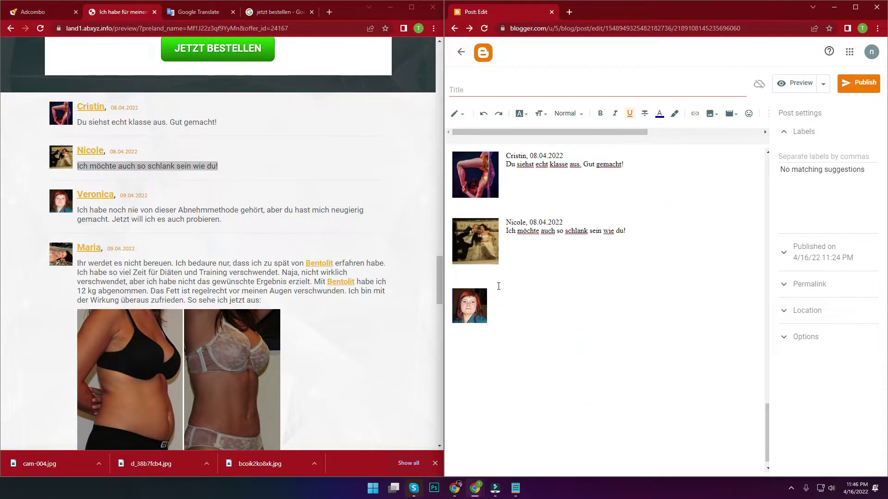
# - Enlarge the third profile picture to match the size of the two above and place the cursor beside it
pyautogui.click(481, 309)
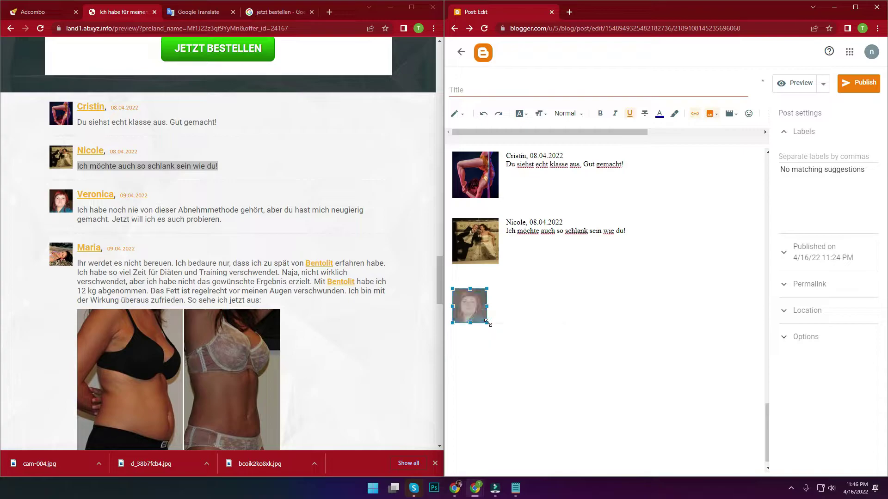
pyautogui.click(516, 317)
pyautogui.click(478, 308)
pyautogui.moveTo(487, 324); pyautogui.dragTo(498, 335)
pyautogui.click(559, 336)
pyautogui.click(513, 296)
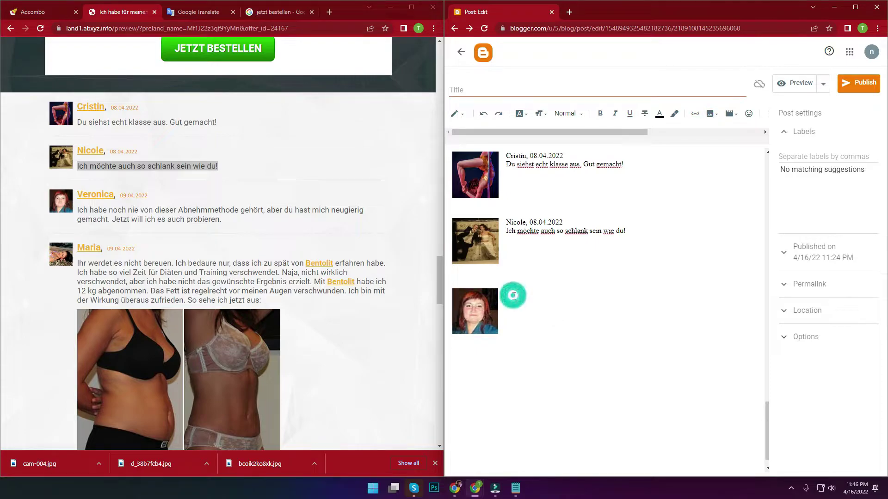
# - Transfer the third commenter's name and date, 09.04.2022, from the landing page to Notepad, replacing its contents, and select the plain text
pyautogui.moveTo(159, 194)
pyautogui.mouseDown()
pyautogui.moveTo(118, 197)
pyautogui.moveTo(148, 195)
pyautogui.mouseUp()
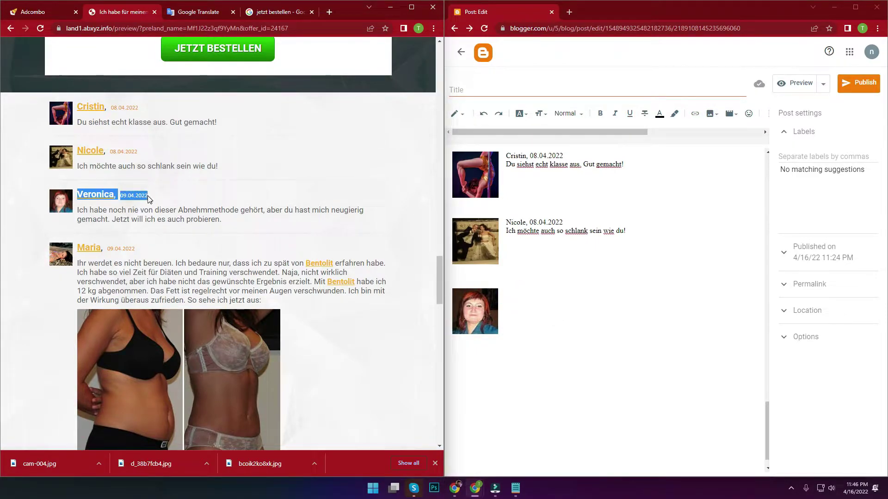
pyautogui.click(512, 489)
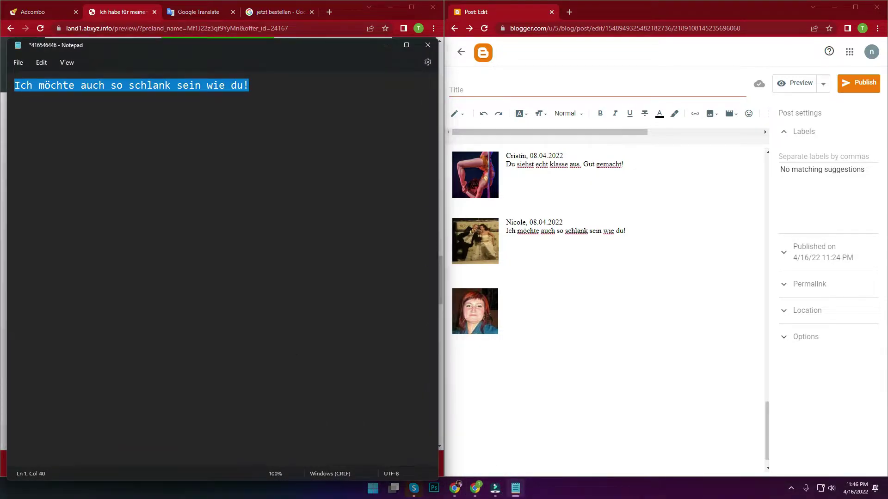
pyautogui.hotkey('ctrl', 'v')
pyautogui.hotkey('ctrl', 'a')
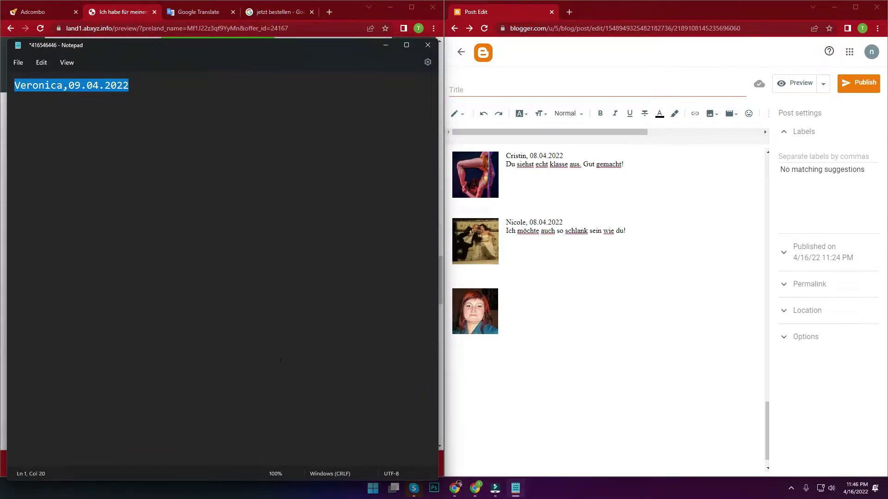
# - Paste the third commenter's name and date beside the enlarged profile picture and insert a space after the comma
pyautogui.click(505, 292)
pyautogui.hotkey('ctrl', 'v')
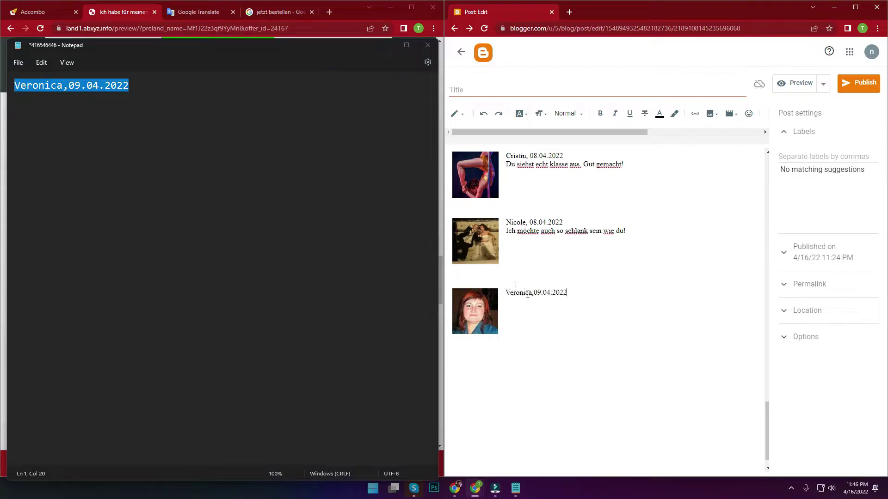
pyautogui.click(534, 292)
# - Transfer the third comment, ending "Jetzt will ich es auch probieren.", from the landing page to Notepad, replacing its contents, and select it
pyautogui.click(385, 45)
pyautogui.moveTo(222, 220); pyautogui.dragTo(78, 211)
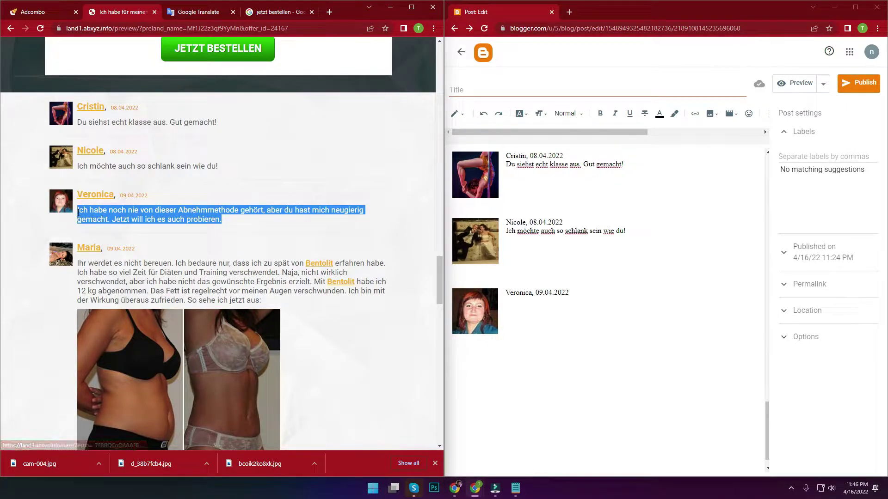
pyautogui.click(515, 488)
pyautogui.hotkey('ctrl', 'v')
pyautogui.hotkey('ctrl', 'a')
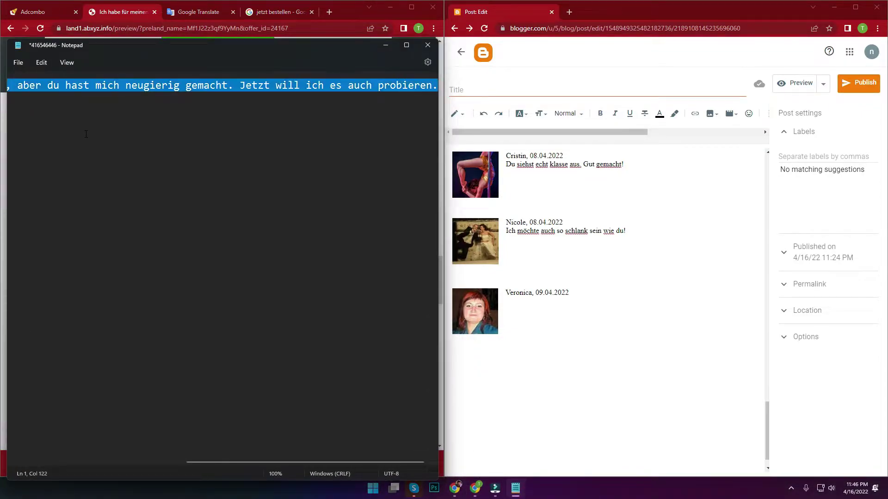
# - Paste the third comment's plain text on the line below its name and date, and reveal the landing page again
pyautogui.click(527, 302)
pyautogui.click(584, 297)
pyautogui.hotkey('ctrl', 'v')
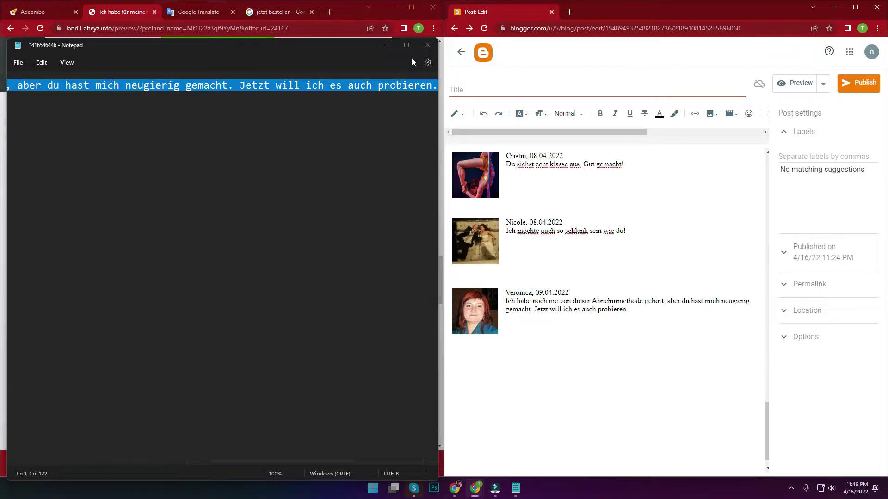
pyautogui.click(386, 45)
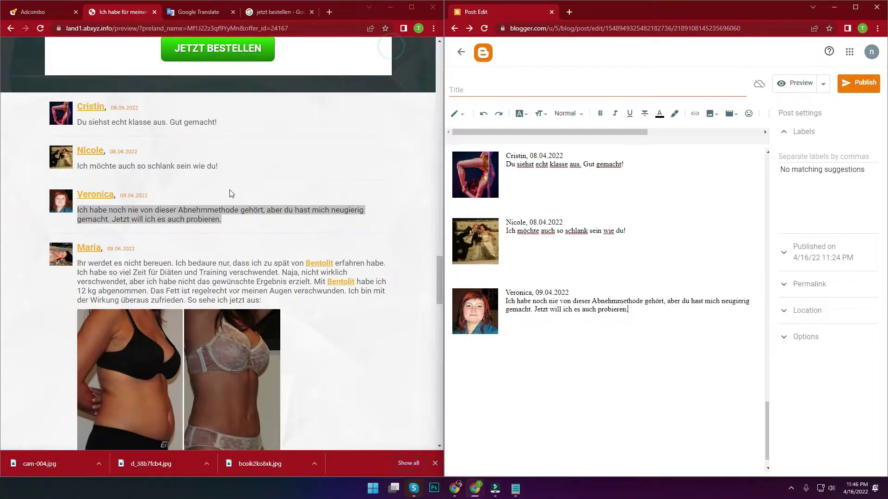
# - Save the fourth commenter's profile picture from the landing page to Downloads as ibb3pcmtyvk, and cancel any duplicate save
pyautogui.rightClick(62, 255)
pyautogui.click(85, 359)
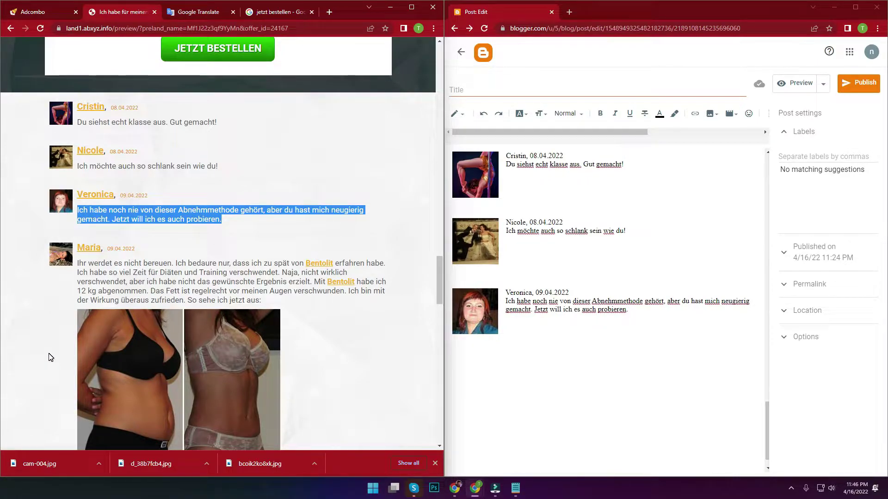
pyautogui.rightClick(60, 260)
pyautogui.click(78, 362)
pyautogui.press('Return')
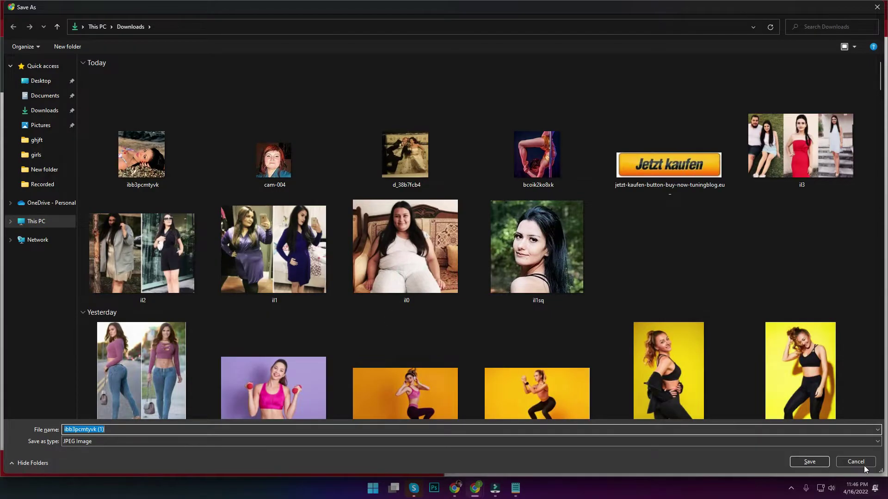
pyautogui.click(855, 462)
# - Upload ibb3pcmtyvk.jpg into the post below the third comment, align the picture left and place the cursor beside it
pyautogui.click(539, 342)
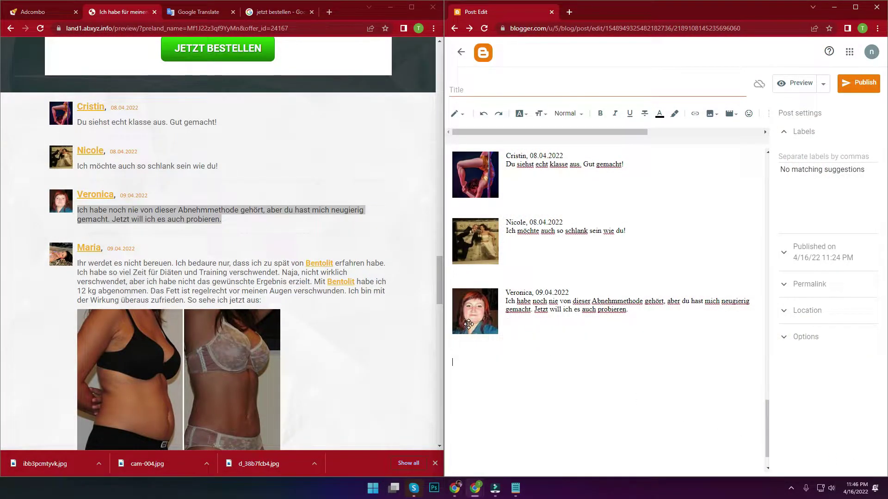
pyautogui.click(710, 117)
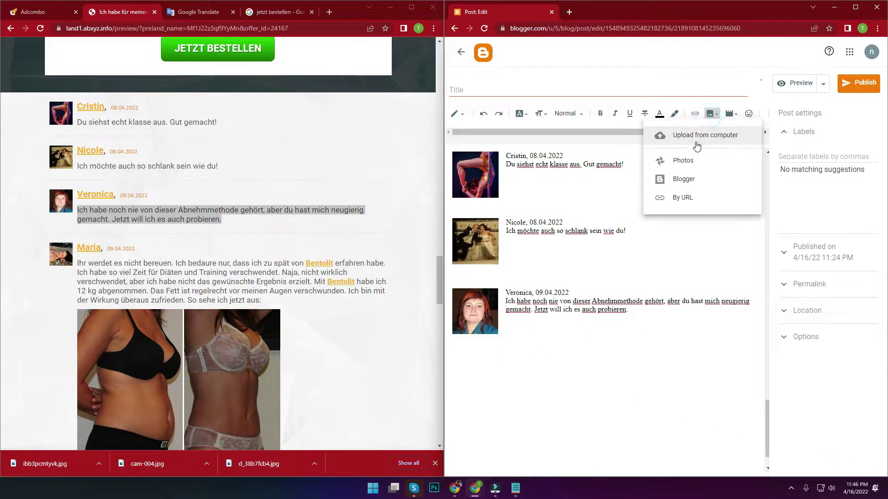
pyautogui.click(695, 143)
pyautogui.click(520, 203)
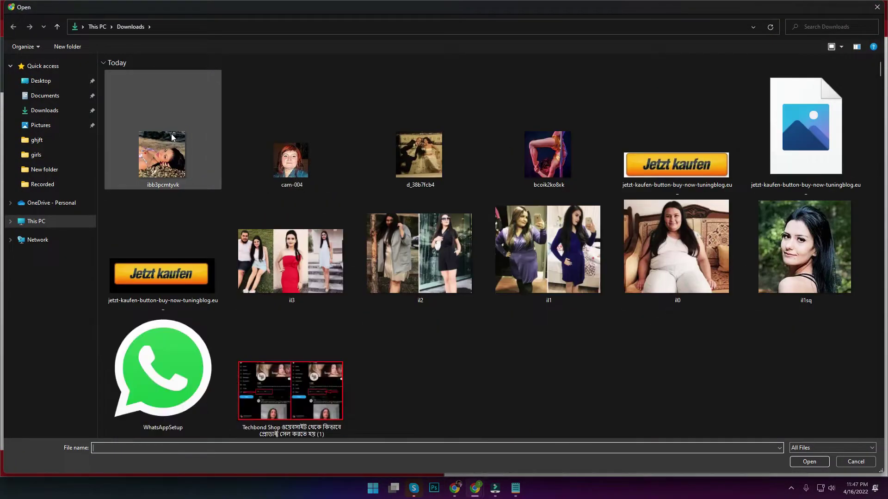
pyautogui.doubleClick(171, 134)
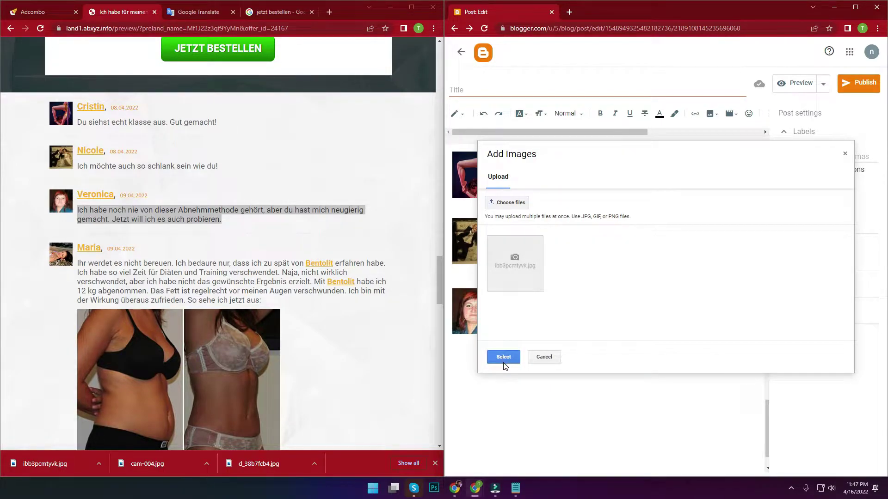
pyautogui.click(504, 358)
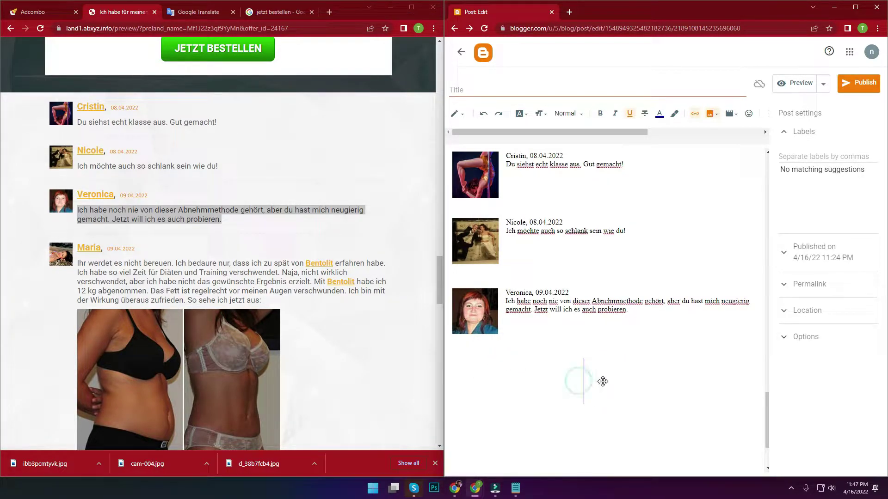
pyautogui.click(581, 429)
pyautogui.moveTo(603, 401); pyautogui.dragTo(591, 424)
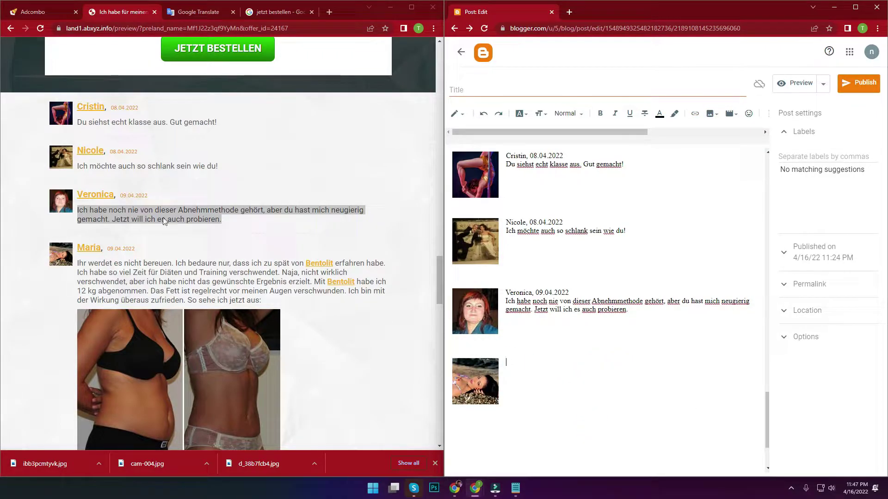
# - Transfer the fourth commenter's name and date, 09.04.2022, from the landing page to Notepad, replacing its contents, and select the plain text
pyautogui.click(139, 250)
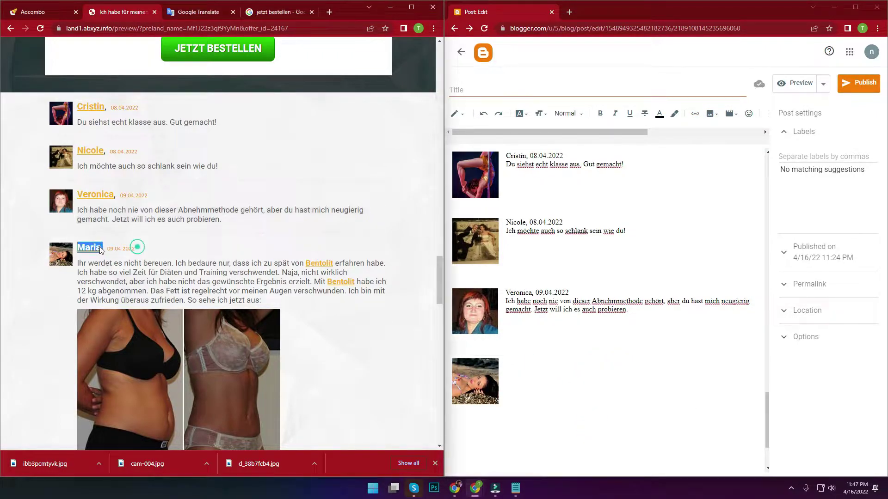
pyautogui.tripleClick(134, 250)
pyautogui.click(515, 488)
pyautogui.press('BackSpace')
pyautogui.hotkey('ctrl', 'v')
pyautogui.hotkey('ctrl', 'a')
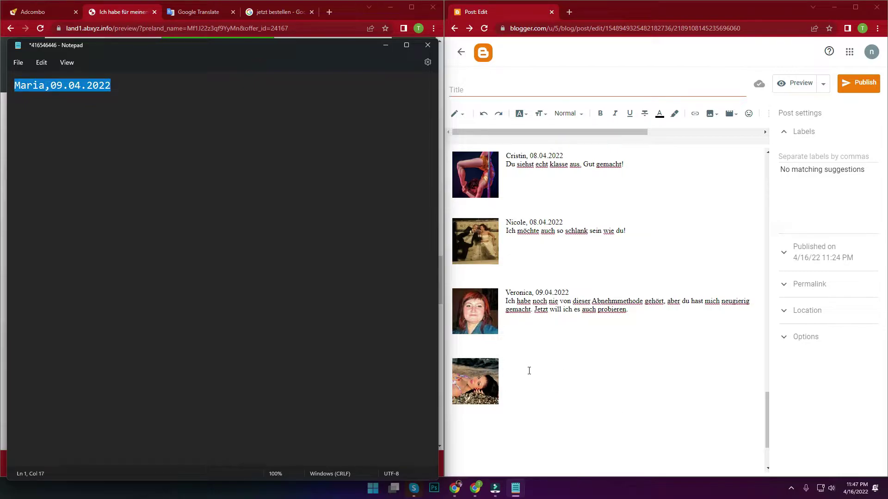
# - Paste the fourth commenter's name and date beside the profile picture, start a new line and reveal the landing page
pyautogui.click(526, 368)
pyautogui.click(509, 364)
pyautogui.hotkey('ctrl', 'v')
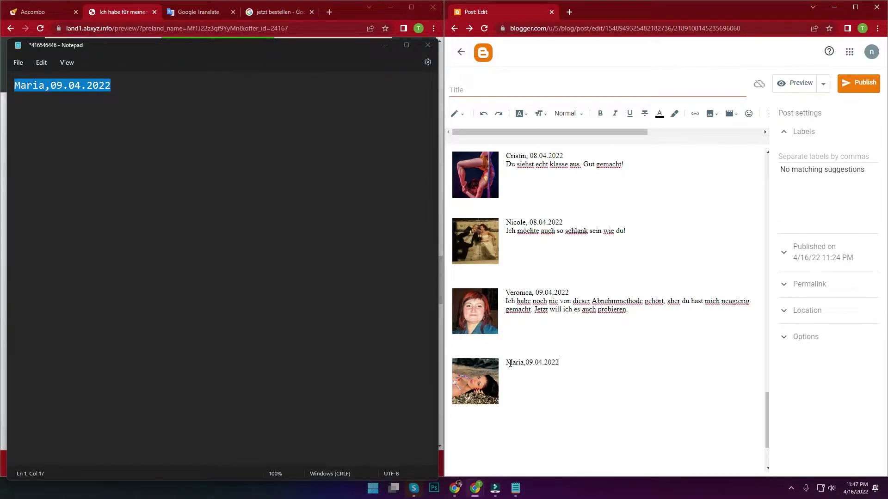
pyautogui.click(386, 45)
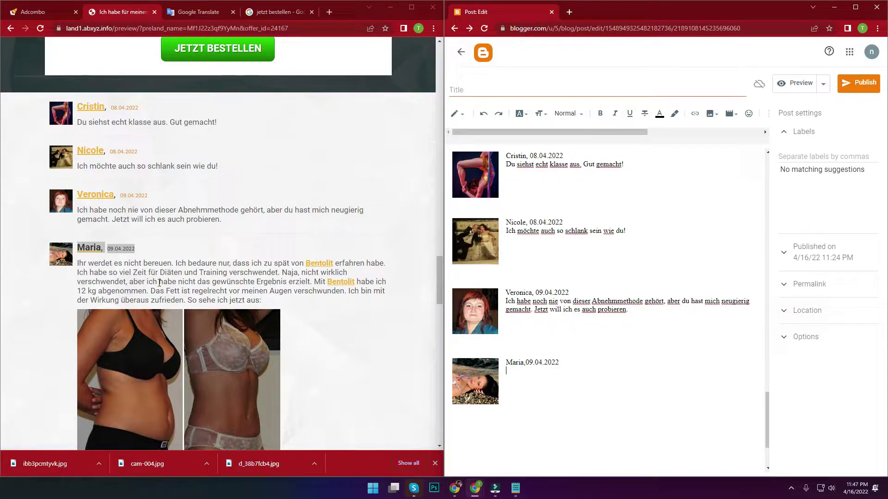
# - Transfer the fourth comment, ending "So sehe ich jetzt aus:", from the landing page to Notepad, replacing its contents, and select it
pyautogui.moveTo(265, 303); pyautogui.dragTo(79, 267)
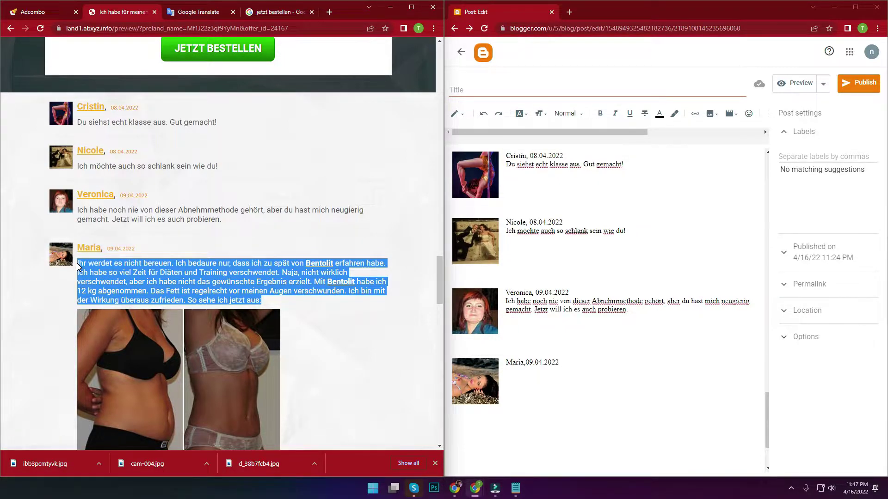
pyautogui.click(515, 489)
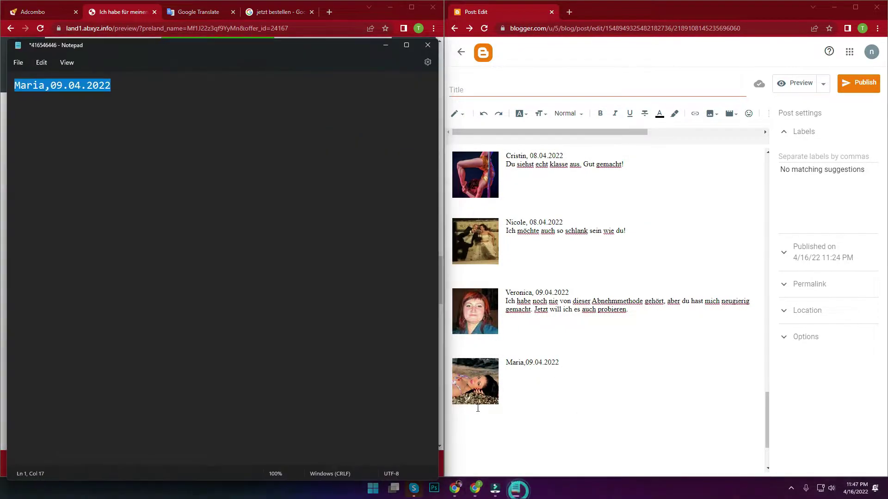
pyautogui.hotkey('ctrl', 'v')
pyautogui.hotkey('ctrl', 'a')
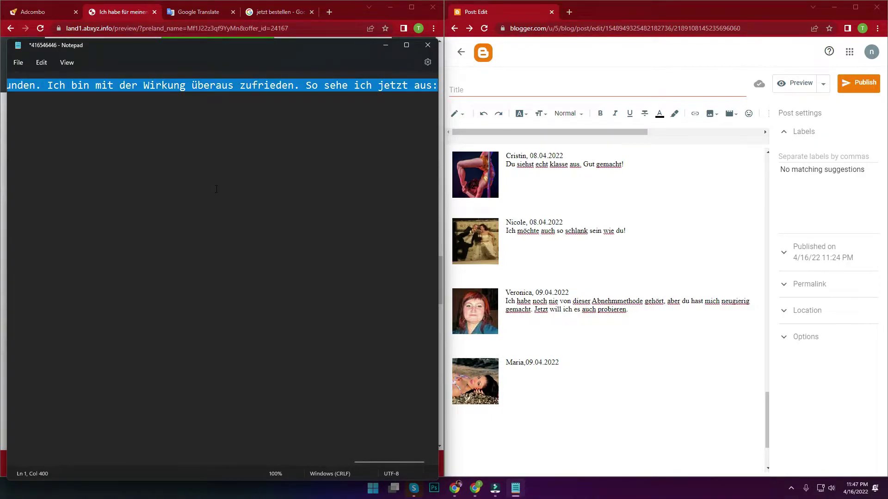
# - Paste the fourth comment's plain text below its name and date, and reveal the landing page again
pyautogui.click(515, 372)
pyautogui.hotkey('ctrl', 'v')
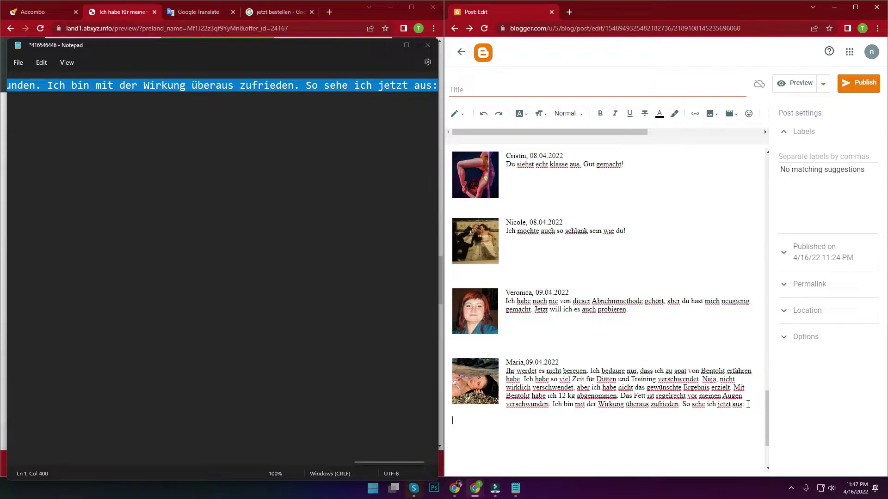
pyautogui.click(386, 46)
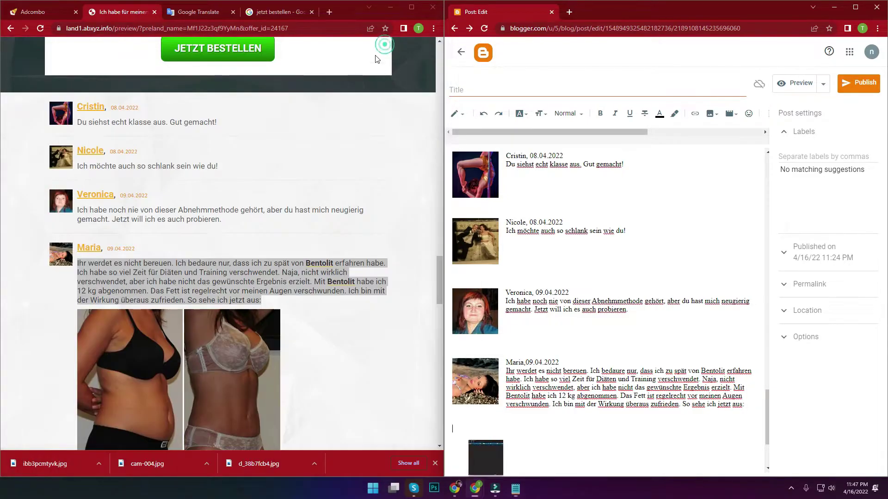
# - Save the before-and-after photo under the fourth comment on the landing page to Downloads as comm1.jpg
pyautogui.scroll(-2, 119, 253)
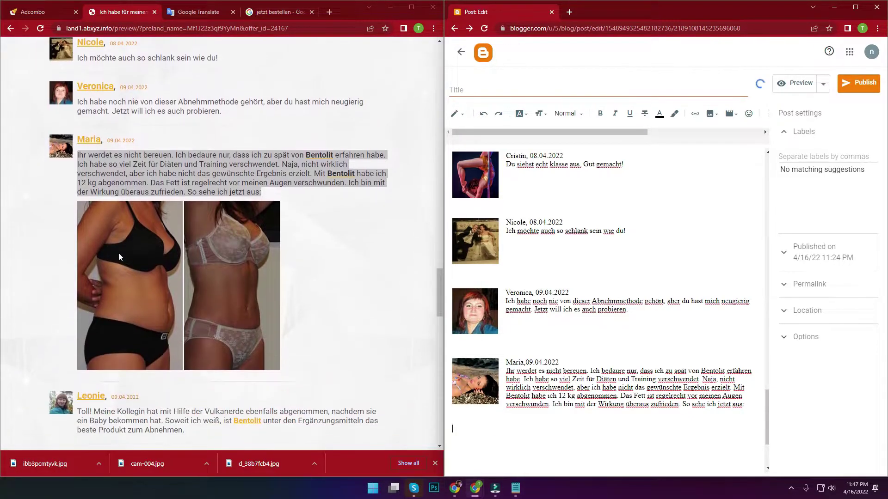
pyautogui.rightClick(119, 229)
pyautogui.click(146, 264)
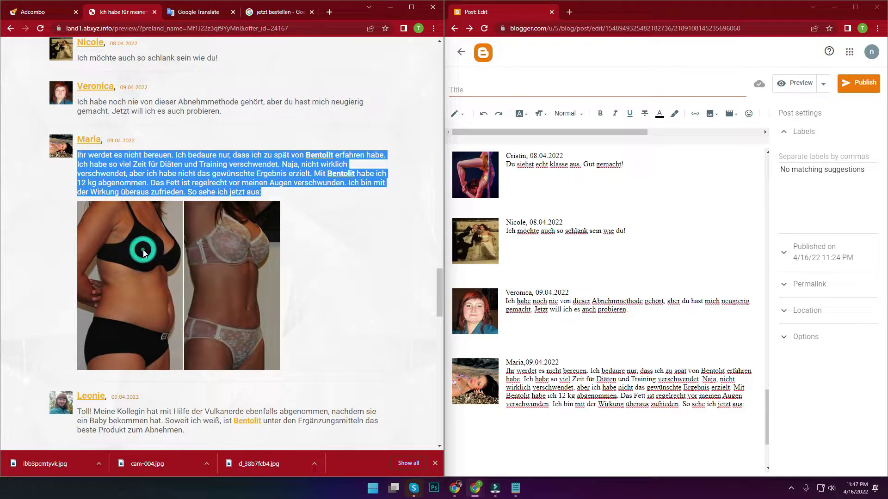
pyautogui.rightClick(131, 250)
pyautogui.click(158, 271)
pyautogui.press('Return')
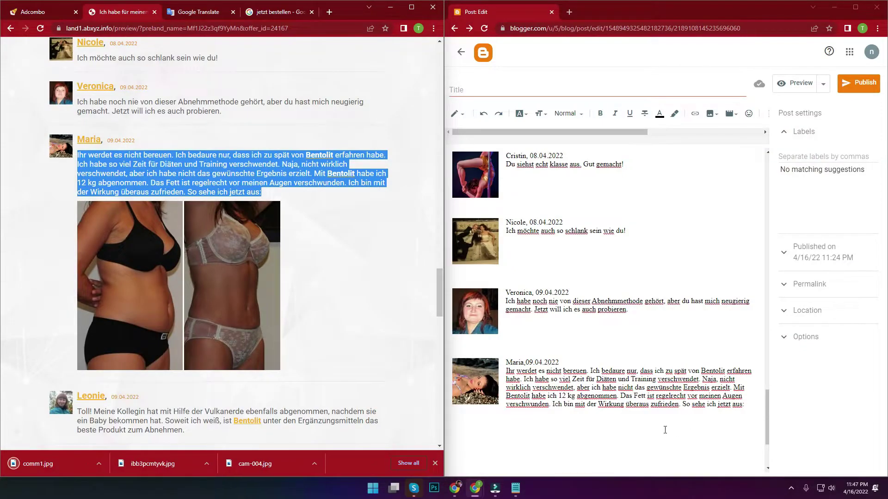
# - Upload comm1.jpg into the post on a new line directly below the fourth comment's text
pyautogui.click(669, 430)
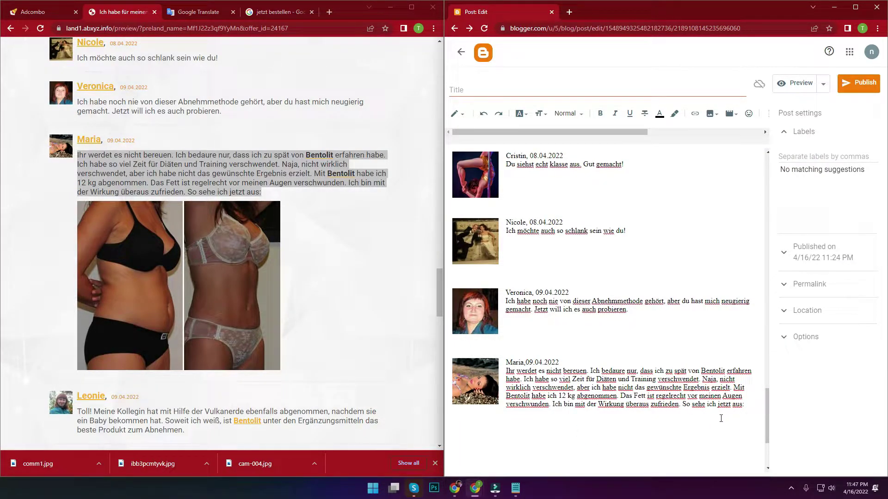
pyautogui.click(748, 405)
pyautogui.press('Return')
pyautogui.click(712, 113)
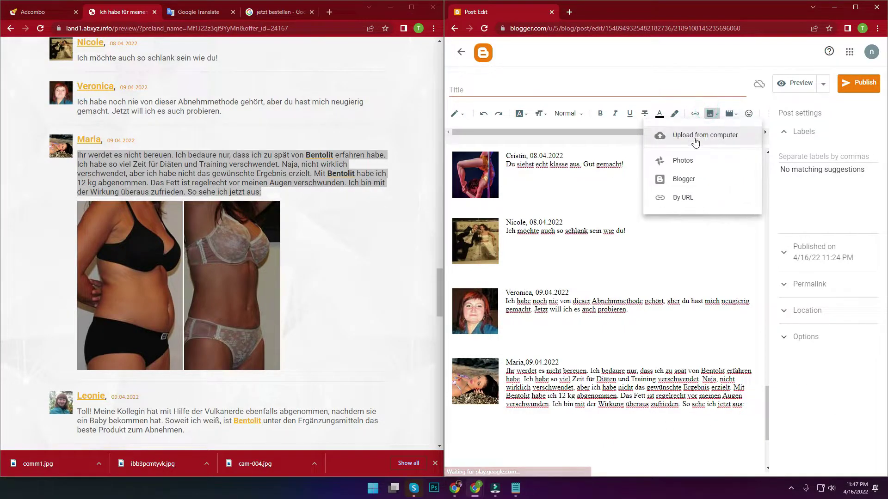
pyautogui.click(693, 135)
pyautogui.click(507, 202)
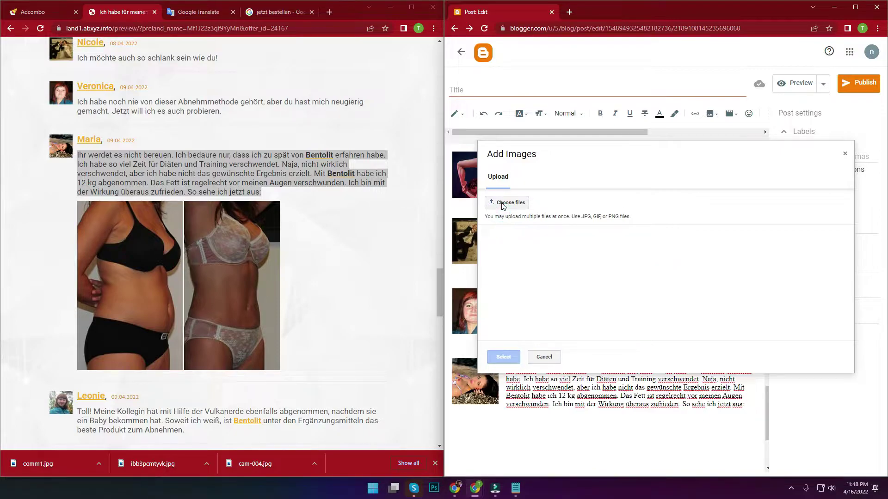
pyautogui.doubleClick(187, 131)
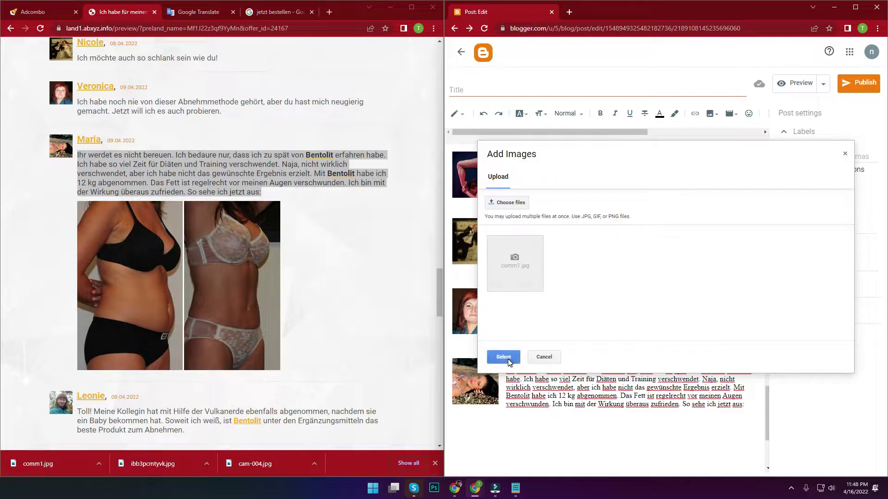
pyautogui.click(506, 360)
# - Set the before-and-after photo to Large, enlarge it slightly further by its corner and place the cursor below it
pyautogui.scroll(-5, 544, 352)
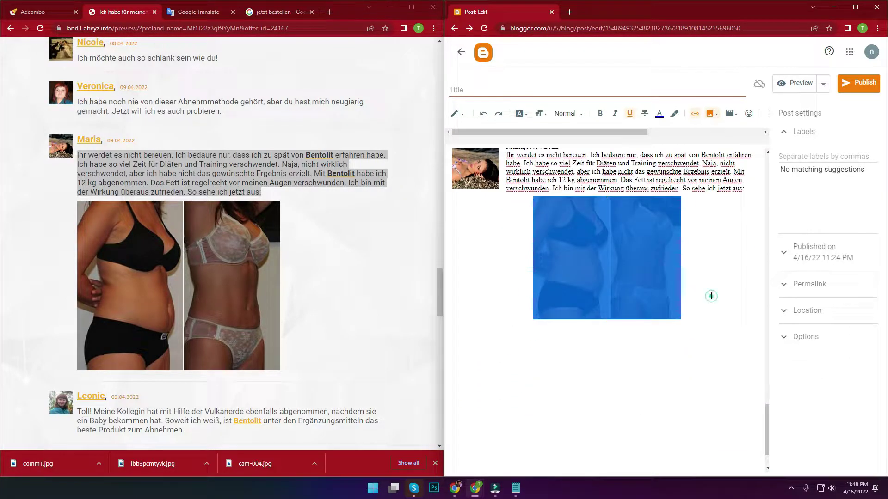
pyautogui.click(590, 333)
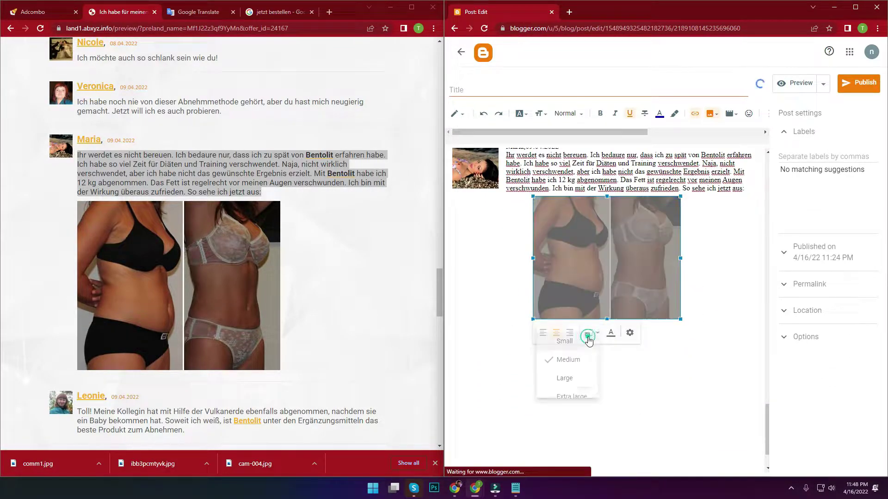
pyautogui.click(572, 376)
pyautogui.click(585, 277)
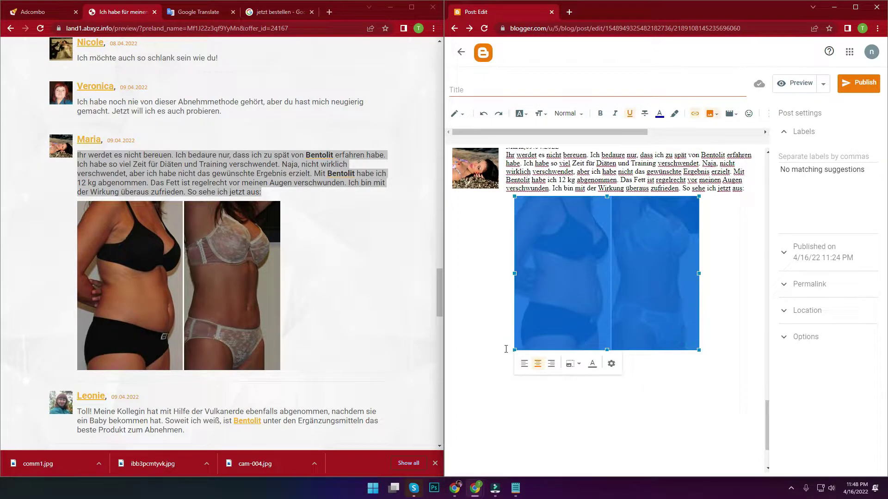
pyautogui.moveTo(515, 351); pyautogui.dragTo(502, 367)
pyautogui.click(564, 391)
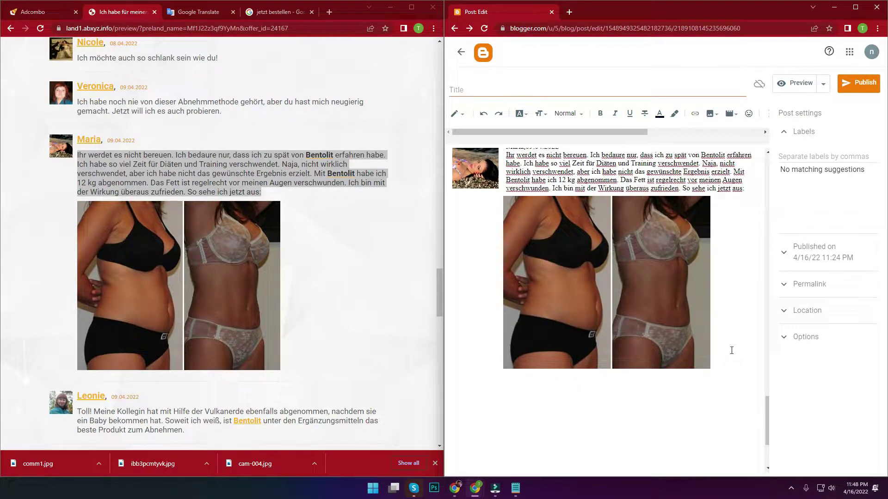
# - Save the fifth comment's profile picture from the landing page to Downloads as cam-001.jpg
pyautogui.scroll(-15, 45, 360)
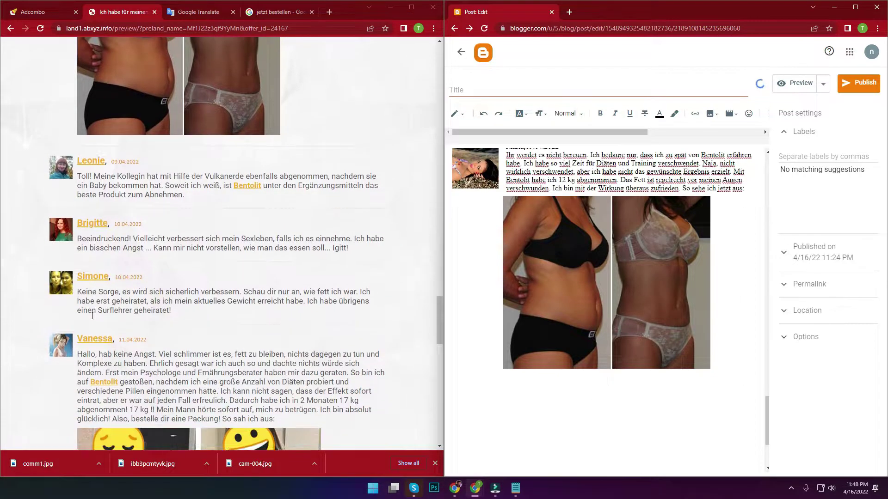
pyautogui.scroll(-7, 92, 315)
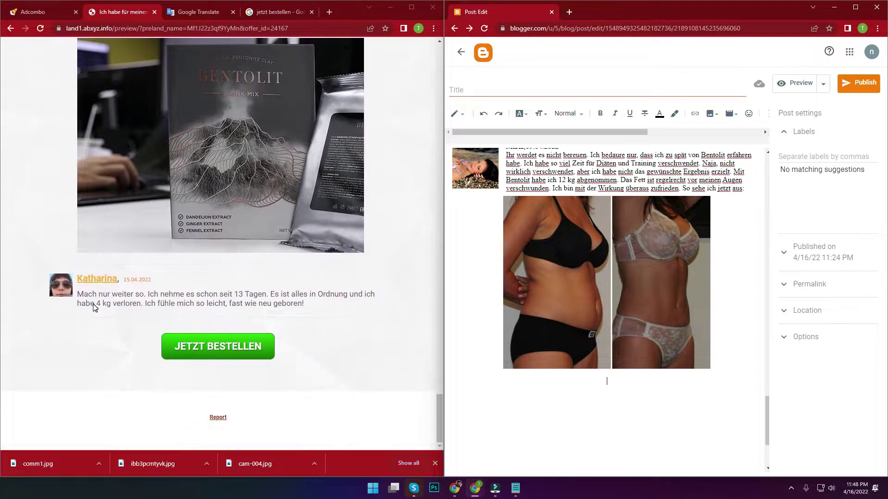
pyautogui.scroll(10, 214, 327)
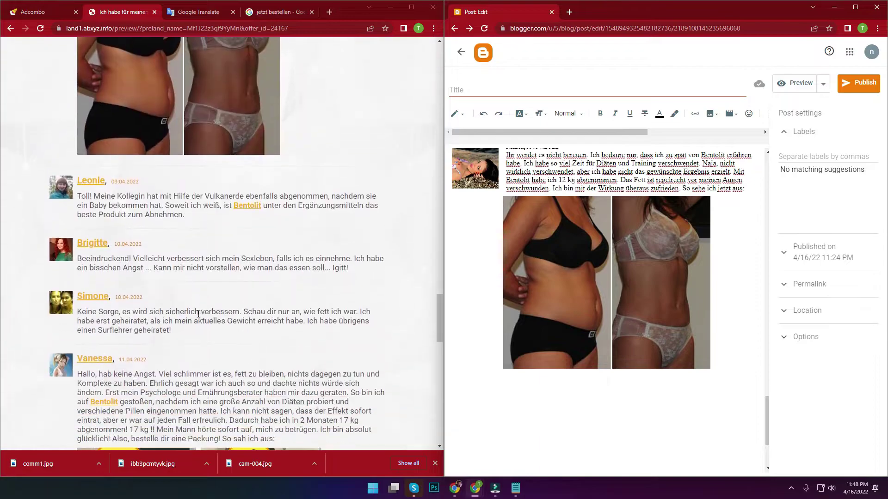
pyautogui.scroll(1, 109, 245)
pyautogui.tripleClick(185, 66)
pyautogui.rightClick(62, 107)
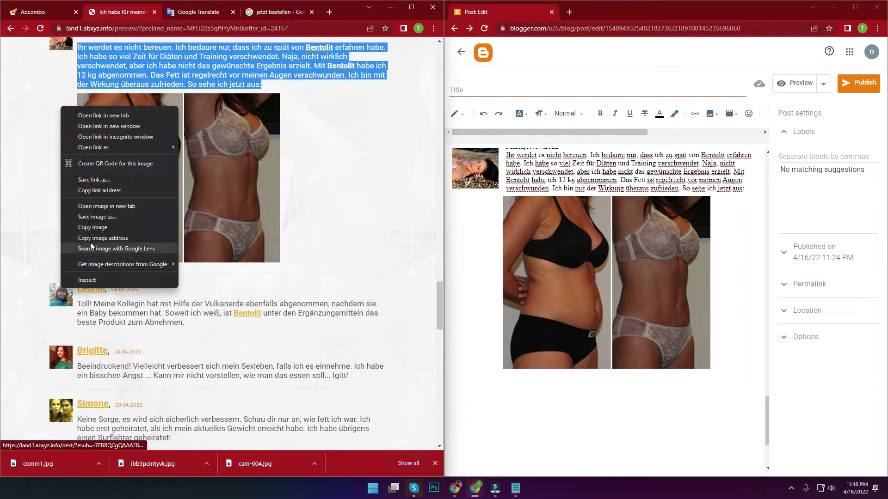
pyautogui.click(90, 217)
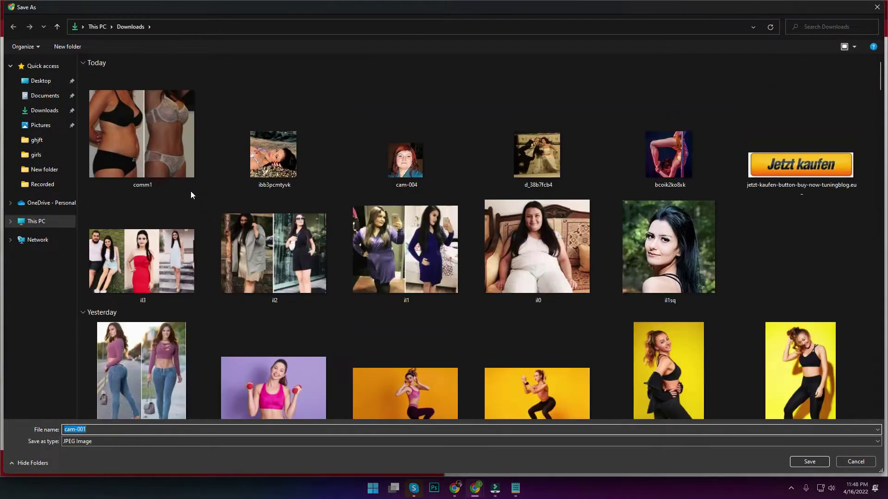
pyautogui.press('Return')
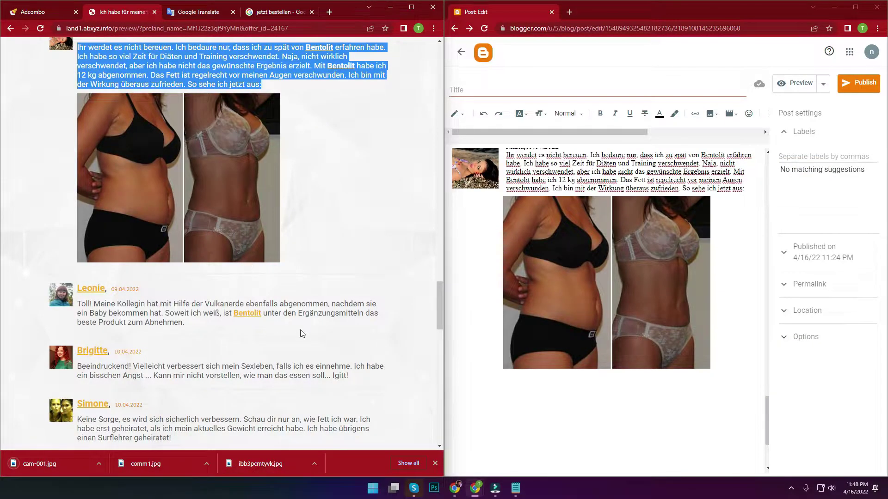
# - Replace the Notepad text with the fifth comment's name and date from the landing page and select it for copying
pyautogui.moveTo(77, 288); pyautogui.dragTo(138, 288)
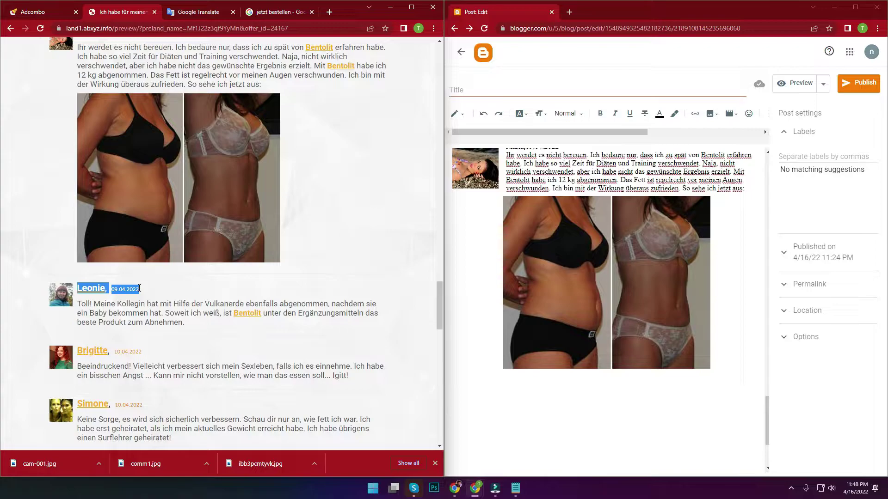
pyautogui.click(518, 496)
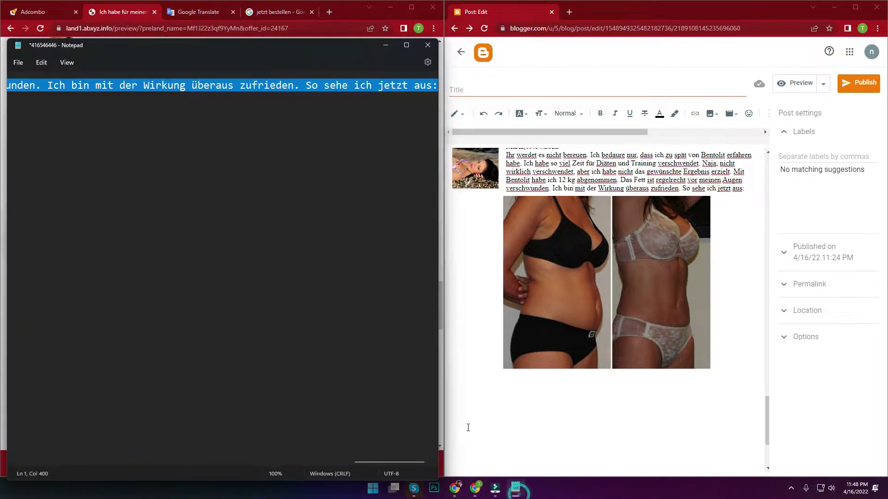
pyautogui.hotkey('ctrl', 'v')
pyautogui.hotkey('ctrl', 'a')
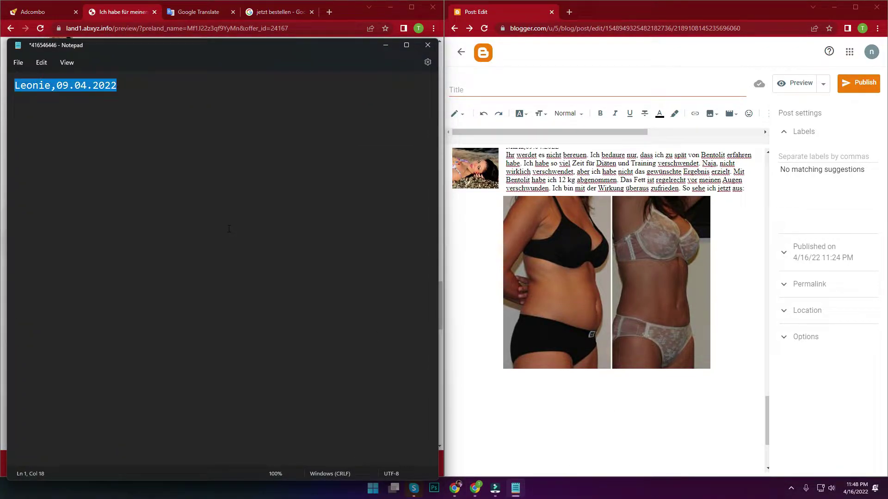
pyautogui.click(614, 395)
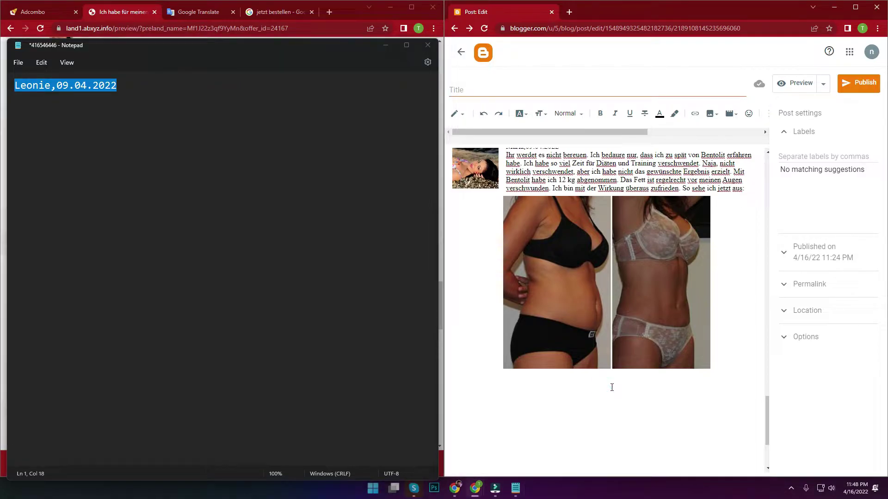
pyautogui.click(717, 119)
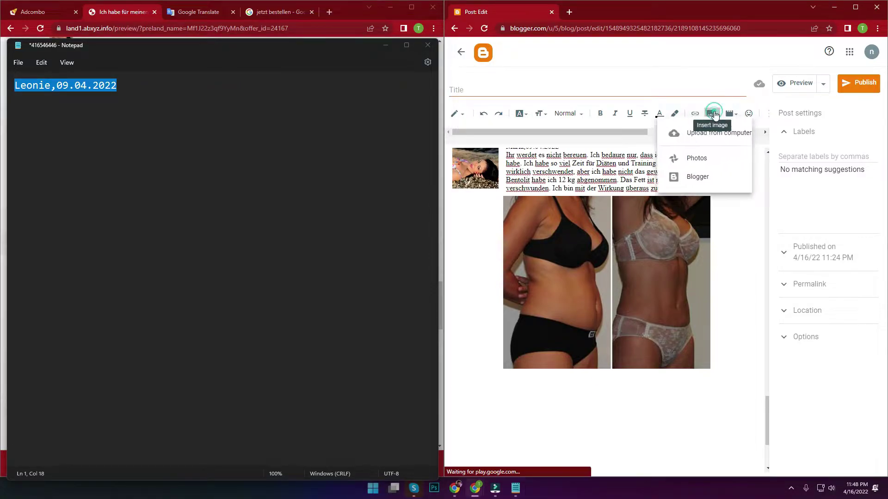
pyautogui.click(661, 136)
pyautogui.click(521, 202)
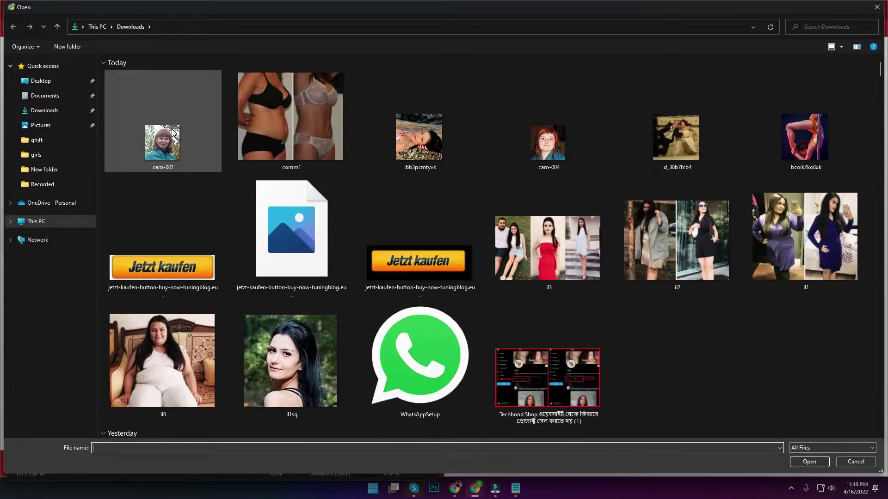
pyautogui.doubleClick(172, 133)
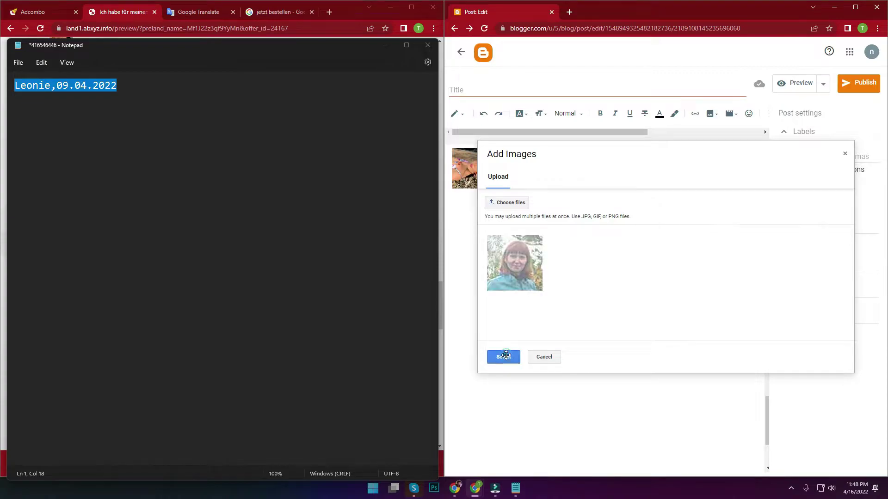
pyautogui.click(505, 358)
pyautogui.scroll(-2, 634, 382)
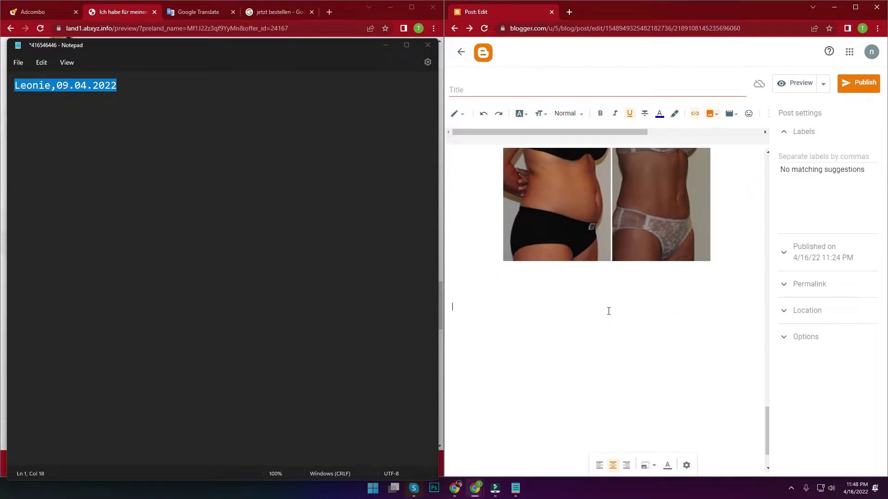
# - Add a new line below the before-and-after photo, maximize the Blogger editor window and left-align the line
pyautogui.click(507, 275)
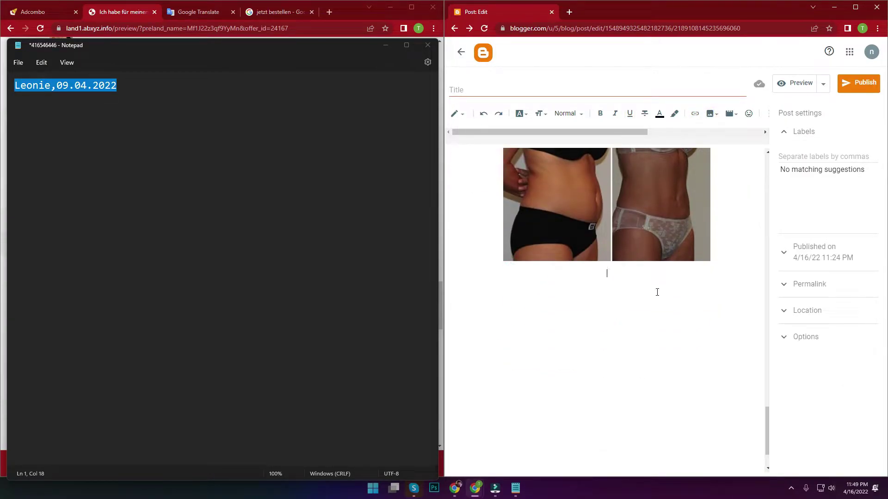
pyautogui.click(647, 293)
pyautogui.click(594, 321)
pyautogui.click(562, 276)
pyautogui.press('Return')
pyautogui.click(855, 7)
pyautogui.click(329, 110)
pyautogui.click(340, 91)
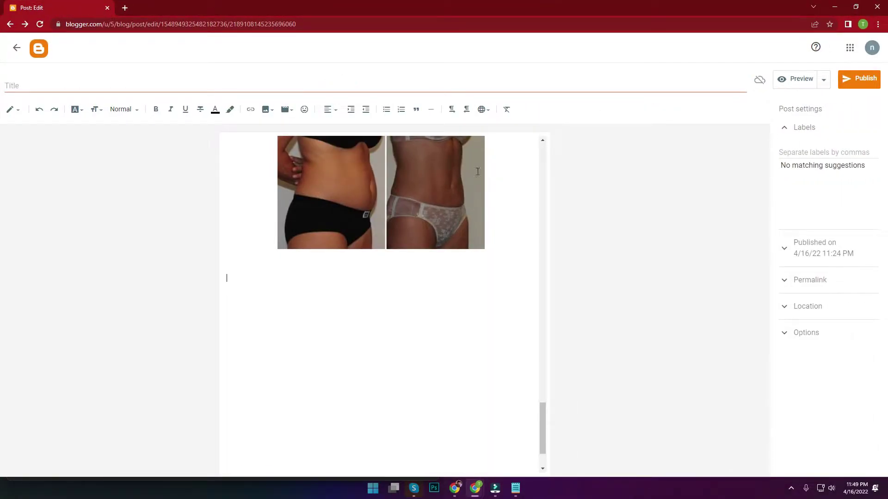
# - Upload cam-001.jpg from Downloads onto the new line and align the picture to the left
pyautogui.click(270, 110)
pyautogui.click(280, 129)
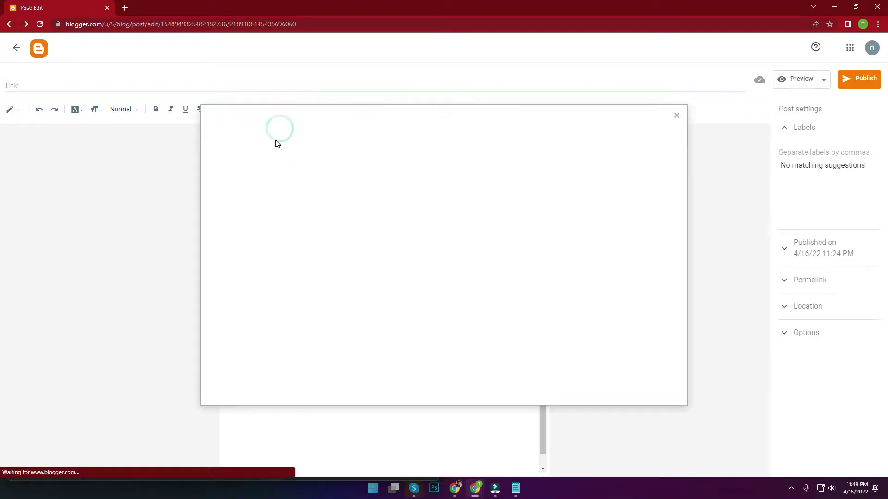
pyautogui.click(230, 166)
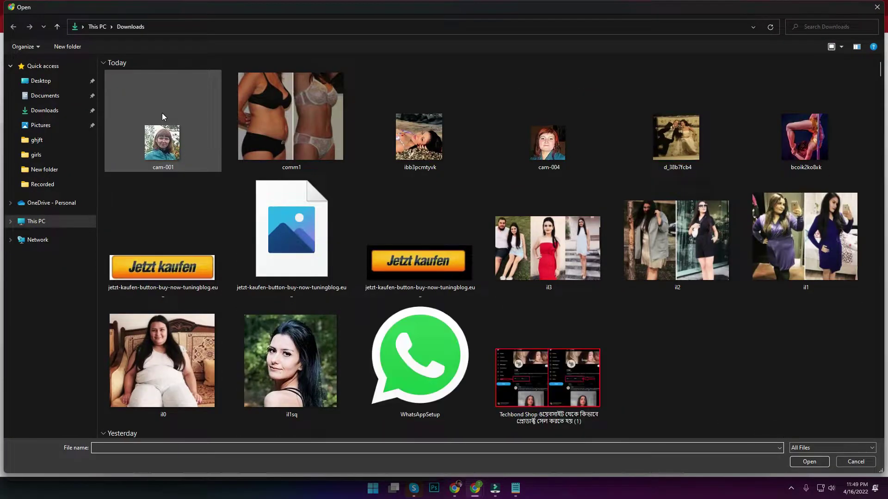
pyautogui.doubleClick(161, 113)
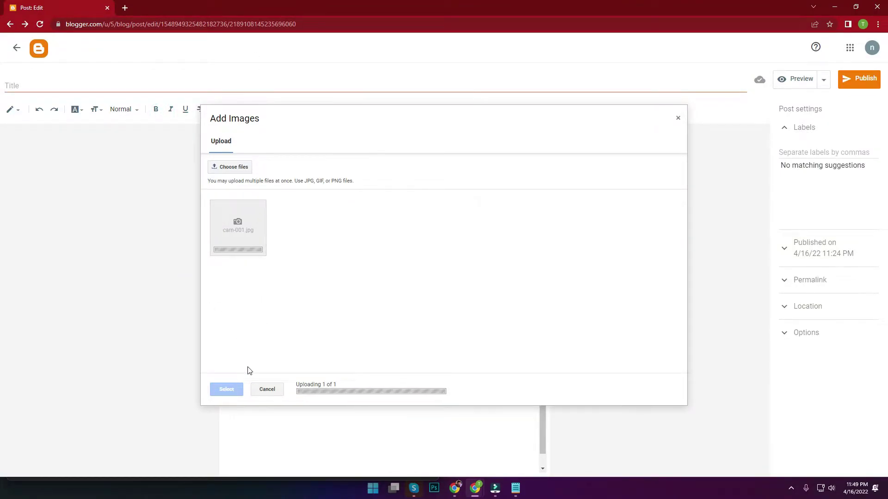
pyautogui.click(233, 390)
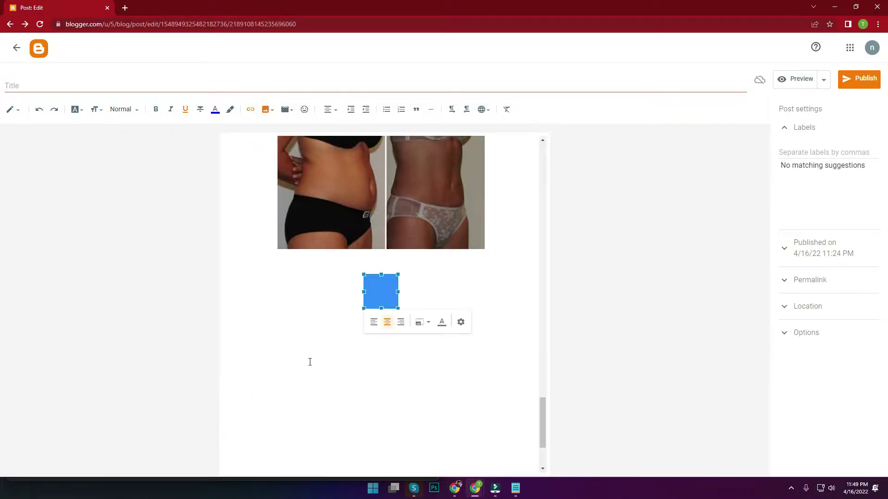
pyautogui.click(374, 321)
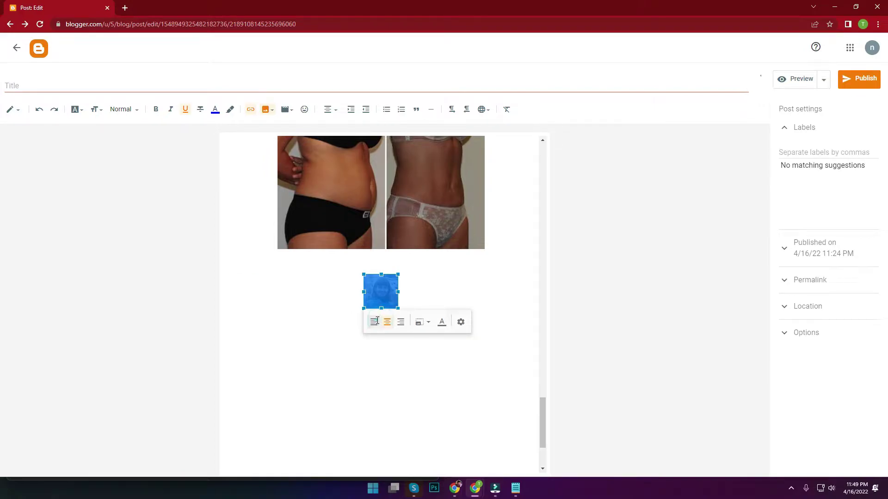
pyautogui.click(364, 304)
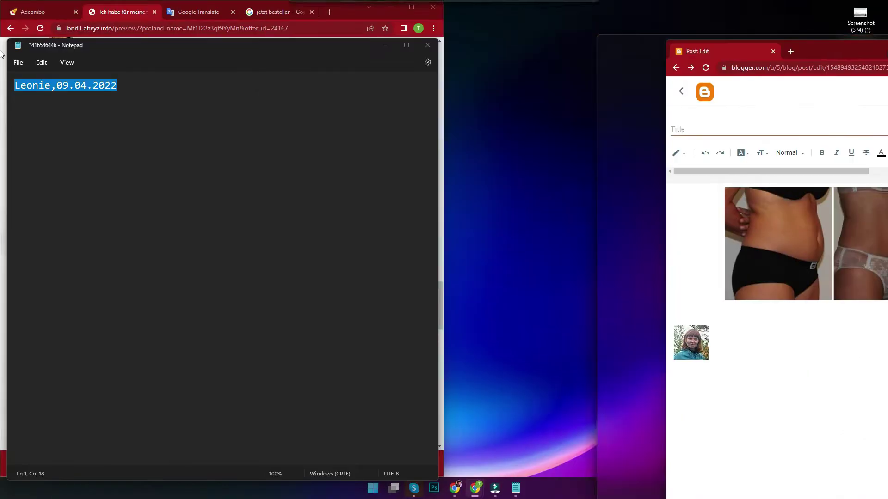
# - Arrange the windows side by side again, with the landing page beside the Blogger editor at full height
pyautogui.press('super+Right')
pyautogui.press('super+Up')
pyautogui.click(277, 79)
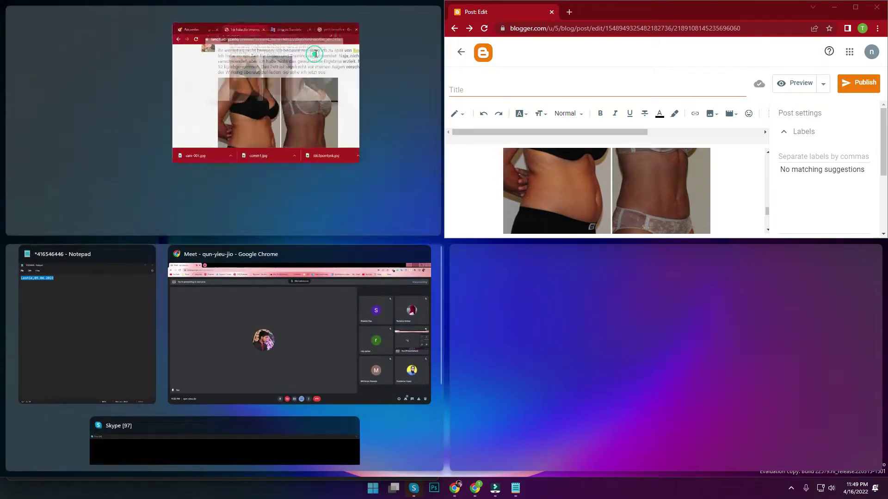
pyautogui.moveTo(265, 240); pyautogui.dragTo(208, 476)
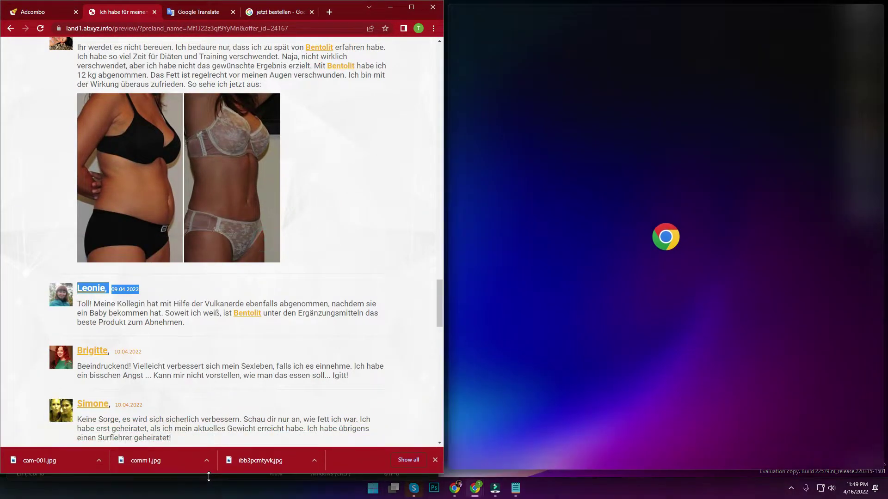
# - Paste the fifth comment's plain name and date beside its profile picture in the post, and hide Notepad
pyautogui.scroll(-2, 272, 262)
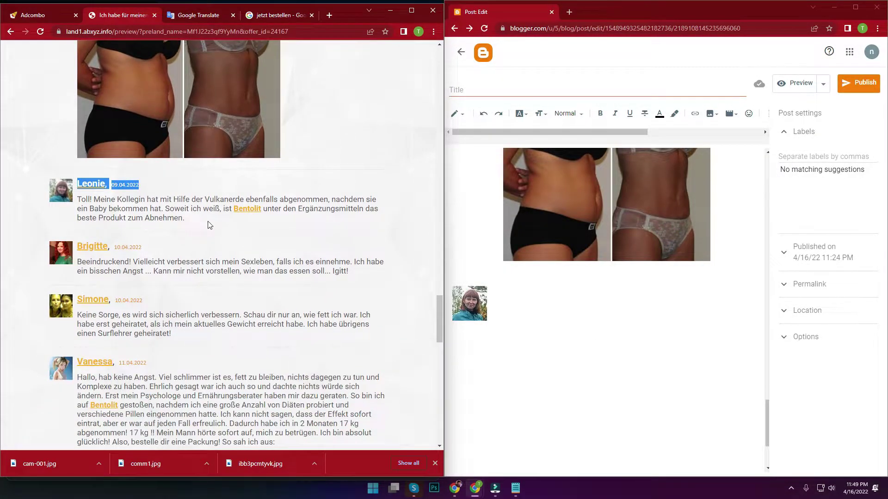
pyautogui.click(189, 187)
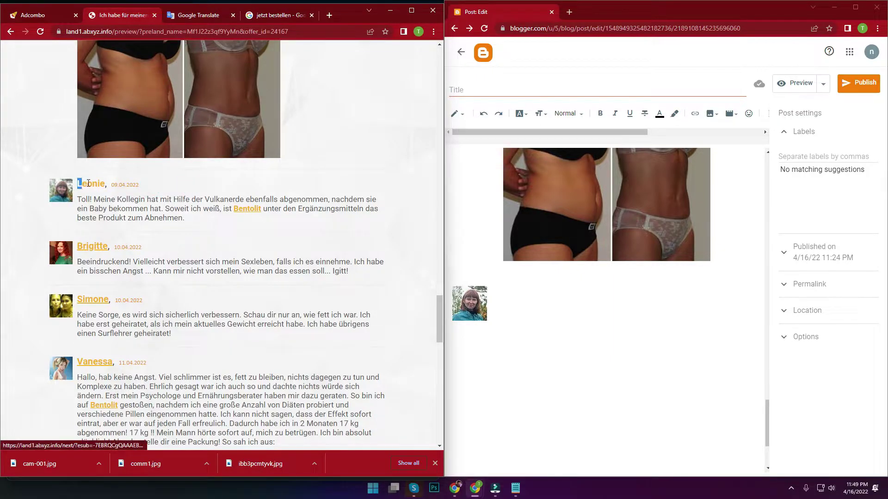
pyautogui.moveTo(77, 184); pyautogui.dragTo(139, 183)
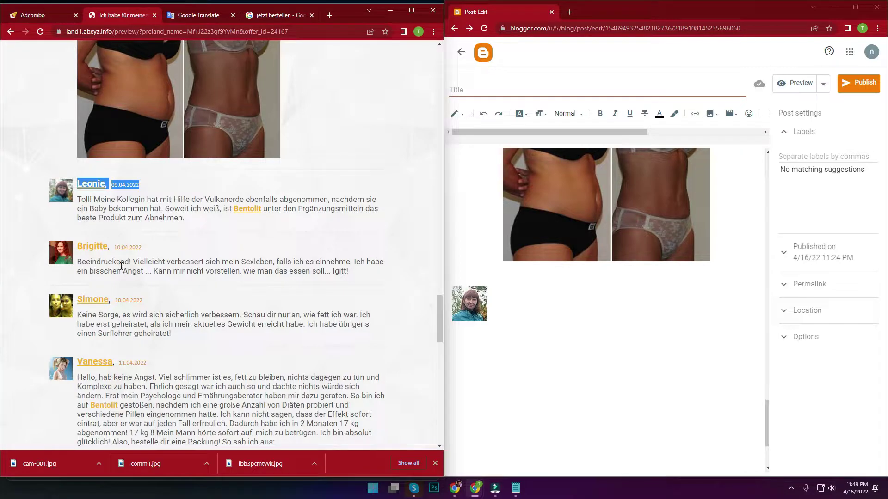
pyautogui.click(515, 488)
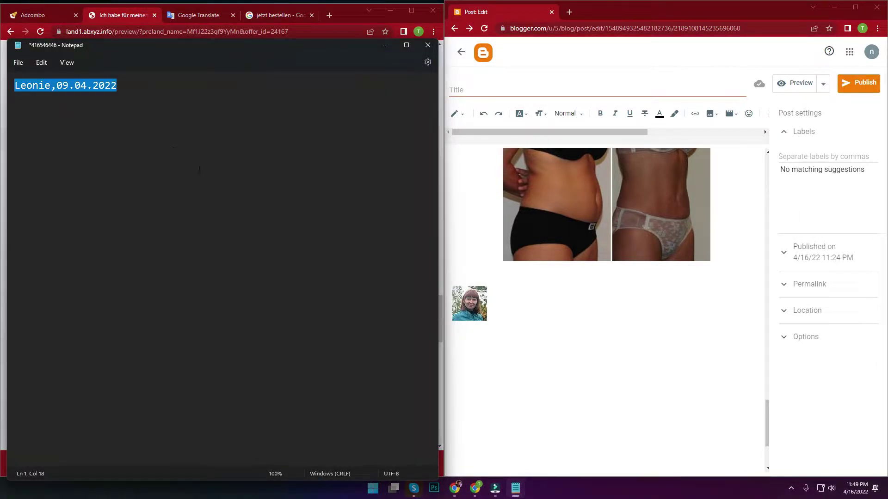
pyautogui.click(499, 291)
pyautogui.write('Leonie,09.04.2022')
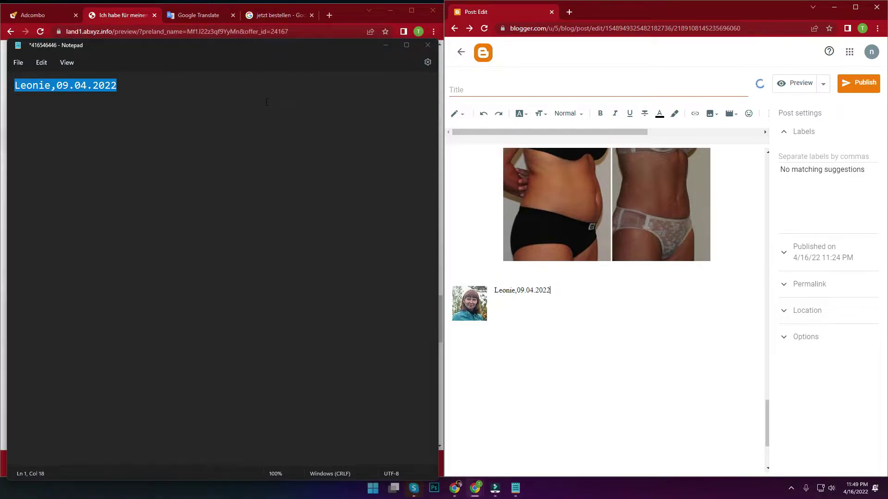
pyautogui.click(385, 46)
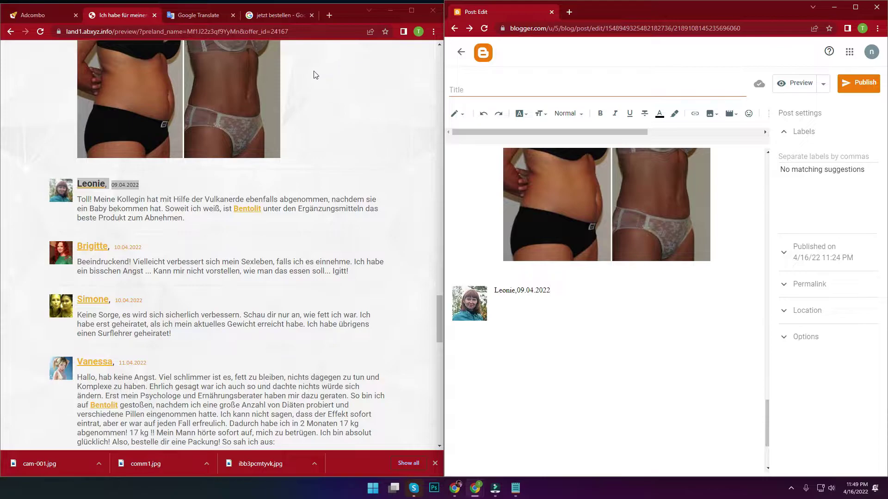
# - Copy the fifth comment's text from the landing page into Notepad, replacing the name and date, and select all of it
pyautogui.moveTo(184, 219); pyautogui.dragTo(77, 203)
pyautogui.moveTo(184, 220); pyautogui.dragTo(84, 203)
pyautogui.hotkey('ctrl', 'c')
pyautogui.click(515, 488)
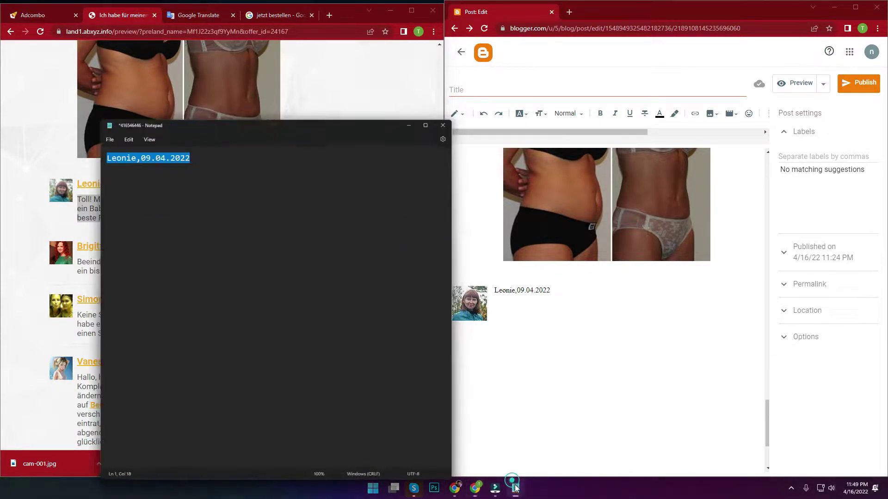
pyautogui.hotkey('ctrl', 'v')
pyautogui.hotkey('ctrl', 'a')
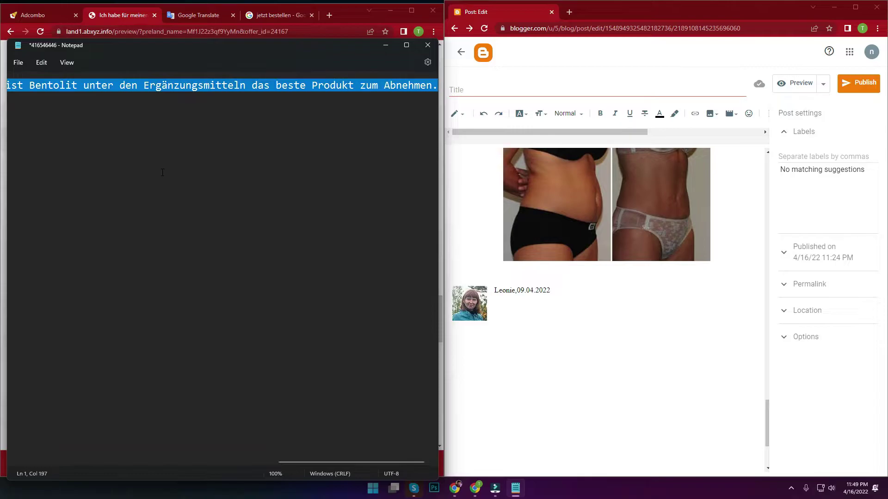
# - Paste the fifth comment's plain text on a new line below its name and date in the post
pyautogui.click(500, 301)
pyautogui.click(554, 286)
pyautogui.click(555, 286)
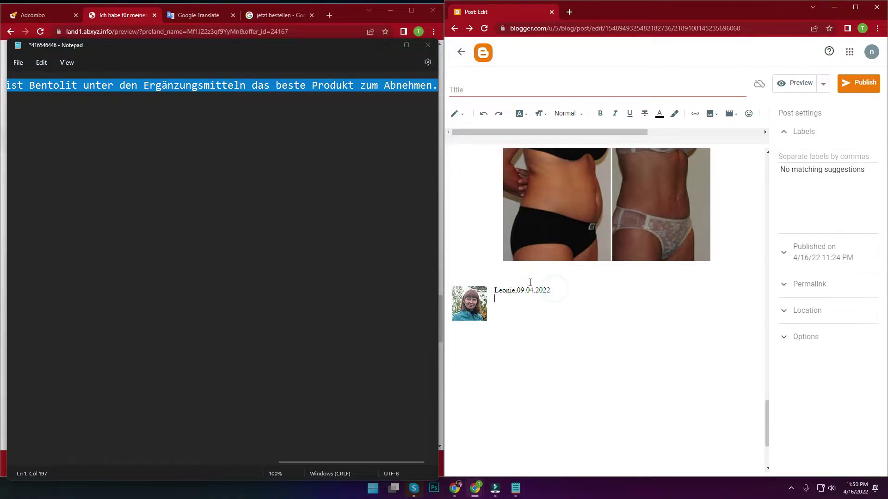
pyautogui.press('Return')
pyautogui.hotkey('ctrl', 'v')
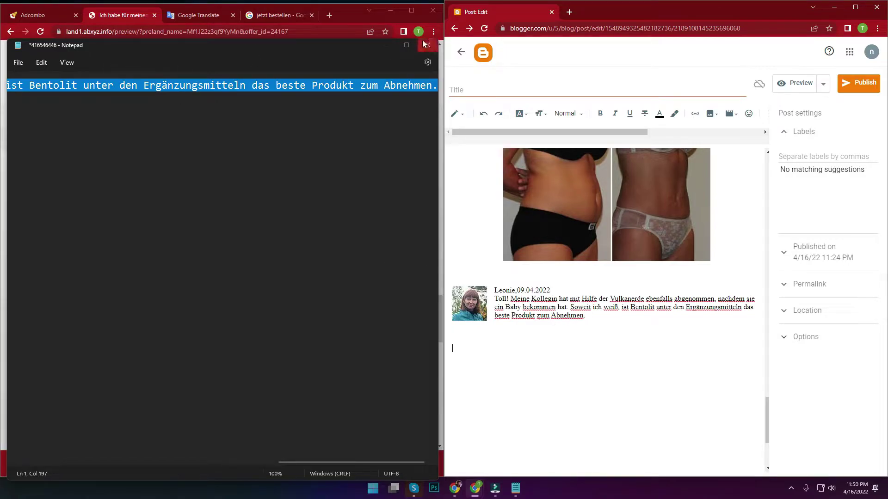
# - Hide Notepad and save the sixth comment's profile picture from the landing page to Downloads as nzenniktwv4.jpg
pyautogui.click(385, 45)
pyautogui.rightClick(73, 246)
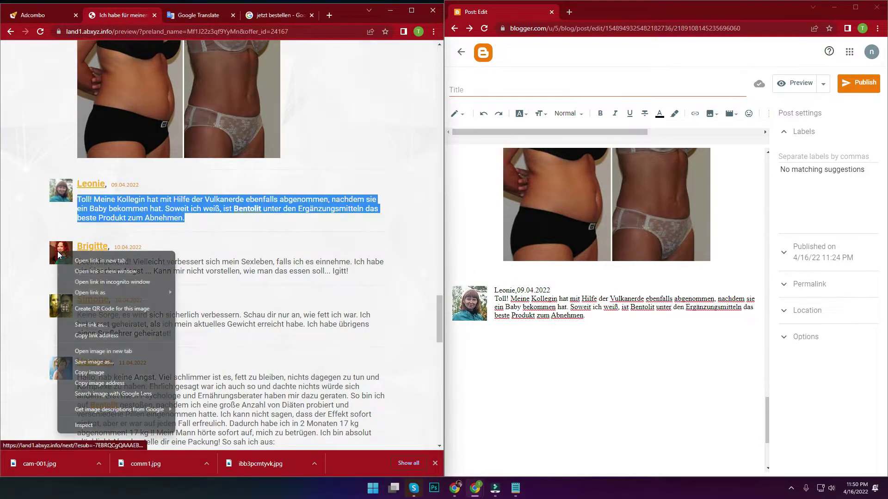
pyautogui.click(77, 360)
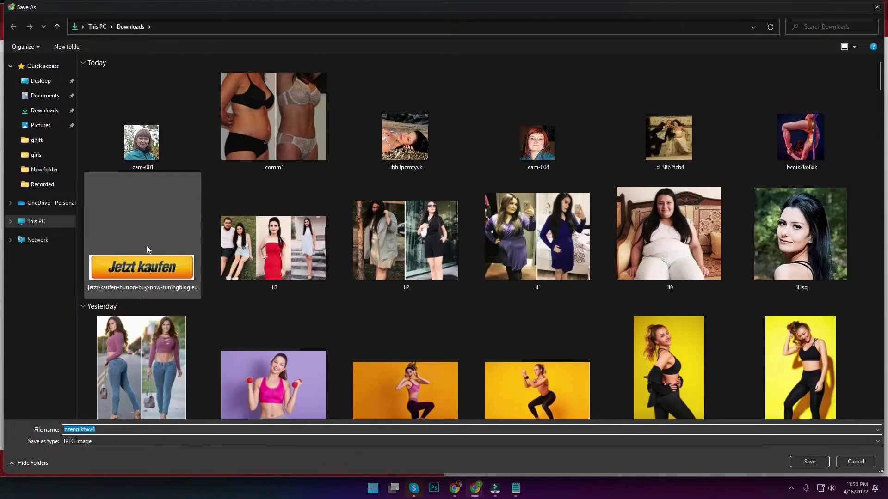
pyautogui.press('Escape')
pyautogui.click(477, 346)
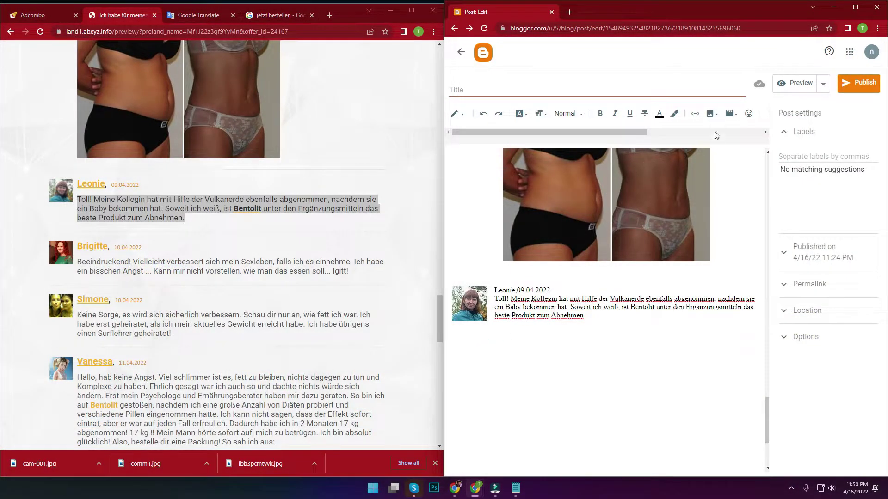
pyautogui.click(710, 115)
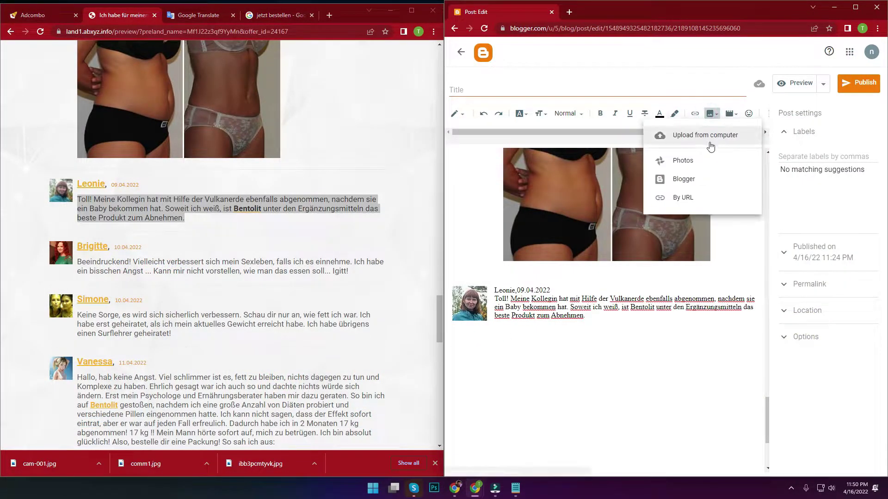
pyautogui.click(461, 341)
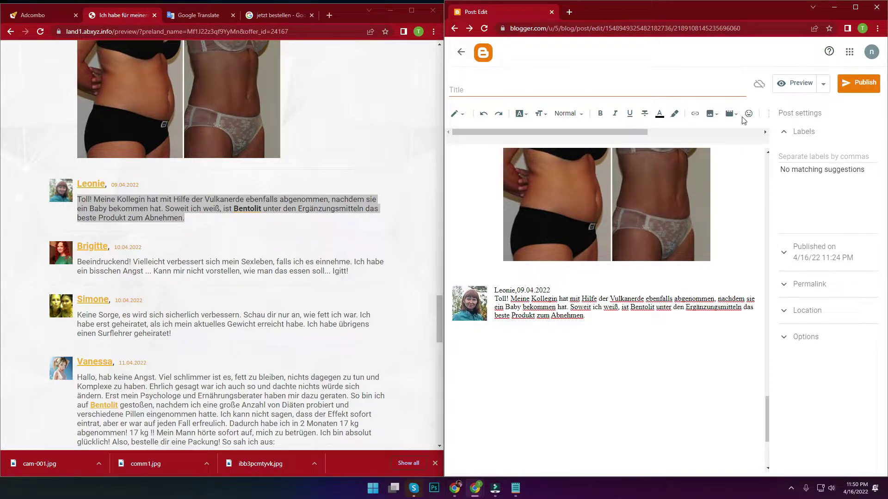
pyautogui.click(711, 116)
pyautogui.click(719, 135)
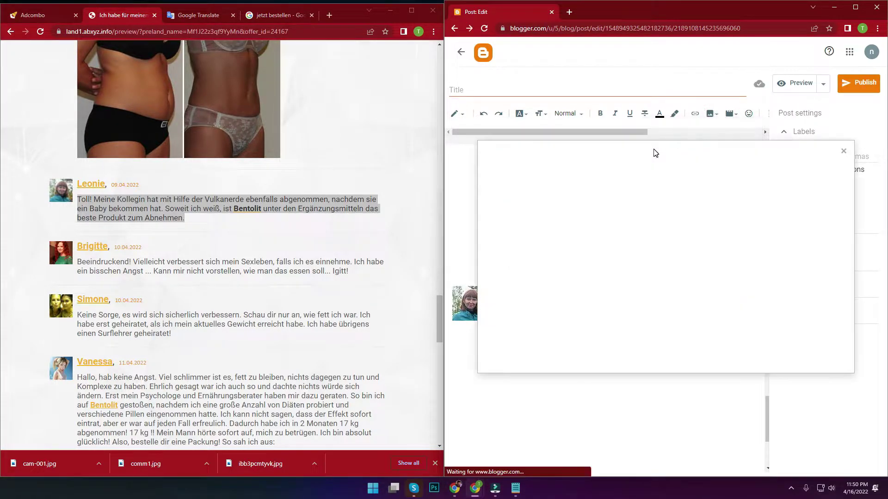
pyautogui.click(508, 202)
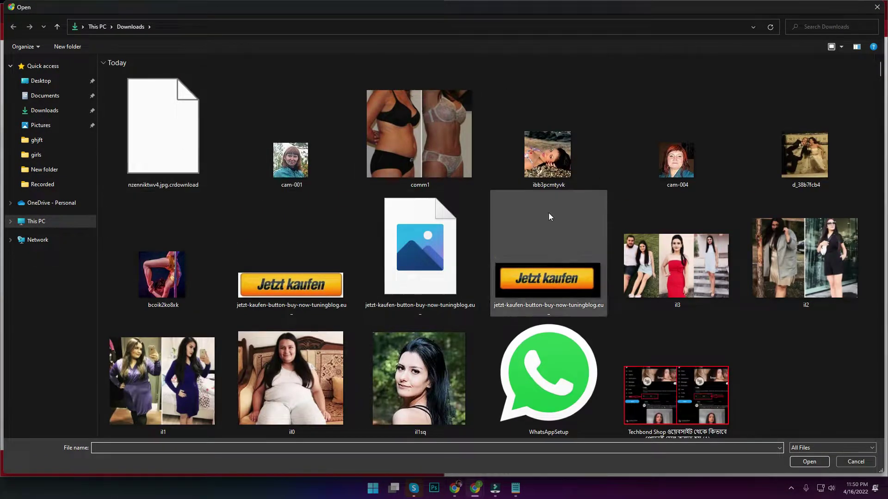
pyautogui.click(844, 465)
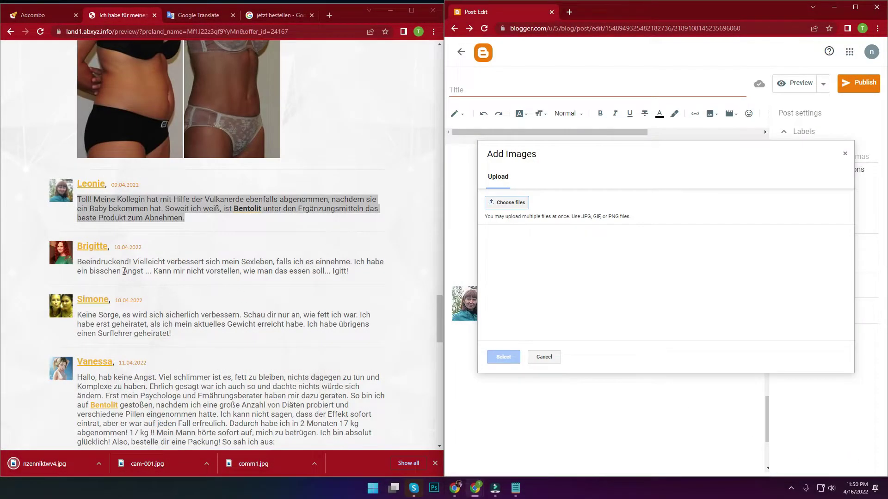
# - Save the sixth comment's profile picture again from the landing page to Downloads as nzenniktwv4 (1).jpg
pyautogui.rightClick(57, 246)
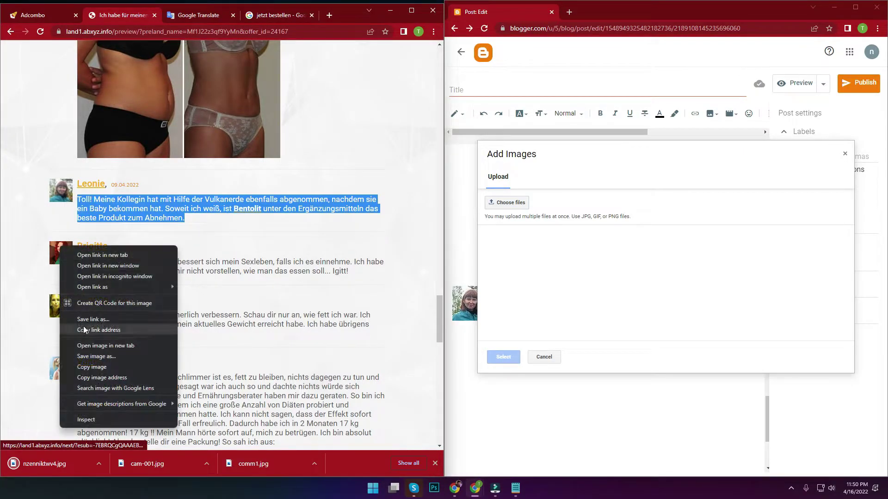
pyautogui.click(81, 356)
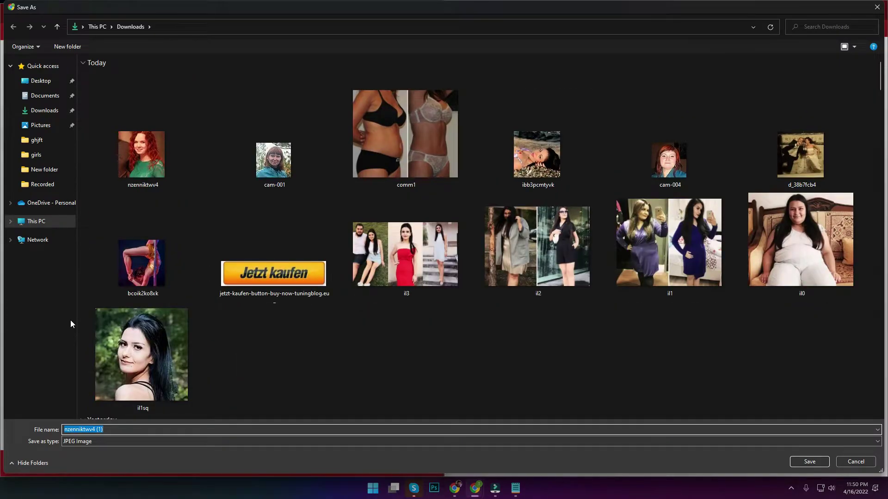
pyautogui.press('Return')
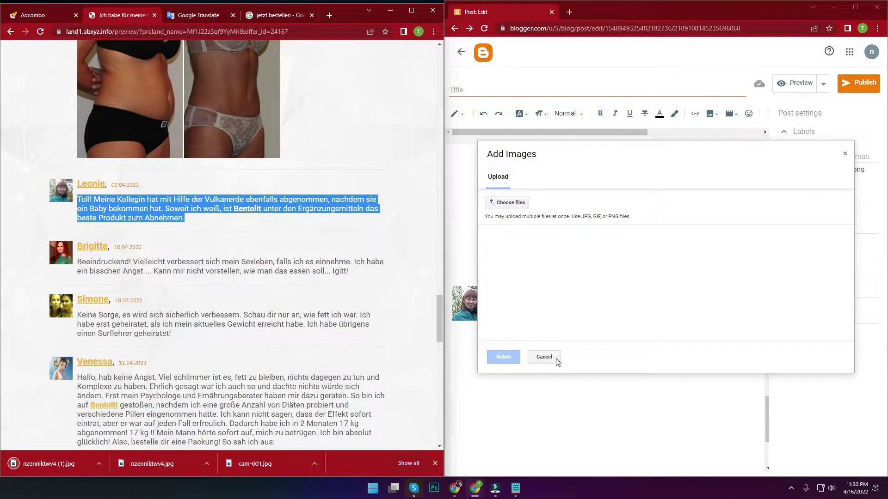
# - Upload nzenniktwv4 (1).jpg from the computer into the post below the fifth comment and align it left
pyautogui.click(531, 354)
pyautogui.click(602, 324)
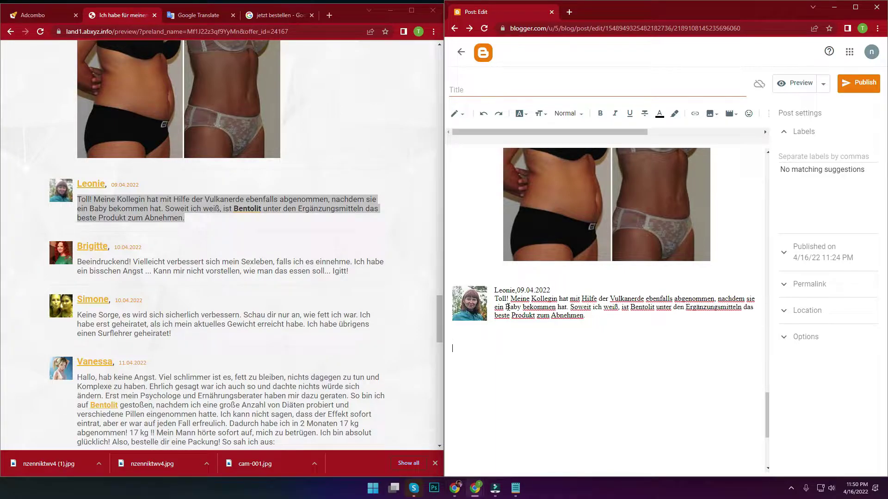
pyautogui.click(711, 113)
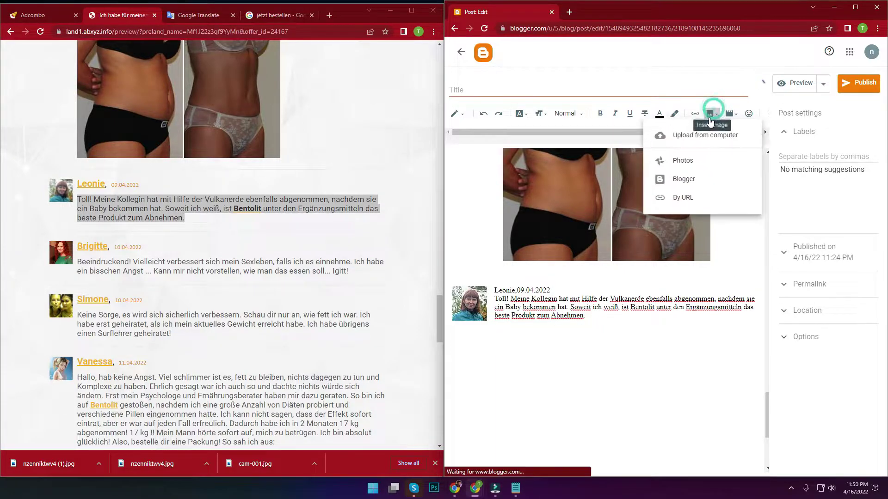
pyautogui.click(694, 145)
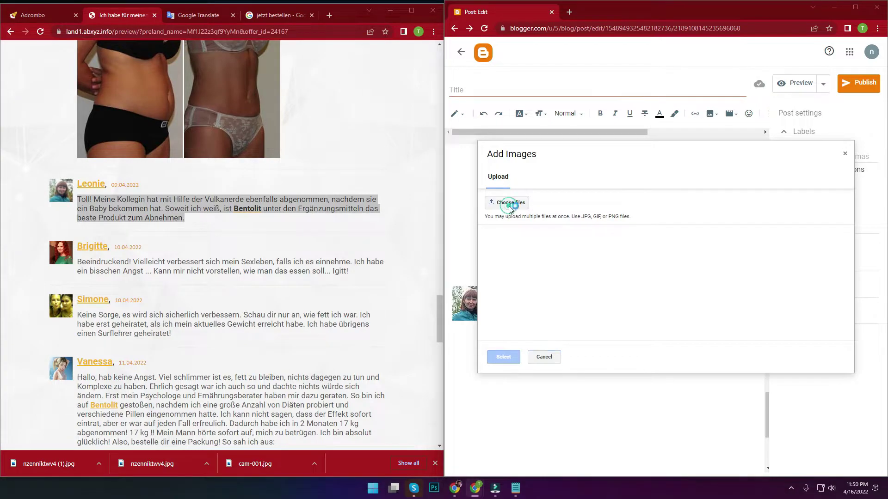
pyautogui.click(509, 203)
pyautogui.doubleClick(176, 129)
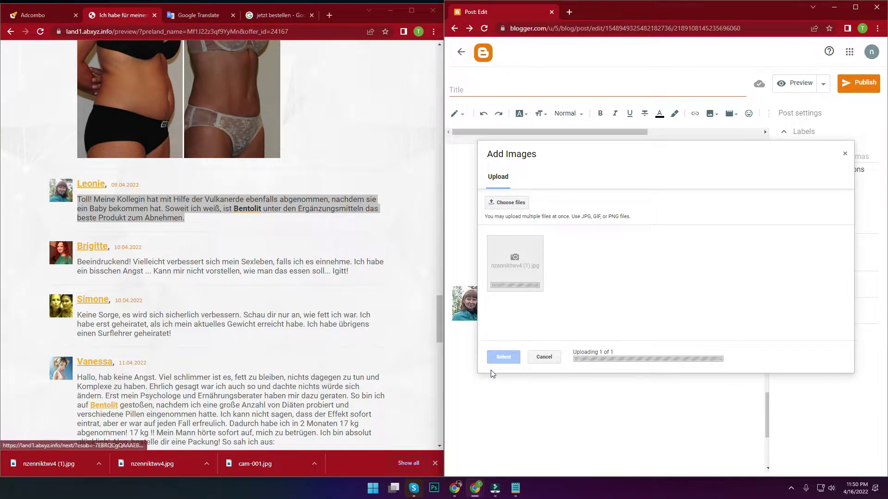
pyautogui.click(509, 357)
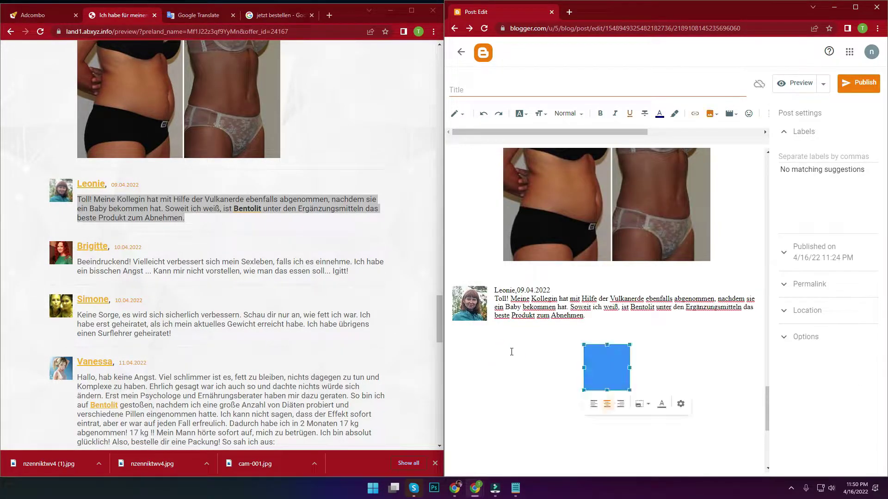
pyautogui.click(593, 404)
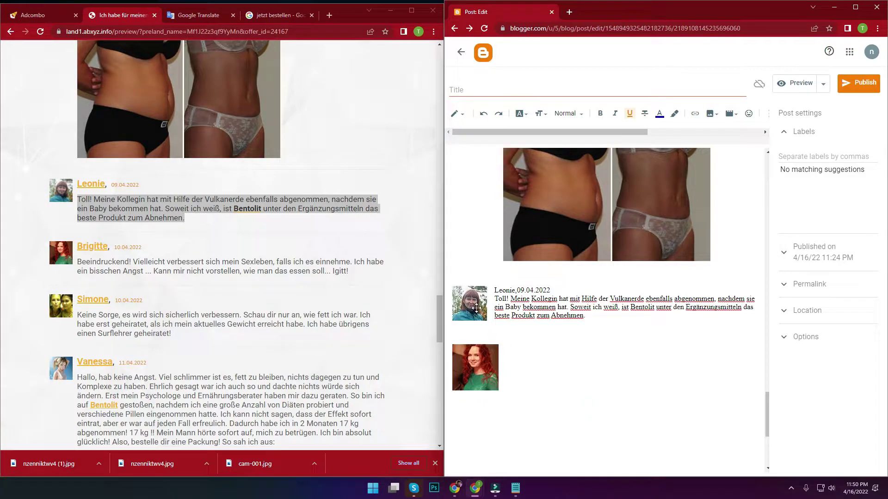
# - Enlarge the fifth comment's profile picture to match the sixth's size and add blank lines between the two comments
pyautogui.scroll(2, 512, 306)
pyautogui.scroll(-2, 475, 394)
pyautogui.click(470, 319)
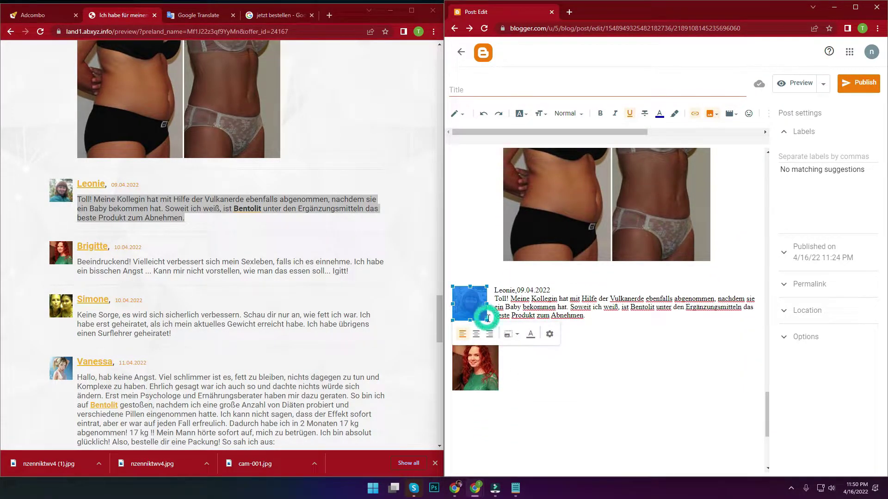
pyautogui.moveTo(484, 319); pyautogui.dragTo(498, 332)
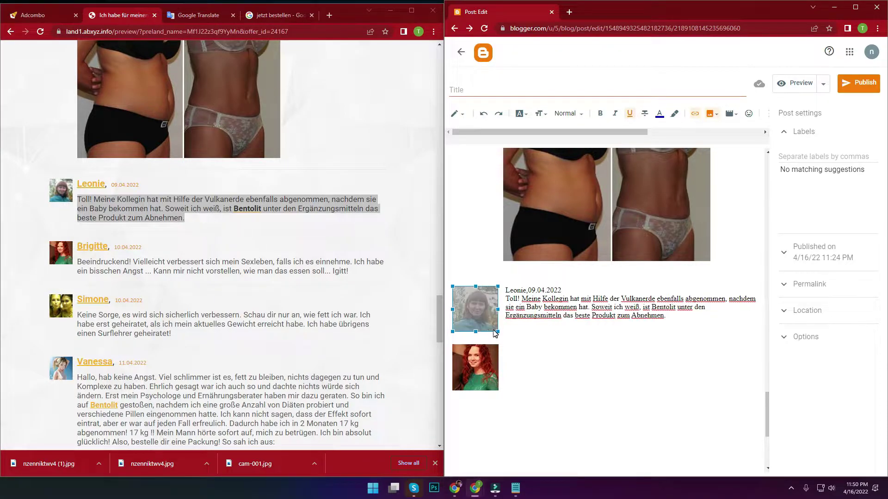
pyautogui.click(511, 333)
pyautogui.press('Return')
pyautogui.press('Return')
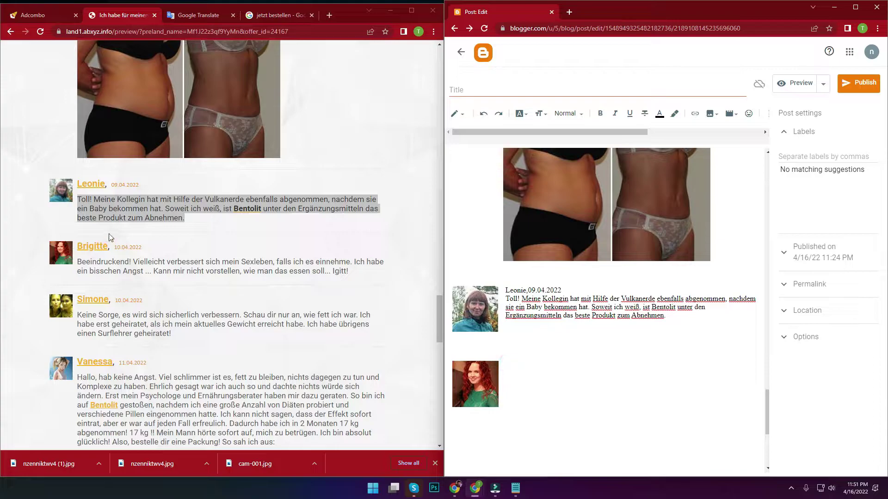
# - Copy the sixth comment's name and date from the landing page into Notepad, replacing the old text, and select all of it
pyautogui.moveTo(77, 247); pyautogui.dragTo(142, 245)
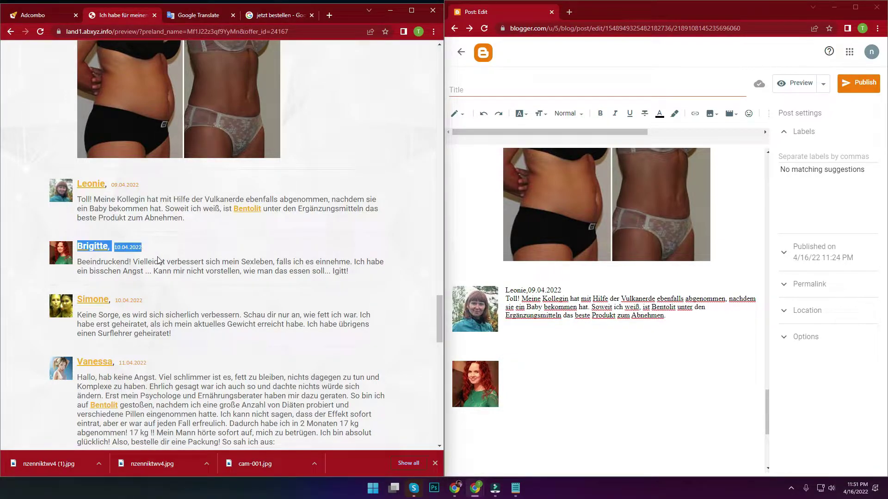
pyautogui.click(510, 487)
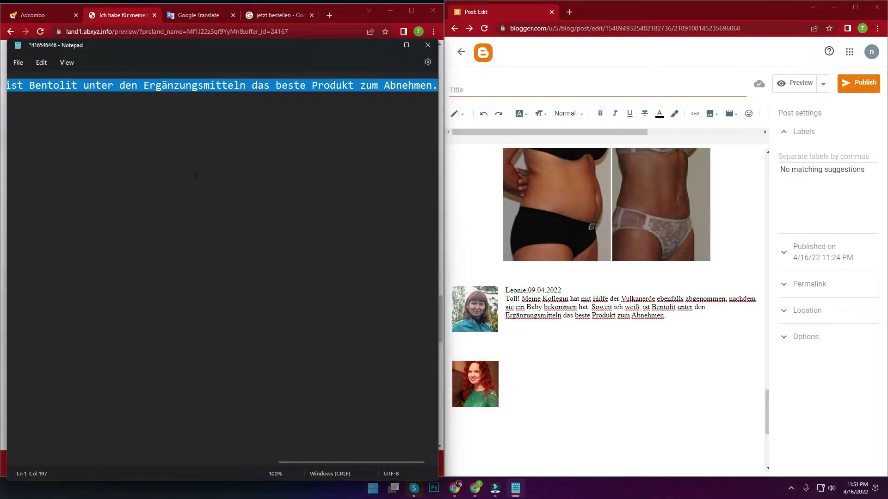
pyautogui.hotkey('ctrl', 'v')
pyautogui.hotkey('ctrl', 'a')
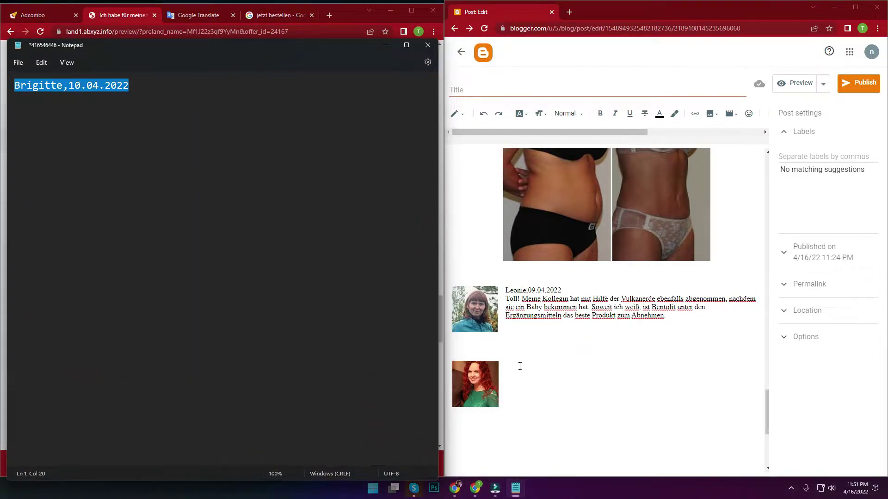
# - Paste the sixth comment's plain name and date, 10.04.2022, beside its profile picture in the post, and hide Notepad
pyautogui.click(520, 366)
pyautogui.hotkey('ctrl', 'v')
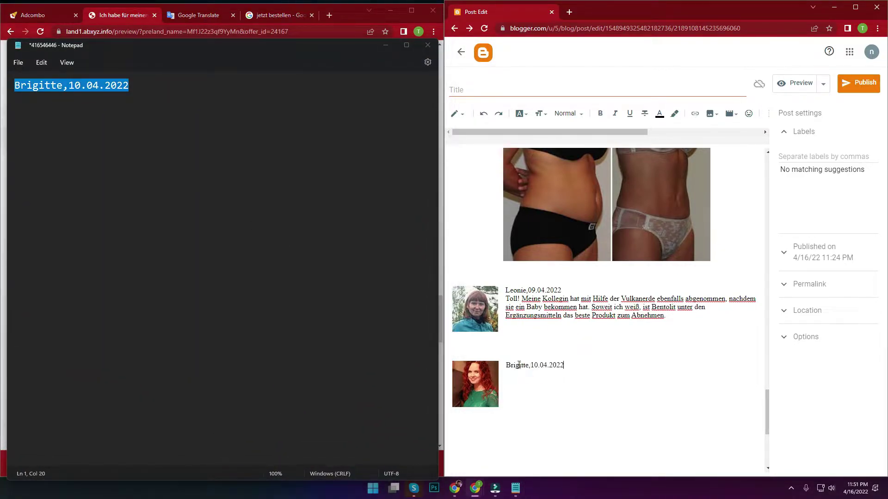
pyautogui.click(384, 45)
# - Copy the sixth comment's text from the landing page into Notepad, replacing the name and date, and select all of it
pyautogui.moveTo(350, 271); pyautogui.dragTo(80, 263)
pyautogui.hotkey('ctrl', 'c')
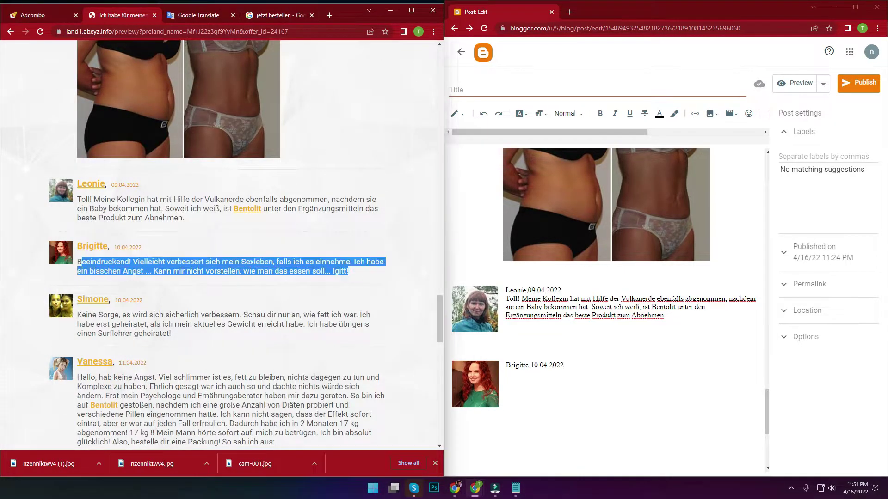
pyautogui.click(510, 490)
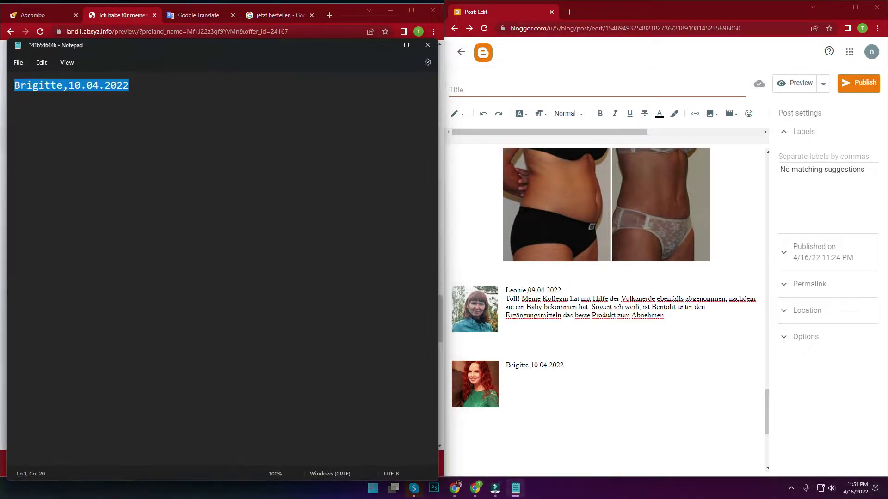
pyautogui.hotkey('ctrl', 'v')
pyautogui.hotkey('ctrl', 'a')
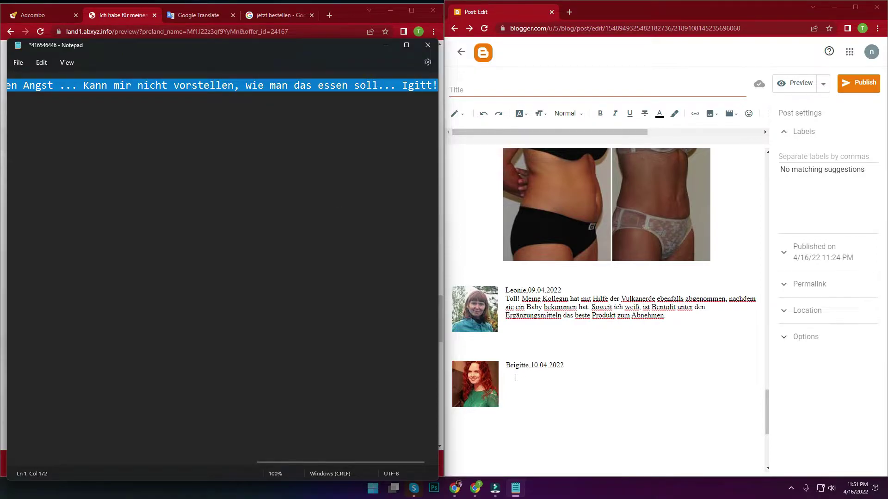
# - Paste the sixth comment's plain text below its name and date in the post, and hide Notepad
pyautogui.click(516, 377)
pyautogui.hotkey('ctrl', 'v')
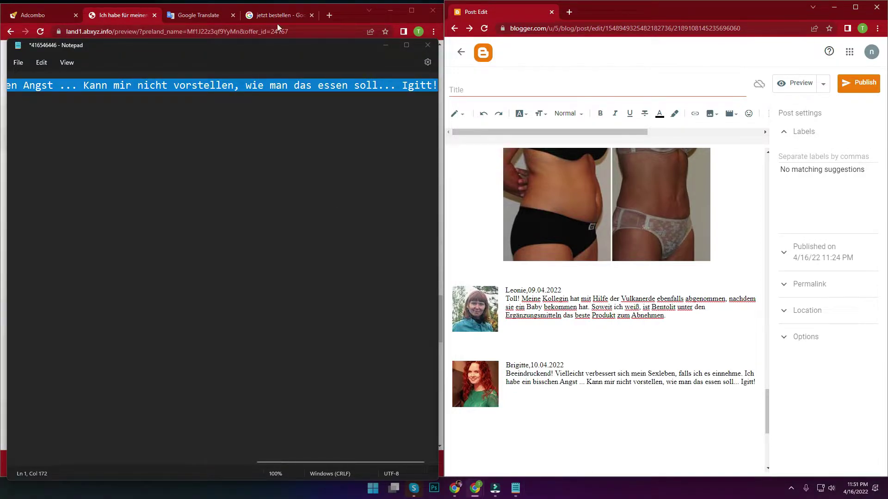
pyautogui.click(385, 45)
# - Save the seventh comment's profile picture from the landing page to Downloads as 1pmvoenpnfo.jpg
pyautogui.scroll(-2, 114, 200)
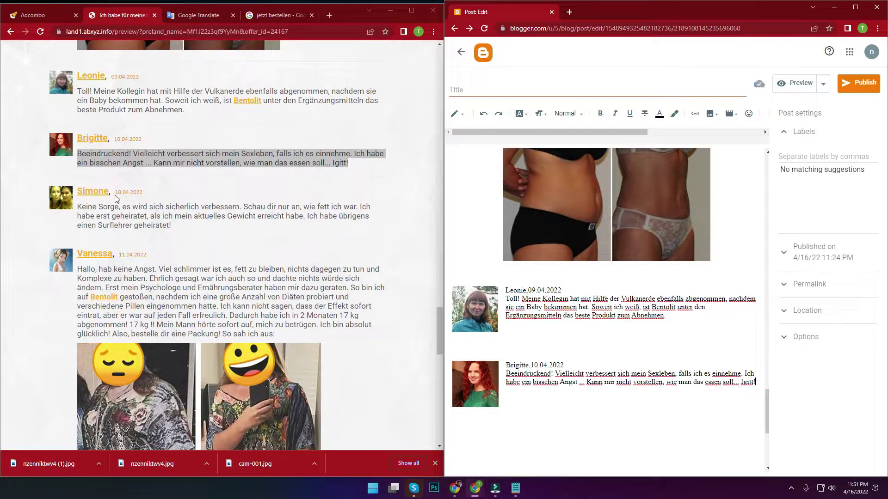
pyautogui.rightClick(55, 194)
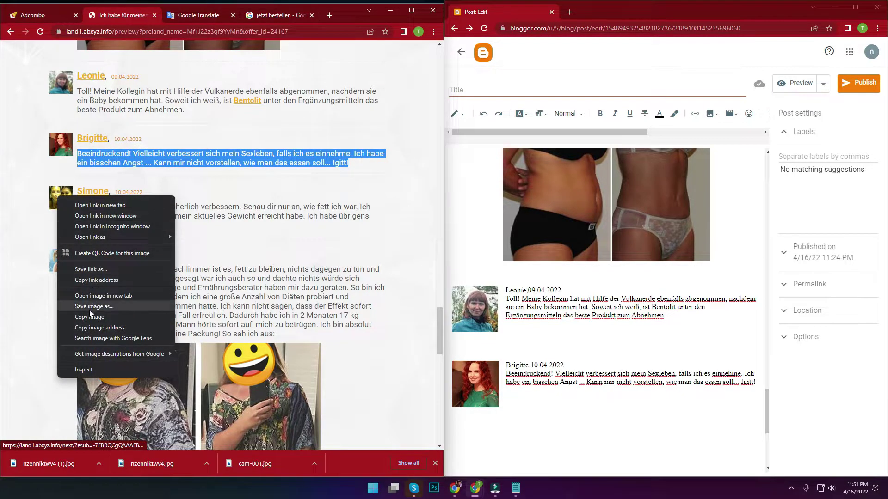
pyautogui.click(89, 307)
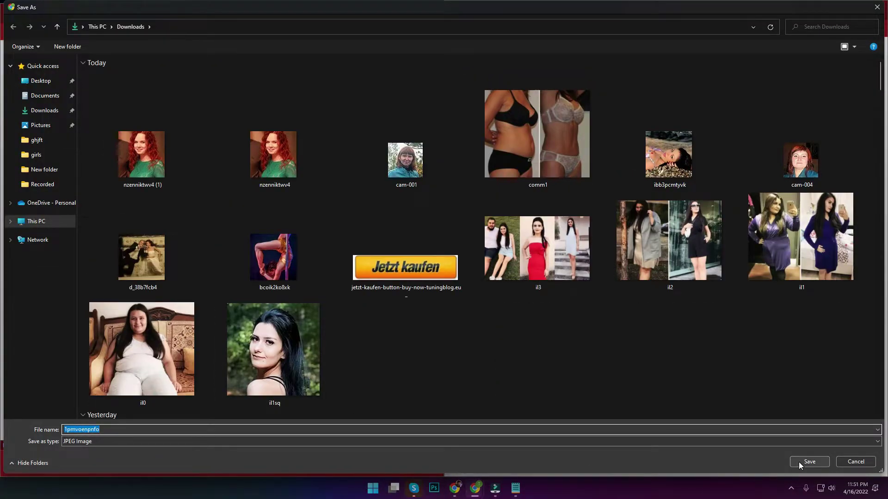
pyautogui.click(798, 462)
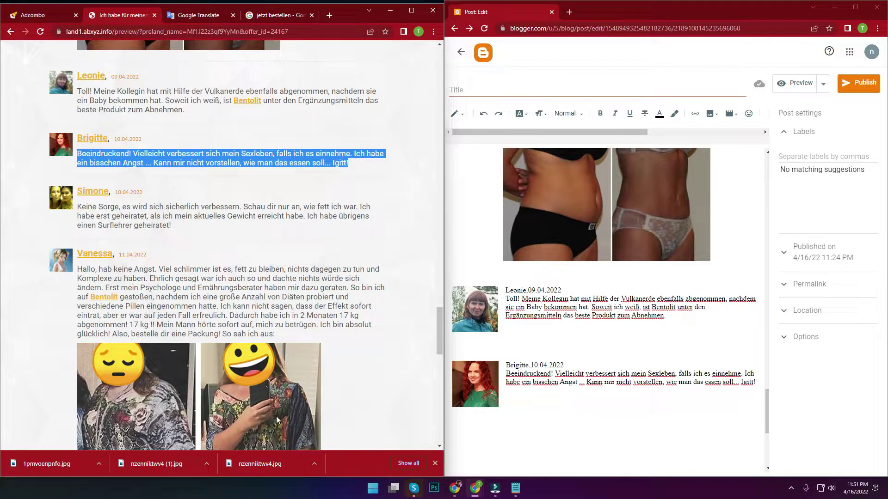
# - Insert the seventh comment's profile picture, 1pmvoenpnfo from Downloads, below the sixth comment in the post and left-align it
pyautogui.click(531, 400)
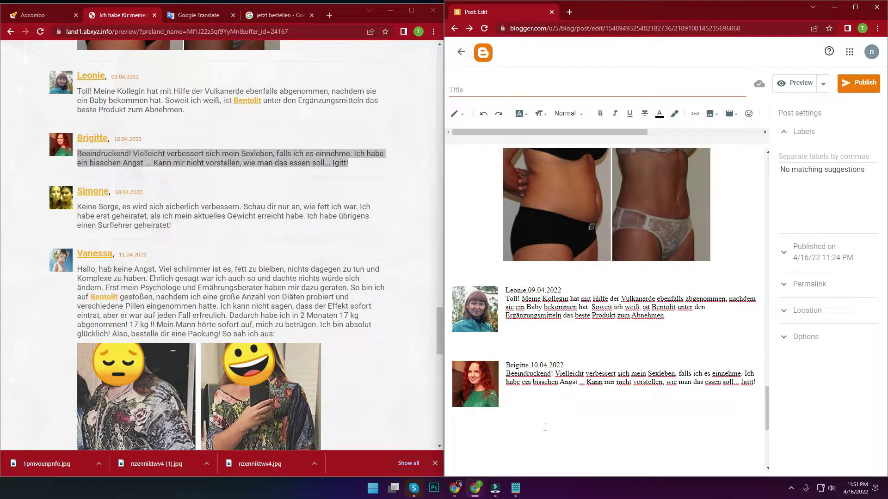
pyautogui.click(711, 115)
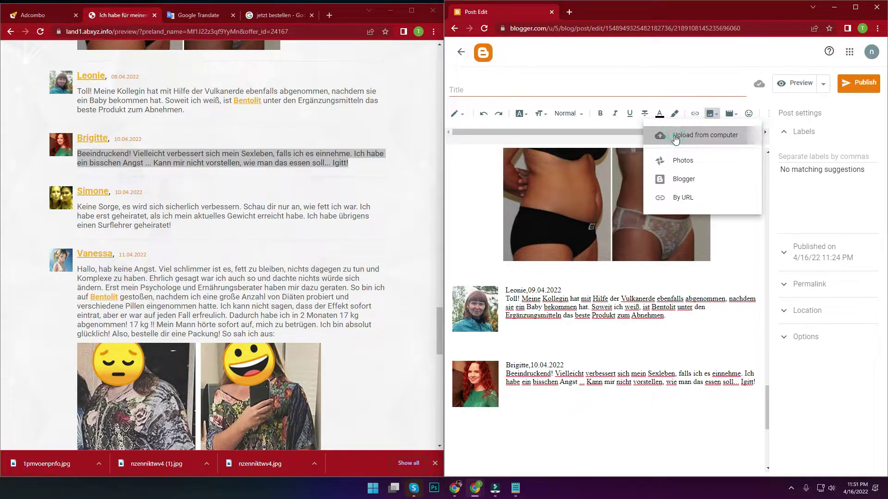
pyautogui.click(694, 134)
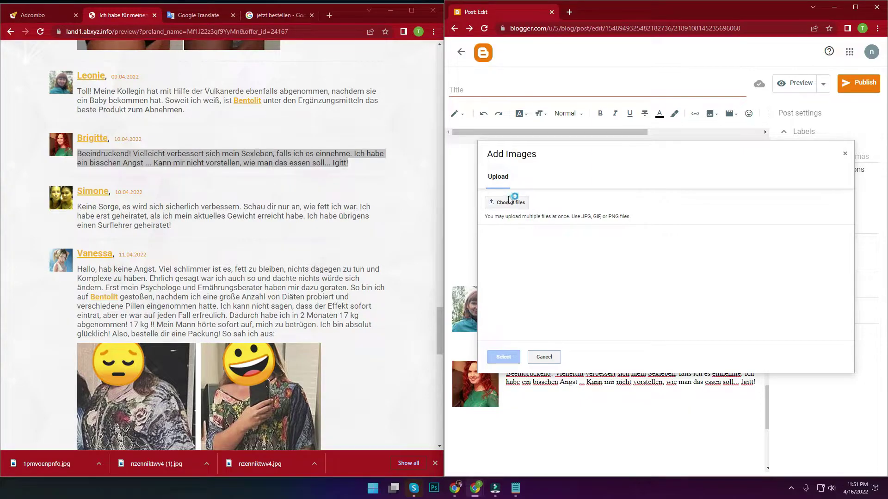
pyautogui.click(508, 202)
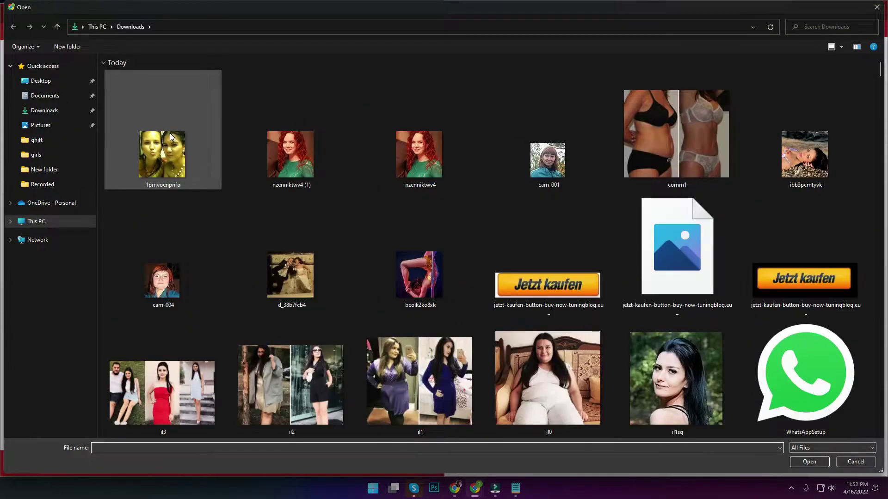
pyautogui.doubleClick(172, 134)
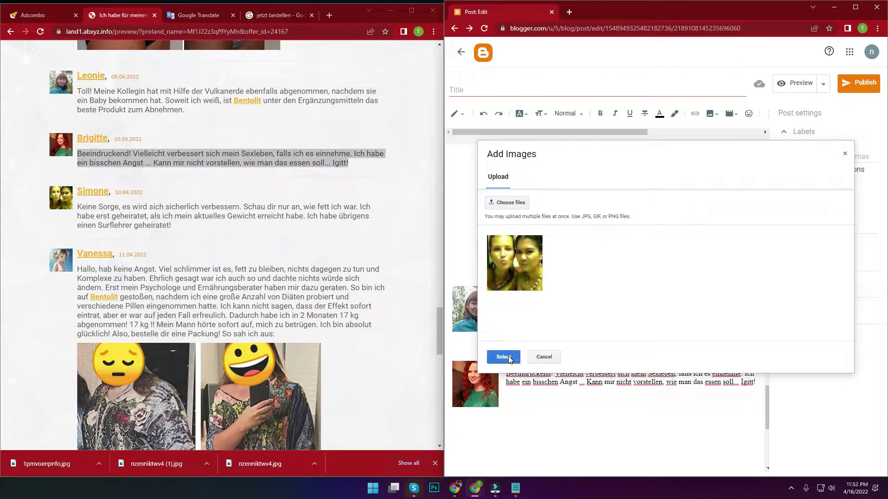
pyautogui.click(507, 361)
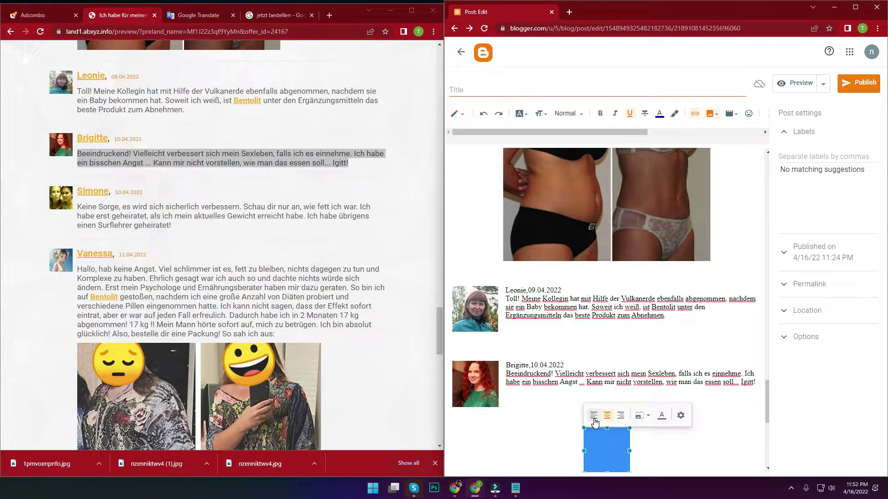
pyautogui.click(594, 417)
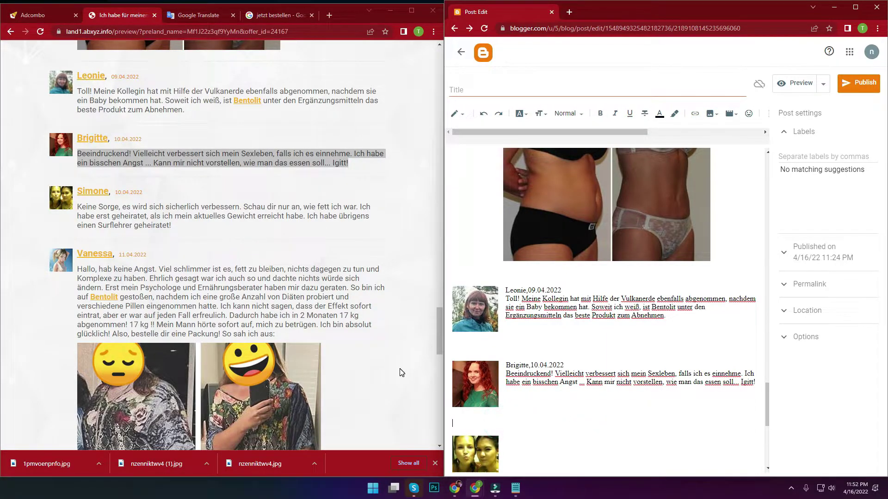
# - Copy the seventh comment's name and date, 10.04.2022, from the landing page into Notepad as plain text and select all of it
pyautogui.scroll(-2, 525, 402)
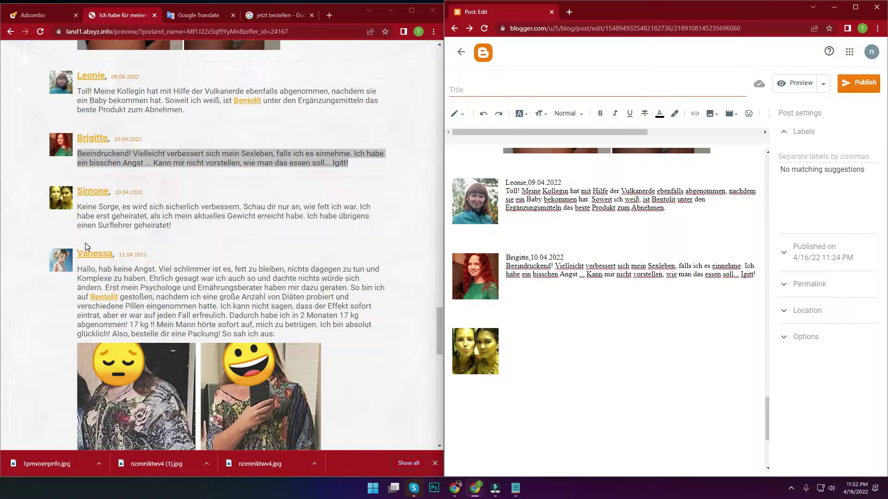
pyautogui.tripleClick(148, 189)
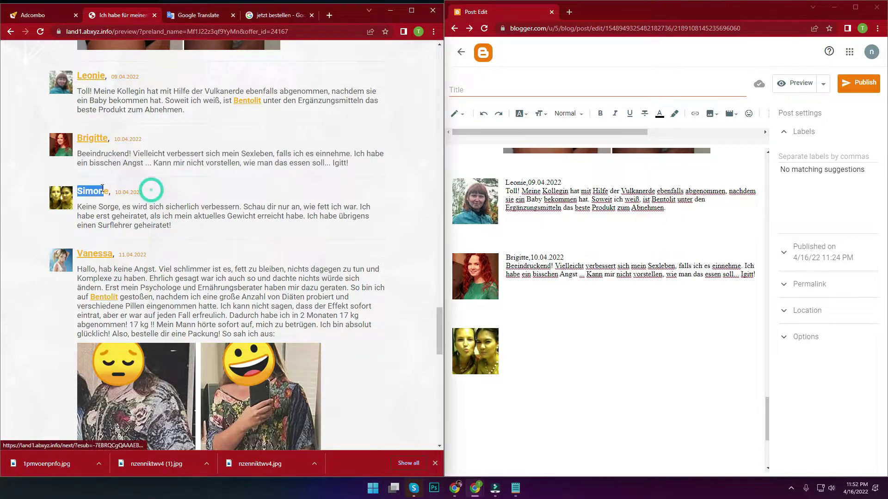
pyautogui.tripleClick(143, 193)
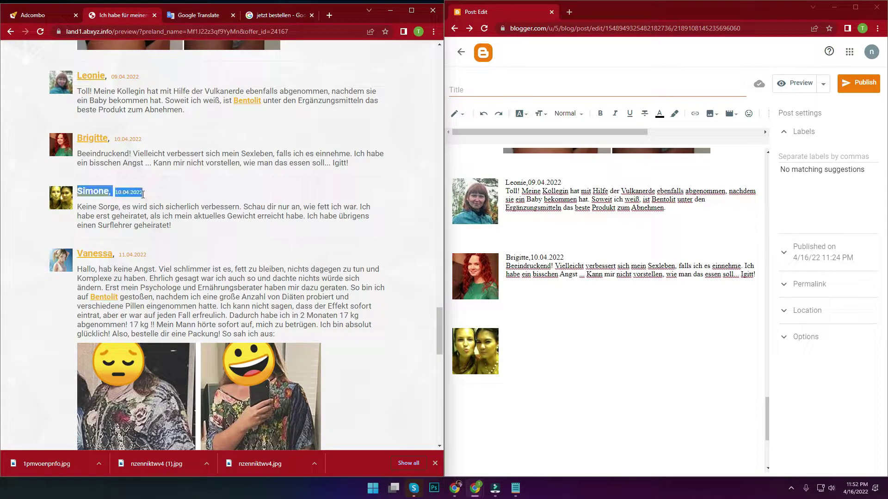
pyautogui.click(514, 488)
pyautogui.write('Simone,10.04.2022')
pyautogui.hotkey('ctrl', 'a')
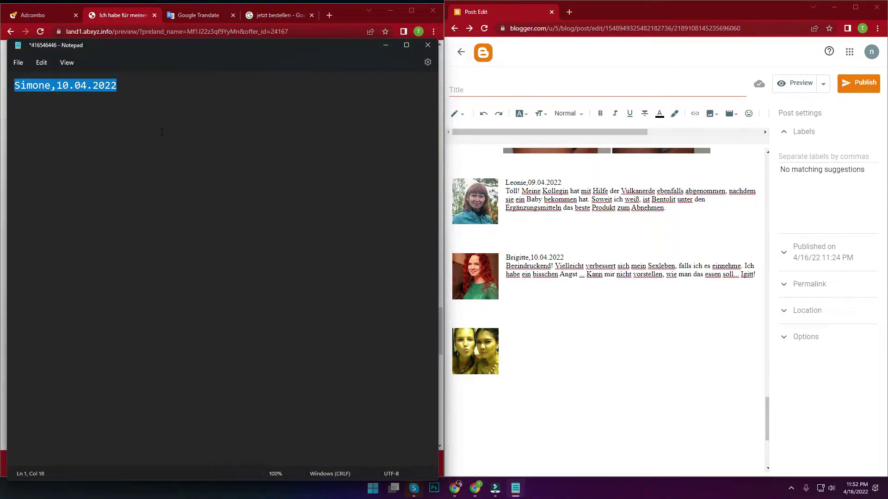
# - Paste the seventh comment's plain name and date beside its profile picture, remove the blank line above them, and hide Notepad
pyautogui.click(516, 337)
pyautogui.write('Simone,10.04.2022')
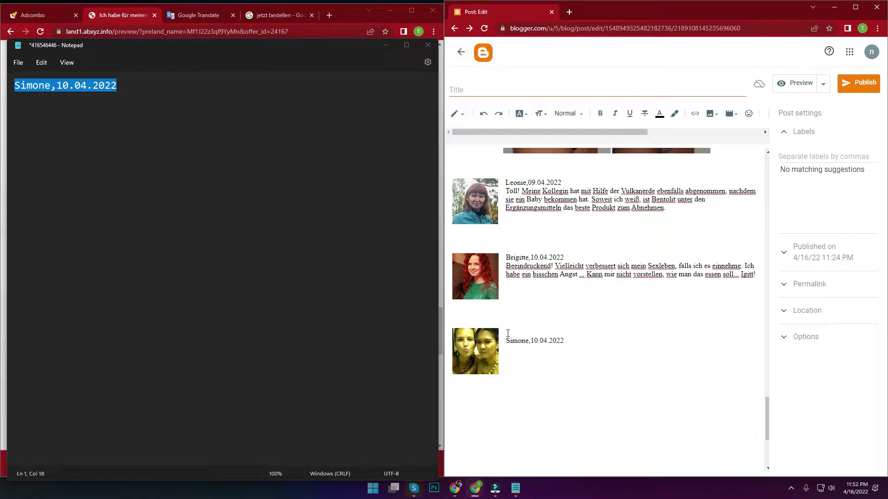
pyautogui.click(505, 340)
pyautogui.press('BackSpace')
pyautogui.click(587, 335)
pyautogui.click(380, 47)
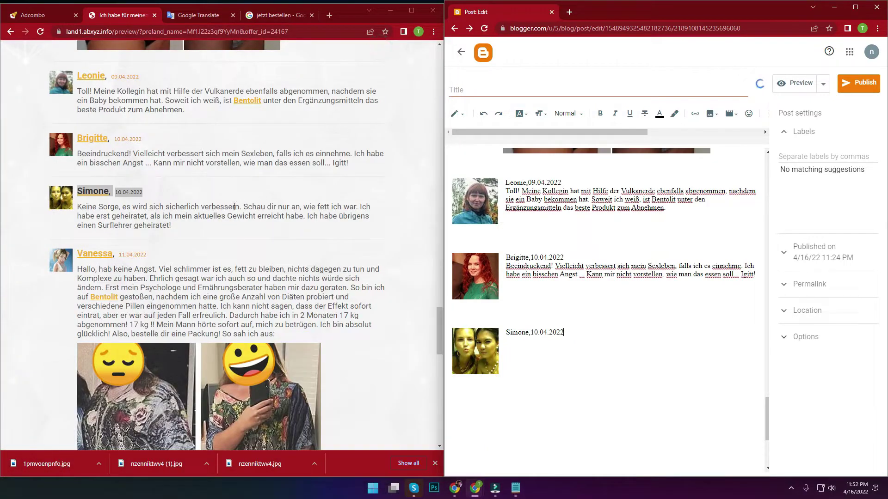
# - Copy the seventh comment's text from the landing page into Notepad, replacing the name and date, and select all of it
pyautogui.moveTo(172, 226); pyautogui.dragTo(78, 206)
pyautogui.hotkey('ctrl', 'c')
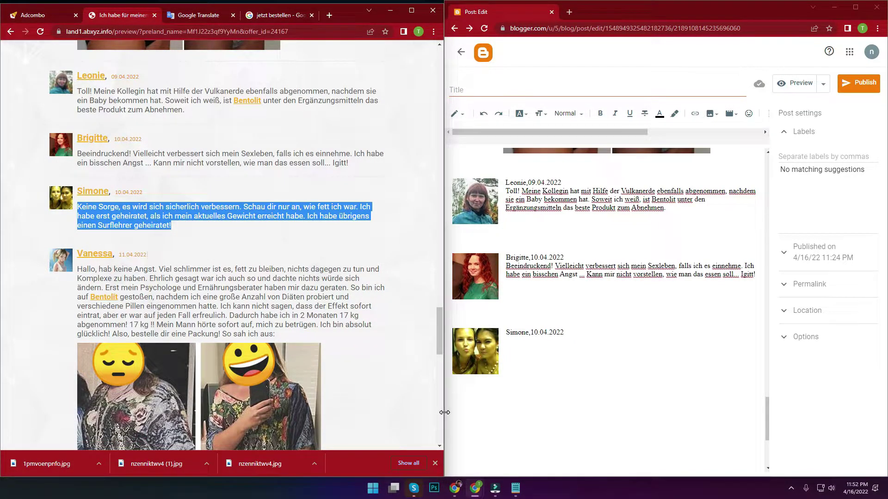
pyautogui.click(509, 493)
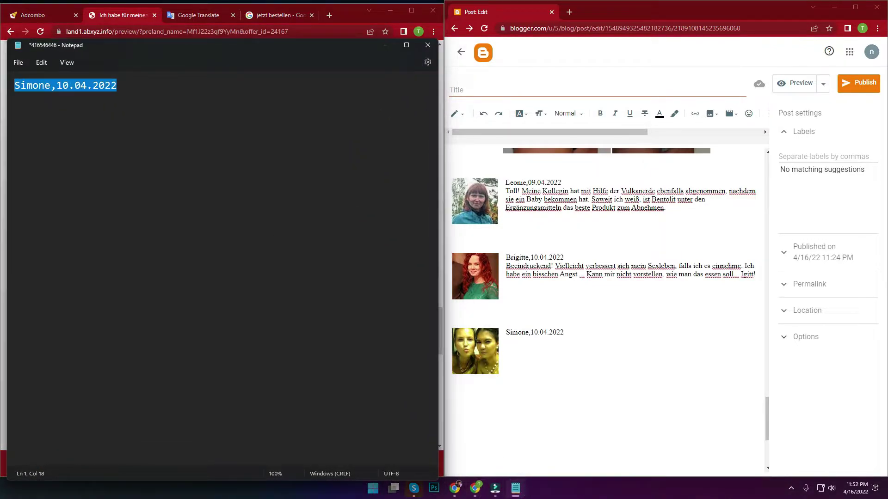
pyautogui.hotkey('ctrl', 'v')
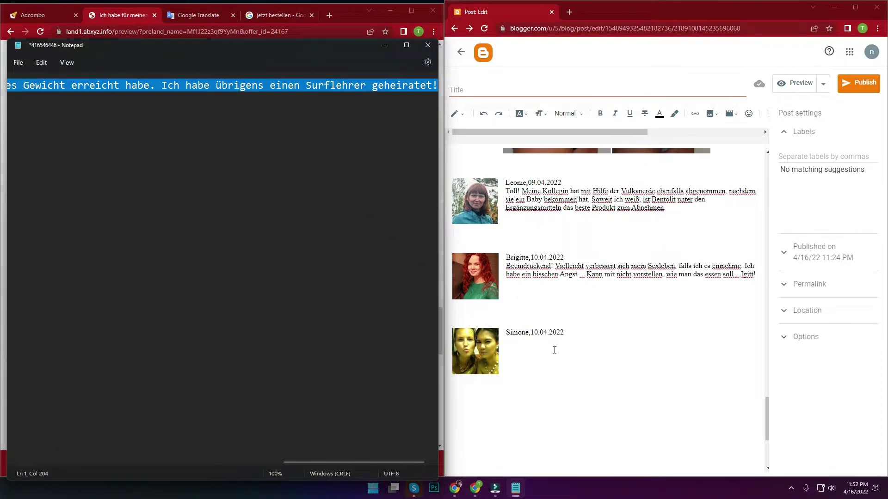
# - Paste the seventh comment's plain text below its name and date in the post, and hide Notepad
pyautogui.click(516, 340)
pyautogui.hotkey('ctrl', 'v')
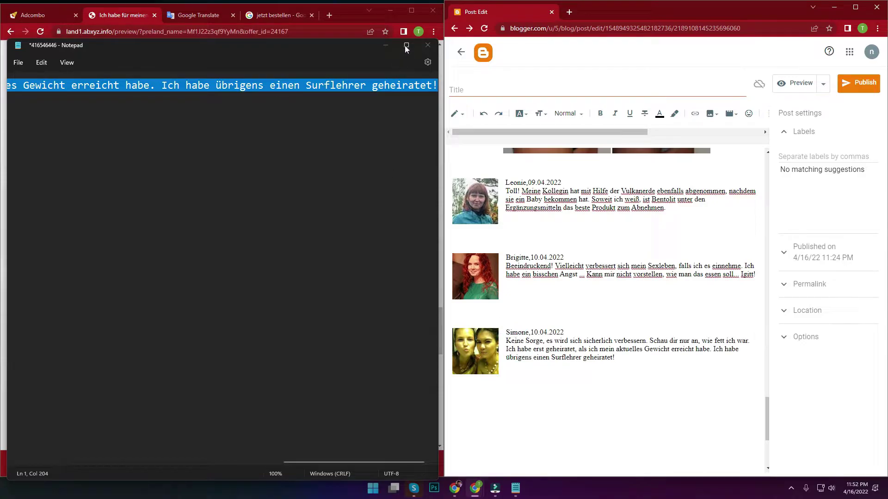
pyautogui.click(385, 45)
# - Copy the eighth comment's name and date, 11.04.2022, into Notepad as plain text, select all of it, and hide Notepad
pyautogui.scroll(-2, 149, 167)
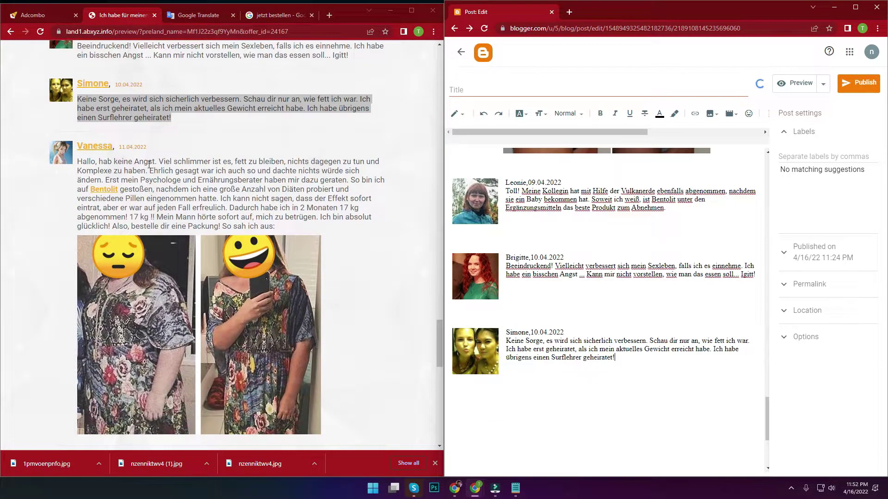
pyautogui.moveTo(147, 148); pyautogui.dragTo(75, 146)
pyautogui.click(515, 489)
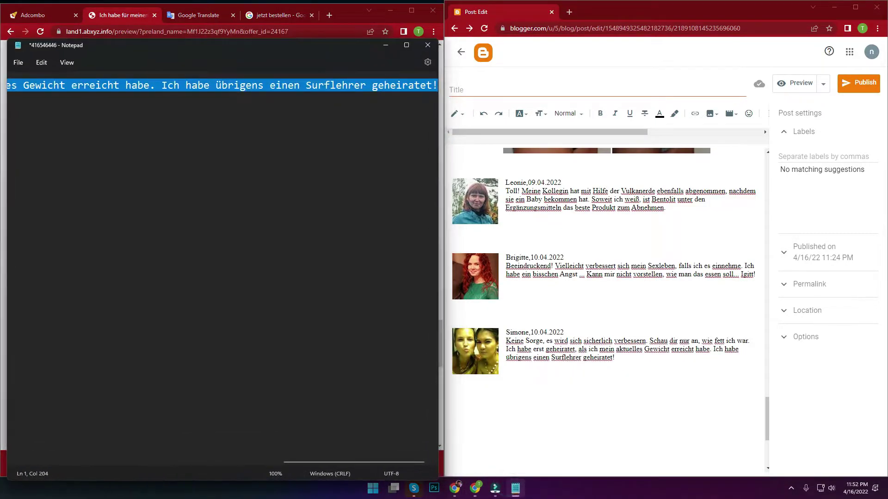
pyautogui.write('Vanessa,11.04.2022')
pyautogui.hotkey('ctrl', 'a')
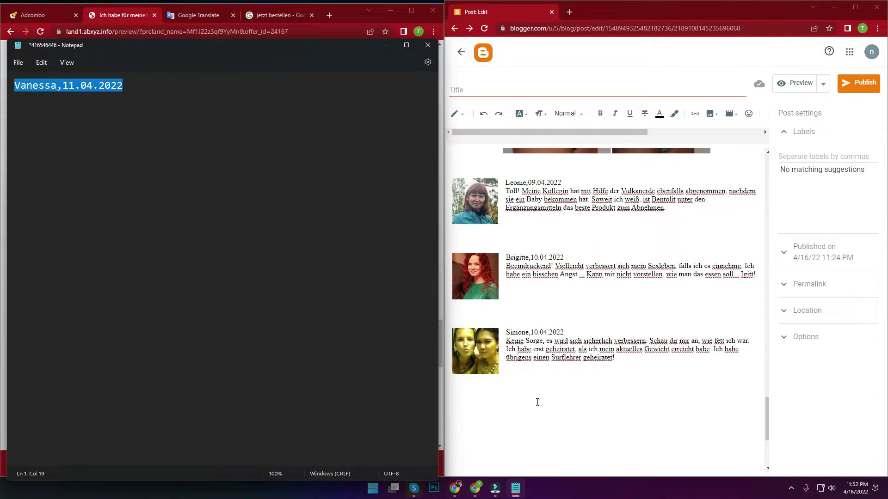
pyautogui.click(386, 45)
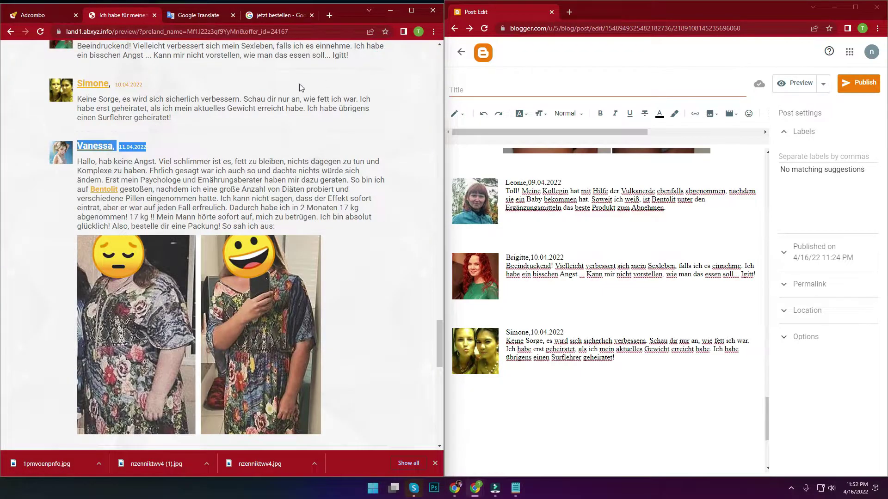
# - Save the eighth comment's profile picture from the landing page to Downloads as jxkybm5emug.jpg
pyautogui.rightClick(67, 151)
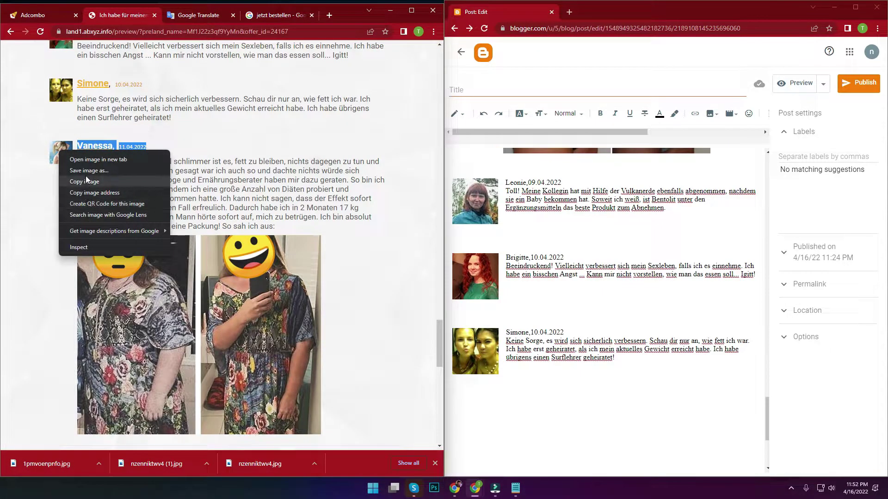
pyautogui.click(85, 171)
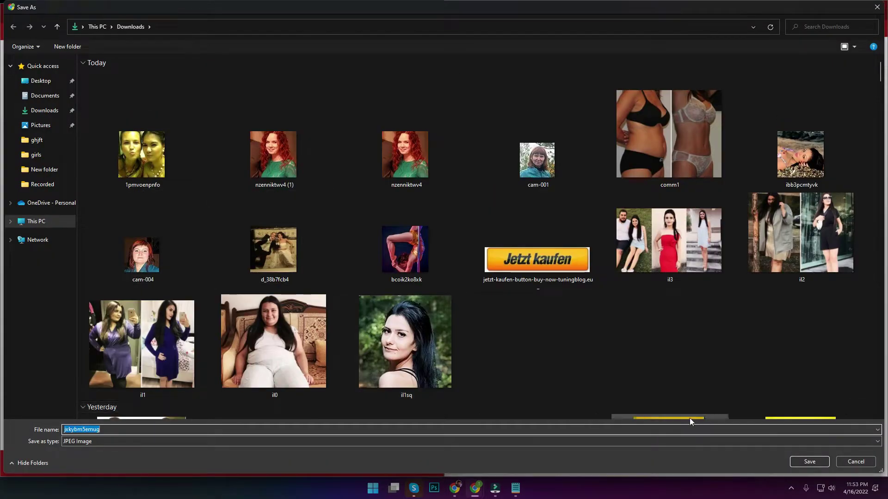
pyautogui.click(809, 462)
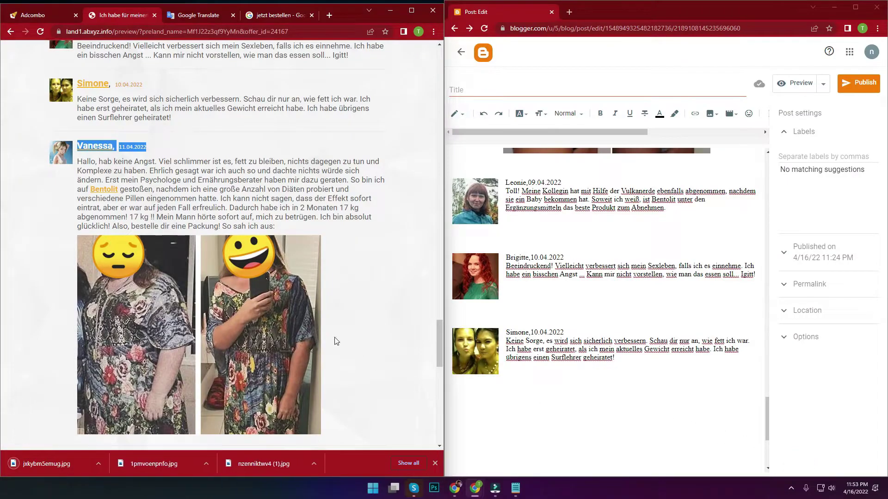
# - Insert the eighth comment's profile picture, jxkybm5emug from Downloads, below the seventh comment in the post and left-align it
pyautogui.click(636, 385)
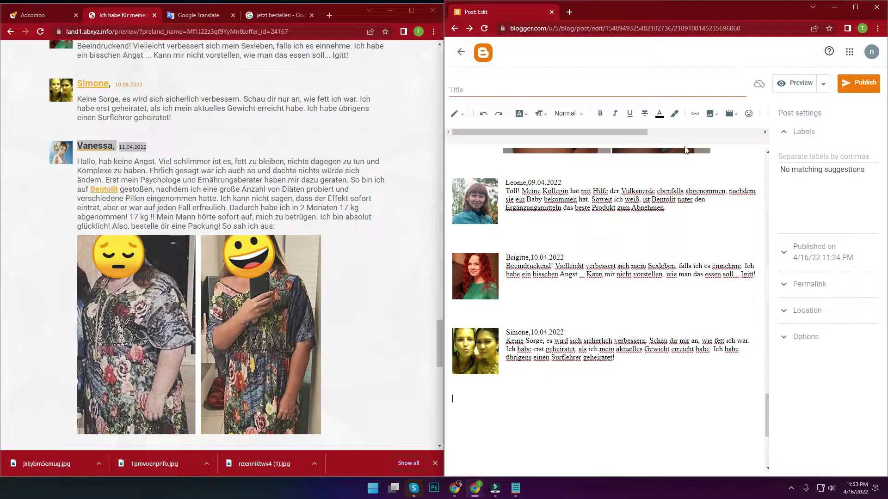
pyautogui.click(710, 114)
pyautogui.click(661, 134)
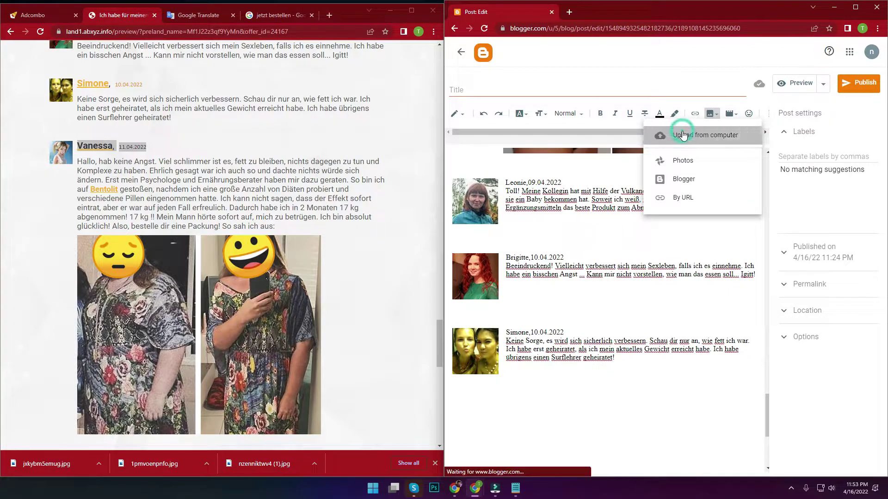
pyautogui.click(528, 204)
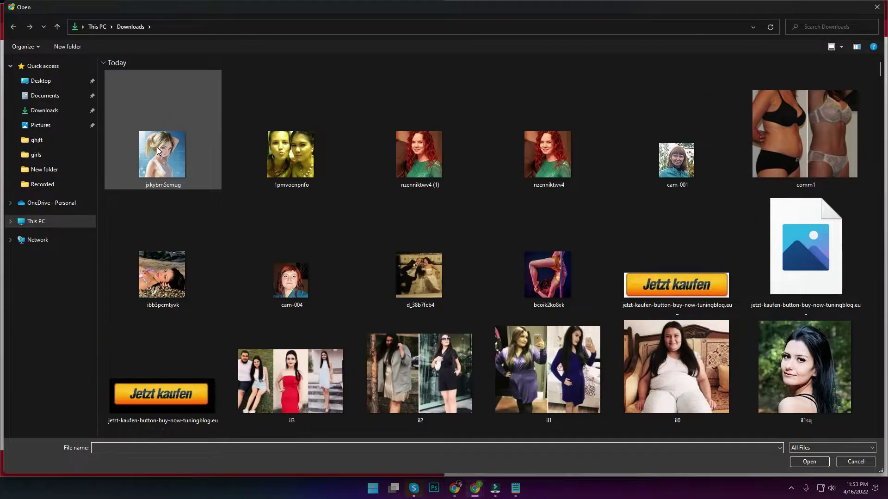
pyautogui.doubleClick(174, 124)
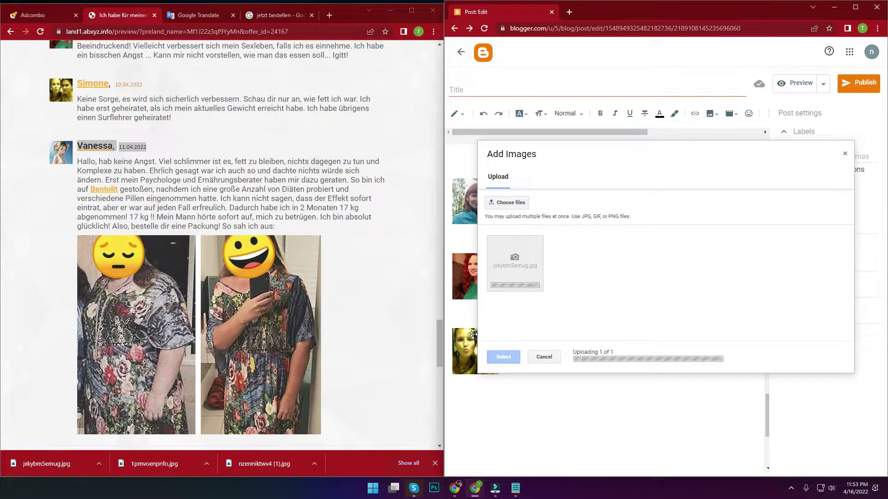
pyautogui.click(504, 356)
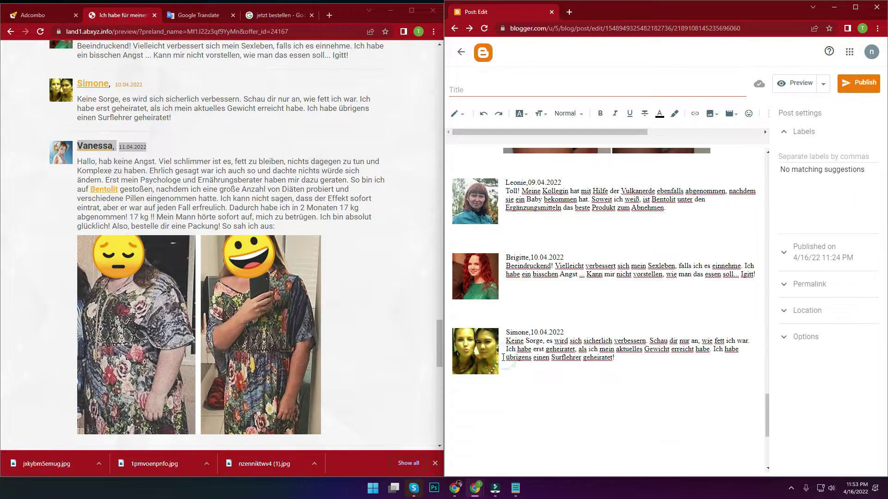
pyautogui.click(591, 456)
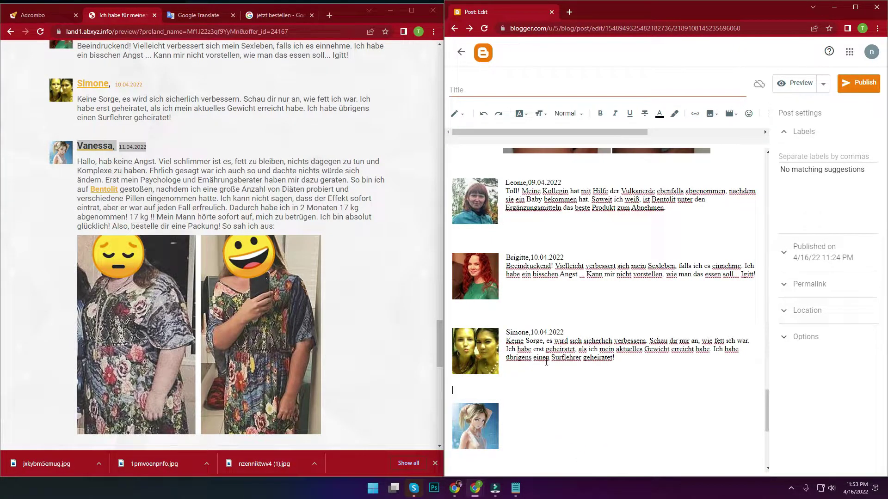
# - Set the insertion point beside the eighth comment's profile picture in the post and bring up its plain name and date in Notepad
pyautogui.scroll(-2, 516, 258)
pyautogui.click(510, 298)
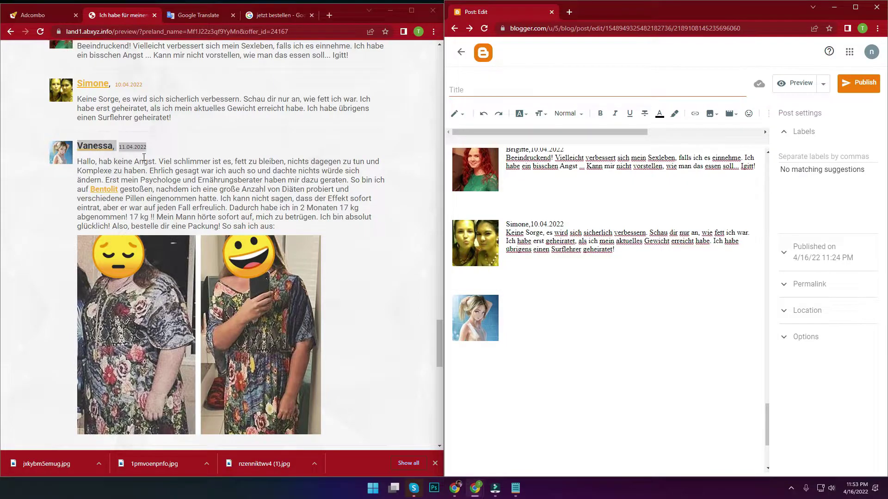
pyautogui.click(515, 488)
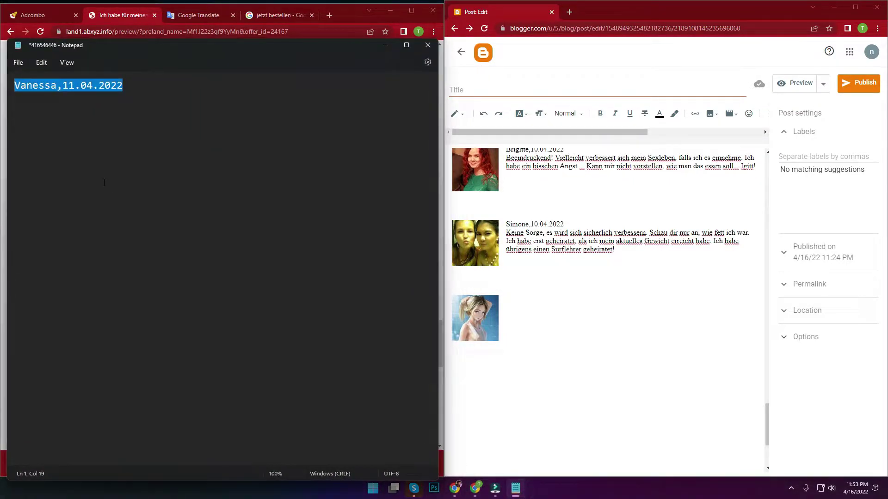
# - Add the commenter's name followed by the date 11.04.2022 beside the last profile photo in the post
pyautogui.click(526, 303)
pyautogui.write('Vanessa,11.04.2022')
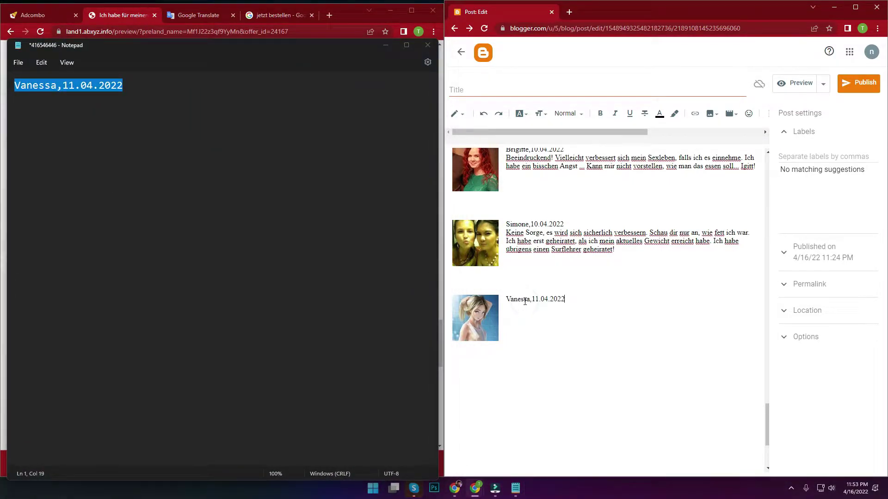
pyautogui.click(383, 45)
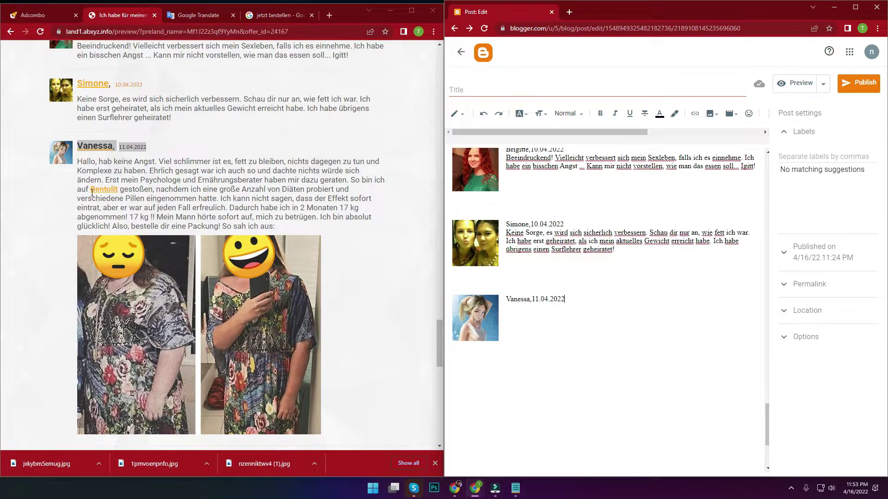
# - Copy the comment dated 11.04.2022 from the landing page through Notepad as plain text and paste it below its name line in the post
pyautogui.moveTo(287, 230); pyautogui.dragTo(79, 164)
pyautogui.click(11, 238)
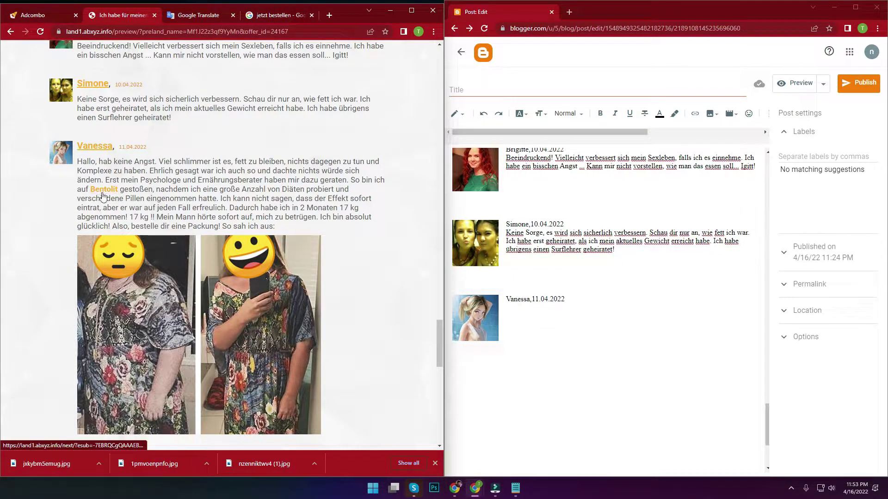
pyautogui.moveTo(276, 226); pyautogui.dragTo(81, 160)
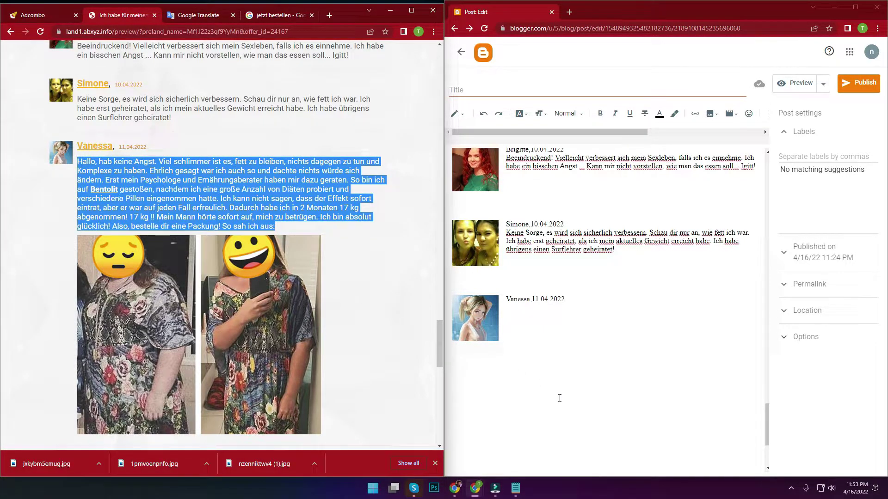
pyautogui.click(515, 487)
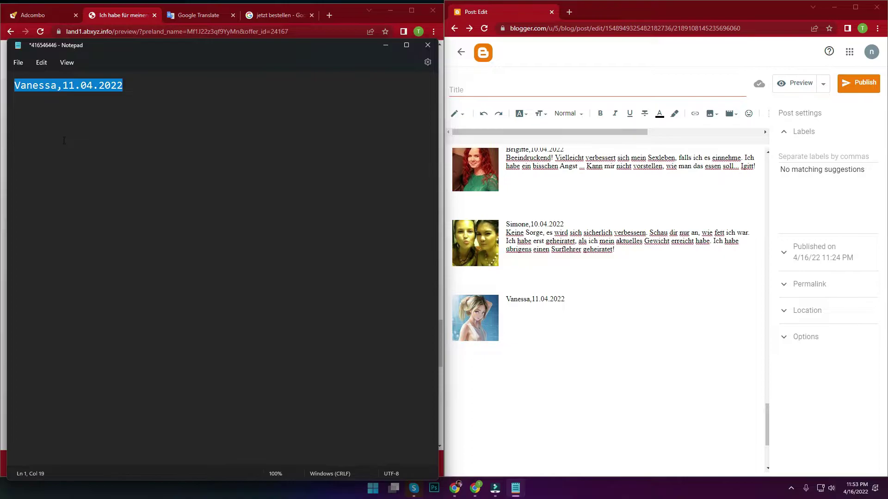
pyautogui.hotkey('ctrl', 'v')
pyautogui.hotkey('ctrl', 'a')
pyautogui.click(513, 320)
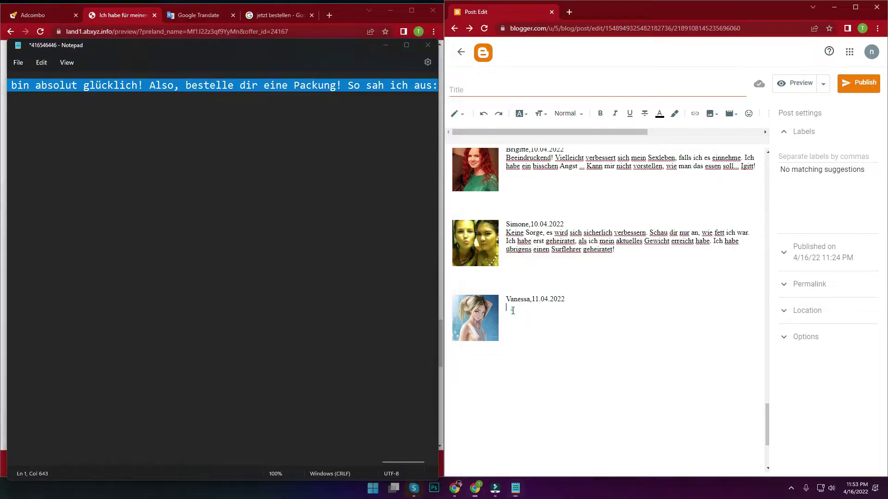
pyautogui.hotkey('ctrl', 'v')
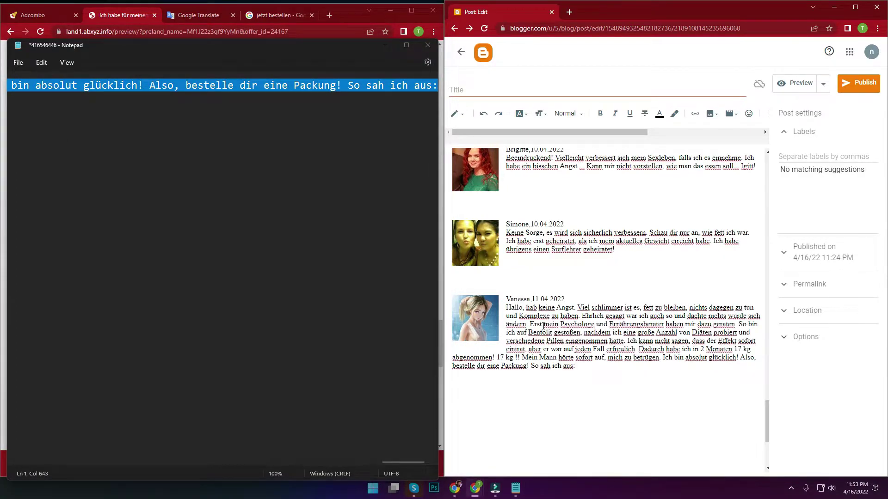
pyautogui.click(385, 45)
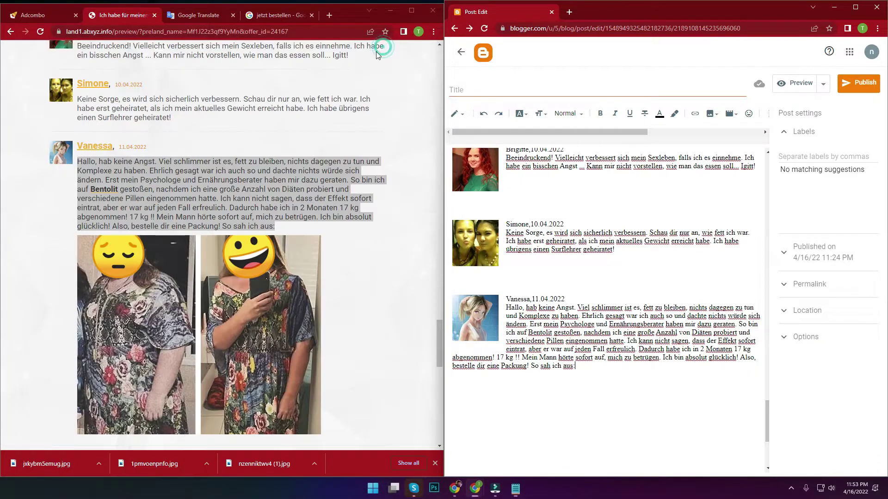
# - Save the before-and-after photo under the 11.04.2022 comment to Downloads as comm2 in JPEG format
pyautogui.scroll(-2, 144, 182)
pyautogui.rightClick(143, 182)
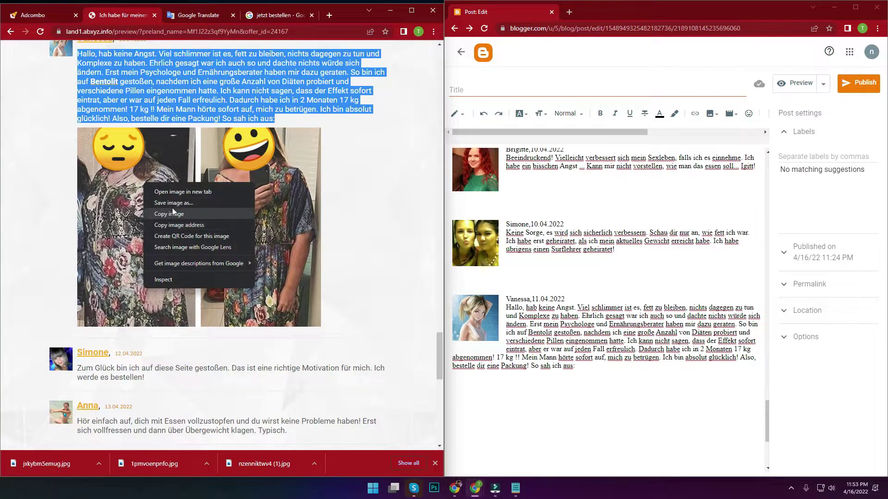
pyautogui.click(173, 202)
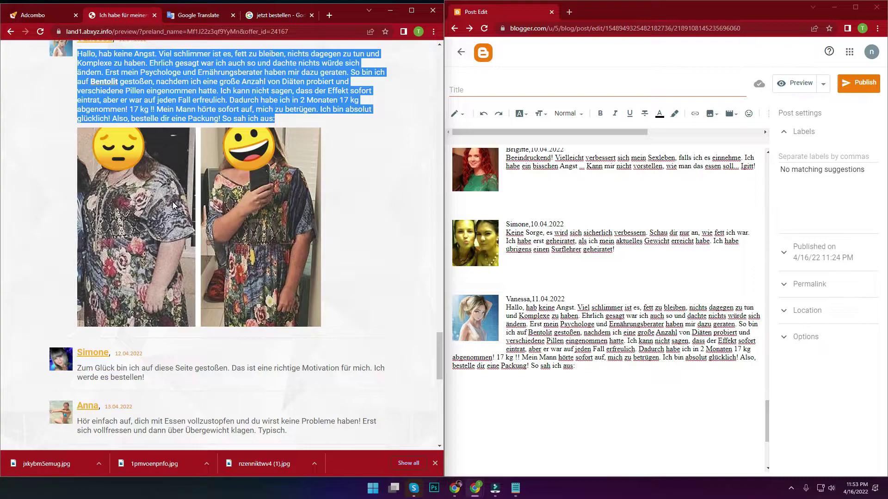
pyautogui.rightClick(163, 186)
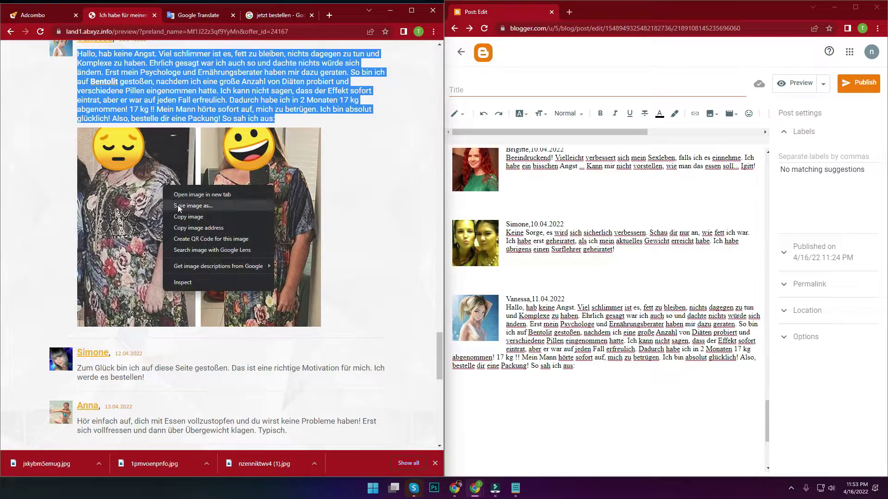
pyautogui.click(178, 206)
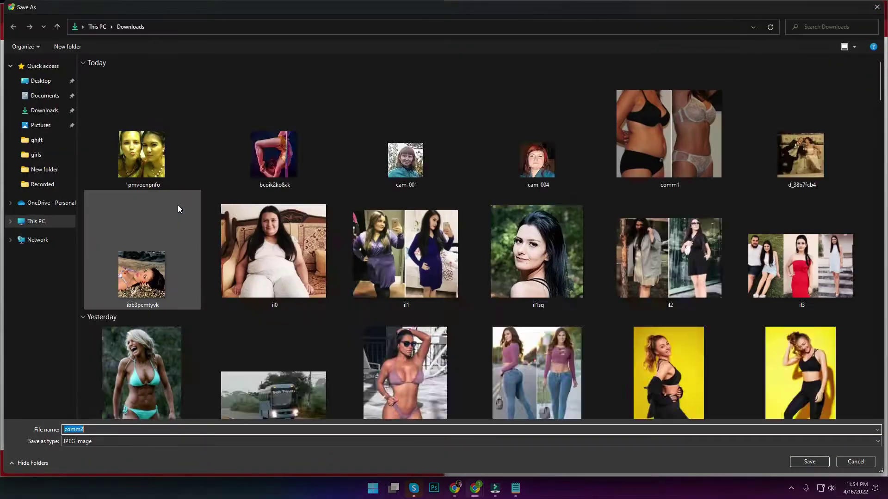
pyautogui.click(809, 462)
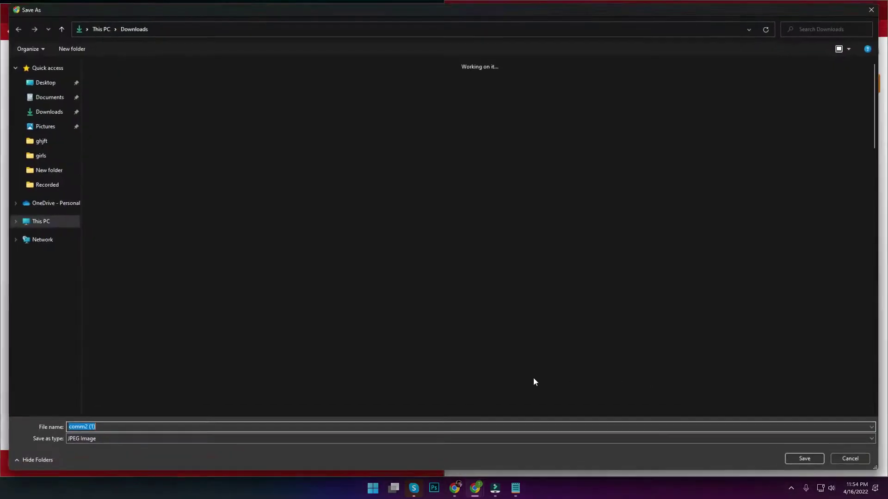
pyautogui.click(848, 466)
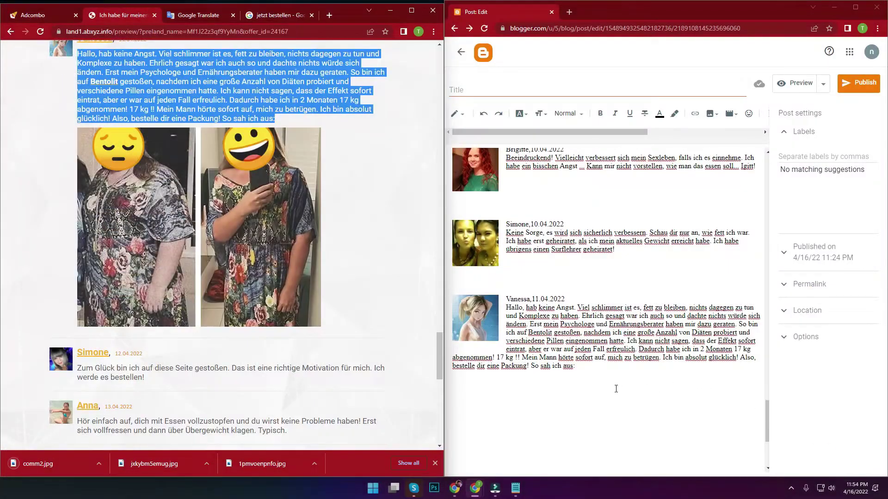
# - Upload comm2.jpg from the computer and insert it in the post after the 11.04.2022 comment's text
pyautogui.click(589, 373)
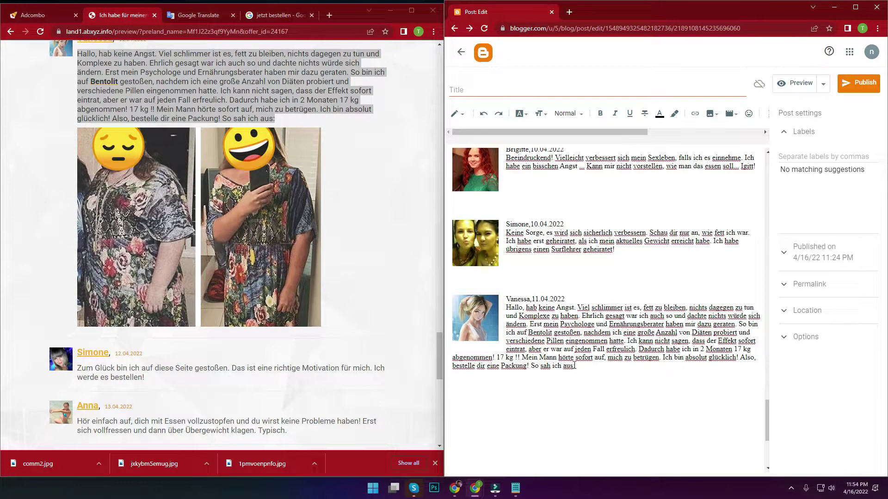
pyautogui.click(710, 113)
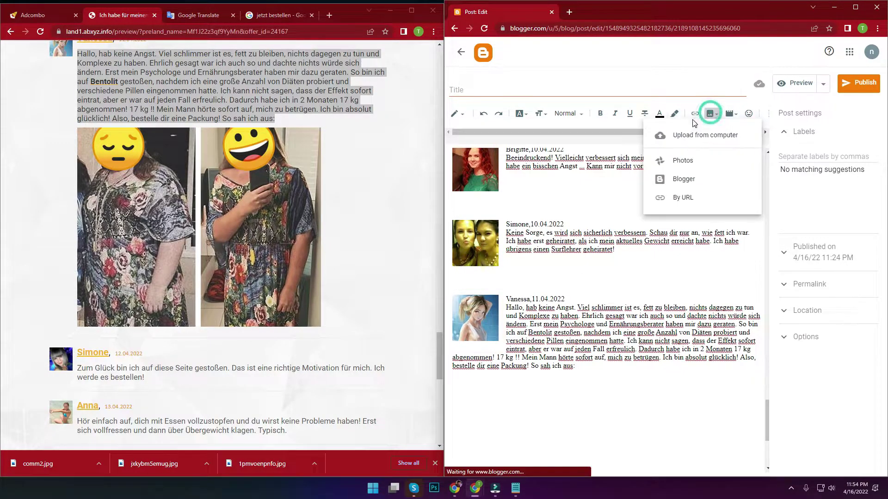
pyautogui.click(673, 135)
pyautogui.click(523, 208)
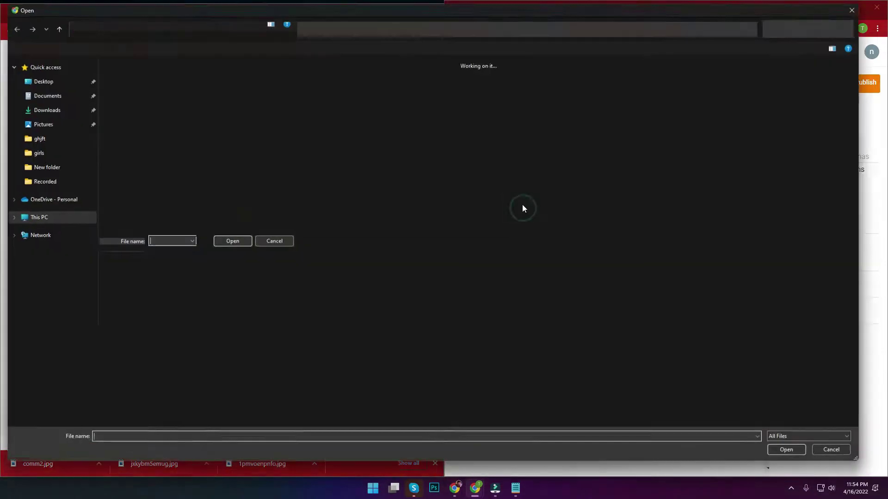
pyautogui.doubleClick(190, 121)
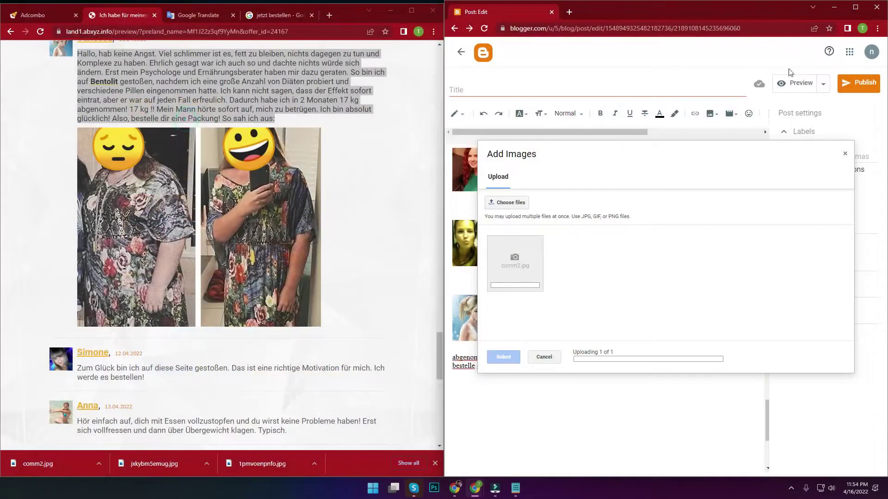
pyautogui.click(855, 7)
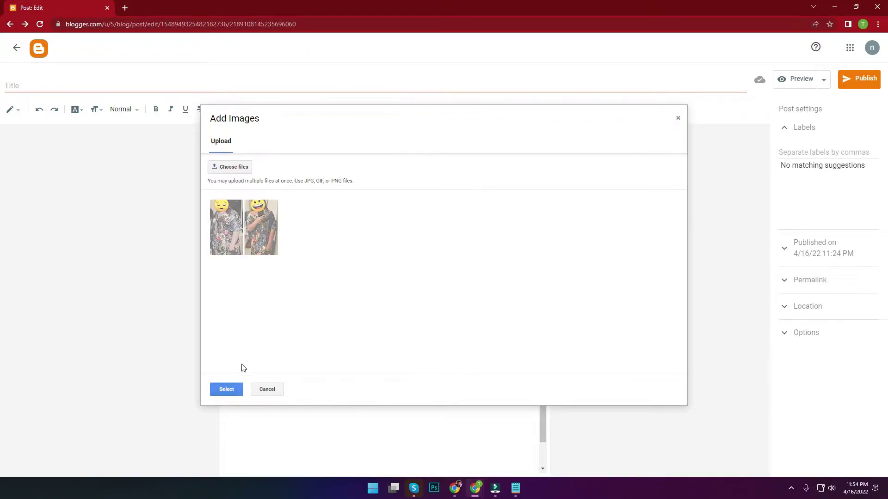
pyautogui.click(227, 389)
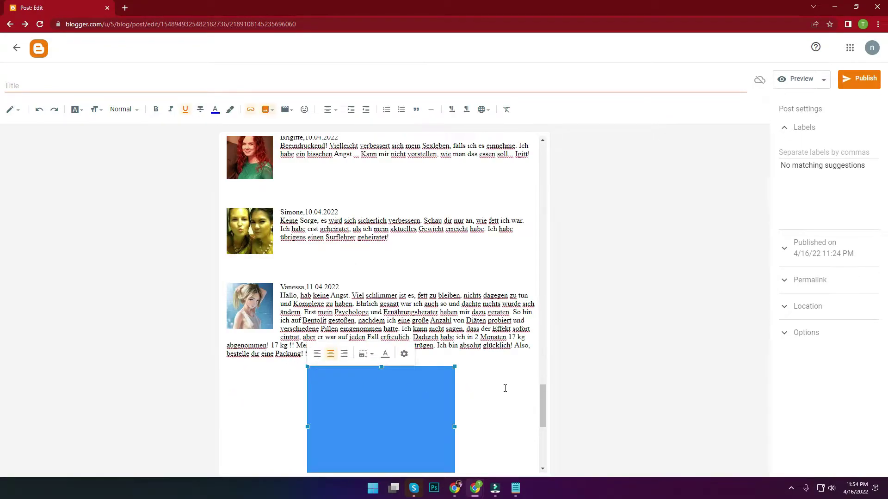
# - Enlarge the inserted before-and-after photo with a bigger size preset and place the cursor below it
pyautogui.scroll(-5, 505, 388)
pyautogui.click(384, 245)
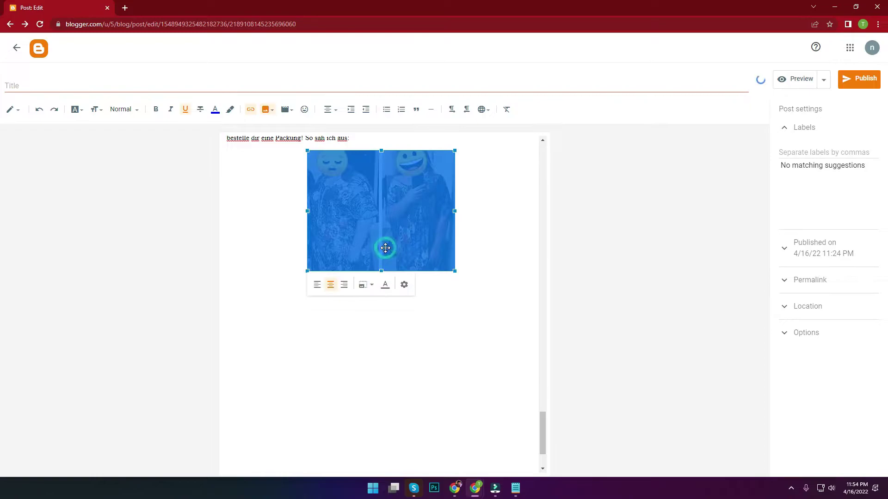
pyautogui.click(370, 286)
pyautogui.click(343, 330)
pyautogui.click(503, 282)
pyautogui.scroll(2, 485, 289)
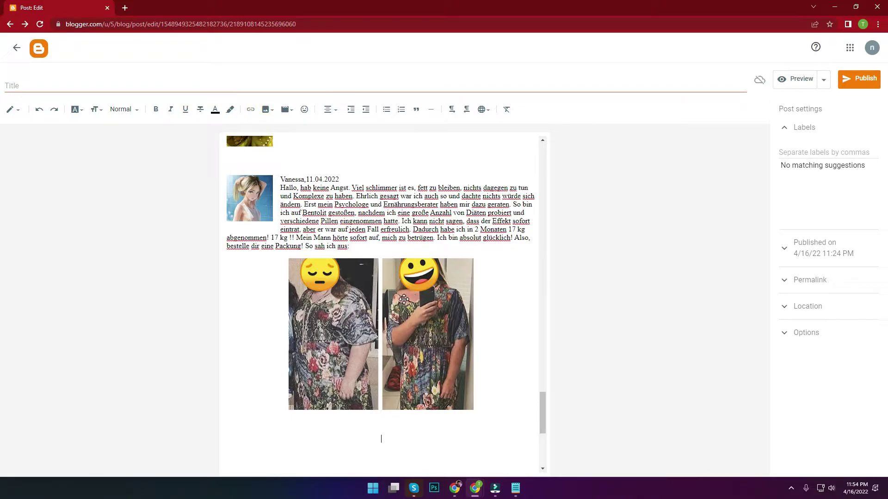
# - Apply left alignment to the blank line below the photo and dock the post editor beside the source page again
pyautogui.click(330, 109)
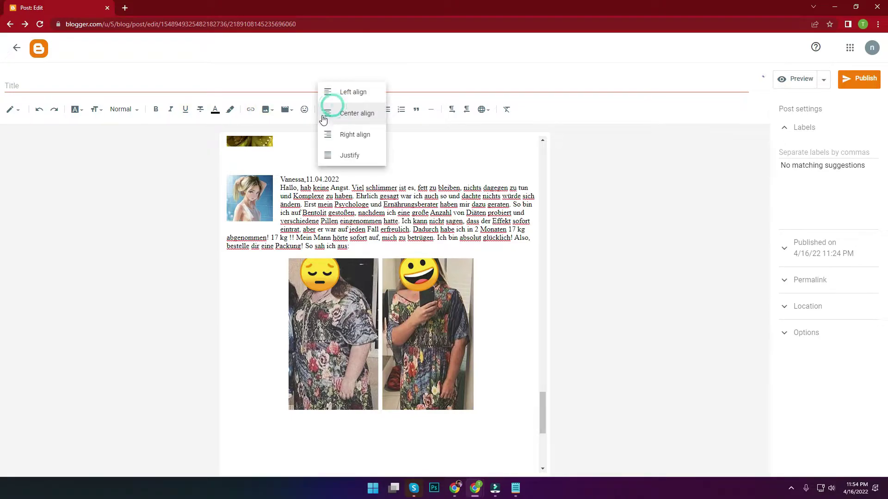
pyautogui.click(345, 93)
pyautogui.press('super+Right')
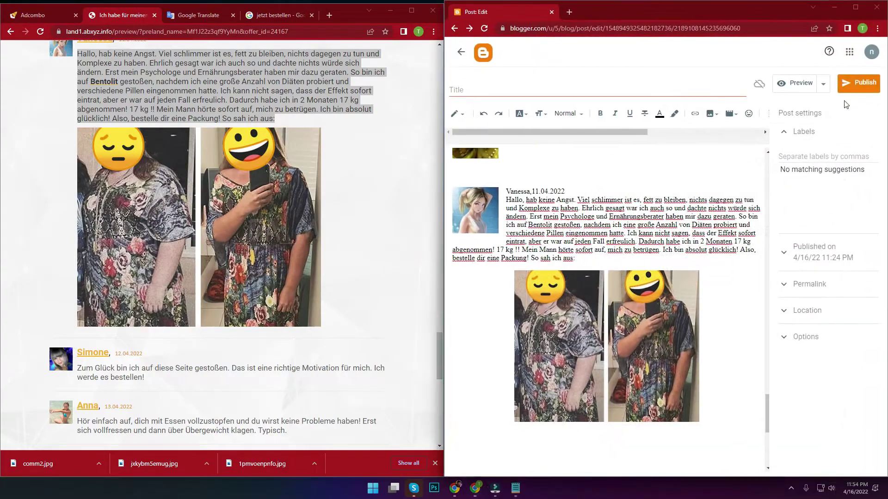
# - Save the profile photo of the commenter dated 12.04.2022 to Downloads as cam-005 in JPEG format
pyautogui.scroll(-2, 129, 280)
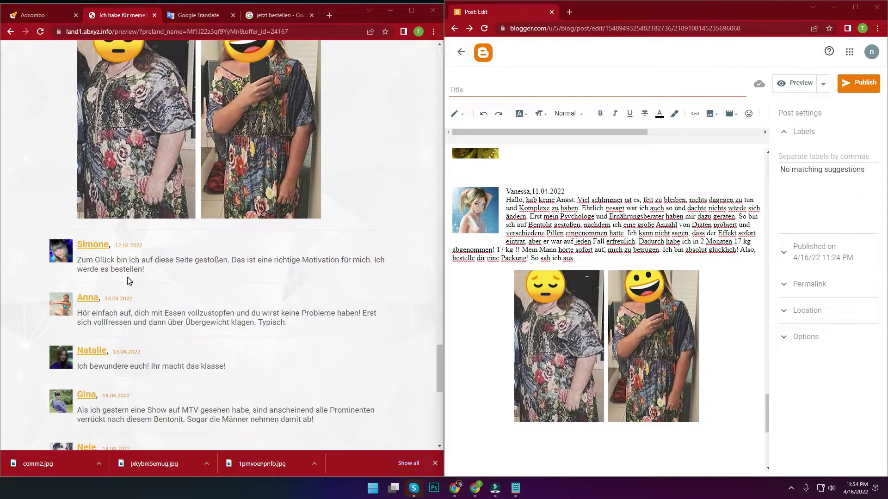
pyautogui.rightClick(58, 252)
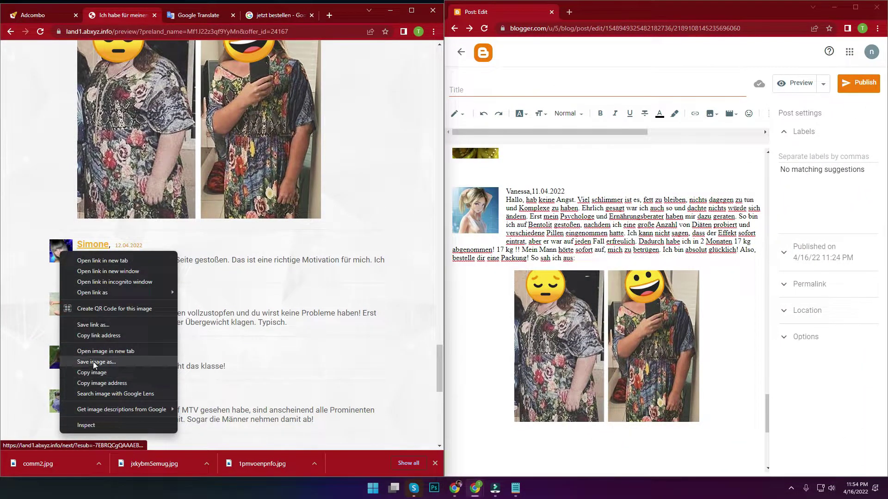
pyautogui.click(93, 362)
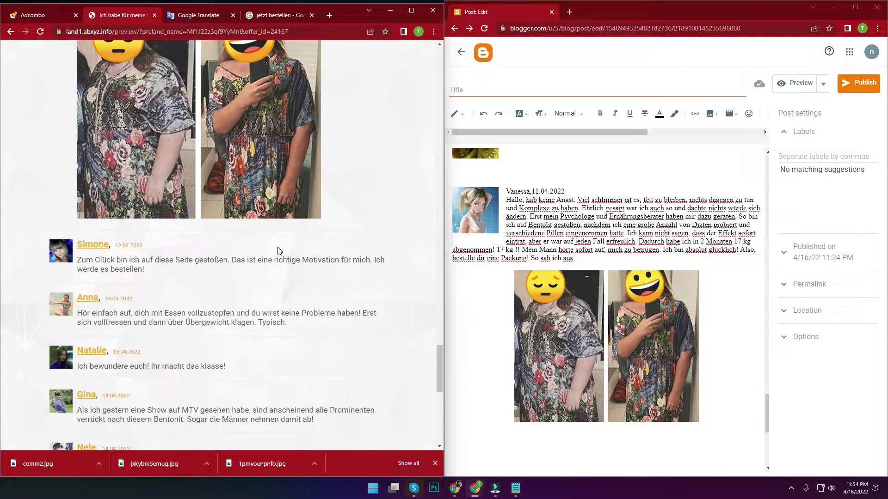
pyautogui.rightClick(58, 247)
pyautogui.press('v')
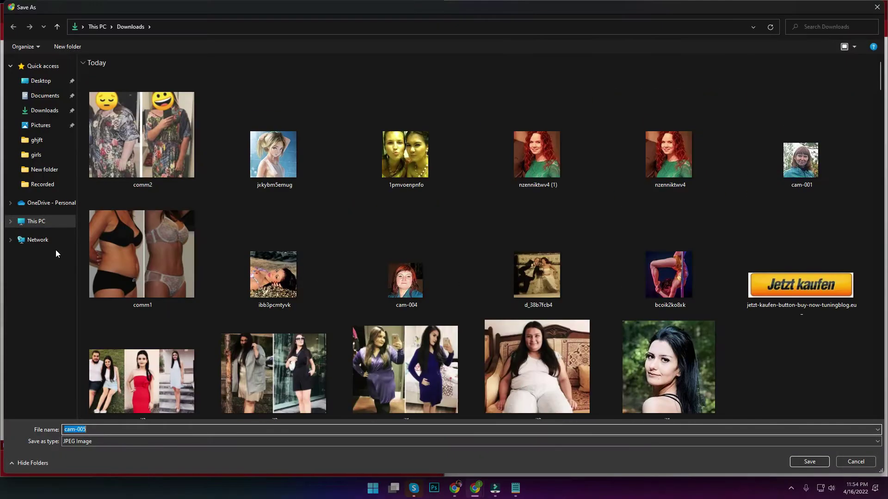
pyautogui.click(809, 461)
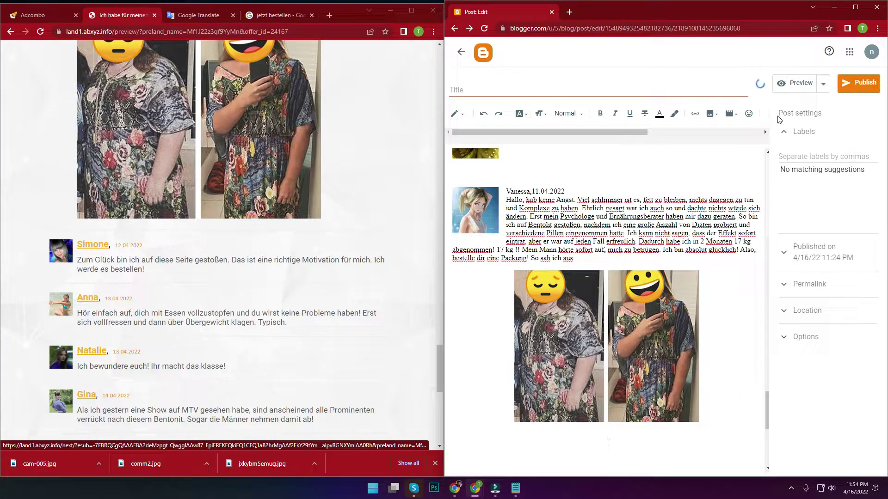
# - Upload cam-005.jpg into the post below the before-and-after photo, left-aligned with a blank line above it
pyautogui.click(711, 114)
pyautogui.click(694, 145)
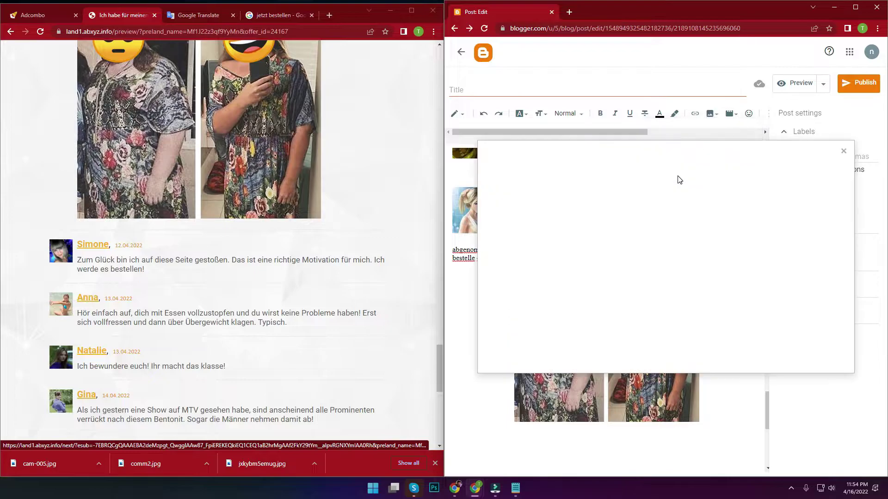
pyautogui.click(497, 202)
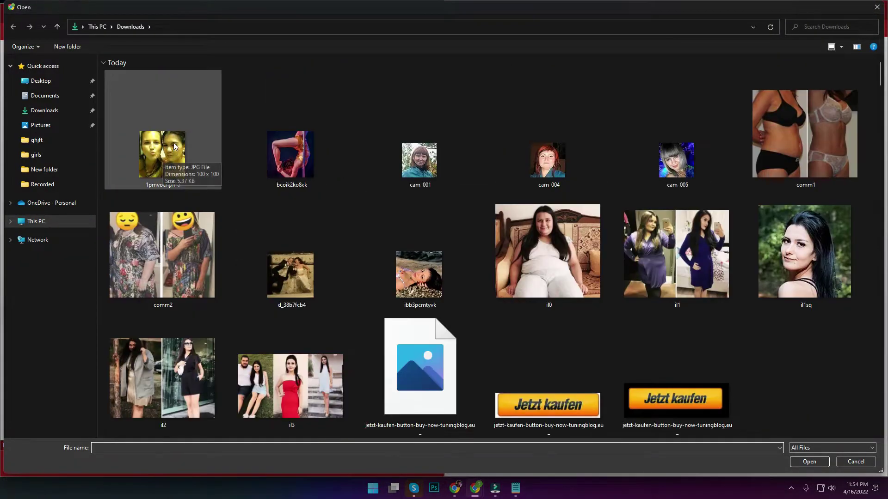
pyautogui.doubleClick(183, 109)
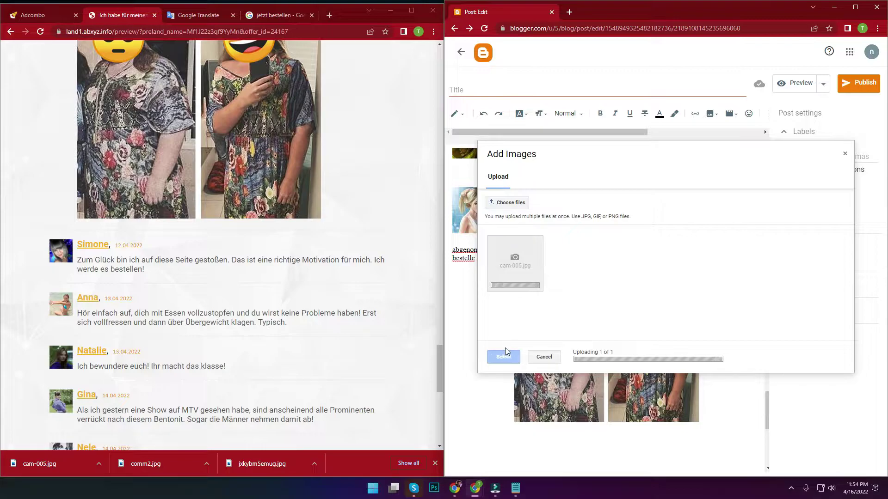
pyautogui.click(503, 357)
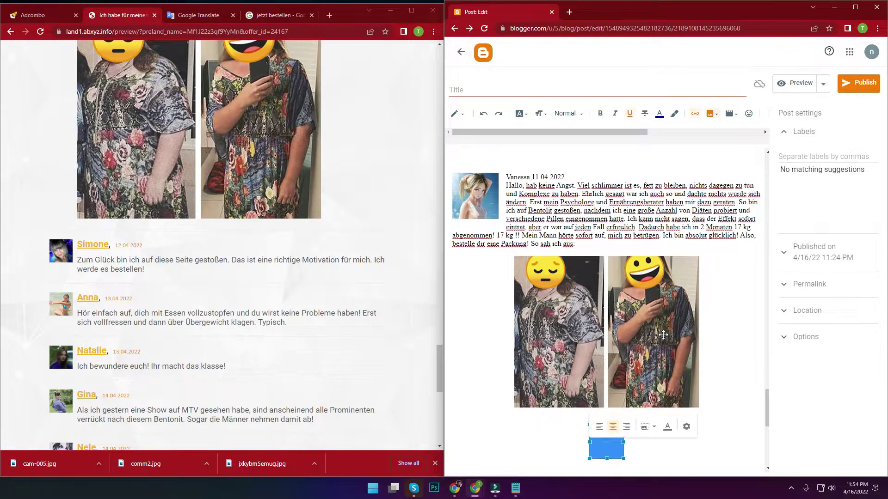
pyautogui.click(599, 426)
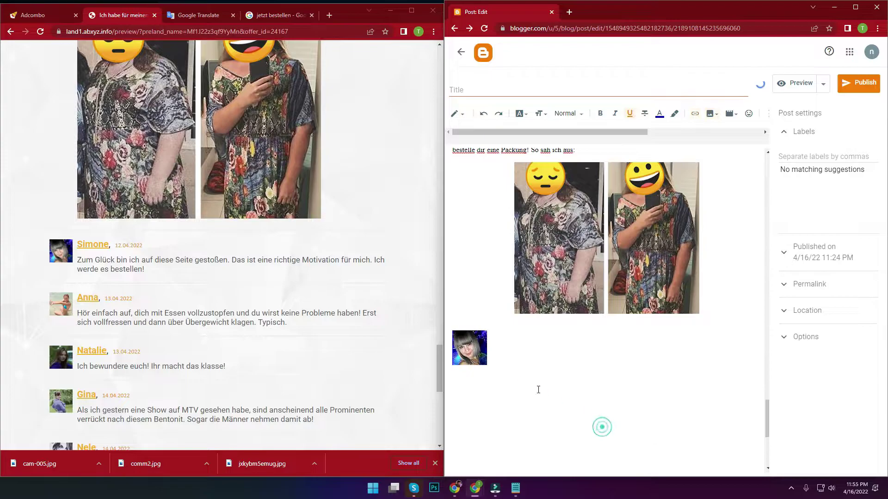
pyautogui.press('Return')
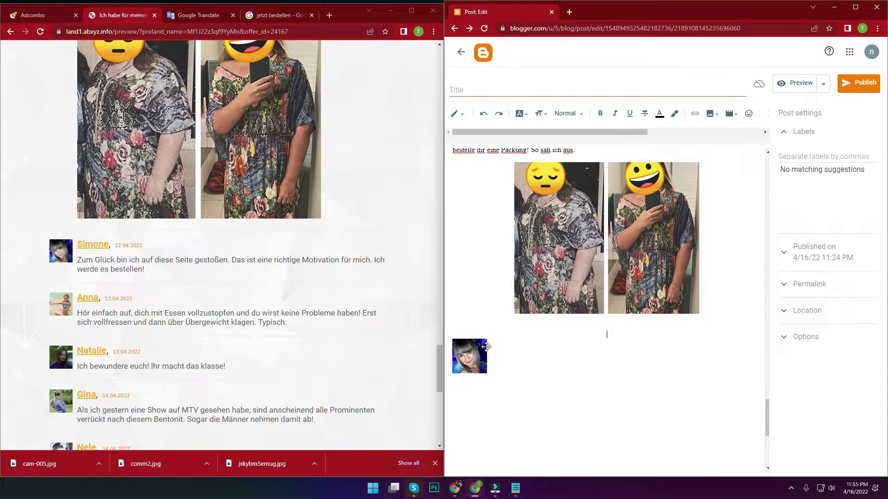
# - Enlarge the newest profile photo slightly and add the commenter's name with the date 12.04.2022 beside it, copied from the source page through Notepad
pyautogui.click(479, 367)
pyautogui.moveTo(488, 373); pyautogui.dragTo(495, 383)
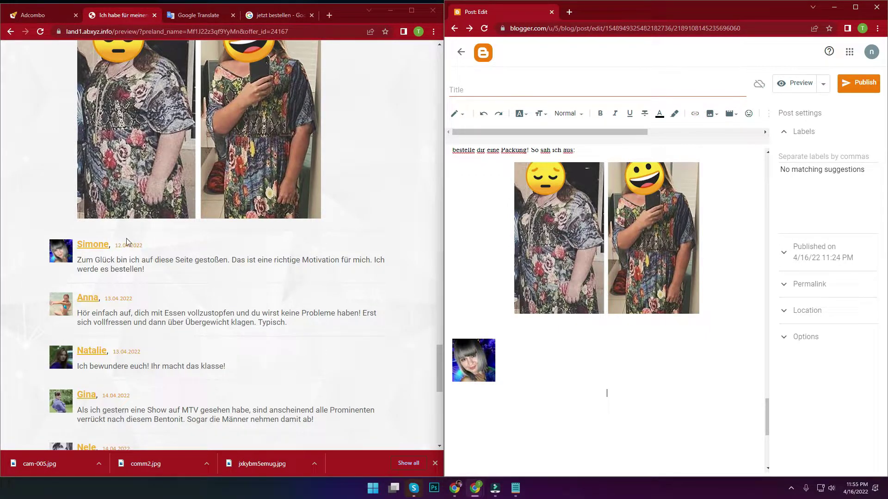
pyautogui.moveTo(142, 246); pyautogui.dragTo(78, 248)
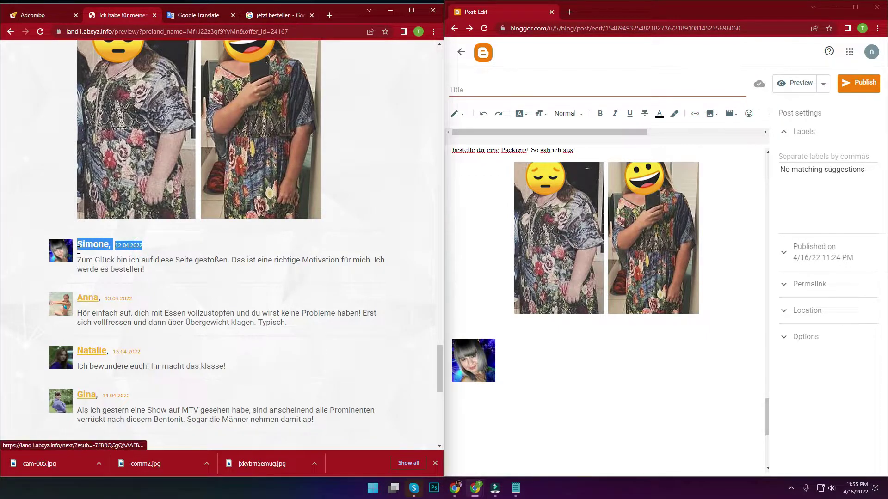
pyautogui.click(521, 493)
pyautogui.write('Simone,12.04.2022')
pyautogui.hotkey('ctrl', 'a')
pyautogui.click(511, 350)
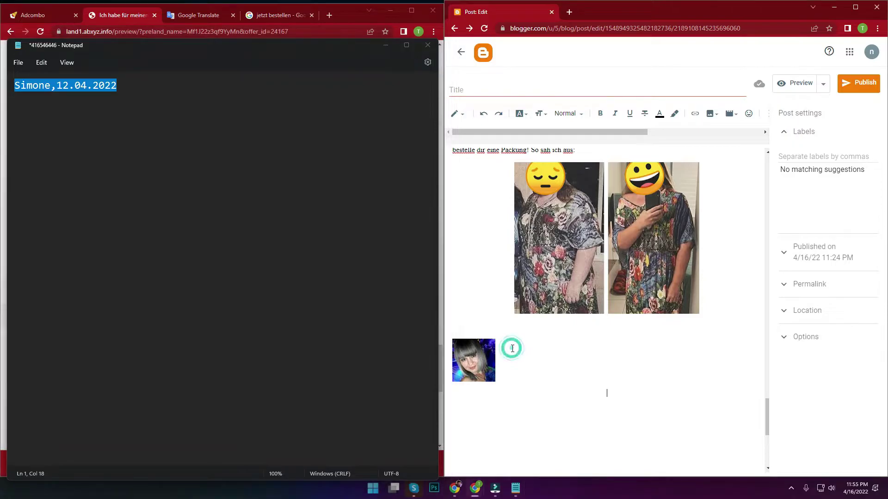
pyautogui.write('Simone,12.04.2022')
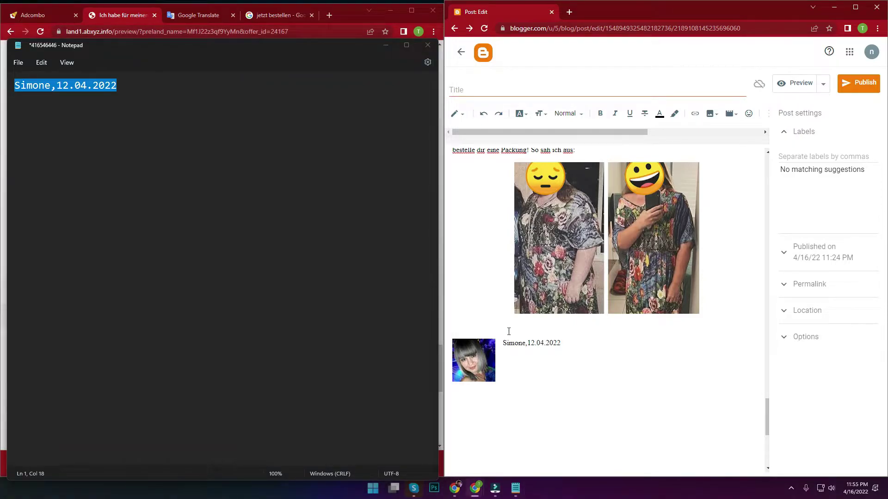
pyautogui.click(384, 45)
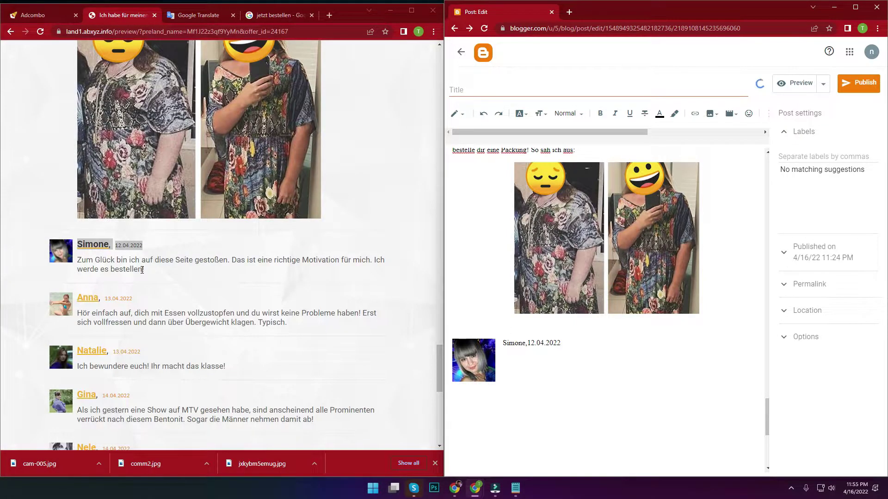
# - Copy the comment beginning "Zum Glück bin ich auf diese Seite gestoßen" through Notepad onto a new line under the 12.04.2022 name and date
pyautogui.moveTo(145, 270); pyautogui.dragTo(79, 264)
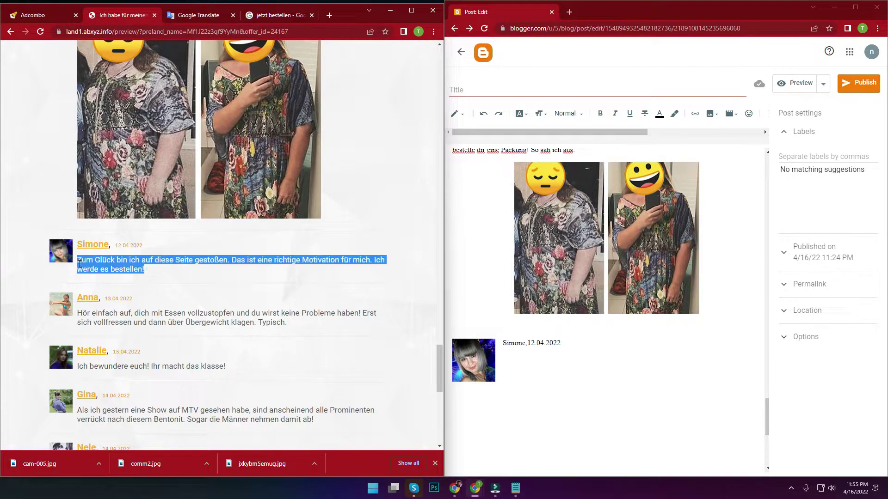
pyautogui.hotkey('ctrl', 'c')
pyautogui.click(516, 489)
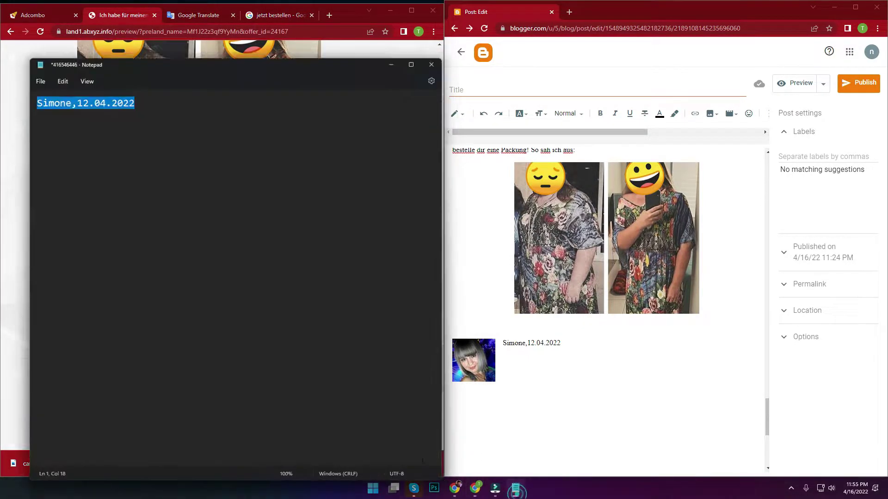
pyautogui.hotkey('ctrl', 'v')
pyautogui.hotkey('ctrl', 'a')
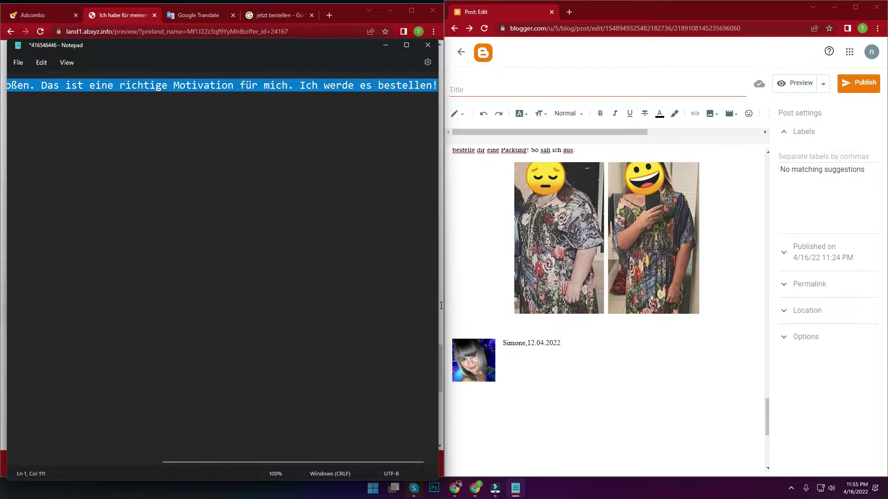
pyautogui.click(512, 352)
pyautogui.click(506, 351)
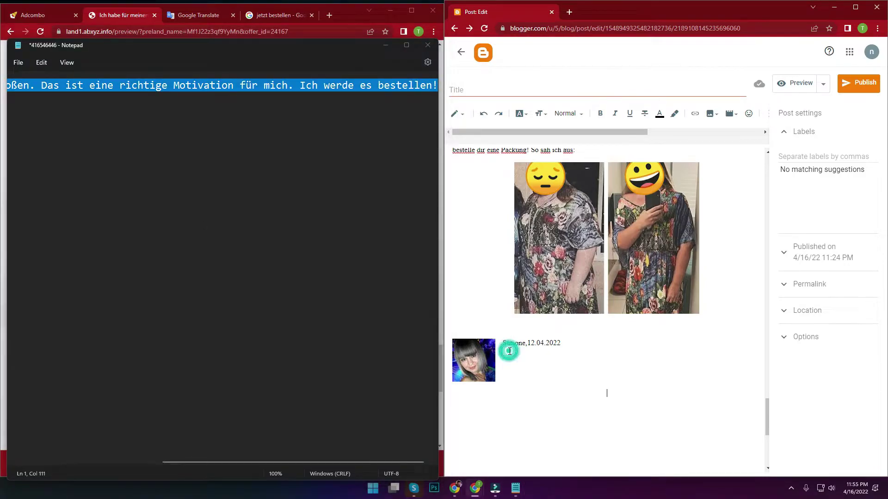
pyautogui.click(496, 388)
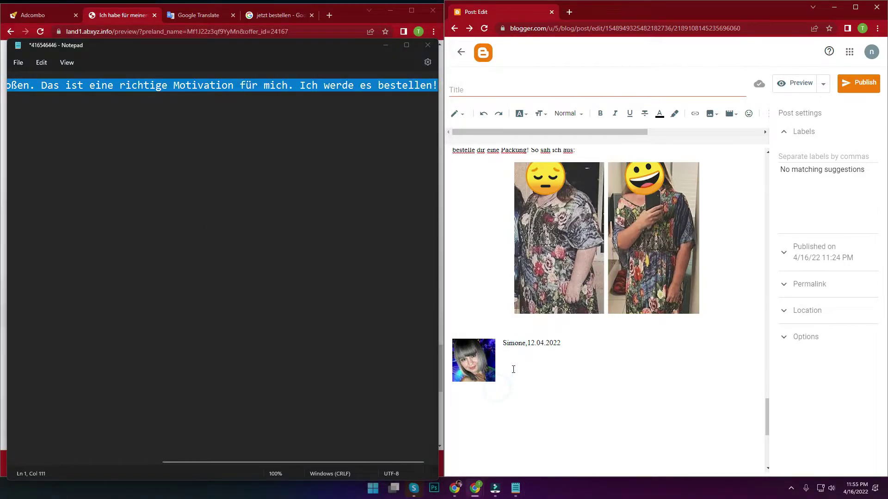
pyautogui.click(569, 338)
pyautogui.click(557, 345)
pyautogui.click(561, 344)
pyautogui.press('Return')
pyautogui.hotkey('ctrl', 'v')
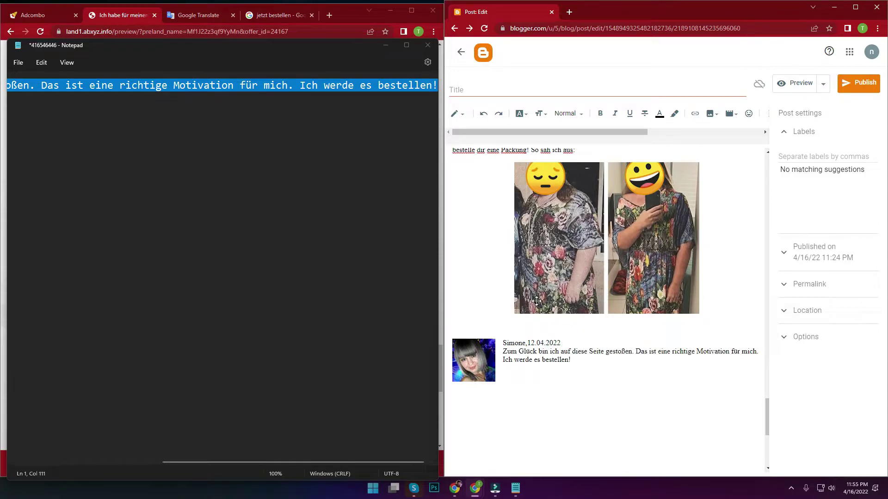
pyautogui.click(381, 43)
# - Save the beach profile photo of the first commenter dated 13.04.2022 to Downloads as wew in JPEG format
pyautogui.scroll(-3, 57, 192)
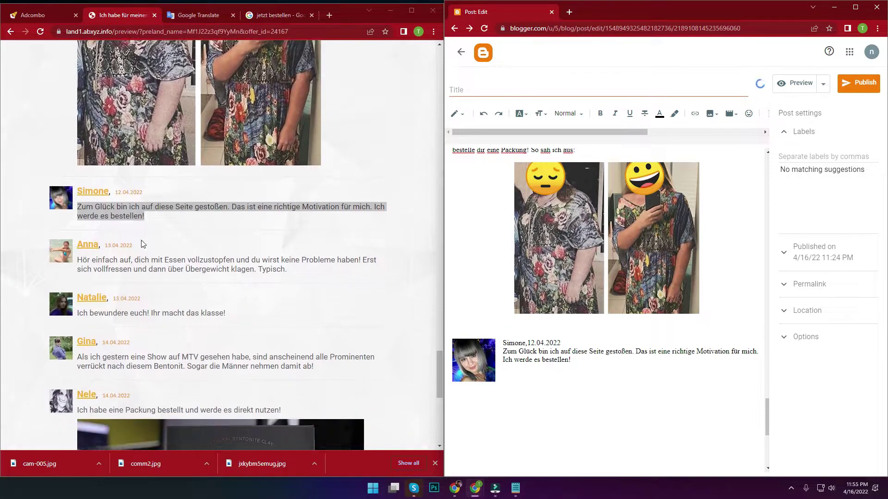
pyautogui.rightClick(57, 192)
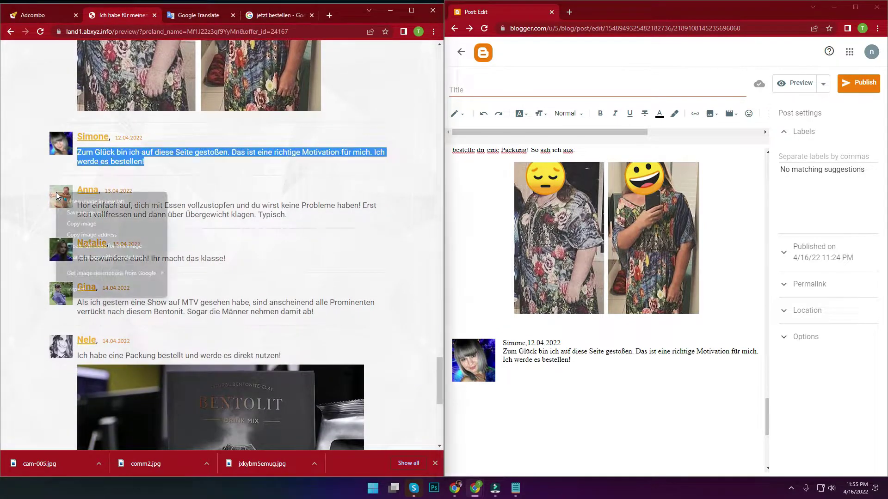
pyautogui.click(81, 210)
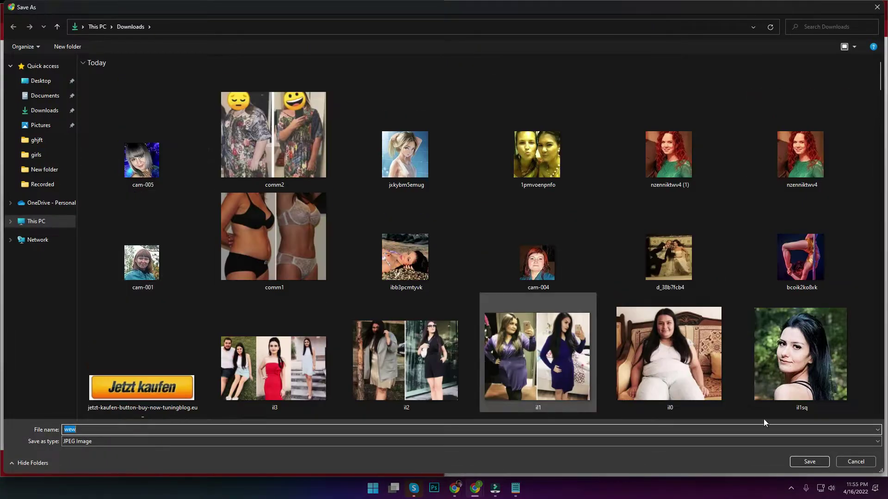
pyautogui.click(810, 461)
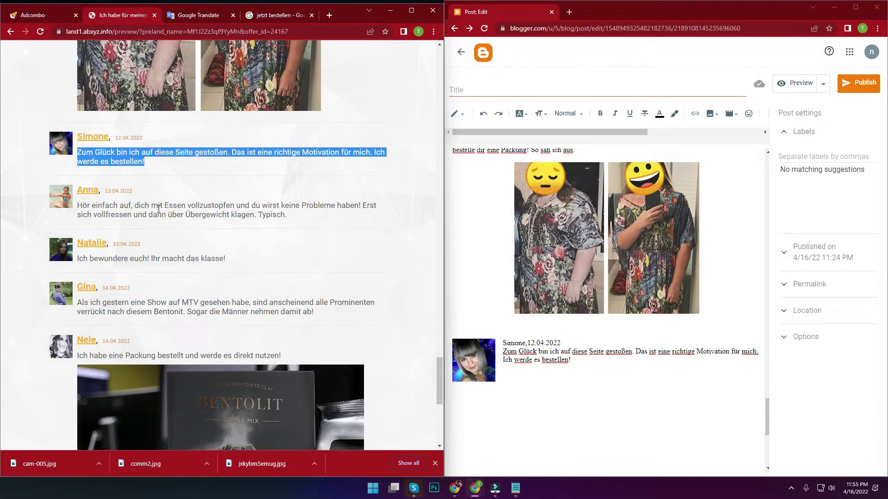
# - Replace the Notepad text with the beach-photo commenter's name and the date 13.04.2022, ready to paste as plain text
pyautogui.moveTo(76, 189); pyautogui.dragTo(133, 190)
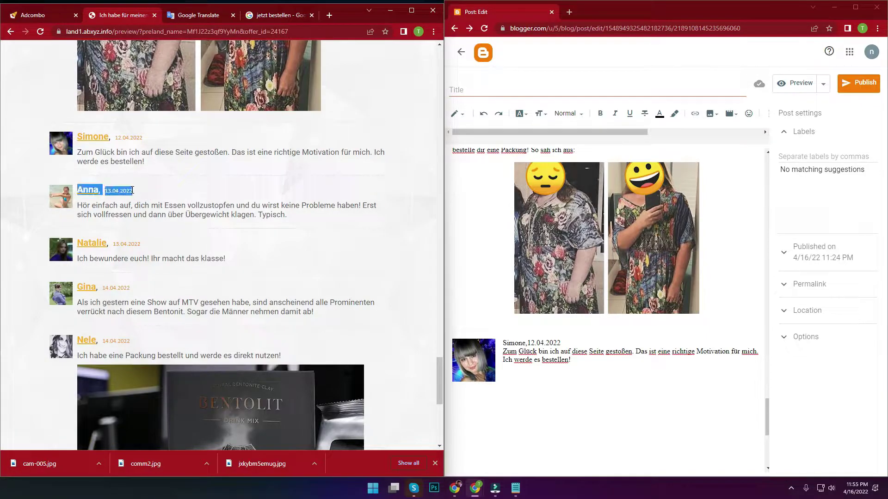
pyautogui.click(515, 488)
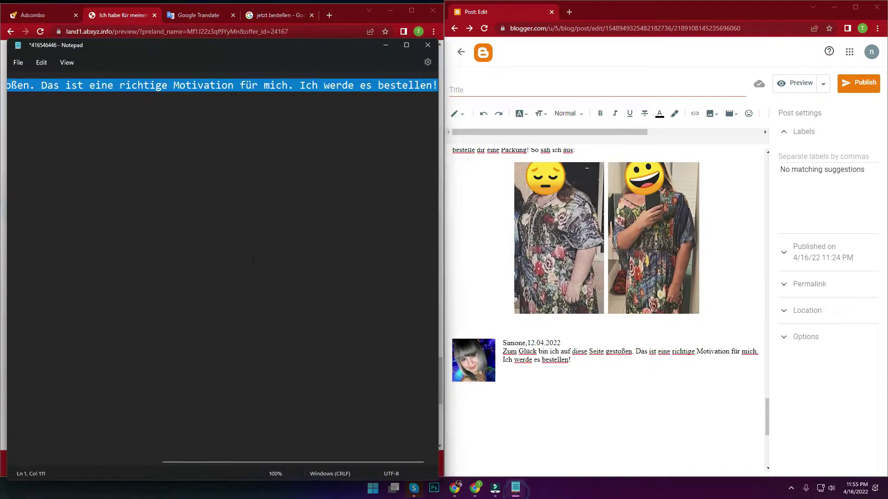
pyautogui.hotkey('ctrl', 'v')
pyautogui.hotkey('ctrl', 'a')
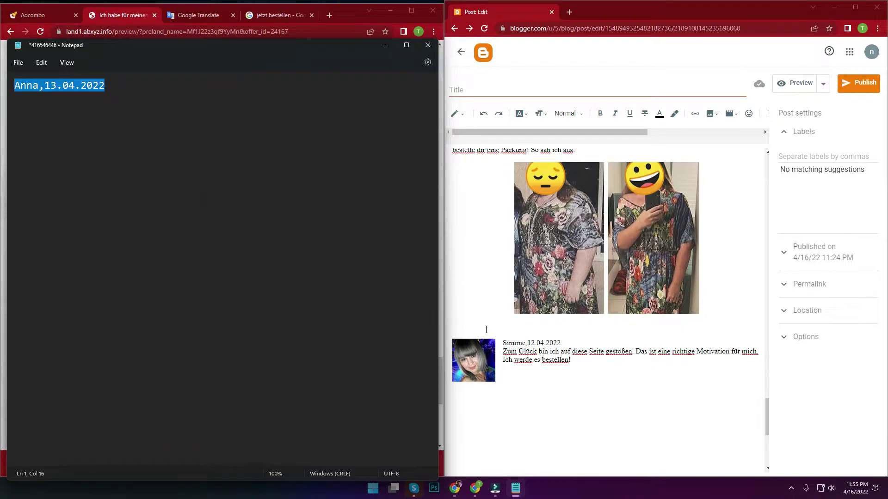
# - Upload wew.jpg into the post below the 12.04.2022 comment
pyautogui.click(530, 381)
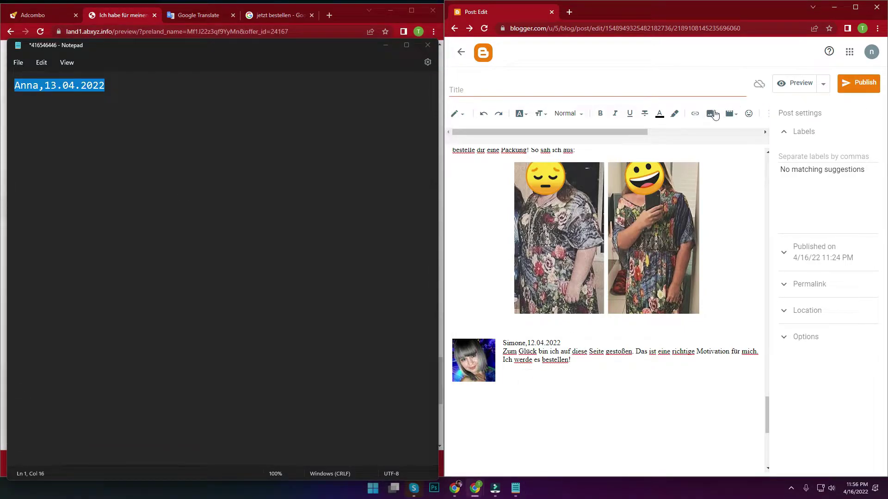
pyautogui.click(712, 114)
pyautogui.click(707, 134)
pyautogui.click(508, 202)
pyautogui.doubleClick(164, 149)
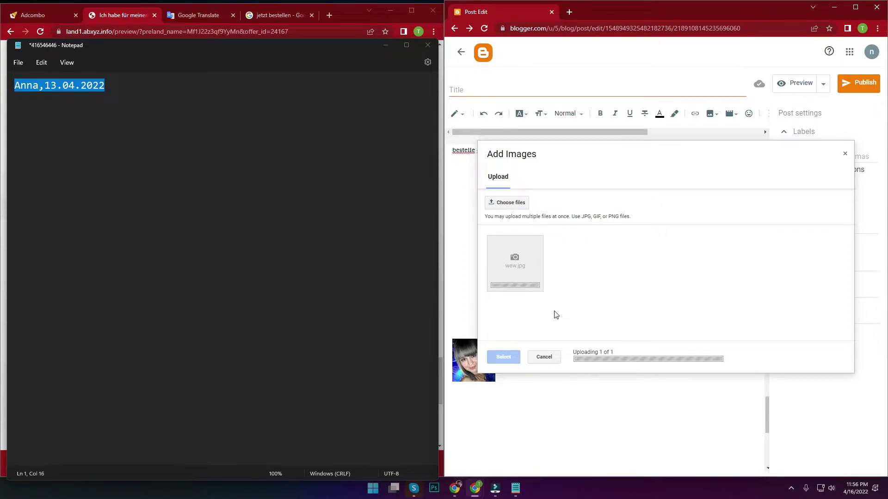
pyautogui.click(504, 359)
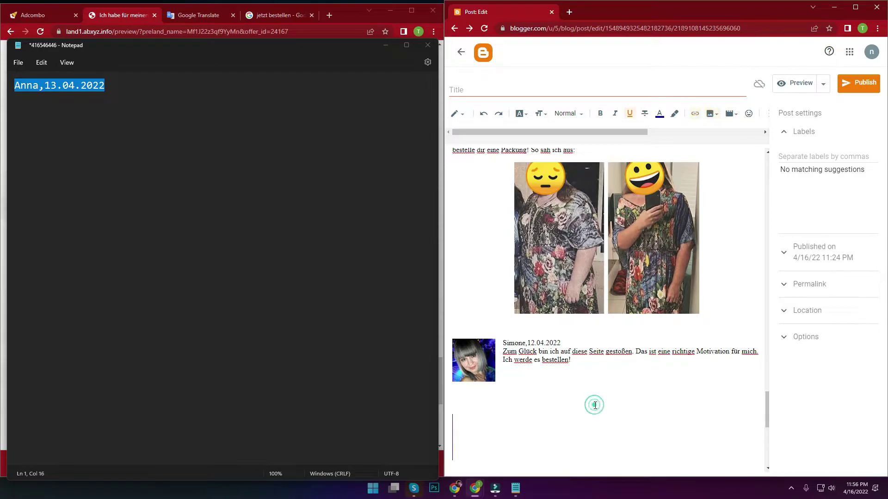
# - Insert the commenter's name and the date 13.04.2022 from Notepad beside the beach profile photo
pyautogui.click(519, 434)
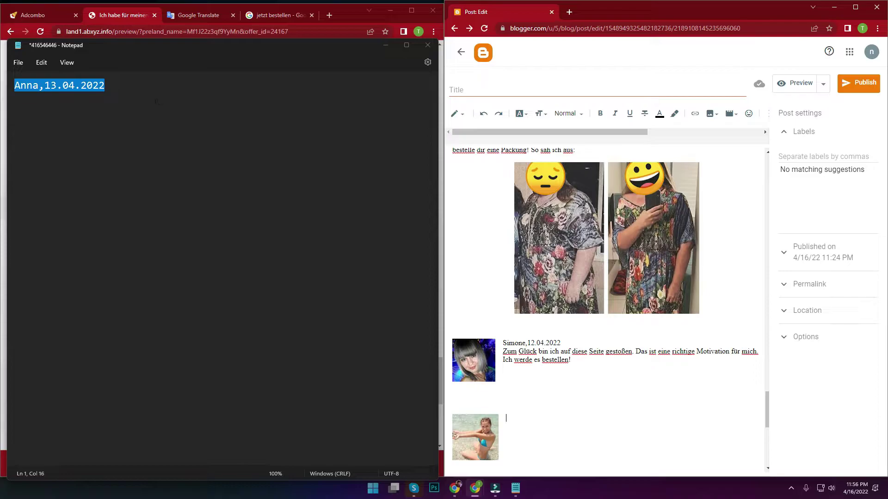
pyautogui.moveTo(162, 58); pyautogui.dragTo(202, 84)
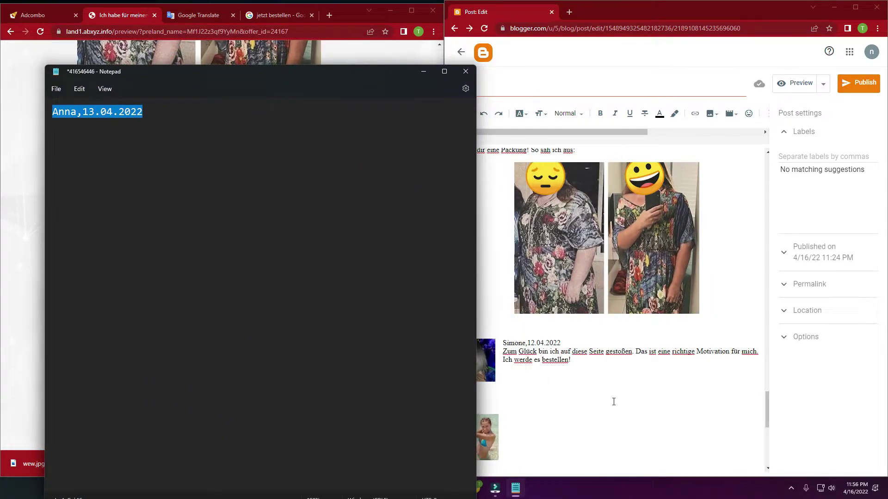
pyautogui.click(514, 420)
pyautogui.hotkey('ctrl', 'v')
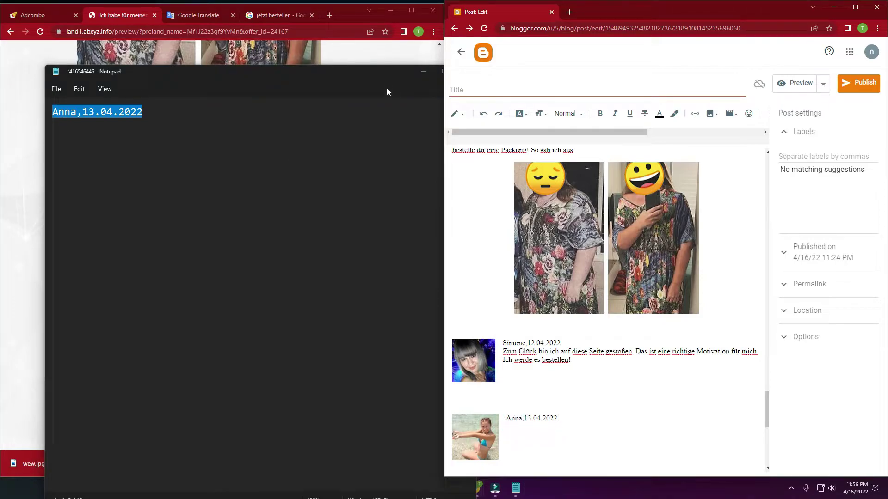
pyautogui.click(423, 72)
# - Copy the comment beginning "Hör einfach auf, dich mit Essen vollzustopfen" through Notepad and place it under the 13.04.2022 name and date
pyautogui.moveTo(288, 217); pyautogui.dragTo(80, 206)
pyautogui.scroll(-8, 183, 268)
pyautogui.scroll(8, 182, 269)
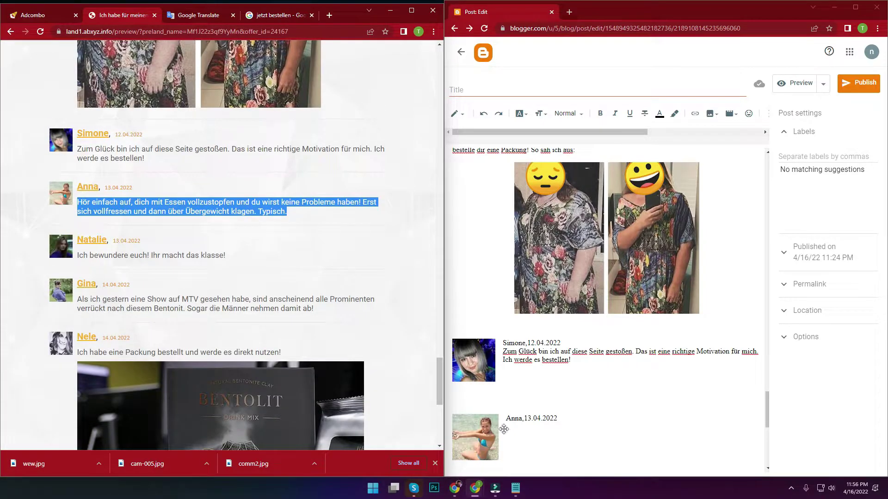
pyautogui.click(515, 488)
pyautogui.hotkey('ctrl', 'v')
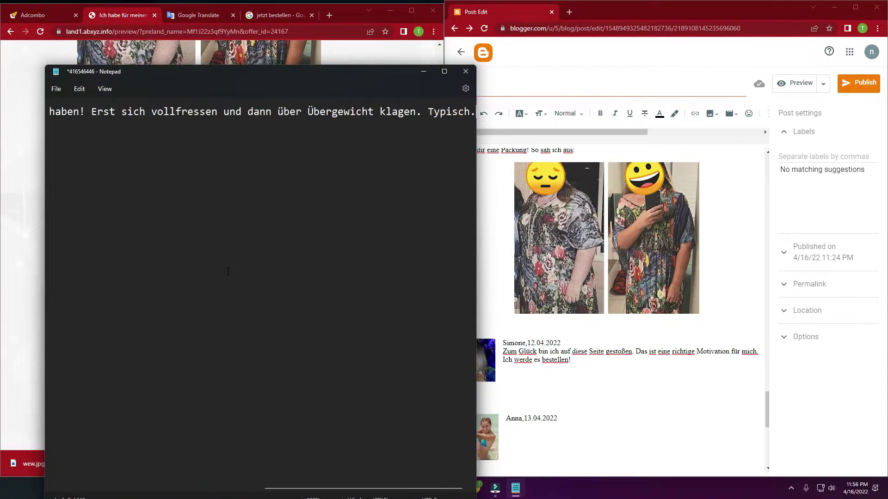
pyautogui.hotkey('ctrl', 'a')
pyautogui.click(511, 429)
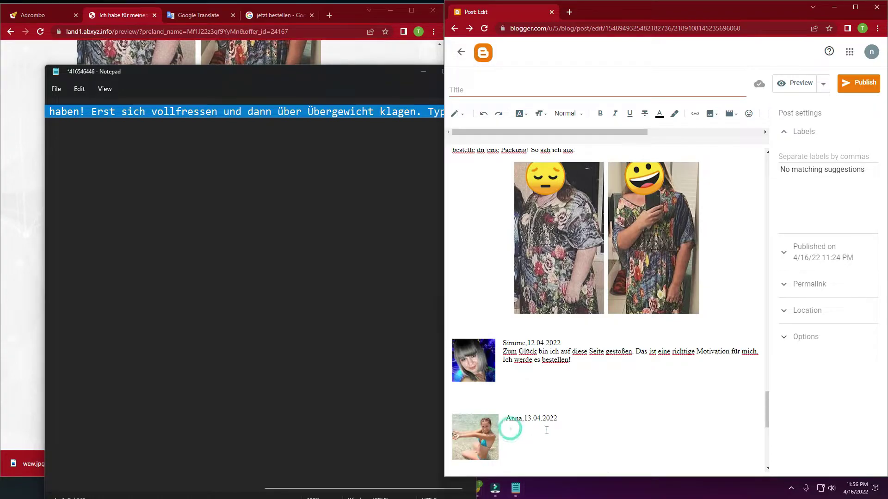
pyautogui.click(557, 418)
pyautogui.hotkey('ctrl', 'v')
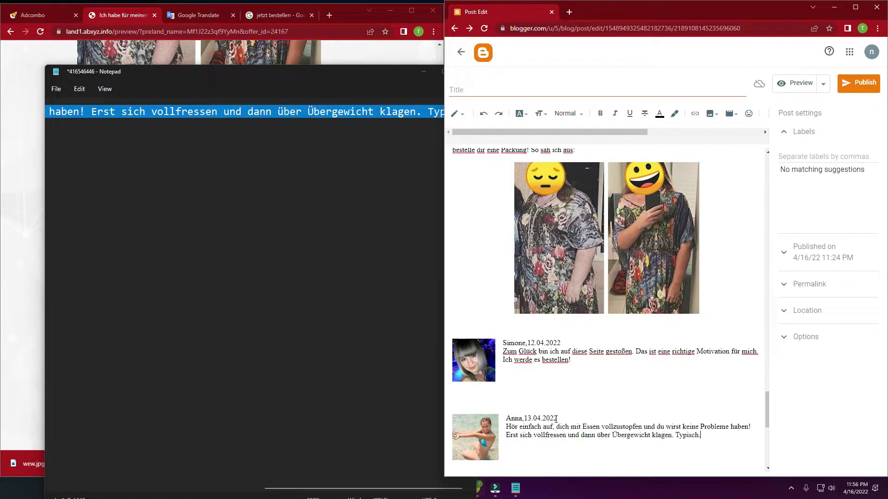
pyautogui.click(422, 72)
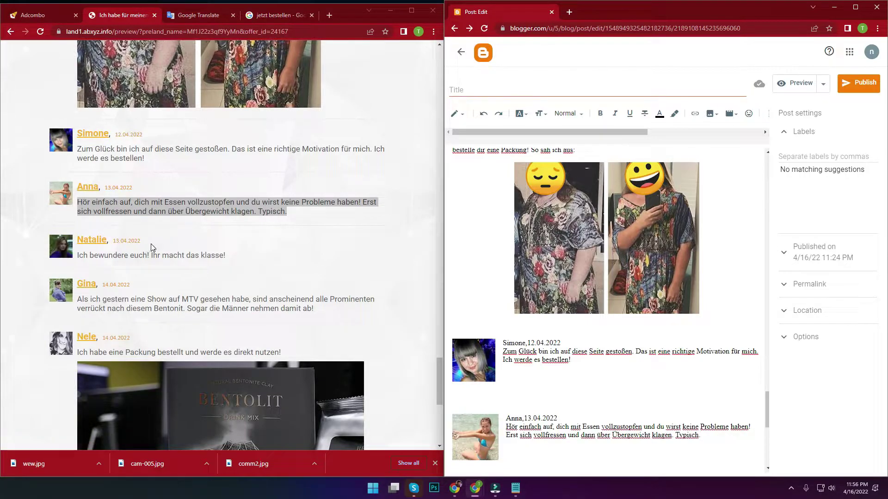
# - Save the profile photo of the second commenter dated 13.04.2022 as 4475048 in JPEG format and return to the blank area below the last comment
pyautogui.rightClick(60, 248)
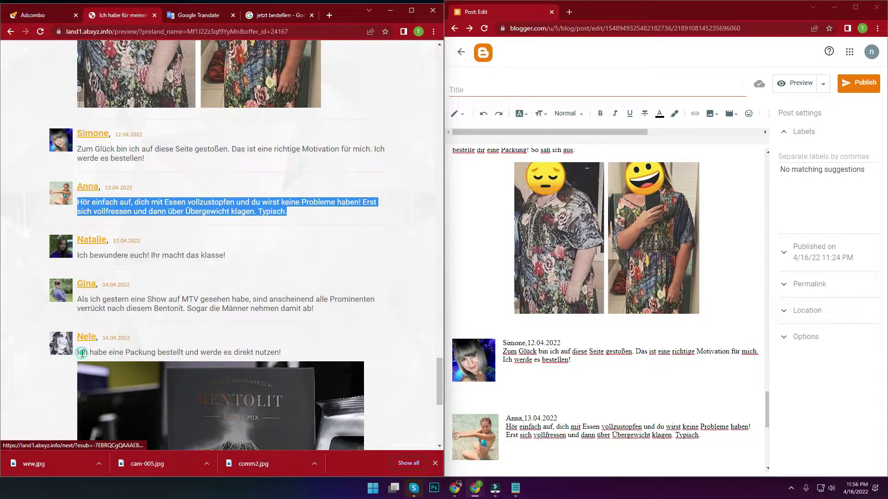
pyautogui.click(117, 355)
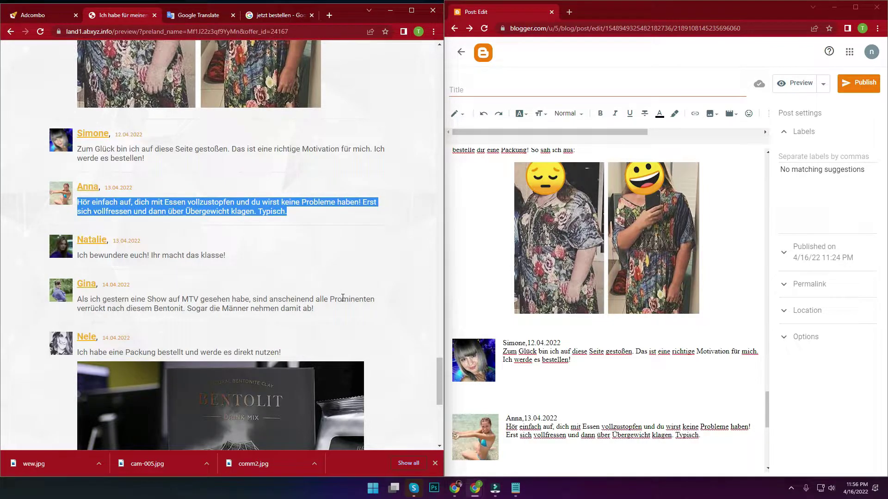
pyautogui.scroll(-5, 519, 293)
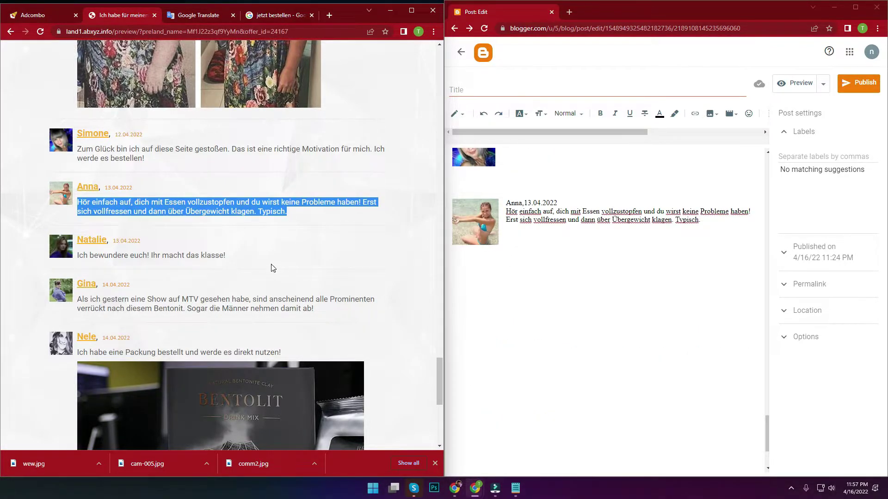
pyautogui.rightClick(51, 247)
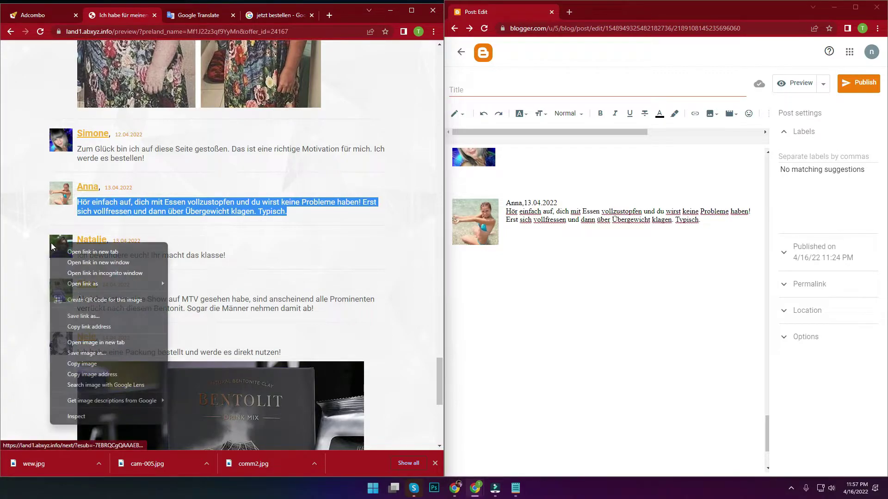
pyautogui.click(72, 355)
pyautogui.press('Return')
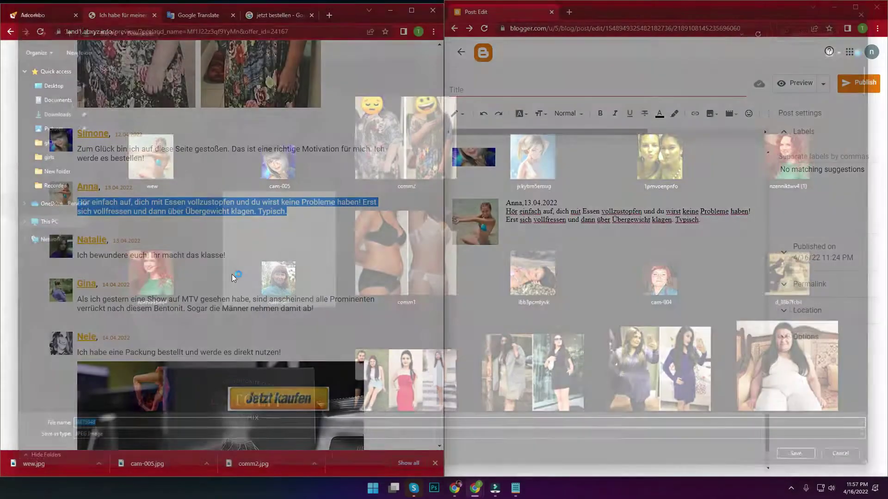
pyautogui.click(604, 284)
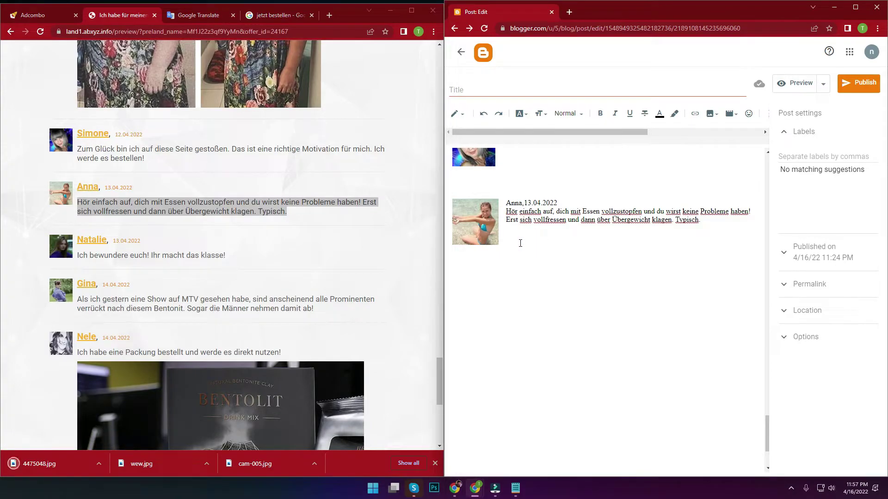
# - Upload 4475048.jpg into the post below the comment beginning "Hör einfach auf"
pyautogui.click(694, 113)
pyautogui.click(758, 260)
pyautogui.click(712, 114)
pyautogui.click(684, 135)
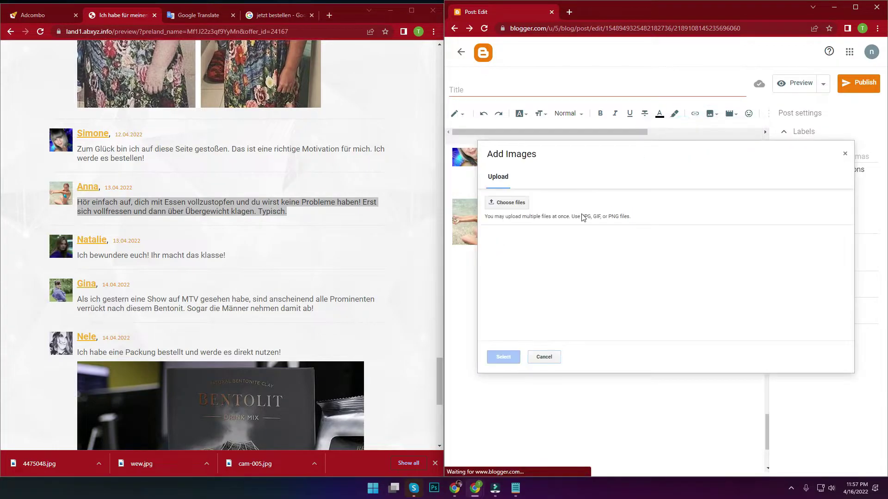
pyautogui.click(510, 204)
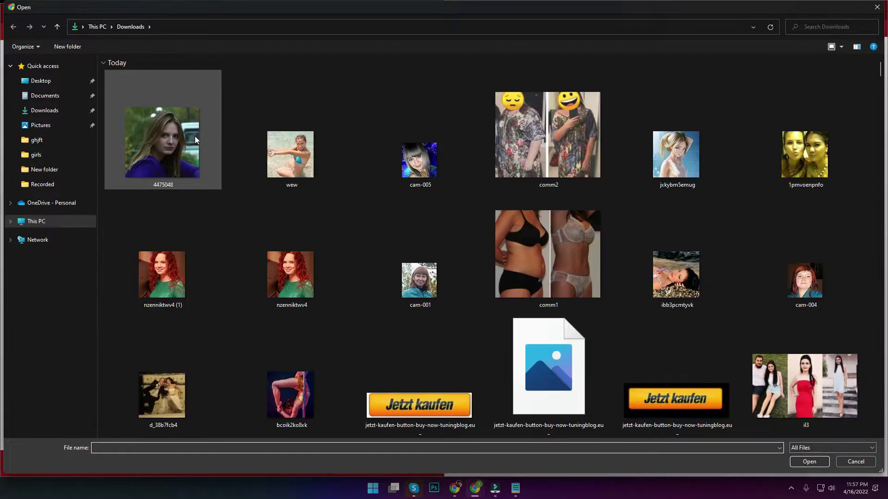
pyautogui.doubleClick(175, 127)
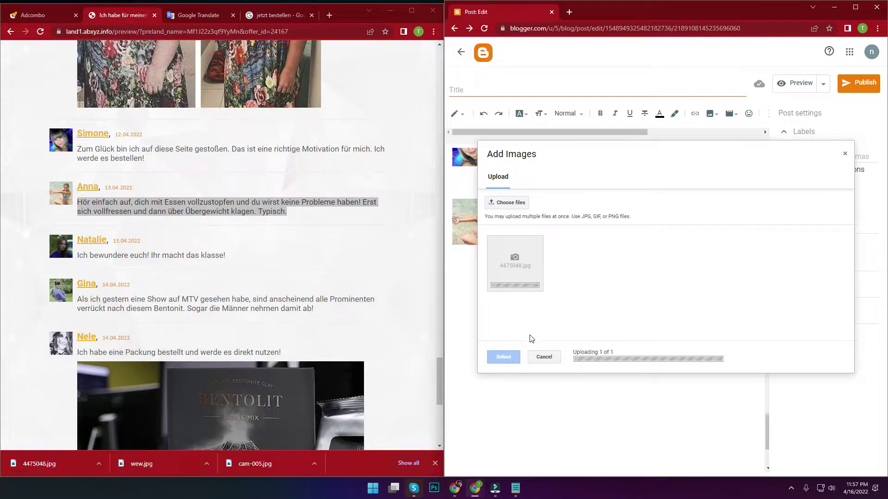
pyautogui.click(517, 356)
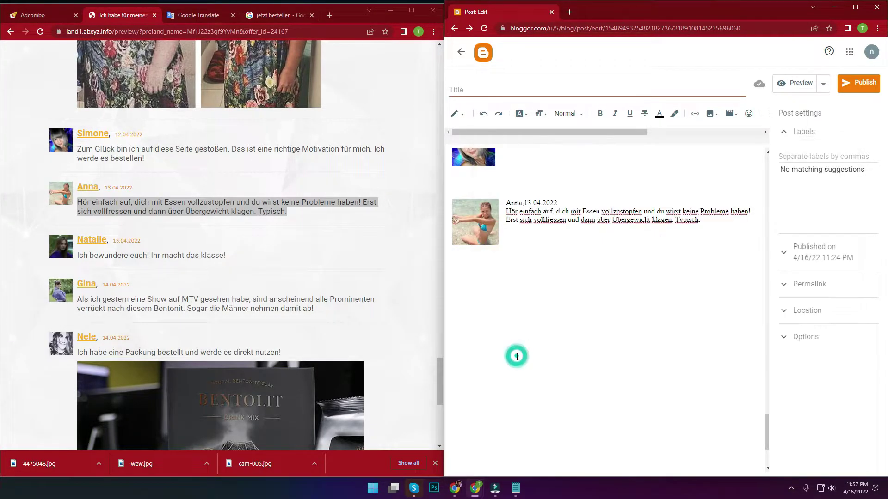
pyautogui.click(581, 354)
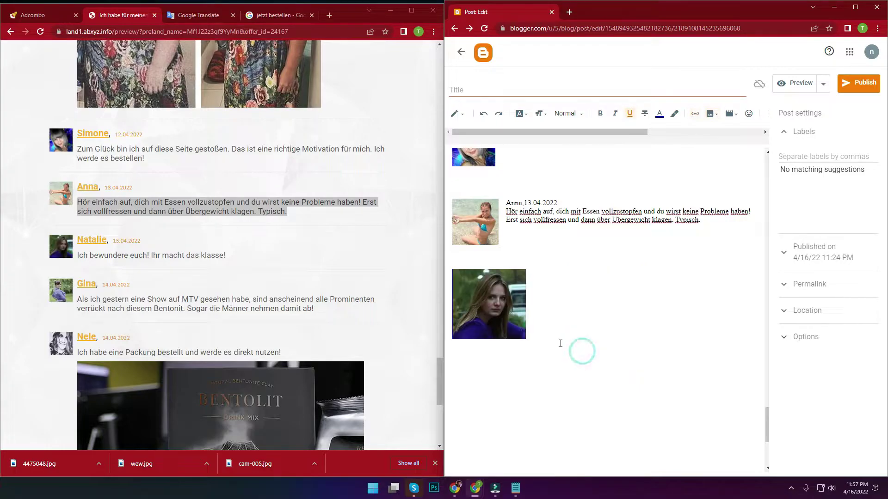
# - Shrink the newly inserted profile photo to the width of the beach photo above and add a blank line above it
pyautogui.click(517, 332)
pyautogui.moveTo(517, 332); pyautogui.dragTo(492, 316)
pyautogui.click(505, 251)
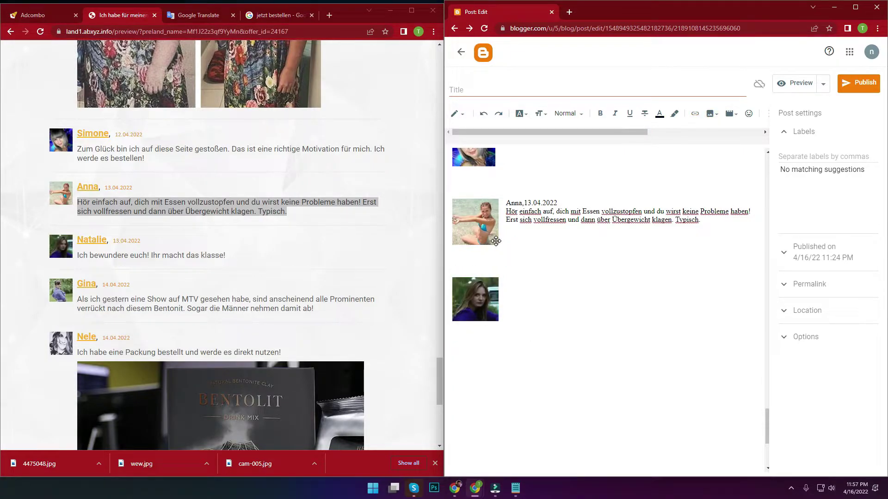
pyautogui.press('Return')
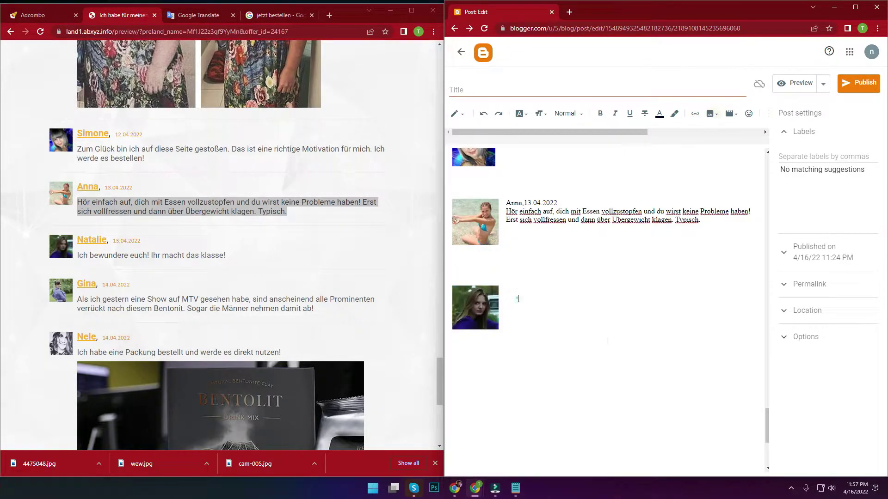
# - Copy the name and date 13.04.2022 of the second commenter from that day through Notepad and place them beside the resized photo
pyautogui.moveTo(77, 239); pyautogui.dragTo(136, 241)
pyautogui.click(142, 242)
pyautogui.doubleClick(139, 241)
pyautogui.click(143, 243)
pyautogui.tripleClick(143, 244)
pyautogui.click(143, 244)
pyautogui.tripleClick(139, 241)
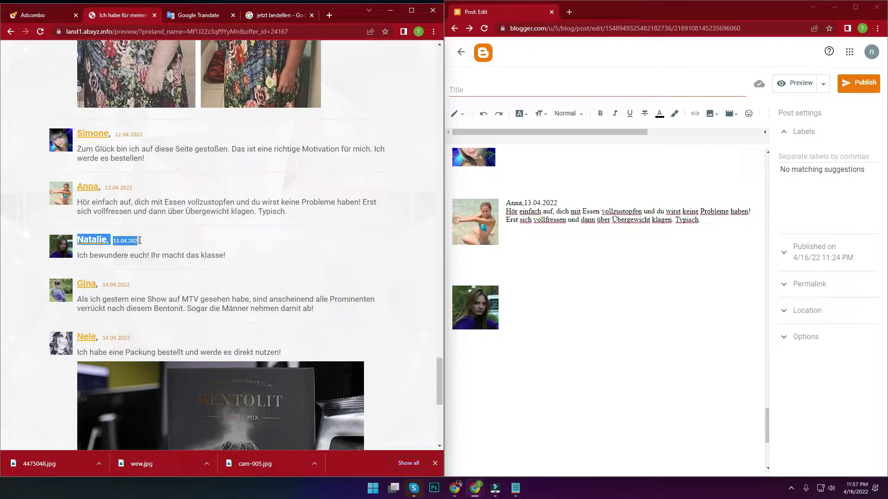
pyautogui.click(516, 487)
pyautogui.hotkey('ctrl', 'z')
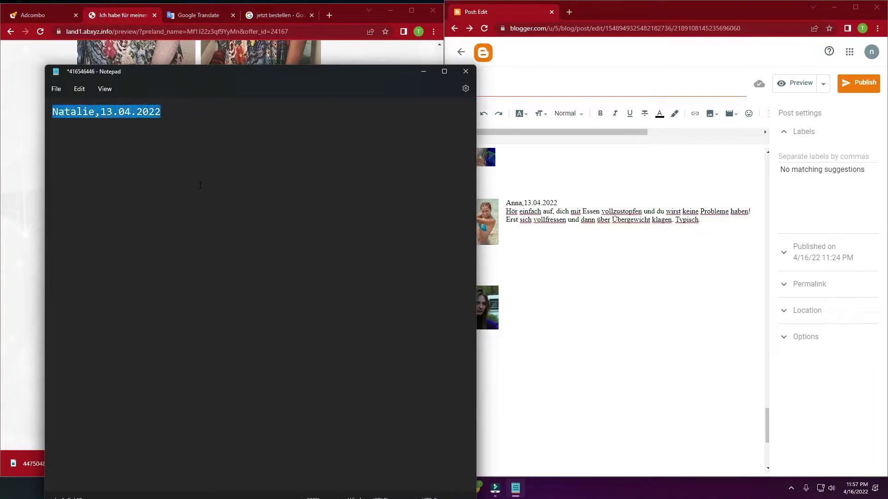
pyautogui.click(521, 284)
pyautogui.write('Natalie,13.04.2022')
# - Copy the comment "Ich bewundere euch! Ihr macht das klasse!" through Notepad and place it under the second 13.04.2022 name and date
pyautogui.click(372, 53)
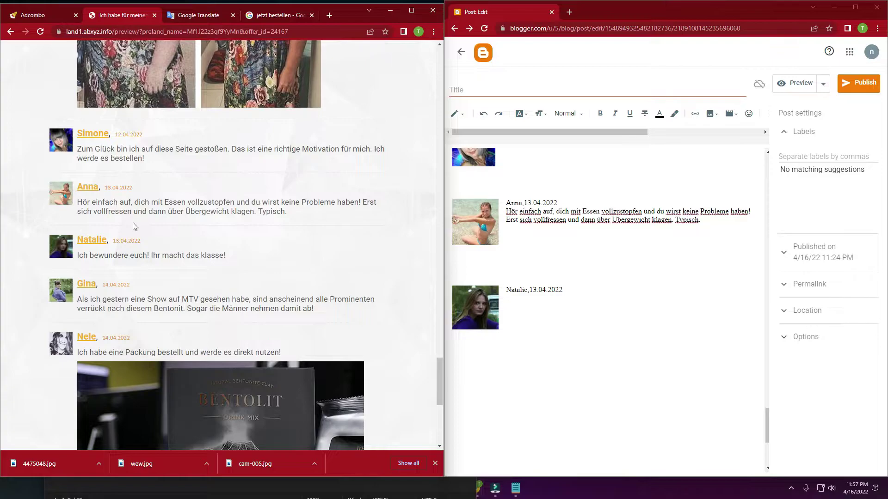
pyautogui.tripleClick(225, 255)
pyautogui.hotkey('ctrl', 'c')
pyautogui.click(518, 490)
pyautogui.hotkey('ctrl', 'v')
pyautogui.hotkey('ctrl', 'a')
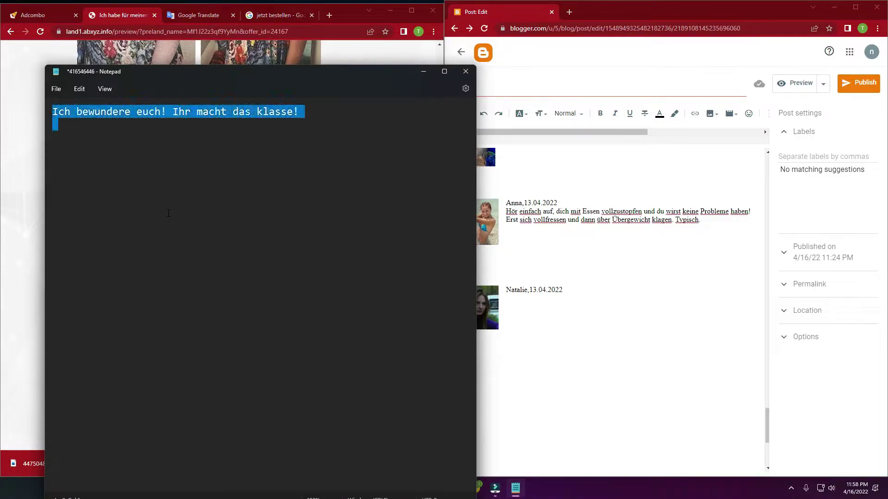
pyautogui.click(517, 316)
pyautogui.click(567, 289)
pyautogui.press('Return')
pyautogui.hotkey('ctrl', 'v')
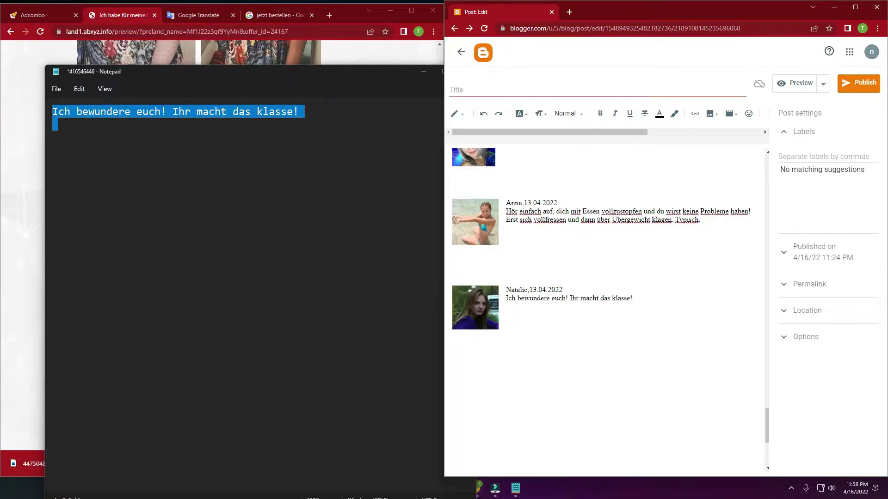
pyautogui.click(424, 71)
# - Select the first 14.04.2022 commenter's name and date on the landing page and save the profile photo as apaa7brsck4 in JPEG format
pyautogui.scroll(-2, 129, 253)
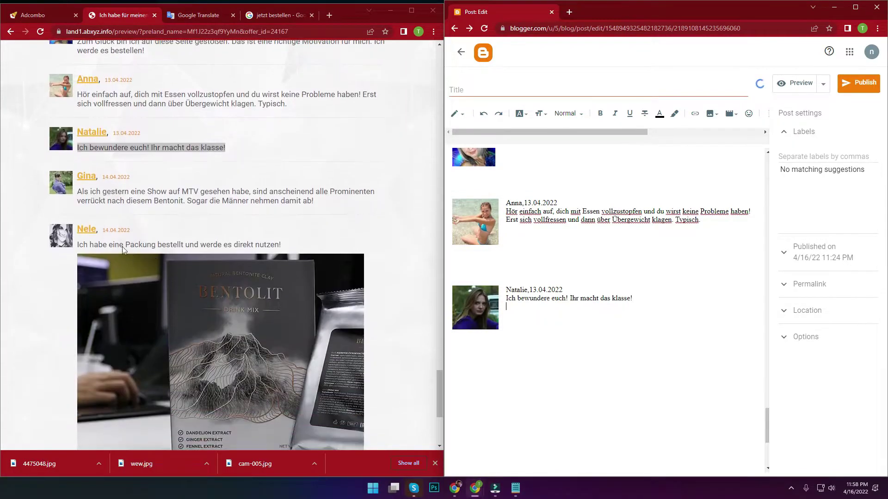
pyautogui.click(129, 176)
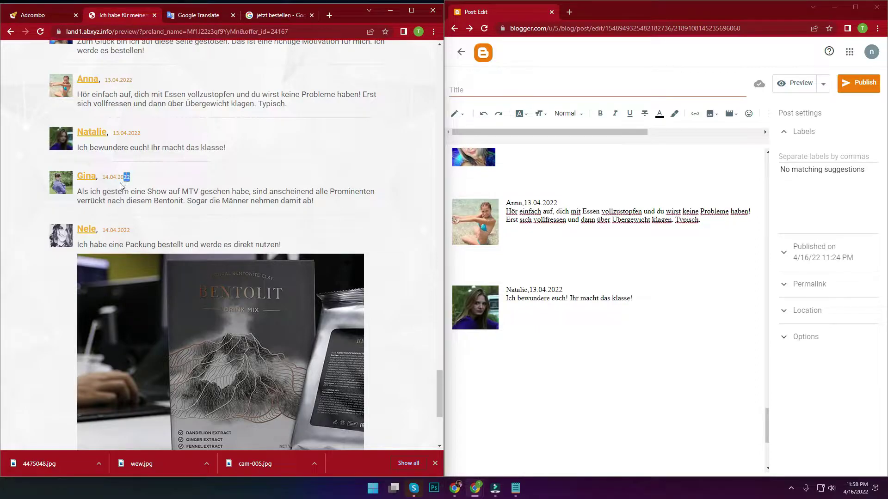
pyautogui.moveTo(80, 184); pyautogui.dragTo(78, 176)
pyautogui.rightClick(53, 174)
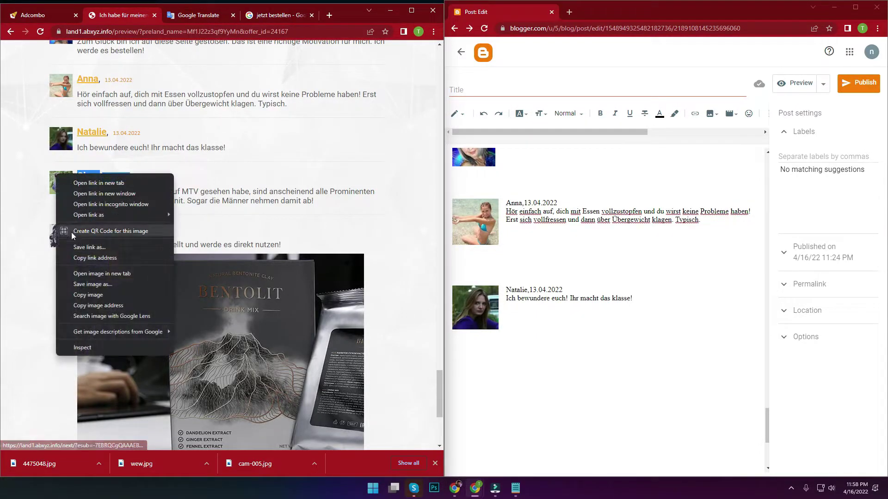
pyautogui.click(83, 280)
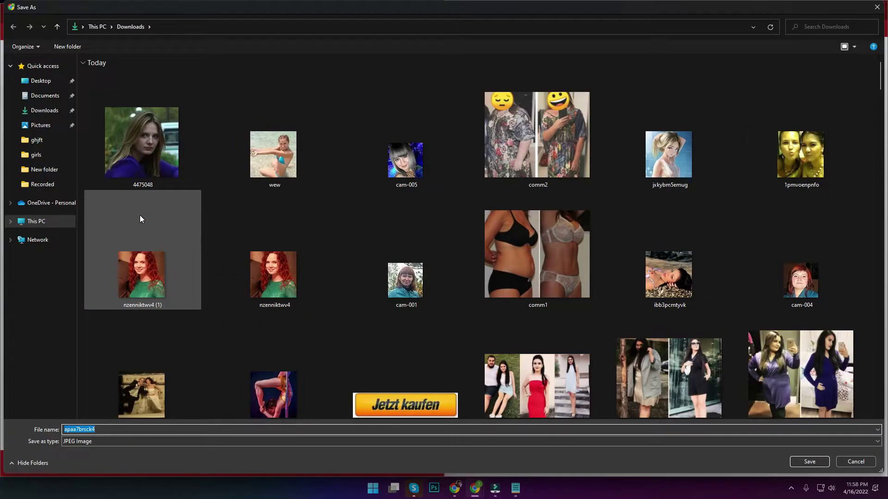
pyautogui.press('Return')
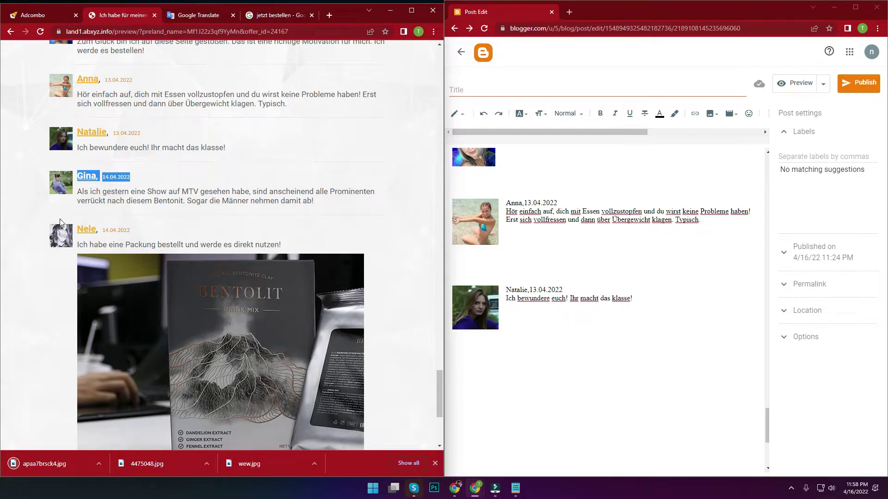
# - Upload apaa7brsck4.jpg into the post below the last comment and add blank lines above the photo
pyautogui.click(524, 345)
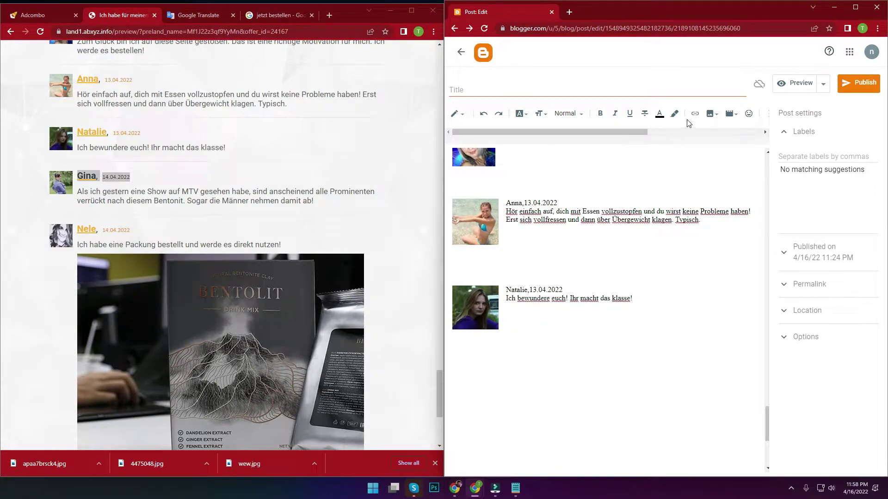
pyautogui.click(711, 114)
pyautogui.click(675, 142)
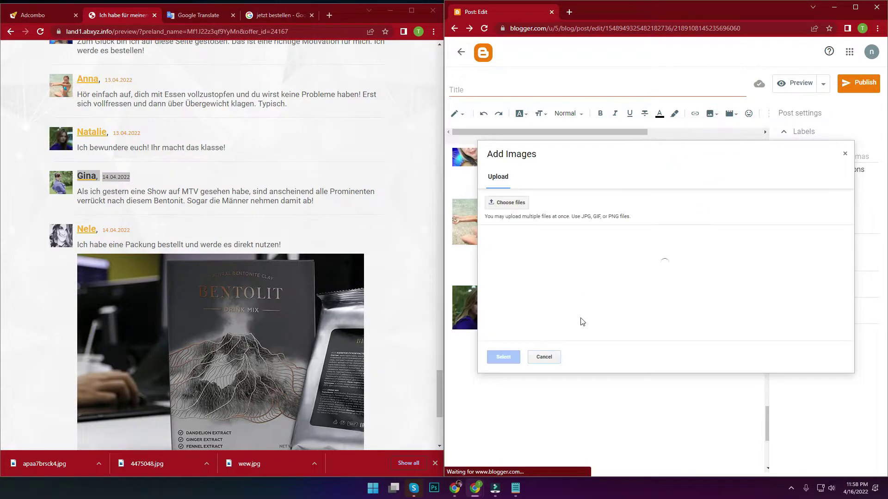
pyautogui.click(513, 204)
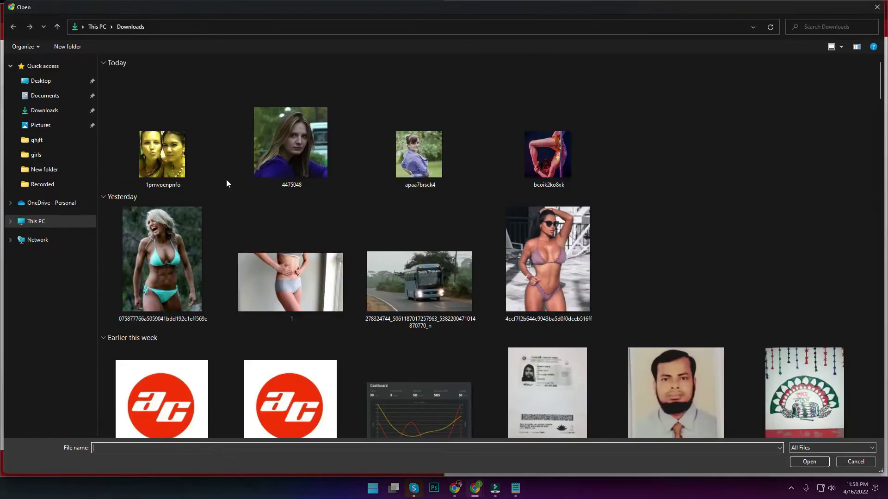
pyautogui.doubleClick(173, 138)
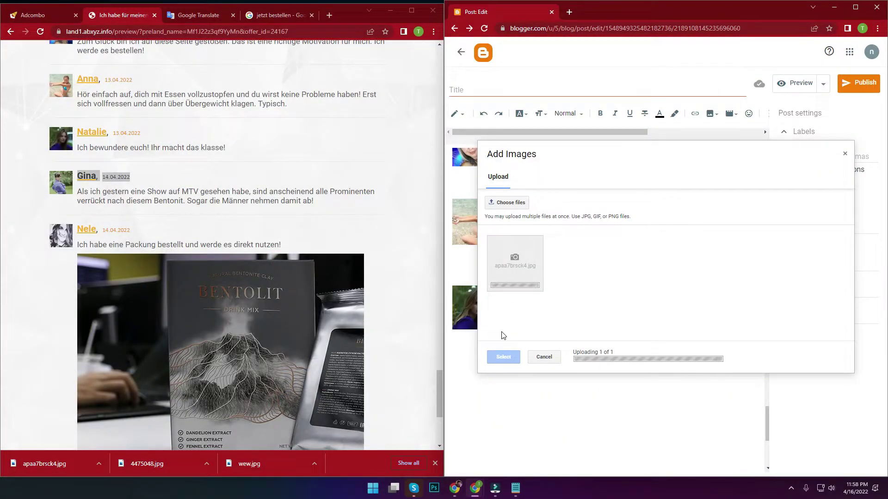
pyautogui.click(503, 357)
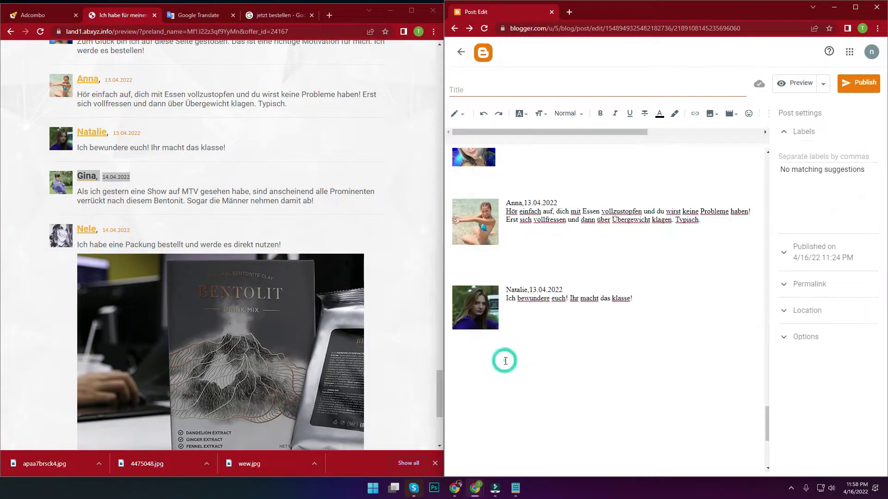
pyautogui.click(596, 414)
pyautogui.click(505, 341)
pyautogui.press('Return')
pyautogui.press('Return')
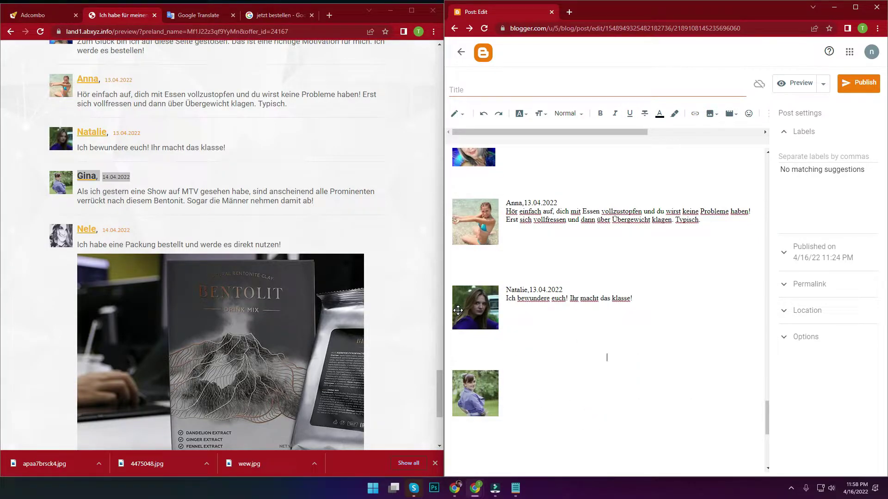
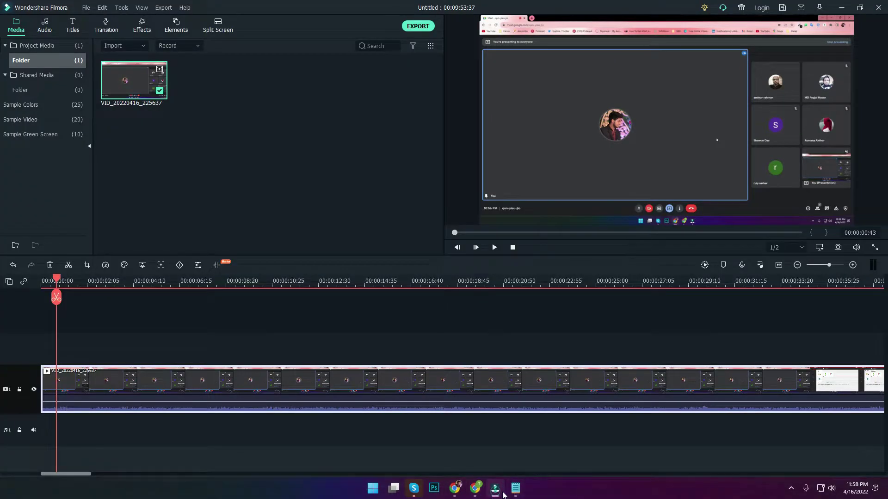
# - Insert the commenter's name and the date 14.04.2022 through Notepad beside the newly added profile photo
pyautogui.click(515, 488)
pyautogui.write('Gina,14.04.2022')
pyautogui.hotkey('ctrl', 'a')
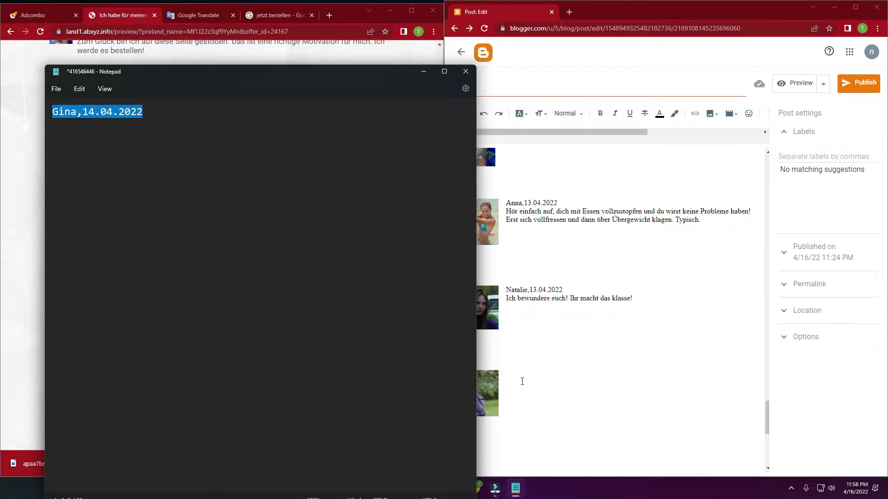
pyautogui.click(522, 382)
pyautogui.write('Gina,14.04.2022')
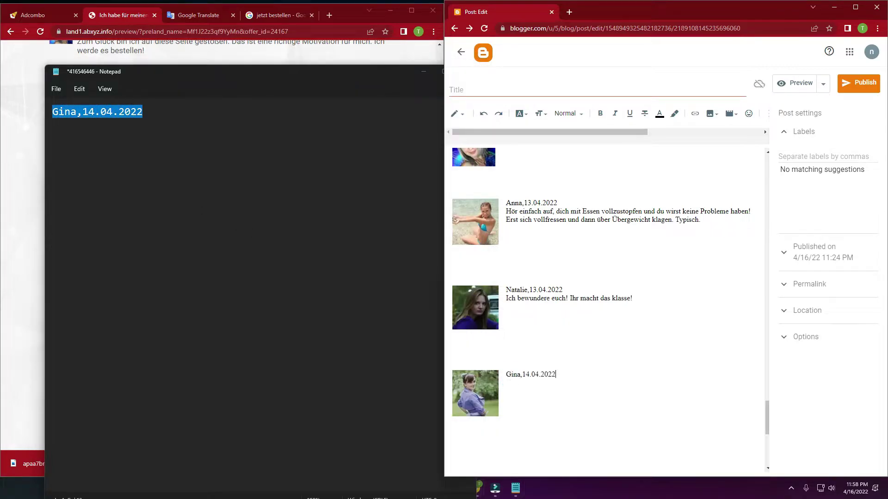
# - Copy the comment beginning "Als ich gestern eine Show auf MTV gesehen habe" through Notepad and place it under the 14.04.2022 name and date
pyautogui.click(303, 57)
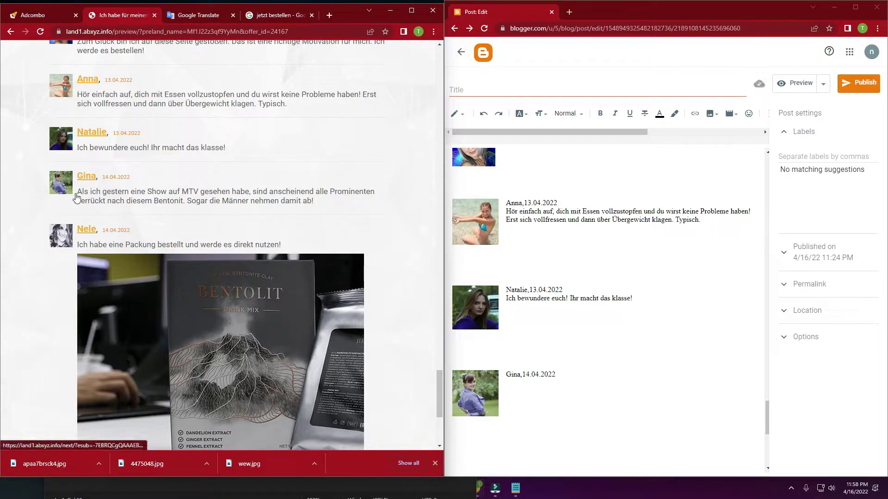
pyautogui.tripleClick(251, 200)
pyautogui.hotkey('ctrl', 'c')
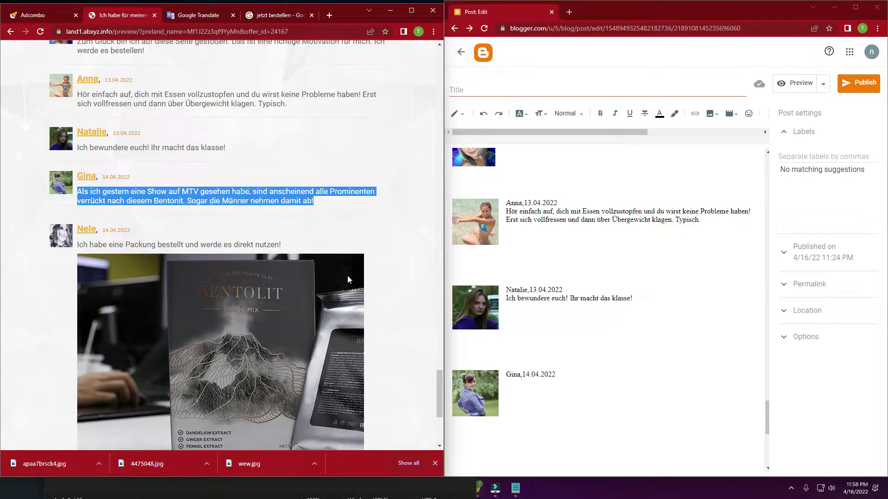
pyautogui.click(515, 489)
pyautogui.hotkey('ctrl', 'v')
pyautogui.hotkey('ctrl', 'a')
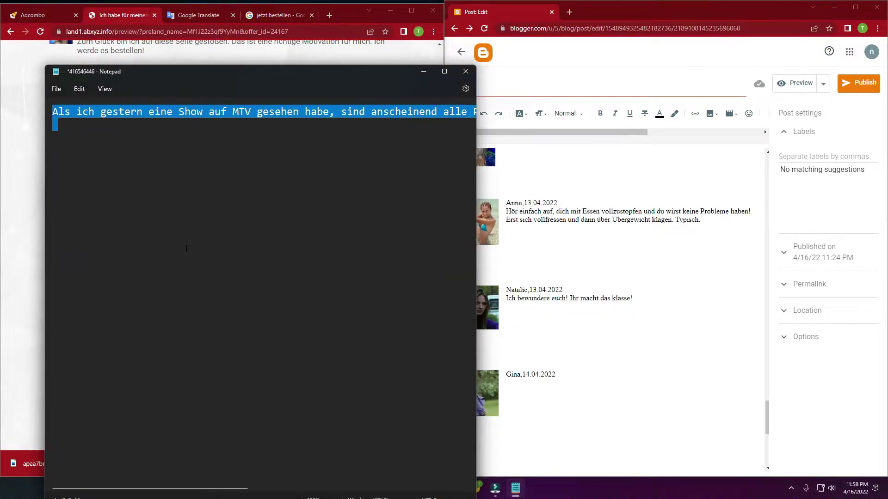
pyautogui.click(522, 385)
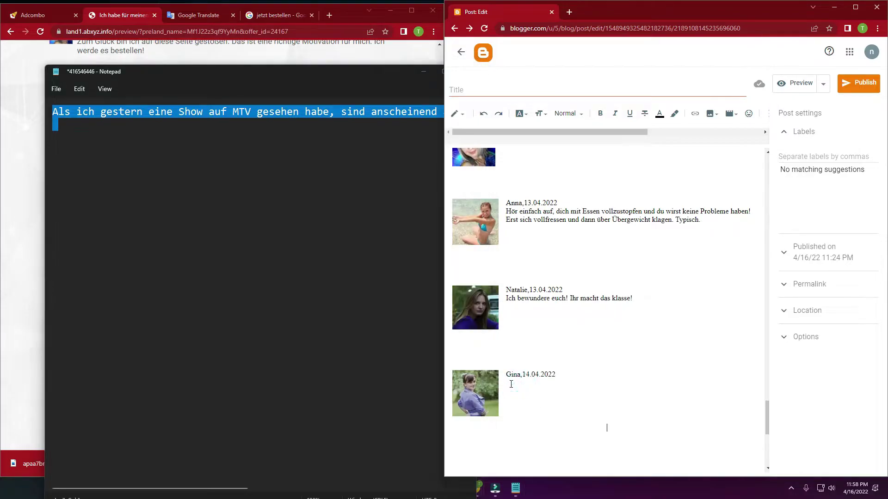
pyautogui.hotkey('ctrl', 'v')
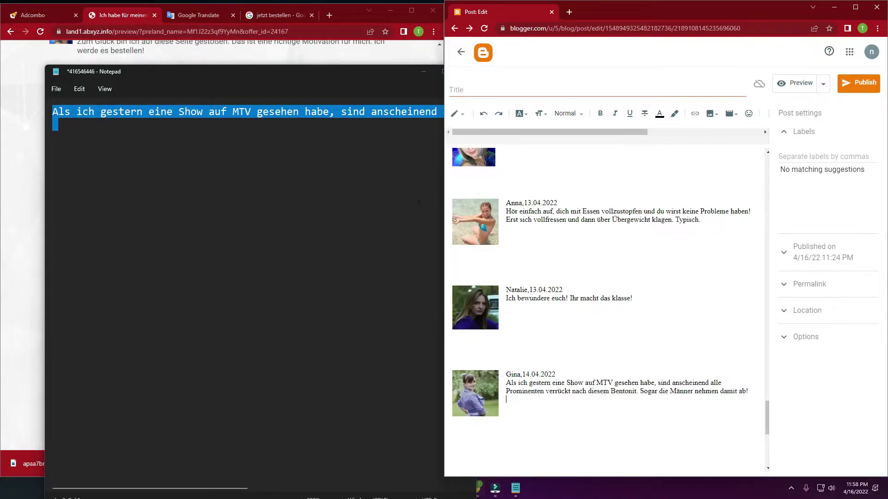
pyautogui.click(423, 72)
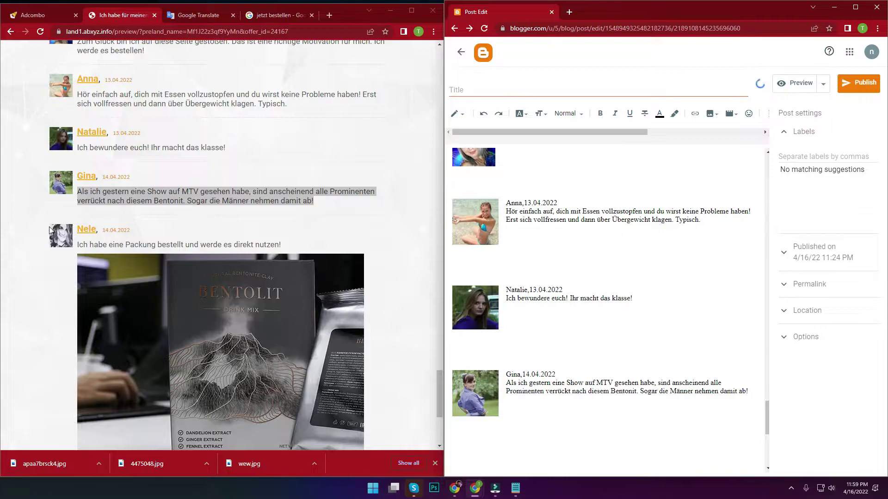
# - Save the profile photo of the second commenter dated 14.04.2022 as judckqejnvm in JPEG format
pyautogui.rightClick(50, 228)
pyautogui.click(83, 339)
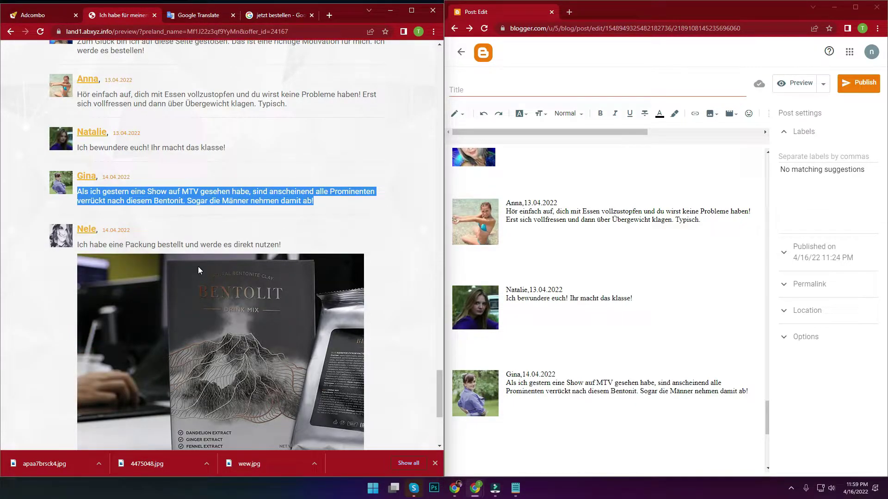
pyautogui.rightClick(60, 228)
pyautogui.click(87, 337)
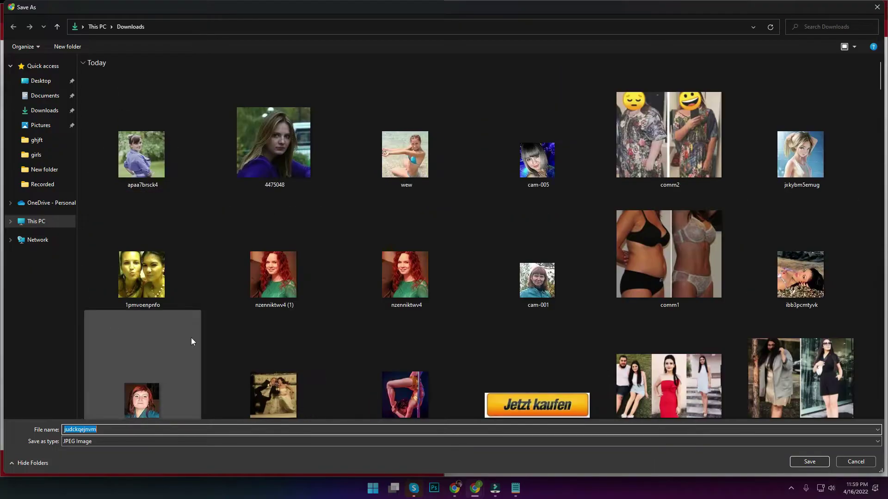
pyautogui.click(809, 462)
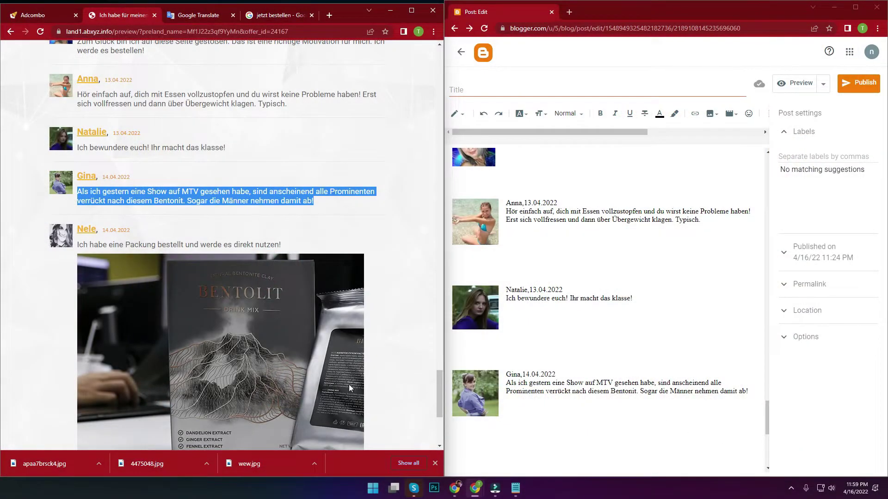
pyautogui.click(507, 407)
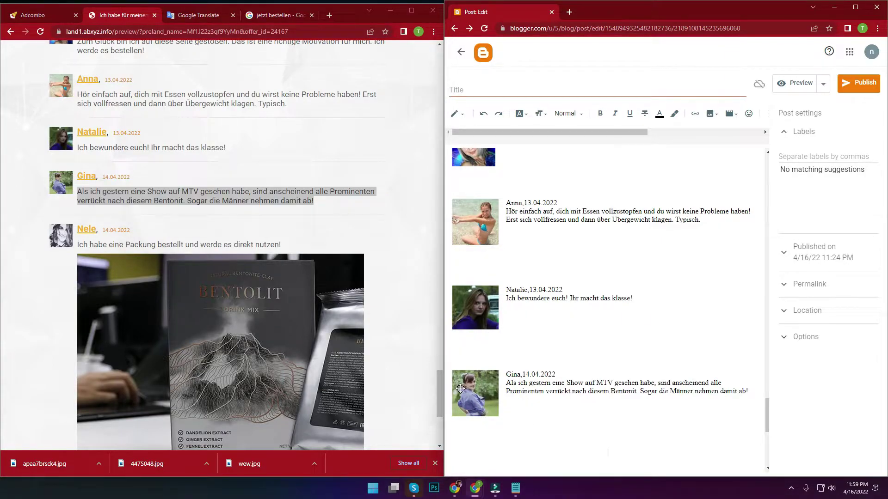
pyautogui.click(711, 115)
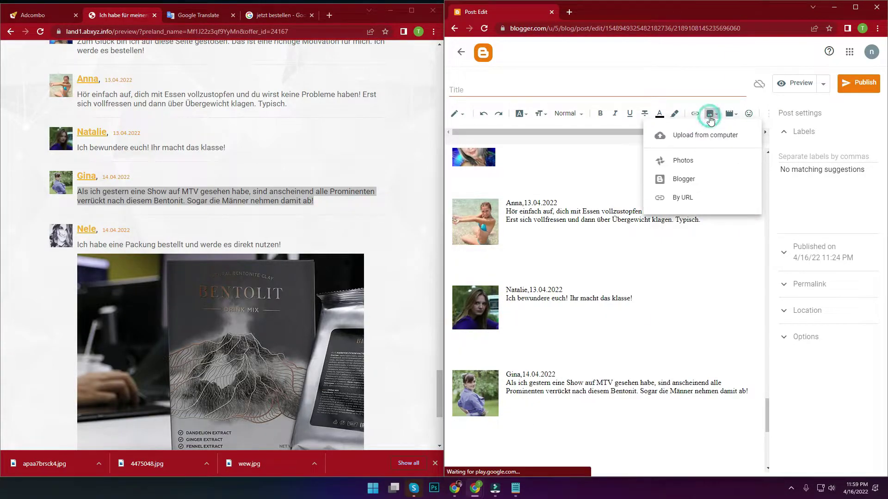
pyautogui.click(674, 138)
pyautogui.click(507, 202)
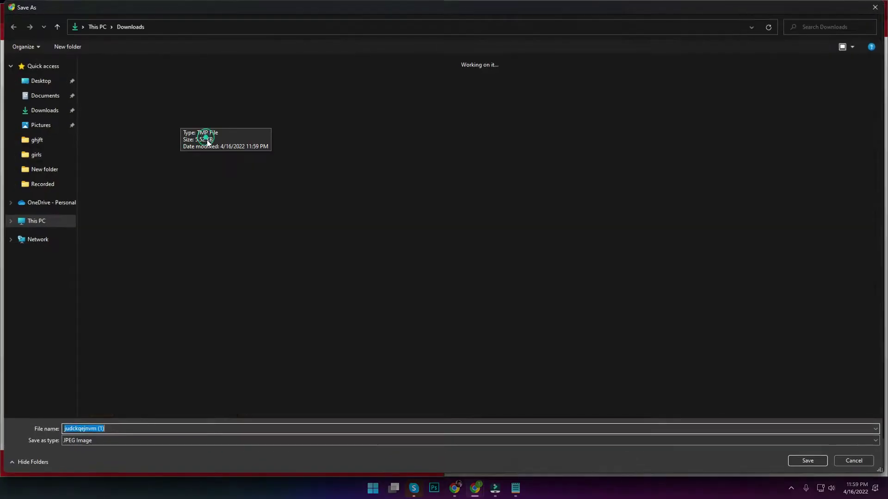
pyautogui.doubleClick(161, 146)
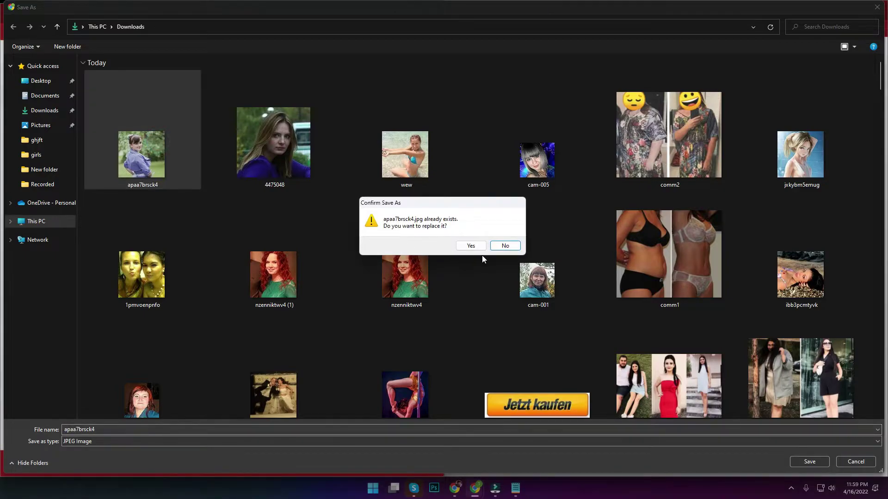
pyautogui.click(470, 245)
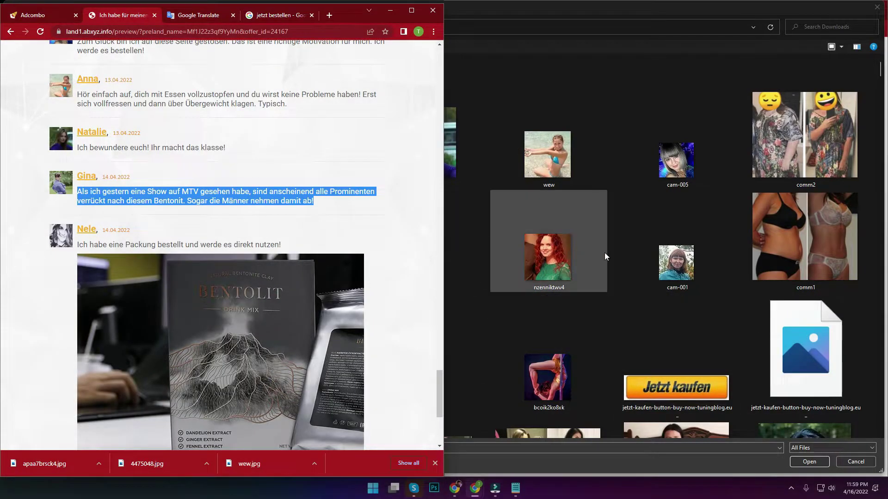
pyautogui.click(580, 7)
pyautogui.click(260, 144)
pyautogui.doubleClick(259, 143)
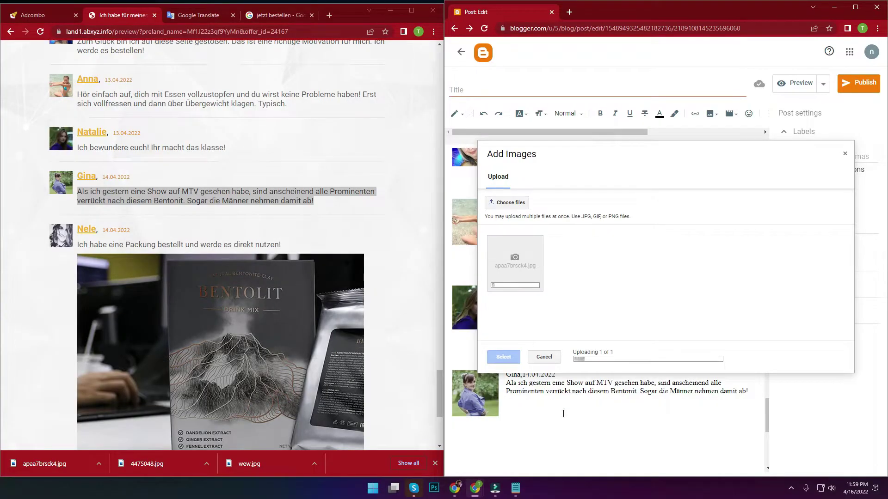
pyautogui.click(543, 357)
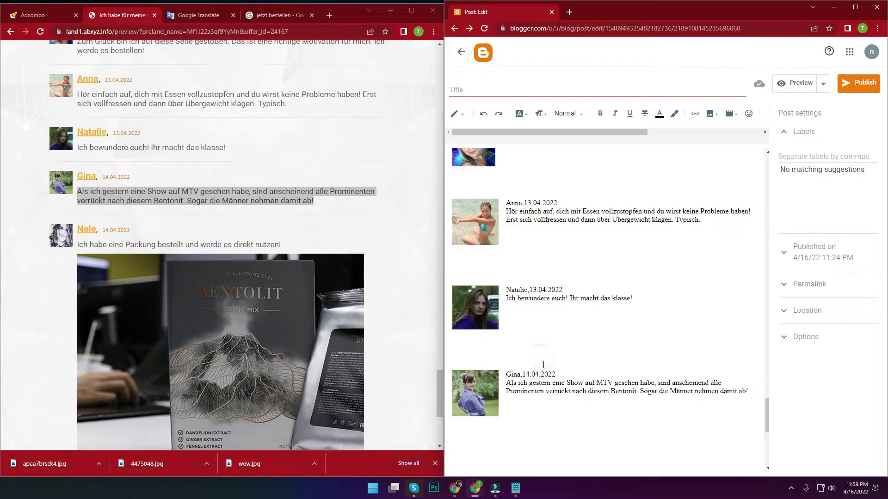
# - Save the profile photo of the second commenter dated 14.04.2022 again, as judckqejnvm (1) in JPEG format
pyautogui.rightClick(53, 240)
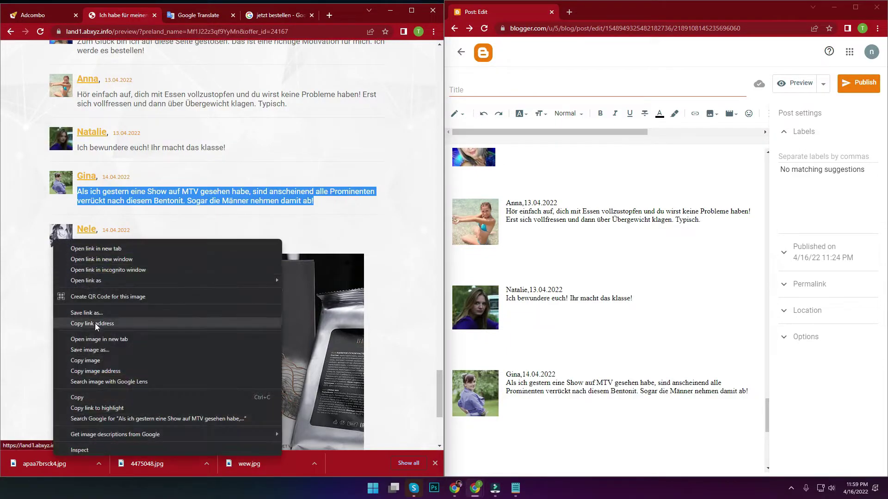
pyautogui.click(88, 350)
pyautogui.press('Return')
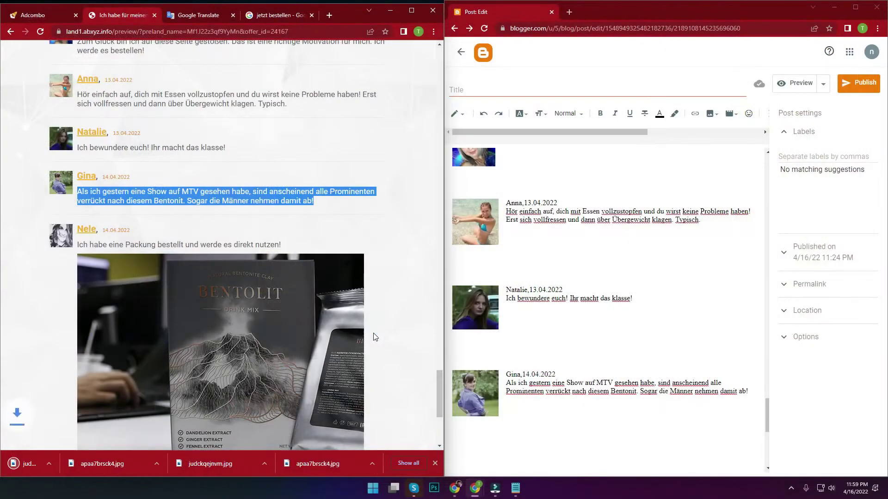
# - Upload judckqejnvm (1).jpg into the post below the last comment and align the photo left
pyautogui.click(510, 405)
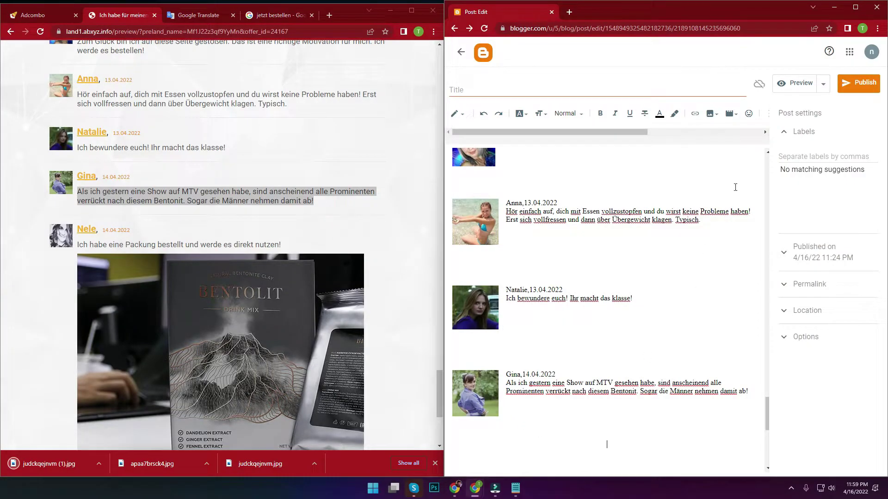
pyautogui.click(711, 114)
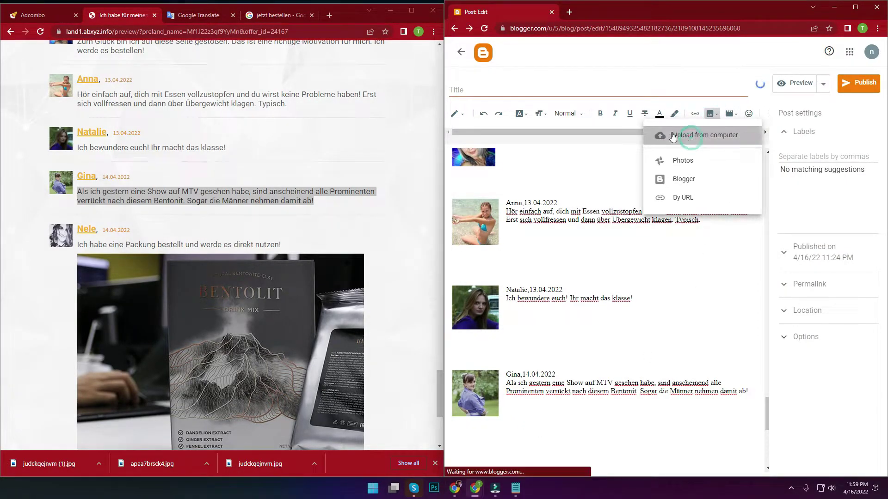
pyautogui.click(684, 134)
pyautogui.click(520, 202)
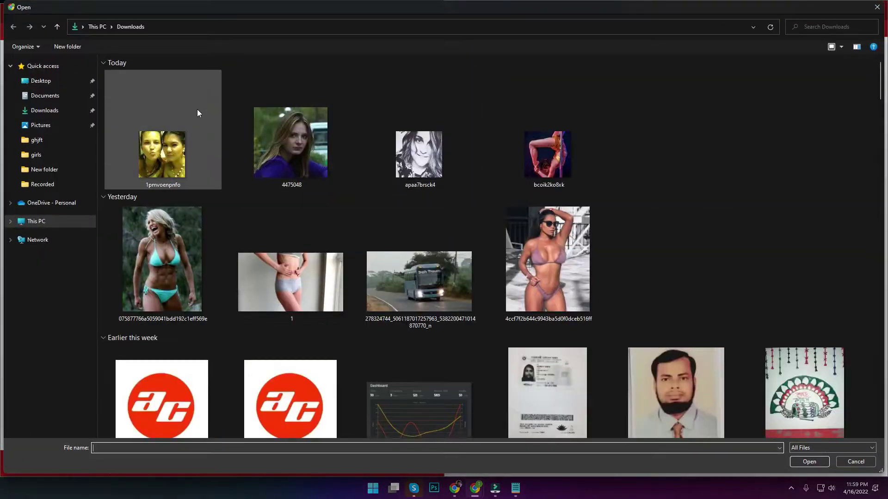
pyautogui.doubleClick(174, 137)
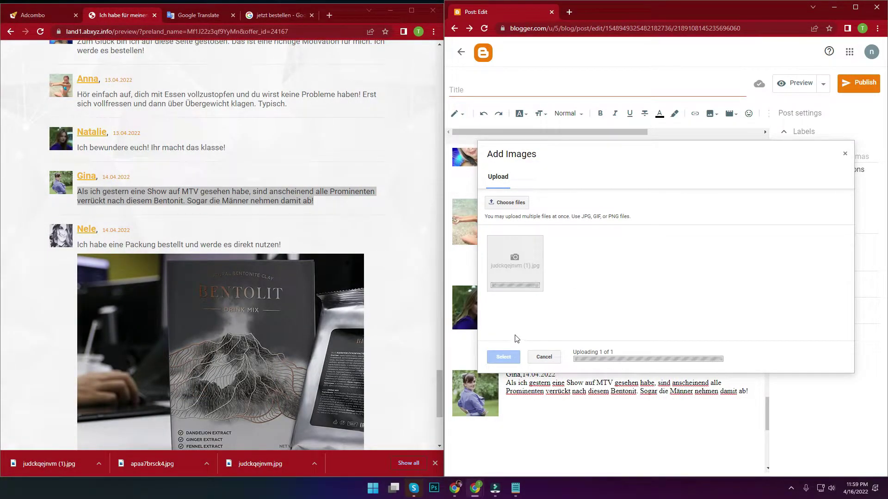
pyautogui.click(503, 357)
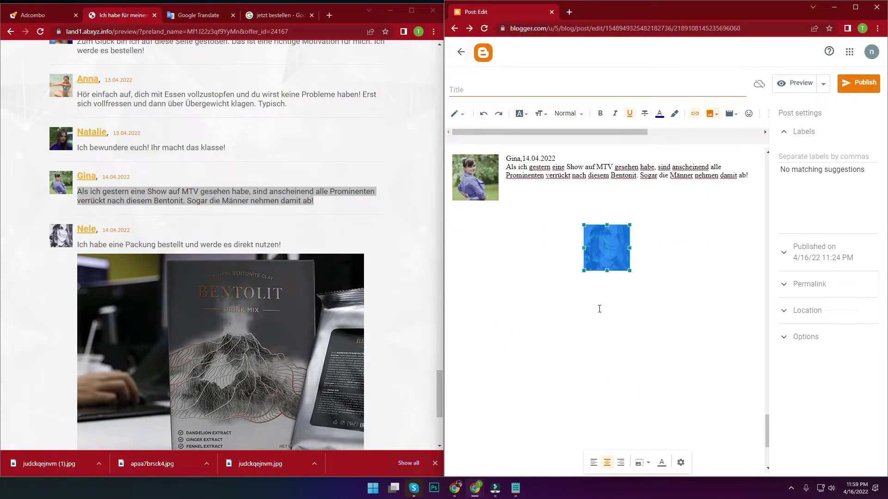
pyautogui.click(595, 287)
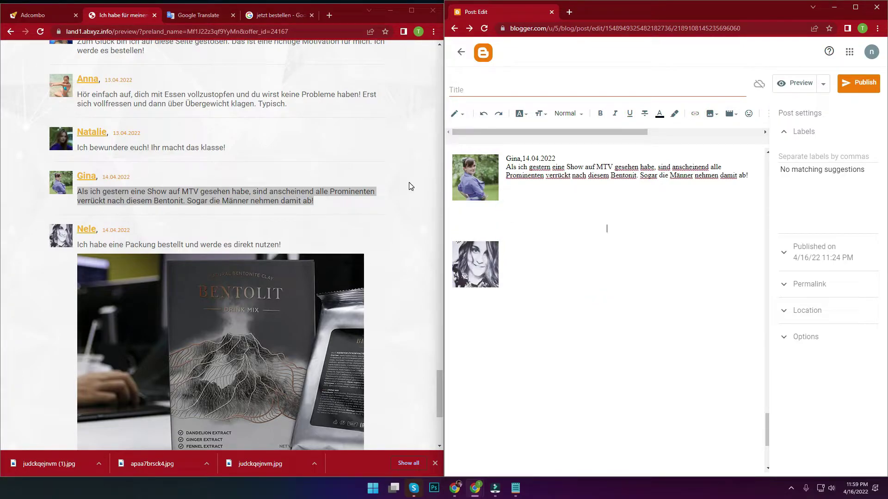
# - Copy the second 14.04.2022 commenter's name and date through Notepad and place them beside the newly added profile photo
pyautogui.scroll(2, 517, 278)
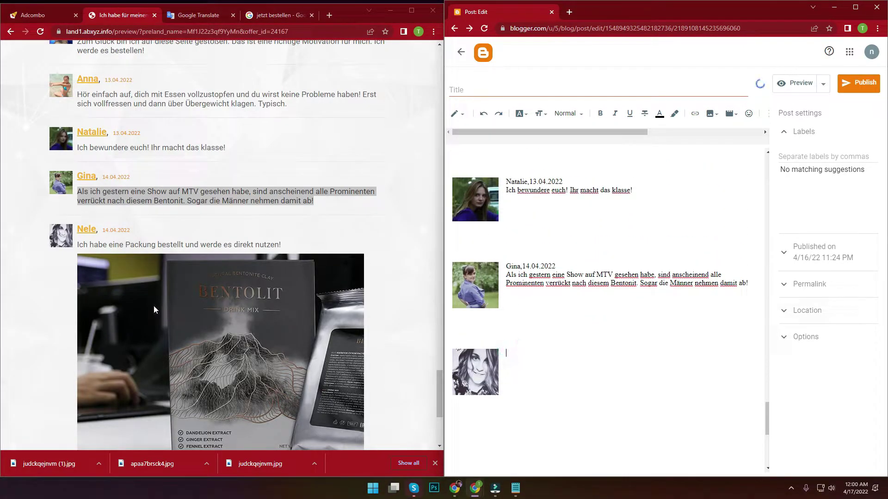
pyautogui.click(157, 236)
pyautogui.moveTo(77, 229); pyautogui.dragTo(130, 226)
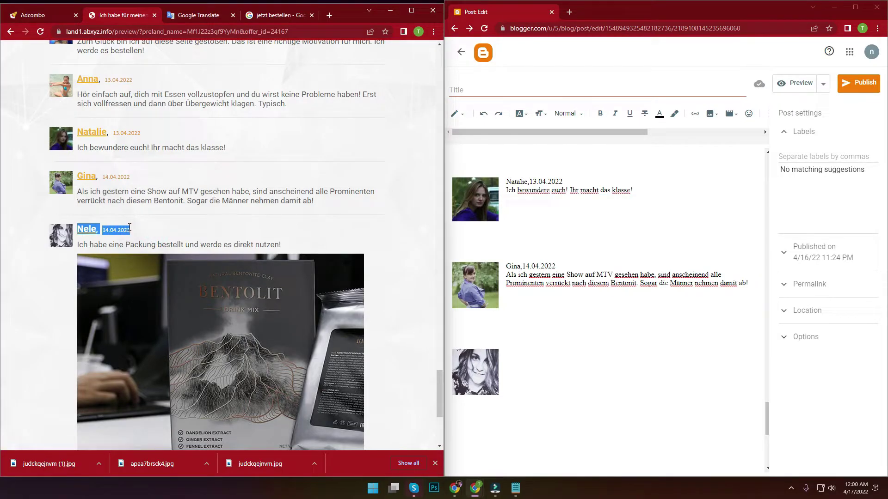
pyautogui.click(514, 487)
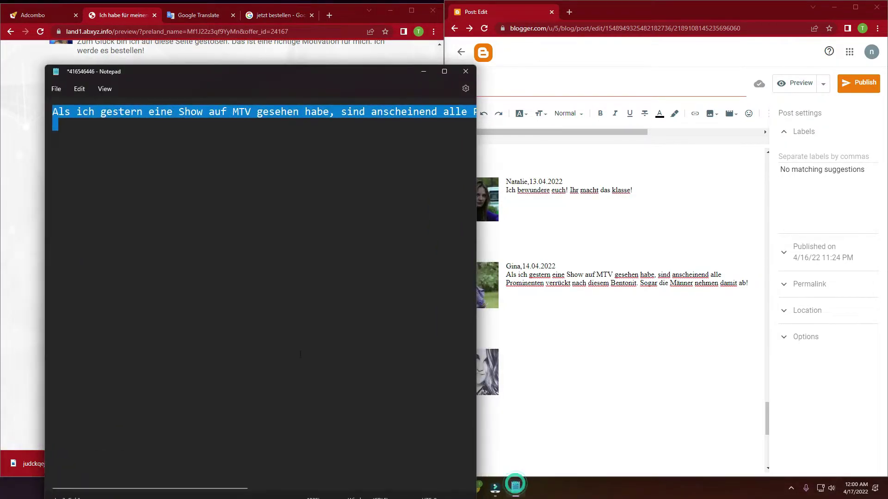
pyautogui.hotkey('ctrl', 'v')
pyautogui.hotkey('ctrl', 'a')
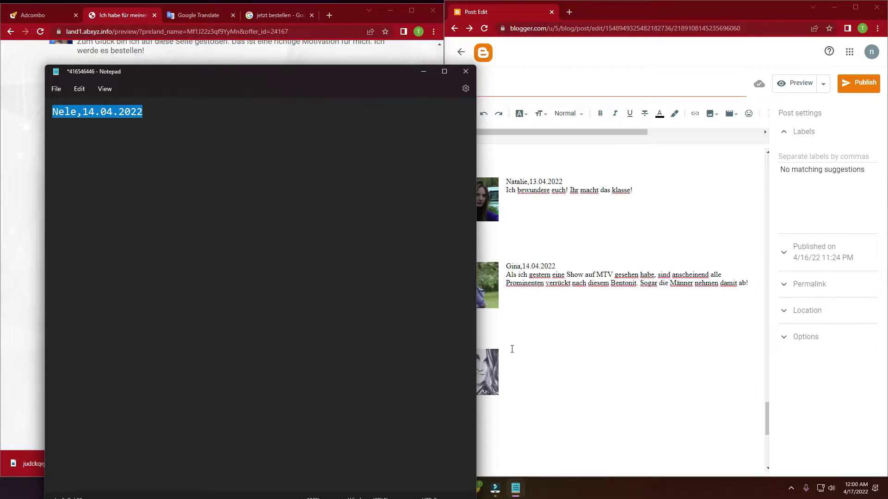
pyautogui.click(512, 349)
pyautogui.hotkey('ctrl', 'v')
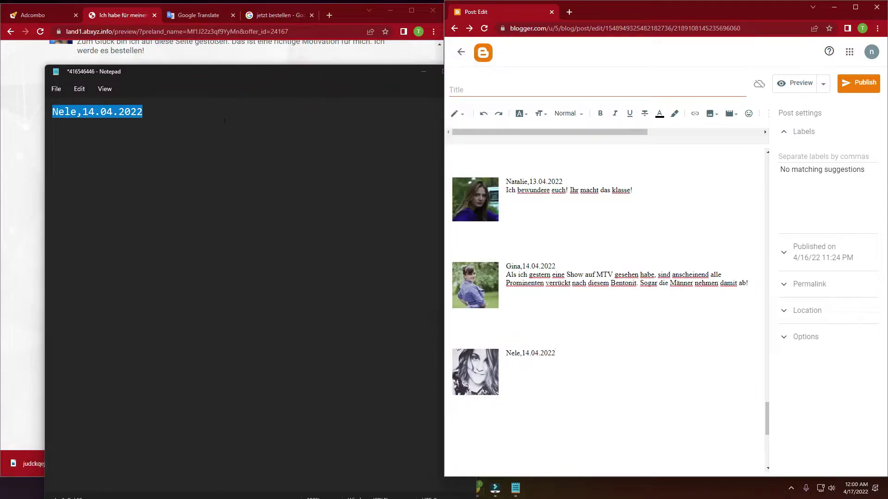
# - Copy the comment "Ich habe eine Packung bestellt und werde es direkt nutzen!" through Notepad and place it under that commenter's name and date
pyautogui.click(2, 94)
pyautogui.tripleClick(137, 245)
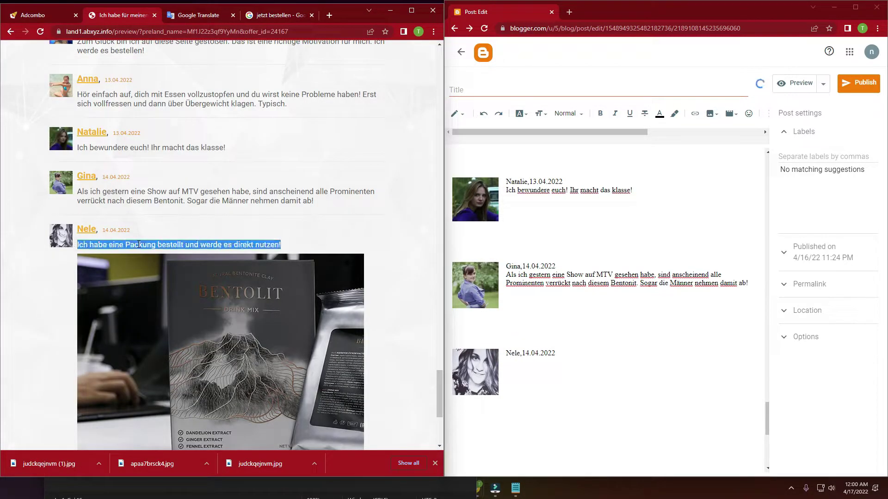
pyautogui.click(516, 488)
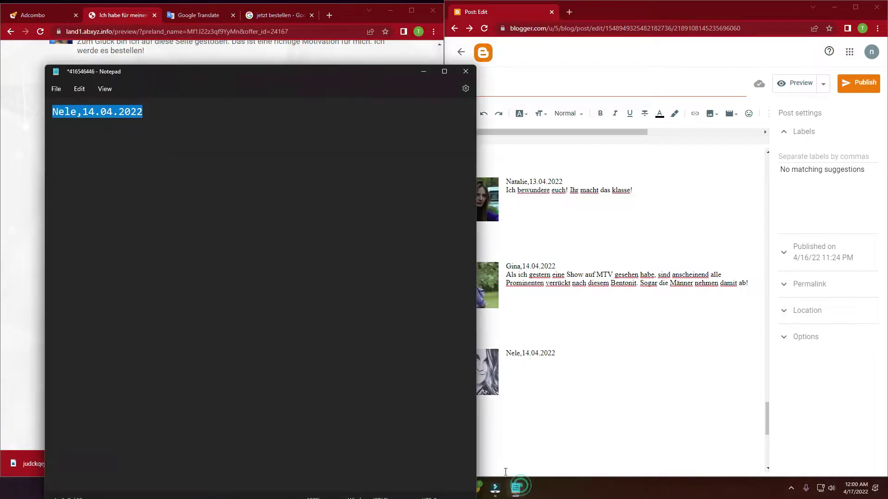
pyautogui.hotkey('ctrl', 'v')
pyautogui.hotkey('ctrl', 'a')
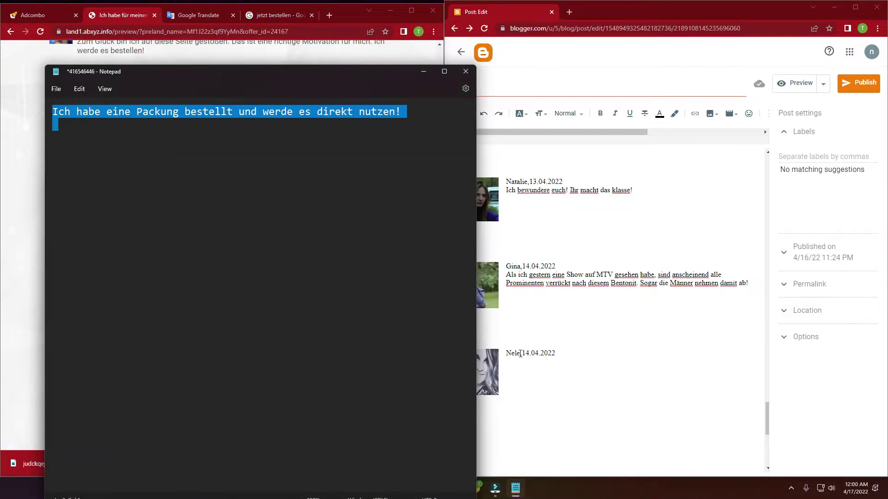
pyautogui.click(520, 353)
pyautogui.click(565, 359)
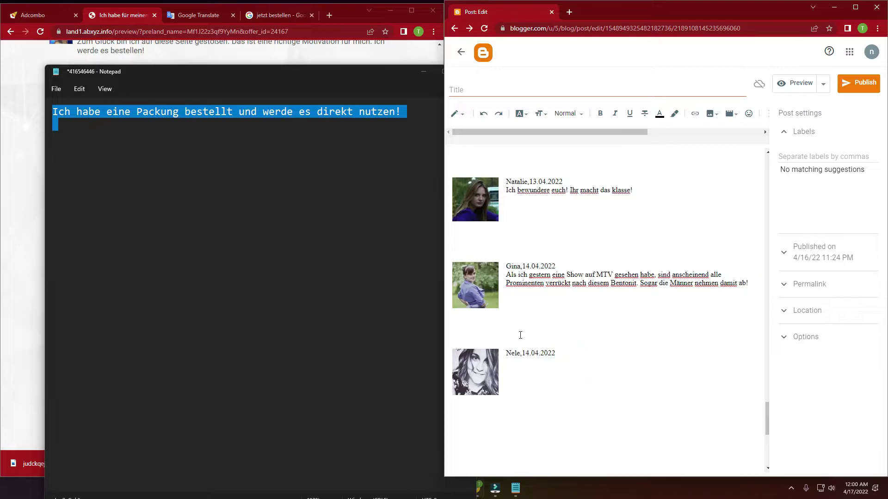
pyautogui.hotkey('ctrl', 'v')
# - Save the Bentolit product picture below the second 14.04.2022 comment as prod1 in JPEG format
pyautogui.click(4, 171)
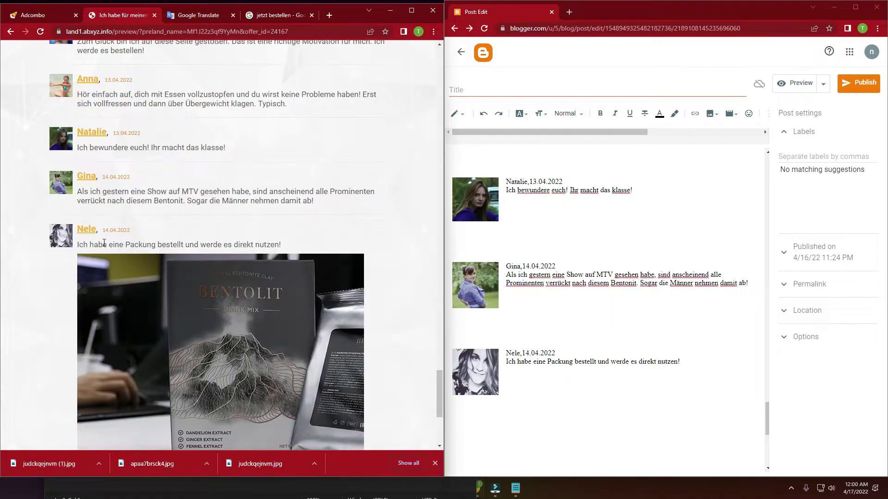
pyautogui.scroll(-4, 163, 243)
pyautogui.scroll(2, 166, 220)
pyautogui.rightClick(155, 198)
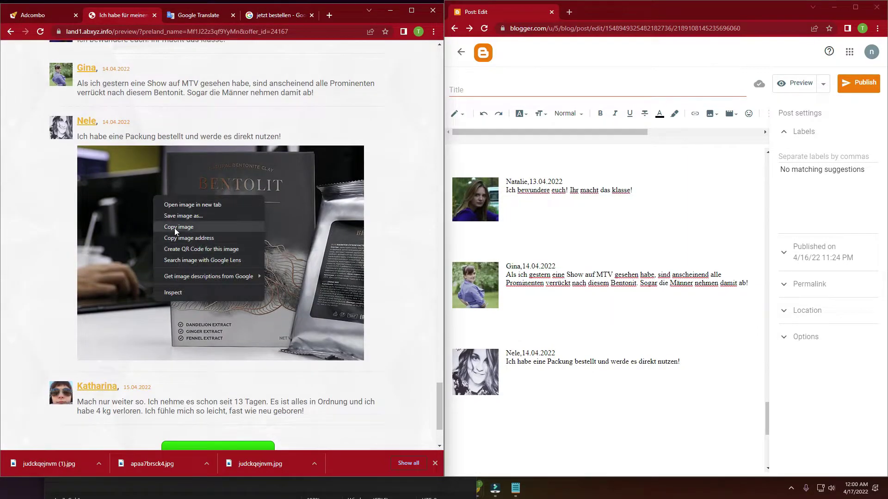
pyautogui.click(174, 219)
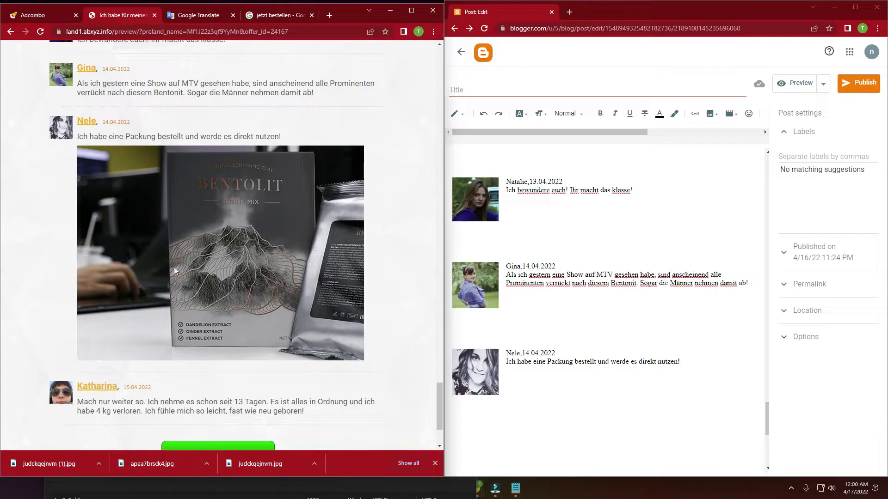
pyautogui.rightClick(203, 224)
pyautogui.press('v')
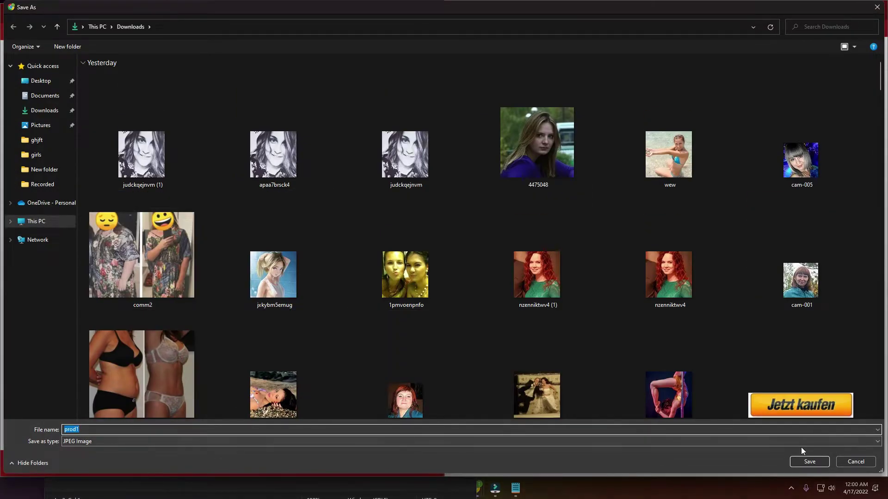
pyautogui.click(809, 461)
# - Upload prod1.jpg into the post below the comment about the ordered pack
pyautogui.click(543, 388)
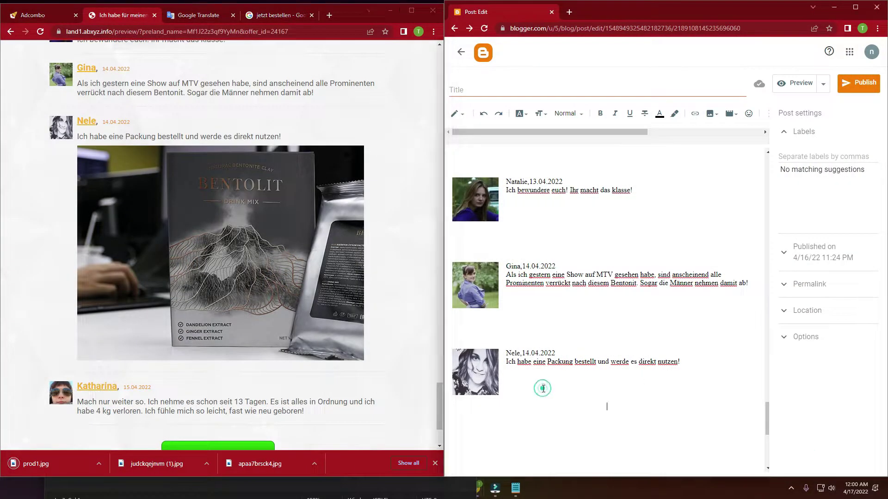
pyautogui.click(711, 113)
pyautogui.click(654, 135)
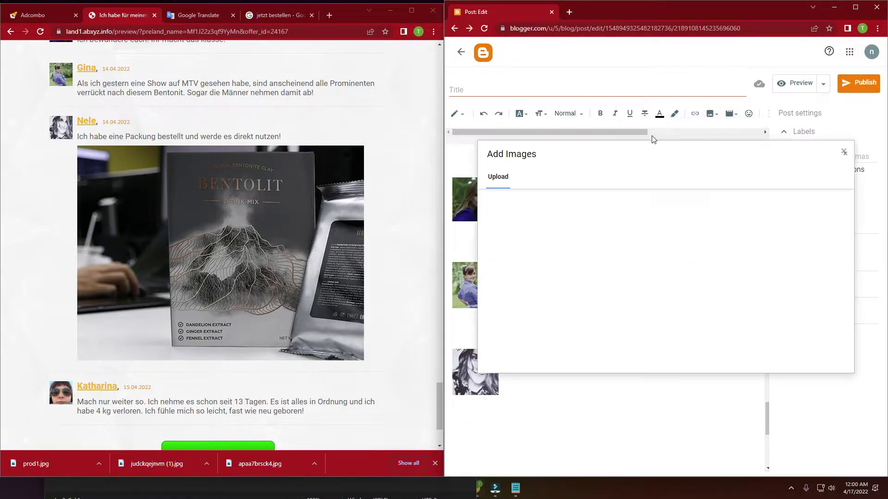
pyautogui.click(506, 204)
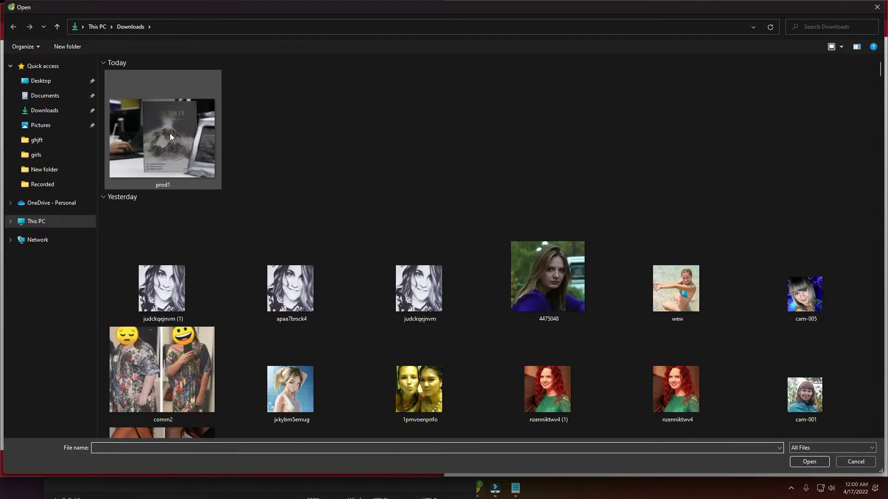
pyautogui.doubleClick(167, 132)
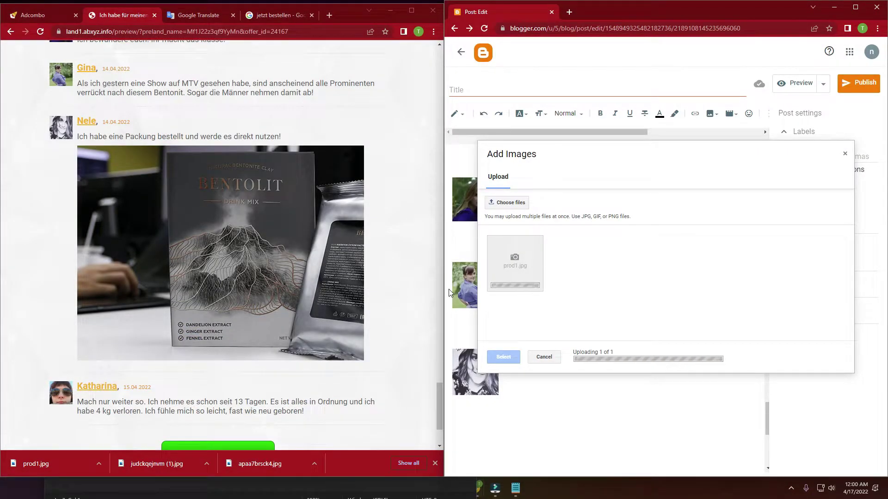
pyautogui.click(504, 358)
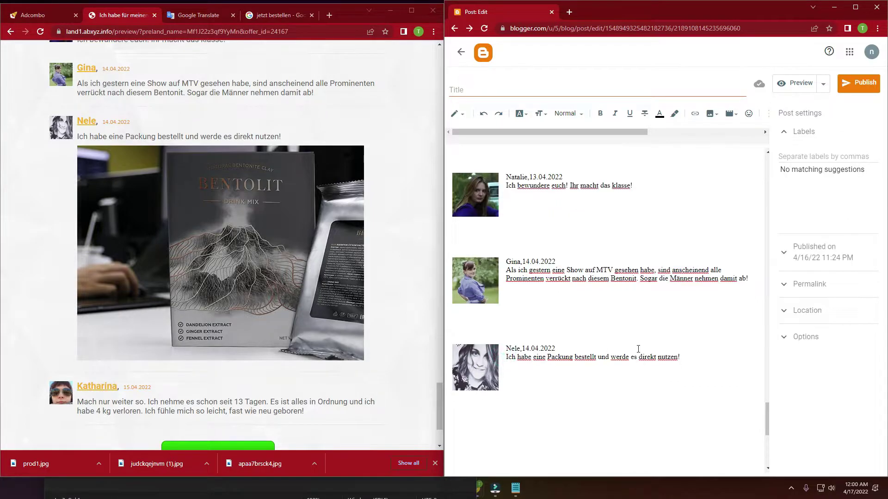
# - Give the inserted Bentolit product picture a larger preset size and deselect it
pyautogui.click(624, 278)
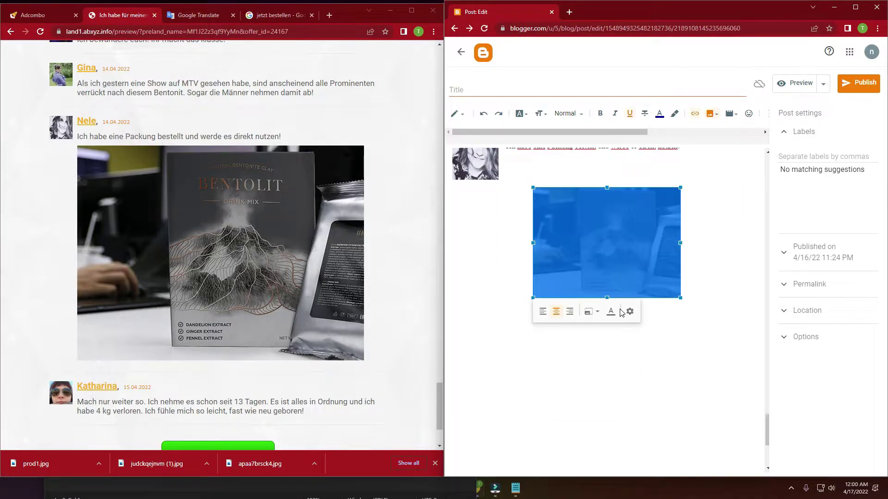
pyautogui.click(595, 316)
pyautogui.click(575, 354)
pyautogui.click(723, 296)
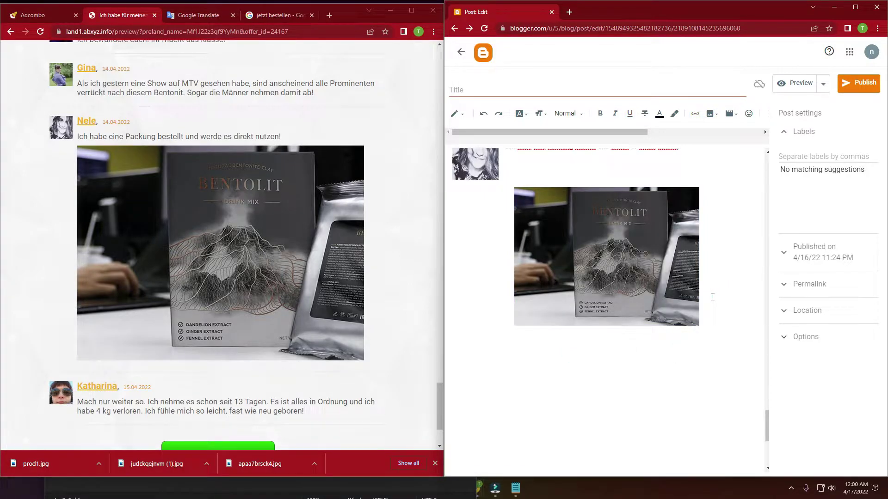
pyautogui.scroll(10, 618, 262)
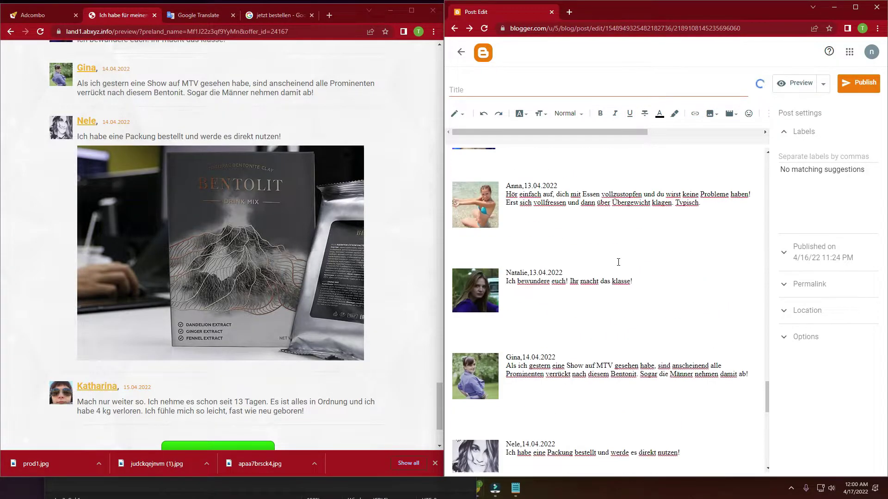
pyautogui.scroll(-10, 618, 261)
pyautogui.scroll(-3, 618, 262)
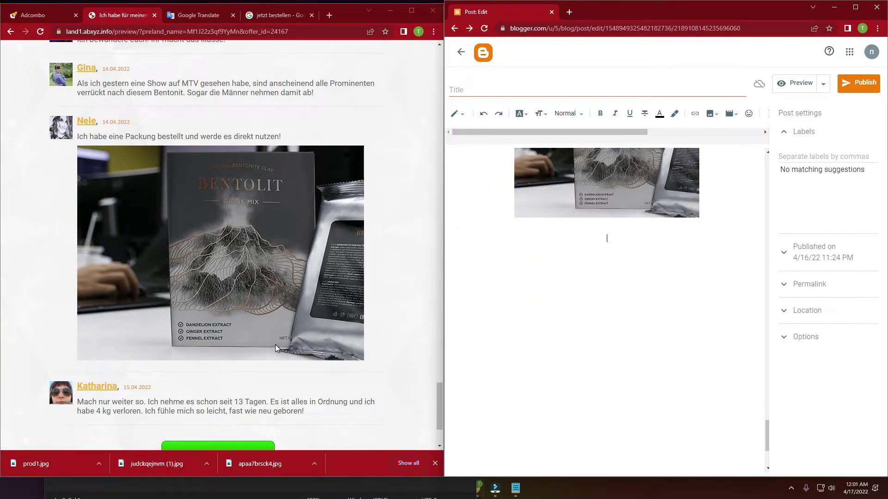
pyautogui.rightClick(54, 393)
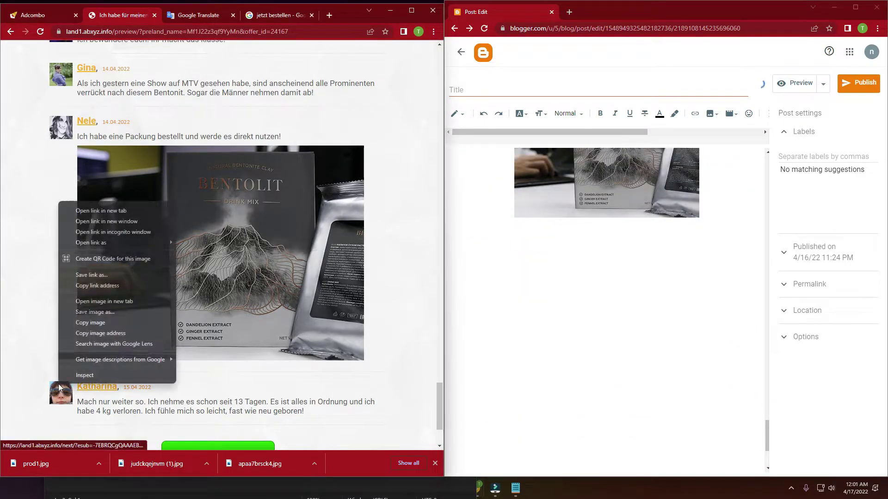
pyautogui.click(90, 312)
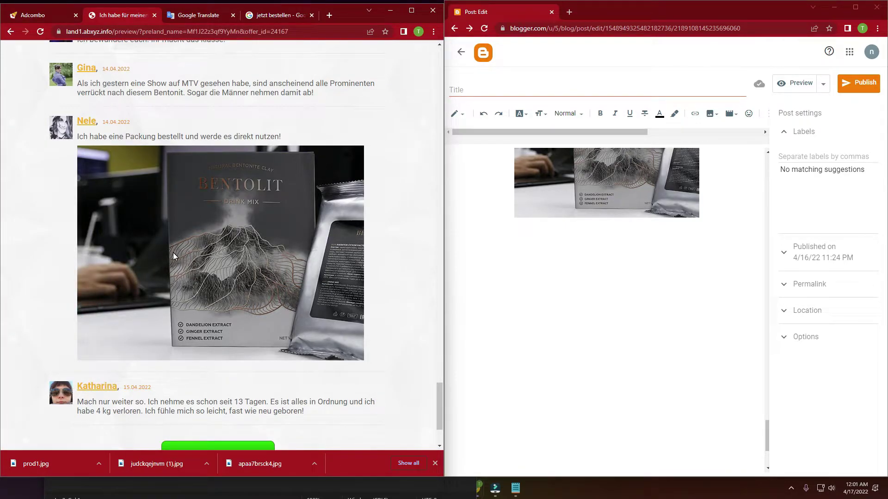
pyautogui.rightClick(63, 394)
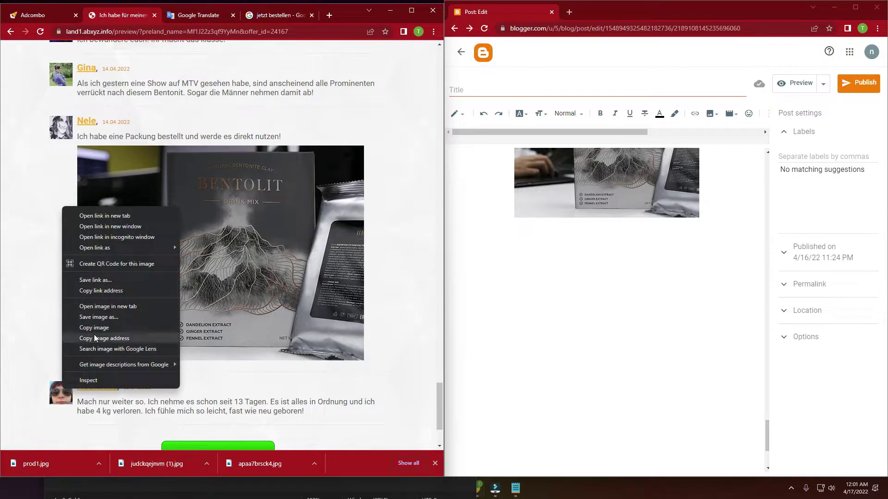
pyautogui.click(90, 320)
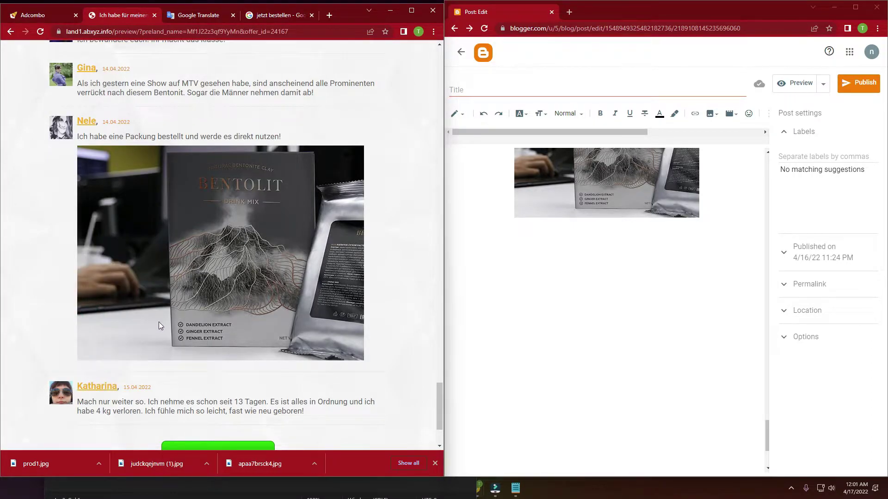
# - Save the profile photo of the 15.04.2022 commenter from the landing page as p8wp_0hm61i in JPEG format
pyautogui.scroll(12, 243, 325)
pyautogui.scroll(9, 244, 325)
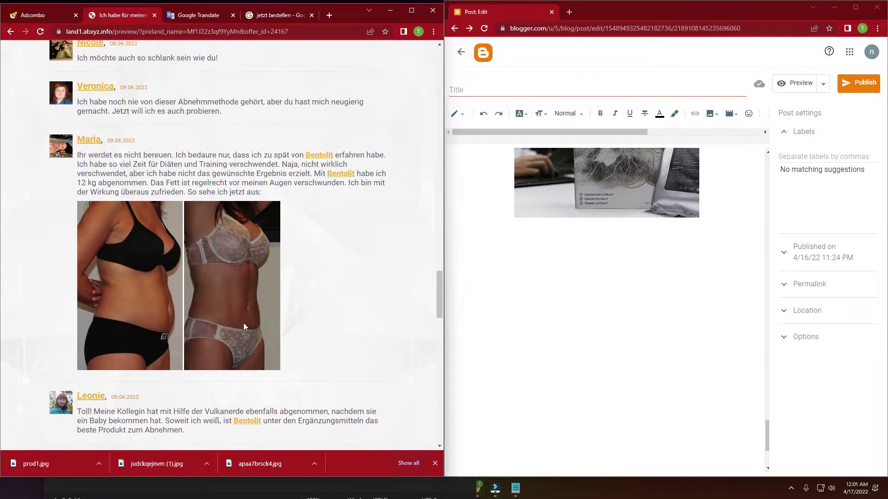
pyautogui.scroll(-20, 244, 325)
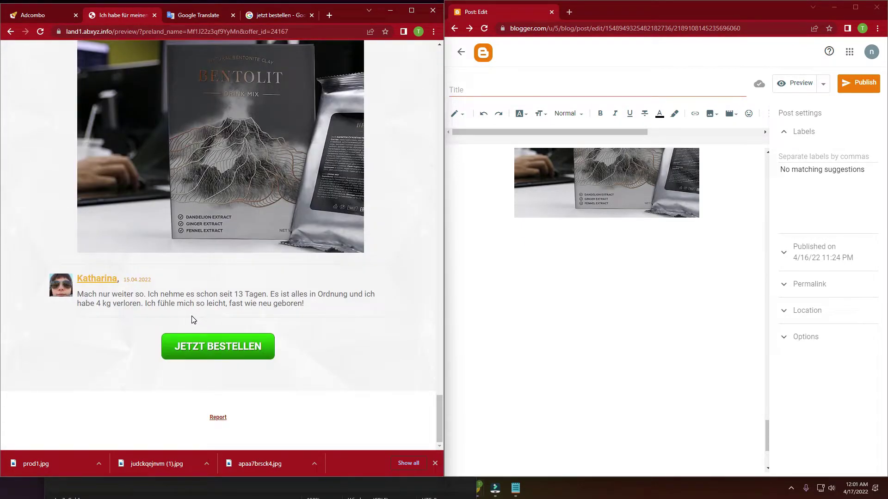
pyautogui.rightClick(58, 288)
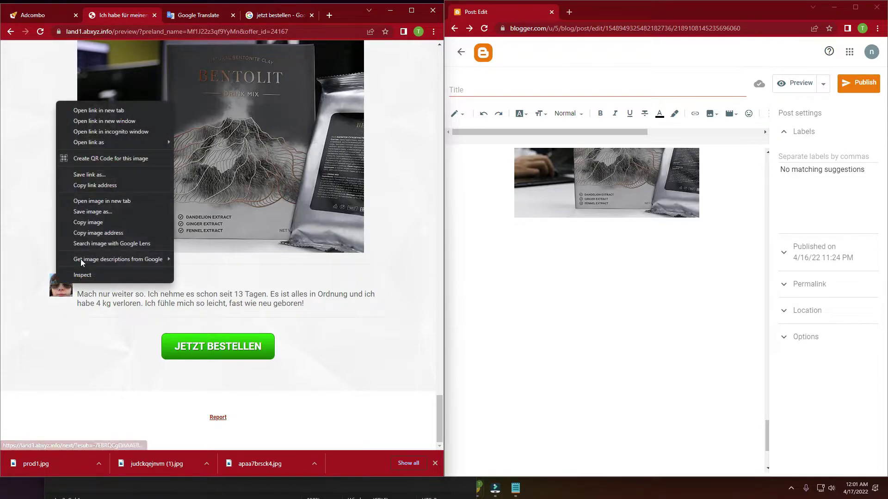
pyautogui.click(103, 213)
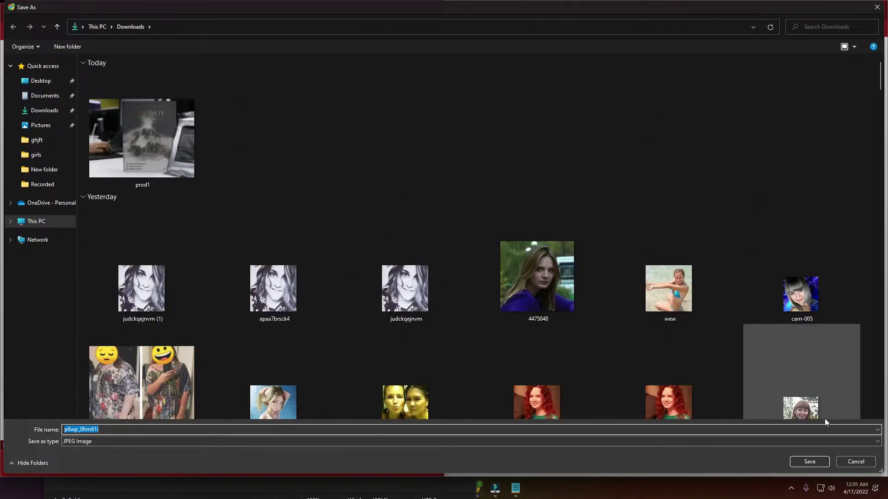
pyautogui.click(821, 460)
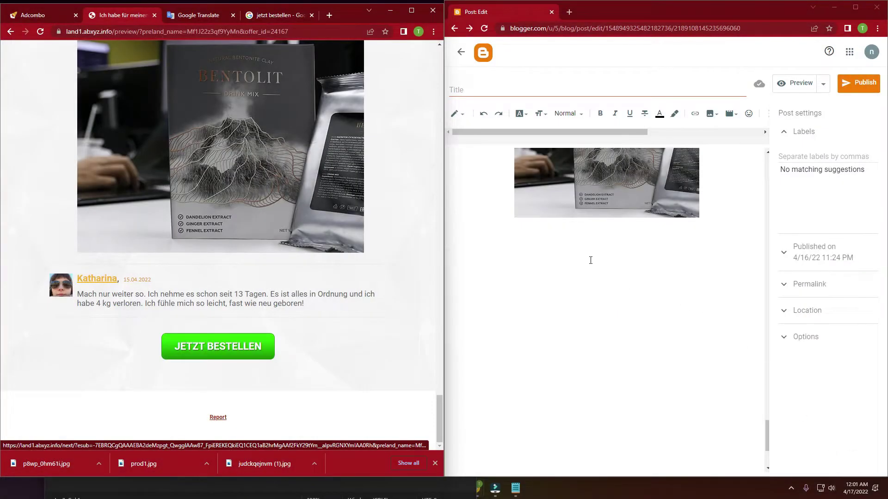
# - Upload the saved profile photo p8wp_0hm61i.jpg into the post below the Bentolit product picture, left-aligned with room for text beside it
pyautogui.click(591, 259)
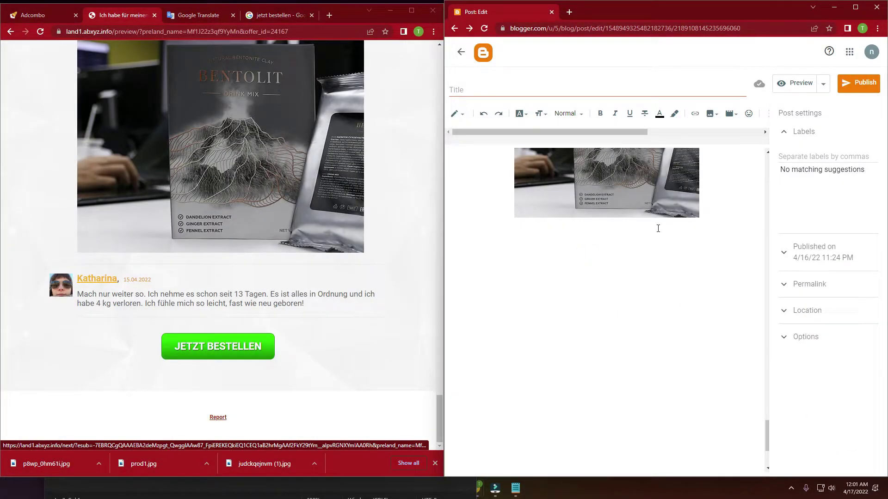
pyautogui.click(710, 113)
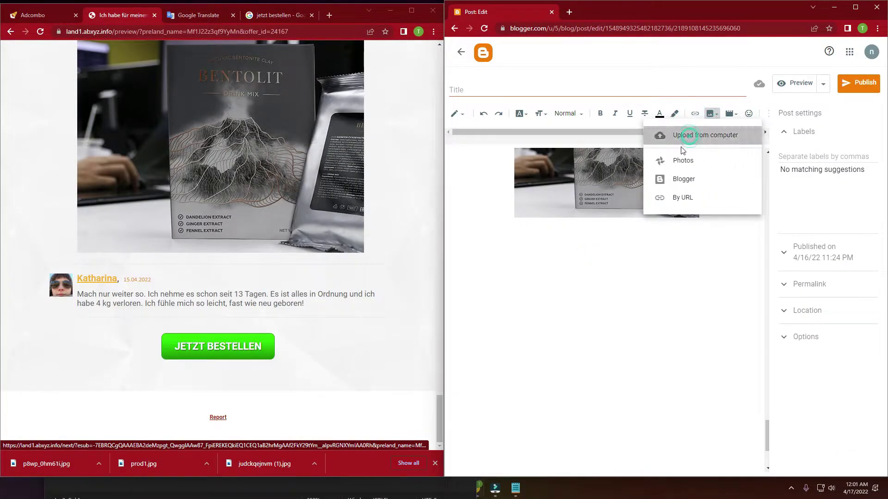
pyautogui.click(685, 139)
pyautogui.click(514, 199)
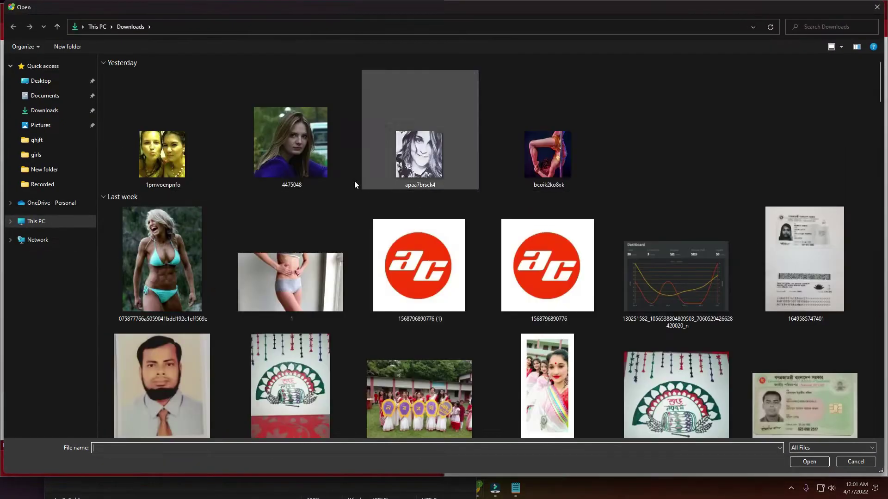
pyautogui.doubleClick(182, 123)
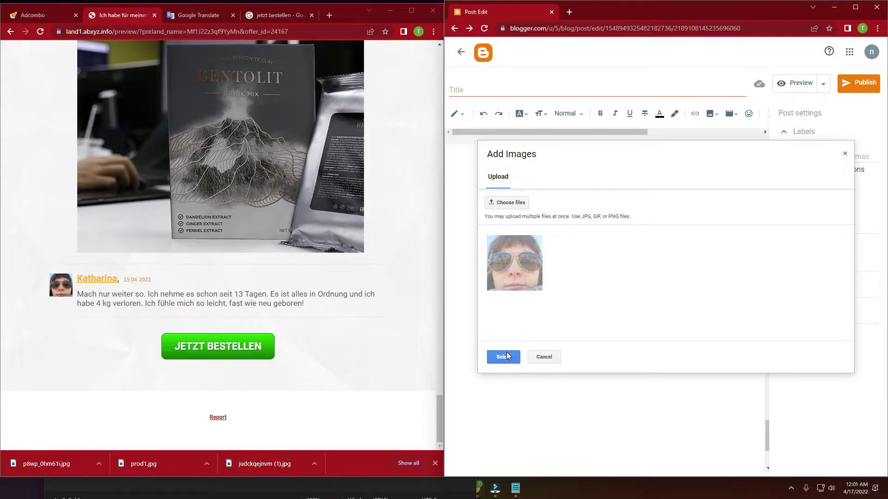
pyautogui.click(503, 357)
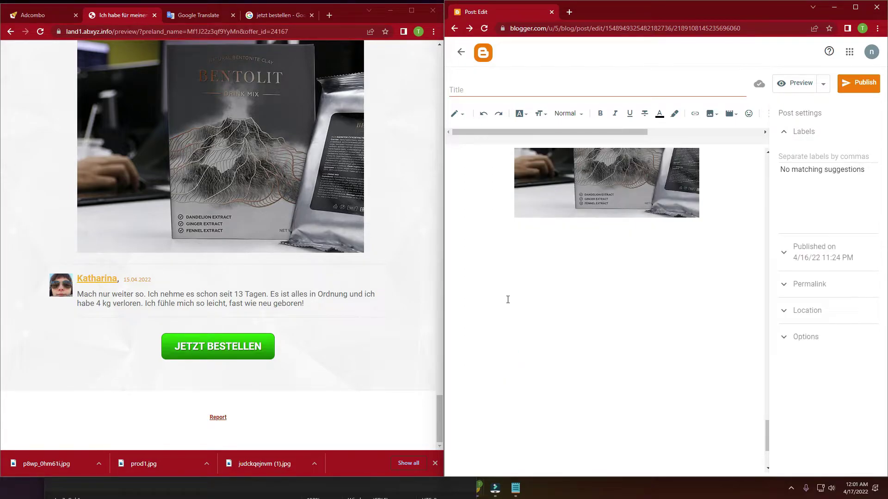
pyautogui.click(593, 311)
pyautogui.click(509, 260)
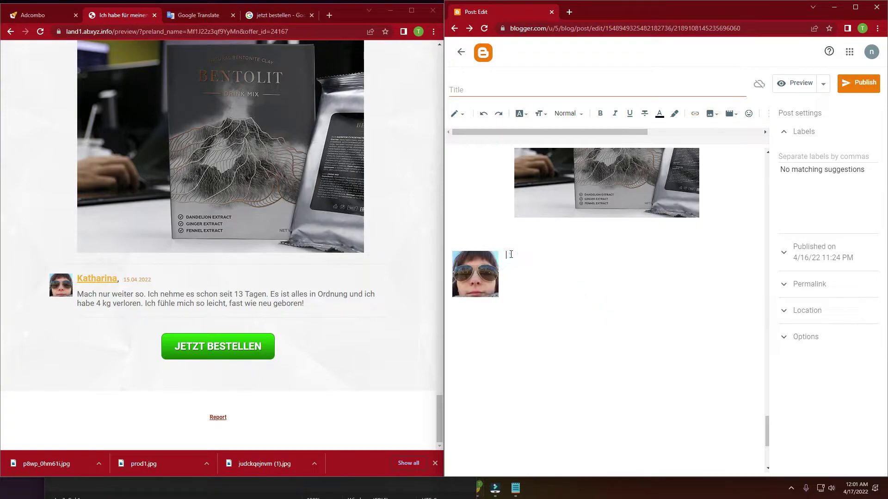
# - Copy the last commenter's name and the date 15.04.2022 through Notepad and place them beside the new profile photo
pyautogui.doubleClick(128, 280)
pyautogui.tripleClick(153, 280)
pyautogui.click(153, 280)
pyautogui.tripleClick(152, 280)
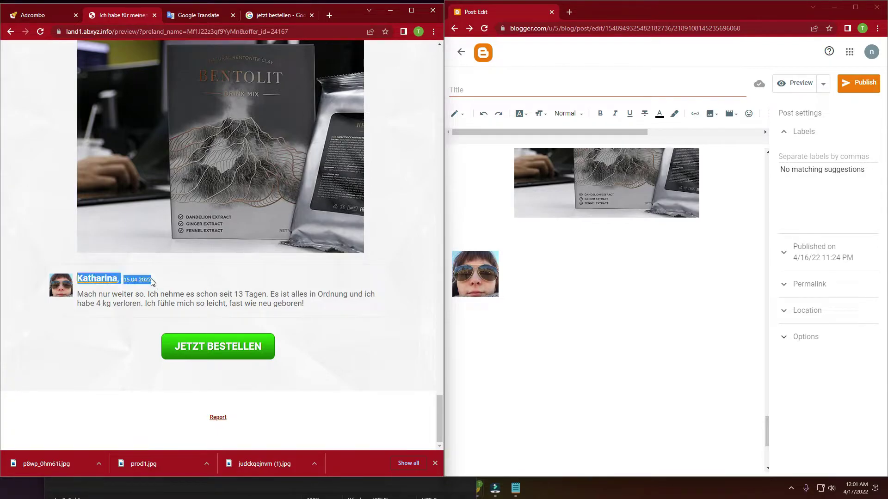
pyautogui.click(151, 279)
pyautogui.tripleClick(151, 280)
pyautogui.hotkey('ctrl', 'c')
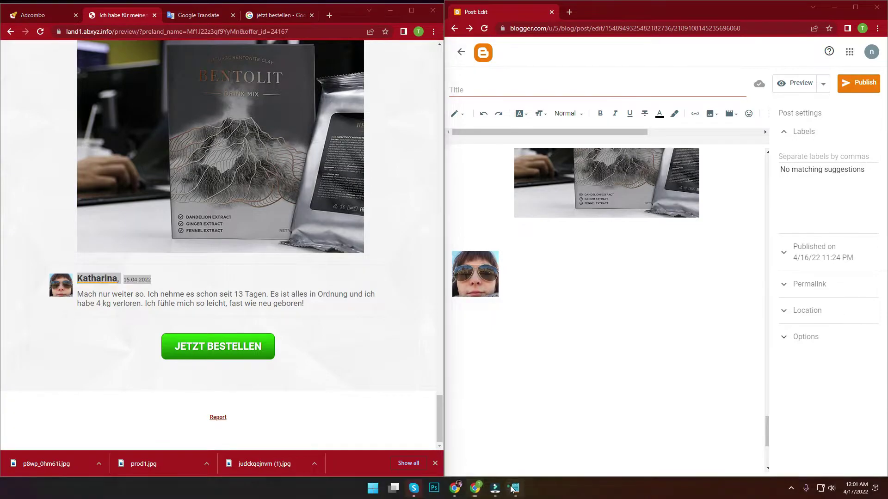
pyautogui.click(516, 488)
pyautogui.hotkey('ctrl', 'v')
pyautogui.hotkey('ctrl', 'a')
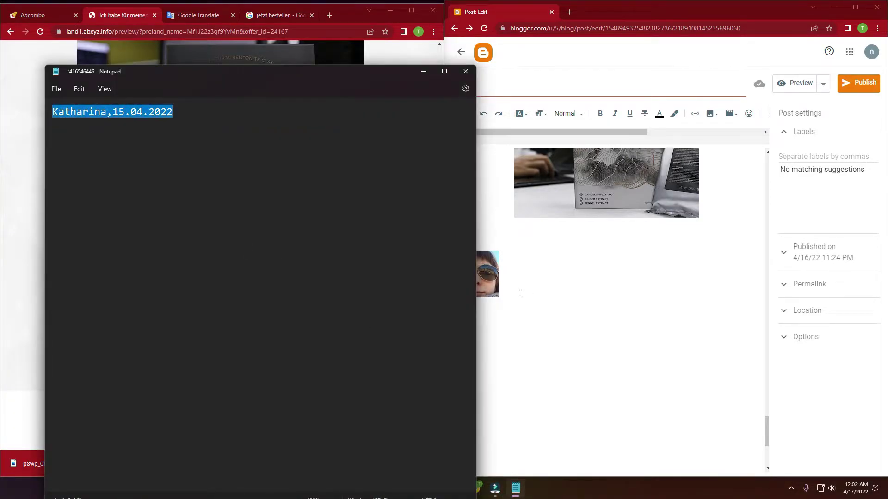
pyautogui.click(510, 259)
pyautogui.hotkey('ctrl', 'v')
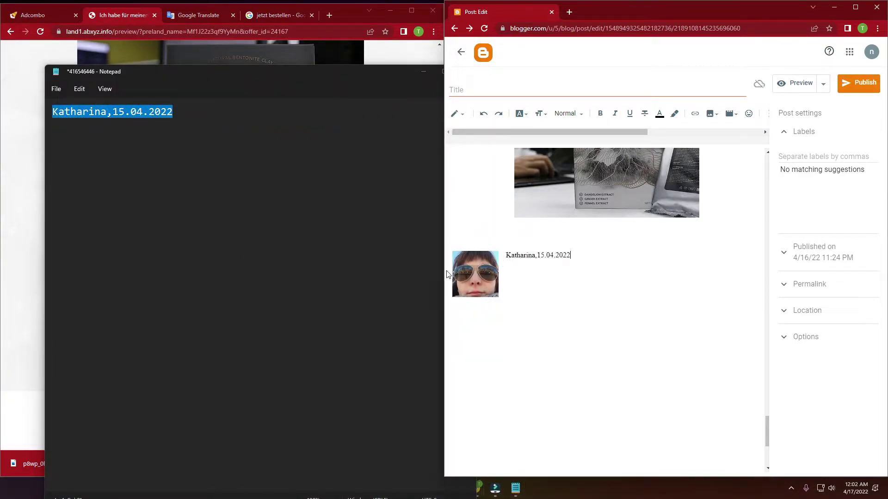
# - Copy the comment starting "Mach nur weiter so." through Notepad, place it under that commenter's name and date, and minimize Notepad
pyautogui.click(29, 220)
pyautogui.tripleClick(147, 296)
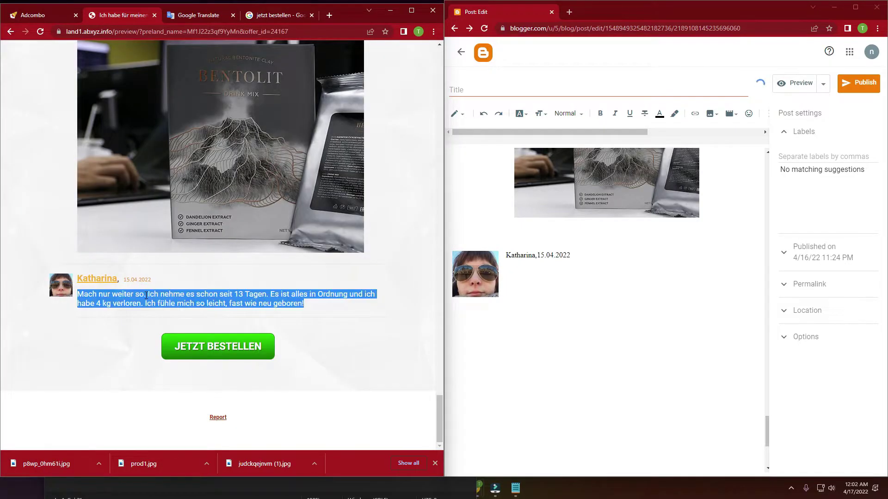
pyautogui.click(515, 488)
pyautogui.hotkey('ctrl', 'v')
pyautogui.hotkey('ctrl', 'a')
pyautogui.click(525, 268)
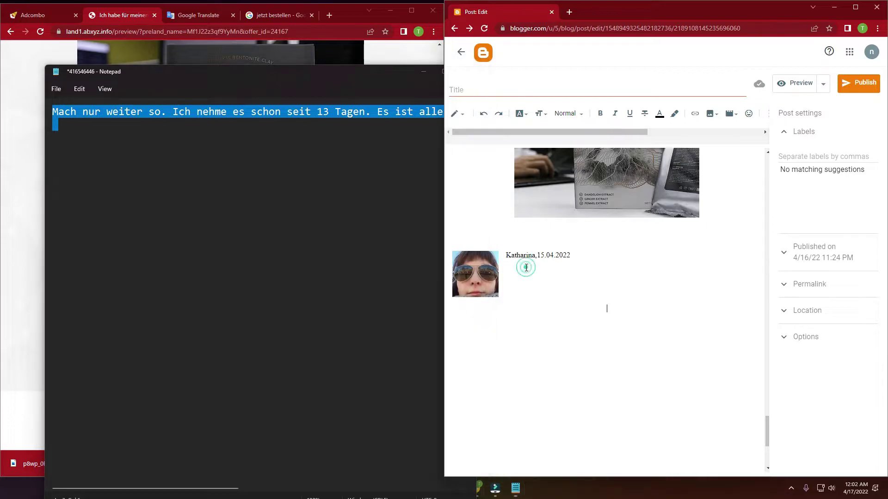
pyautogui.hotkey('ctrl', 'v')
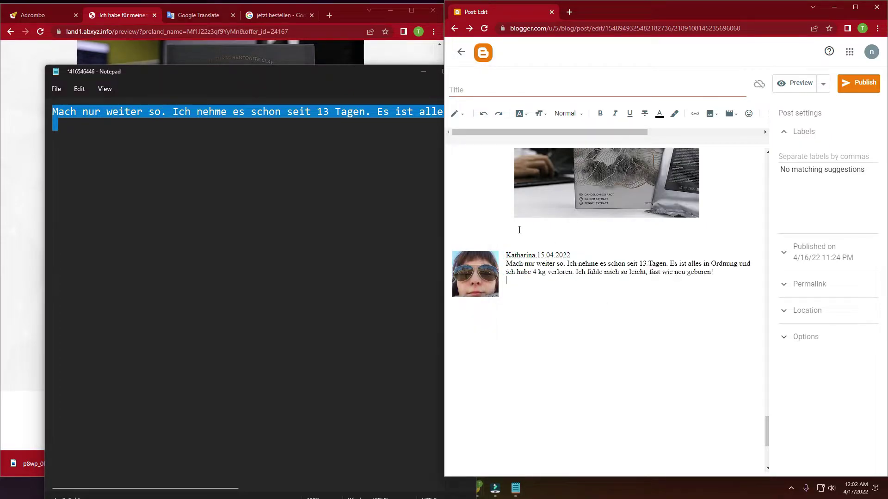
pyautogui.click(423, 78)
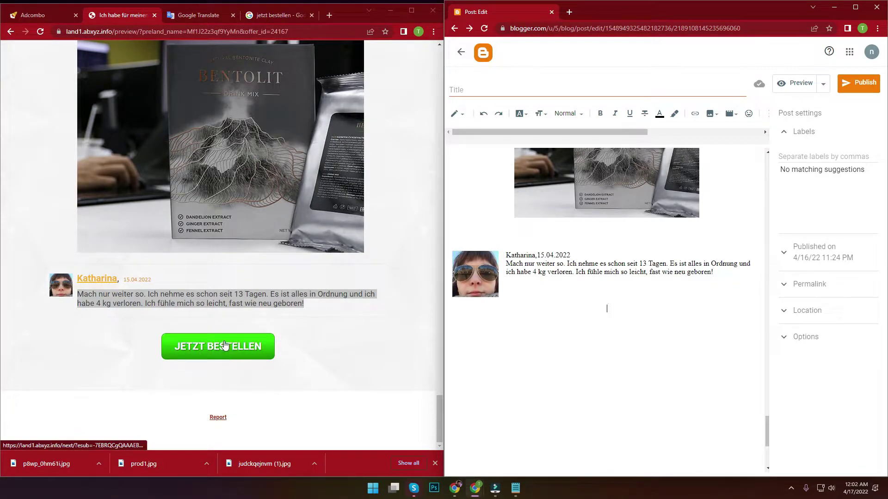
# - Enlarge the landing page to 150% around its green order button and open the Snipping Tool
pyautogui.scroll(2, 215, 343)
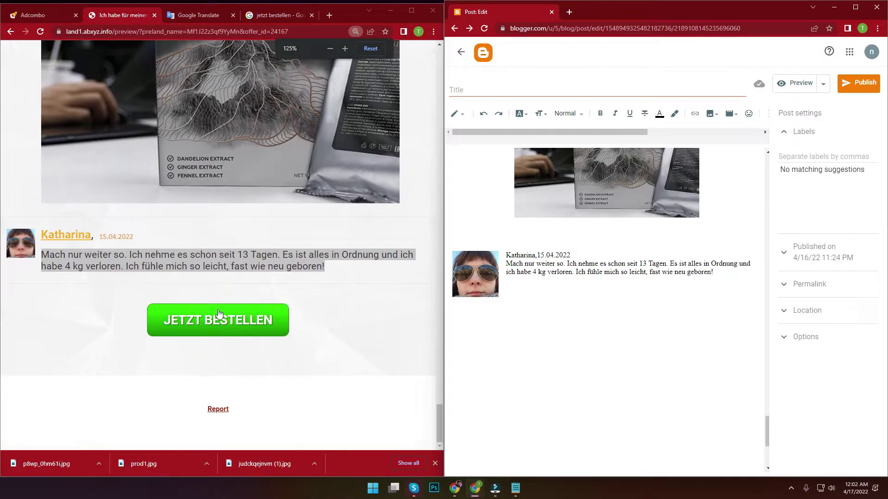
pyautogui.scroll(1, 221, 320)
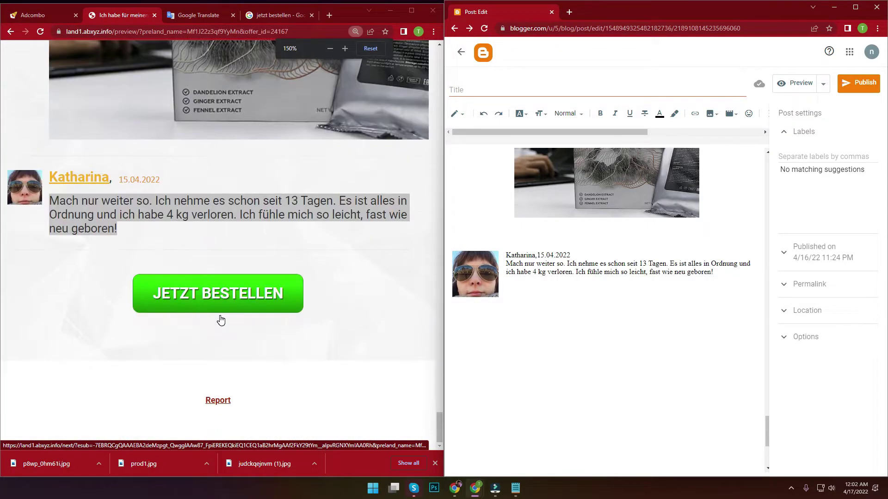
pyautogui.rightClick(371, 494)
pyautogui.click(345, 419)
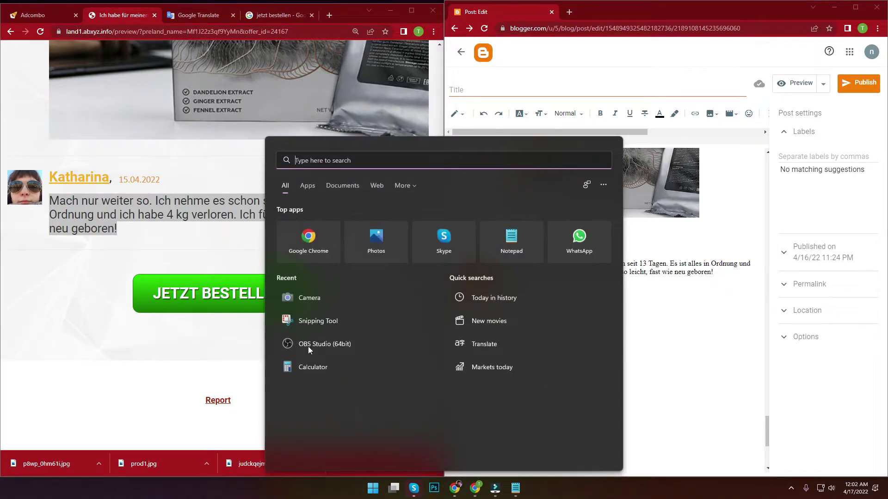
pyautogui.click(422, 485)
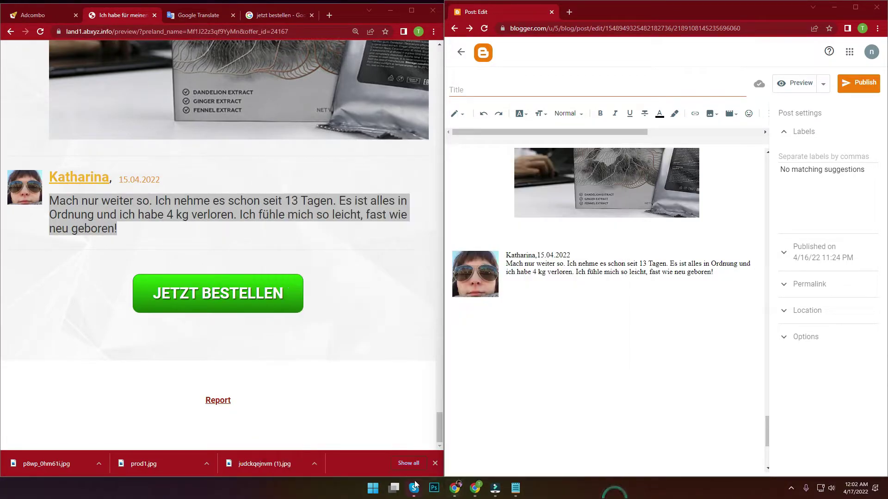
pyautogui.rightClick(376, 491)
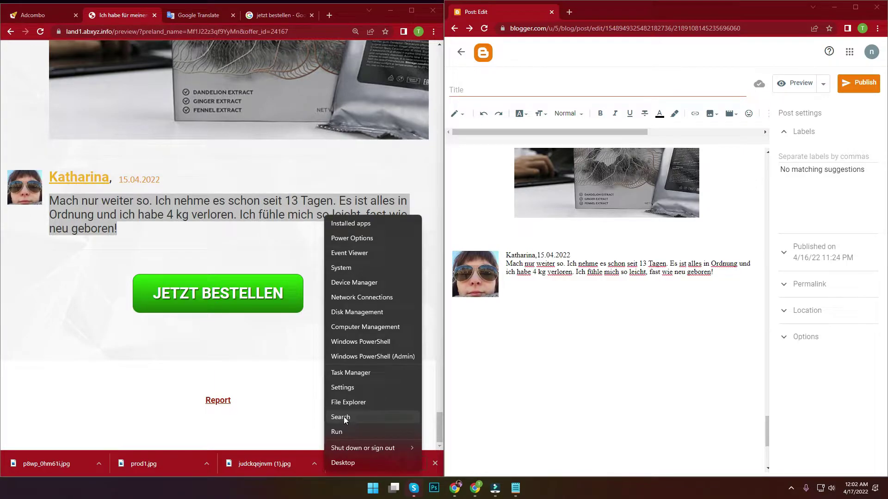
pyautogui.click(344, 418)
pyautogui.write('sni')
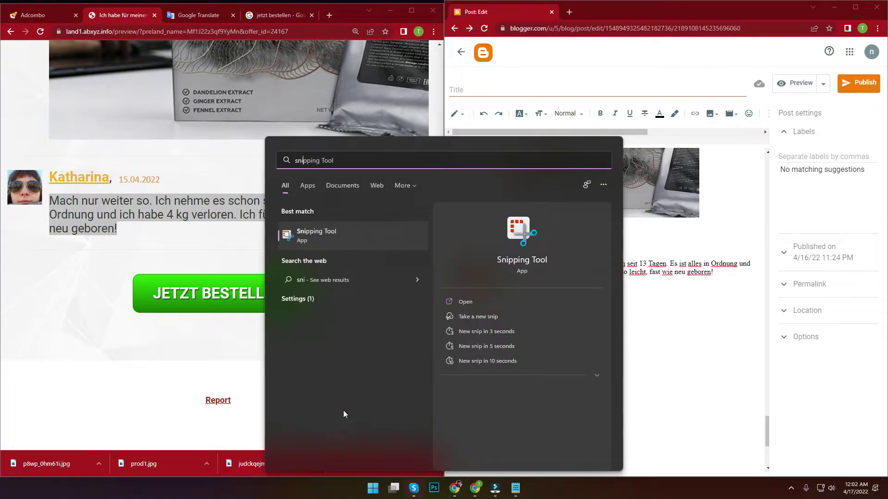
pyautogui.click(317, 237)
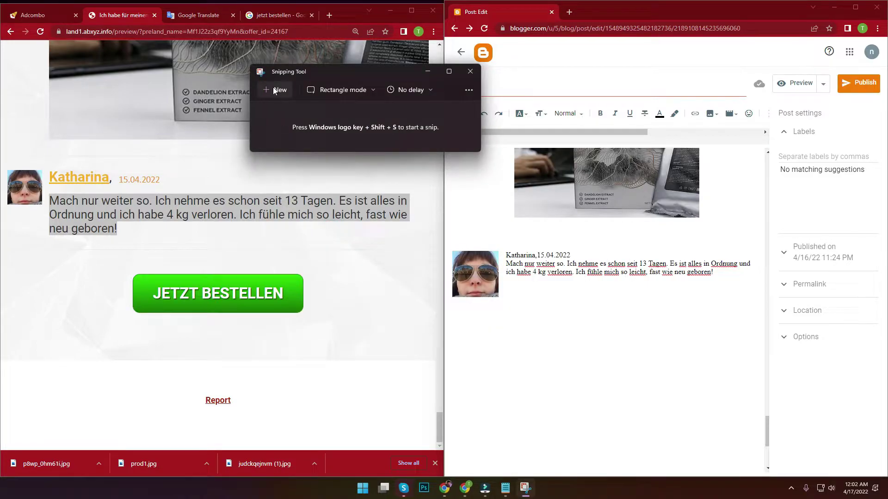
# - Capture a rectangular snip of the green JETZT BESTELLEN button, cropped tightly to its edges
pyautogui.click(276, 89)
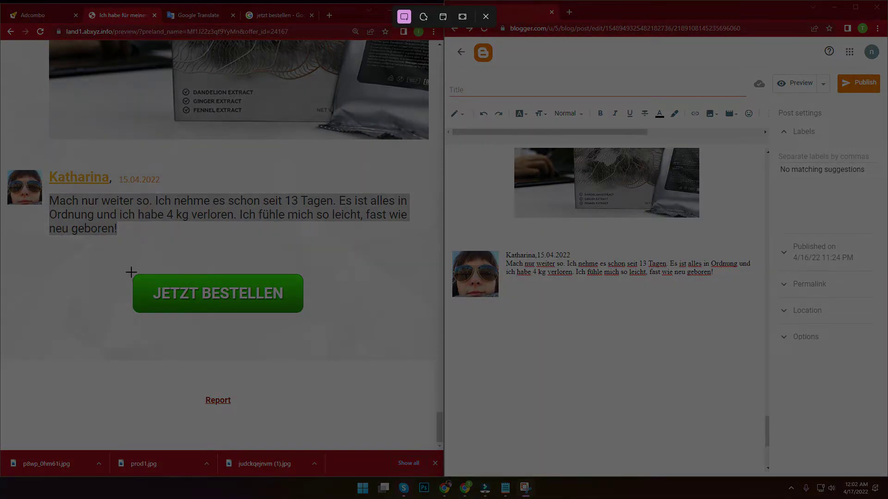
pyautogui.moveTo(131, 272); pyautogui.dragTo(301, 315)
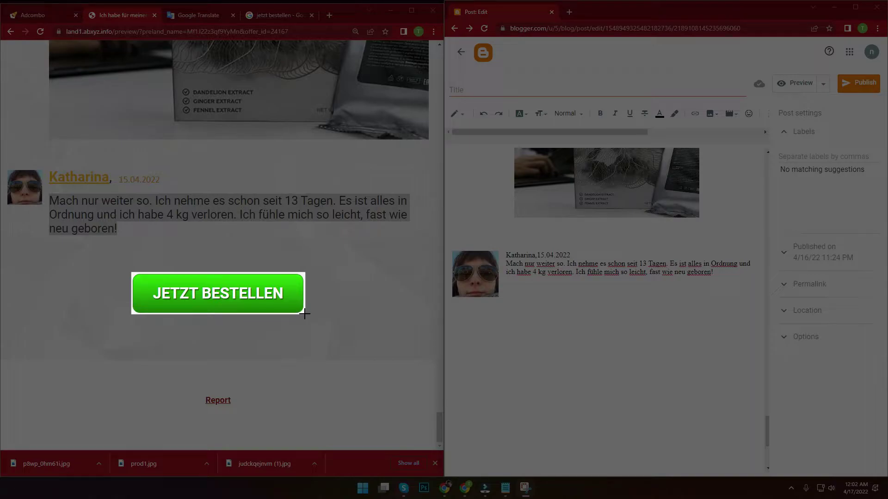
pyautogui.moveTo(305, 315); pyautogui.dragTo(305, 315)
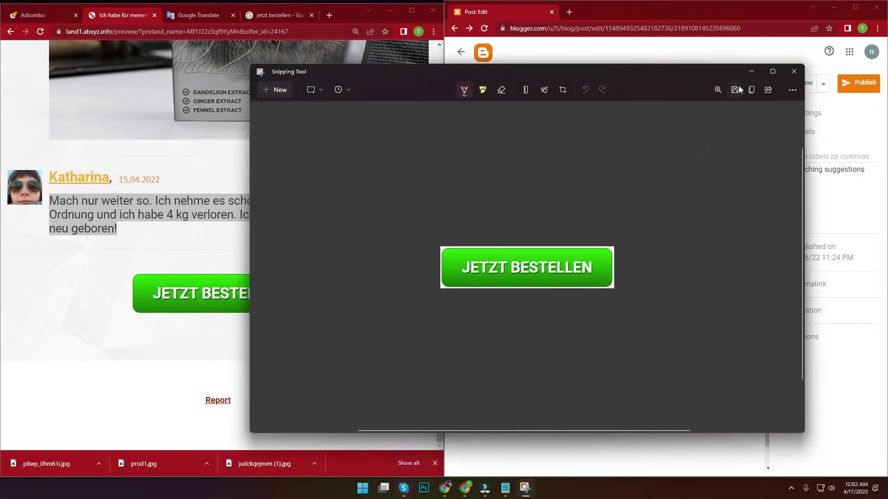
# - Save the button snip as a JPG in the Downloads folder and close the Snipping Tool
pyautogui.click(736, 90)
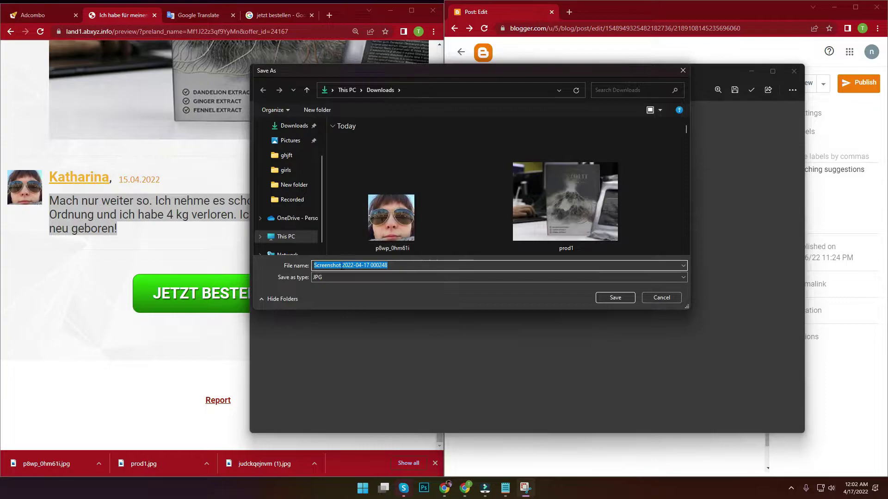
pyautogui.click(608, 297)
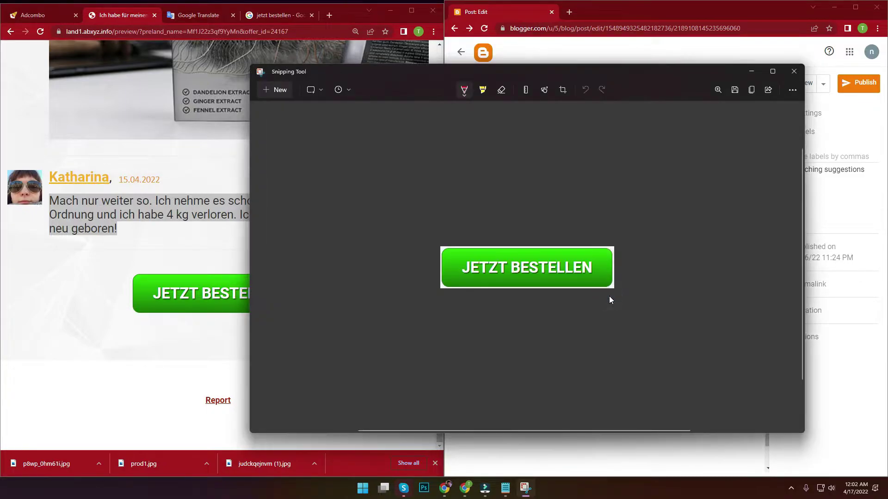
pyautogui.click(785, 74)
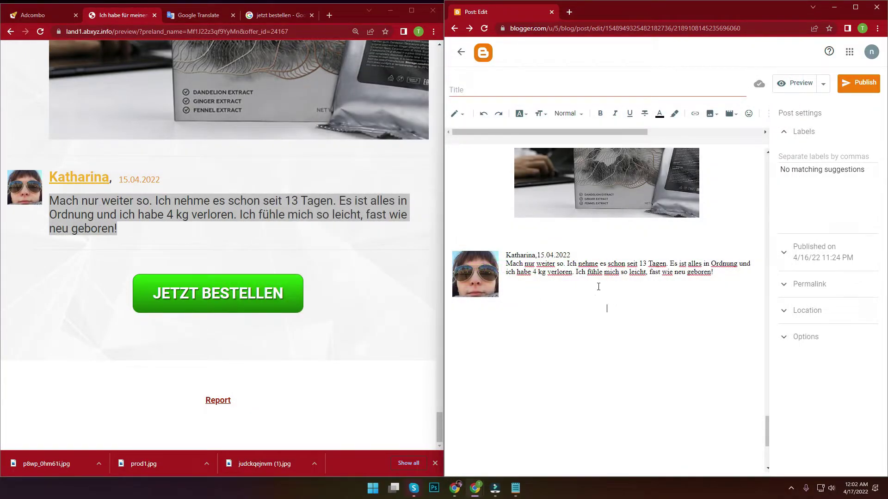
# - Maximize the post editor and insert the saved JETZT BESTELLEN button image from the computer below the last comment
pyautogui.click(855, 7)
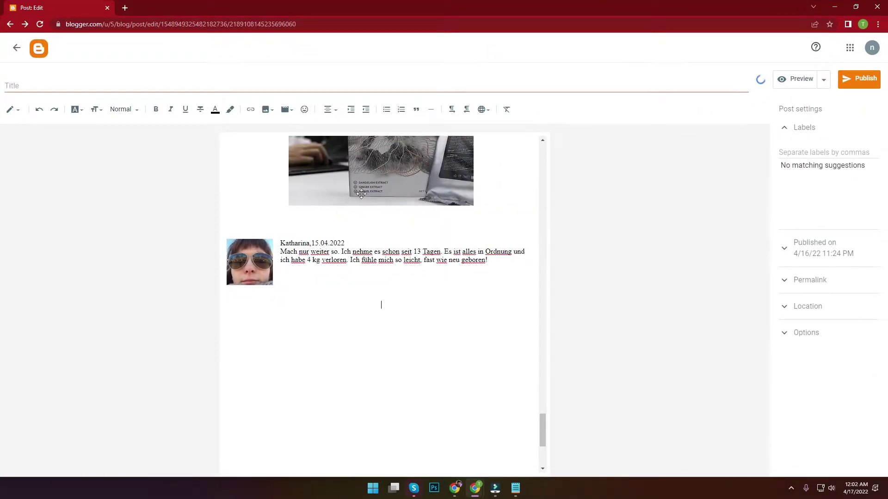
pyautogui.click(266, 109)
pyautogui.click(276, 132)
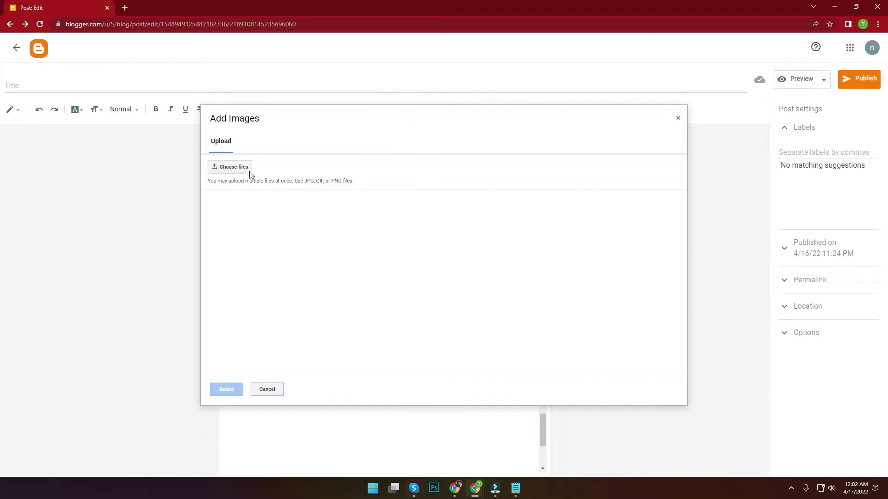
pyautogui.click(247, 167)
pyautogui.click(167, 143)
pyautogui.doubleClick(167, 143)
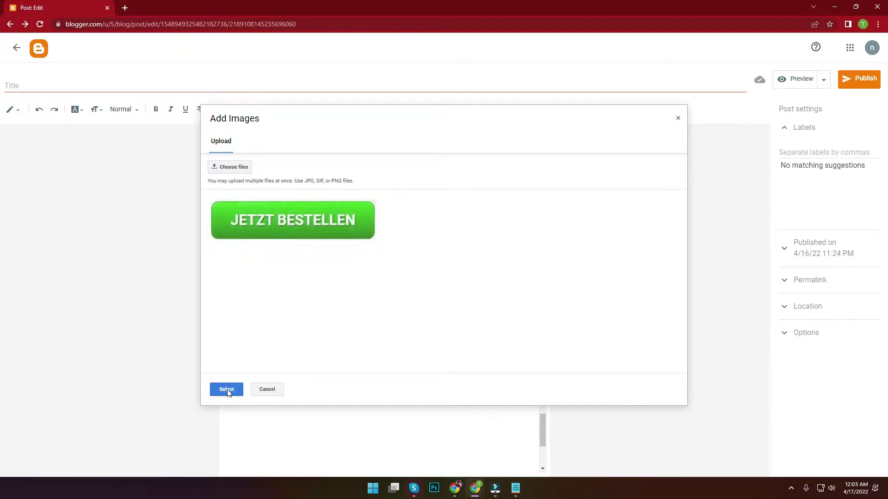
pyautogui.click(226, 390)
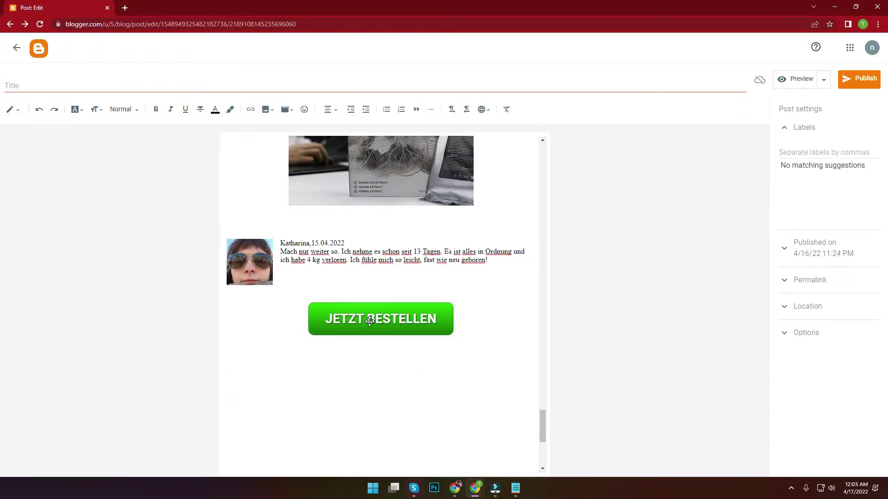
# - Try the JETZT BESTELLEN image at the Large and Small sizes and set it back to Medium
pyautogui.click(370, 322)
pyautogui.click(363, 352)
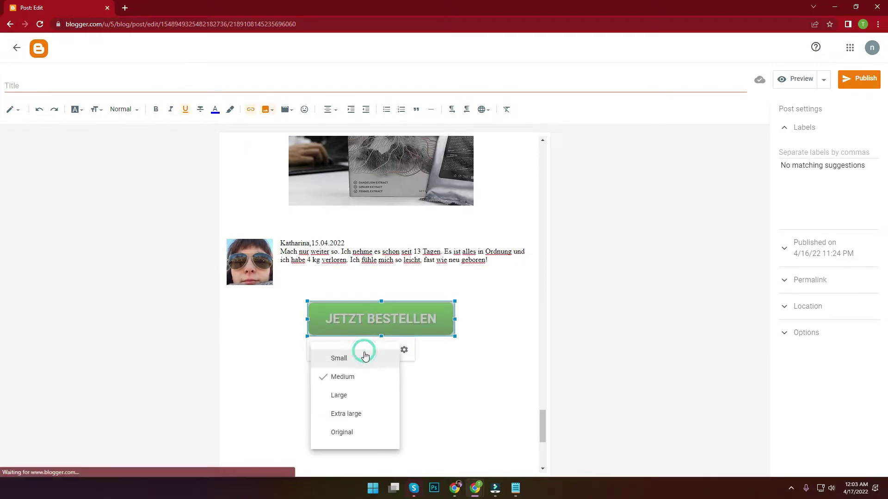
pyautogui.click(339, 394)
pyautogui.click(399, 372)
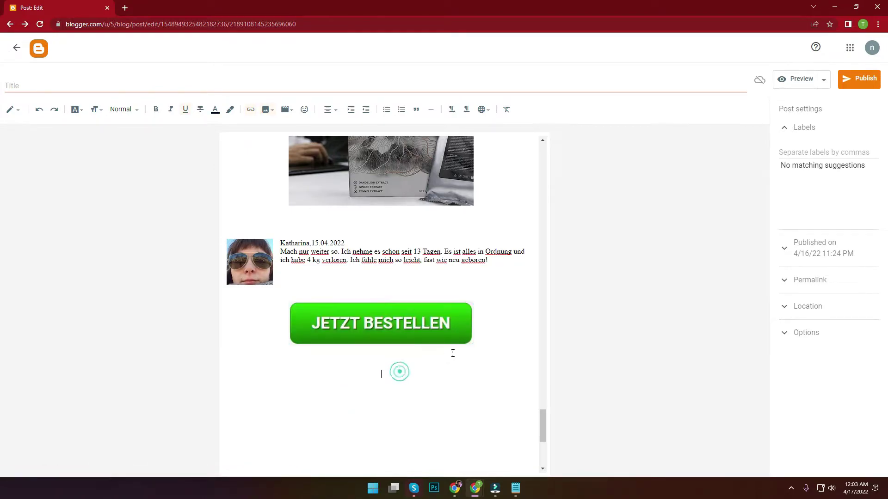
pyautogui.click(451, 332)
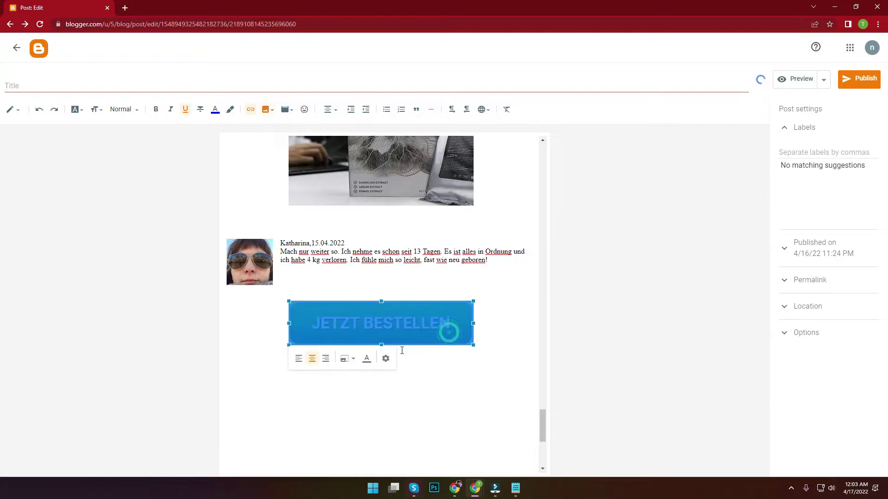
pyautogui.click(353, 359)
pyautogui.click(322, 367)
pyautogui.click(405, 317)
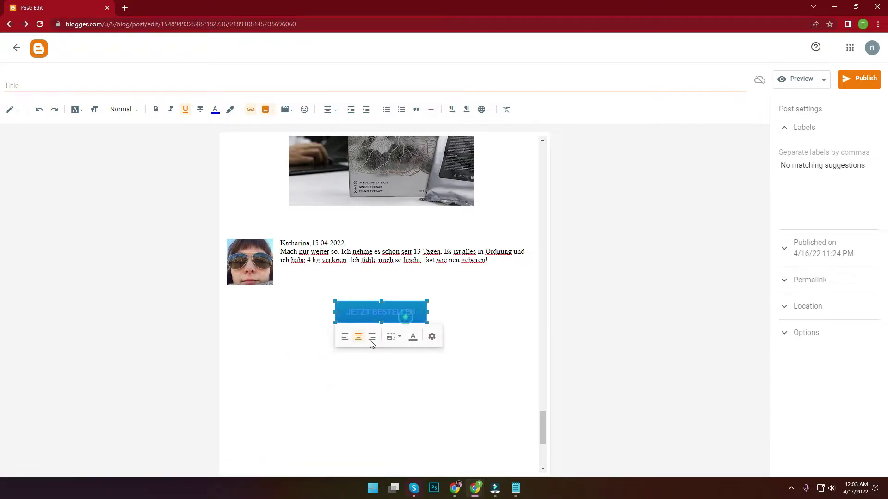
pyautogui.click(391, 337)
pyautogui.click(366, 363)
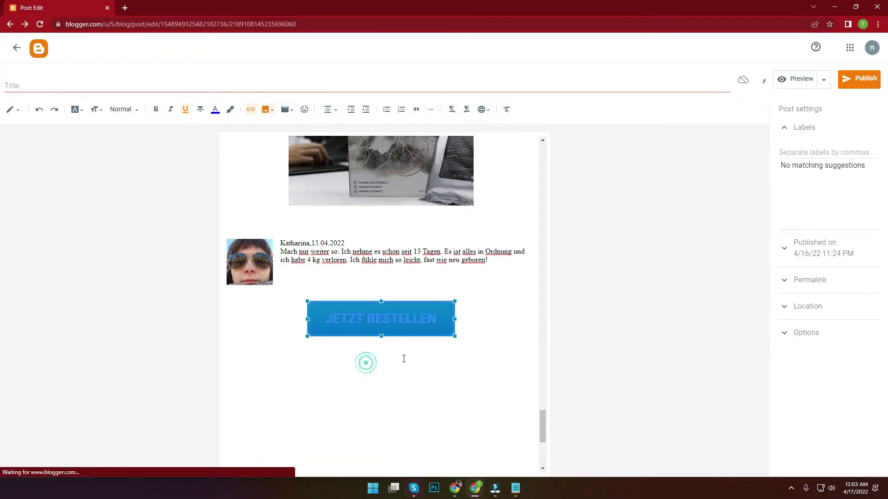
# - Delete the stray profile photo at the end of the post and the empty lines below the JETZT BESTELLEN image
pyautogui.scroll(-5, 486, 321)
pyautogui.scroll(10, 475, 333)
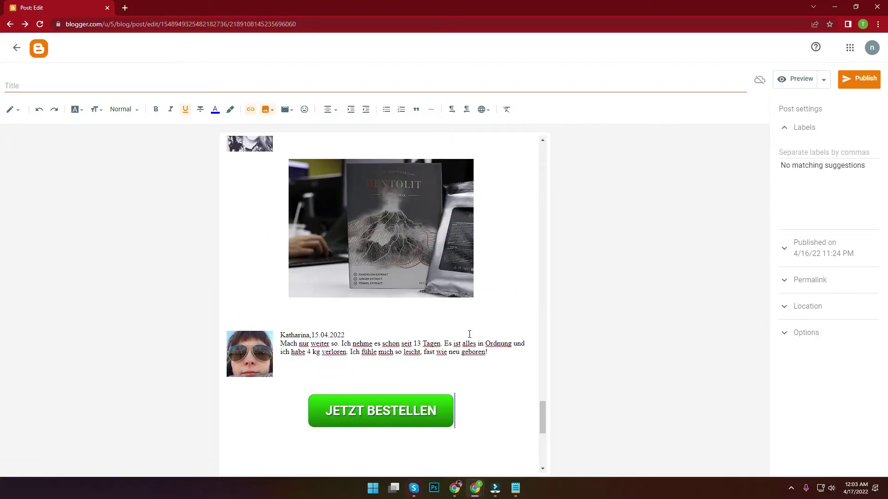
pyautogui.scroll(15, 356, 352)
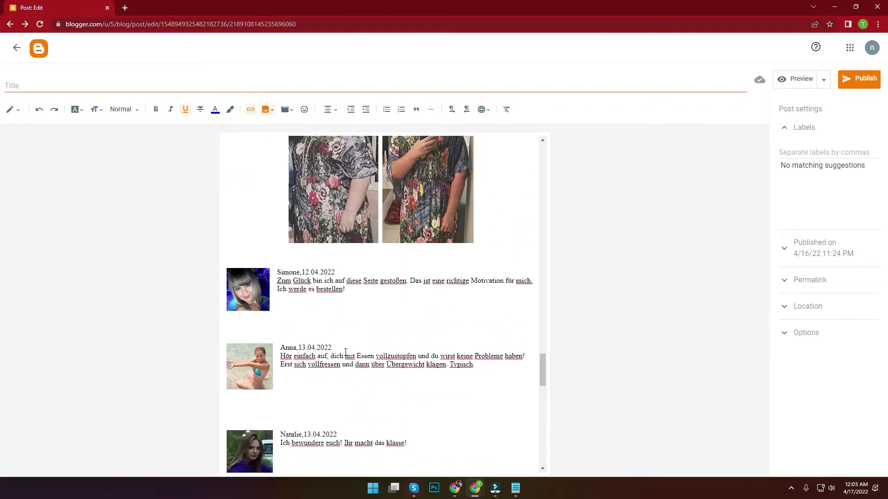
pyautogui.scroll(15, 337, 352)
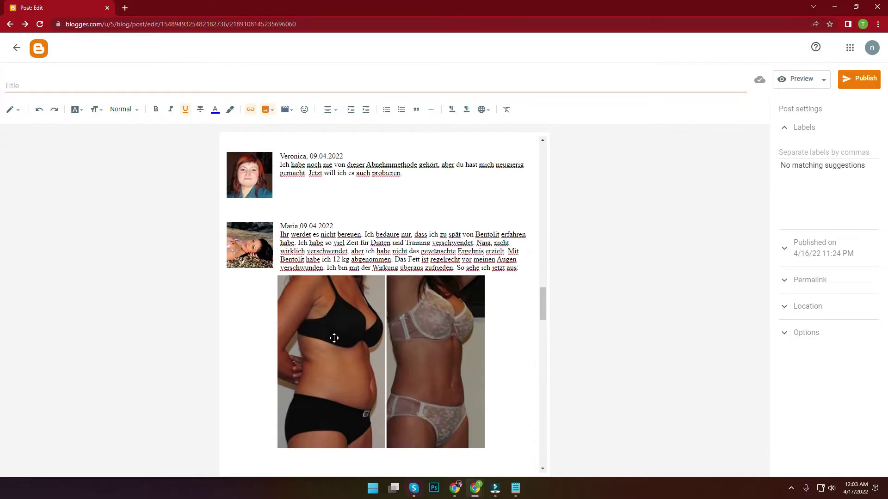
pyautogui.scroll(-20, 334, 315)
pyautogui.scroll(-10, 333, 316)
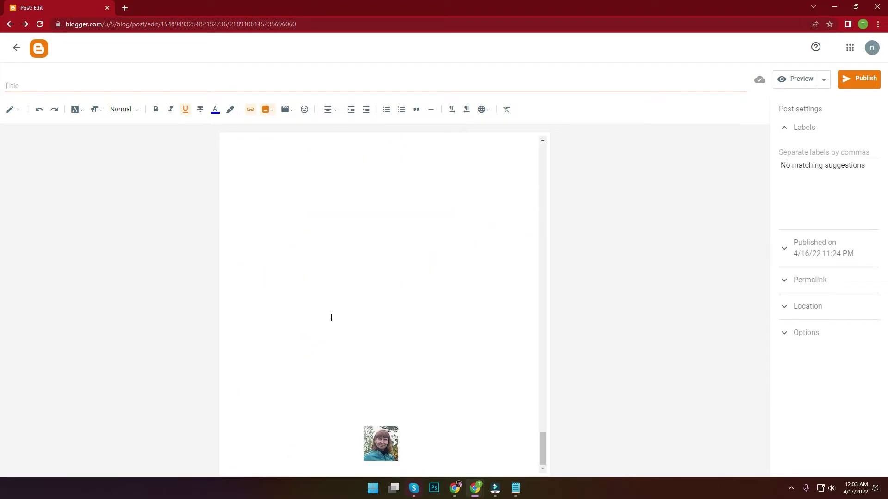
pyautogui.click(421, 417)
pyautogui.click(414, 454)
pyautogui.press('BackSpace')
pyautogui.scroll(5, 404, 437)
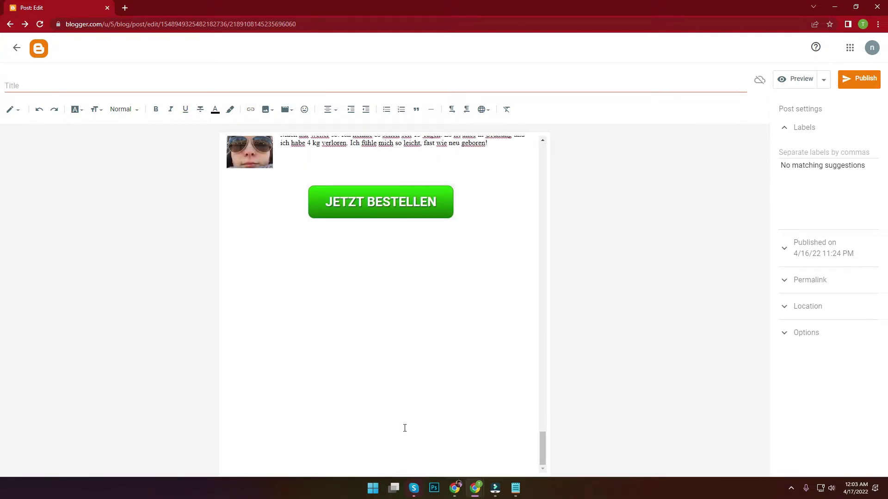
pyautogui.scroll(4, 404, 426)
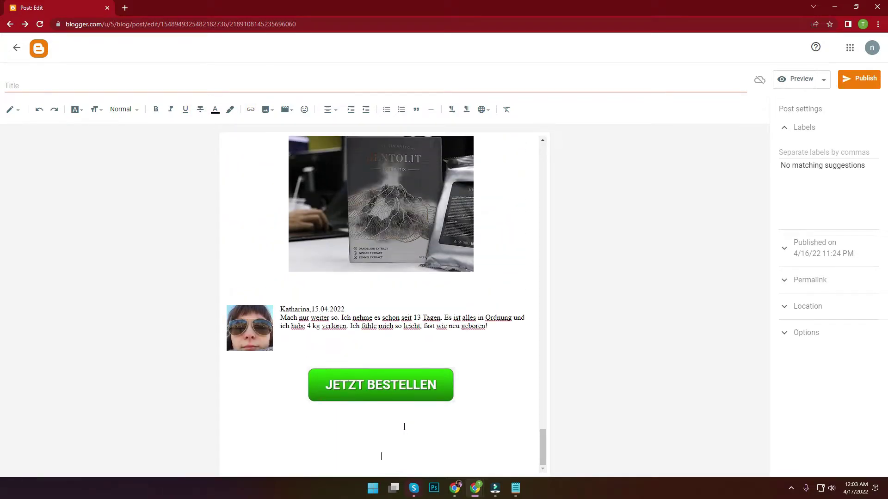
pyautogui.scroll(3, 404, 426)
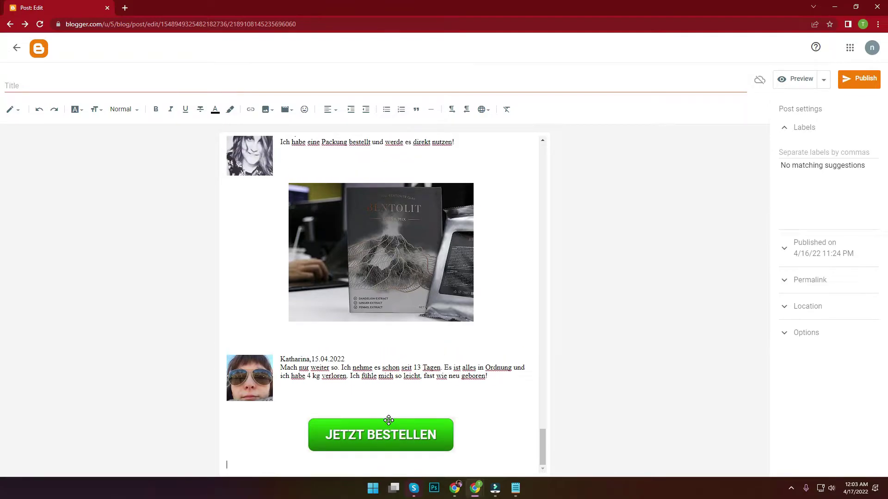
pyautogui.click(388, 419)
pyautogui.scroll(1, 388, 419)
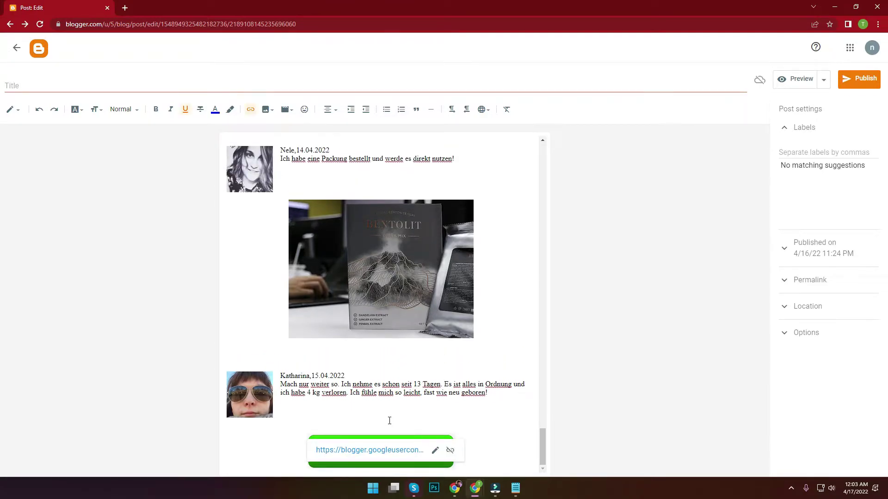
pyautogui.click(521, 460)
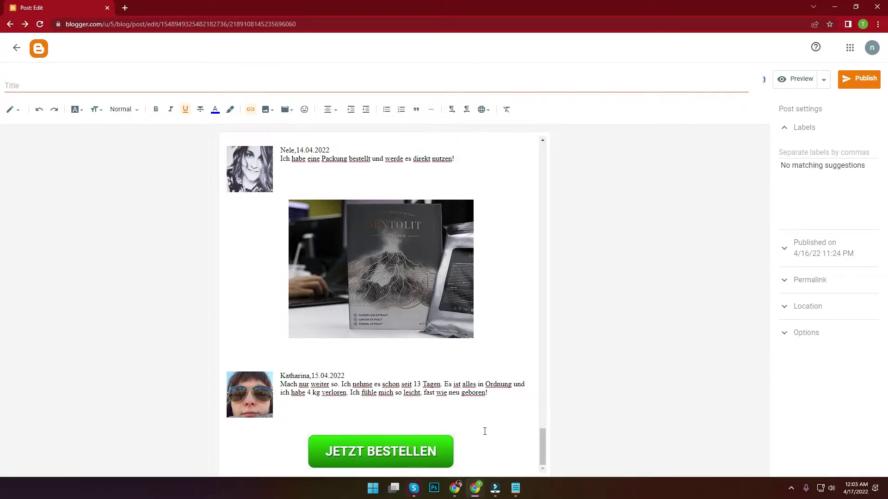
# - Put the post editor back beside the landing page and reset the landing page's zoom to its default
pyautogui.moveTo(562, 4); pyautogui.dragTo(887, 92)
pyautogui.hotkey('ctrl', '-')
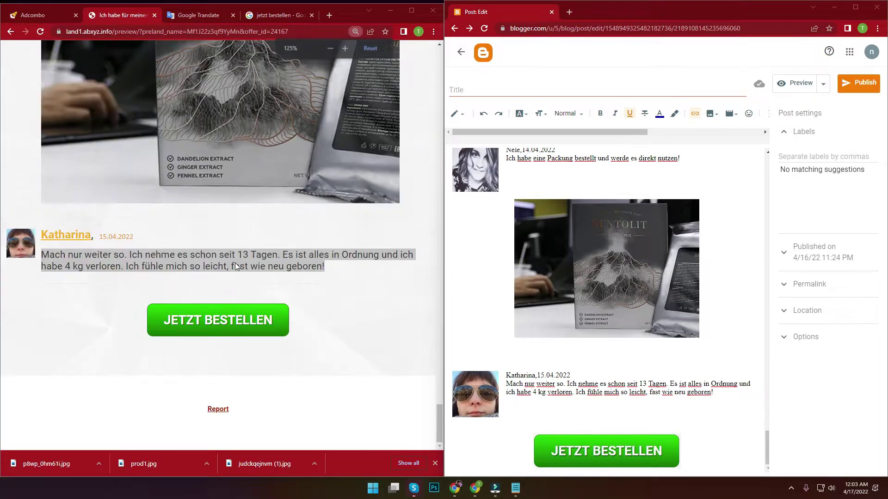
pyautogui.click(365, 45)
pyautogui.click(337, 357)
# - Compare the landing page and the post from the blog headline down to the first comments for differences in text, images and spacing
pyautogui.scroll(15, 336, 338)
pyautogui.scroll(10, 335, 334)
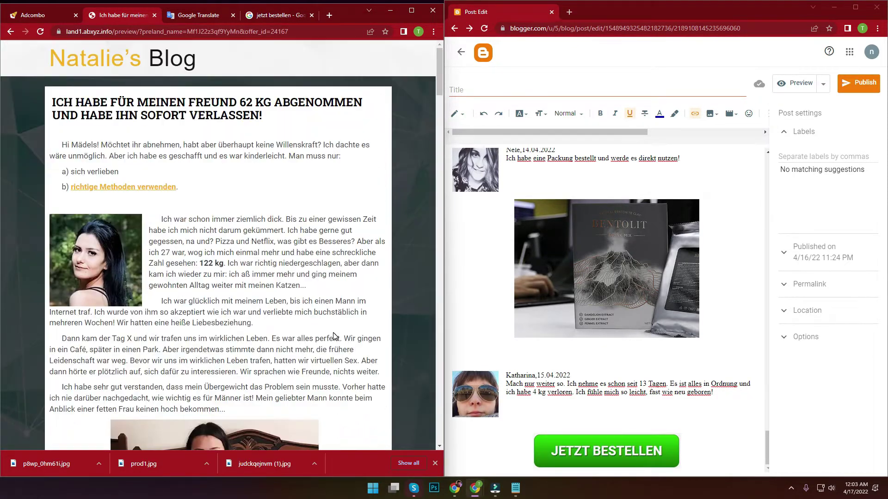
pyautogui.scroll(15, 594, 304)
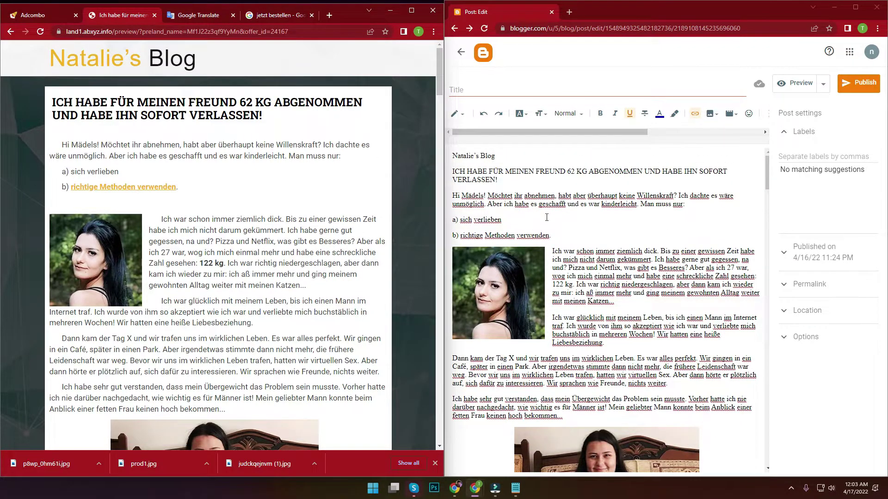
pyautogui.scroll(-5, 546, 218)
pyautogui.scroll(-10, 217, 277)
pyautogui.scroll(-5, 519, 318)
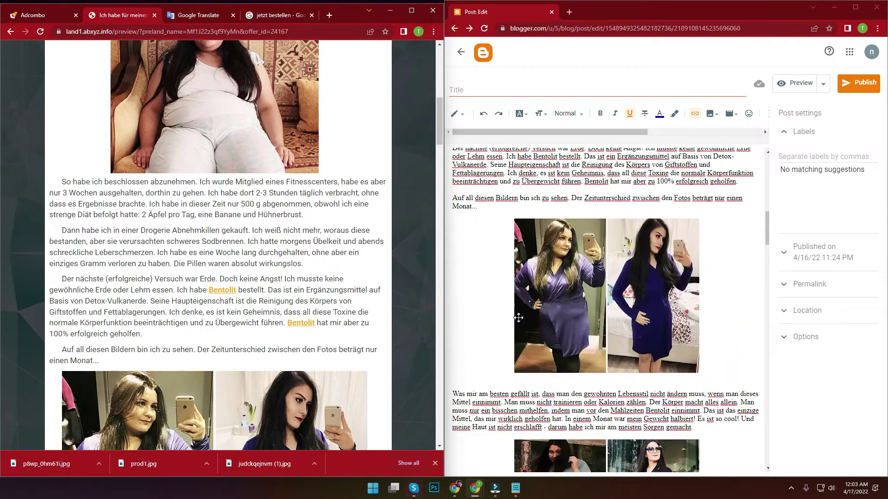
pyautogui.scroll(-9, 233, 367)
pyautogui.scroll(-6, 557, 367)
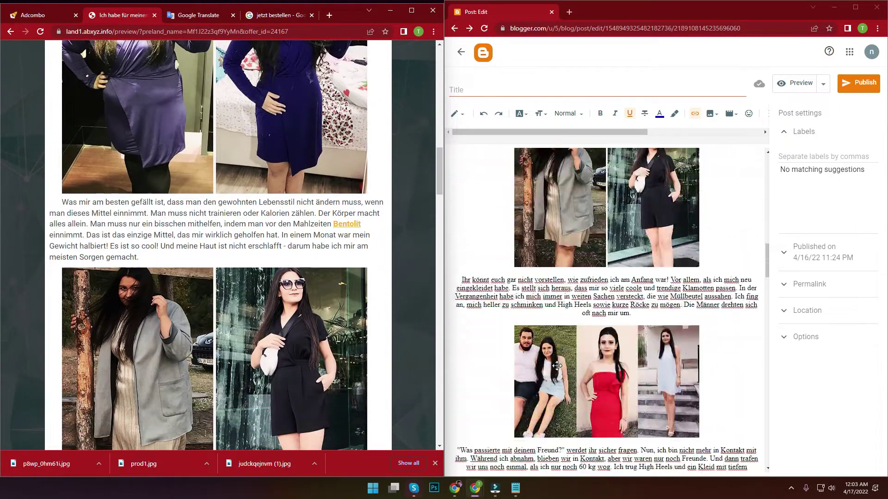
pyautogui.scroll(-3, 557, 367)
pyautogui.scroll(-12, 249, 370)
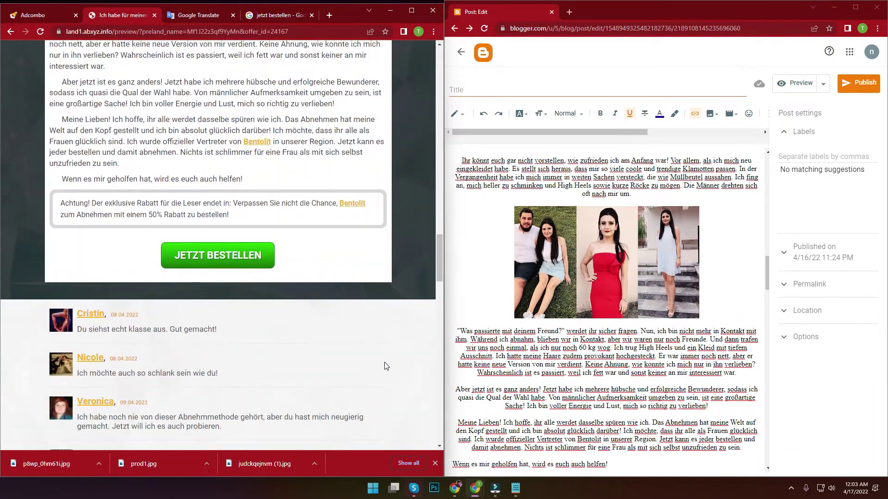
pyautogui.scroll(-8, 551, 350)
pyautogui.scroll(-5, 321, 307)
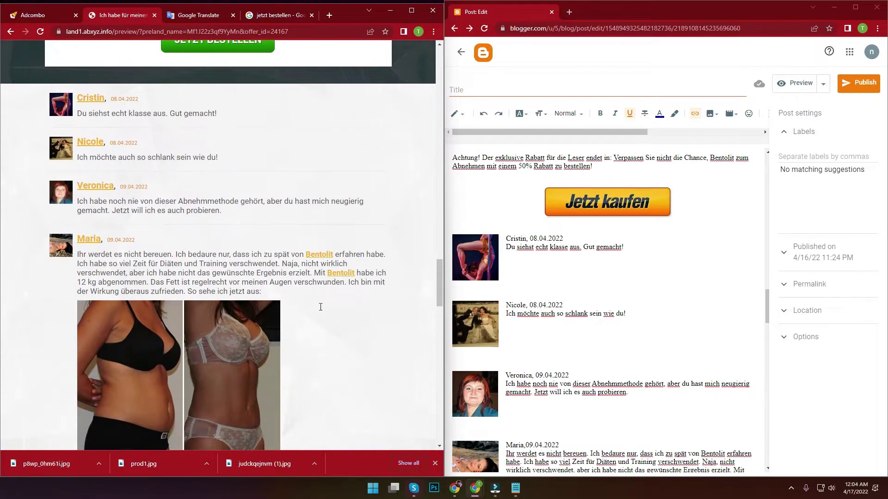
pyautogui.scroll(-2, 585, 325)
pyautogui.scroll(2, 585, 326)
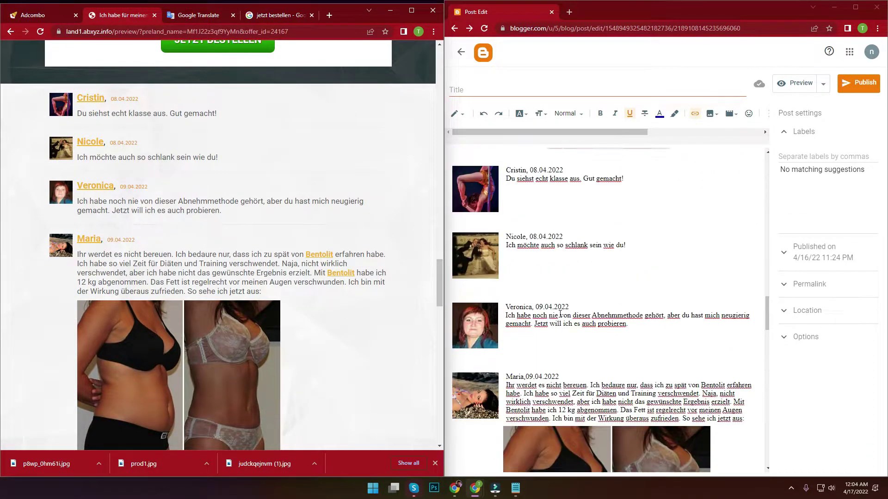
# - Add a blank line after each of the first three comments, dated 08.04.2022 and 09.04.2022, to widen their spacing
pyautogui.click(491, 285)
pyautogui.press('Return')
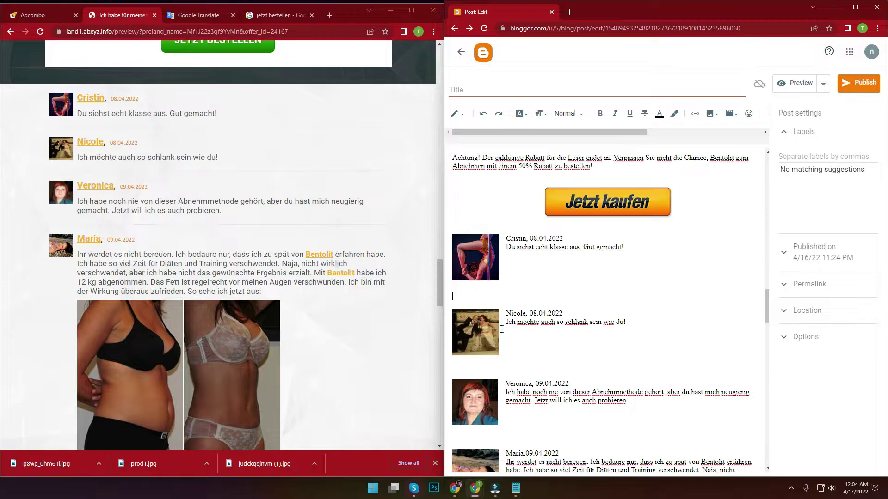
pyautogui.press('Return')
pyautogui.scroll(-2, 485, 372)
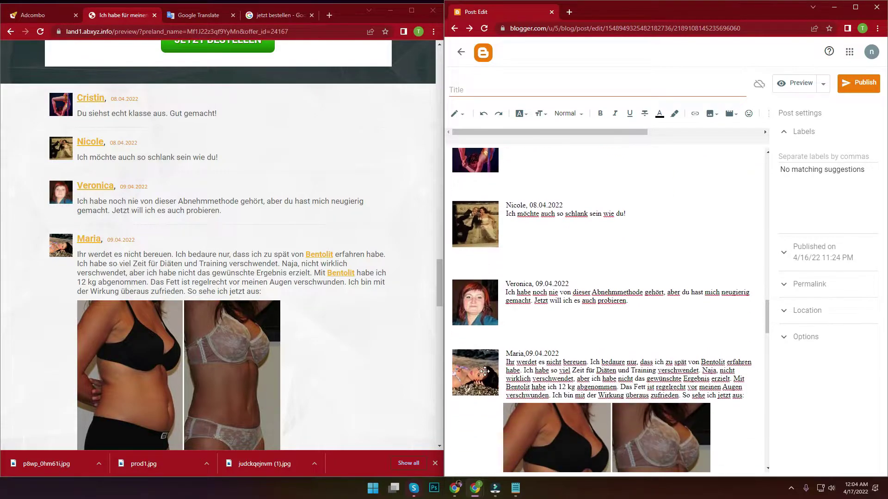
pyautogui.click(494, 336)
pyautogui.press('Return')
# - Add a blank line after each of the three comments that follow the first before-and-after photo in the comment section
pyautogui.scroll(-5, 488, 338)
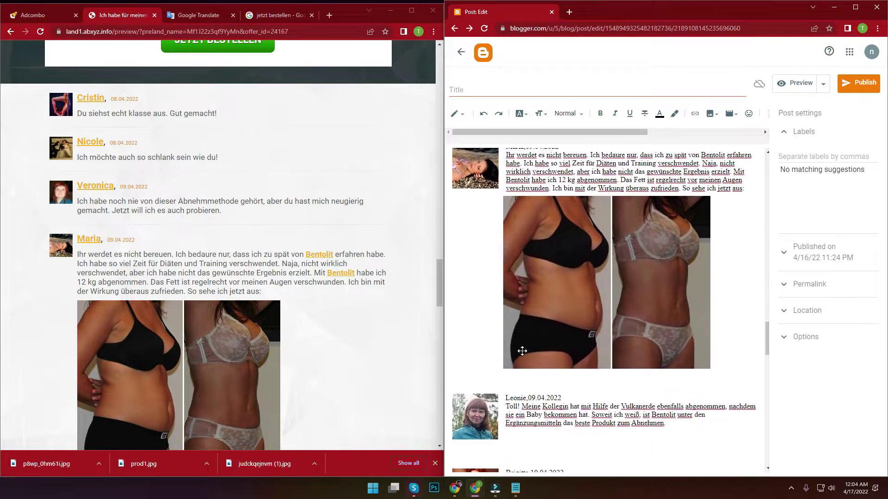
pyautogui.scroll(-4, 329, 312)
pyautogui.scroll(-3, 328, 312)
pyautogui.scroll(-2, 481, 230)
pyautogui.click(482, 230)
pyautogui.press('Return')
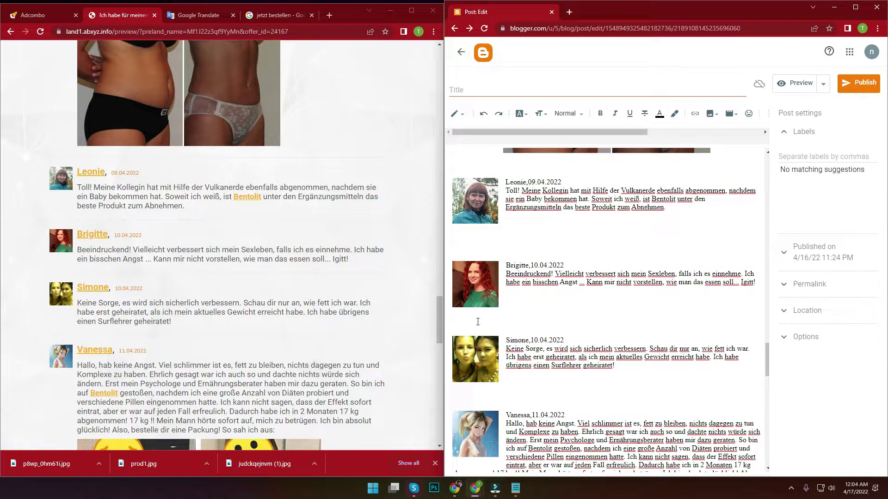
pyautogui.click(478, 322)
pyautogui.press('Return')
pyautogui.scroll(-2, 477, 319)
pyautogui.click(484, 298)
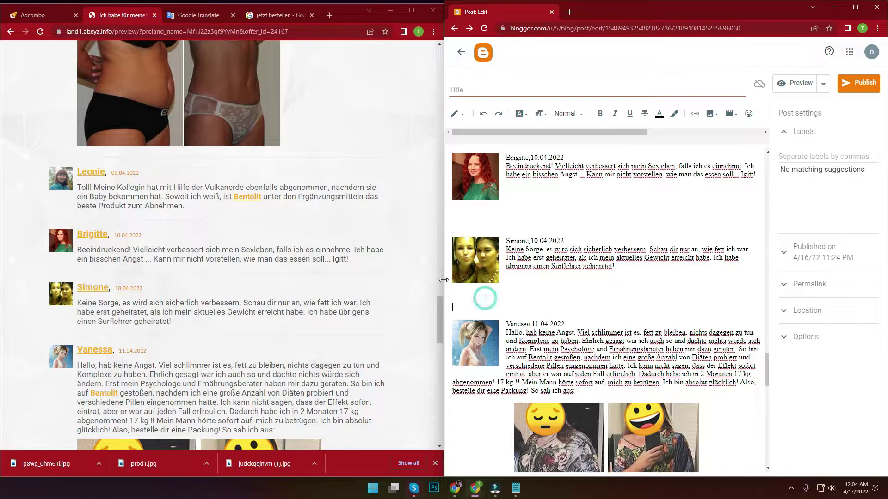
pyautogui.scroll(-4, 498, 333)
pyautogui.scroll(-8, 498, 333)
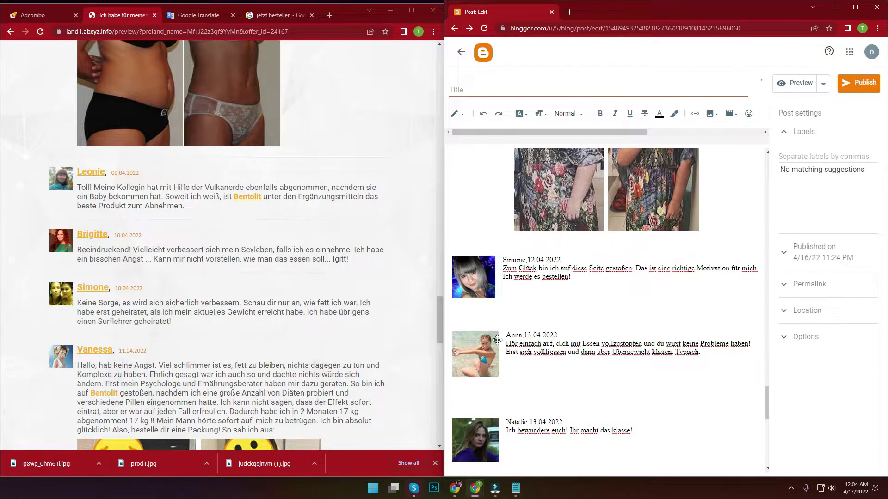
# - Compare the remaining comments, the product photo and the order button at the end of the post with the landing page
pyautogui.scroll(-4, 312, 342)
pyautogui.scroll(-8, 312, 343)
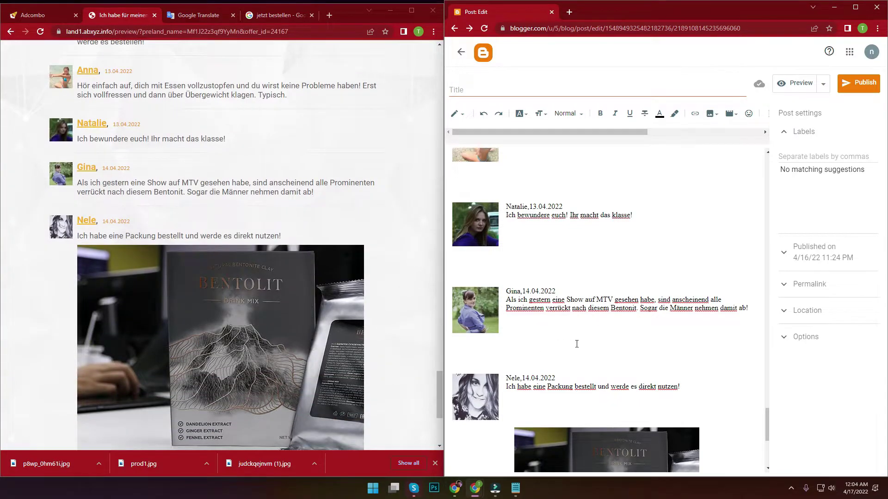
pyautogui.scroll(-2, 575, 352)
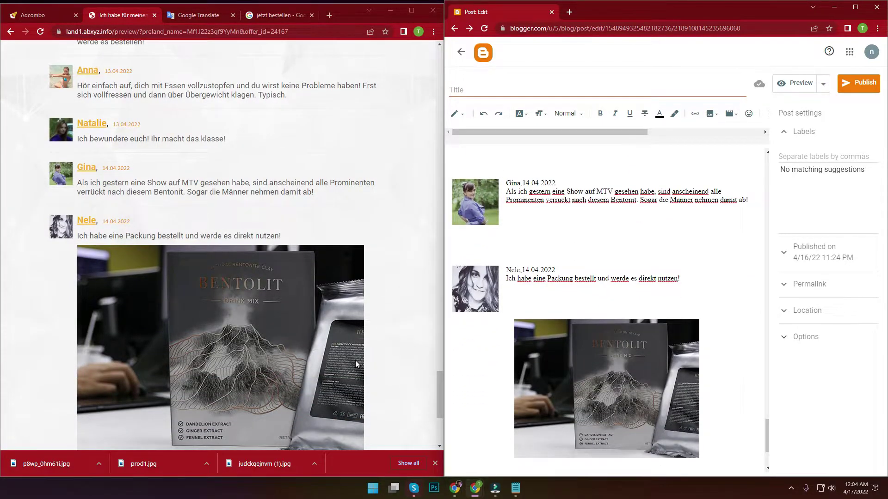
pyautogui.scroll(2, 356, 360)
pyautogui.scroll(2, 511, 370)
pyautogui.scroll(-2, 349, 371)
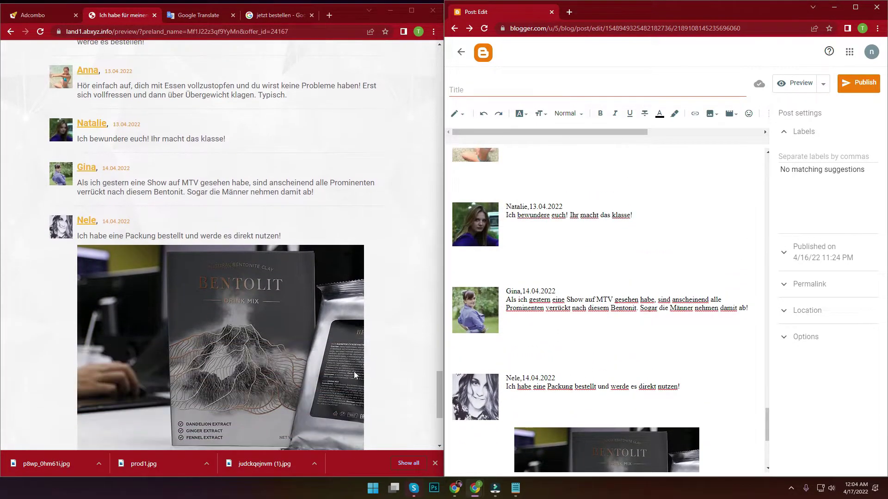
pyautogui.scroll(-4, 601, 370)
pyautogui.scroll(-5, 367, 366)
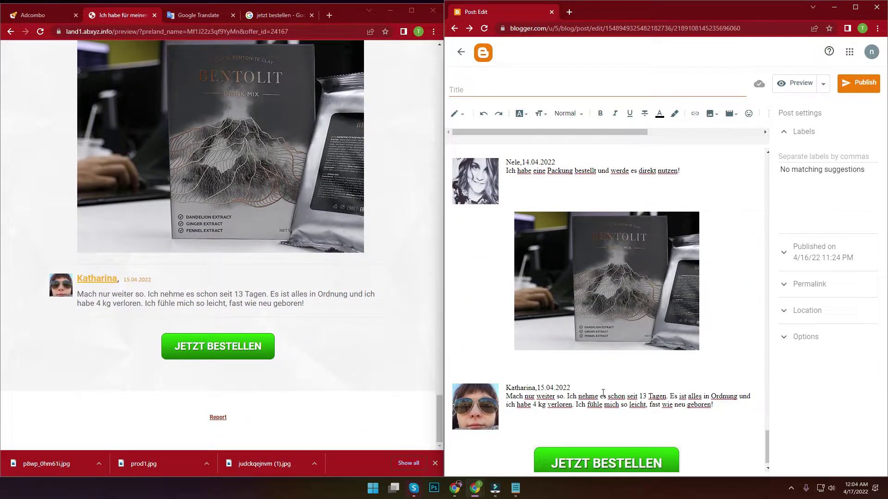
pyautogui.scroll(-1, 606, 396)
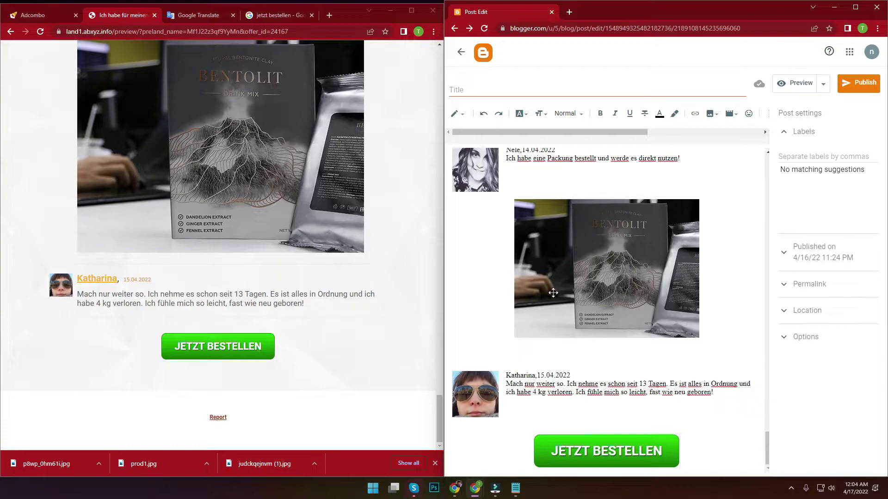
# - Set the blog name at the top of the post to the Heading style and the Largest font size
pyautogui.scroll(20, 549, 288)
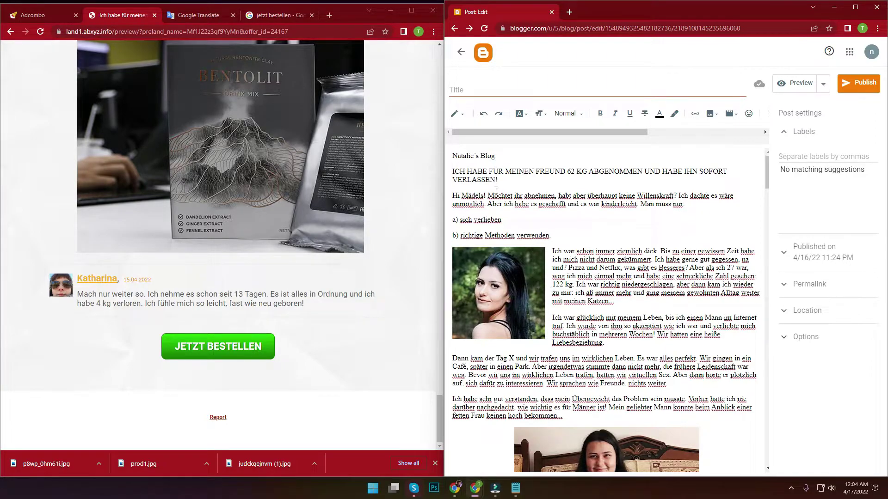
pyautogui.scroll(15, 193, 283)
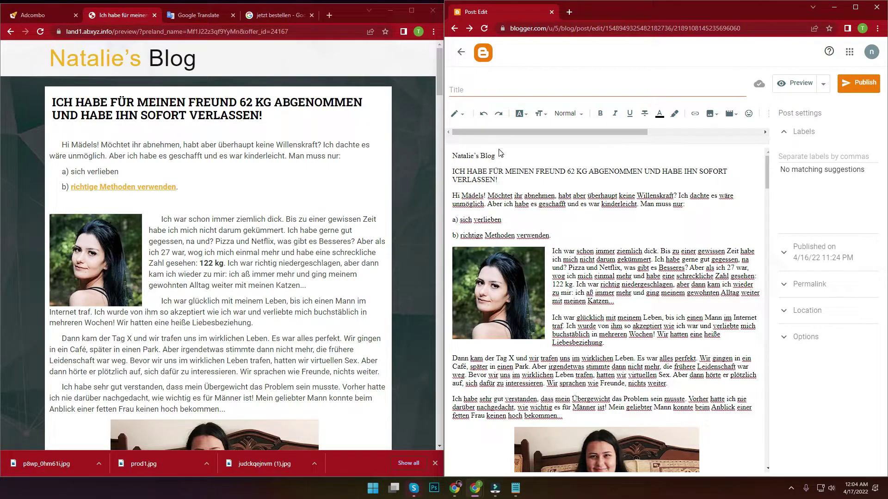
pyautogui.tripleClick(482, 154)
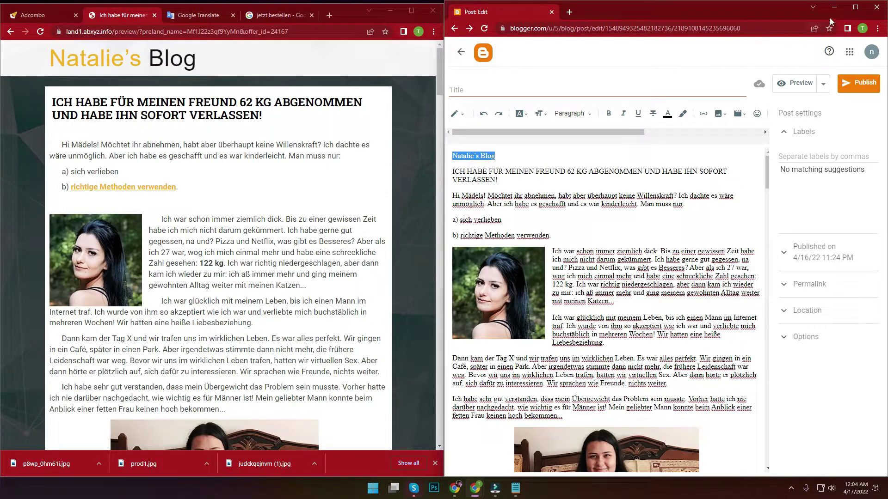
pyautogui.click(852, 8)
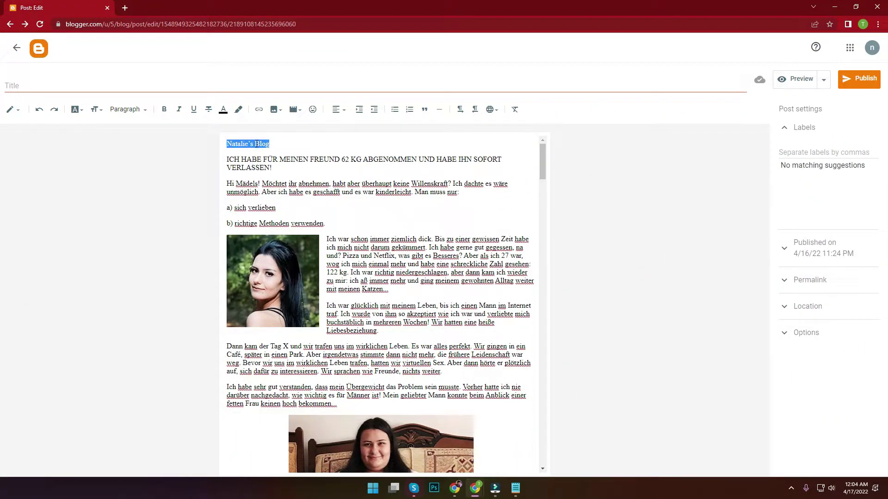
pyautogui.click(142, 116)
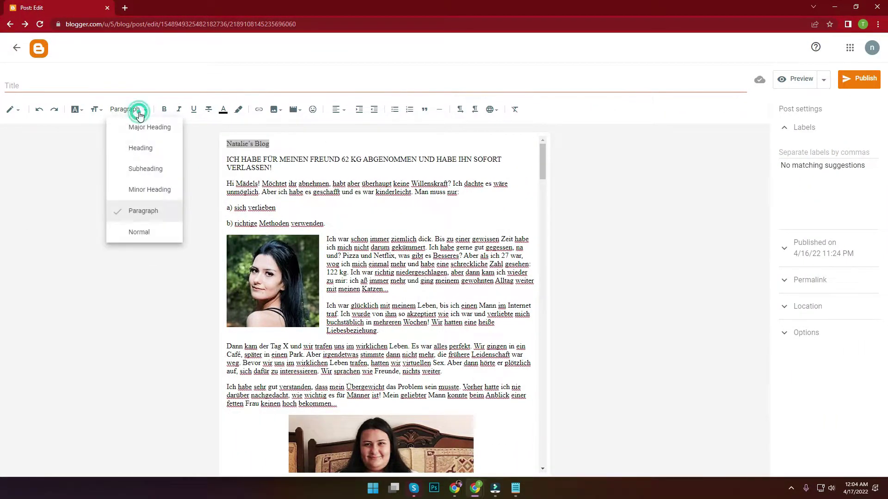
pyautogui.click(145, 153)
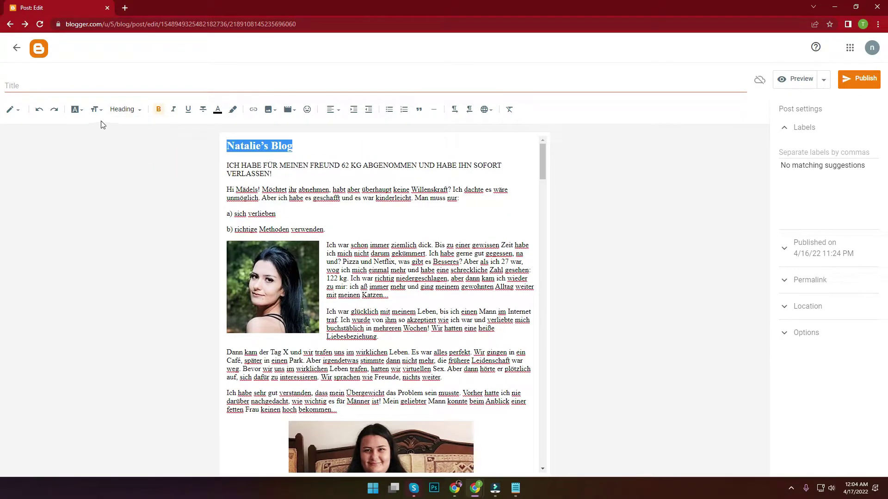
pyautogui.click(96, 109)
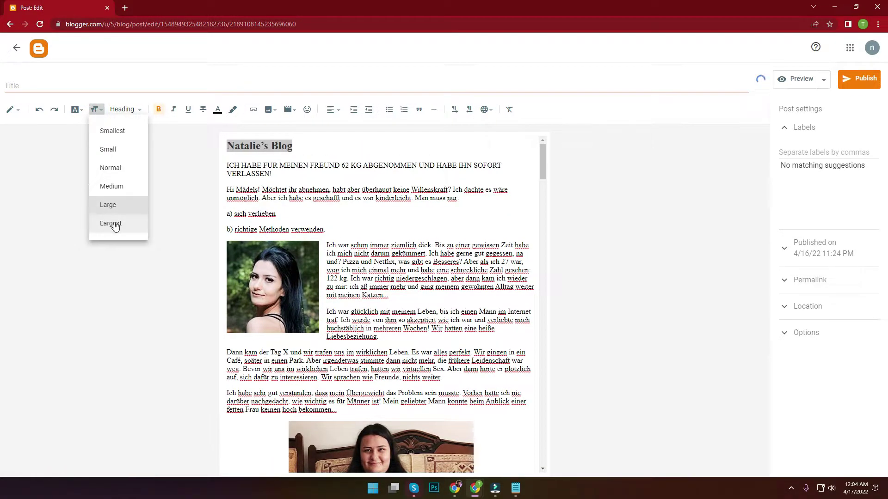
pyautogui.click(116, 225)
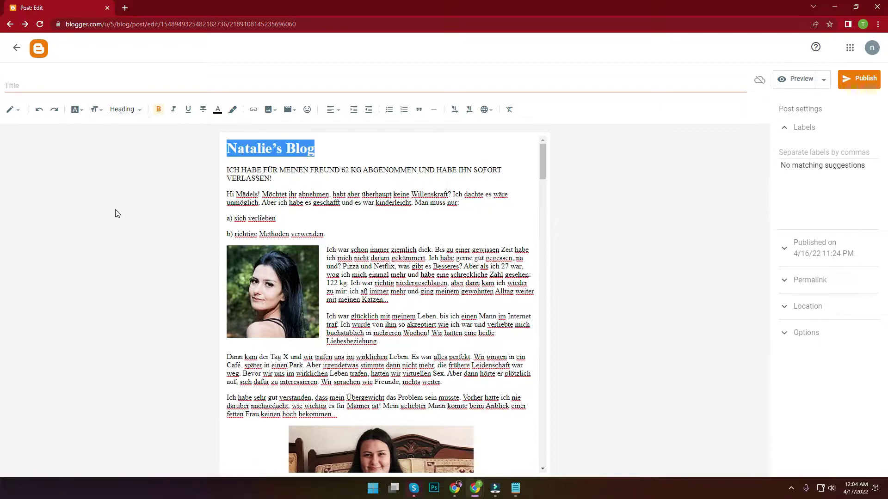
pyautogui.click(175, 111)
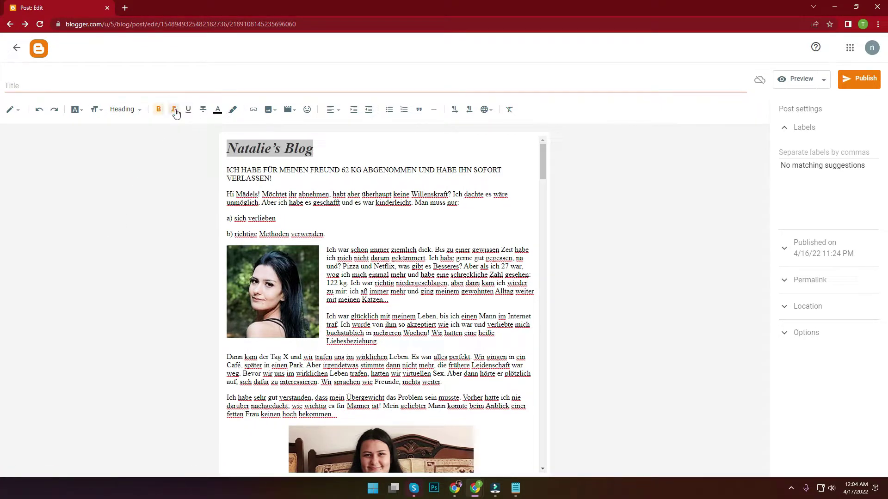
pyautogui.click(175, 112)
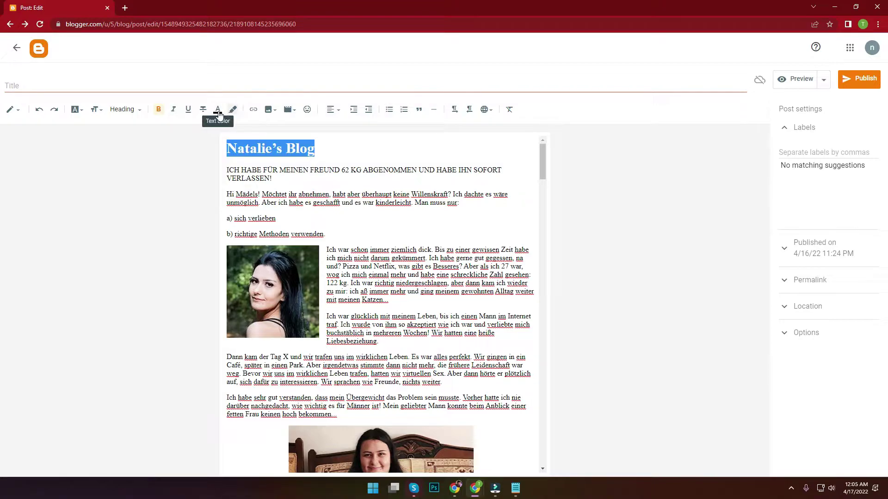
pyautogui.click(233, 110)
pyautogui.click(638, 182)
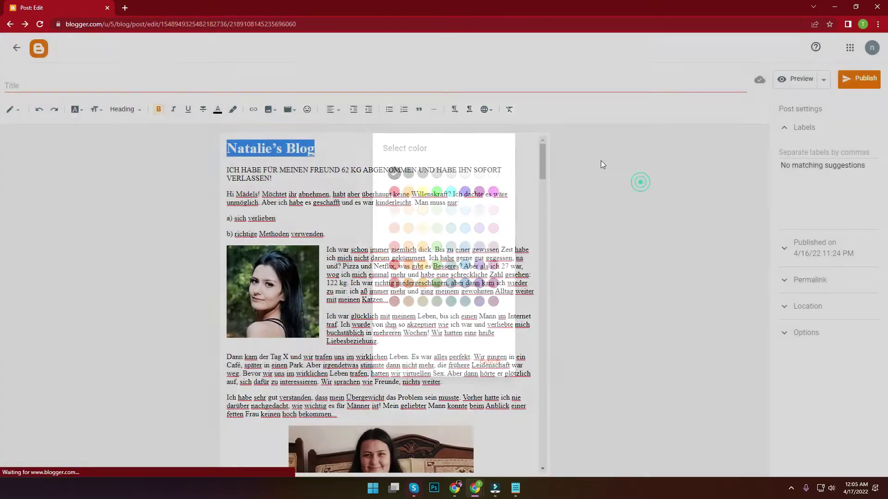
# - Place the post editor beside the landing page and try a custom orange text color on the blog name's first word
pyautogui.moveTo(476, 12); pyautogui.dragTo(639, 41)
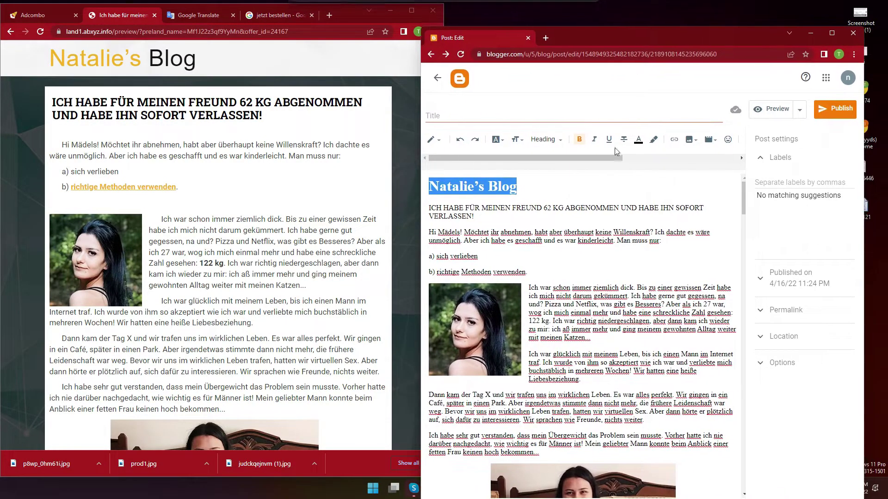
pyautogui.moveTo(483, 188); pyautogui.dragTo(430, 185)
pyautogui.click(638, 139)
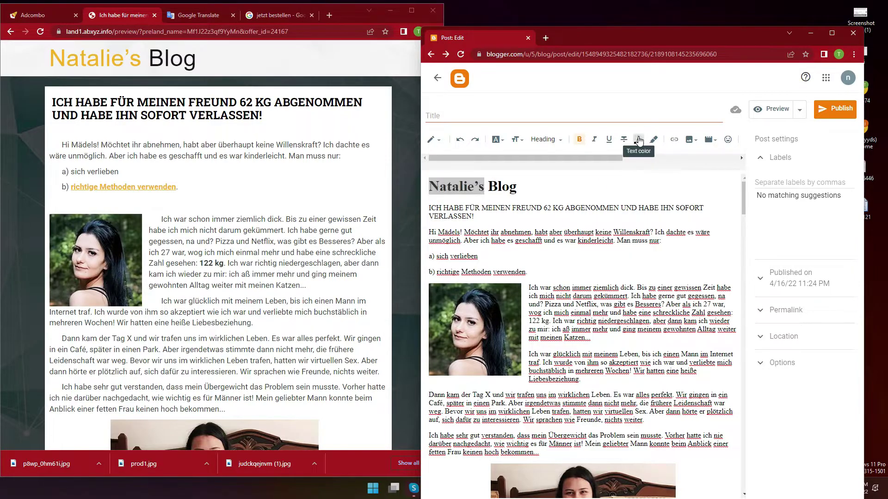
pyautogui.click(587, 366)
pyautogui.click(609, 264)
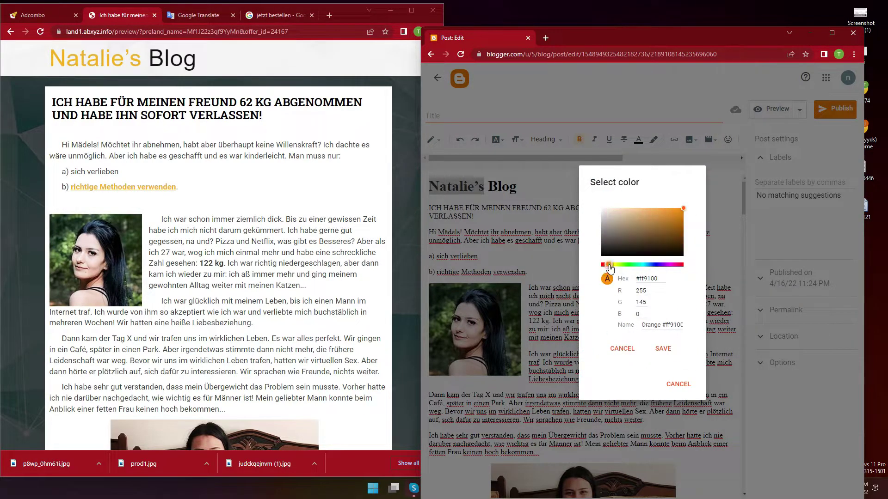
pyautogui.moveTo(672, 218); pyautogui.dragTo(678, 217)
pyautogui.click(662, 350)
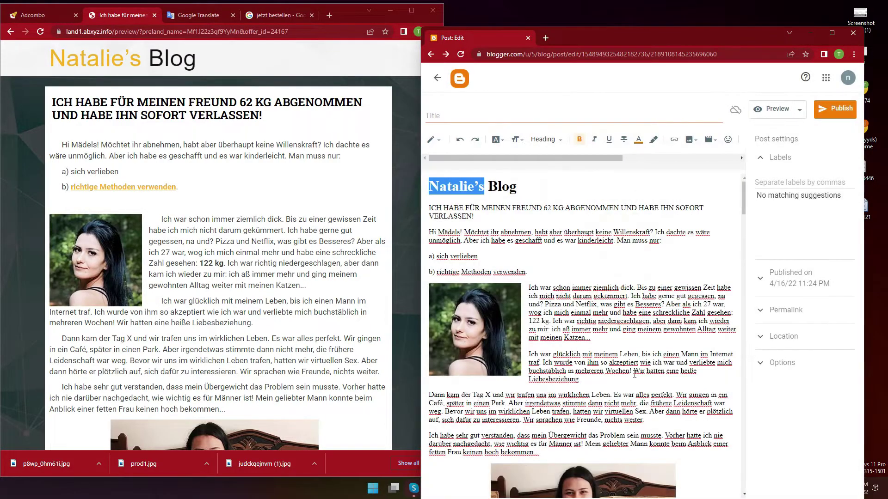
# - Color the first word of the blog name with an orange from the preset text colors
pyautogui.click(547, 199)
pyautogui.moveTo(484, 186); pyautogui.dragTo(431, 186)
pyautogui.click(638, 140)
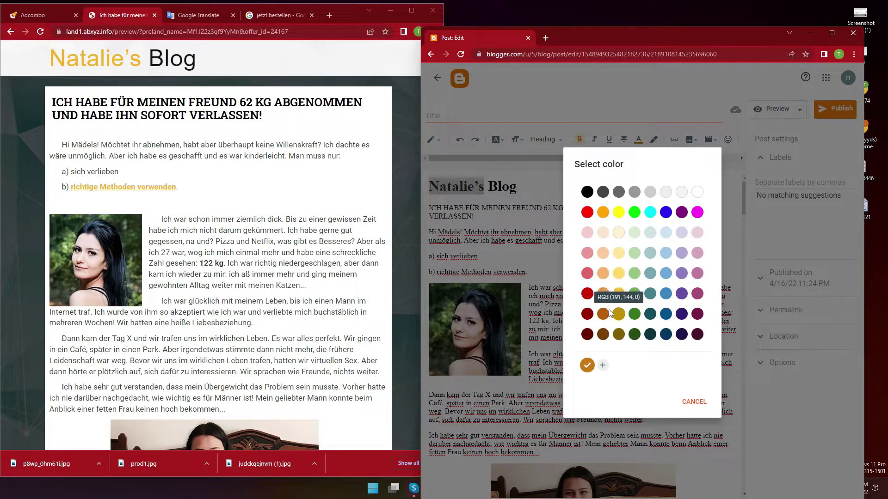
pyautogui.click(602, 293)
pyautogui.click(502, 188)
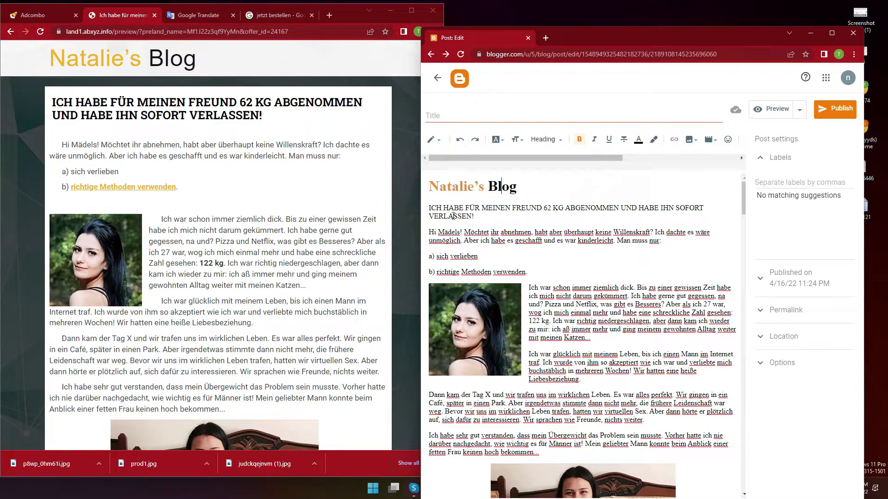
# - Make the uppercase "ICH HABE FÜR MEINEN FREUND 62 KG ABGENOMMEN" headline bold and give it the Heading style
pyautogui.moveTo(433, 211); pyautogui.dragTo(451, 221)
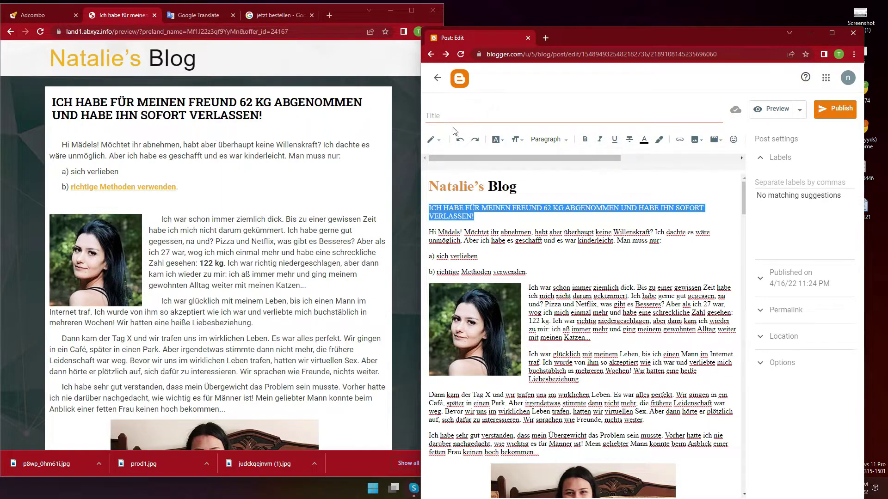
pyautogui.click(585, 139)
pyautogui.click(548, 139)
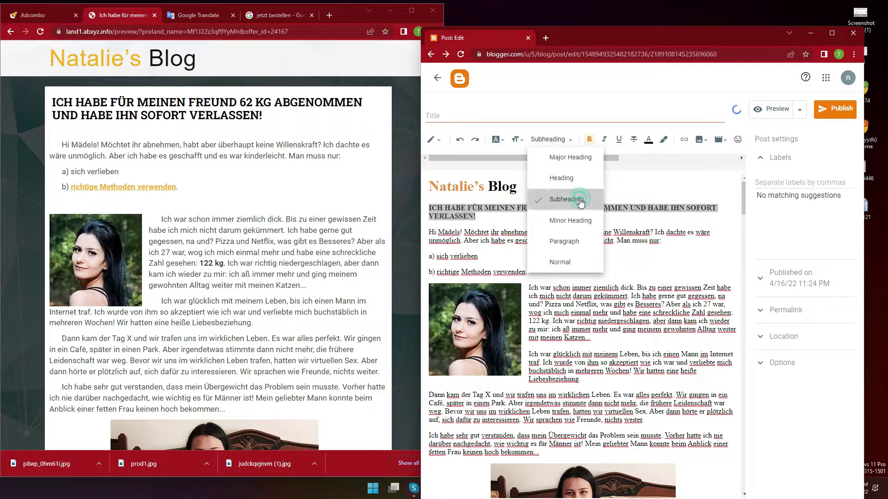
pyautogui.click(580, 199)
pyautogui.click(562, 140)
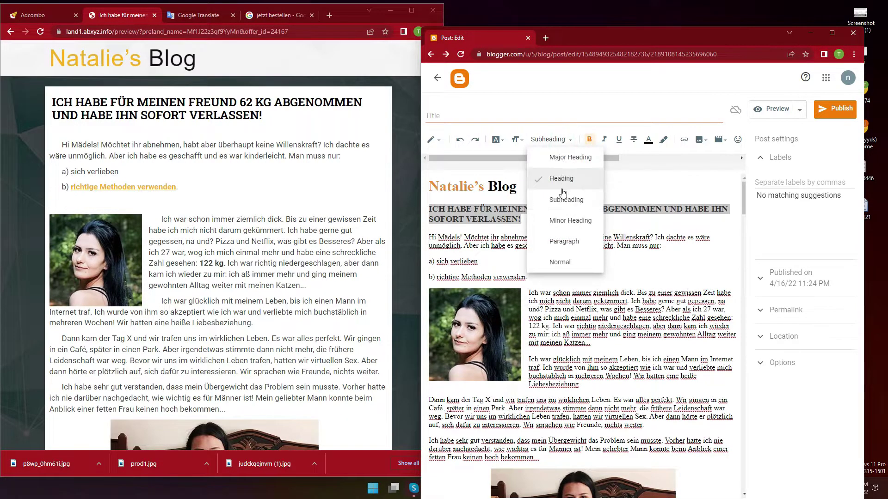
pyautogui.click(563, 220)
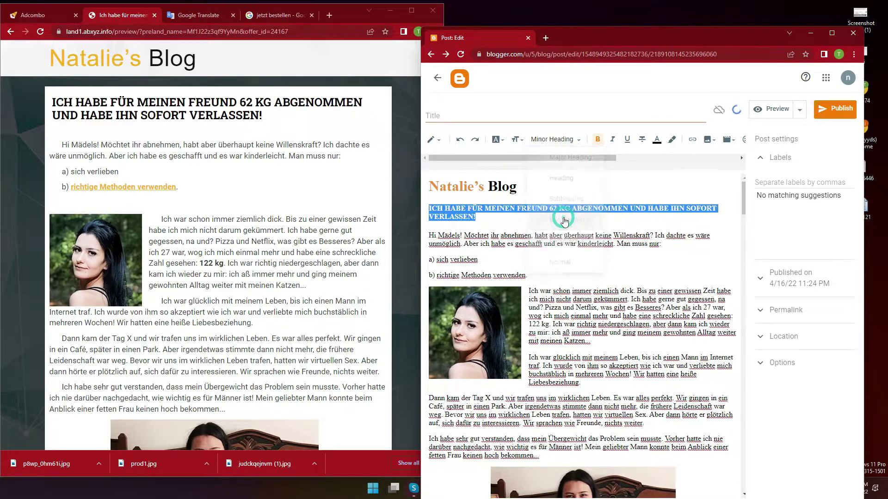
pyautogui.click(552, 139)
pyautogui.click(572, 243)
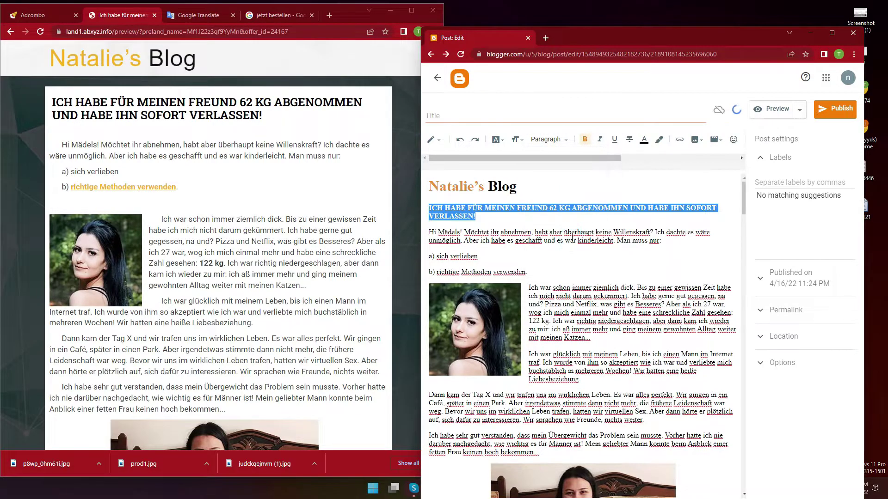
pyautogui.click(551, 140)
pyautogui.click(559, 179)
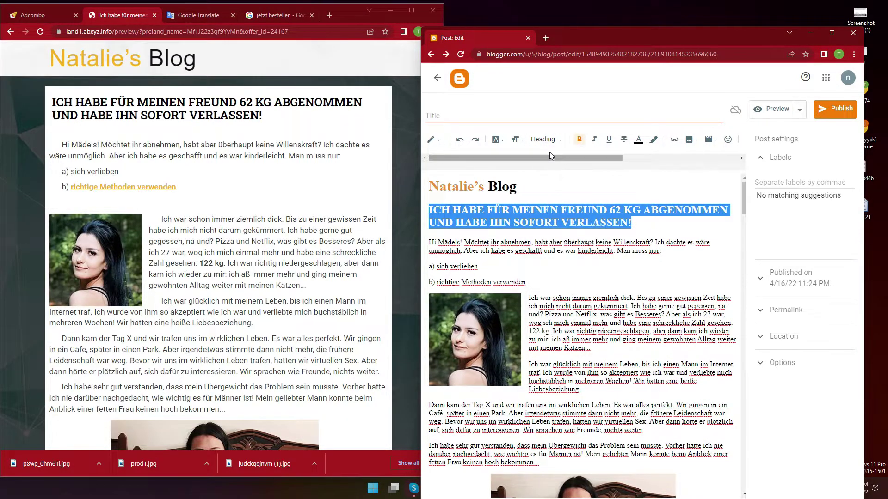
pyautogui.click(668, 228)
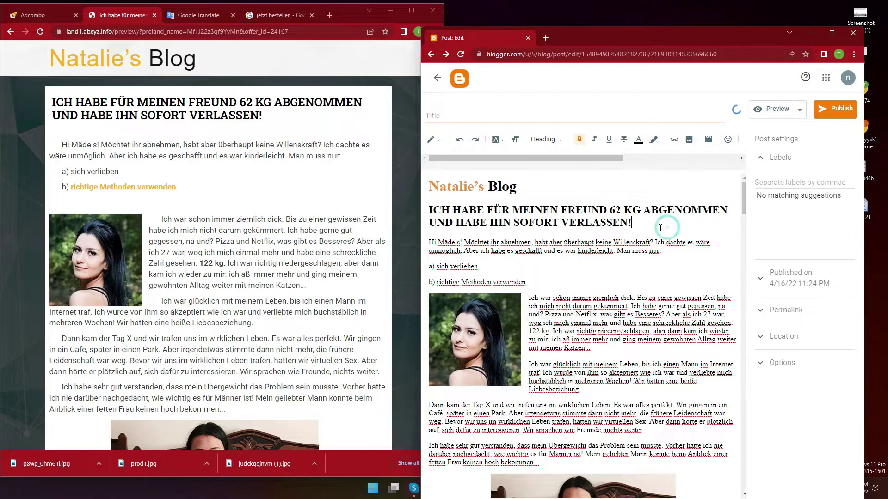
pyautogui.tripleClick(481, 184)
pyautogui.click(496, 139)
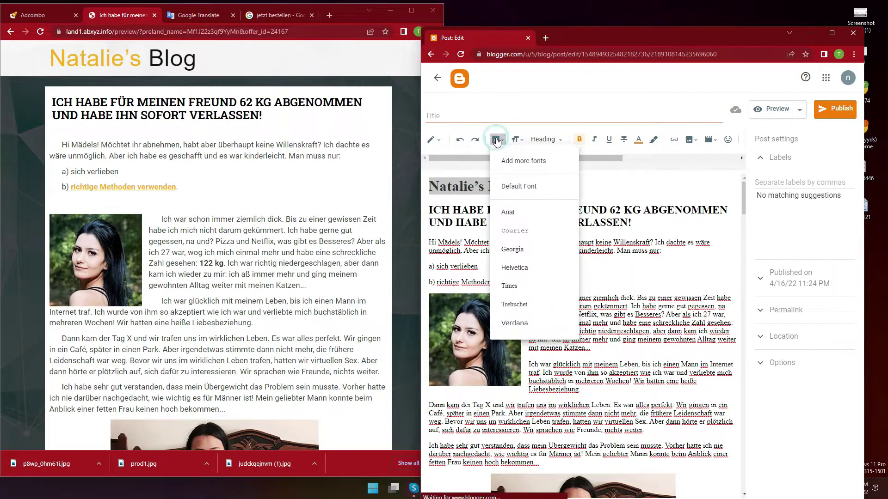
pyautogui.click(497, 140)
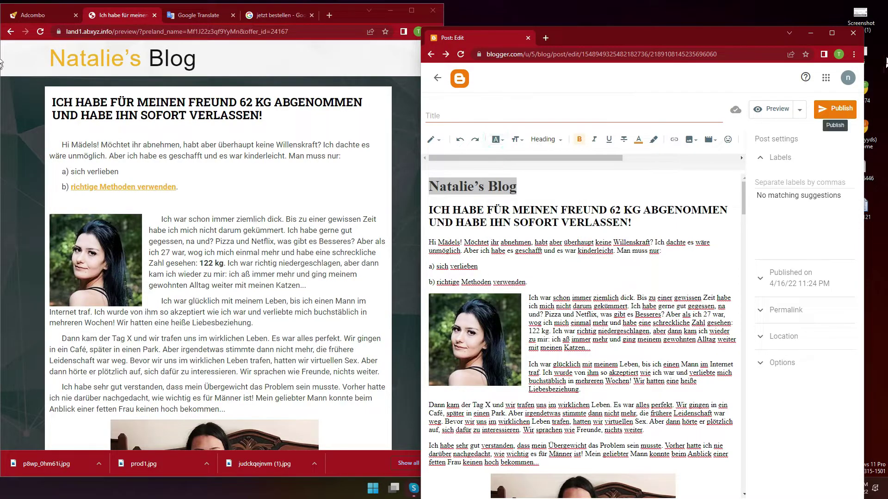
# - Maximize the post editor window, and switch to the Google Meet call to check its participant list
pyautogui.click(832, 33)
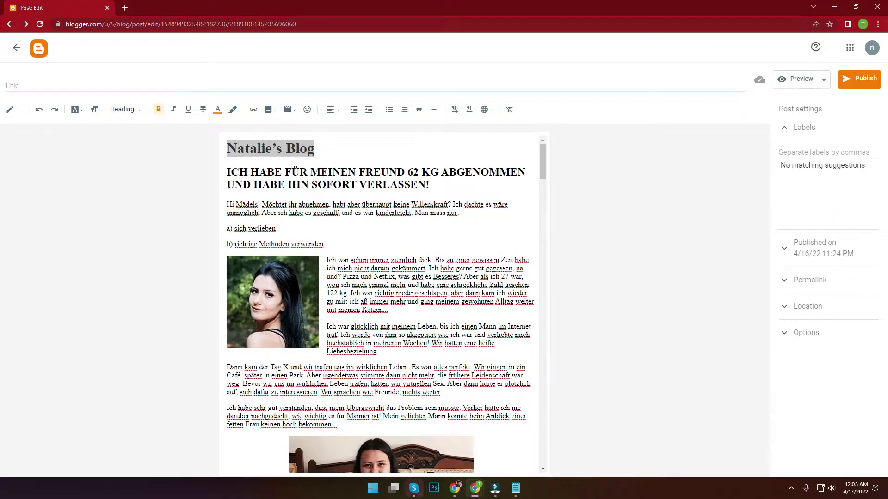
pyautogui.moveTo(455, 488)
pyautogui.click(418, 447)
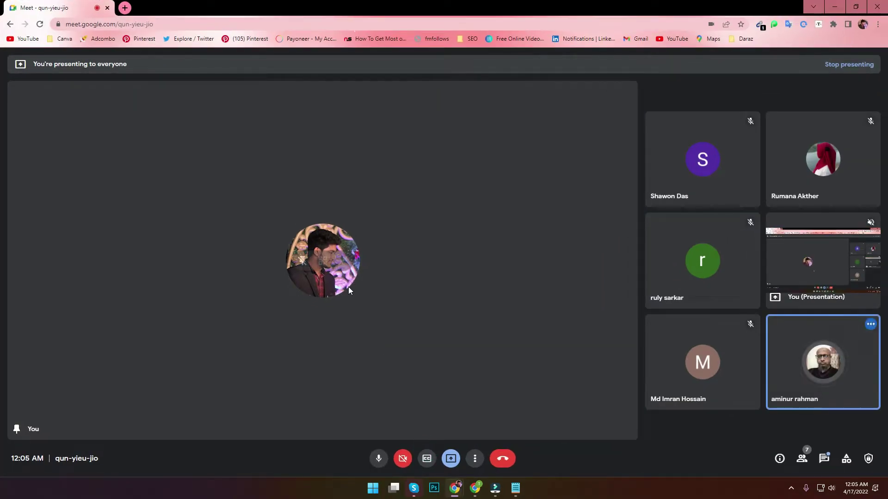
pyautogui.click(801, 458)
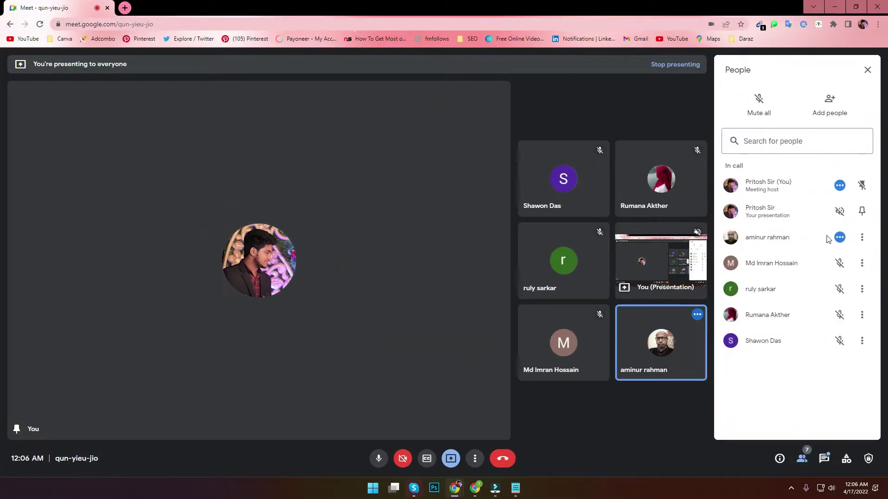
pyautogui.click(866, 71)
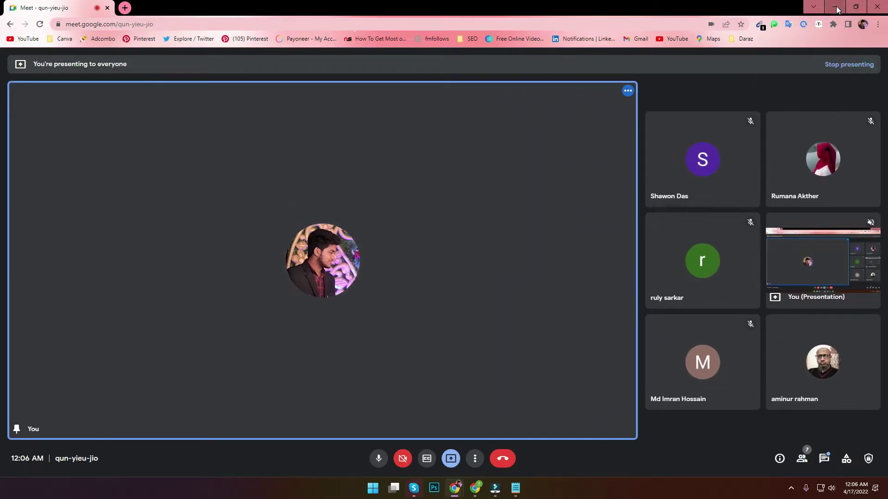
# - Return to the Blogger post and set the whole blog name heading to the Verdana font
pyautogui.hotkey('alt', 'Tab')
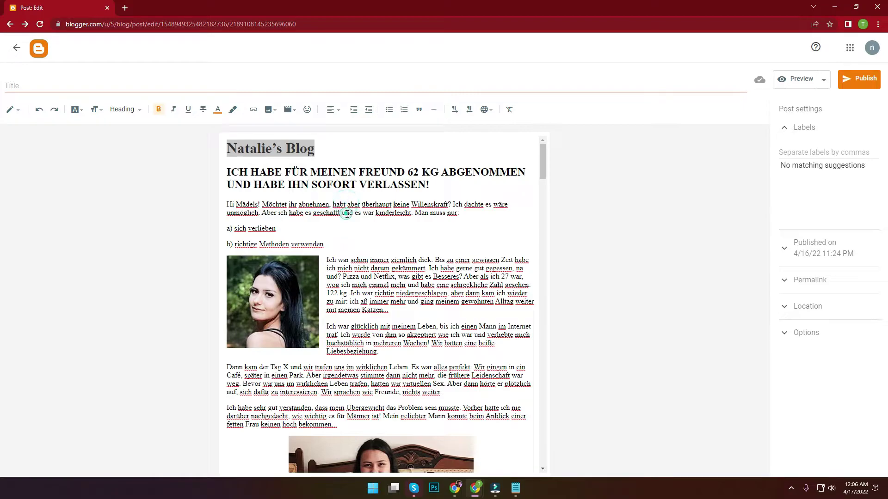
pyautogui.moveTo(346, 4); pyautogui.dragTo(476, 1)
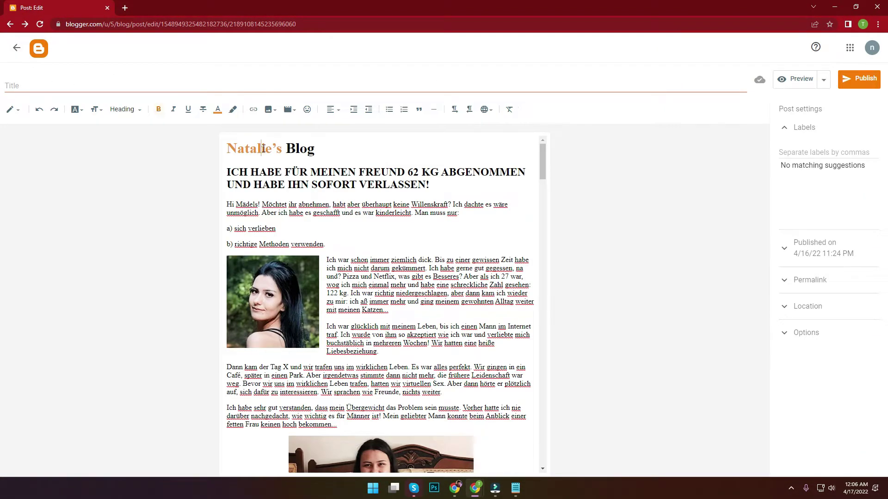
pyautogui.tripleClick(260, 144)
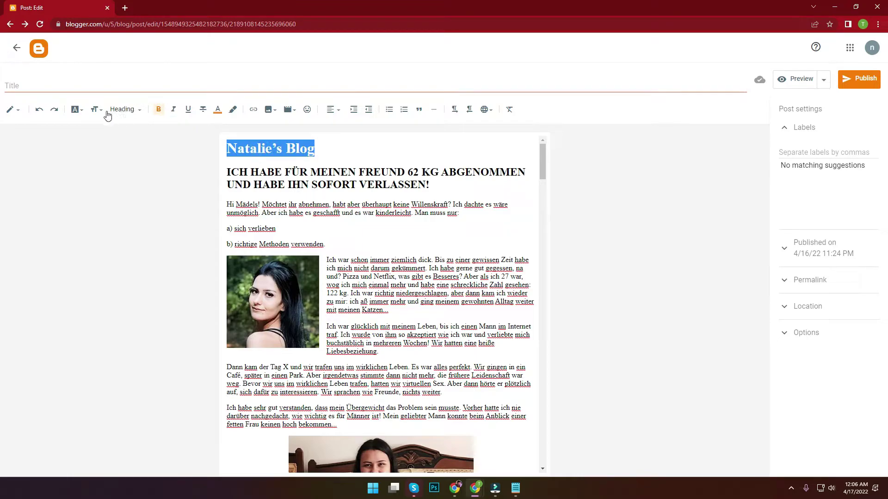
pyautogui.click(78, 111)
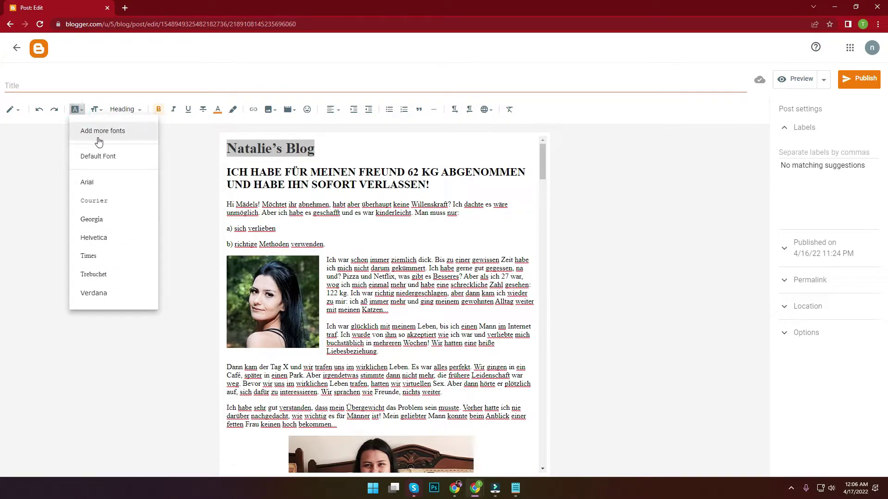
pyautogui.click(95, 293)
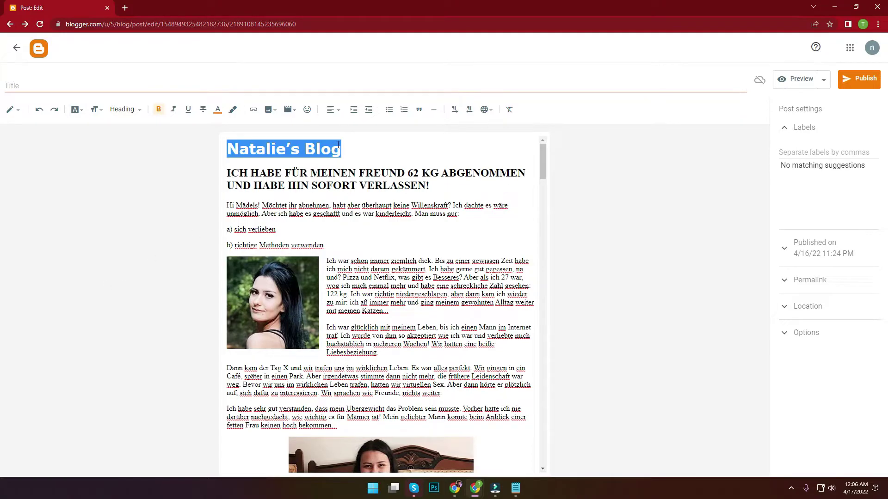
pyautogui.click(356, 185)
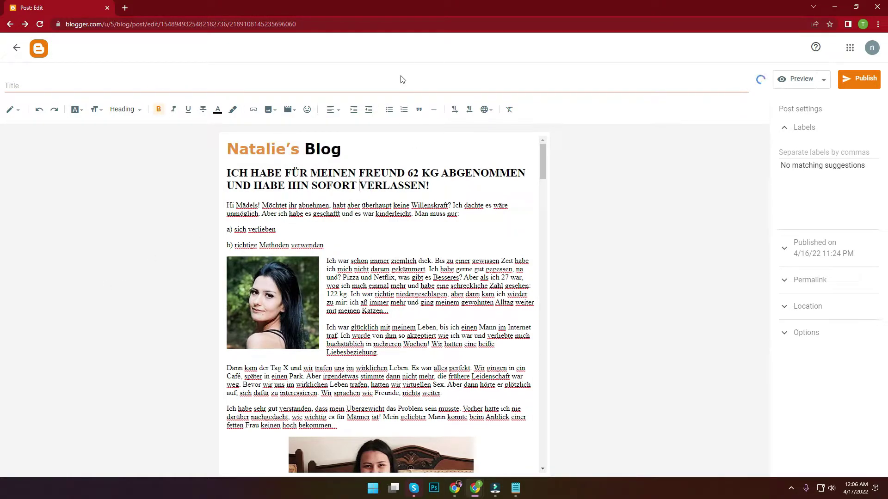
# - Place the post editor beside the landing page and make "richtige Methoden verwenden." in item b) bold
pyautogui.moveTo(395, 15); pyautogui.dragTo(887, 58)
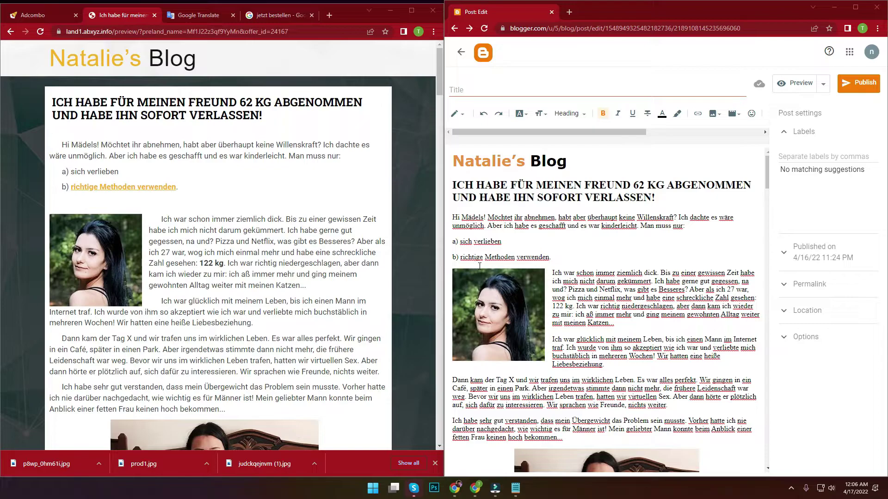
pyautogui.moveTo(551, 258); pyautogui.dragTo(457, 260)
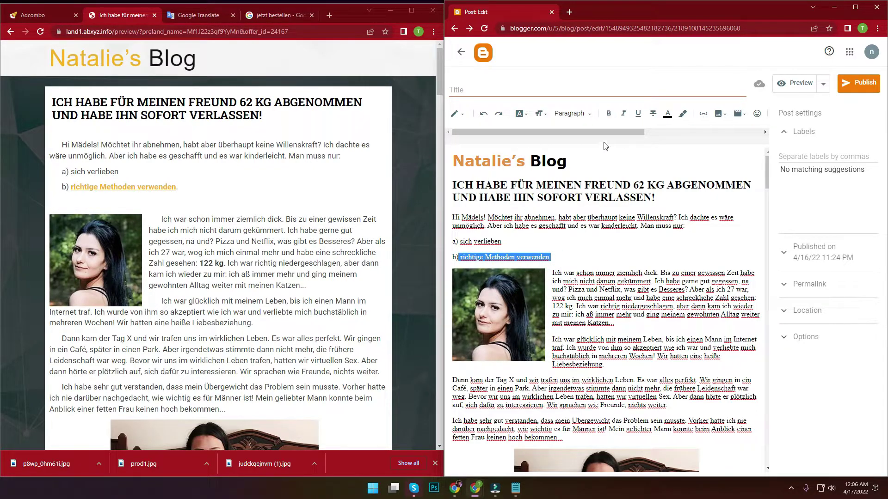
pyautogui.click(608, 113)
pyautogui.click(566, 262)
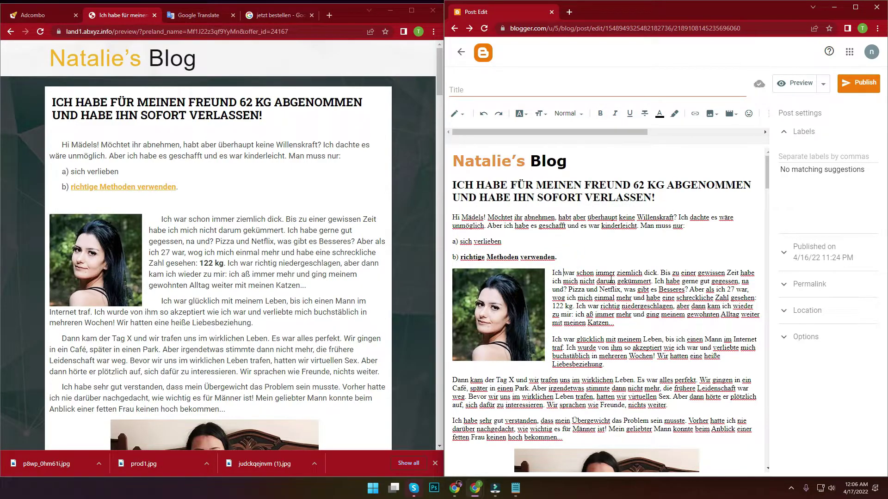
# - Put the post editor aside, maximize the landing page window, and review the Bentolit offer's description and landing lists on Adcombo
pyautogui.click(836, 8)
pyautogui.click(411, 10)
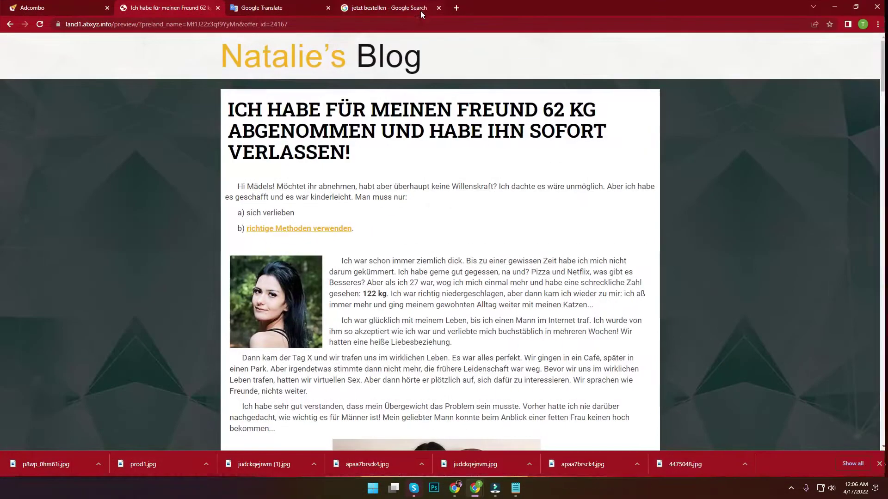
pyautogui.click(69, 8)
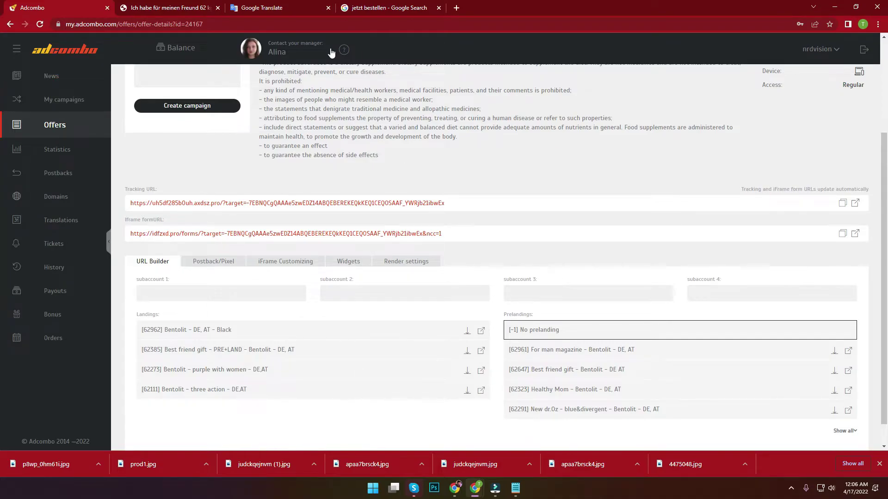
pyautogui.click(207, 6)
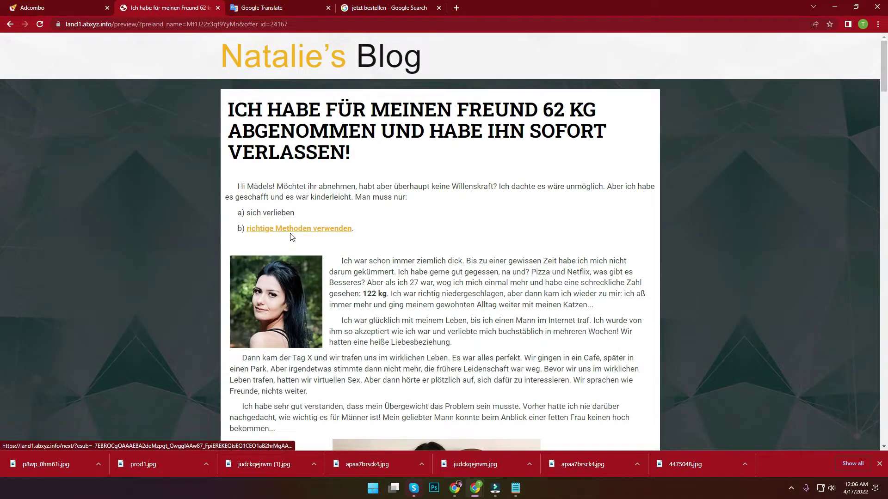
pyautogui.click(45, 6)
pyautogui.scroll(3, 400, 281)
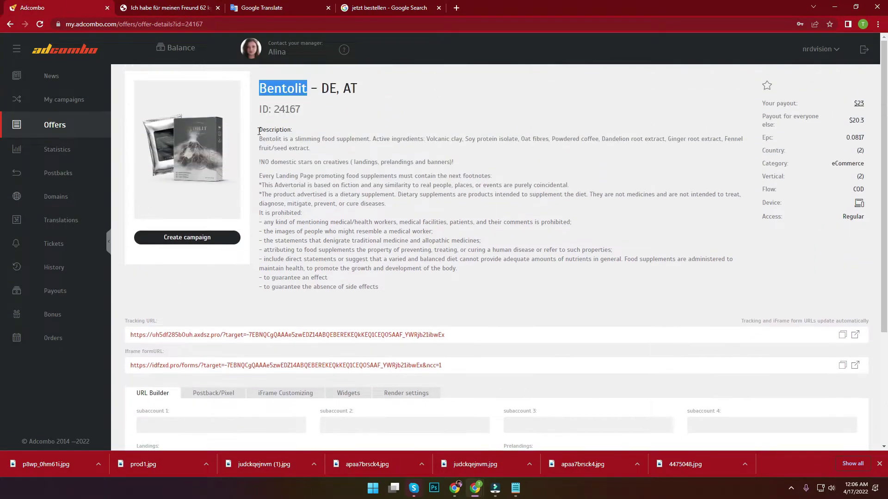
pyautogui.scroll(-3, 374, 142)
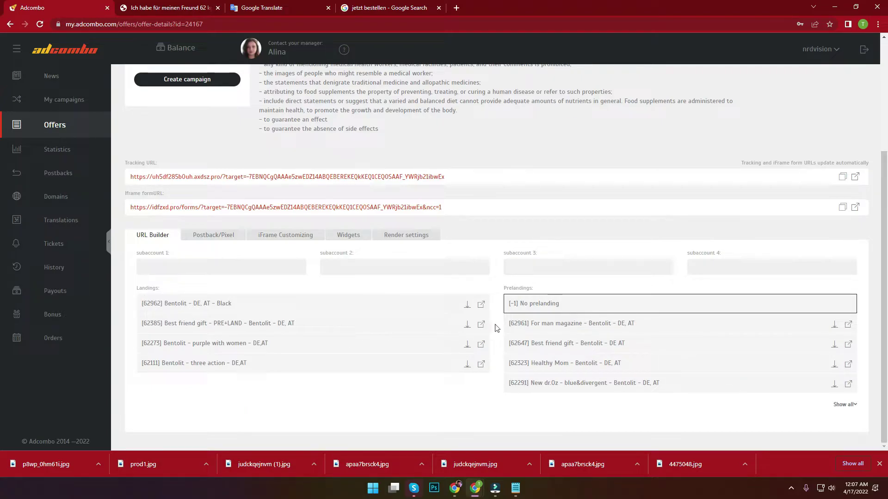
# - Preview the "Bentolit - DE, AT - Black" landing page and close its preview
pyautogui.click(481, 307)
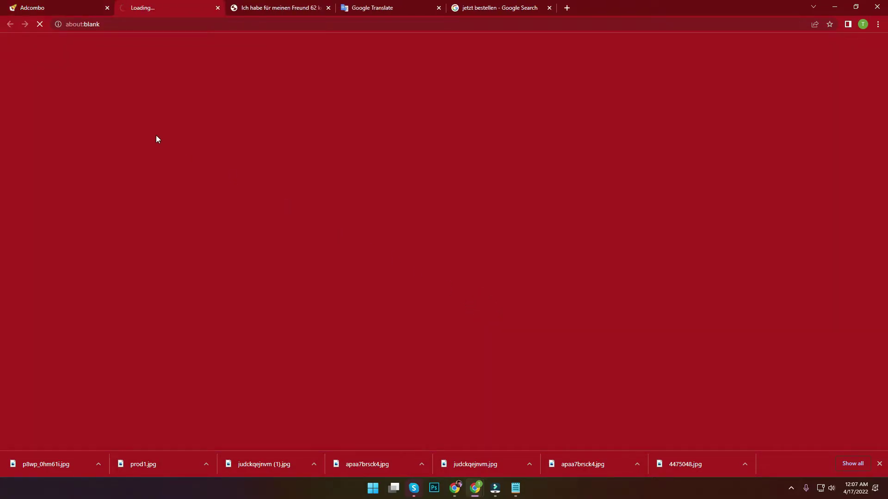
pyautogui.click(47, 5)
pyautogui.click(172, 6)
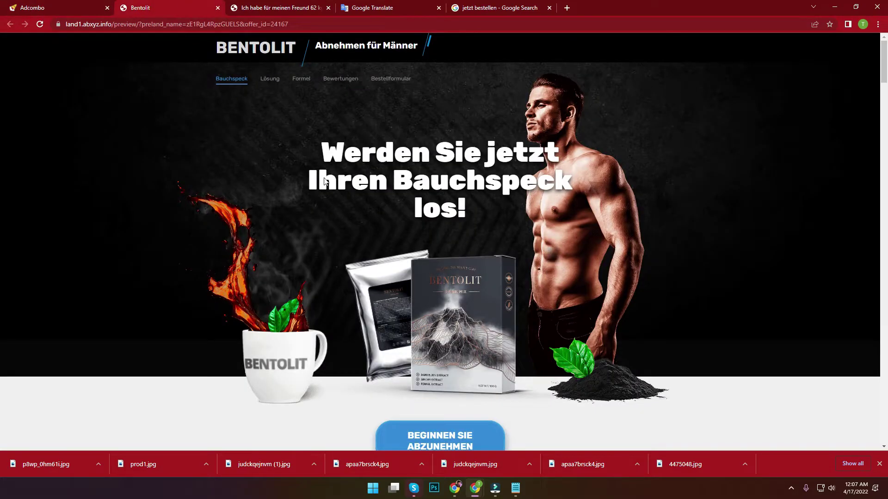
pyautogui.scroll(-8, 326, 176)
pyautogui.click(218, 7)
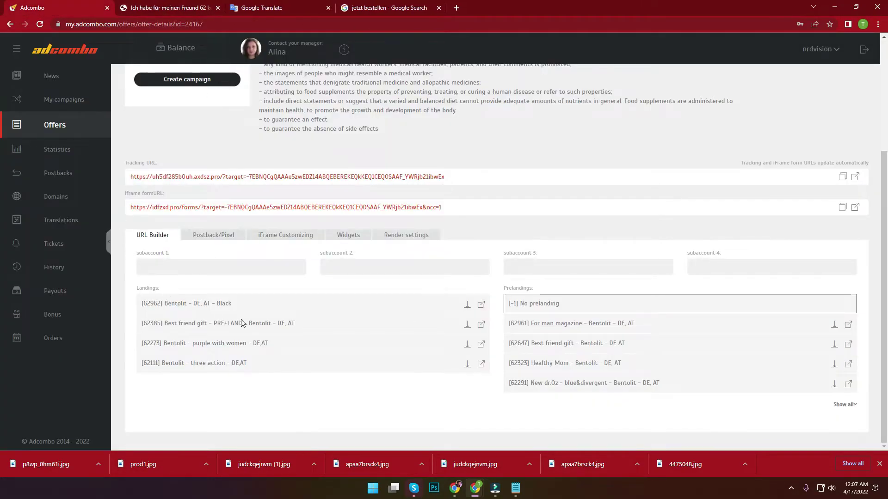
# - Preview the "Best friend gift - PRE+LAND - Bentolit - DE, AT" landing down to its comments, and close the preview
pyautogui.click(480, 325)
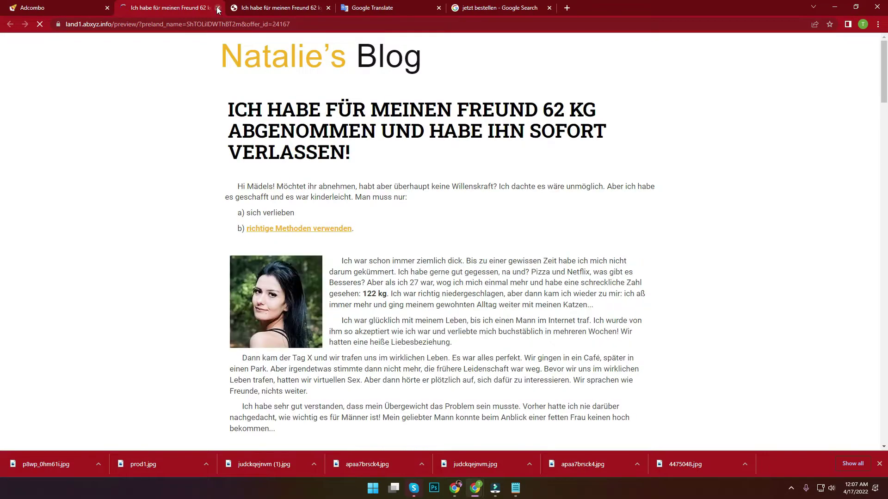
pyautogui.scroll(-20, 389, 251)
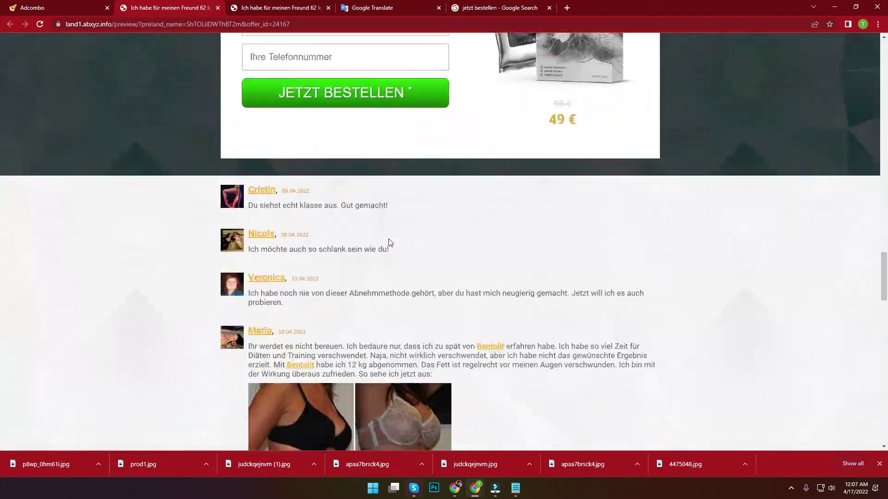
pyautogui.scroll(-2, 386, 235)
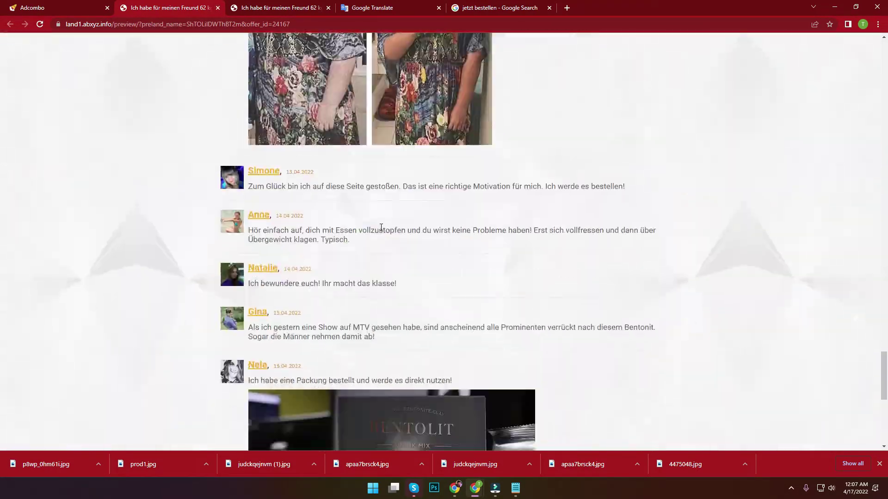
pyautogui.click(218, 8)
# - Preview the "Bentolit - purple with women - DE,AT" landing down to its order form, and return to the offer page
pyautogui.click(480, 345)
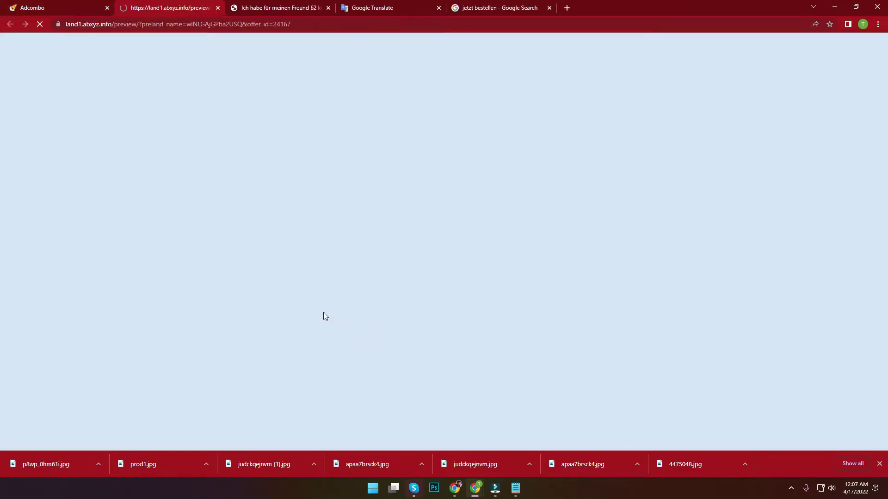
pyautogui.scroll(-15, 334, 229)
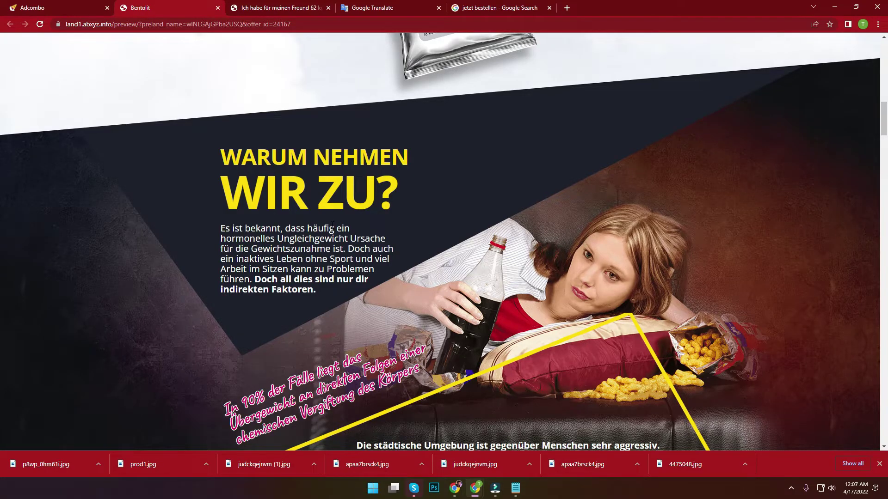
pyautogui.scroll(-10, 332, 225)
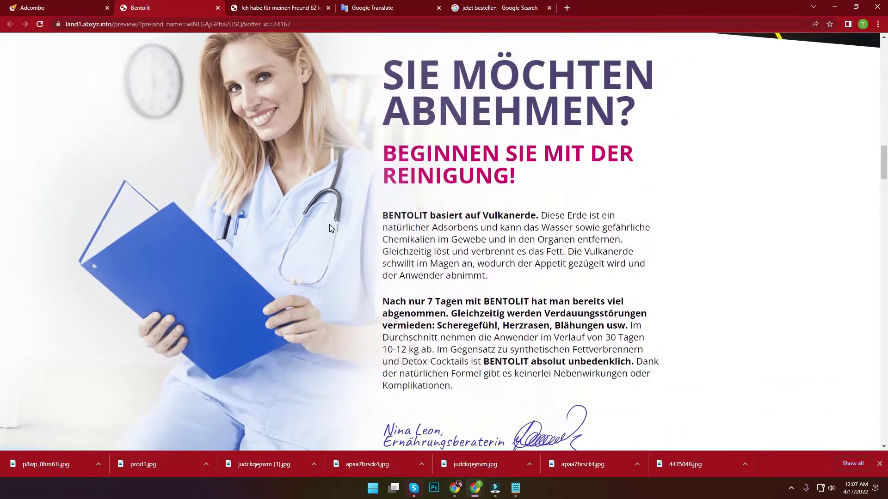
pyautogui.scroll(-15, 330, 227)
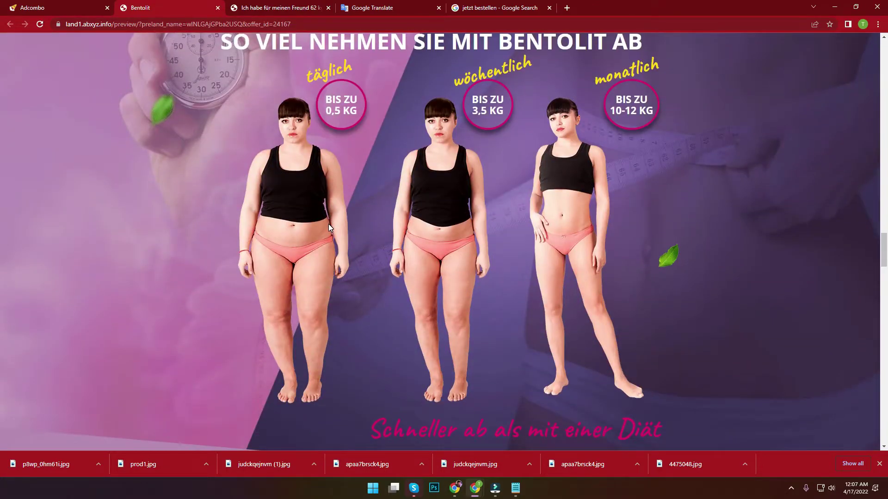
pyautogui.scroll(-20, 329, 226)
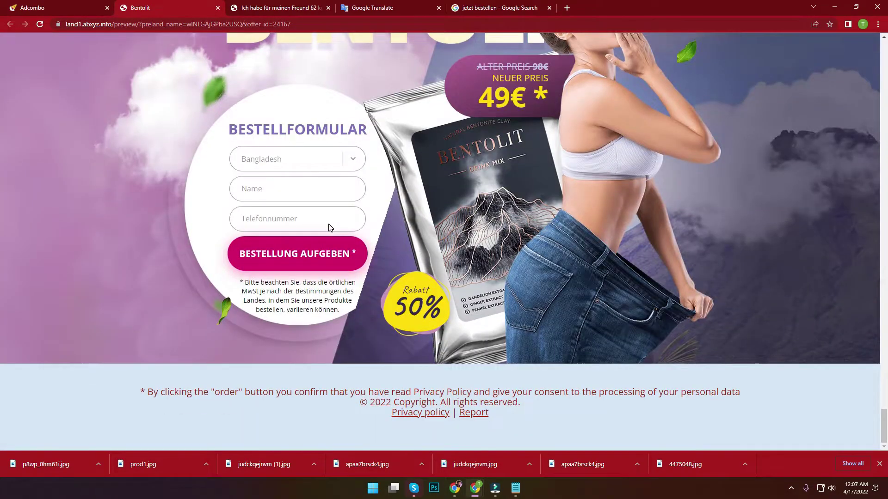
pyautogui.press('Home')
pyautogui.hotkey('ctrl', 'pageup')
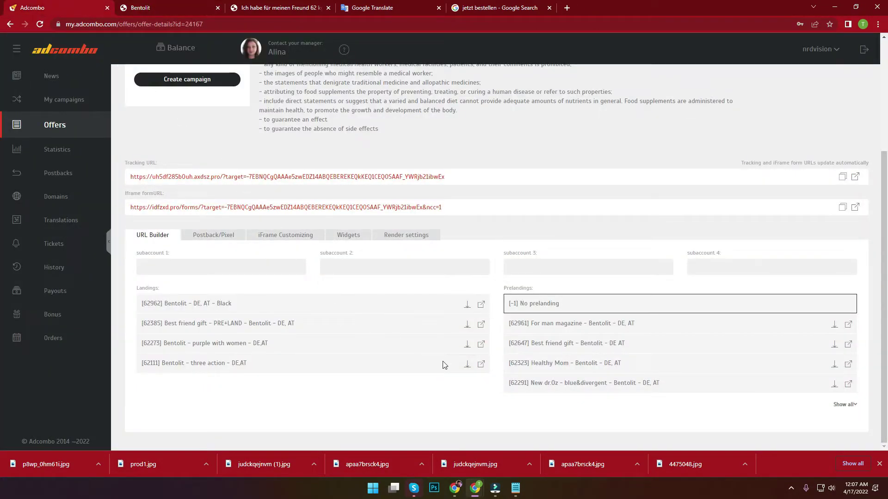
# - Preview the "Bentolit - three action - DE,AT" landing down to its reviews, and close both open Bentolit previews
pyautogui.click(480, 365)
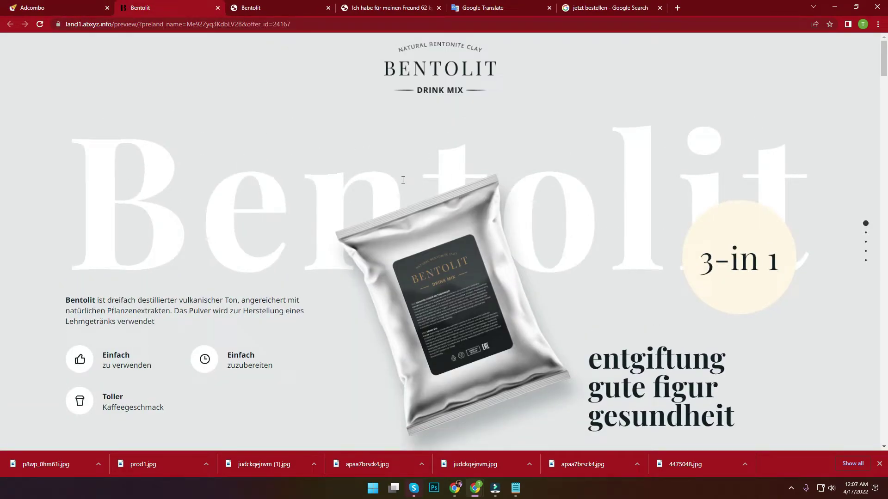
pyautogui.scroll(-1, 336, 202)
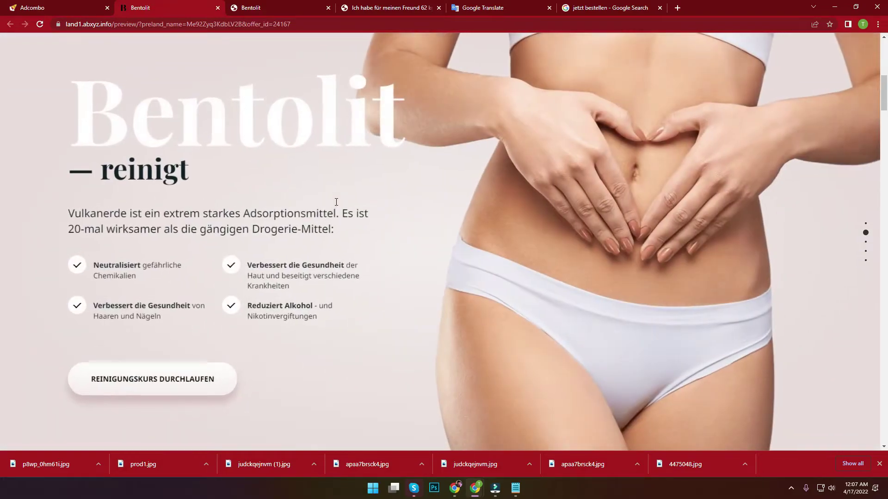
pyautogui.scroll(-1, 336, 203)
pyautogui.scroll(-1, 335, 202)
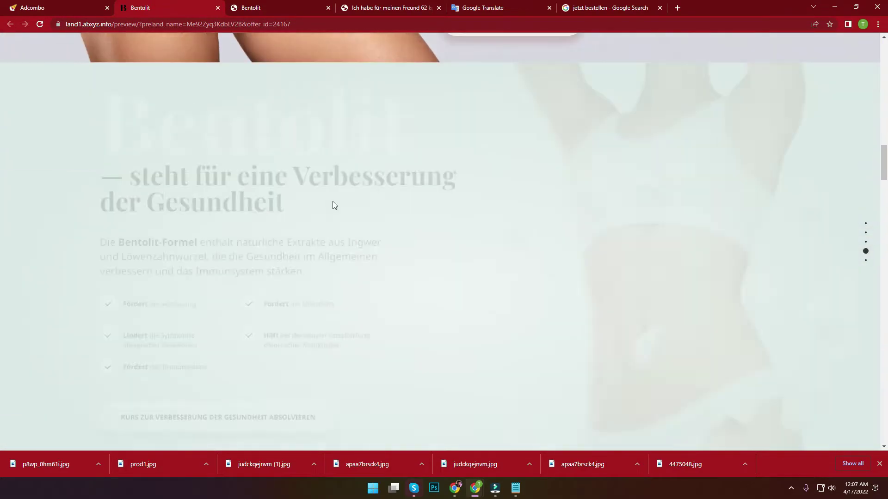
pyautogui.scroll(-1, 333, 202)
pyautogui.scroll(-10, 333, 203)
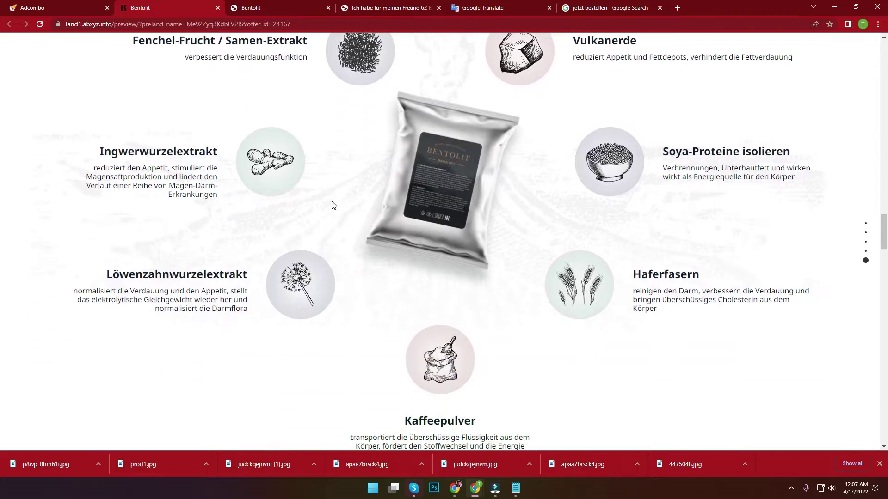
pyautogui.scroll(-8, 331, 202)
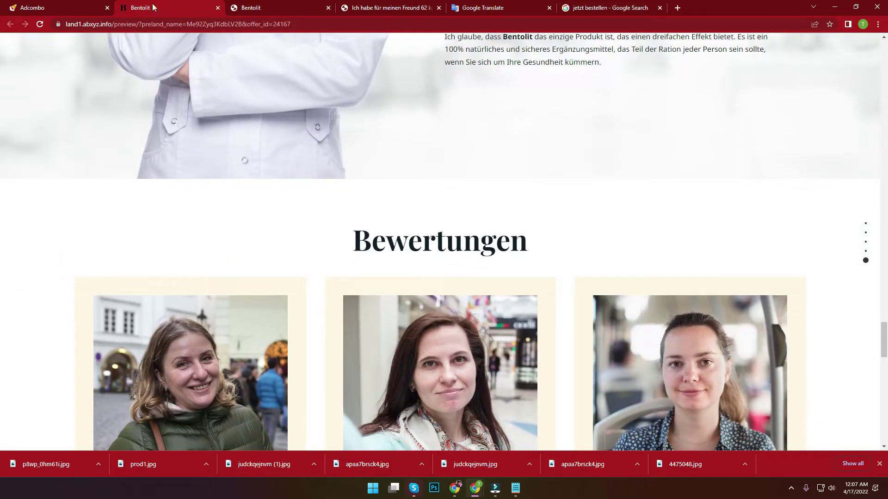
pyautogui.click(56, 6)
pyautogui.click(217, 8)
pyautogui.click(217, 8)
pyautogui.click(184, 3)
pyautogui.hotkey('ctrl', 'shift', 'Tab')
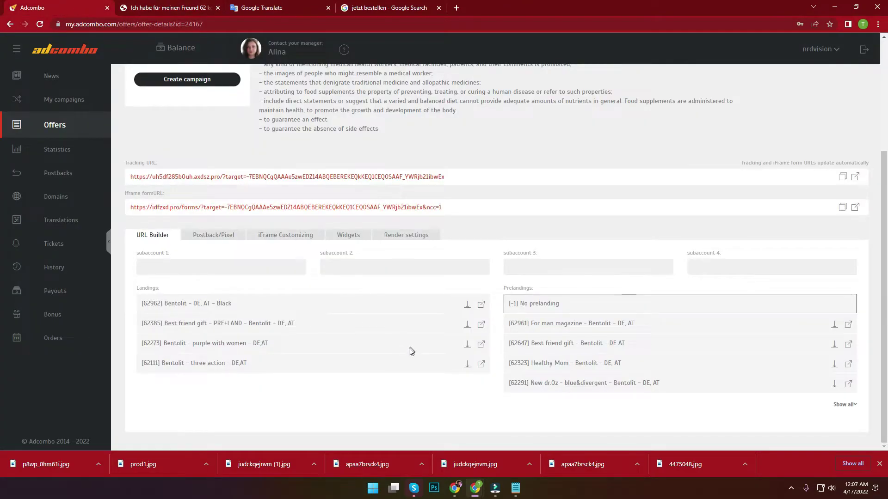
# - Build the offer's tracking URL with the "Bentolit - three action - DE,AT" landing and no prelanding
pyautogui.click(215, 364)
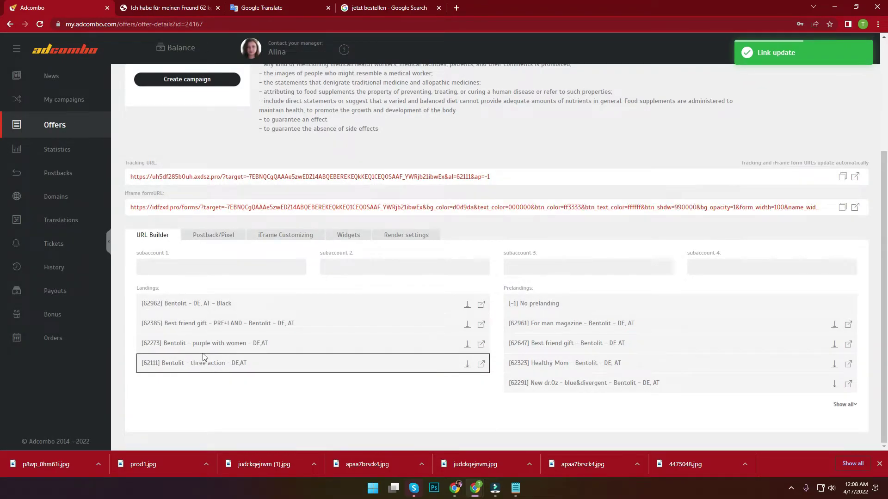
pyautogui.click(542, 306)
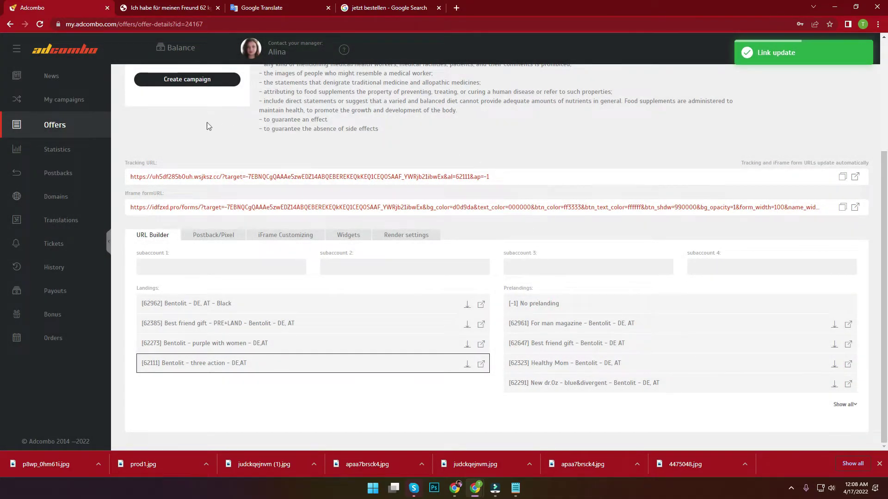
pyautogui.scroll(2, 149, 172)
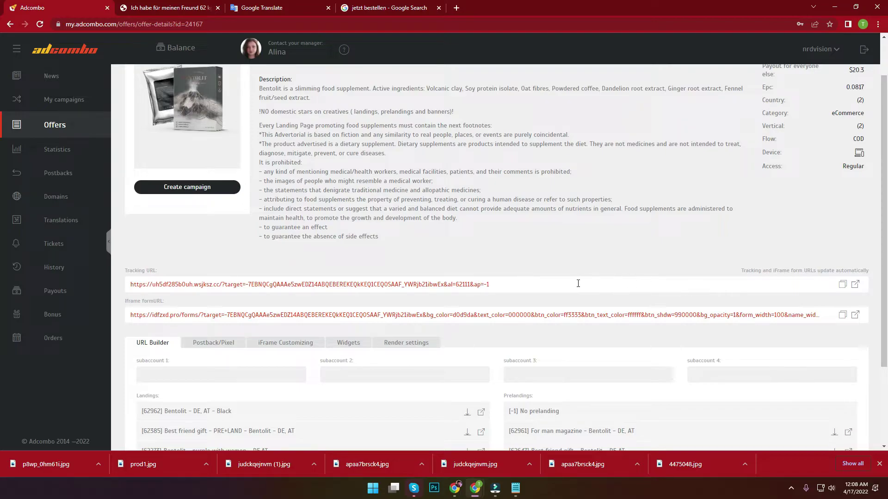
# - Copy the offer's tracking URL and place the original German landing page side by side with the Blogger post editor
pyautogui.click(842, 285)
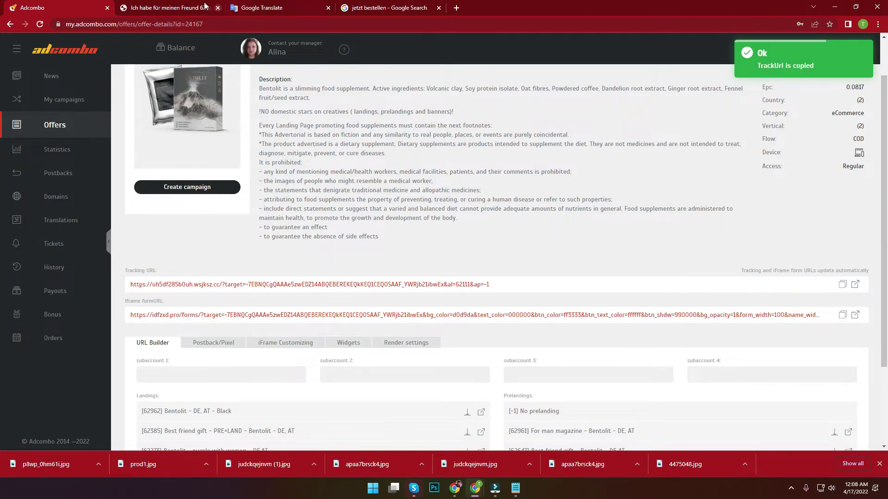
pyautogui.hotkey('ctrl', 'Tab')
pyautogui.press('super+Left')
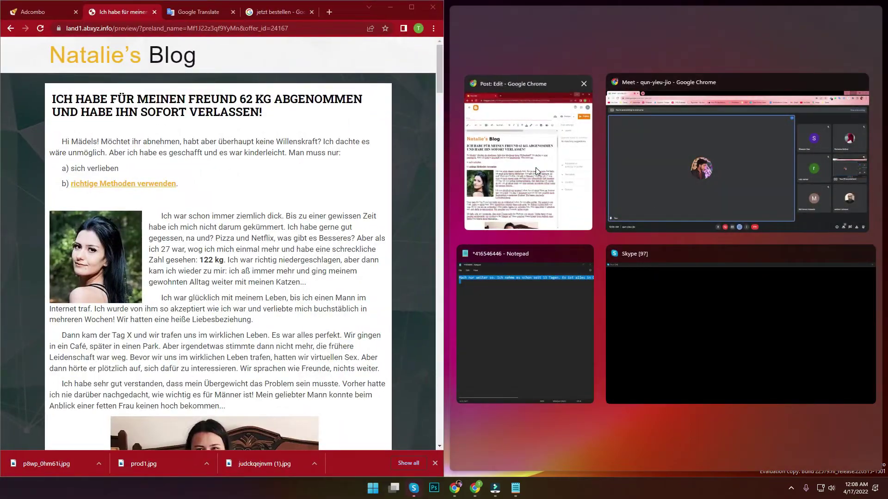
pyautogui.click(535, 167)
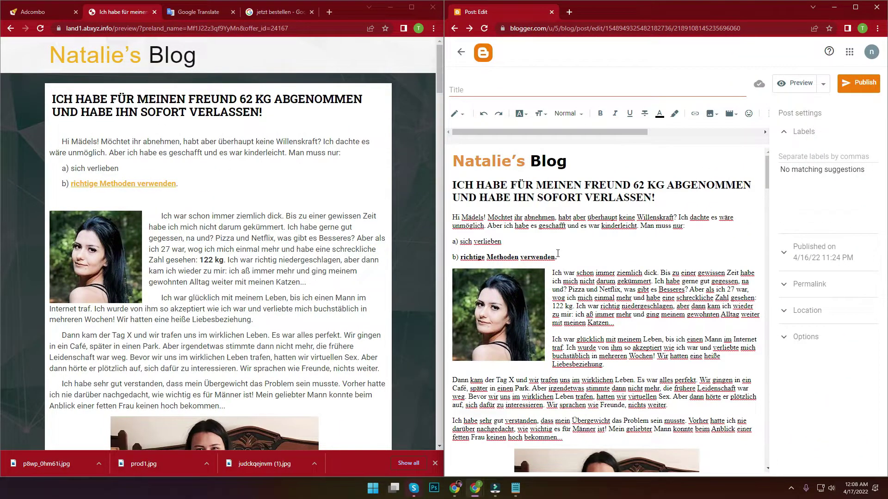
# - Enlarge the Blogger post editor window to fill the whole screen
pyautogui.moveTo(558, 257); pyautogui.dragTo(456, 252)
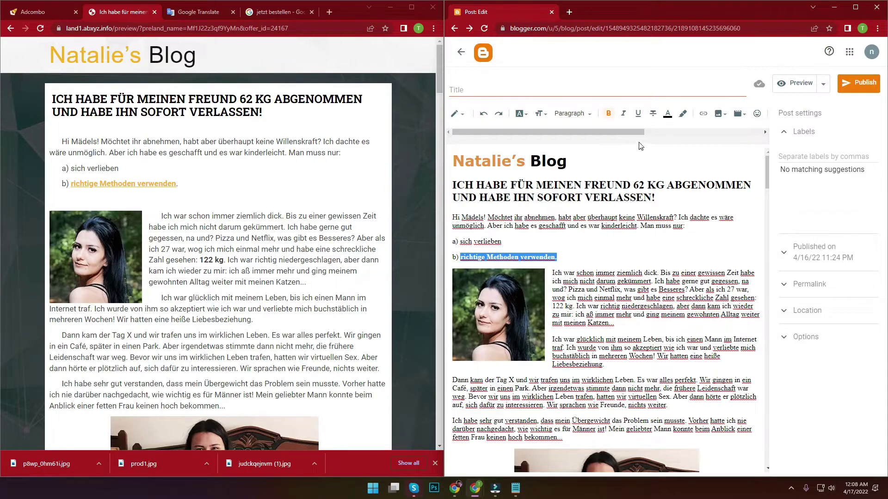
pyautogui.click(855, 7)
pyautogui.click(357, 246)
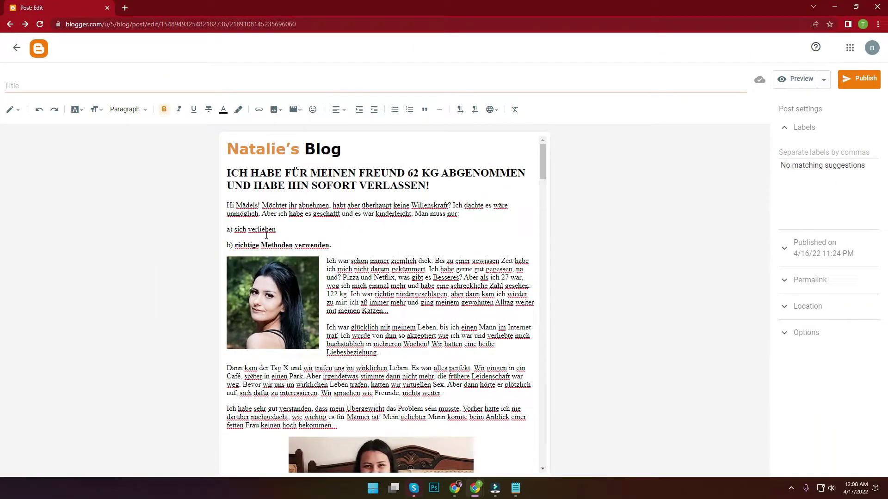
pyautogui.moveTo(359, 9); pyautogui.dragTo(436, 6)
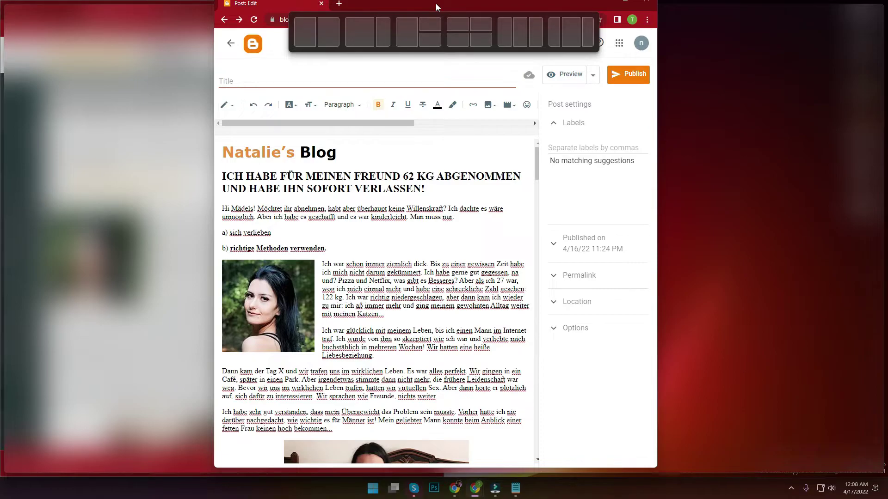
pyautogui.moveTo(436, 6); pyautogui.dragTo(887, 38)
pyautogui.moveTo(655, 7); pyautogui.dragTo(566, 4)
# - Open the link settings for the bold text "richtige Methoden verwenden." in item b) of the post
pyautogui.moveTo(335, 246); pyautogui.dragTo(238, 244)
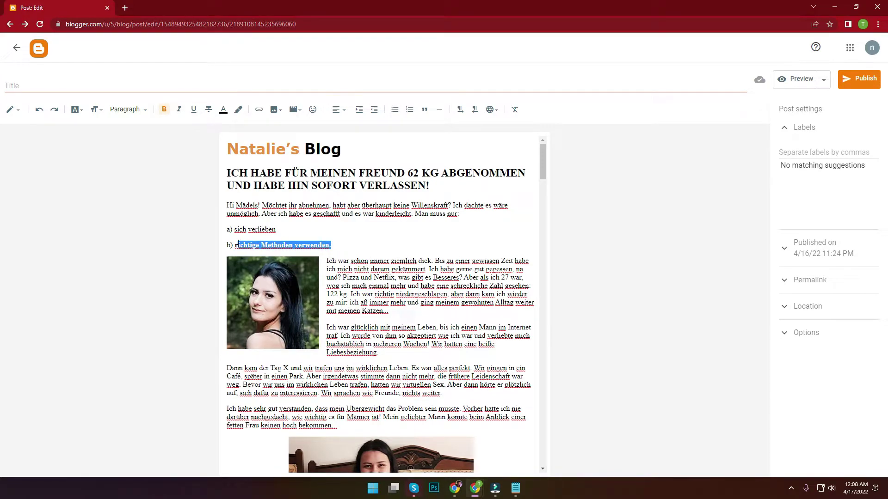
pyautogui.click(259, 110)
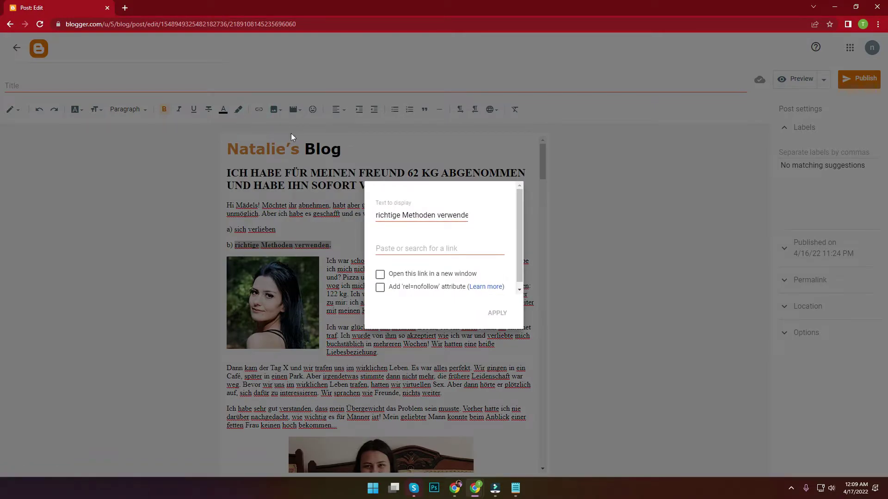
pyautogui.moveTo(418, 215); pyautogui.dragTo(378, 212)
pyautogui.click(379, 214)
# - Switch to the Google Meet call, disallow participants from turning on their microphones, and return to the Blogger post
pyautogui.click(455, 488)
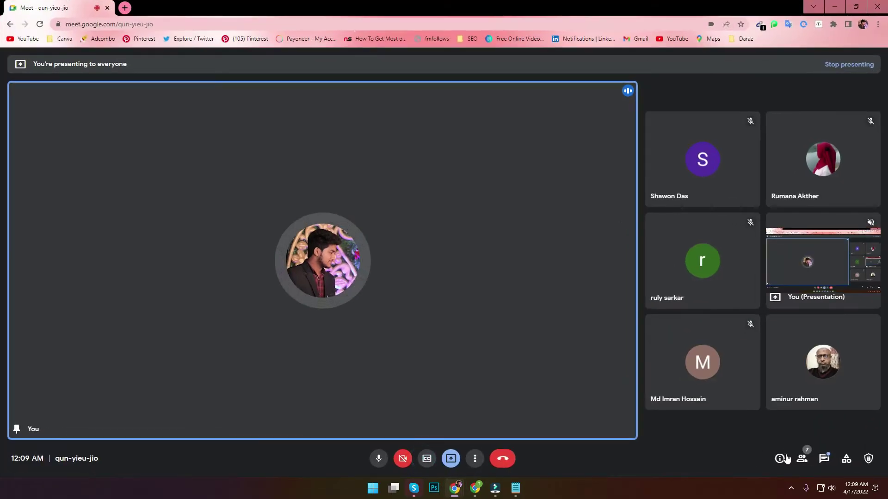
pyautogui.click(869, 458)
pyautogui.click(861, 257)
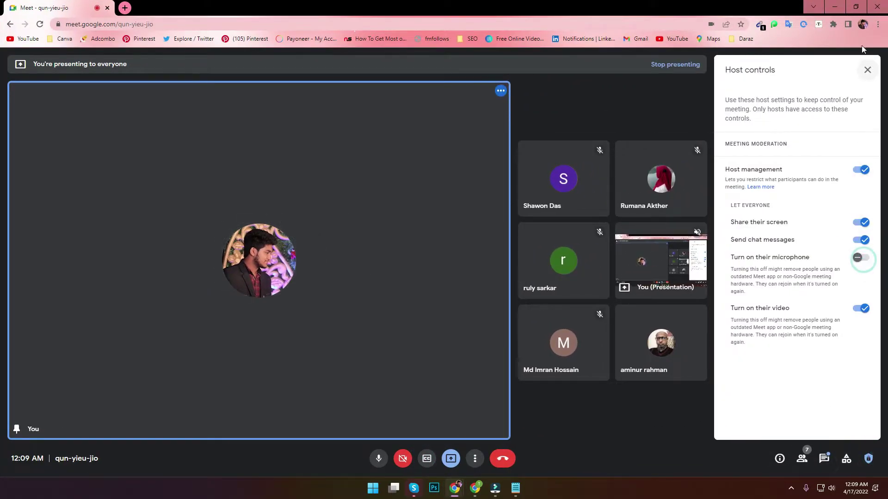
pyautogui.click(834, 8)
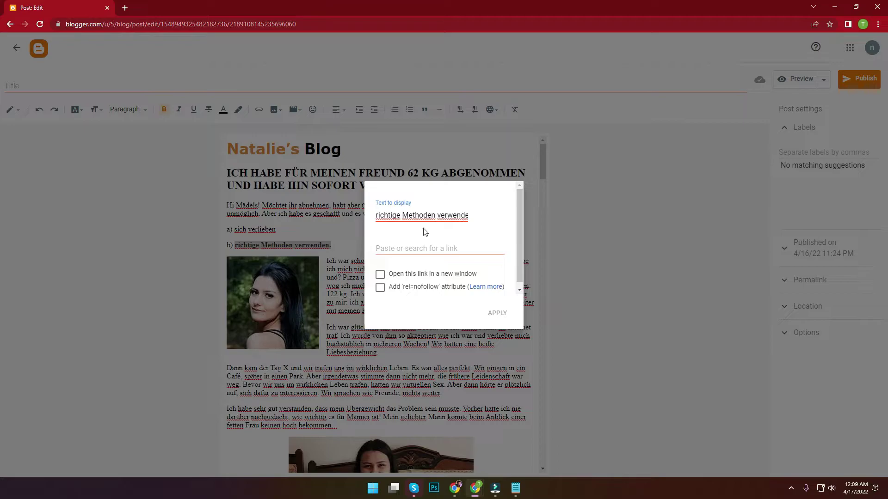
# - Paste the copied tracking URL as the link address for the "richtige Methoden verwenden." text
pyautogui.click(400, 247)
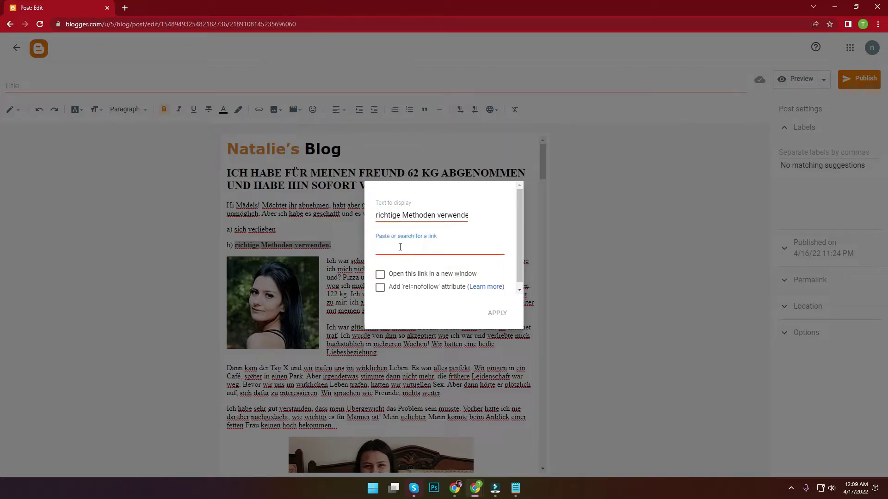
pyautogui.rightClick(390, 250)
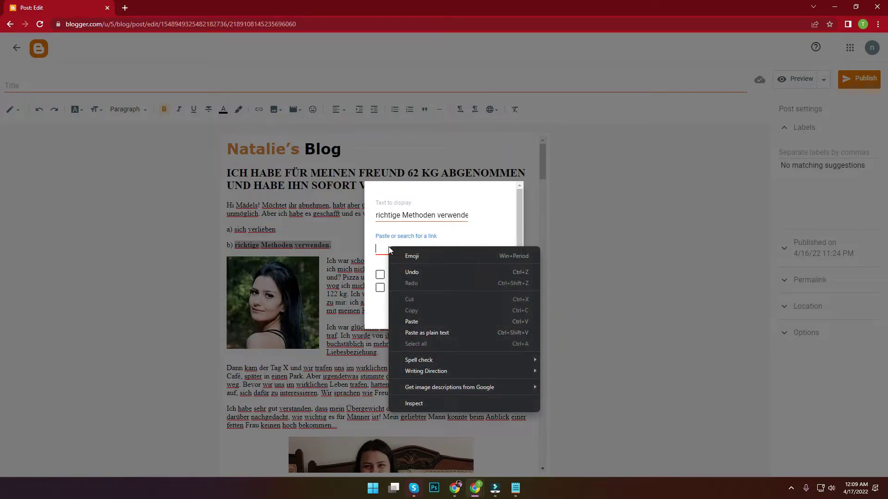
pyautogui.click(411, 322)
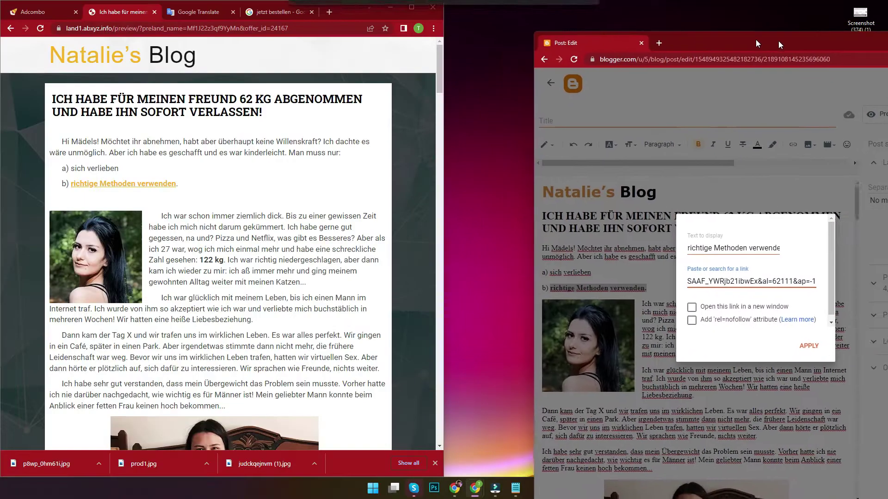
# - Test the "richtige Methoden verwenden" link on the original landing page to check whether its target opens in a separate tab
pyautogui.click(124, 185)
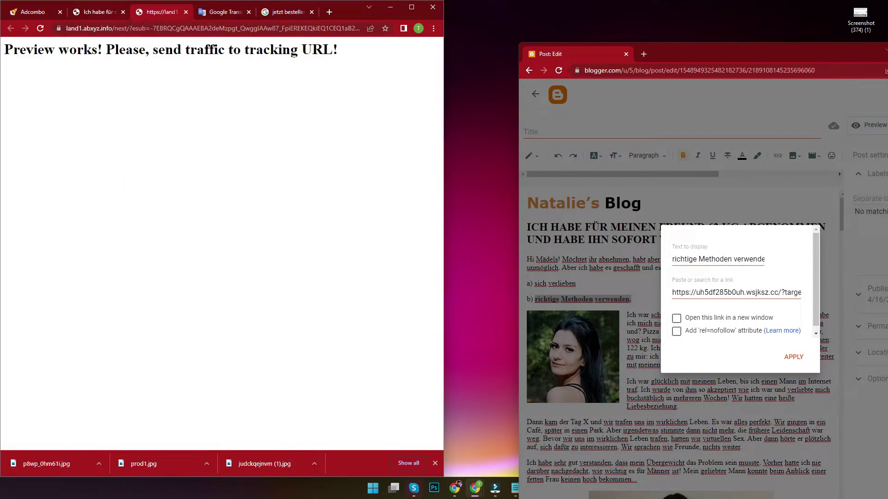
pyautogui.click(104, 11)
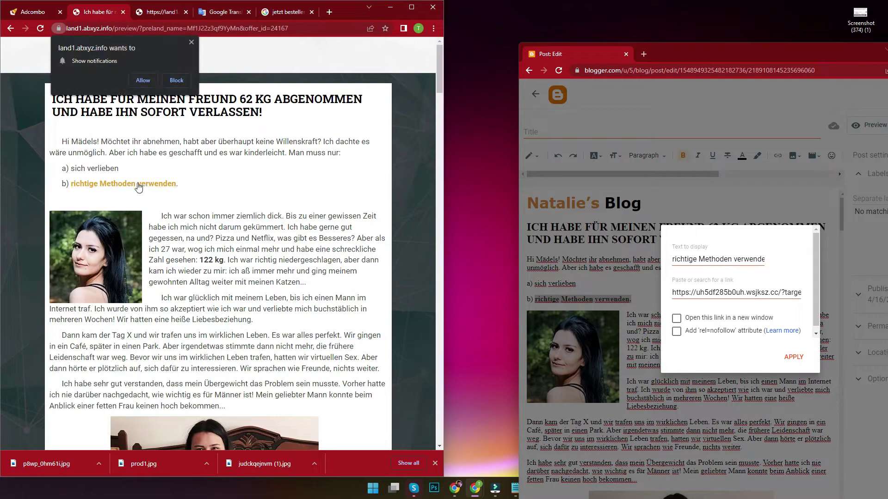
pyautogui.click(162, 12)
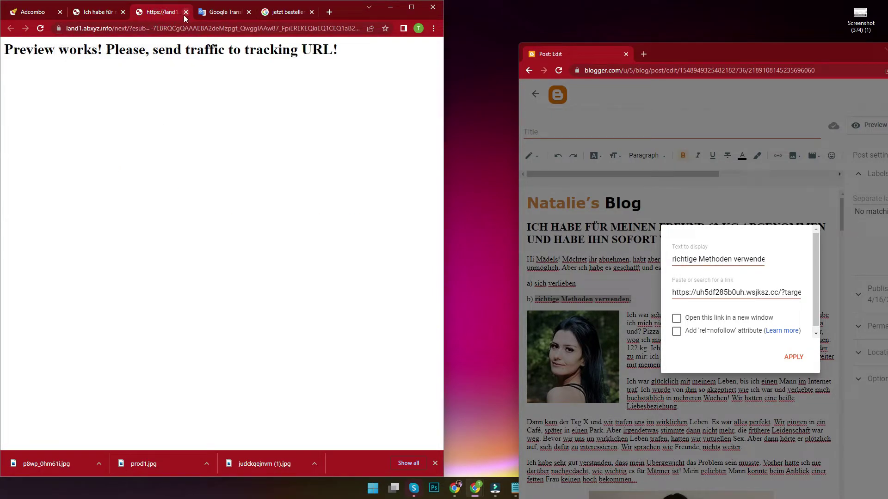